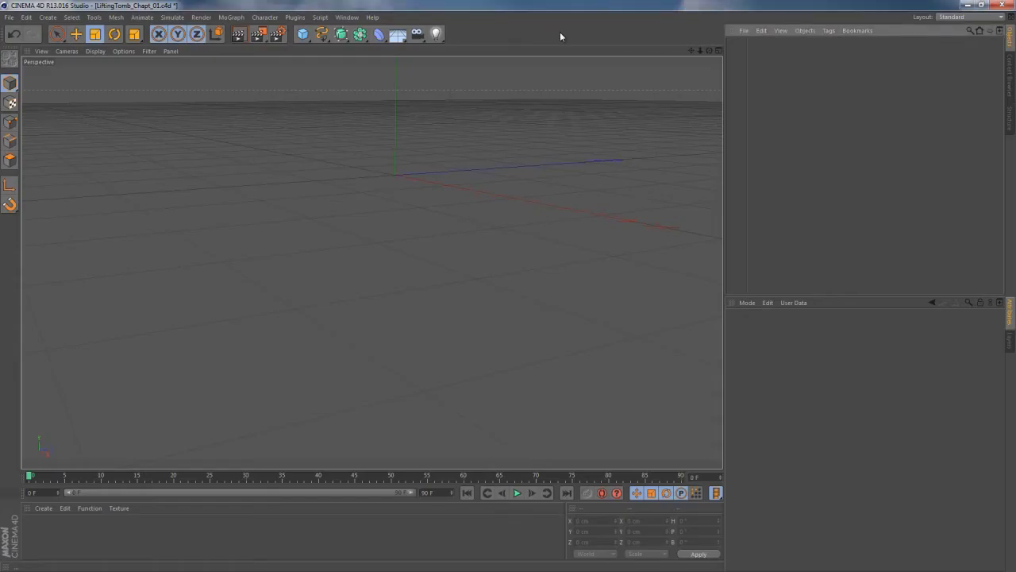
Add a Polygon object to the scene and size it 50 × 50 cm
left_click_drag(303, 34, 441, 69)
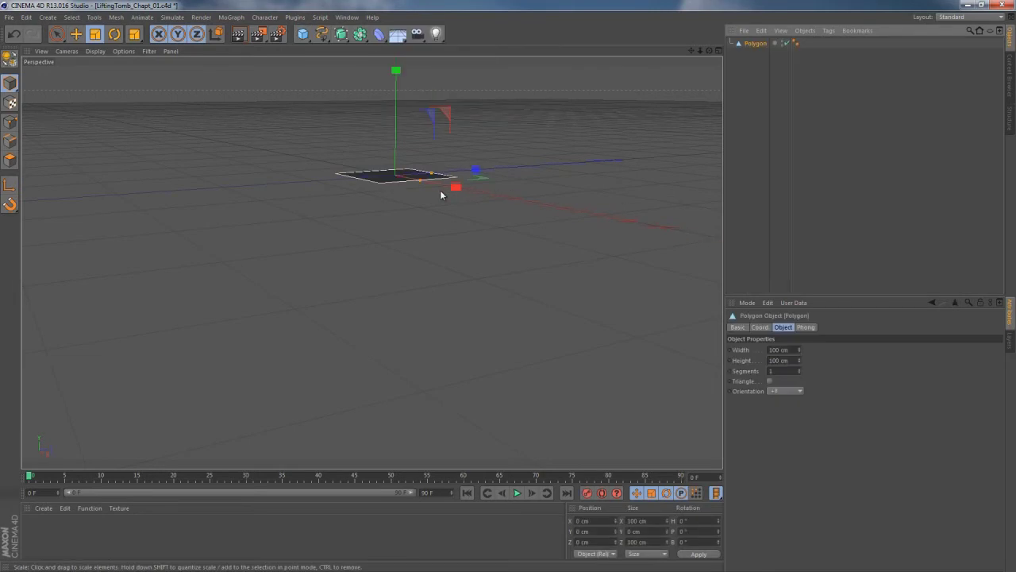
left_click_drag(441, 194, 431, 325, "alt")
double_click(773, 349)
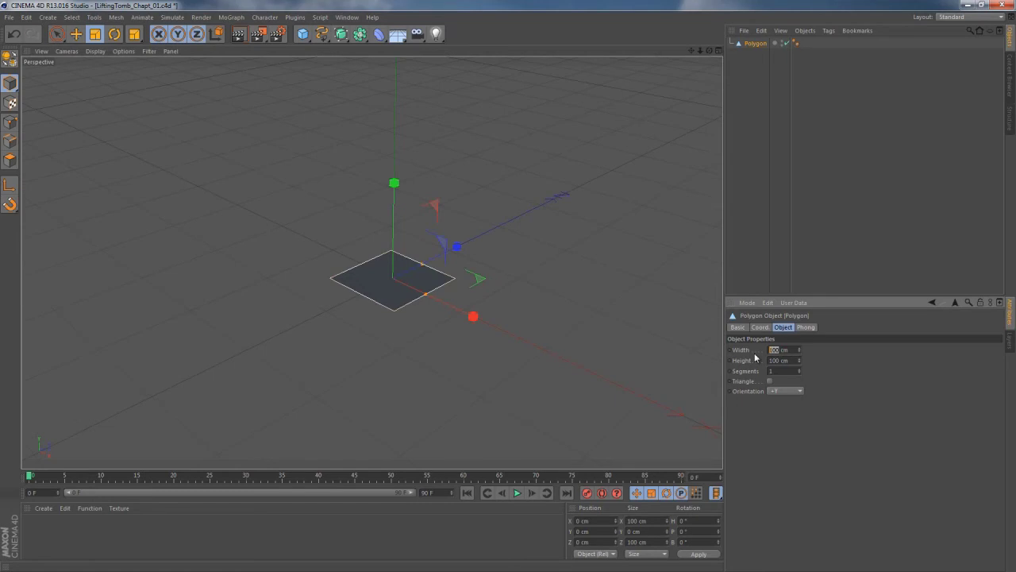
type("50")
double_click(777, 361)
type("50")
key("Return")
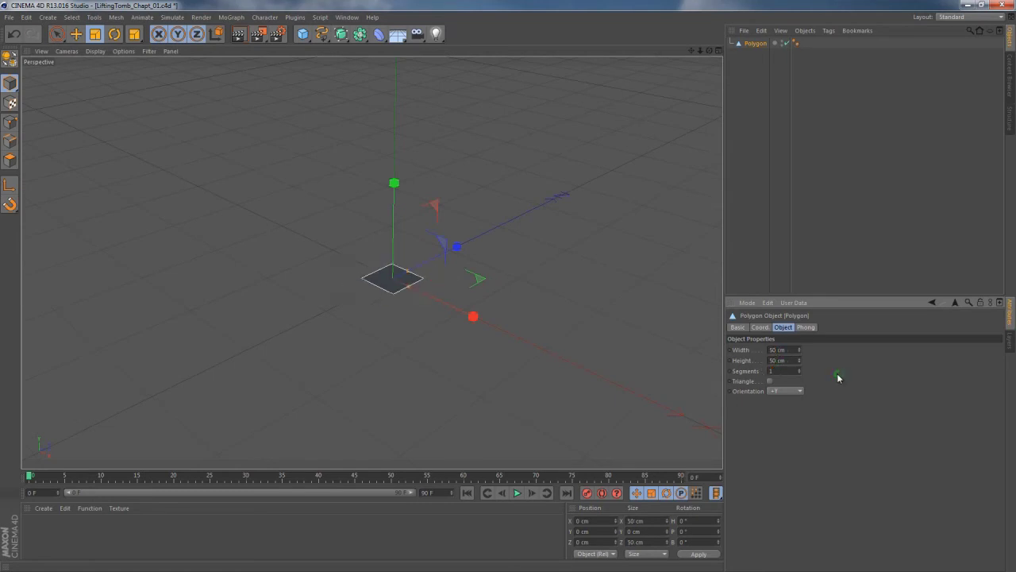
Set the polygon's Orientation to -Y and orbit the view in closer
left_click(777, 390)
left_click(779, 434)
left_click_drag(406, 286, 359, 139, "alt")
right_click_drag(408, 296, 516, 294, "alt")
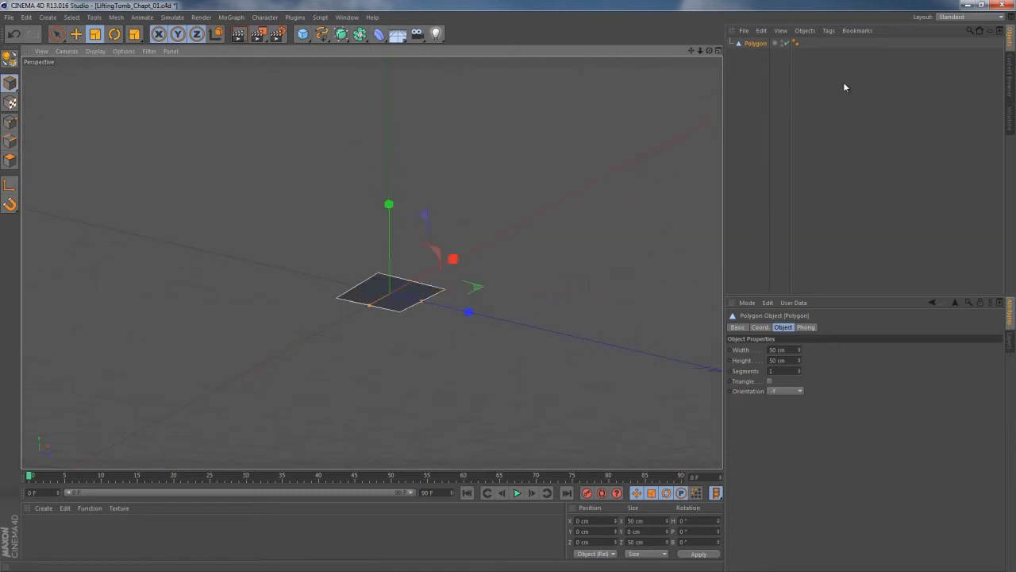
Grow a Hair object from the Polygon with Simulate > Hair Objects > Add Hair
right_click(767, 45)
mouse_move(782, 51)
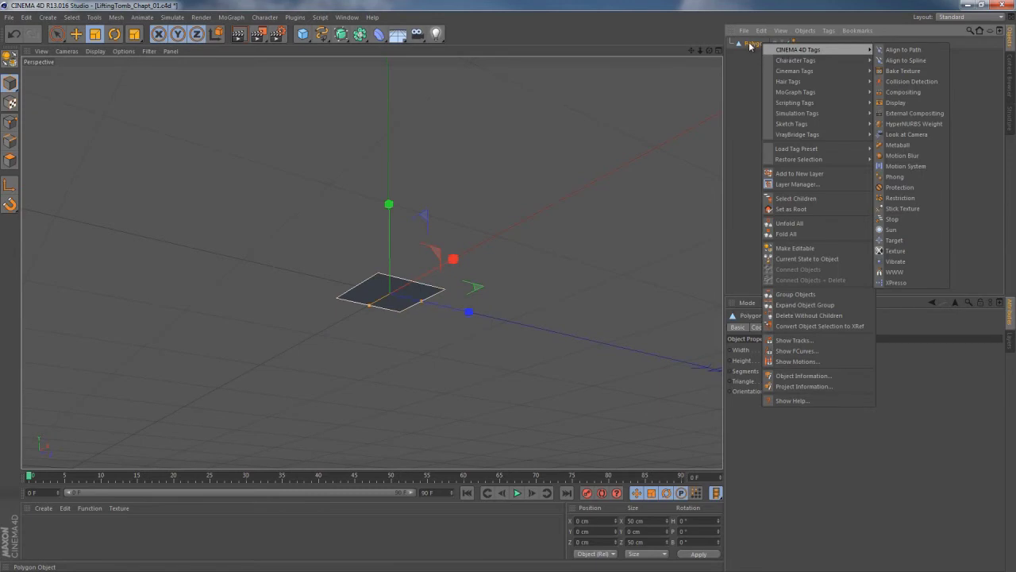
left_click(751, 46)
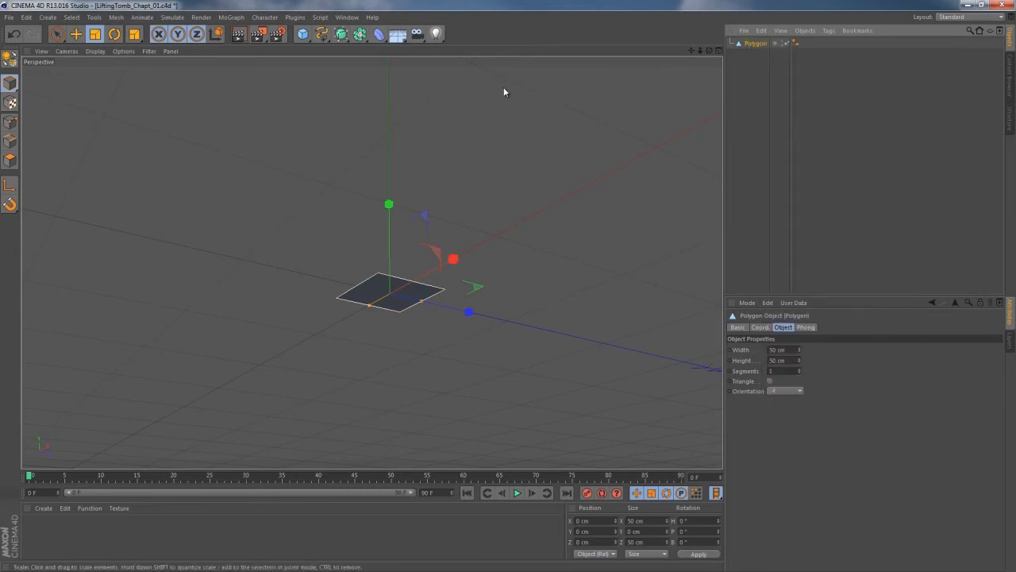
left_click(170, 18)
mouse_move(180, 82)
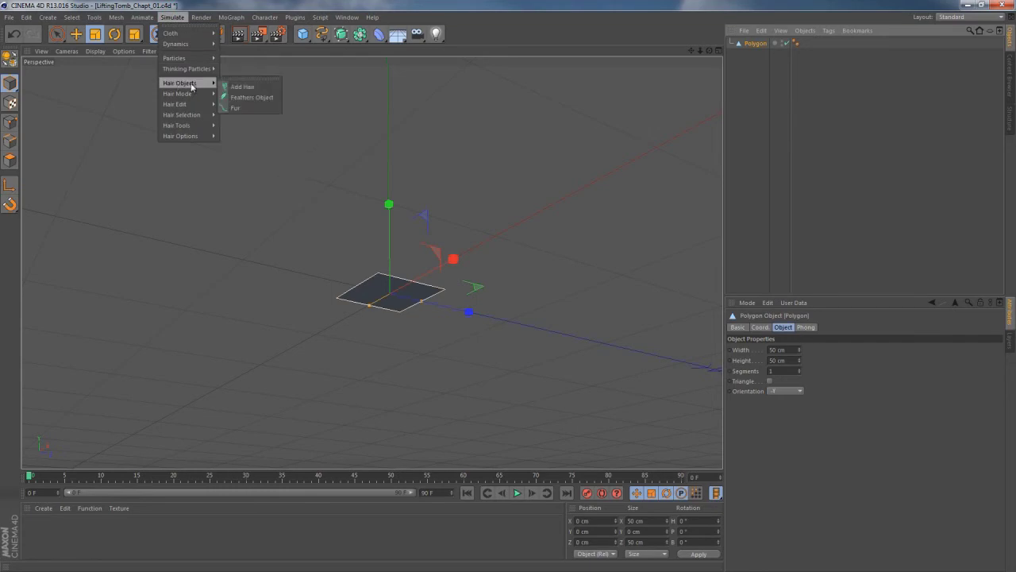
left_click(238, 83)
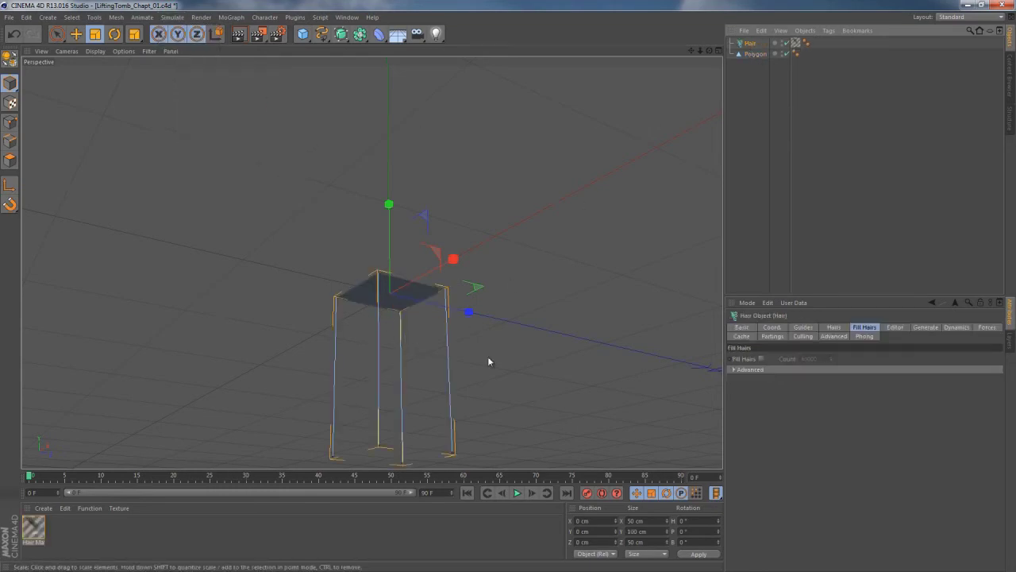
left_click(803, 327)
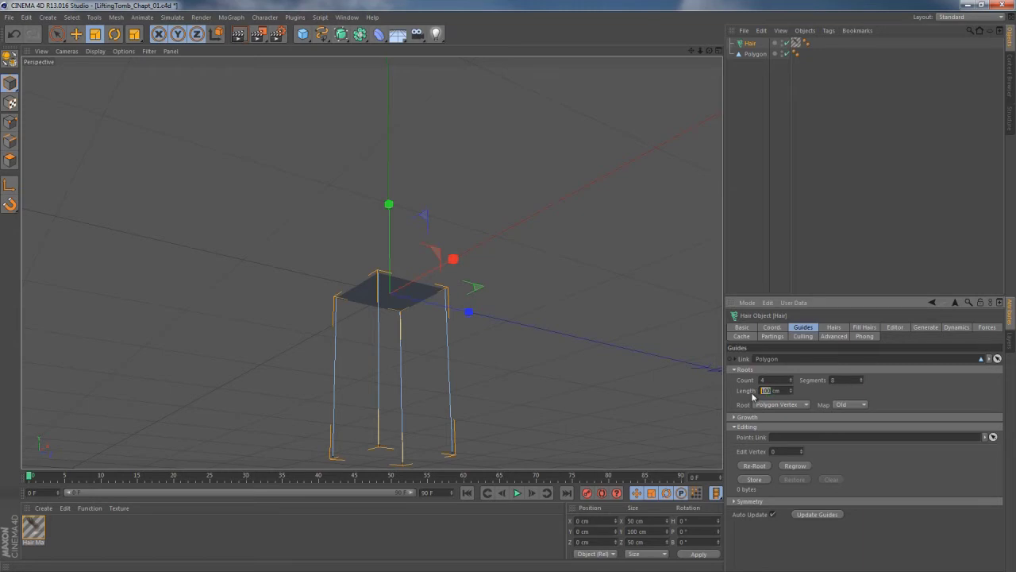
Set the hair guide Length to 500 cm and Segments to 30
middle_click_drag(420, 317, 409, 253, "alt")
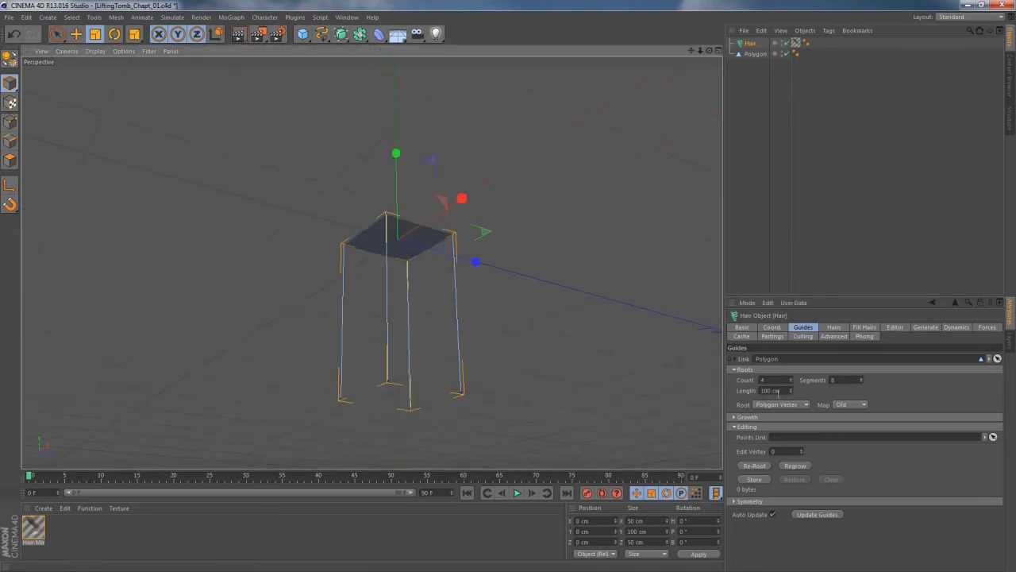
double_click(765, 390)
type("500")
key("Return")
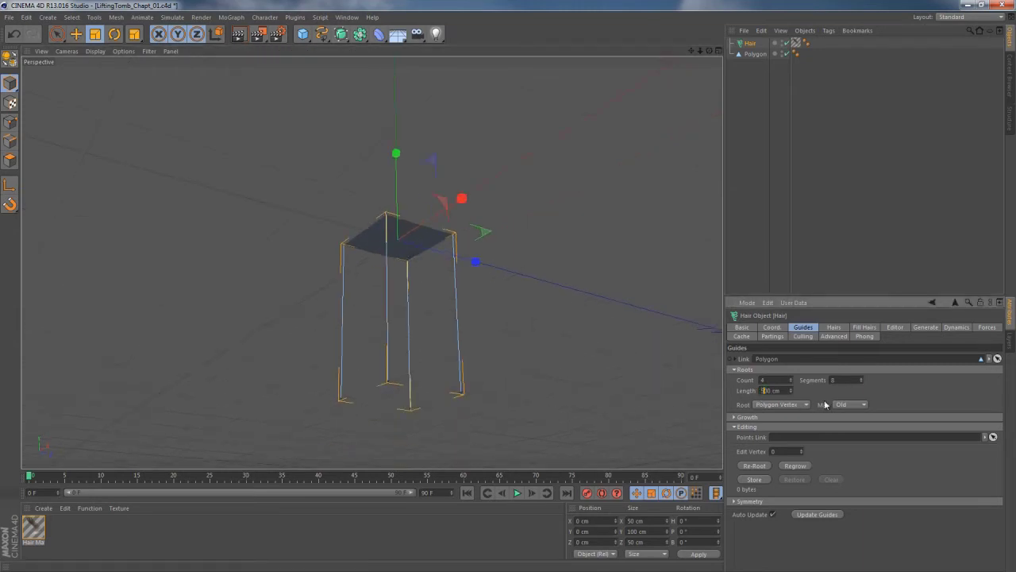
double_click(843, 379)
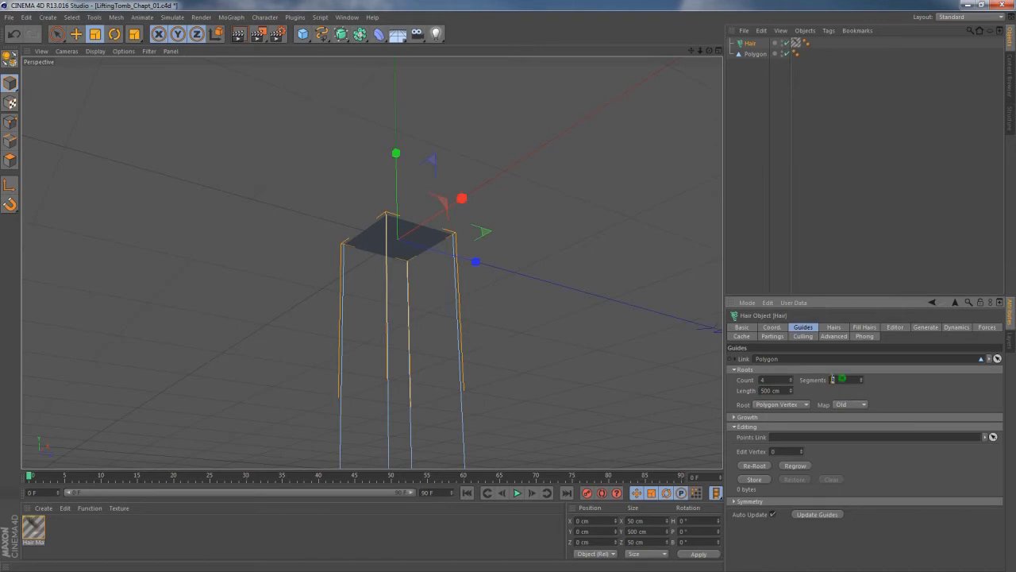
type("30")
key("Return")
Root the guides across the Polygon Area and set the guide Count to 12
double_click(771, 381)
type("1")
key("Escape")
left_click(787, 406)
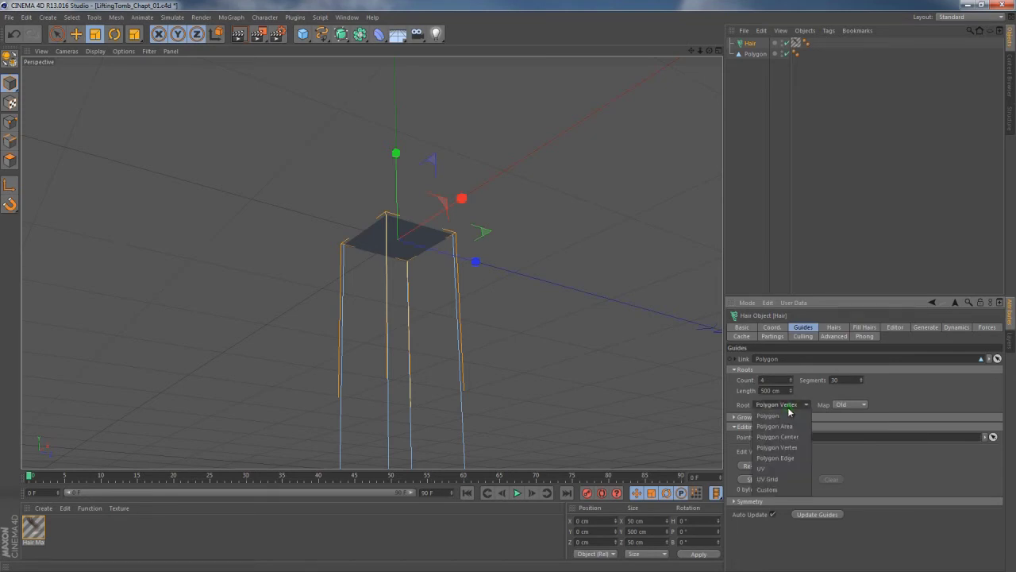
left_click(788, 427)
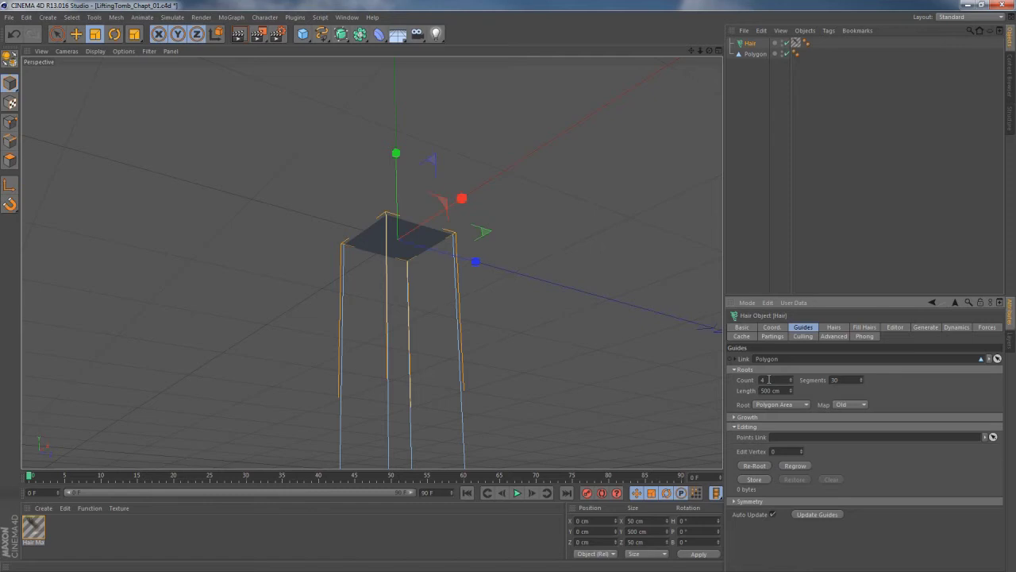
double_click(767, 379)
type("12")
key("Return")
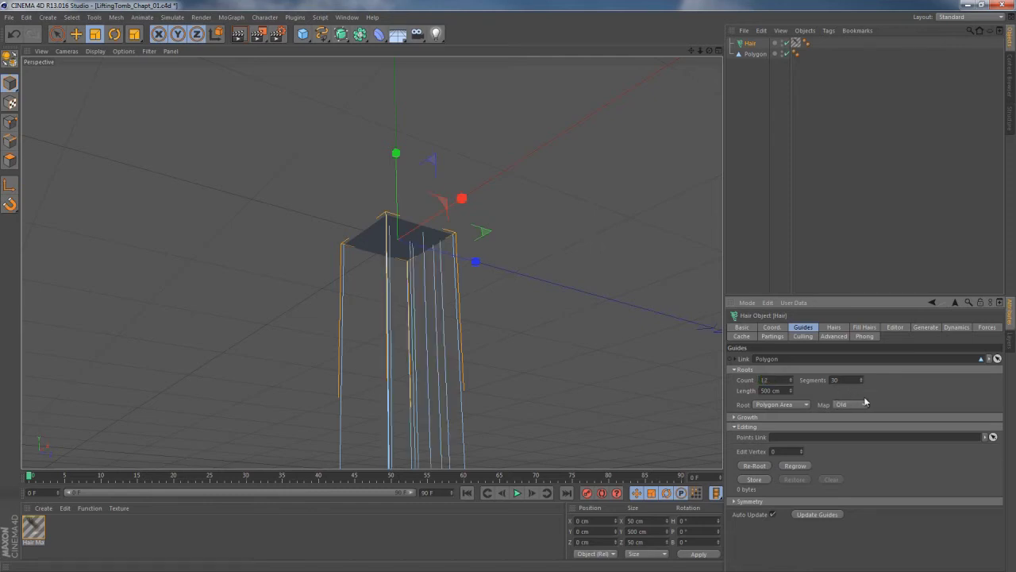
mouse_move(402, 241)
left_mouse_down("alt")
mouse_move(383, 344)
mouse_move(401, 329)
mouse_move(386, 274)
mouse_move(389, 233)
left_mouse_up("alt")
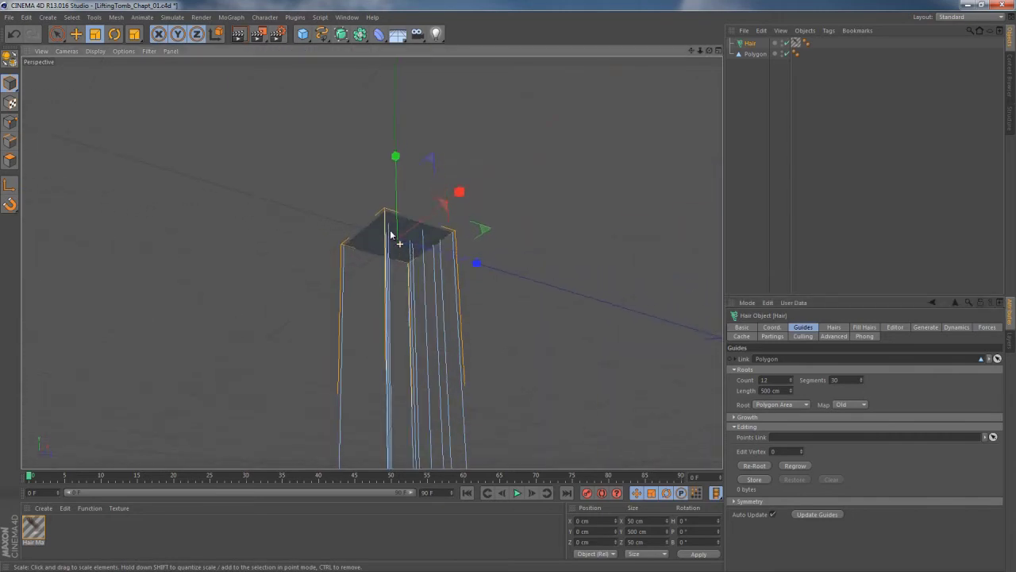
Root the hairs As Guides, turn off Render Hairs, and generate them as Splines
left_click(833, 326)
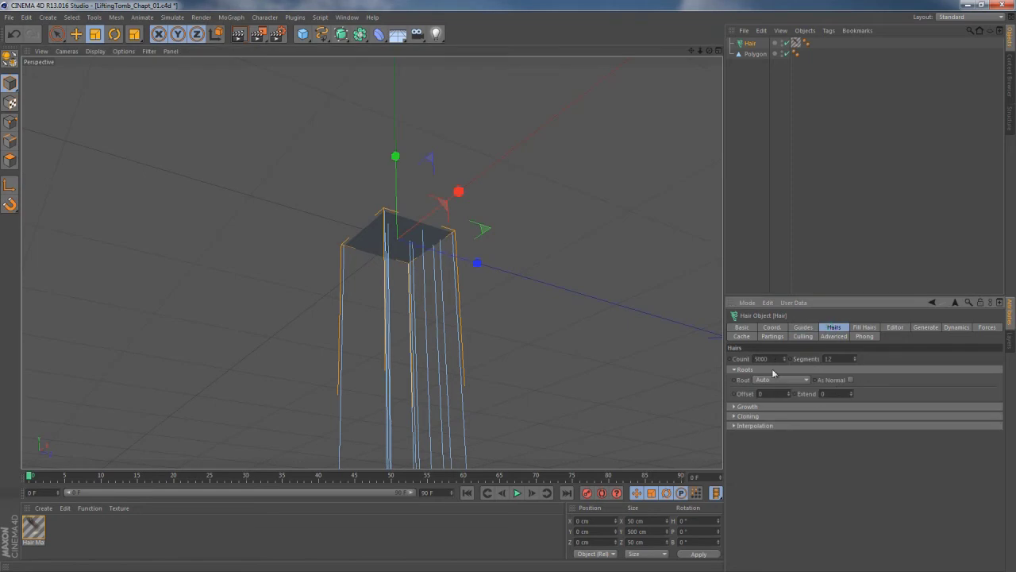
left_click(806, 380)
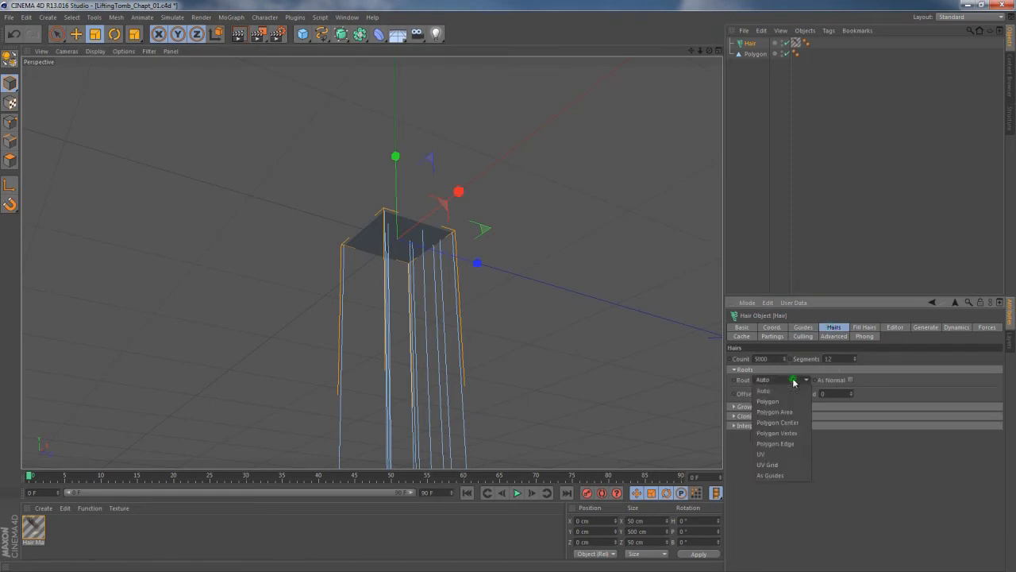
left_click(771, 475)
left_click(862, 327)
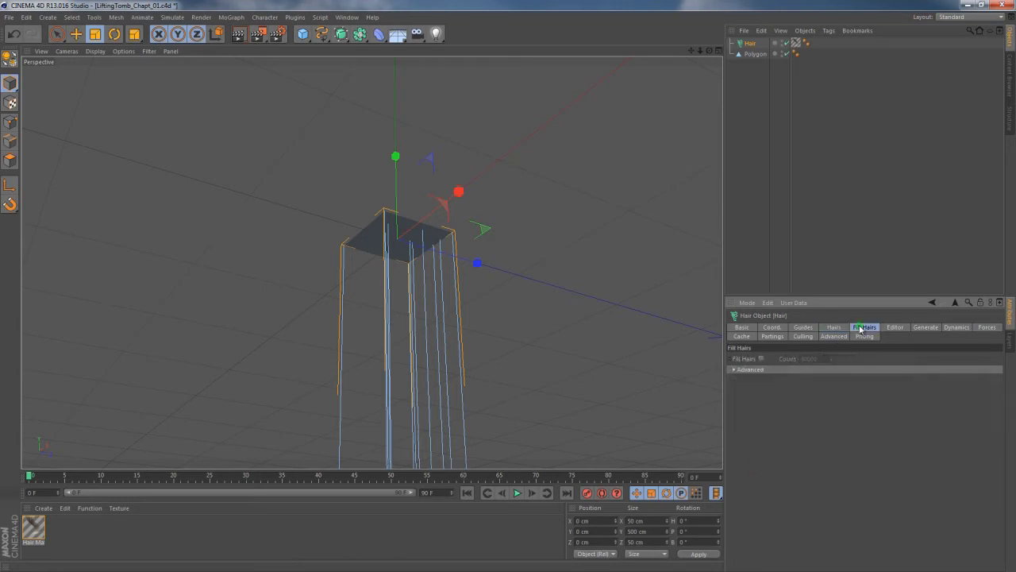
left_click(894, 327)
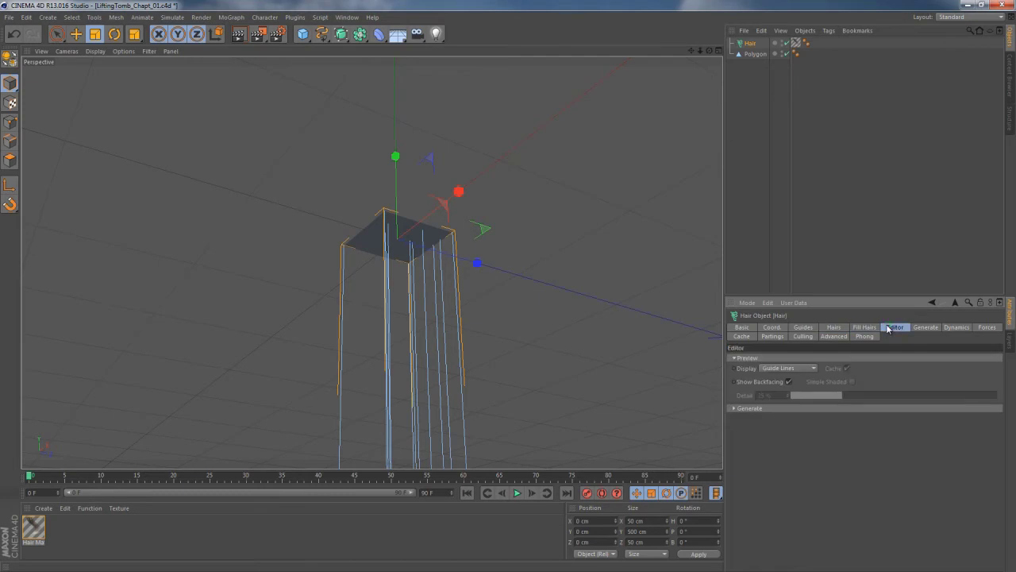
left_click(933, 327)
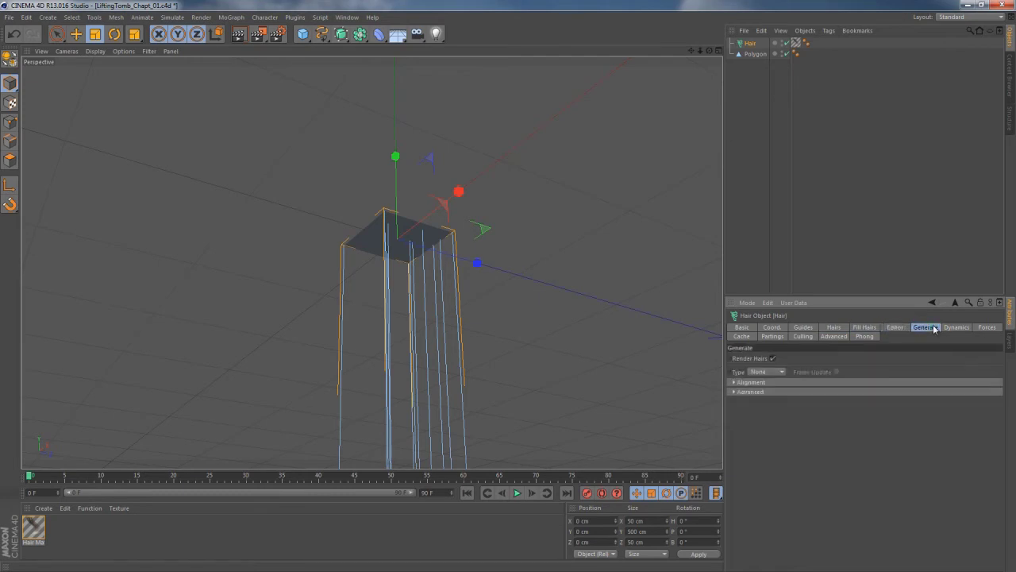
left_click(774, 358)
left_click(781, 372)
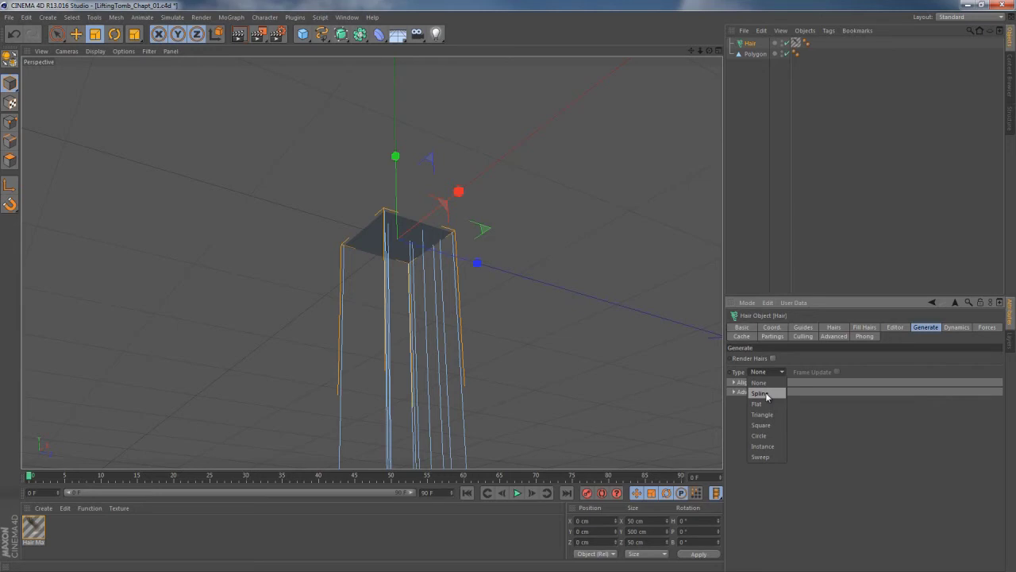
left_click(759, 393)
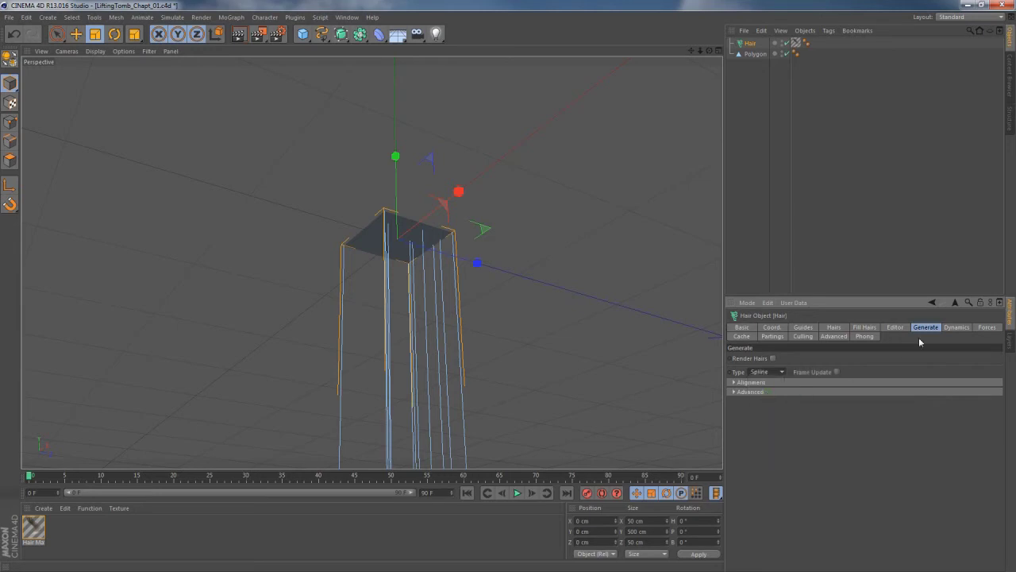
Keep hair dynamics on the guides, with steps at 1 and 10 iterations
left_click(955, 327)
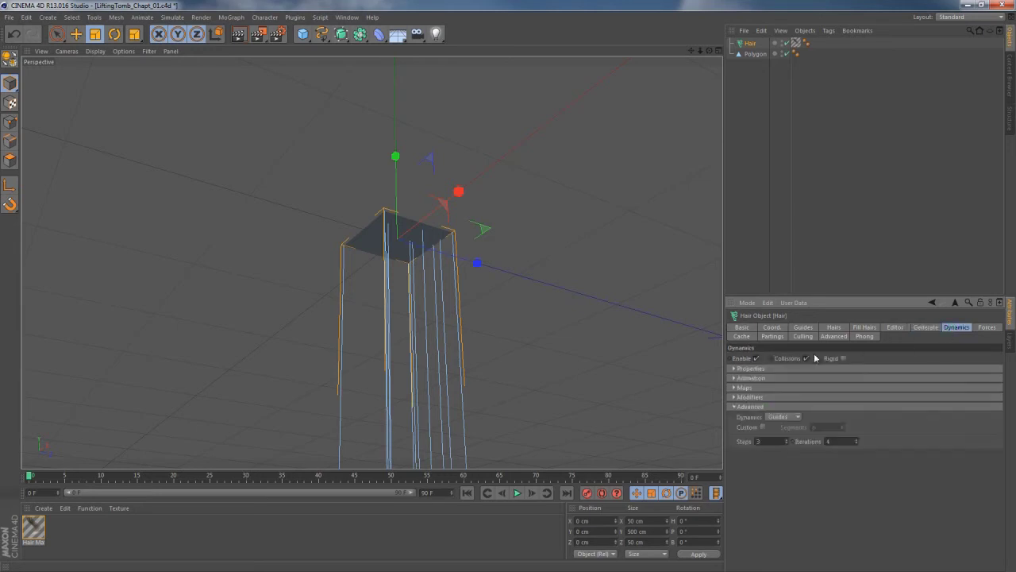
left_click(781, 417)
left_click(778, 427)
double_click(758, 441)
key("Return")
type("1")
Step back through the Hair object's tabs to the Guides settings
left_click(925, 327)
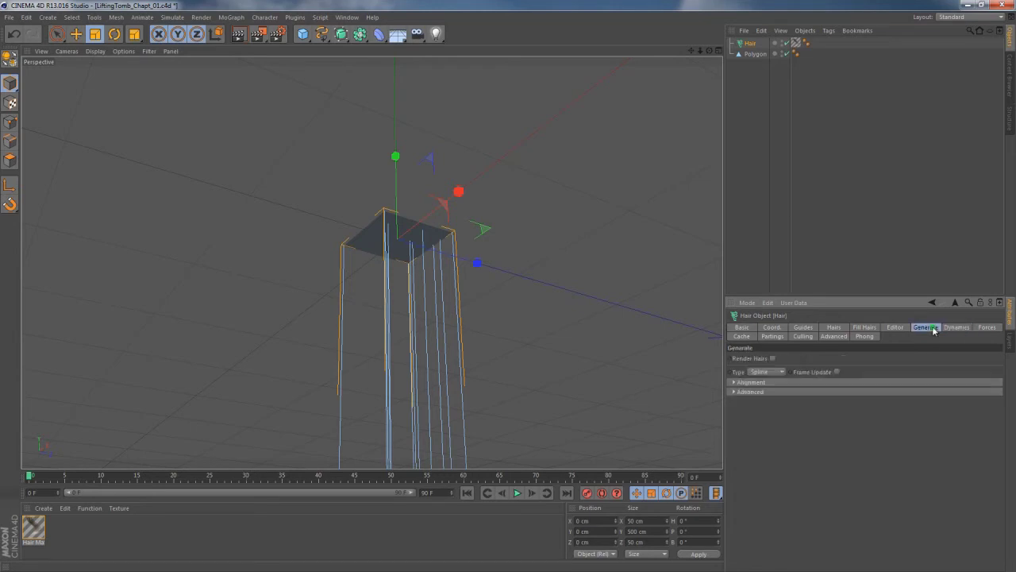
left_click(897, 328)
left_click(867, 327)
left_click(834, 328)
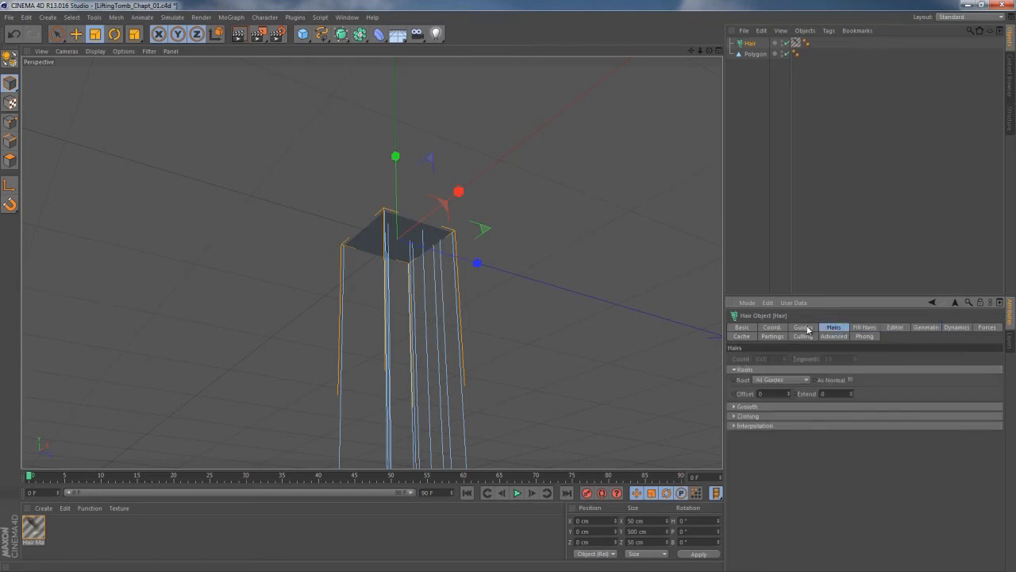
left_click(803, 328)
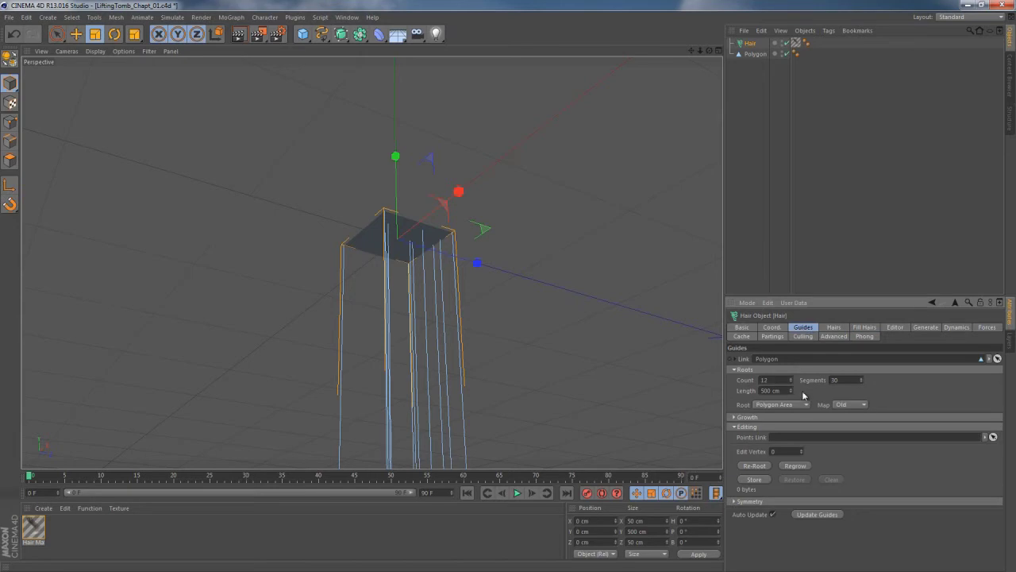
Extend the scene and preview range to 800 frames and play the hair animation
left_click_drag(344, 224, 402, 256, "alt")
middle_click(402, 181)
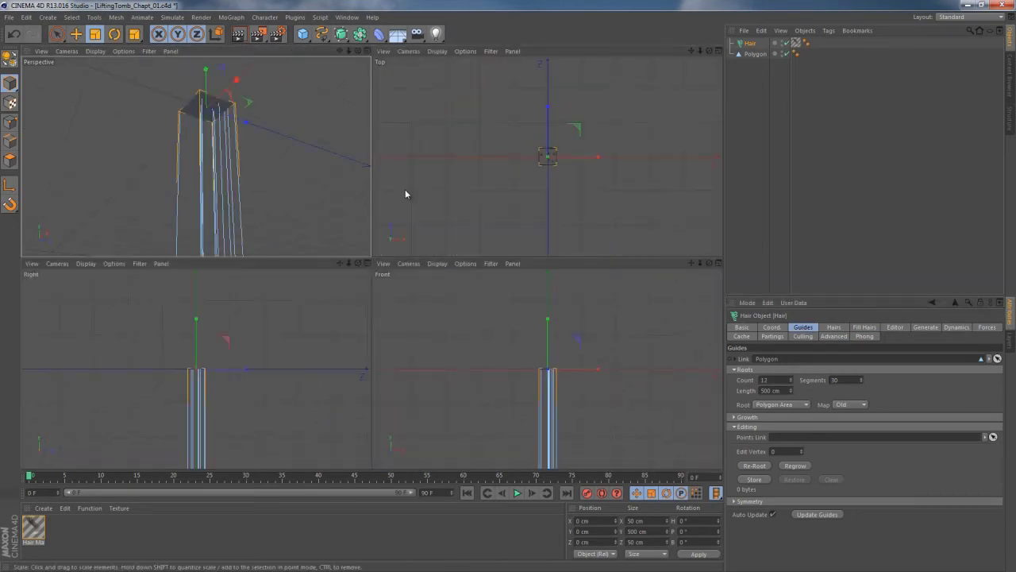
middle_click(266, 183)
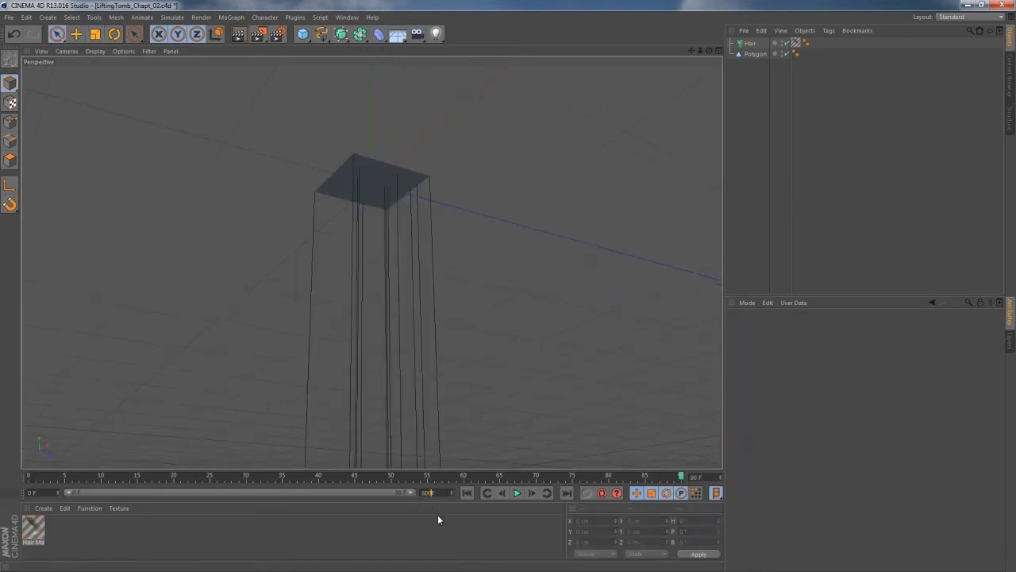
key("Return")
left_click_drag(112, 493, 427, 489)
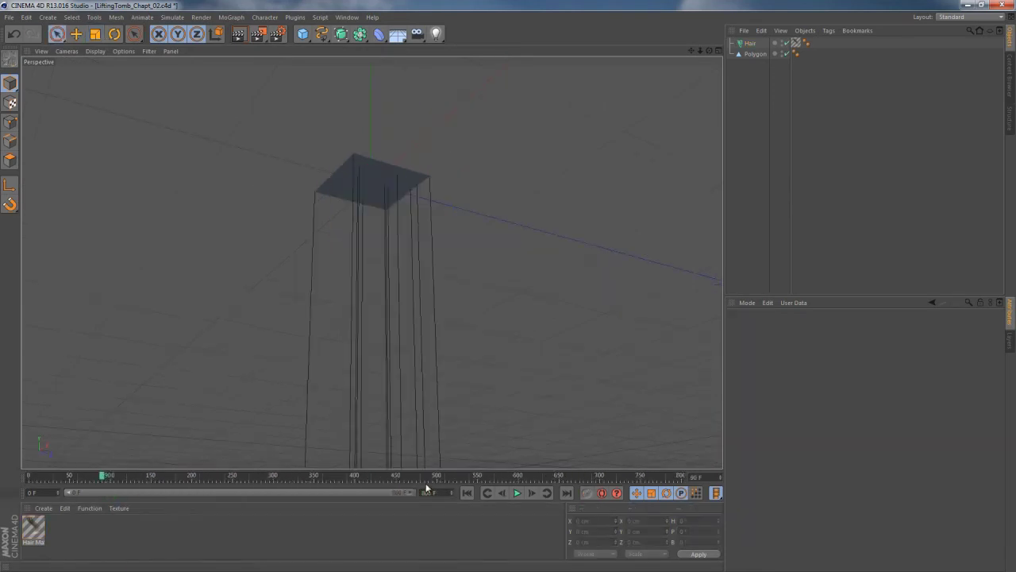
left_click(516, 492)
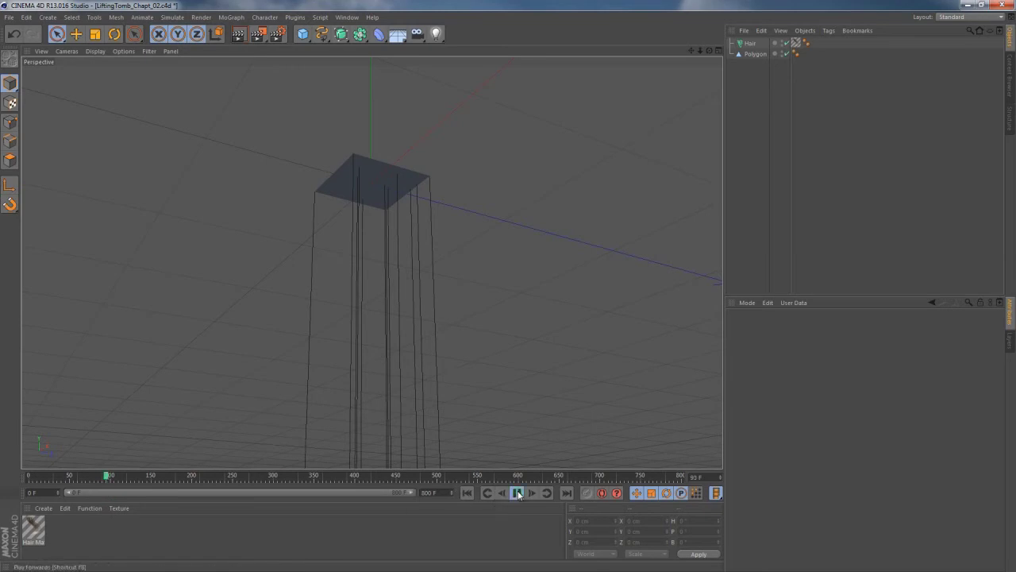
left_click(755, 56)
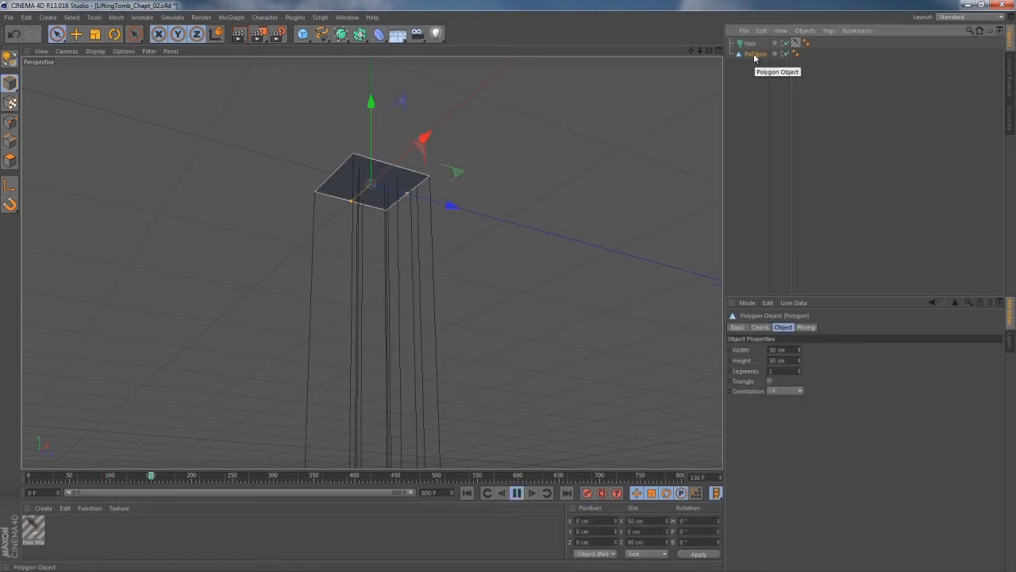
Add an XPresso tag to the Polygon and drop the Hair object into its graph
right_click(755, 57)
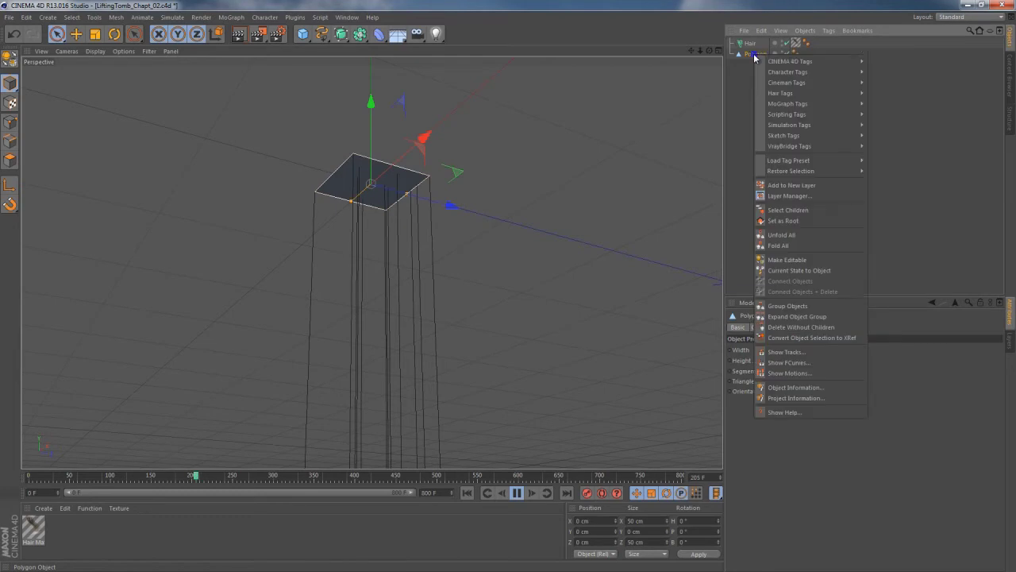
mouse_move(856, 63)
left_click(888, 293)
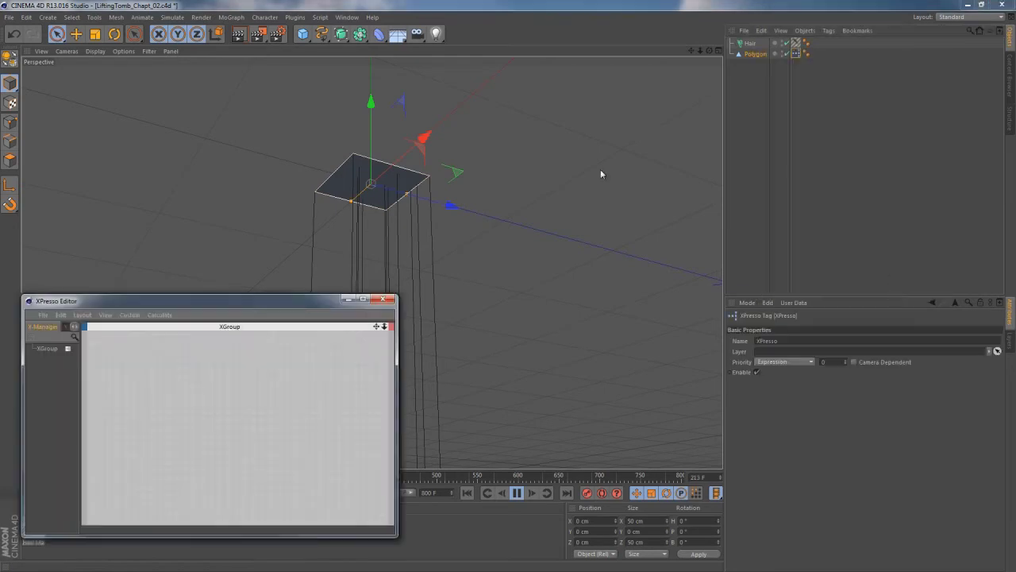
left_click_drag(314, 302, 307, 327)
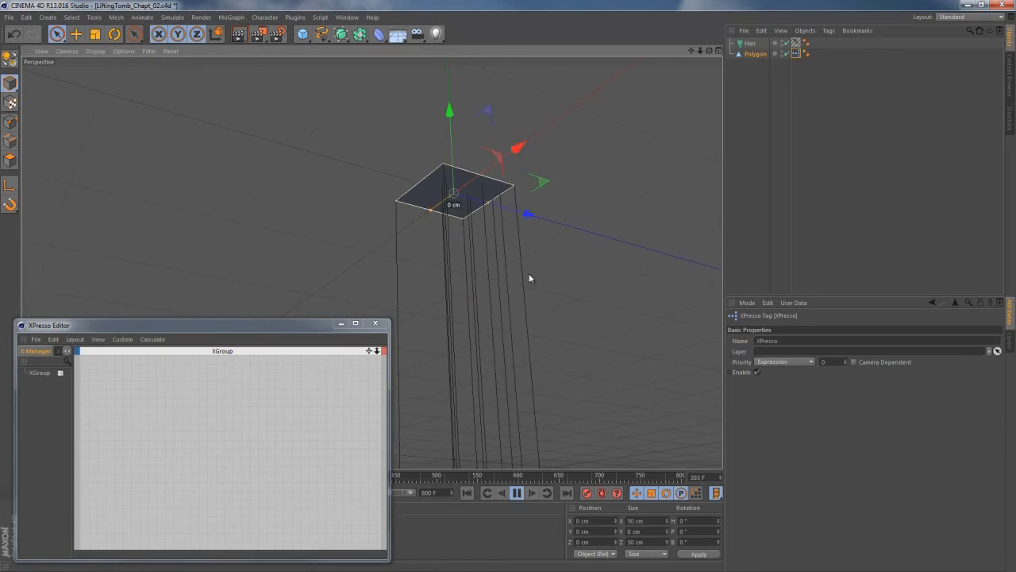
left_click_drag(749, 43, 187, 403)
Add a Hair Points node and wire Hair's Object output into it
right_click(282, 398)
mouse_move(318, 402)
mouse_move(389, 412)
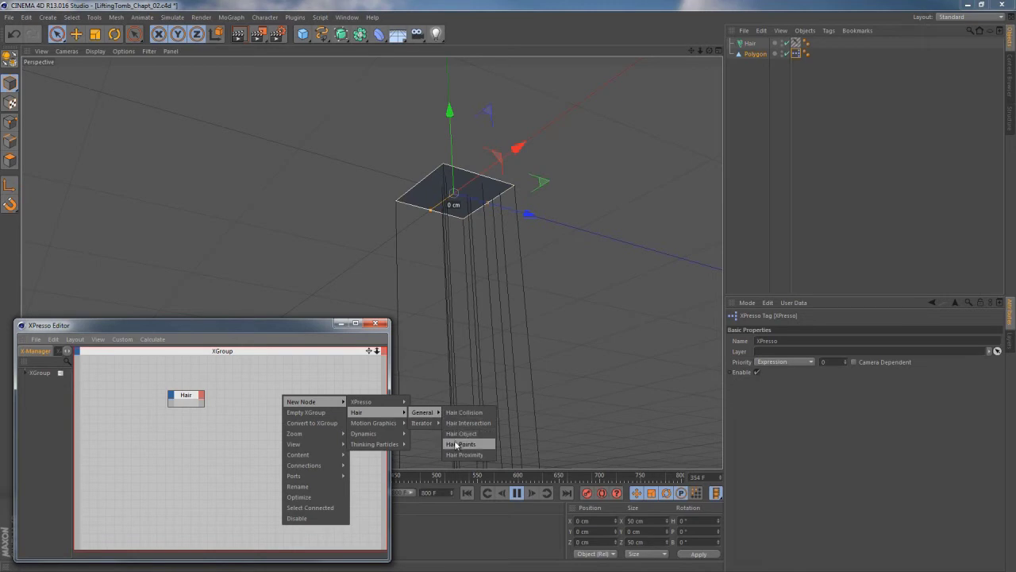
left_click(457, 445)
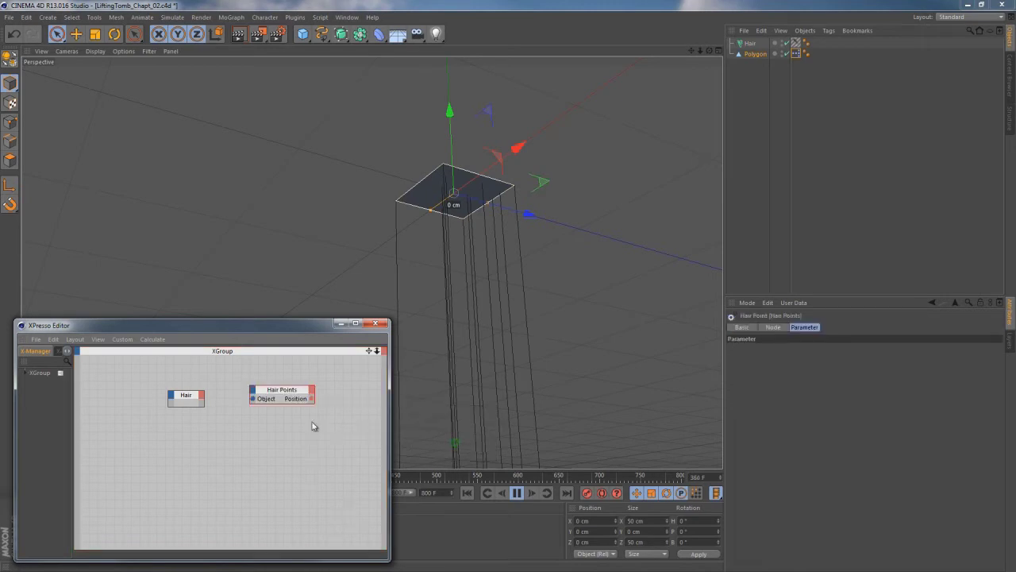
left_click(272, 392)
left_click(203, 396)
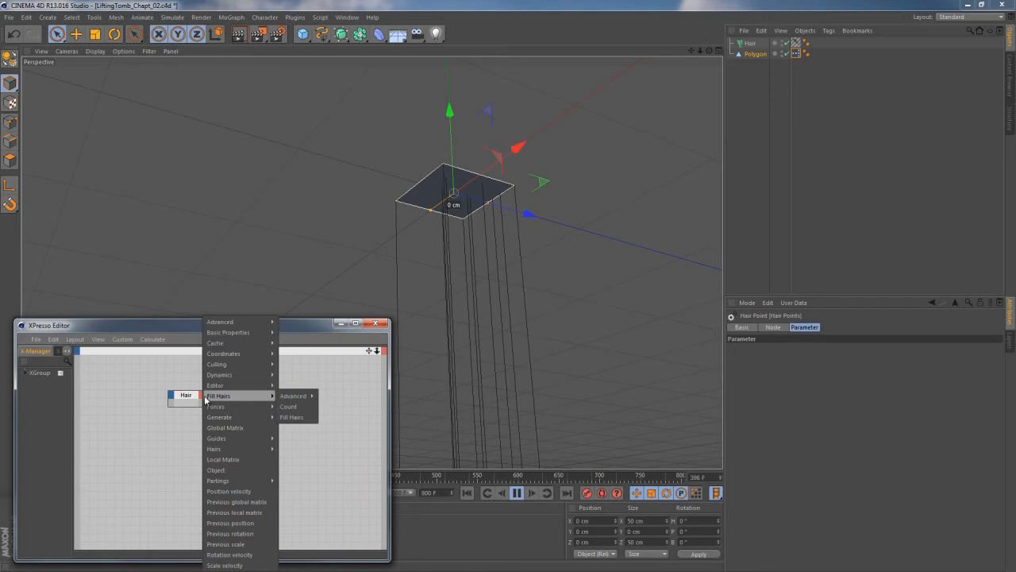
left_click(219, 470)
left_click_drag(203, 403, 253, 405)
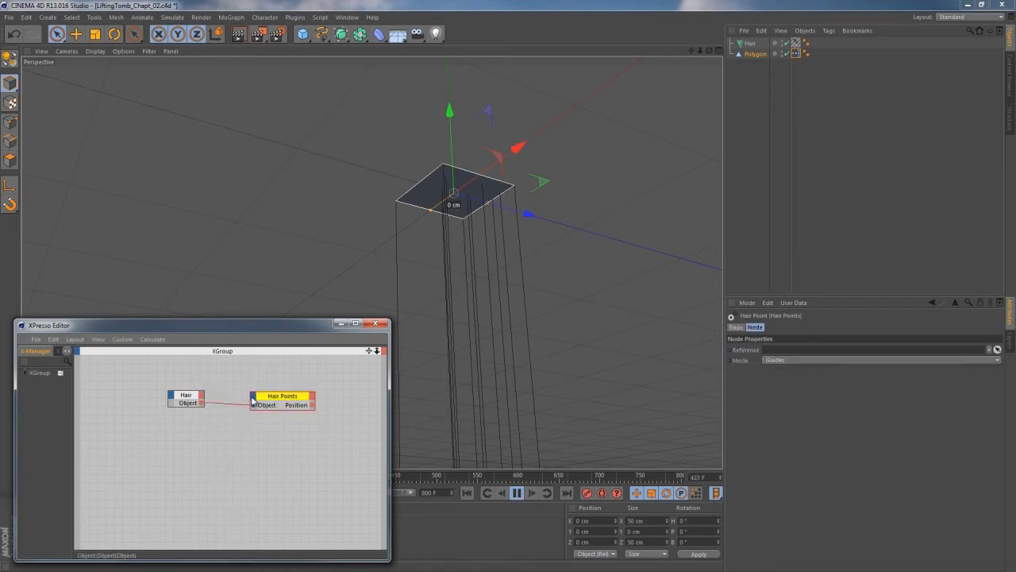
Give the Hair Points node Index and Dynamic Position inputs
left_click(252, 405)
left_click(270, 436)
left_click(254, 400)
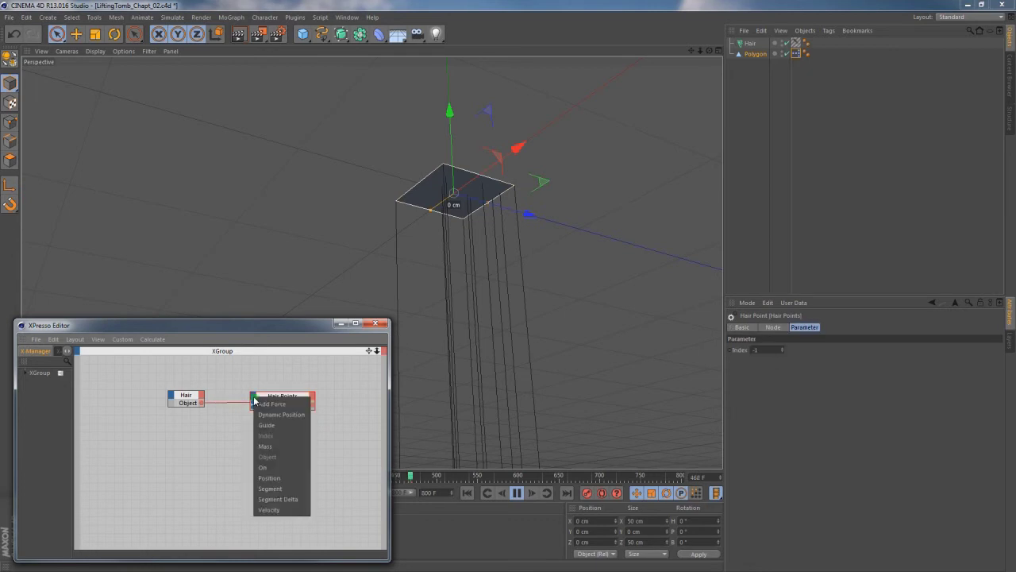
left_click(269, 478)
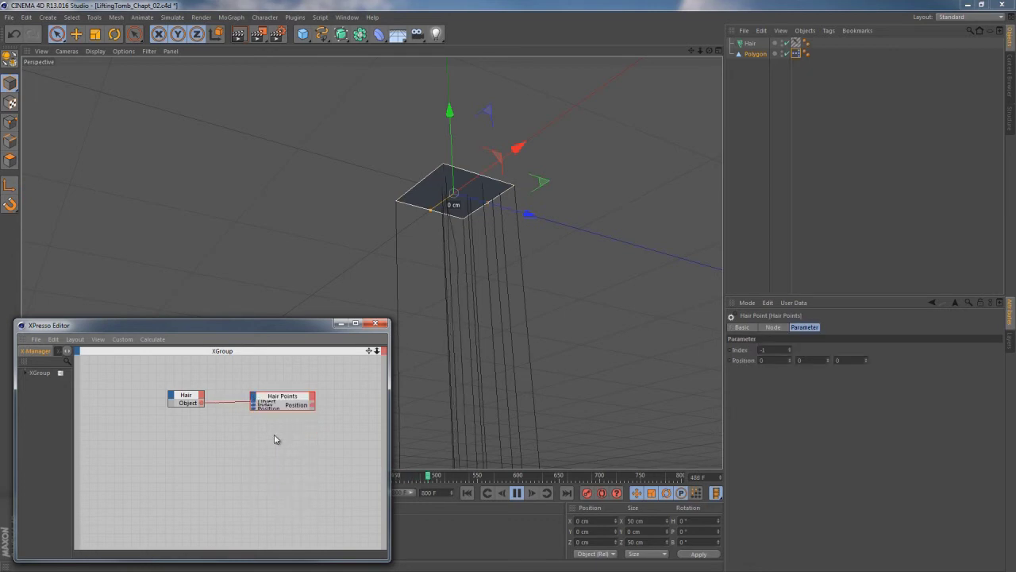
left_click(270, 388)
right_click(255, 425)
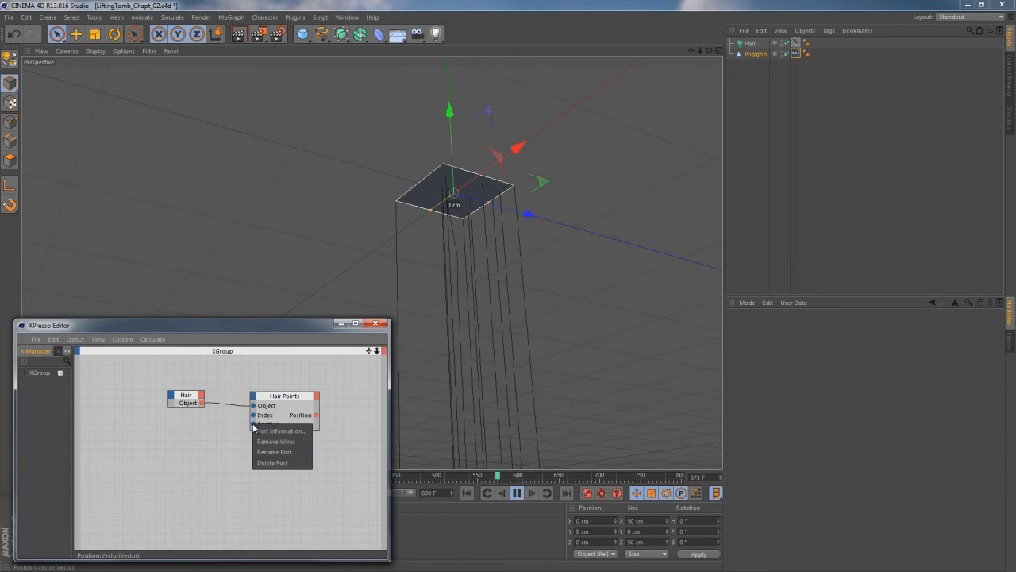
left_click(273, 462)
left_click(252, 395)
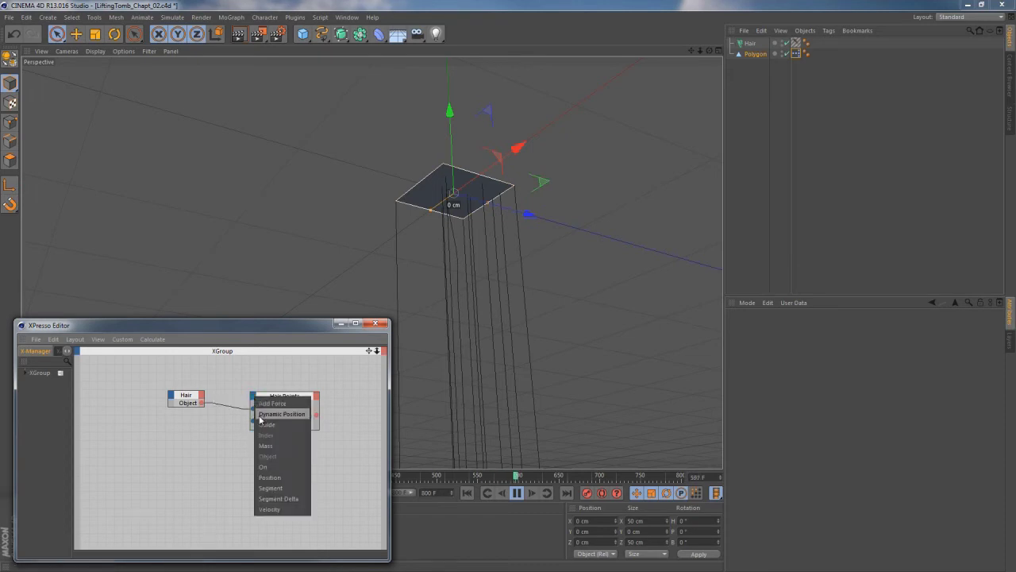
left_click(267, 414)
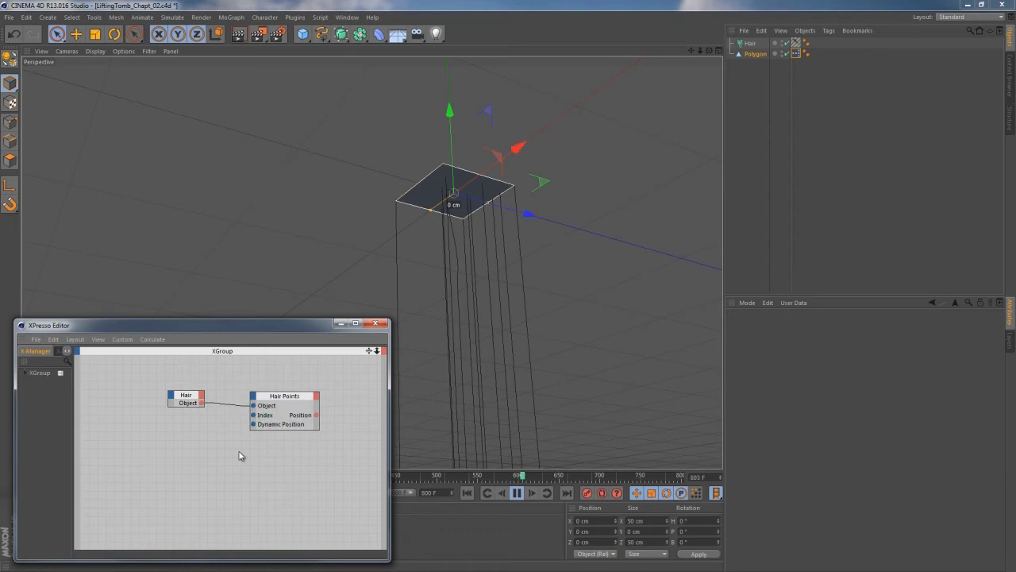
left_click_drag(273, 398, 288, 401)
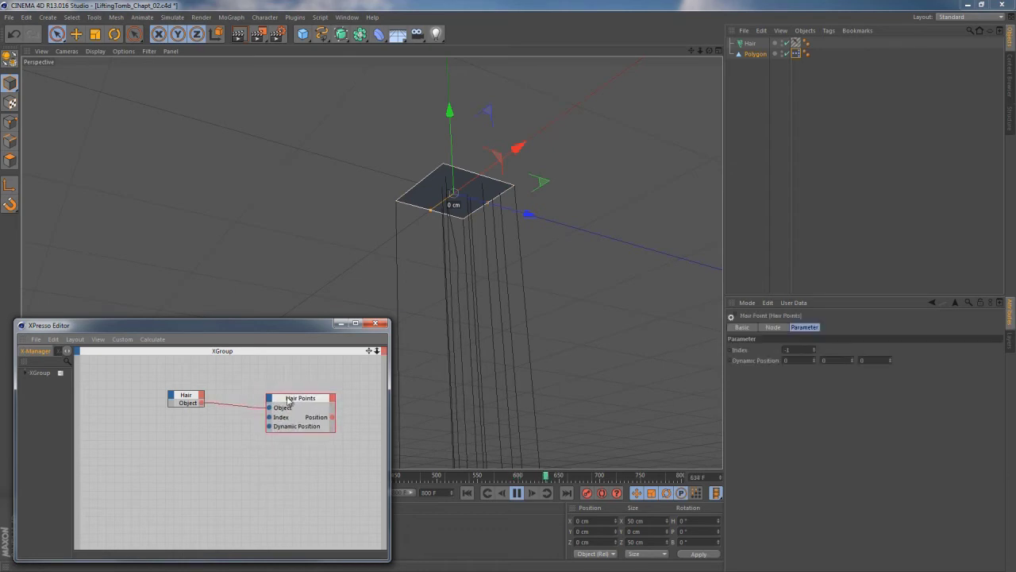
Create a Null with a Global Position output and move it along Z away from the plane
left_click_drag(302, 33, 318, 43)
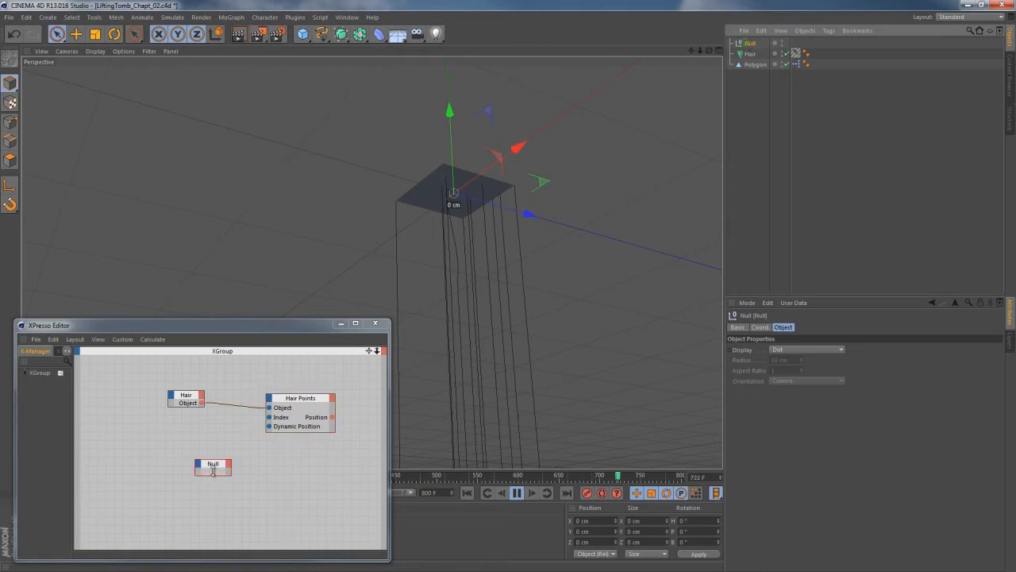
left_click(227, 464)
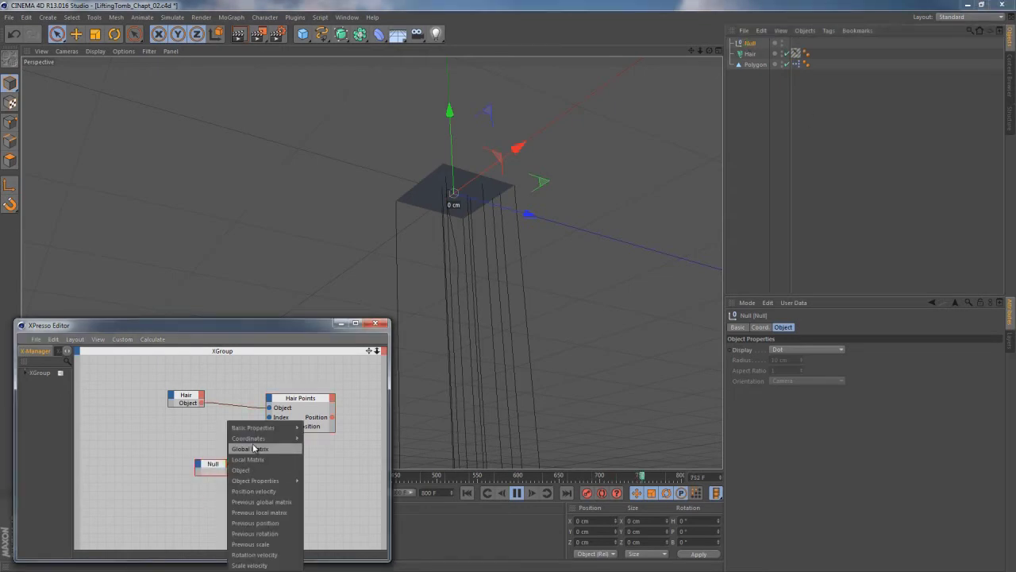
mouse_move(258, 438)
mouse_move(331, 449)
left_click(391, 450)
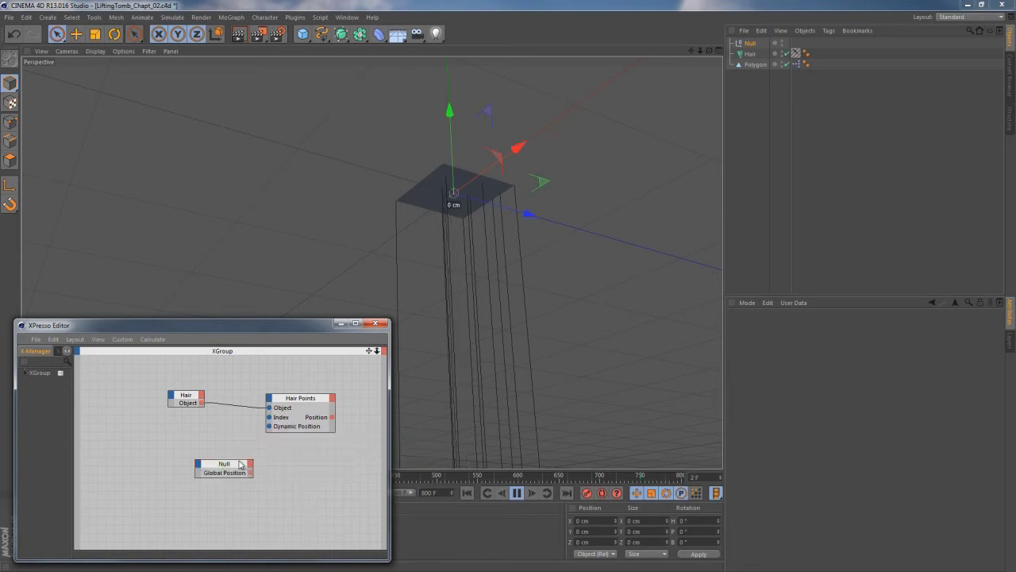
left_click(494, 220)
left_click_drag(529, 217, 659, 255)
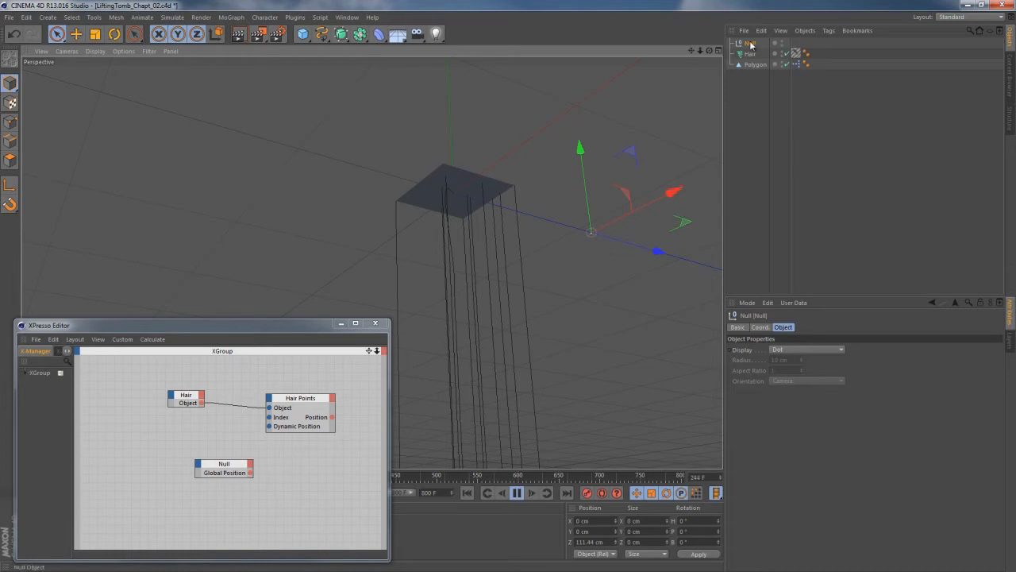
mouse_move(660, 252)
left_mouse_down()
mouse_move(693, 260)
mouse_move(669, 259)
left_mouse_up()
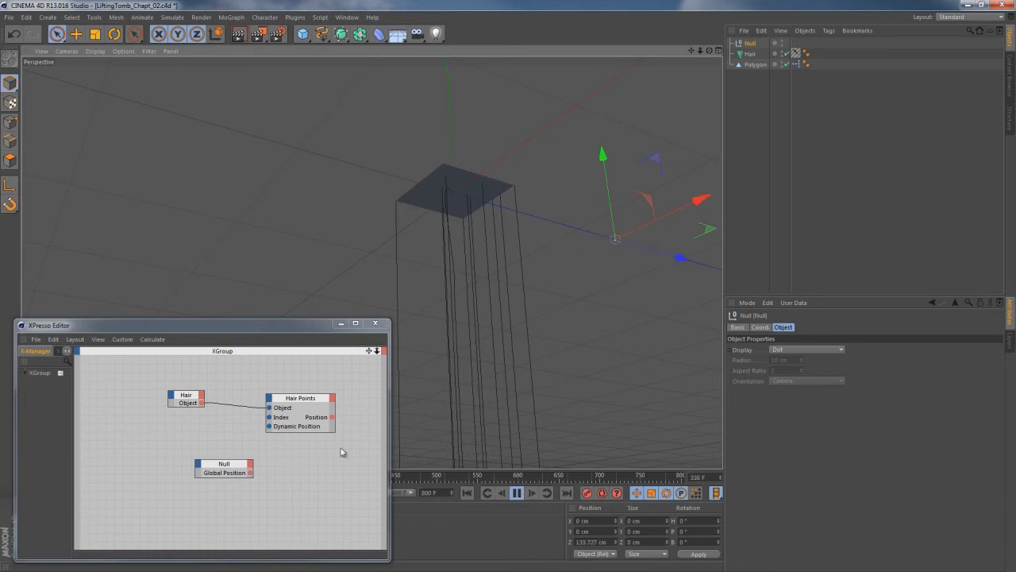
left_click_drag(230, 467, 270, 428)
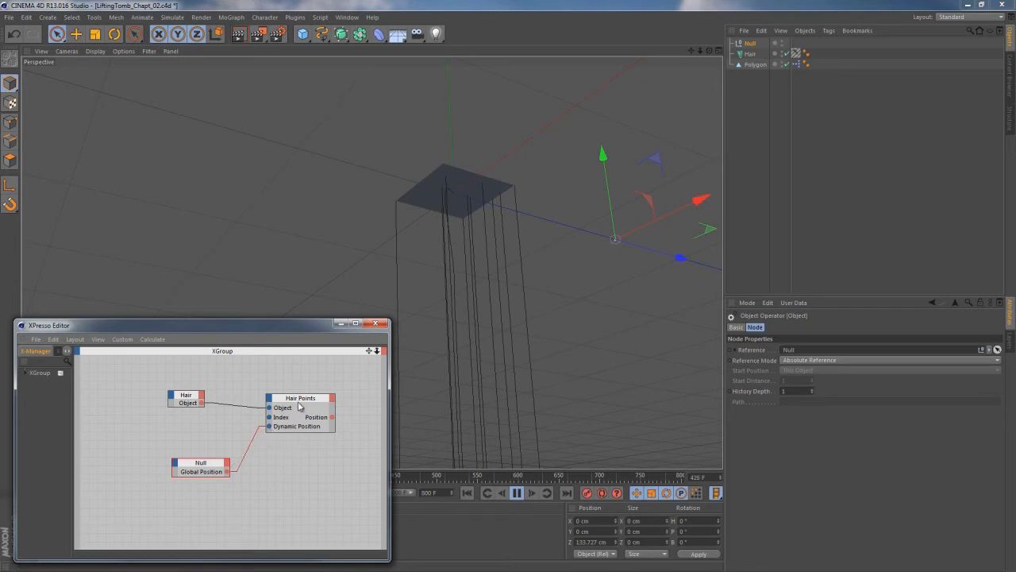
Wire the Null's Global Position into Dynamic Position and set Hair Points Mode to Dynamic Guides
left_click(299, 402)
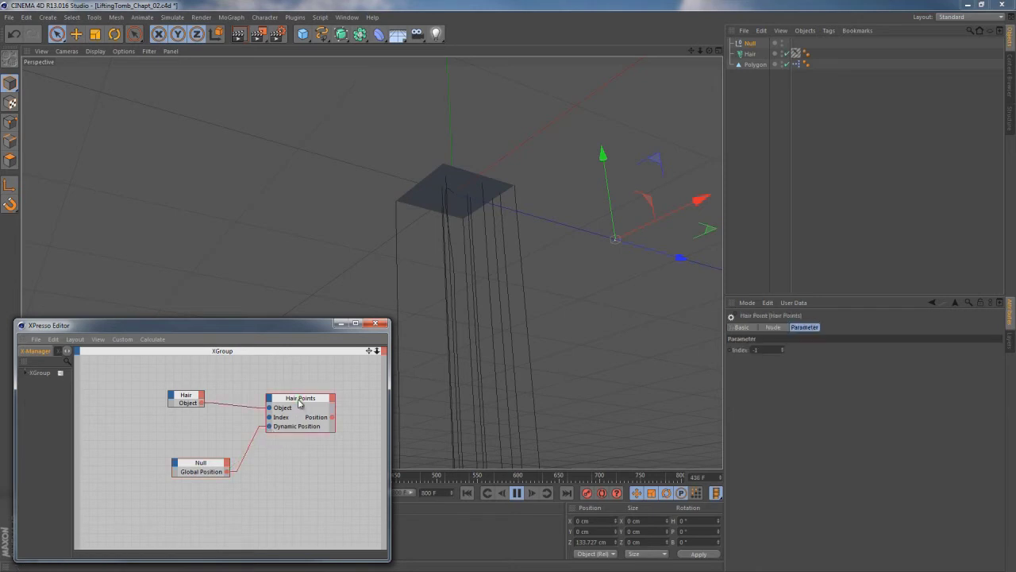
left_click(777, 328)
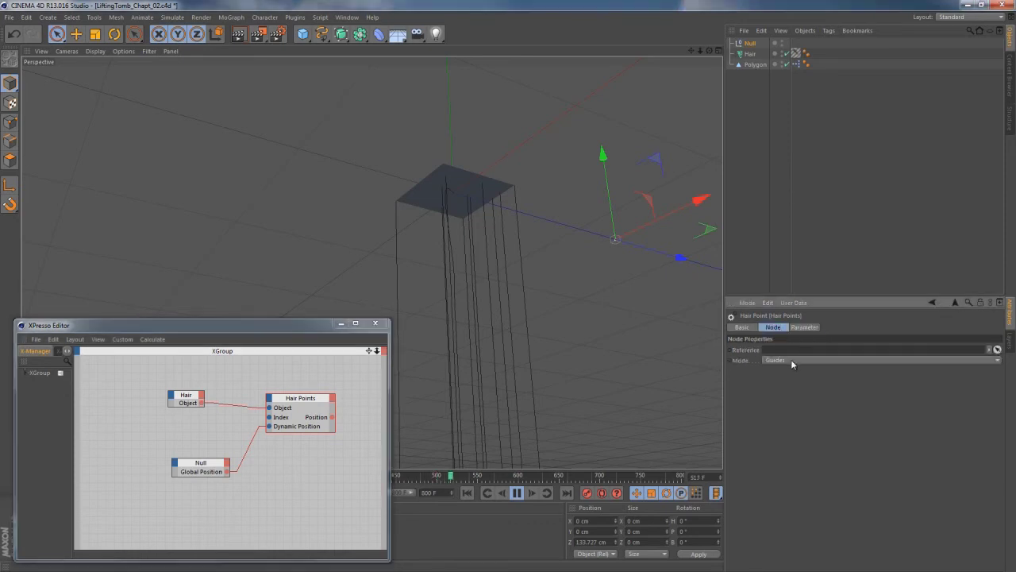
left_click(794, 361)
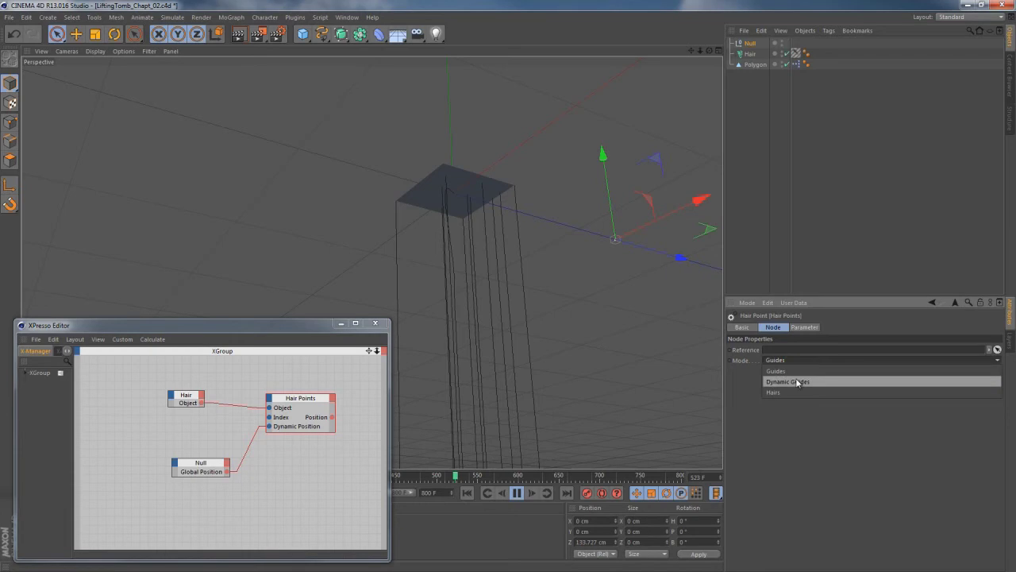
left_click(798, 382)
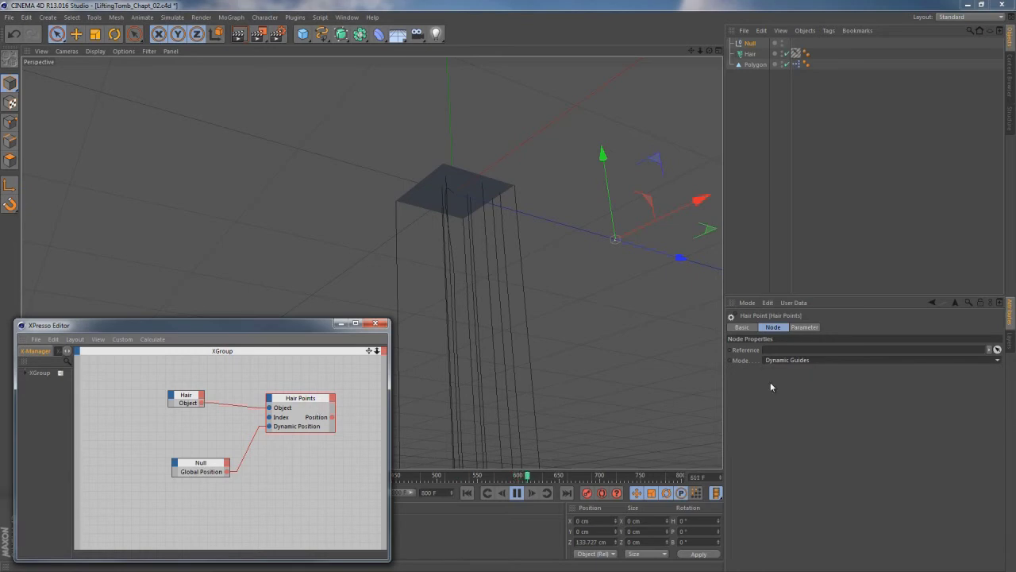
left_click(804, 327)
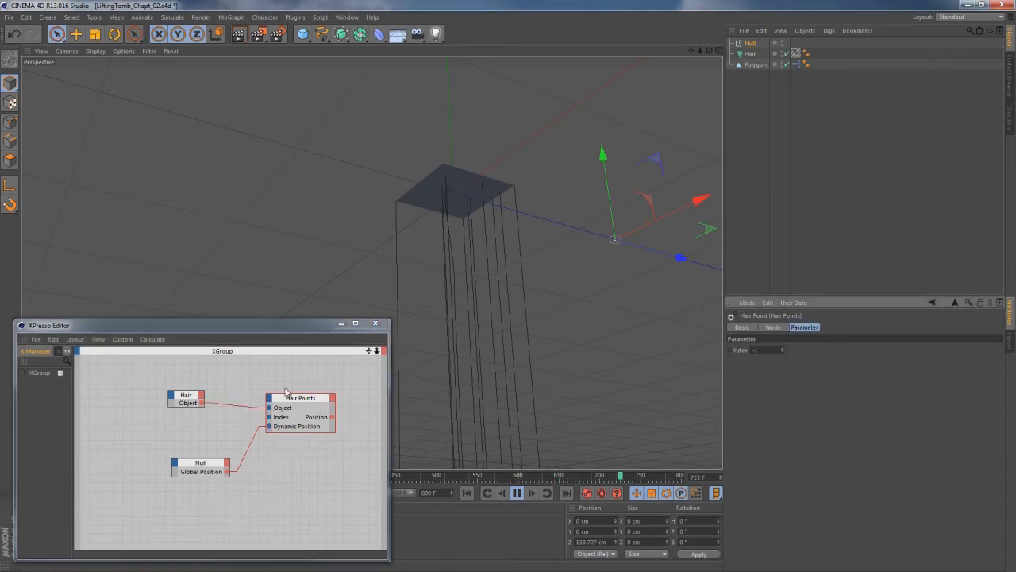
Try Hair Points Index values up through 19 and 30, settling on 29
left_click(783, 347)
left_click(783, 348)
left_click(782, 347)
left_click(782, 347)
left_click(783, 347)
left_click(783, 348)
left_click(783, 349)
left_click(784, 348)
left_click(784, 348)
left_click(783, 348)
left_click(784, 350)
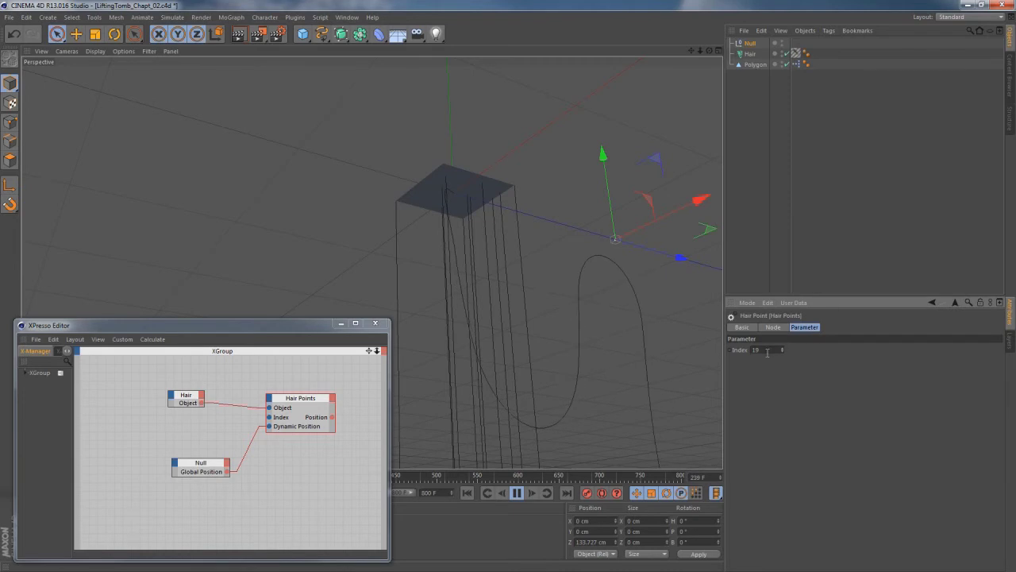
double_click(749, 350)
type("30")
key("Return")
left_click(783, 352)
left_click(783, 349)
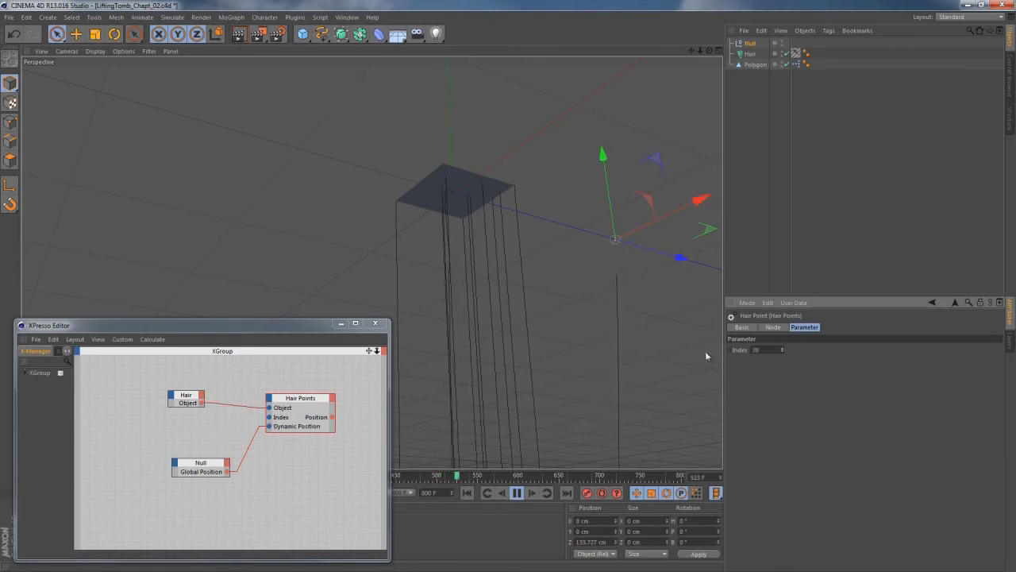
Enlarge the XPresso Editor and spread out the graph, Hair node up-left and Null node lower
left_click(749, 55)
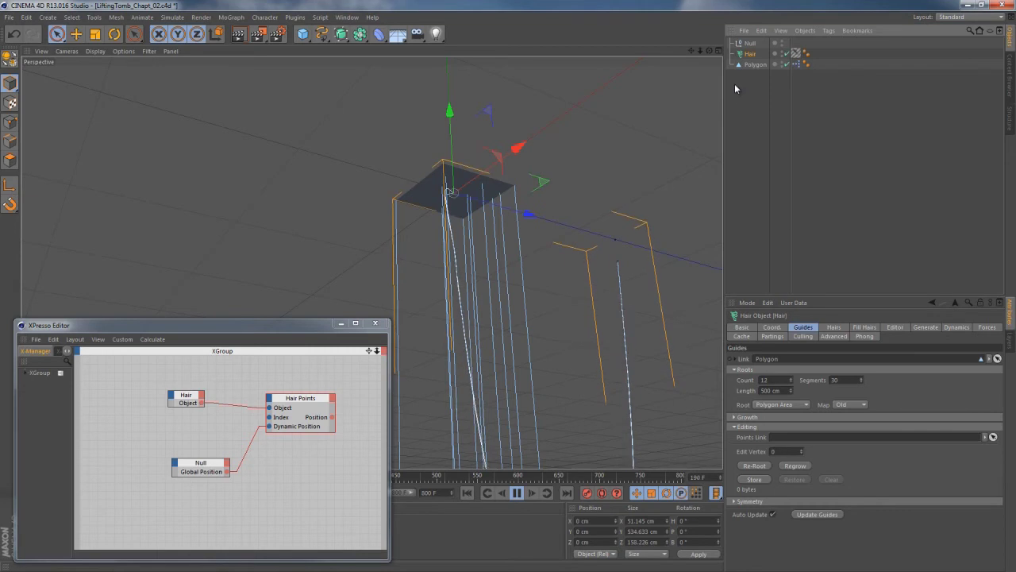
left_click(312, 399)
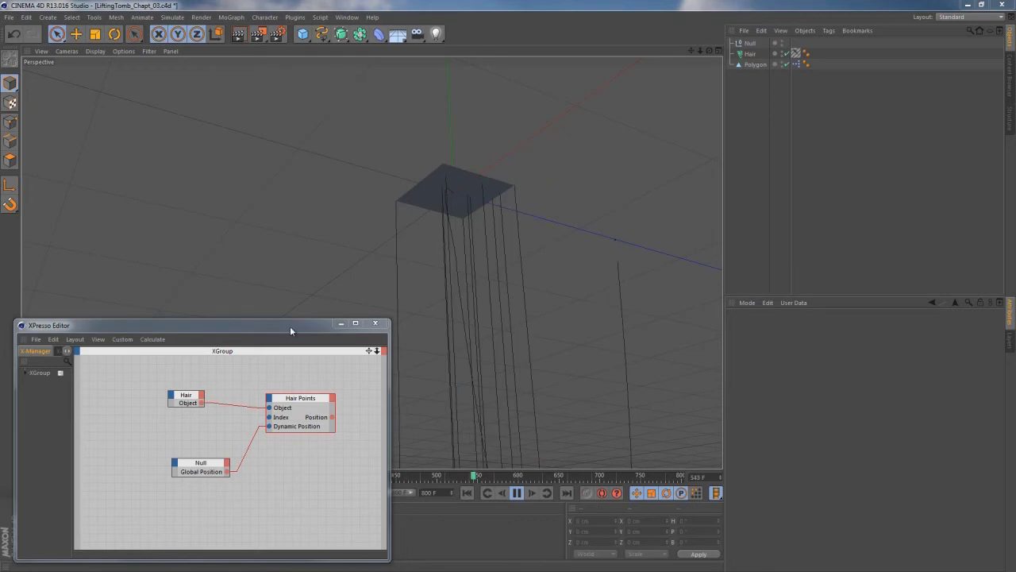
left_click_drag(289, 326, 387, 133)
left_click_drag(487, 371, 781, 480)
left_click_drag(453, 262, 375, 229)
left_click_drag(462, 323, 419, 372)
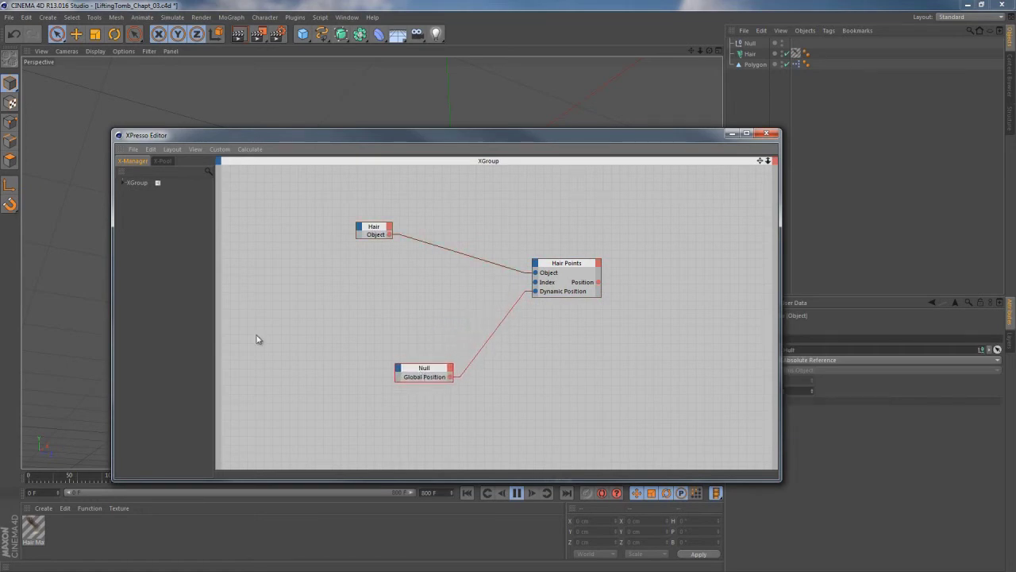
Add an Iteration node from XPresso > Iterator and set its End to 12
right_click(291, 285)
mouse_move(342, 288)
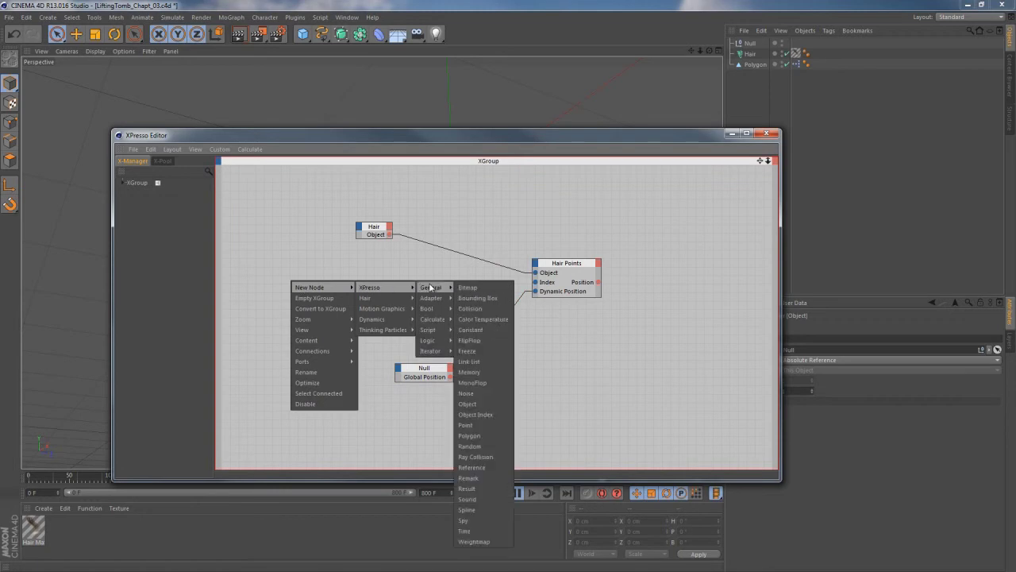
mouse_move(432, 352)
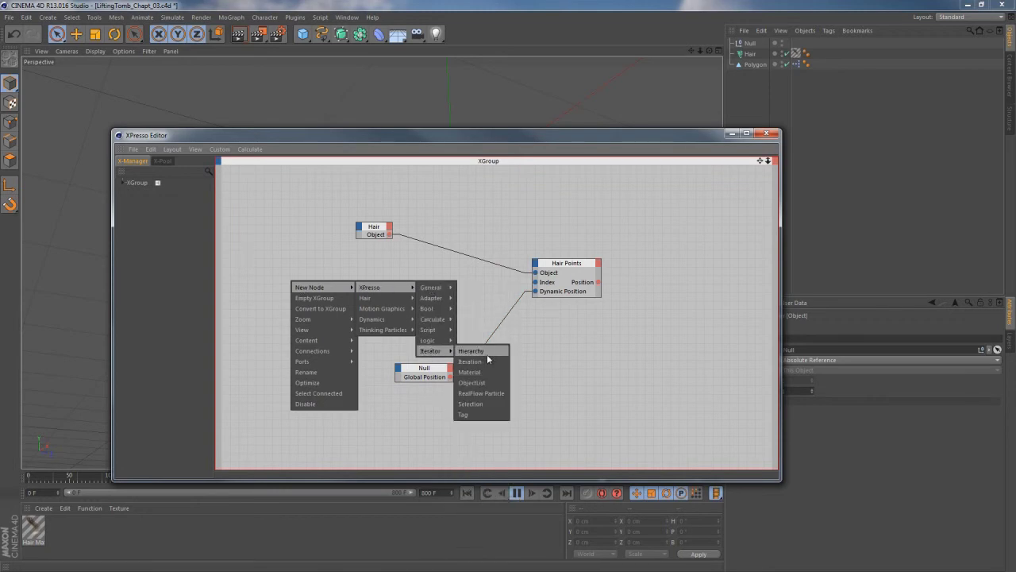
left_click(470, 361)
left_click_drag(528, 144, 435, 139)
left_click(784, 360)
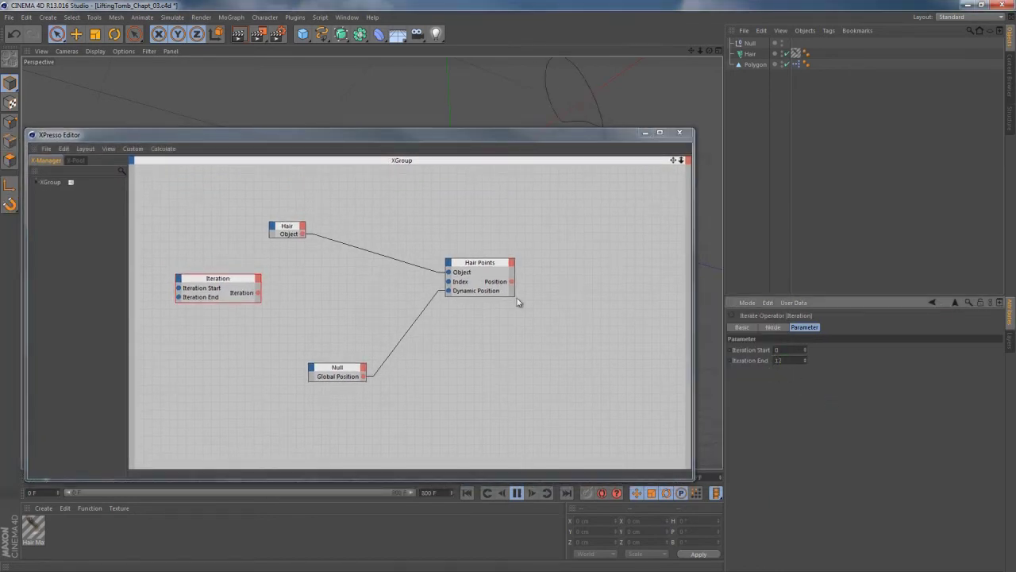
mouse_move(379, 139)
left_mouse_down()
mouse_move(419, 170)
mouse_move(387, 154)
left_mouse_up()
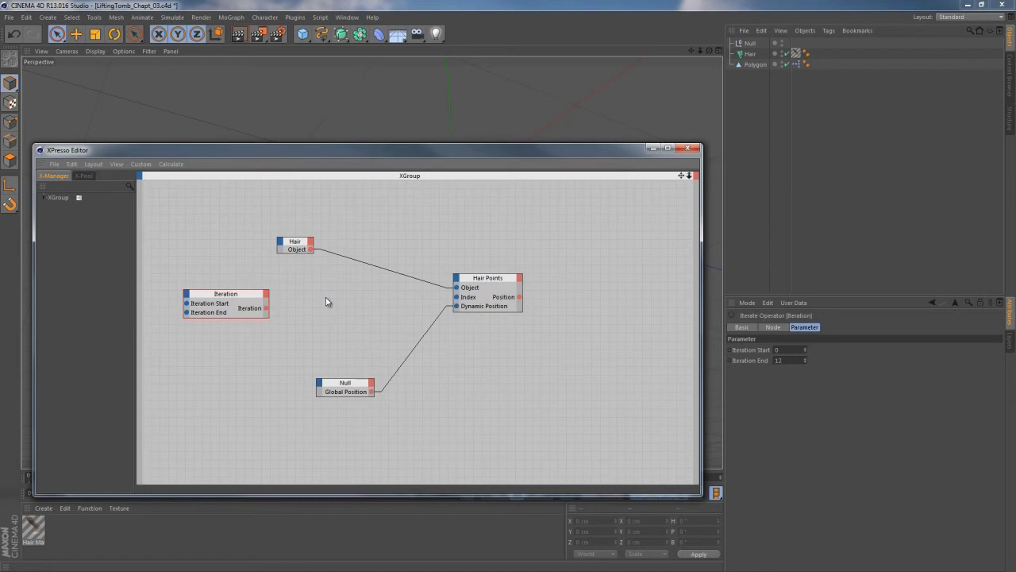
Add a Python script node beside the Iteration node and view its default Output1 = Input1 + Input2 code
right_click(326, 300)
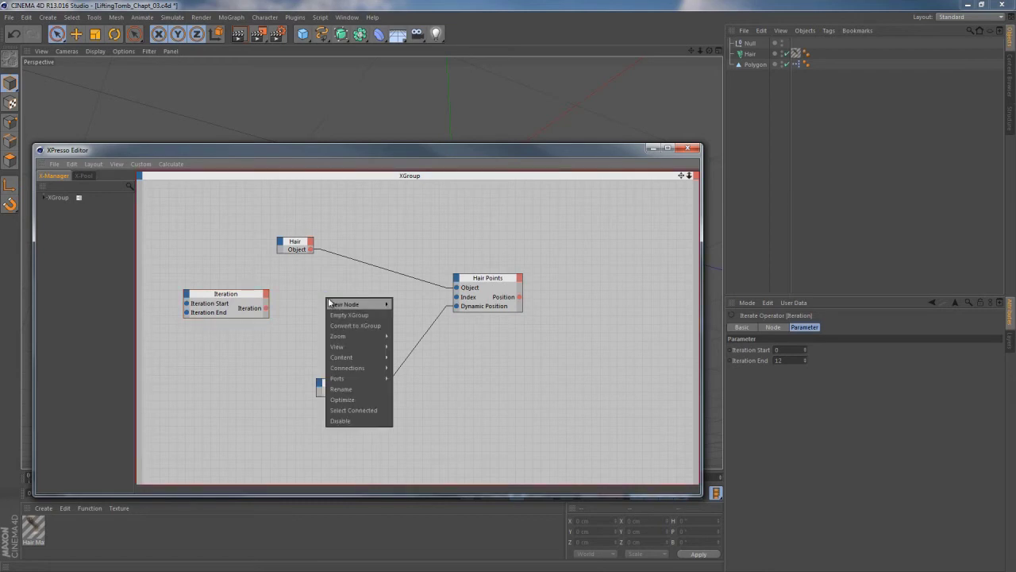
mouse_move(358, 304)
mouse_move(442, 304)
mouse_move(471, 352)
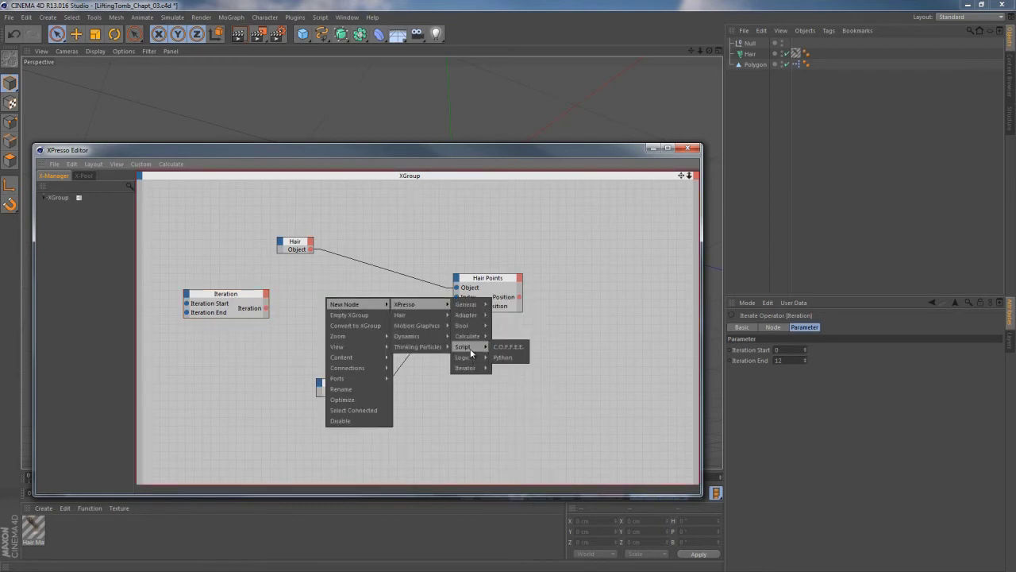
left_click(508, 357)
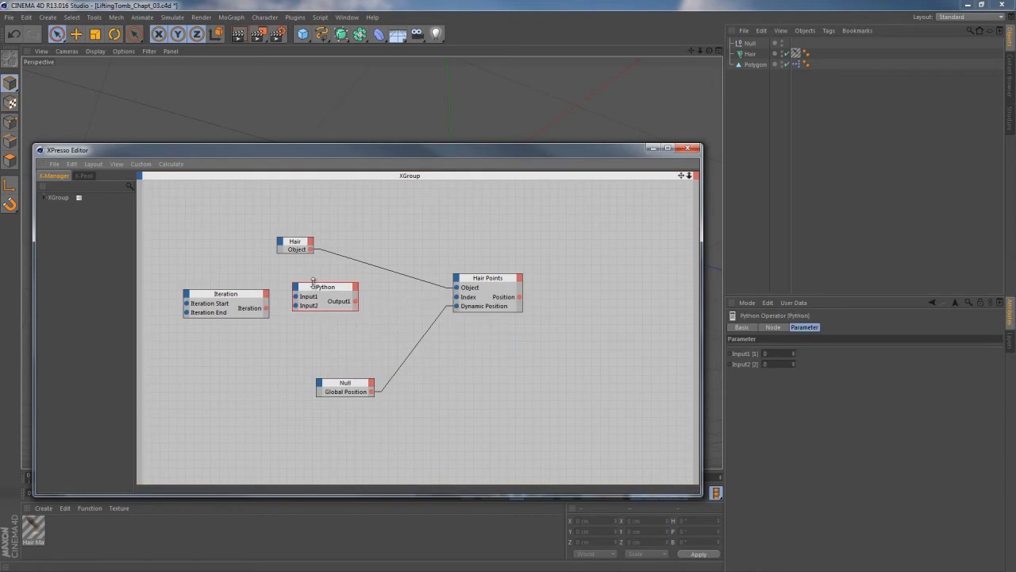
left_click_drag(331, 284, 326, 285)
left_click_drag(238, 295, 225, 298)
left_click(337, 284)
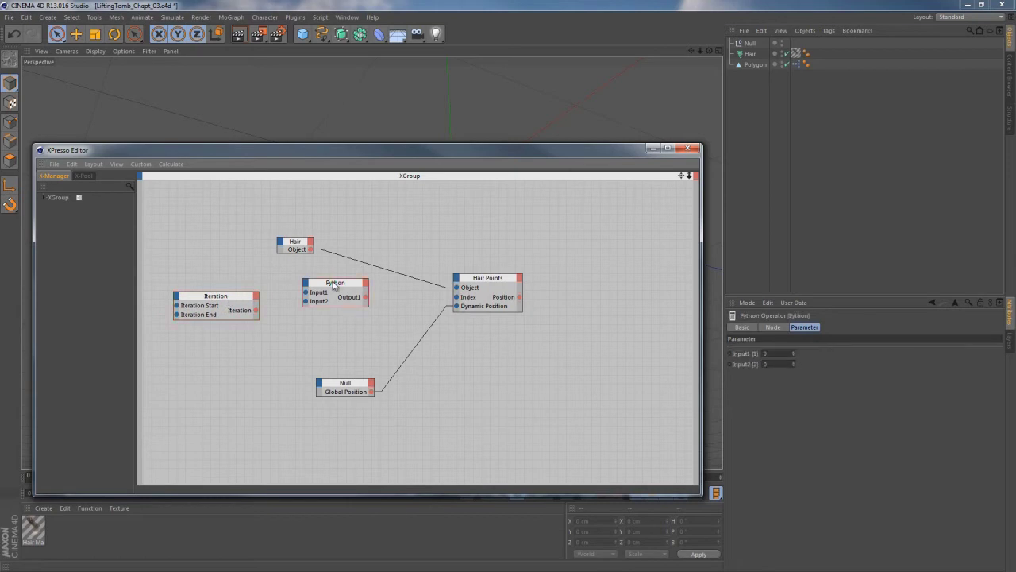
mouse_move(463, 154)
left_mouse_down()
mouse_move(465, 130)
mouse_move(461, 141)
left_mouse_up()
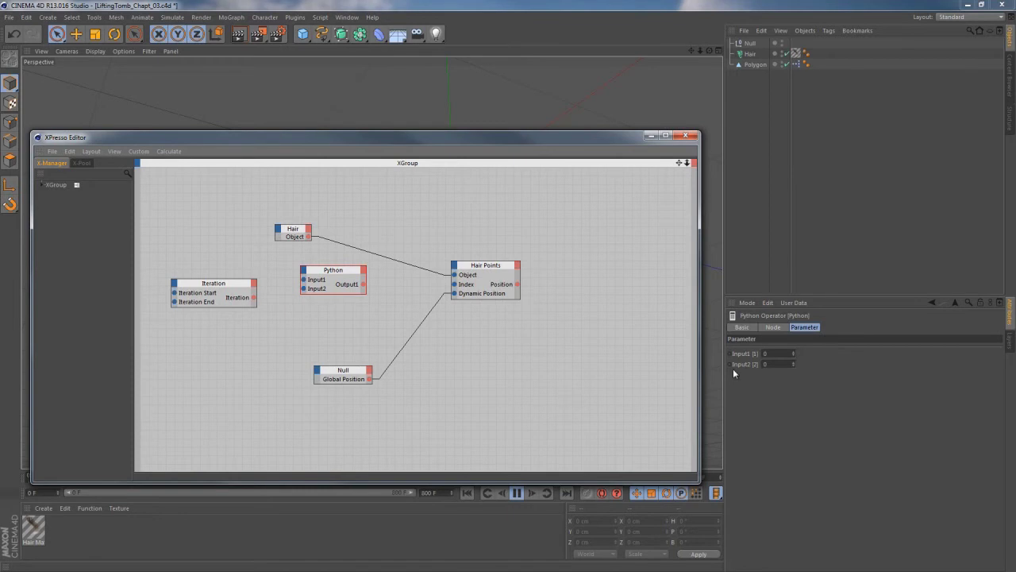
left_click(773, 327)
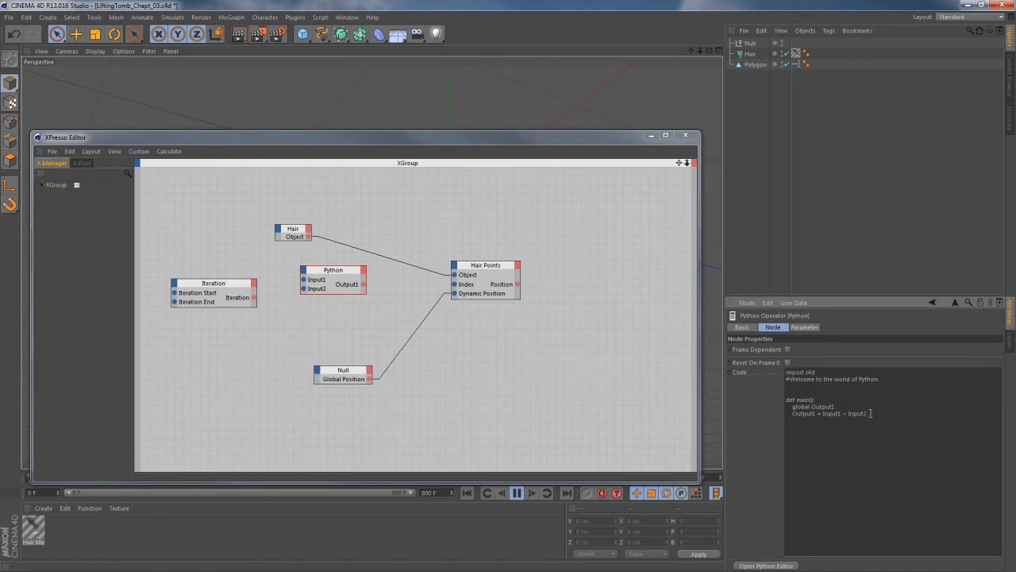
Edit the Python code line to read Output1 = (Input1 - 1) + (Input1*30)
left_click_drag(870, 413, 848, 414)
key("BackSpace")
type("(")
Wire Iteration into Python Input1 and Python Output1 into the Hair Points Index
left_click_drag(319, 273, 320, 276)
left_click_drag(253, 296, 425, 300)
left_click_drag(455, 290, 456, 289)
left_click_drag(699, 481, 411, 500)
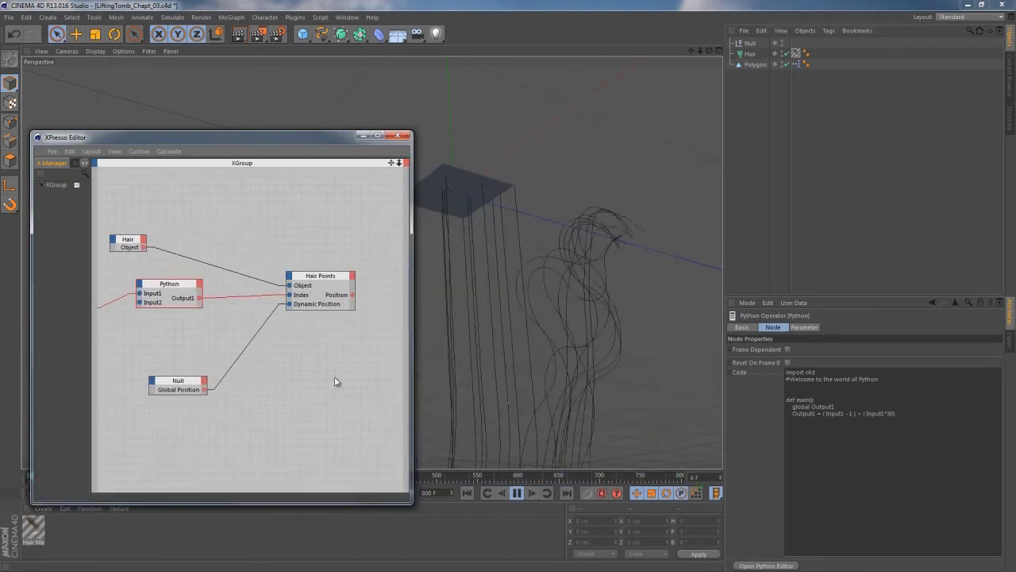
left_click_drag(284, 137, 262, 82)
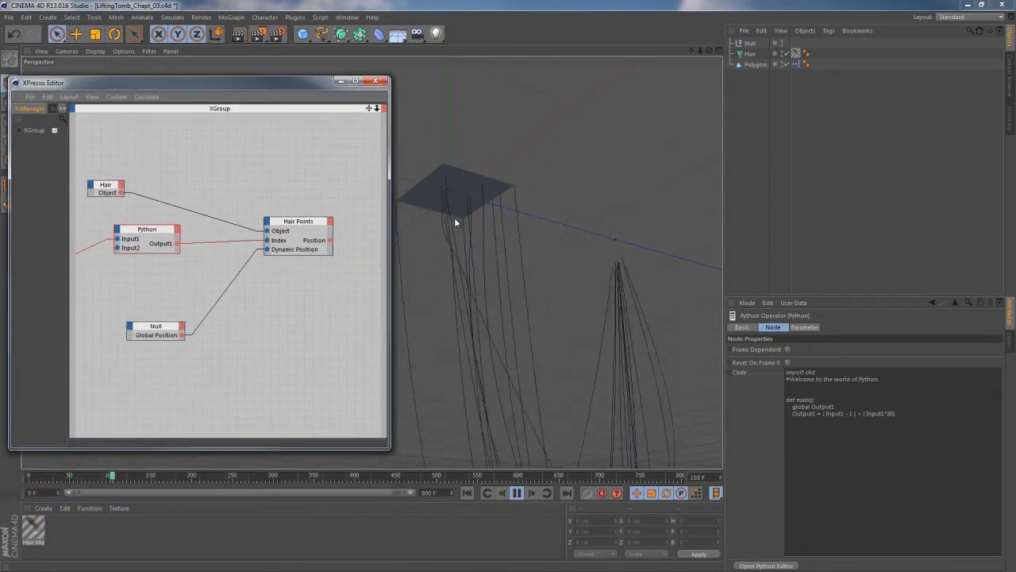
Move the Null back near the origin and raise it so the guides hang in a U-curve
left_click(746, 43)
mouse_move(697, 199)
left_mouse_down()
mouse_move(601, 243)
mouse_move(692, 199)
left_mouse_up()
left_click_drag(608, 162, 585, 68)
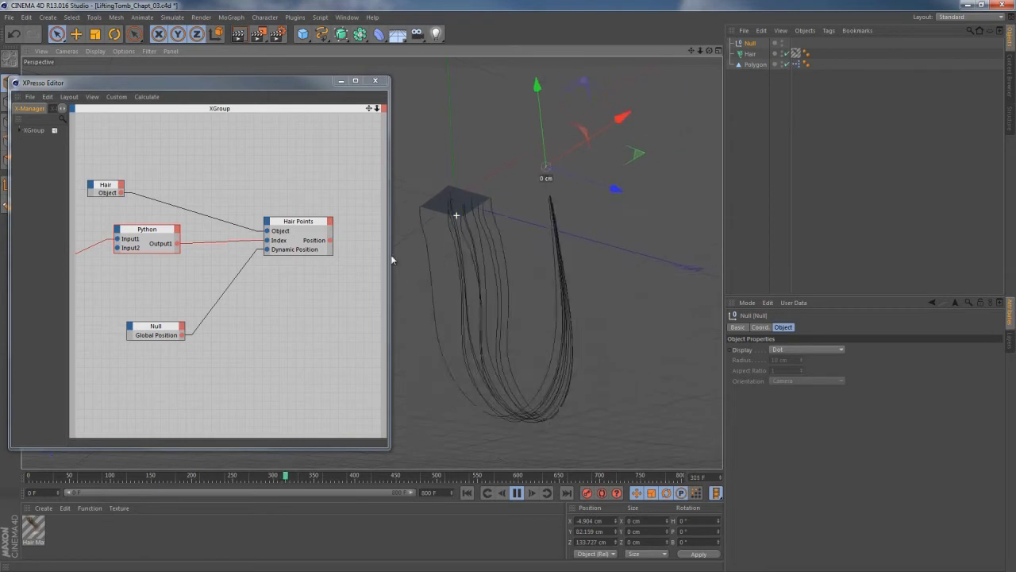
left_click_drag(421, 262, 449, 295, "alt")
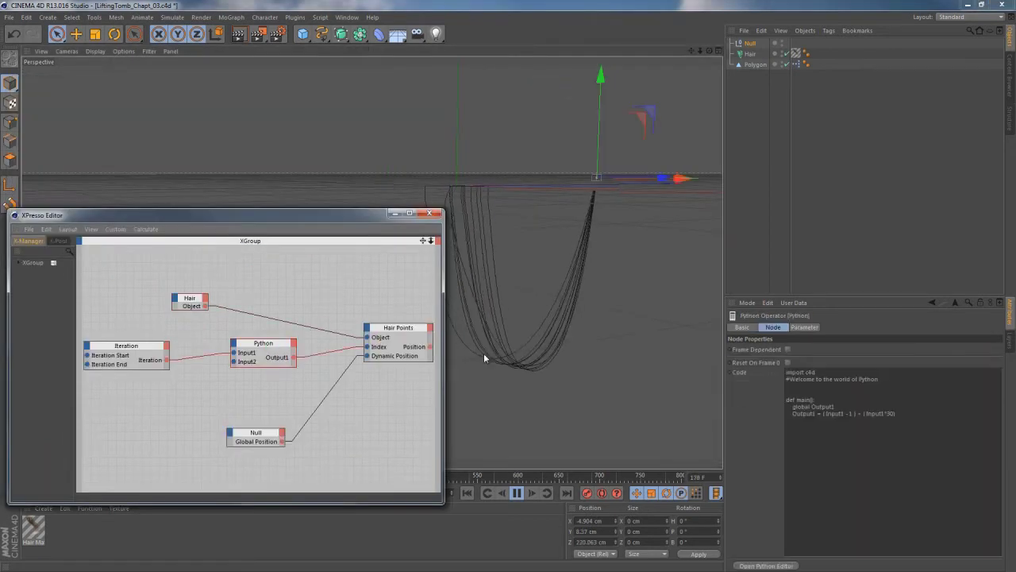
Select the number 30 in the Python code to replace it with Input2
left_click(749, 53)
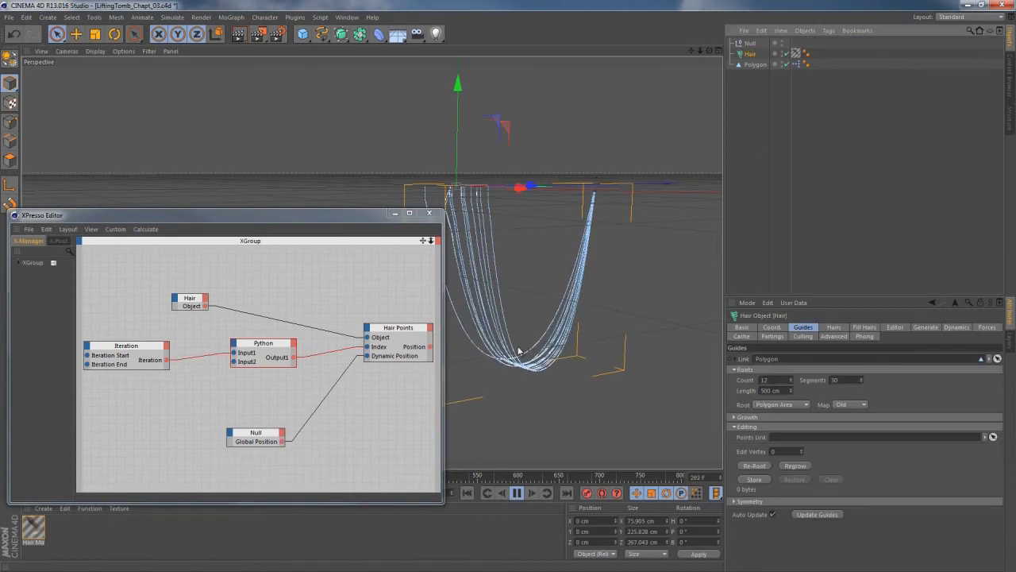
left_click(263, 343)
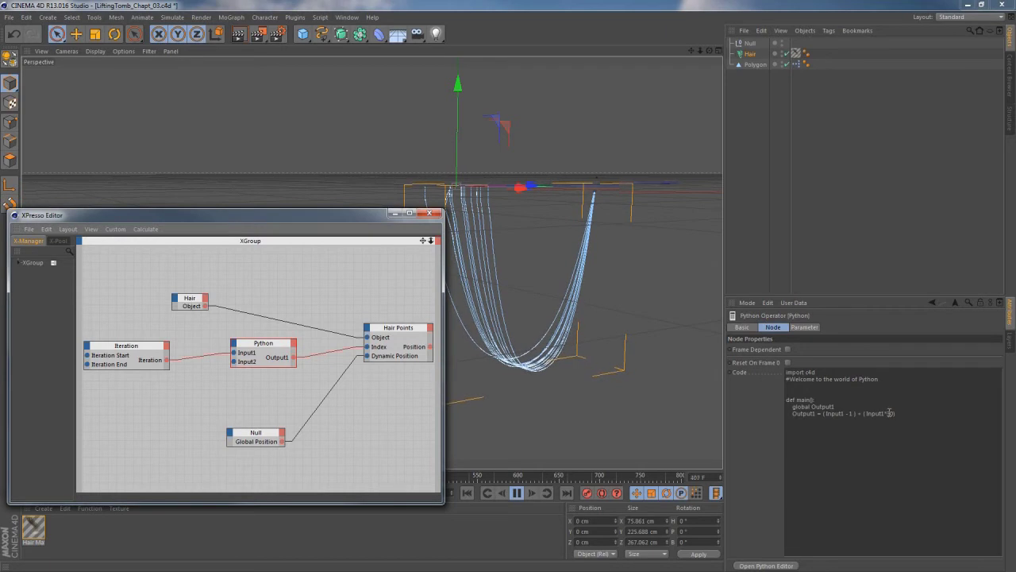
double_click(890, 413)
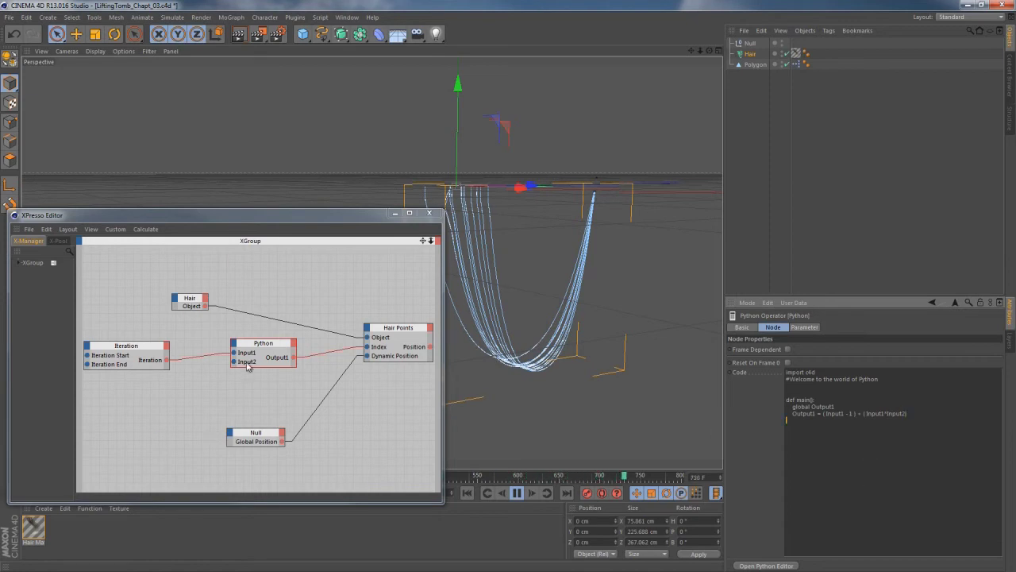
Add a Guides > Roots > Segments output to the Hair node and connect it to Python Input2
left_click(191, 302)
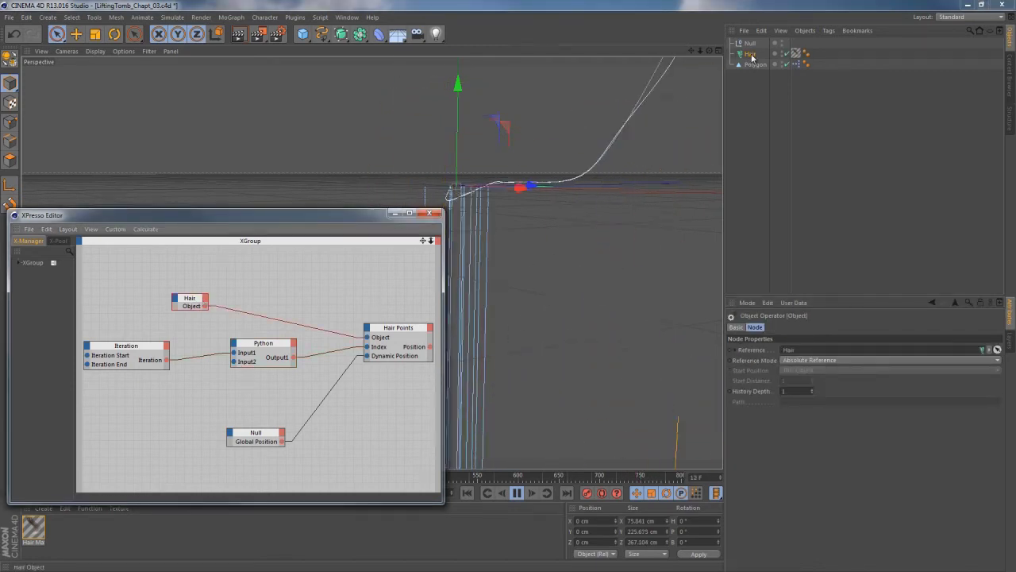
left_click(205, 298)
mouse_move(218, 319)
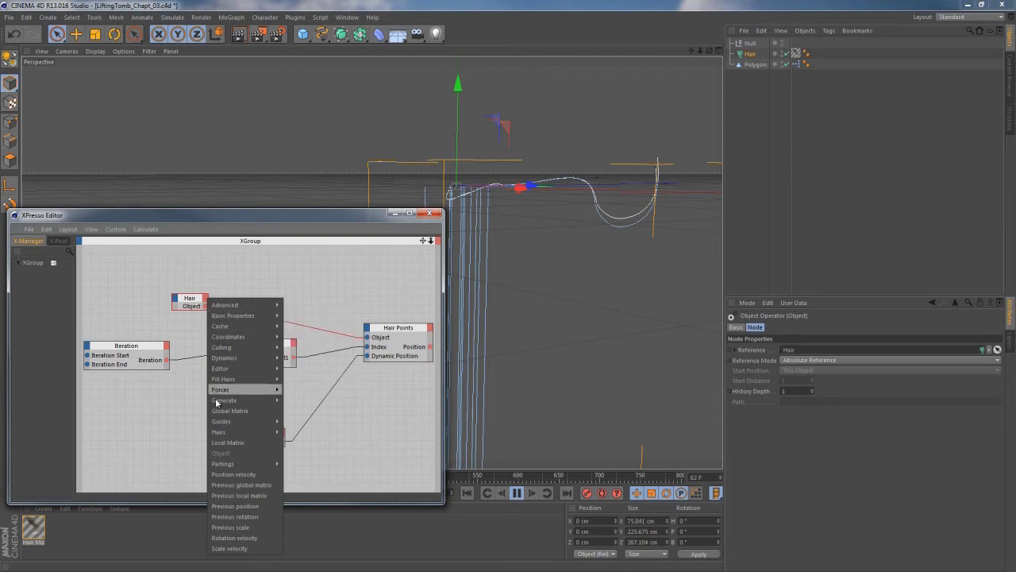
mouse_move(224, 422)
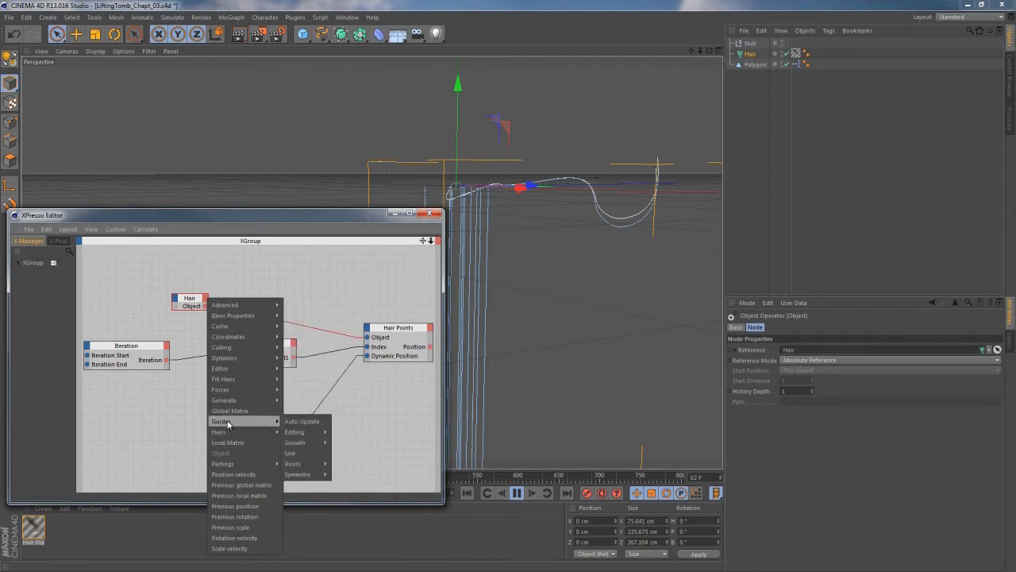
mouse_move(301, 465)
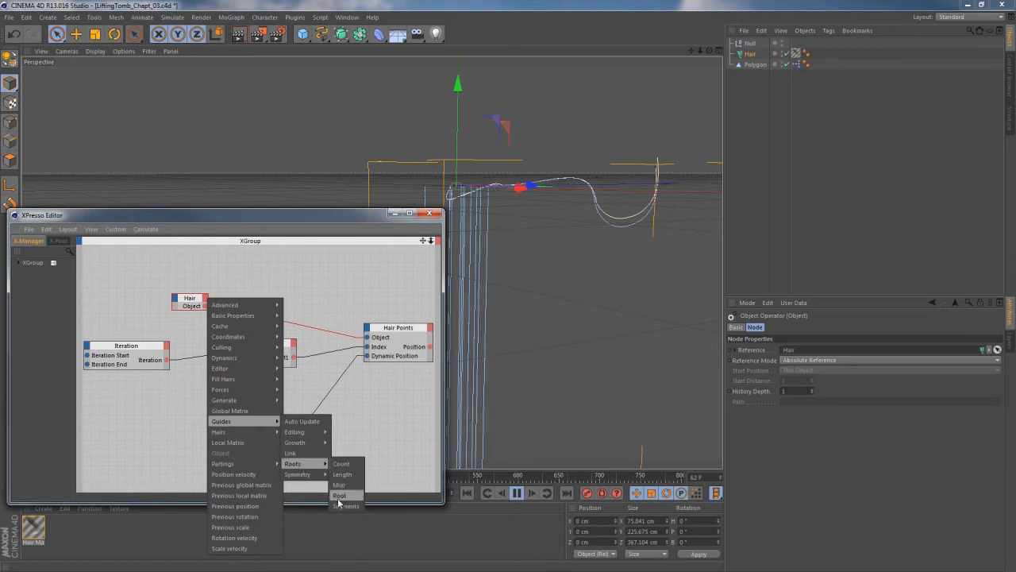
left_click(338, 496)
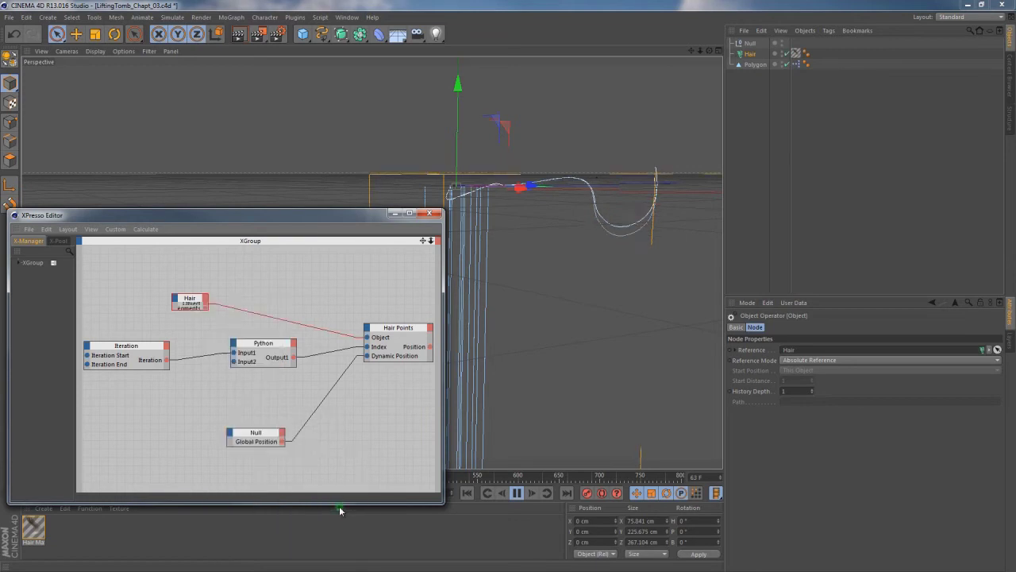
left_click_drag(189, 302, 241, 345)
left_click(182, 299)
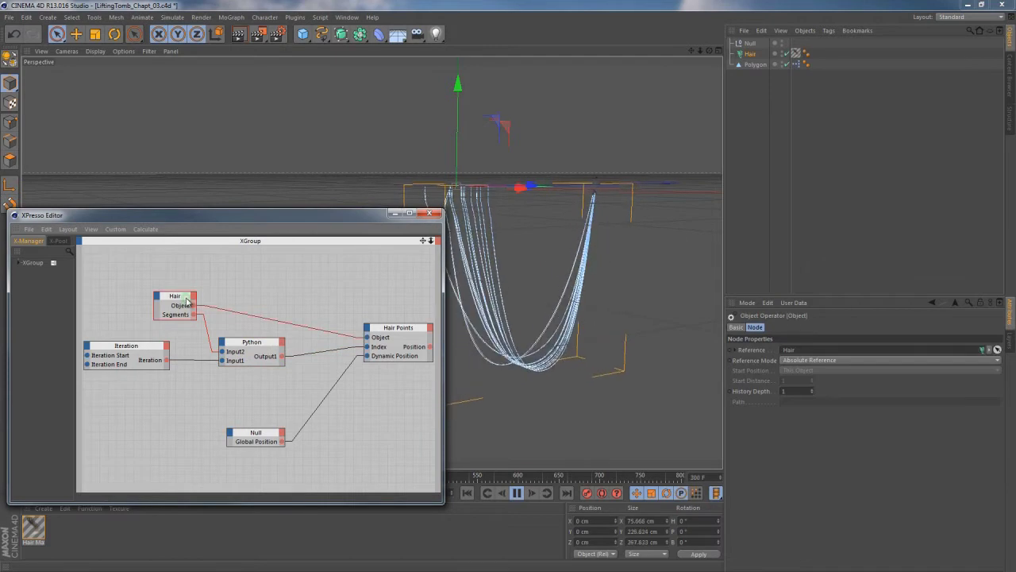
left_click(251, 343)
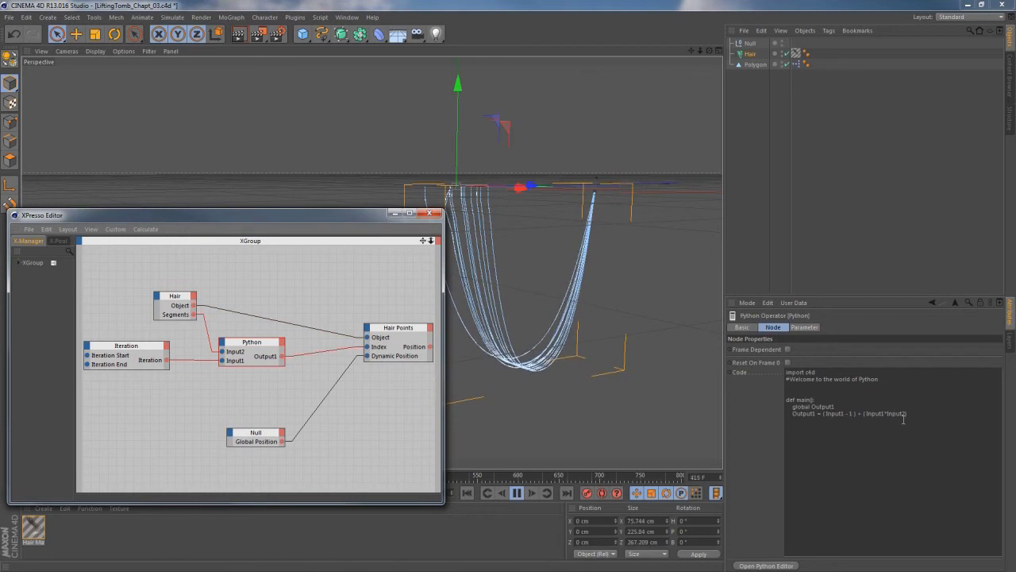
Delete the Null node from the XPresso graph and the Null object from the scene
left_click(750, 54)
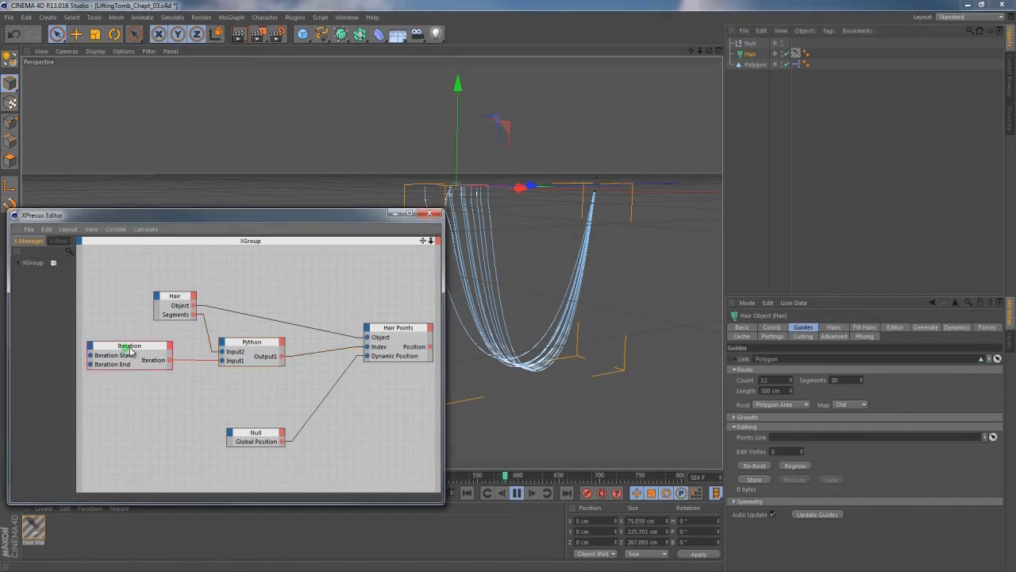
left_click_drag(120, 355, 129, 356)
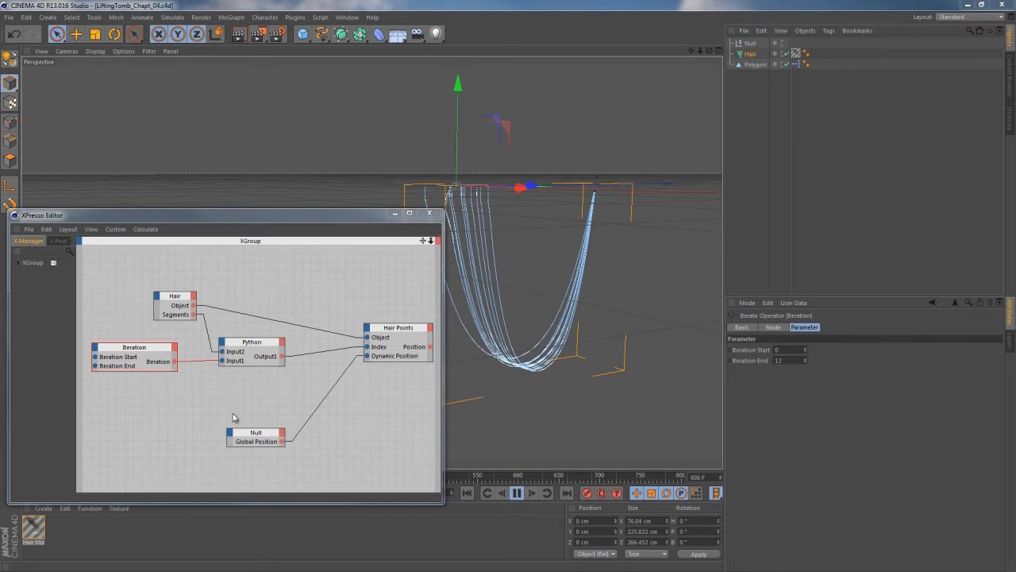
left_click(258, 437)
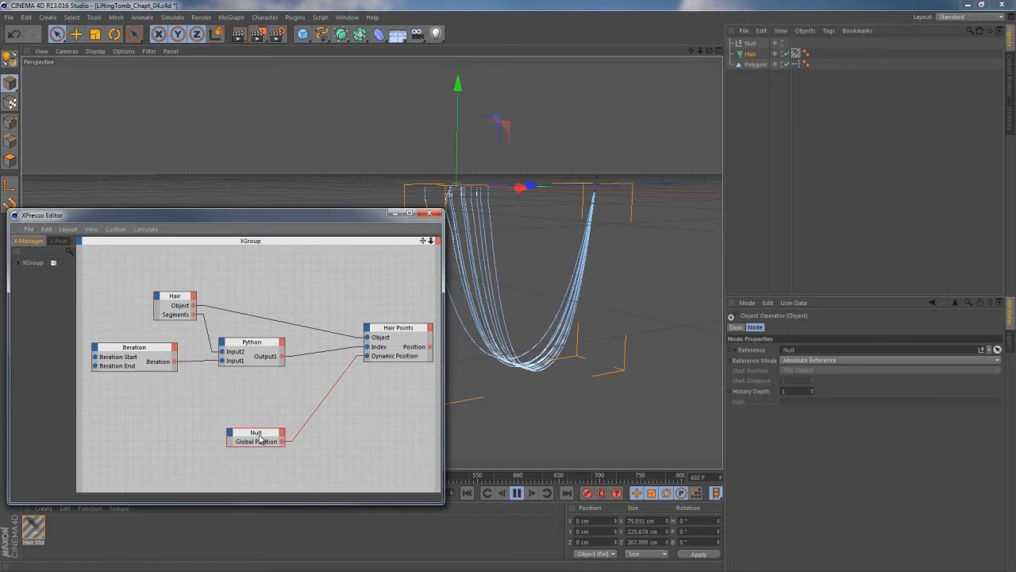
key("Delete")
left_click(753, 45)
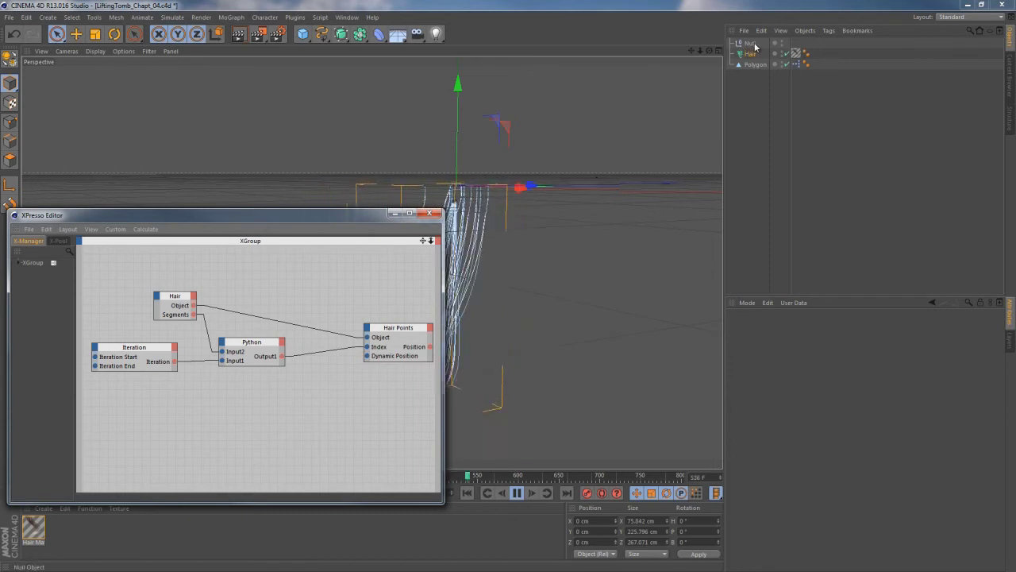
key("Delete")
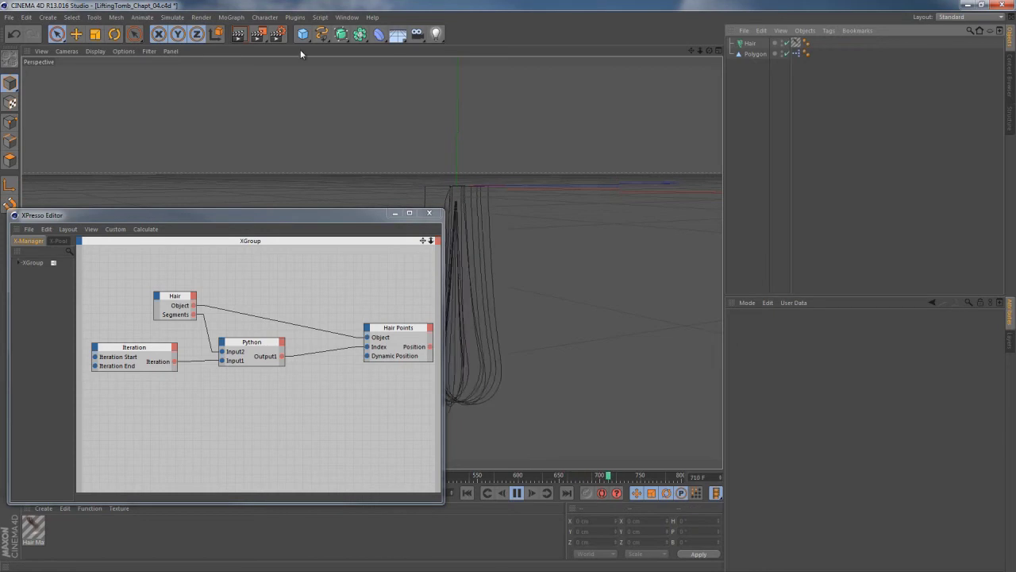
Add a MoGraph Matrix set to Radial on the XZ plane, radius 264 cm, count 12
left_click(223, 19)
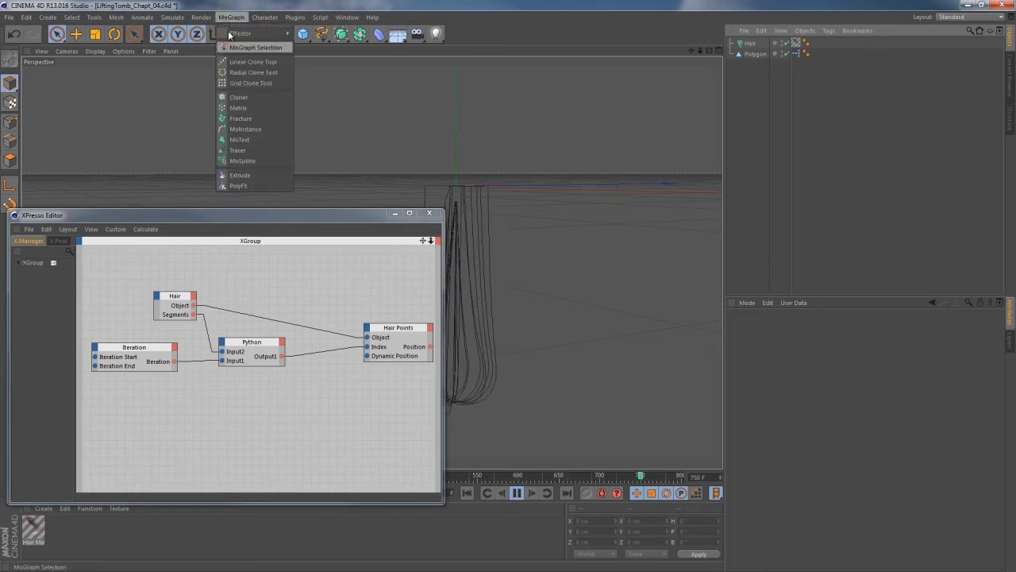
left_click(238, 107)
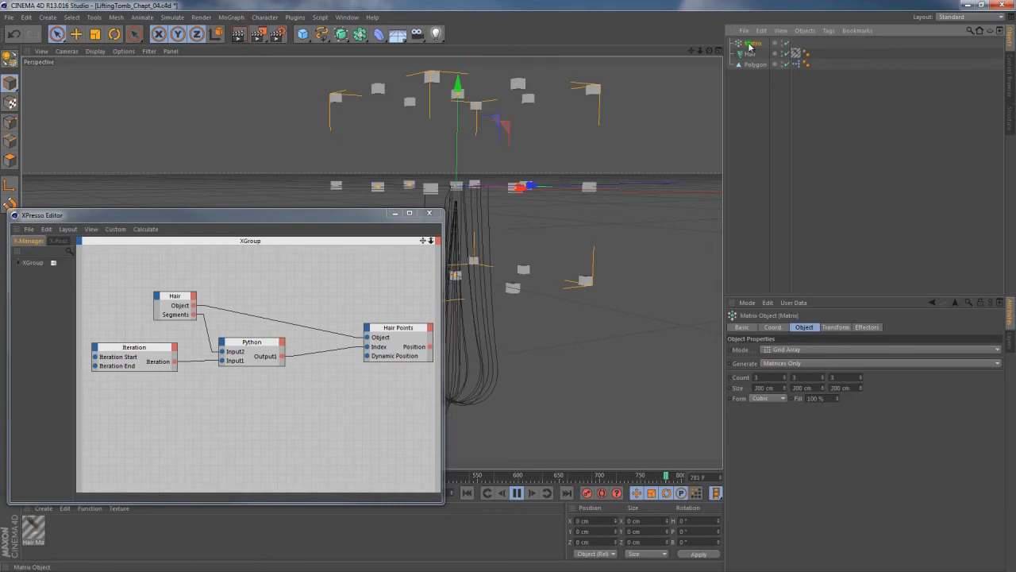
left_click(790, 349)
left_click(786, 382)
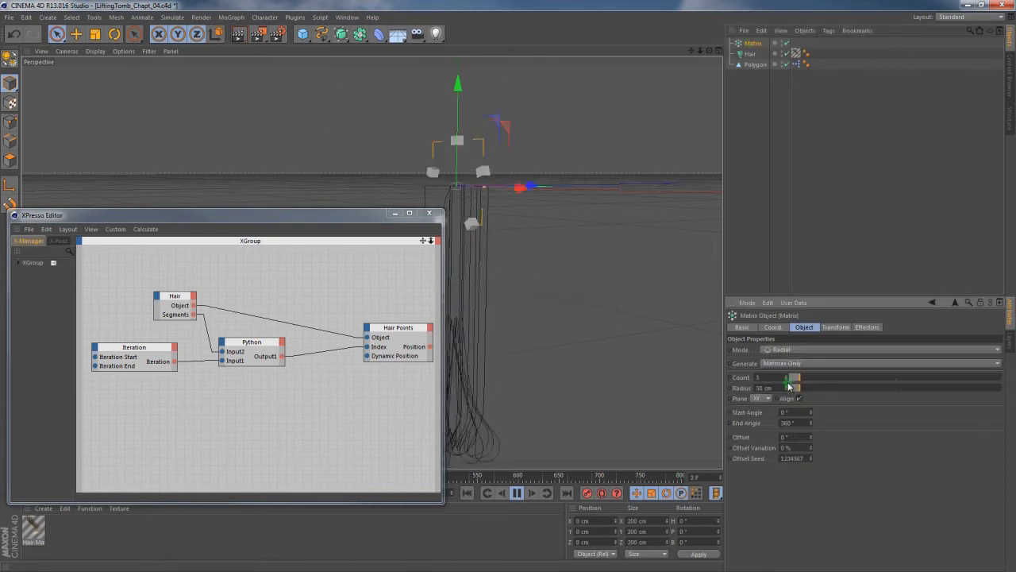
left_click(766, 400)
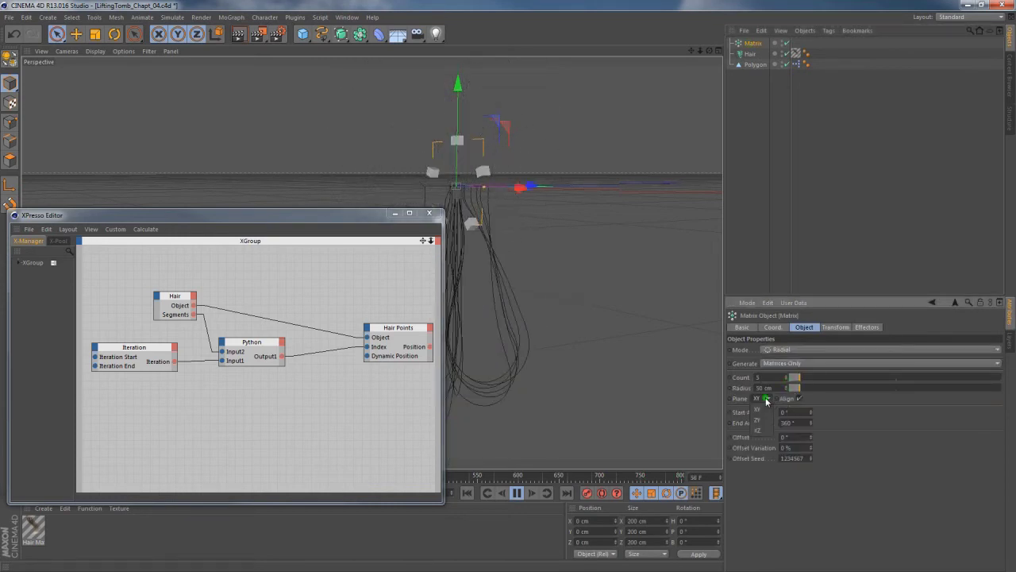
left_click(761, 433)
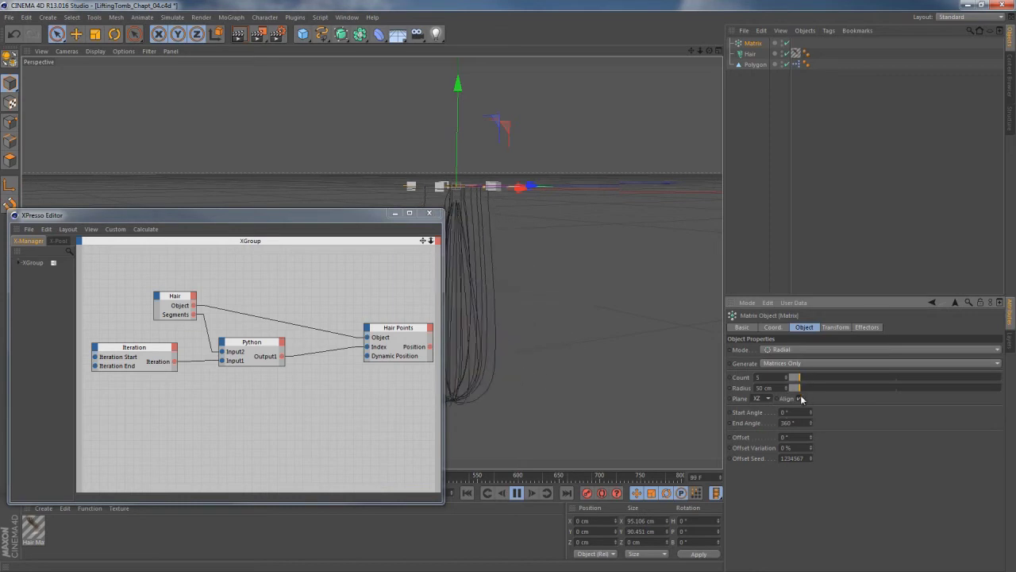
left_click_drag(799, 390, 852, 389)
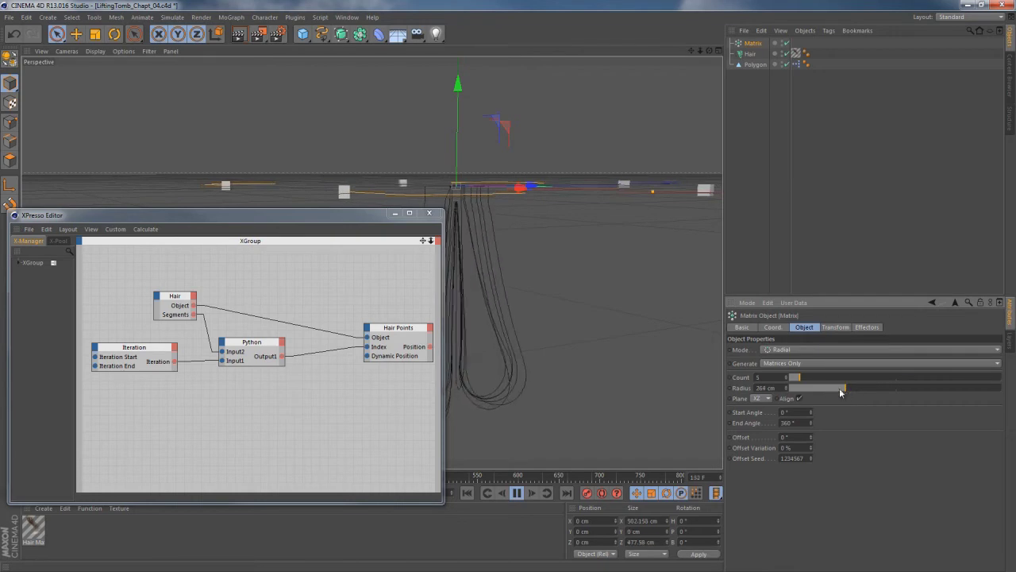
left_click_drag(798, 373, 815, 377)
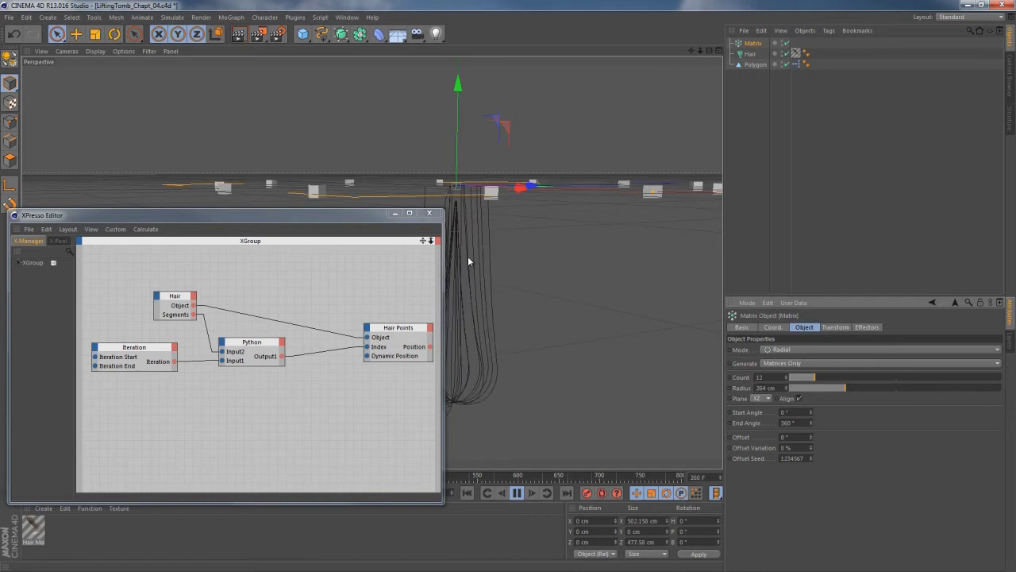
left_click_drag(469, 255, 408, 302, "alt")
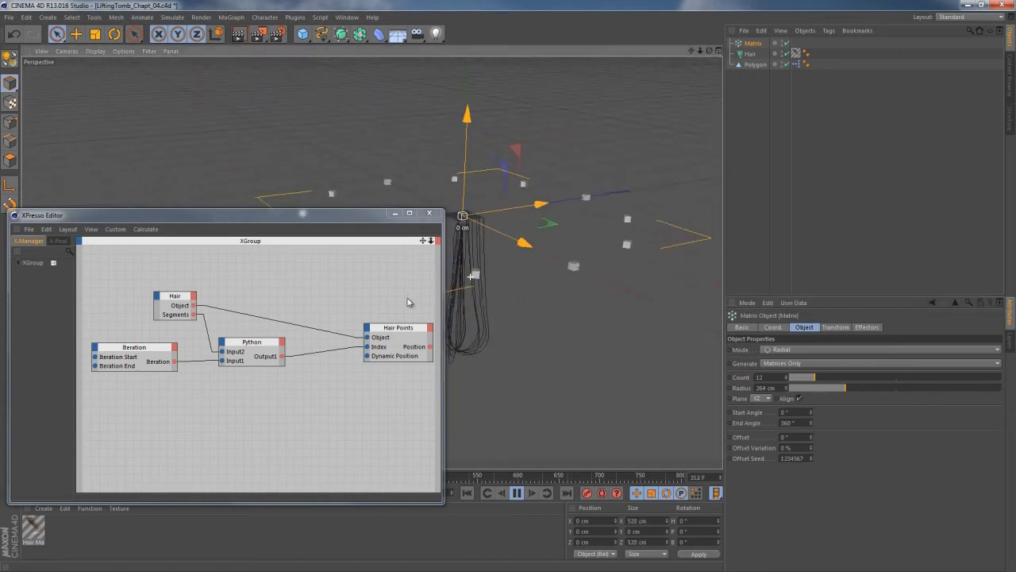
middle_click_drag(483, 245, 488, 206, "alt")
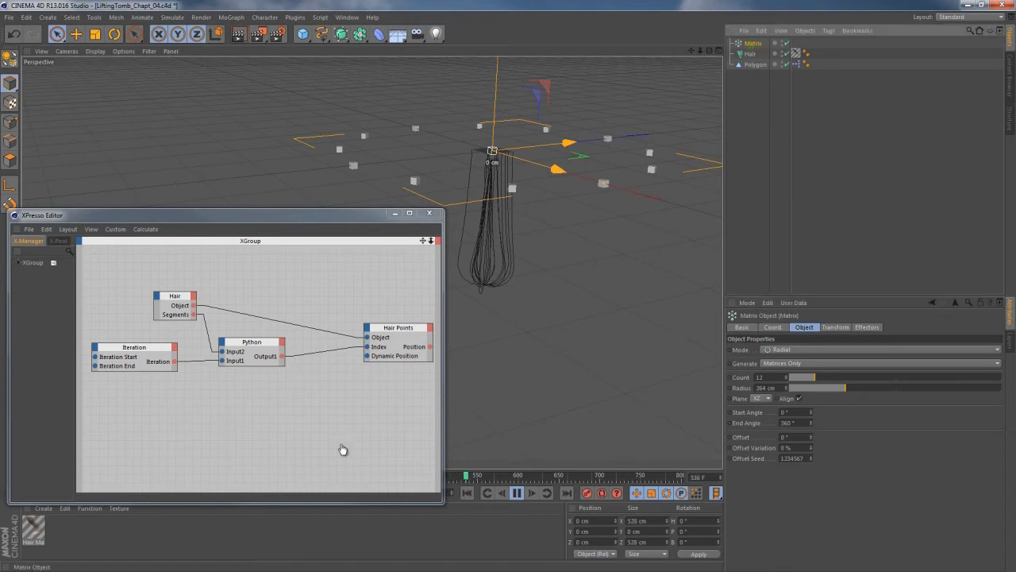
Add the Matrix object and a Motion Graphics Data node to the XPresso graph
left_click_drag(261, 423, 256, 434)
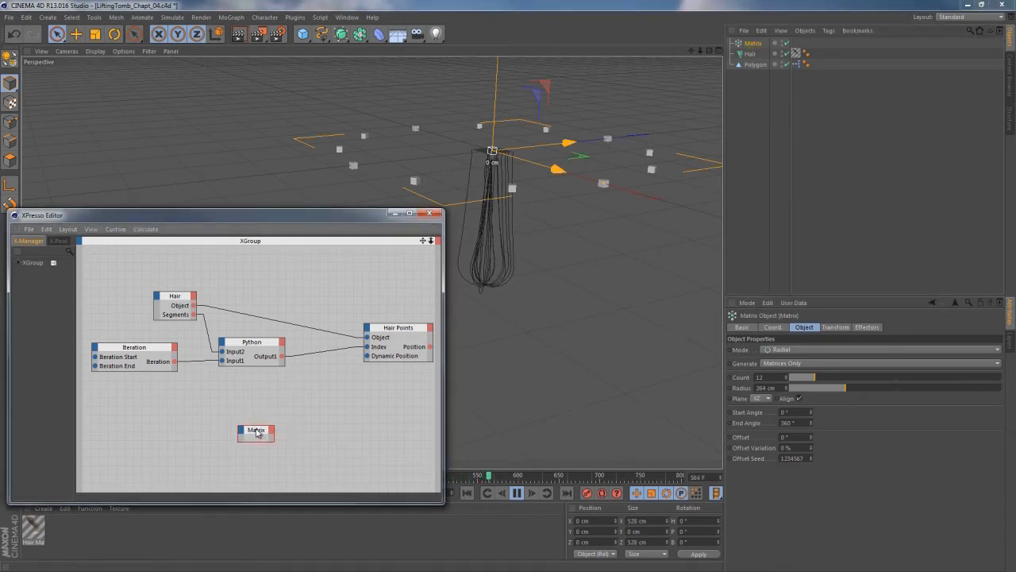
right_click(340, 415)
mouse_move(346, 421)
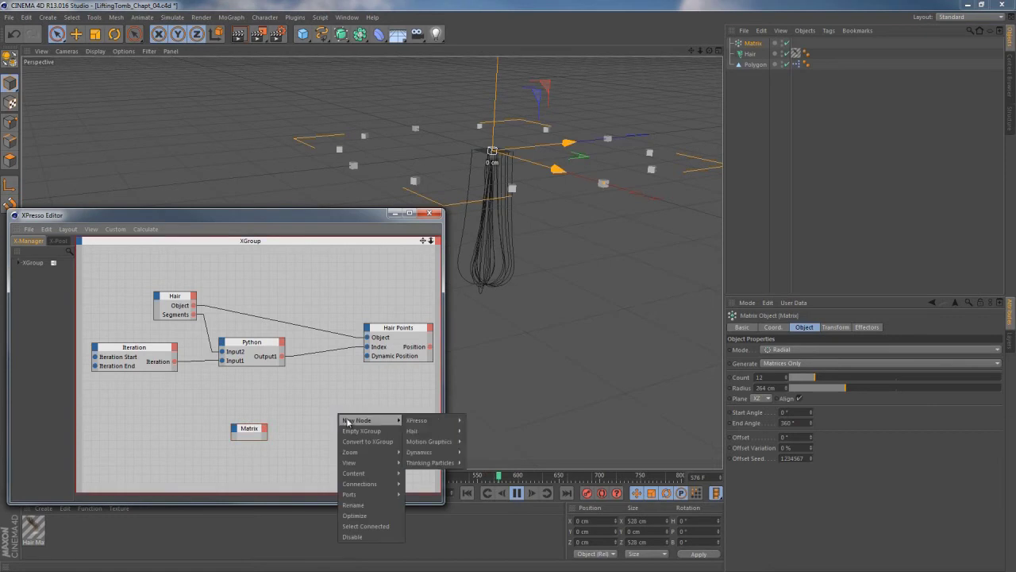
mouse_move(435, 443)
left_click(472, 446)
left_click_drag(335, 405, 331, 412)
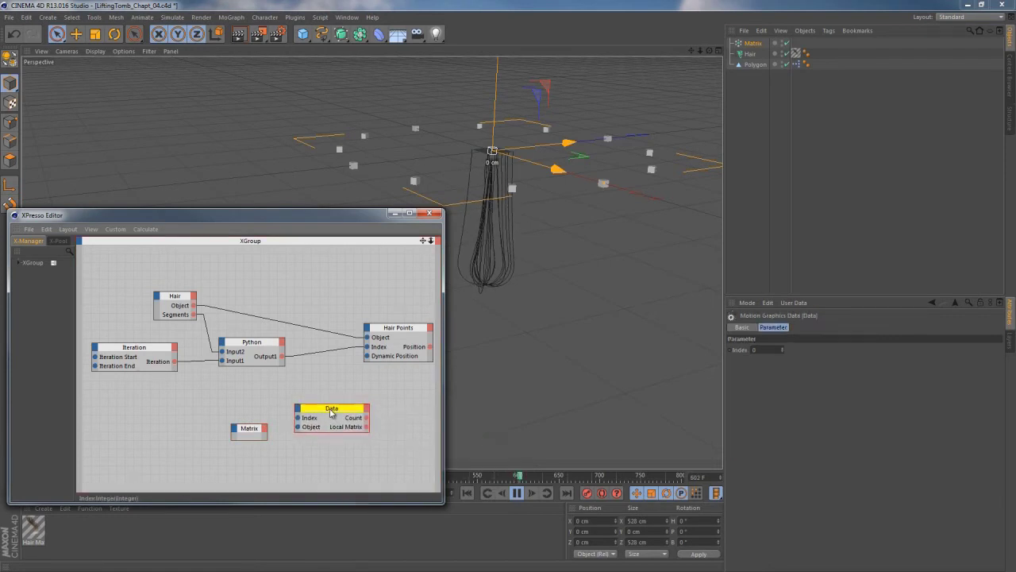
Wire Matrix Object into Data Object and Data Position into Hair Points' Dynamic Position
left_click(266, 429)
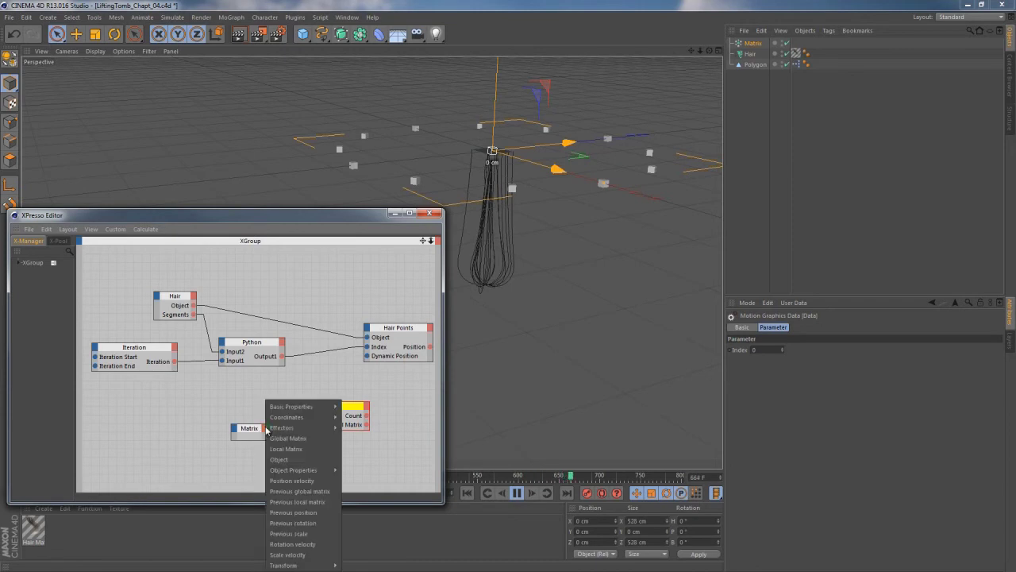
left_click(277, 459)
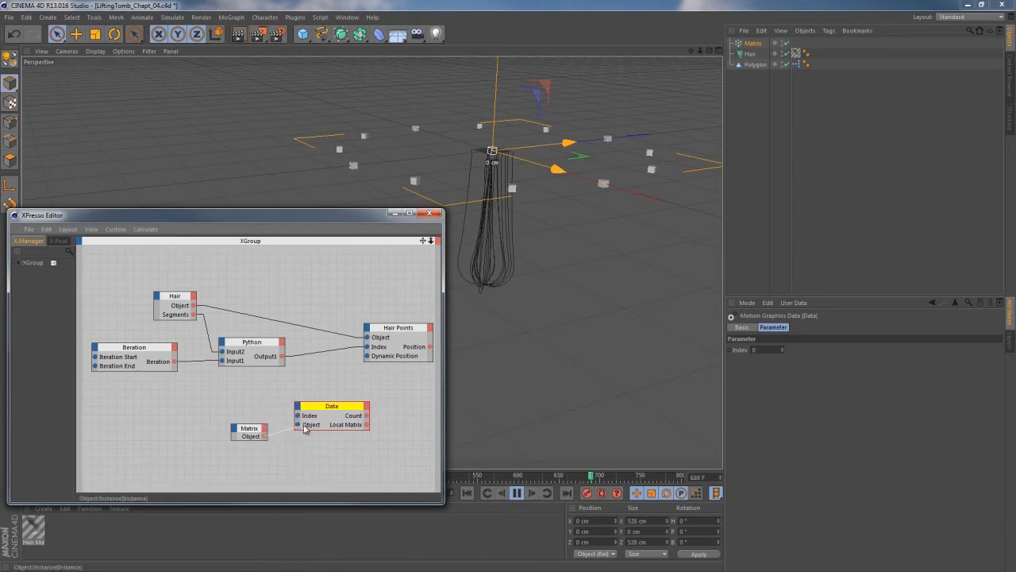
left_click_drag(338, 408, 324, 406)
left_click(354, 405)
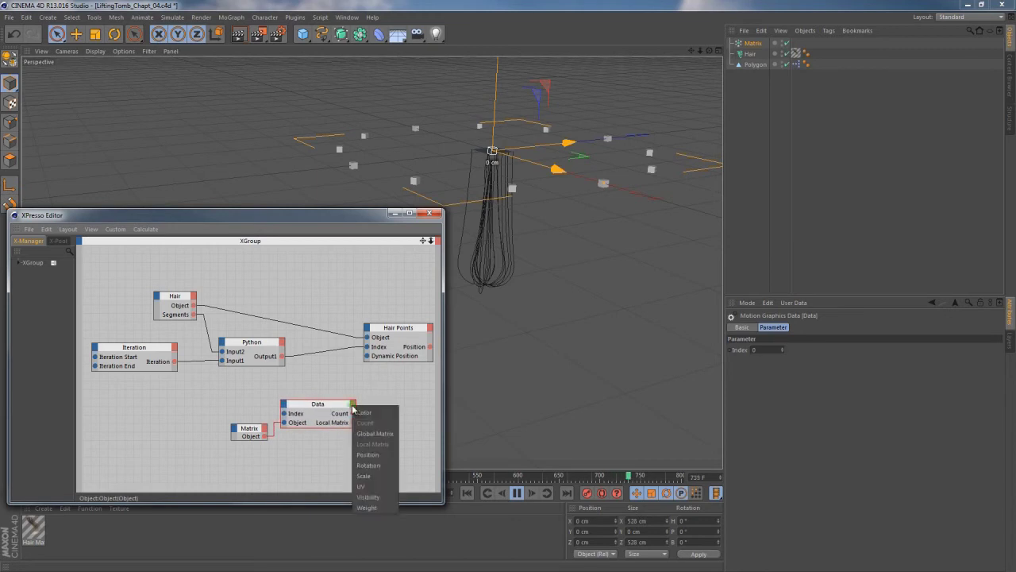
left_click(366, 455)
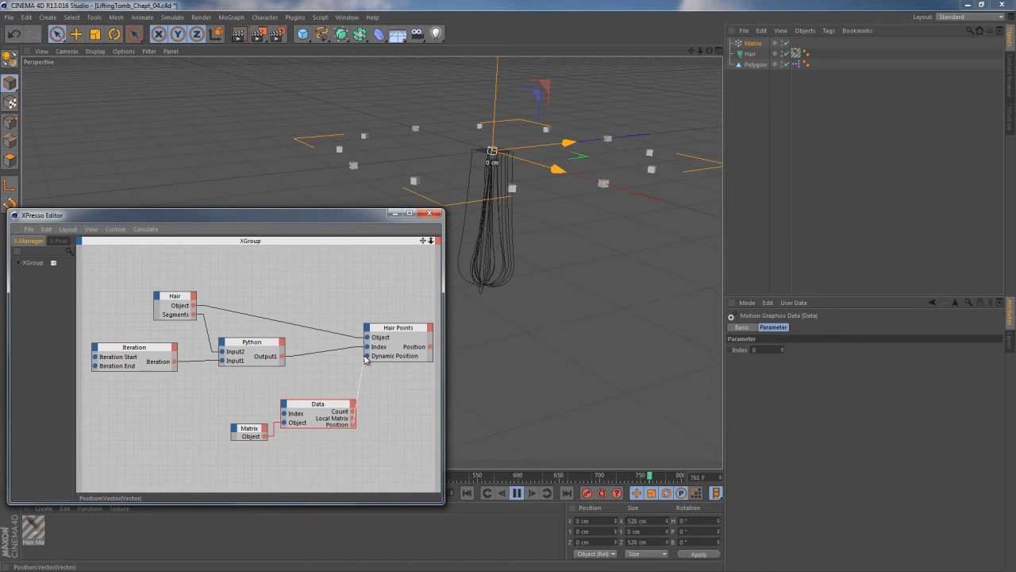
left_click_drag(369, 359, 367, 355)
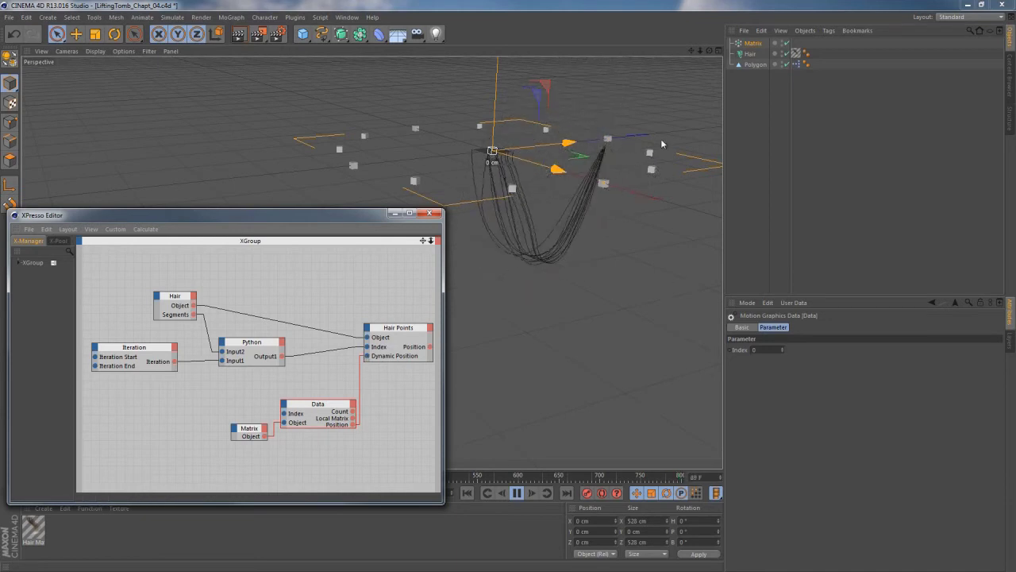
Raise the Matrix upward and rotate it around its heading axis
left_click(752, 43)
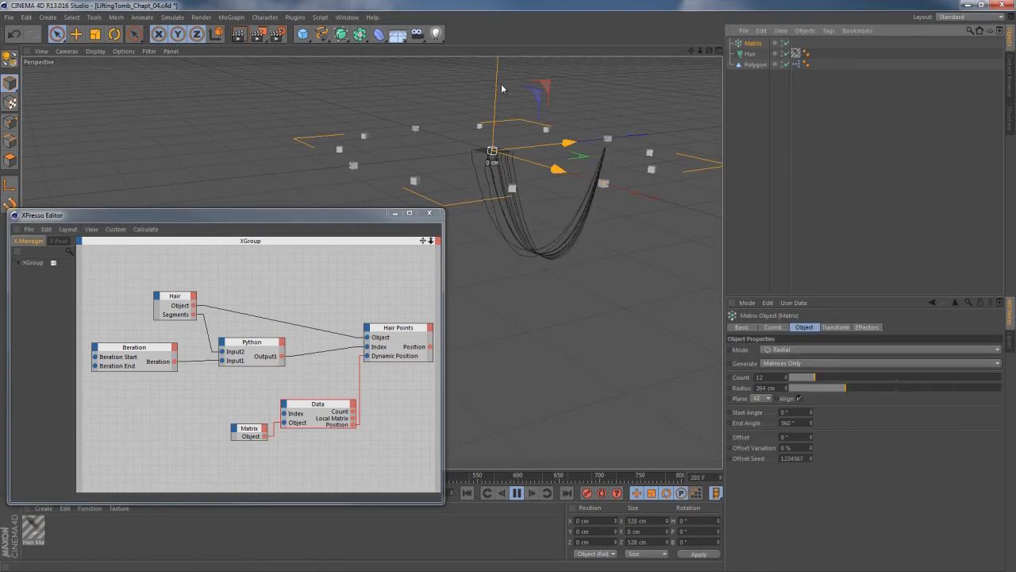
key("e")
left_click_drag(620, 242, 504, 104)
key("r")
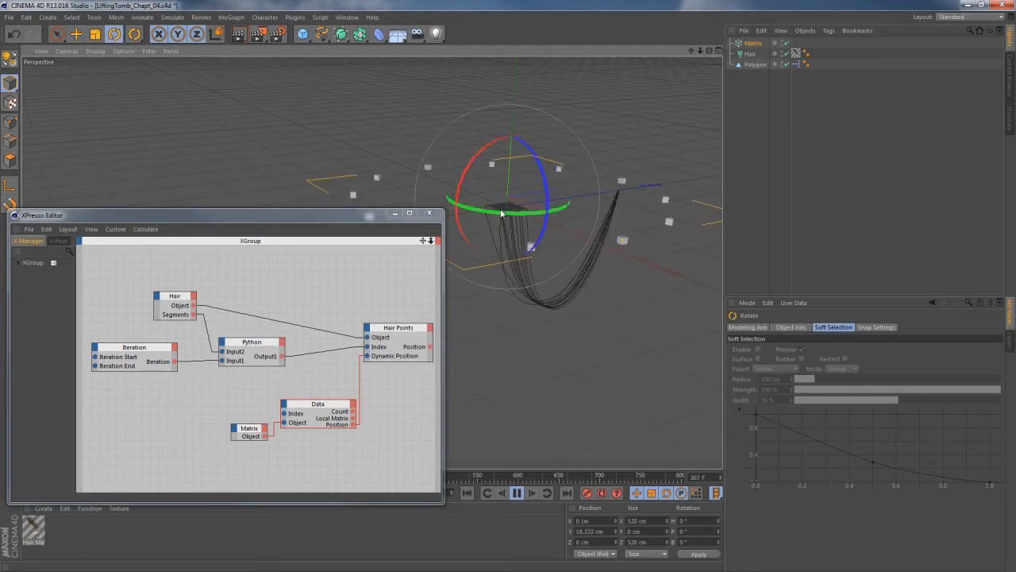
left_click_drag(566, 208, 603, 232)
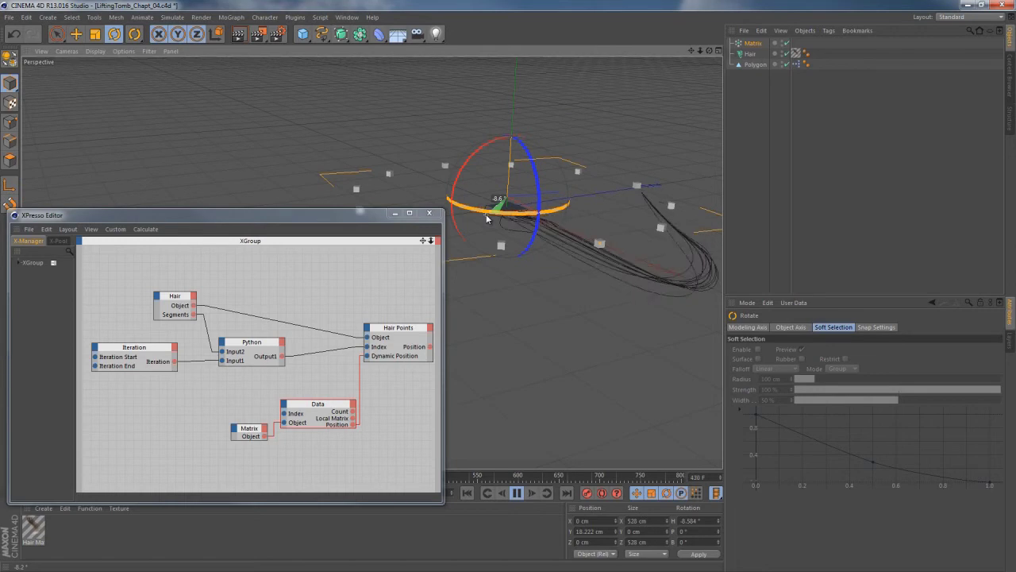
Review the Matrix's coordinates and radial settings, then tidy its node in the graph
left_click(752, 44)
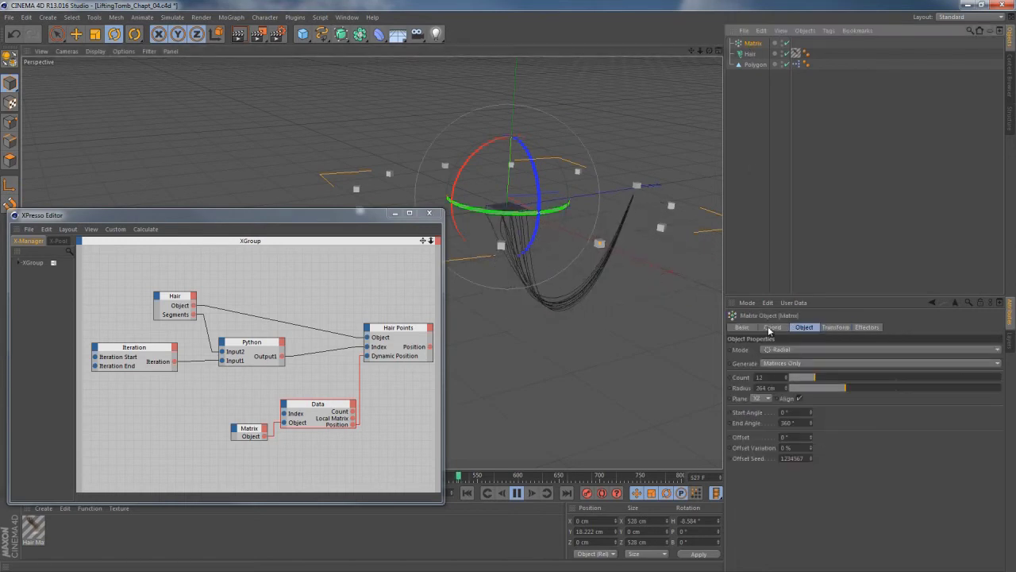
left_click(771, 327)
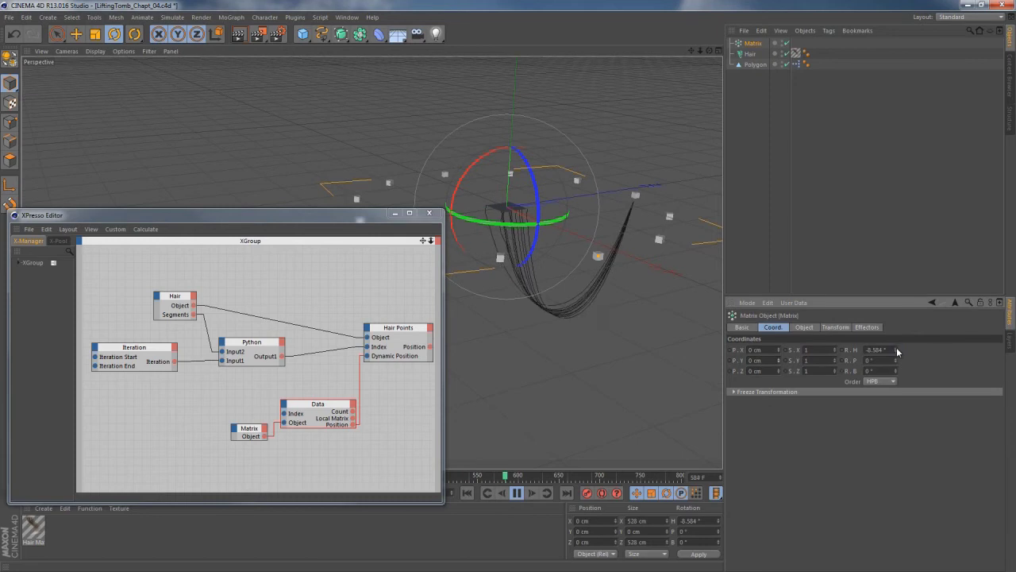
left_click(799, 328)
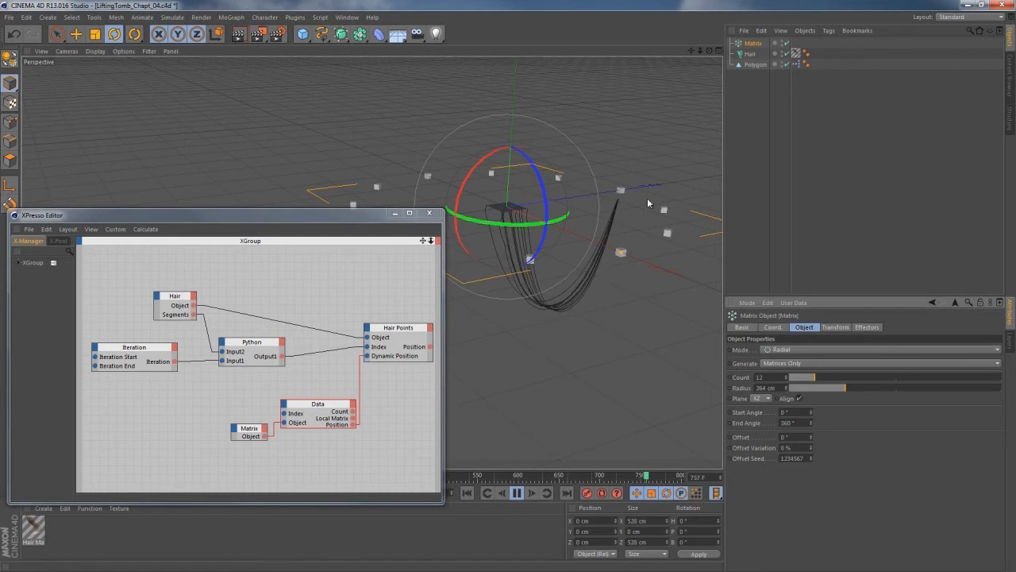
left_click_drag(261, 429, 254, 438)
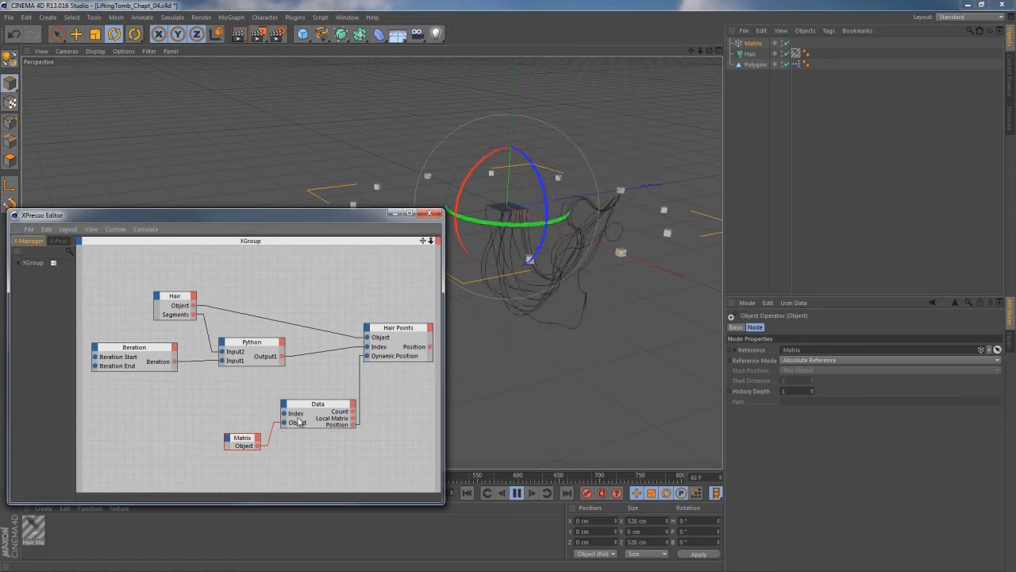
Add an XPresso Calculate > Math node below the Iteration node
right_click(193, 393)
mouse_move(209, 397)
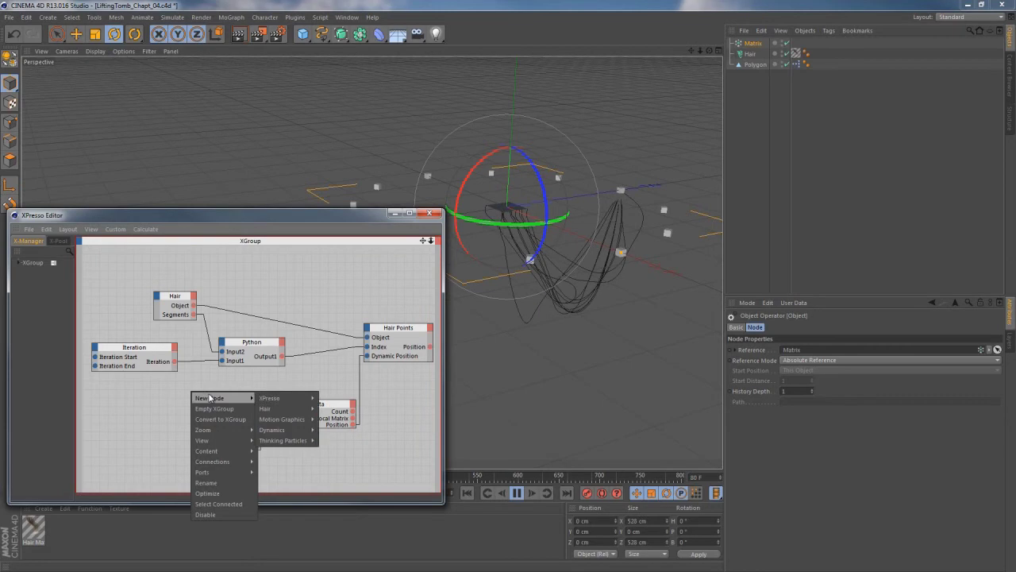
mouse_move(283, 396)
mouse_move(346, 431)
left_click(369, 489)
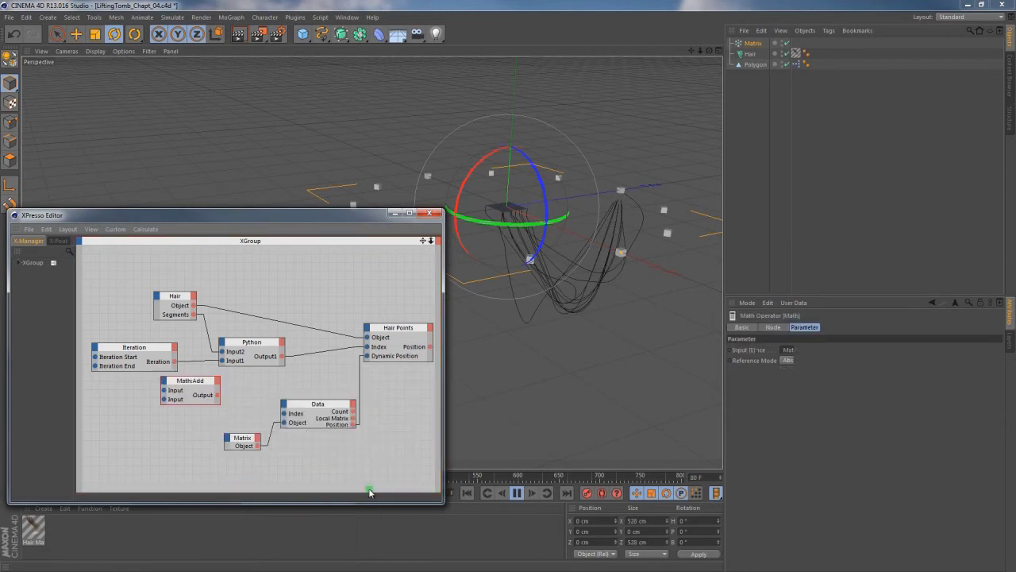
left_click_drag(187, 383, 224, 399)
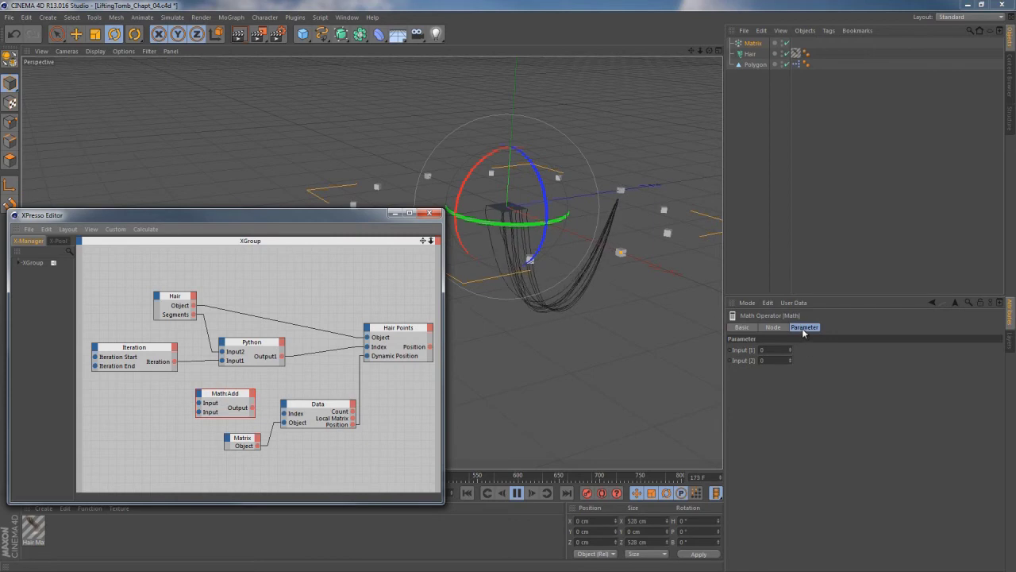
Set the Math node to Modulo with Input [2] 12 and feed it Iteration's output
left_click(772, 327)
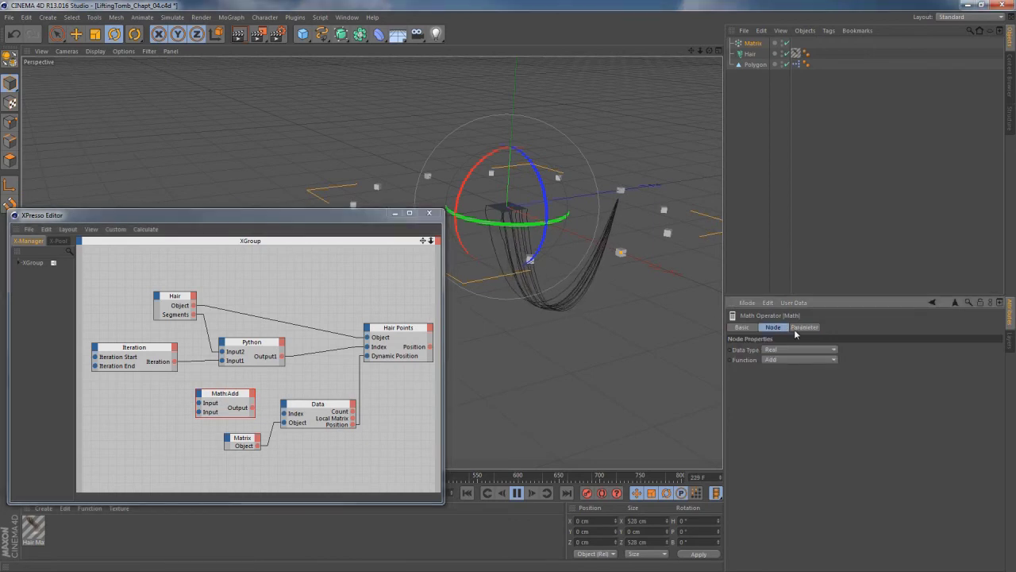
left_click(780, 359)
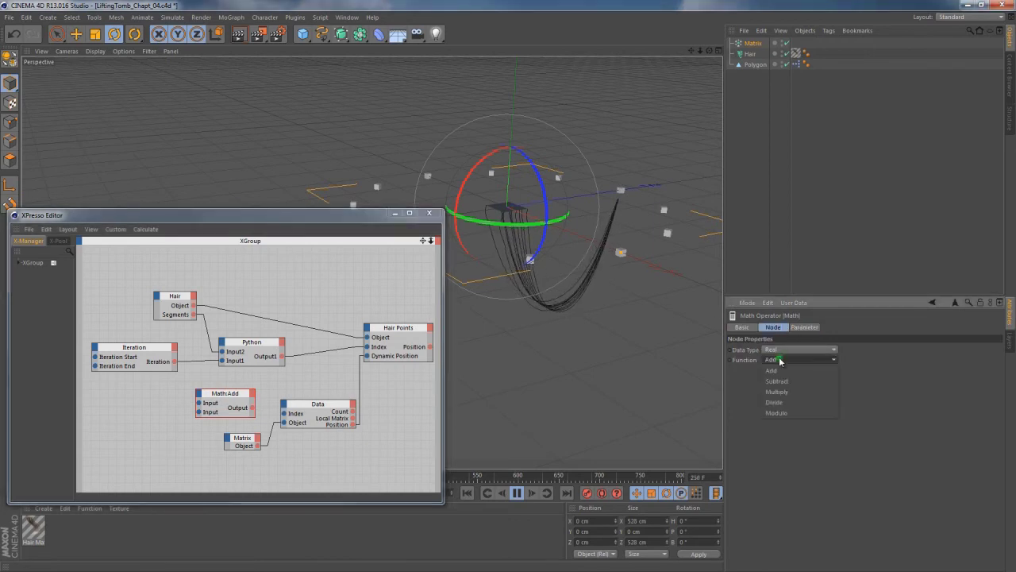
left_click(776, 413)
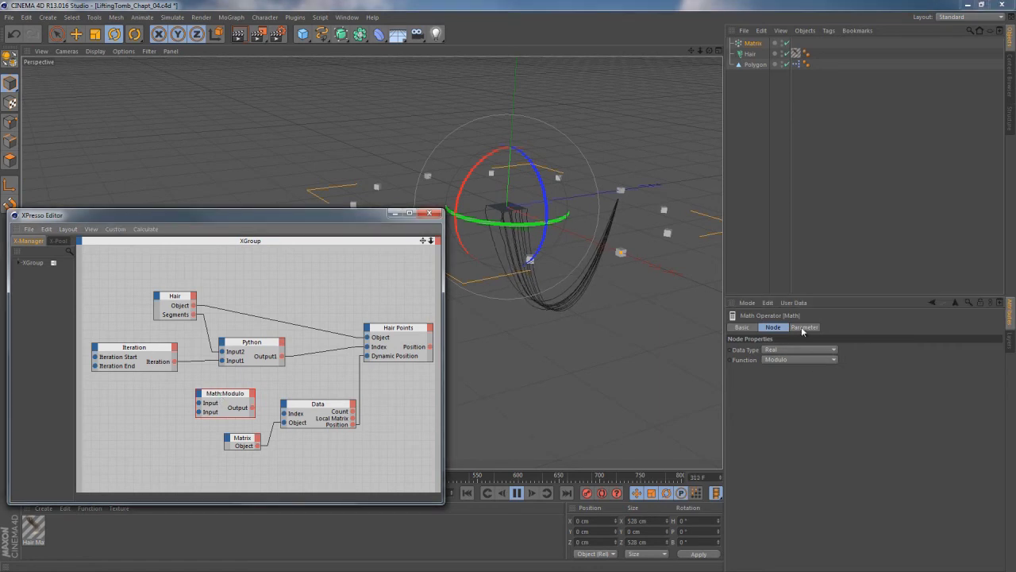
left_click(803, 327)
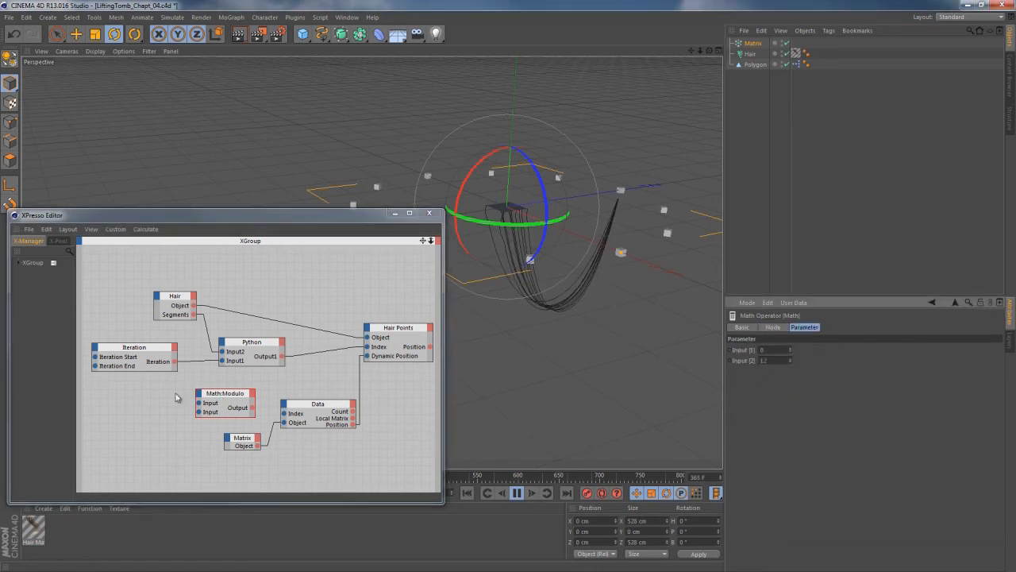
left_click_drag(178, 362, 199, 404)
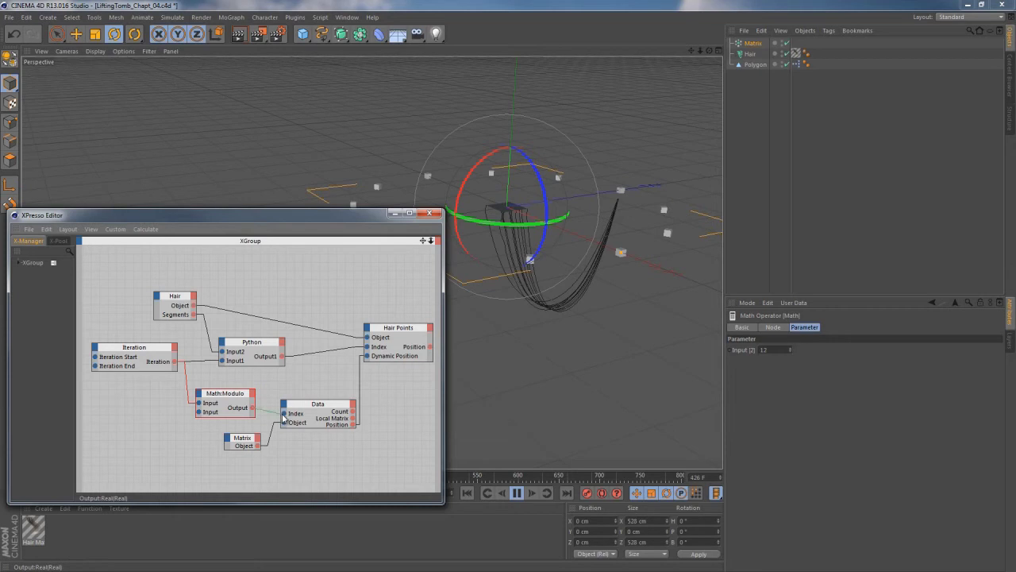
Connect the Modulo output to the Data node's Index and view the fanned-out hair
left_click_drag(284, 417, 284, 414)
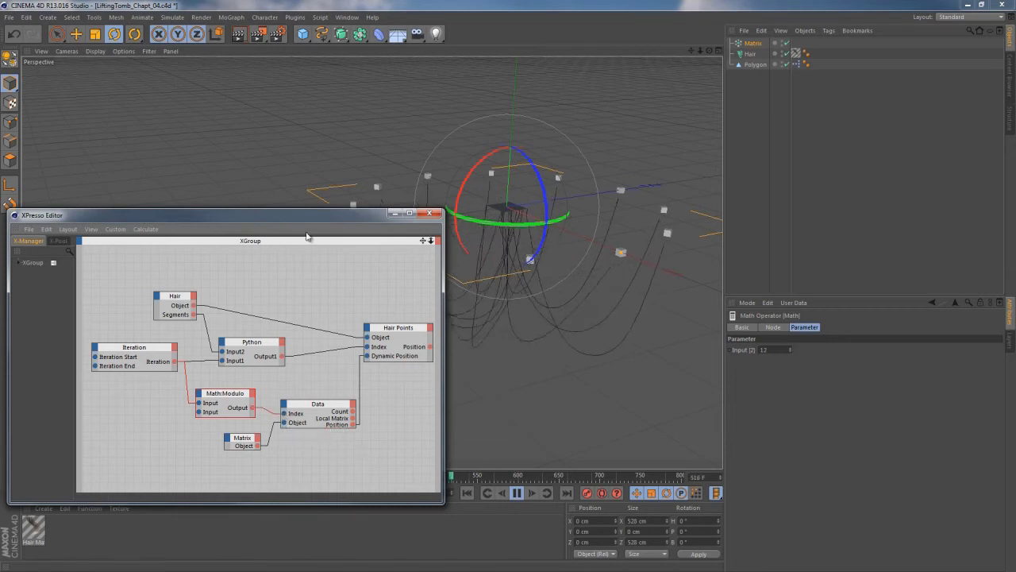
left_click_drag(304, 218, 298, 264)
mouse_move(611, 218)
left_mouse_down()
mouse_move(585, 158)
mouse_move(554, 223)
mouse_move(580, 219)
mouse_move(535, 227)
mouse_move(579, 228)
mouse_move(482, 226)
mouse_move(497, 227)
left_mouse_up()
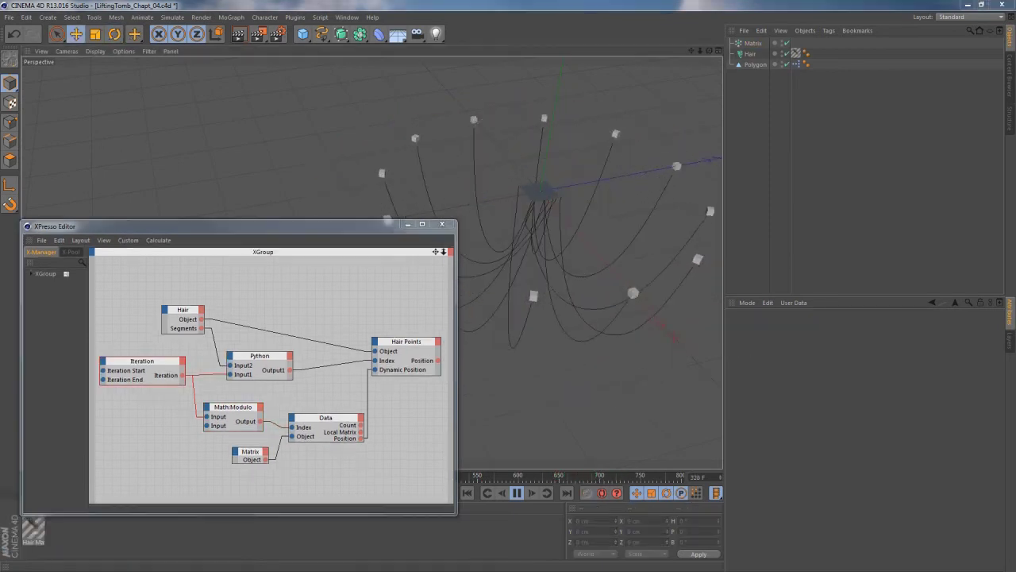
left_click_drag(284, 229, 282, 221)
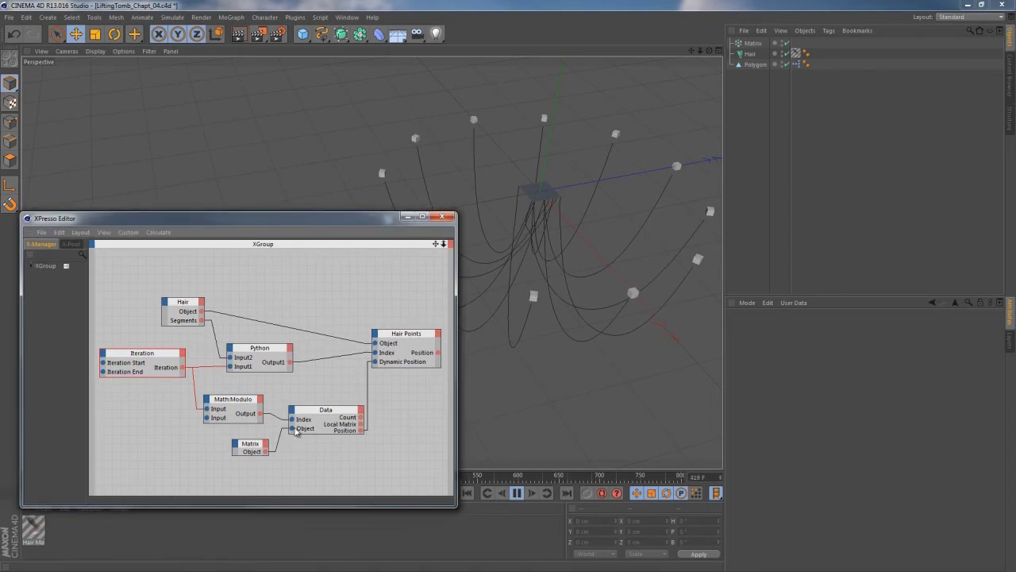
Test lower Modulo divisor values on Input [2], leaving it at 12
left_click(236, 403)
left_click_drag(790, 351, 793, 353)
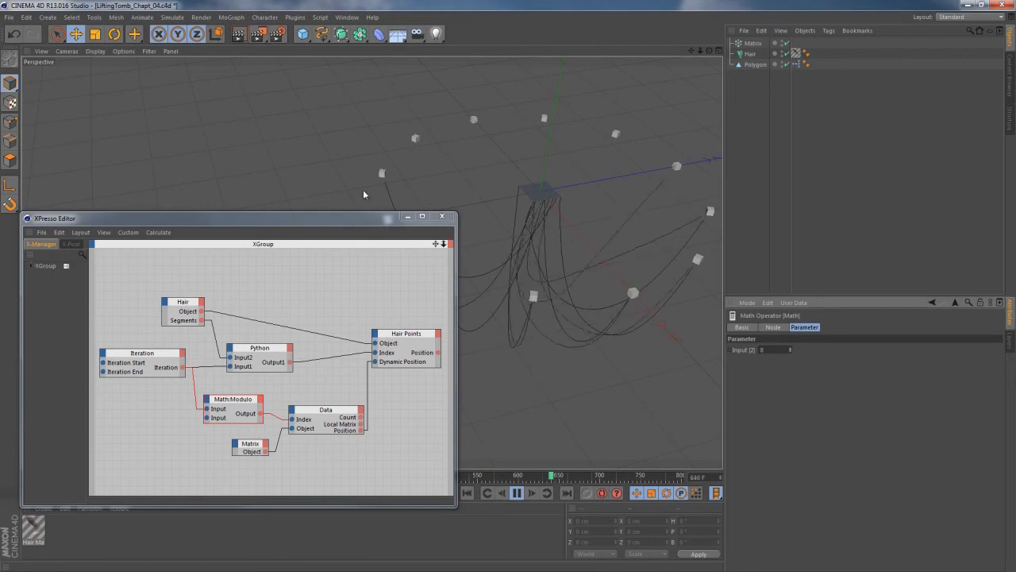
left_click_drag(791, 350, 792, 350)
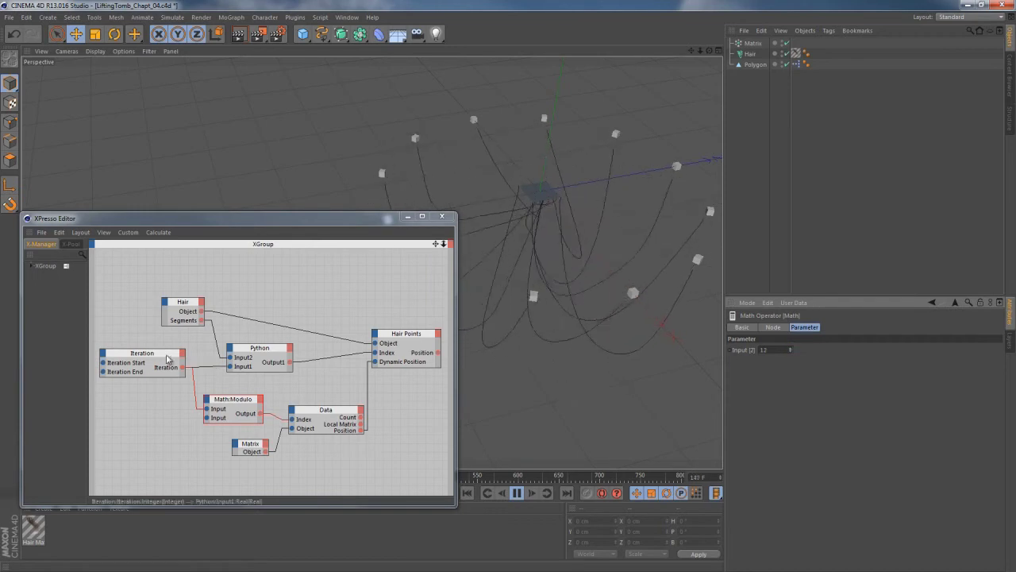
left_click(168, 359)
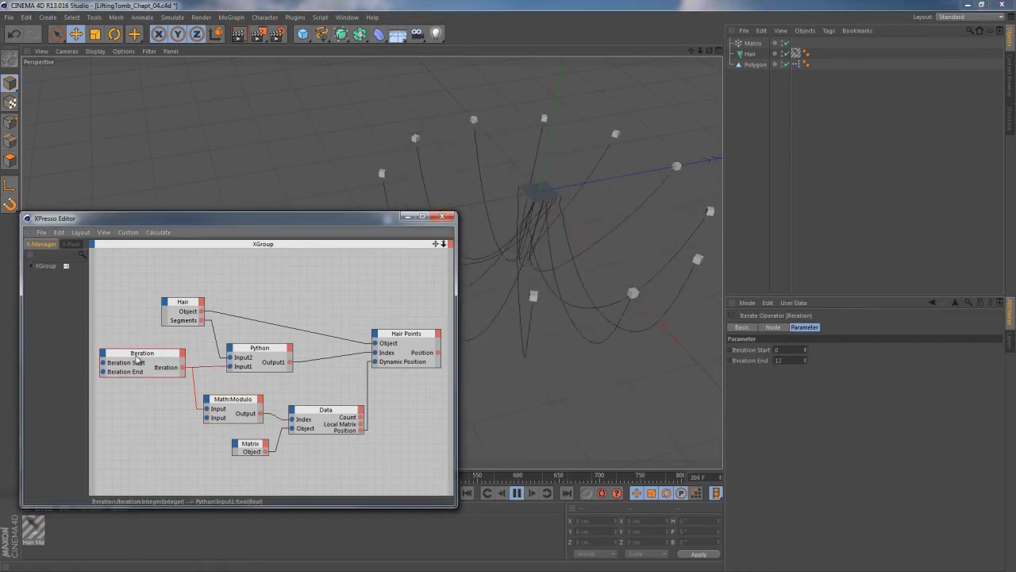
left_click(805, 362)
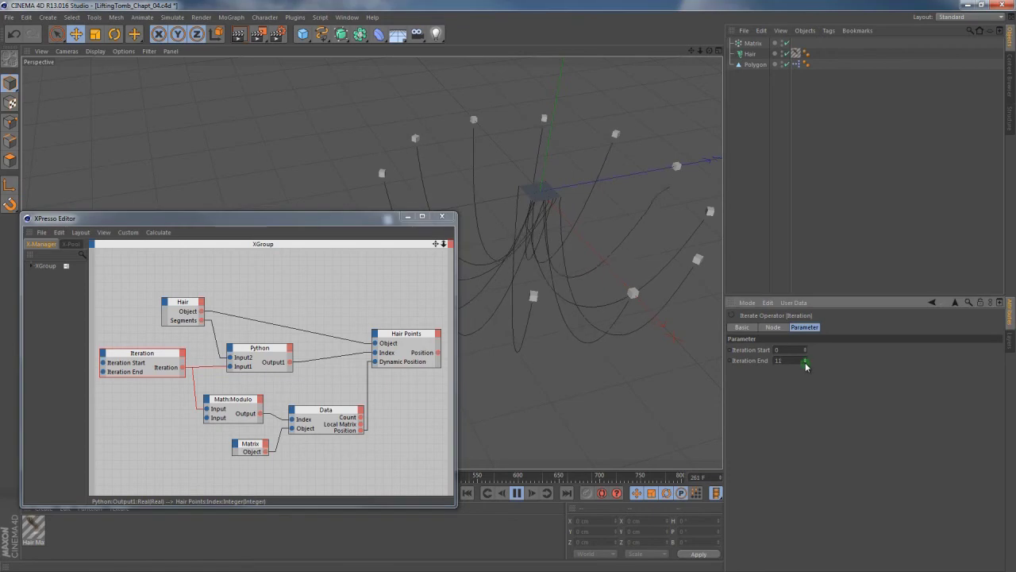
left_click(805, 362)
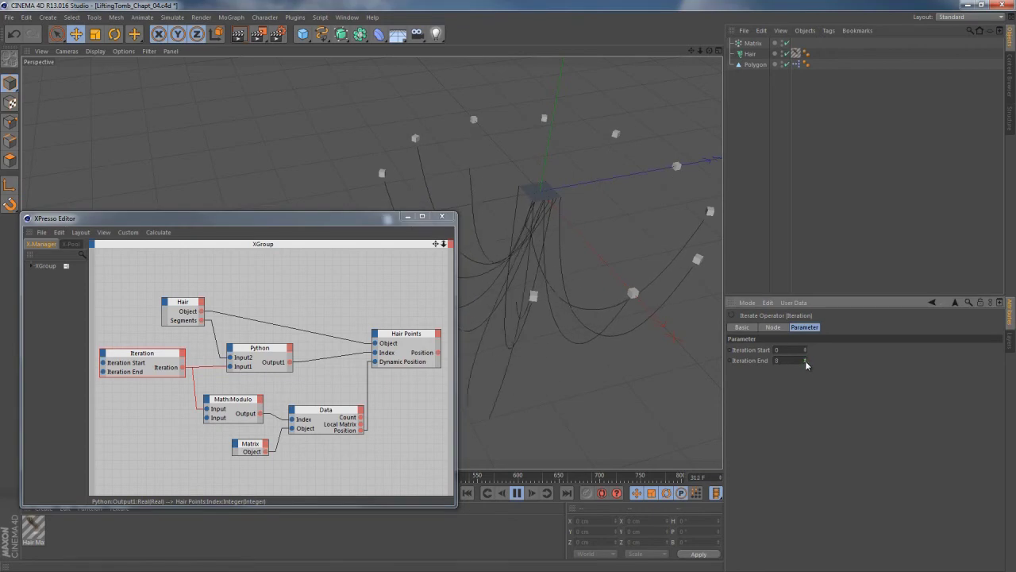
left_click(805, 358)
left_click(806, 359)
left_click(805, 358)
left_click(805, 358)
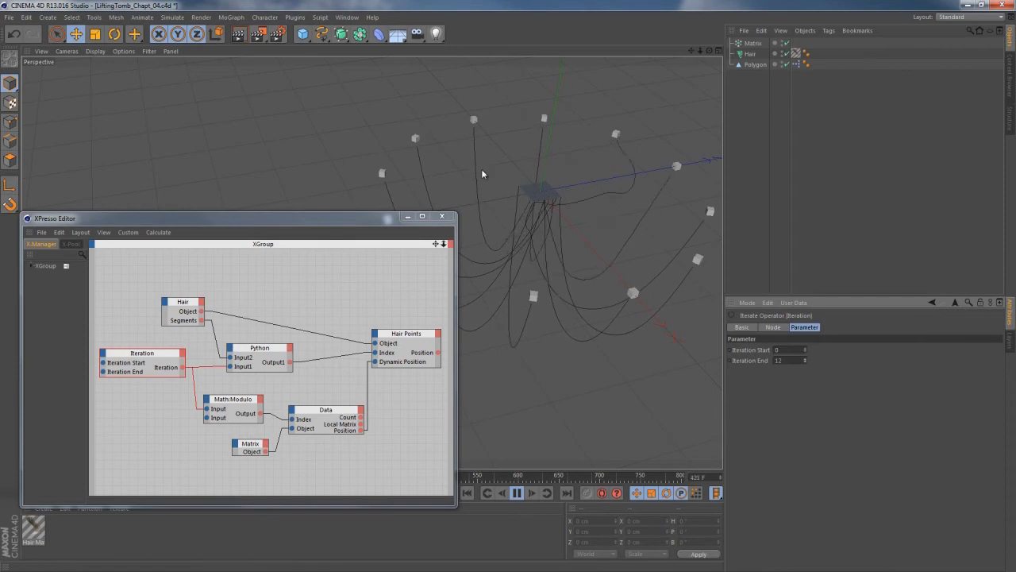
middle_click_drag(242, 382, 259, 365)
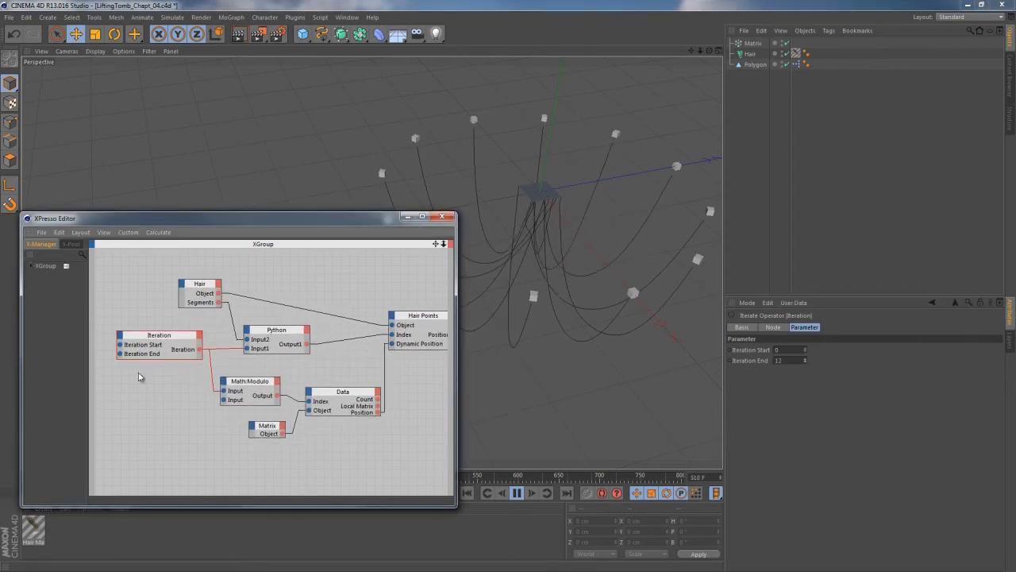
Dismiss the New Node menu unused, then display the Matrix's Count 12 and Radius 264 cm settings
right_click(136, 408)
mouse_move(173, 413)
mouse_move(229, 415)
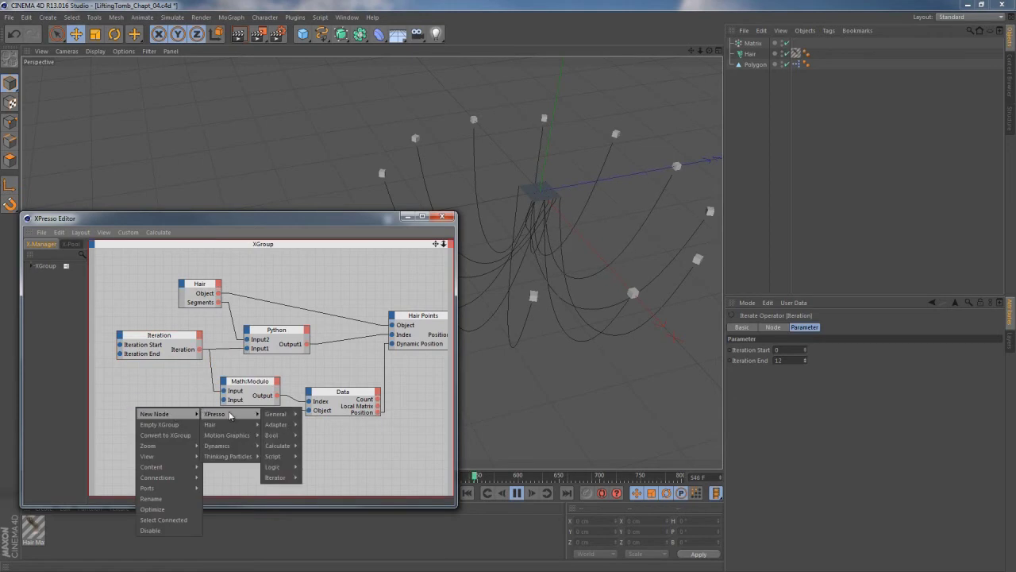
mouse_move(277, 417)
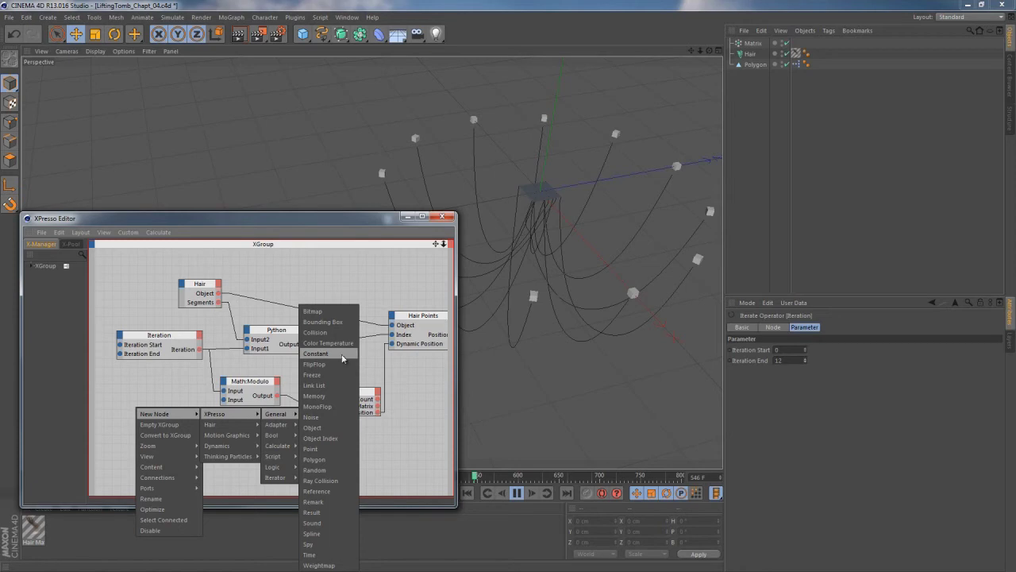
left_click(158, 413)
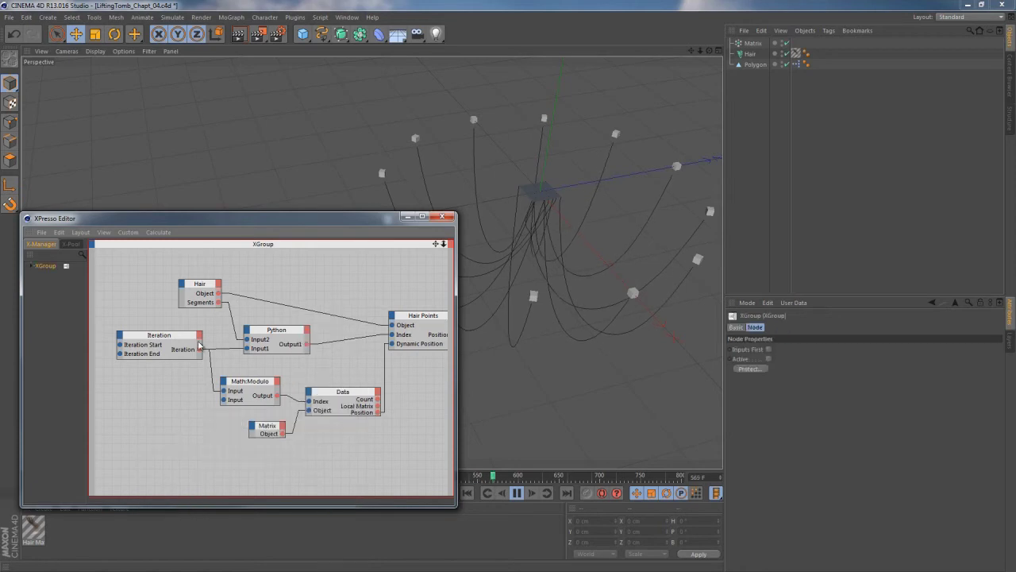
left_click(794, 302)
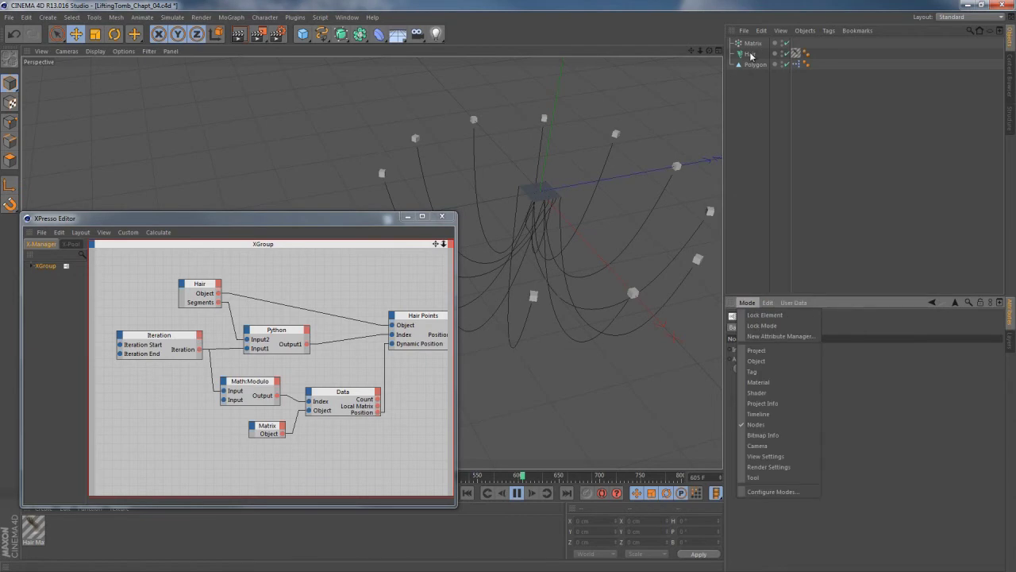
left_click(754, 44)
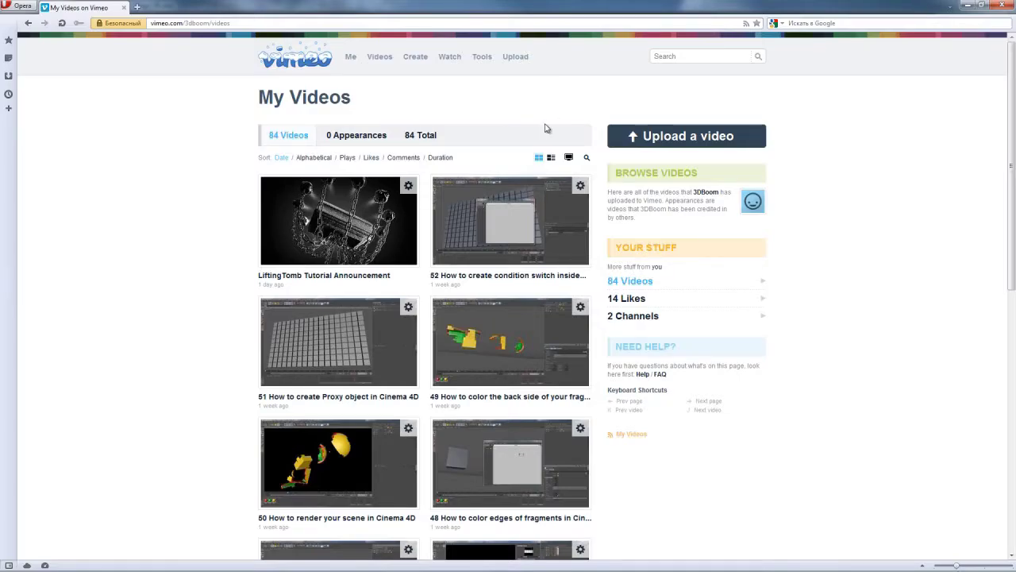
Search Vimeo for the tutorial author and open the Mograph Cube Ocean video's author profile
left_click(671, 56)
type("sam welker")
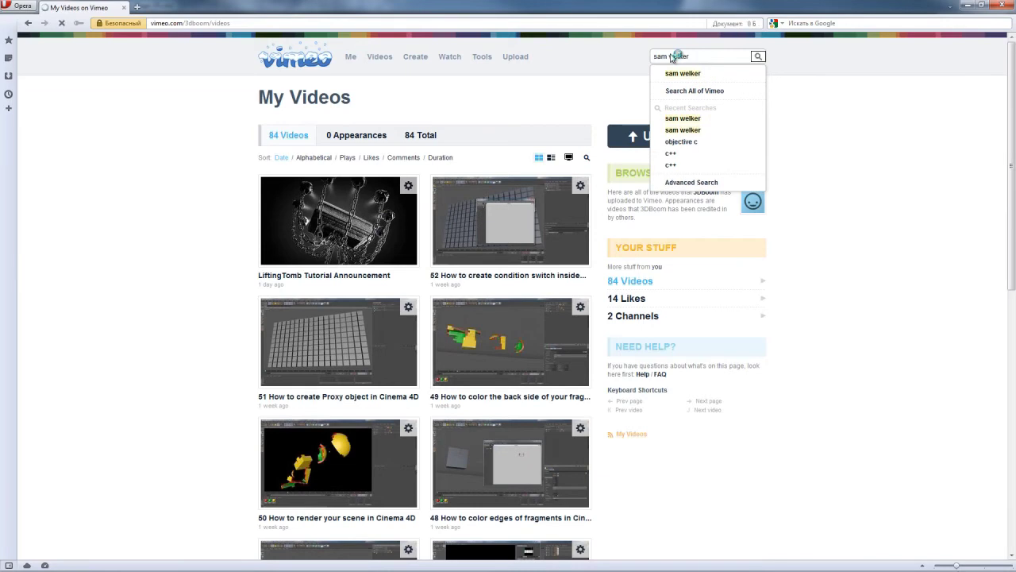
key("Return")
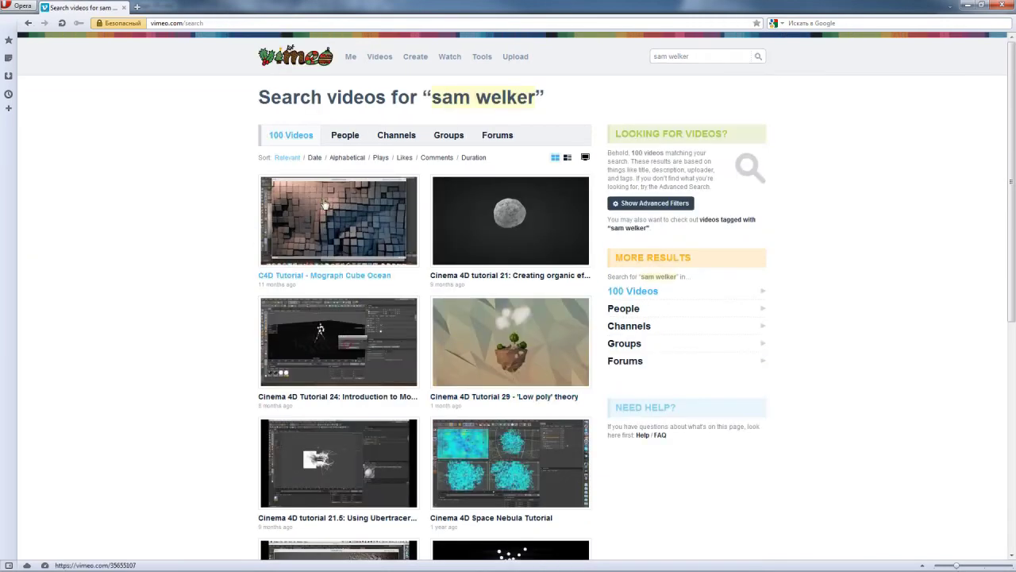
left_click(295, 279)
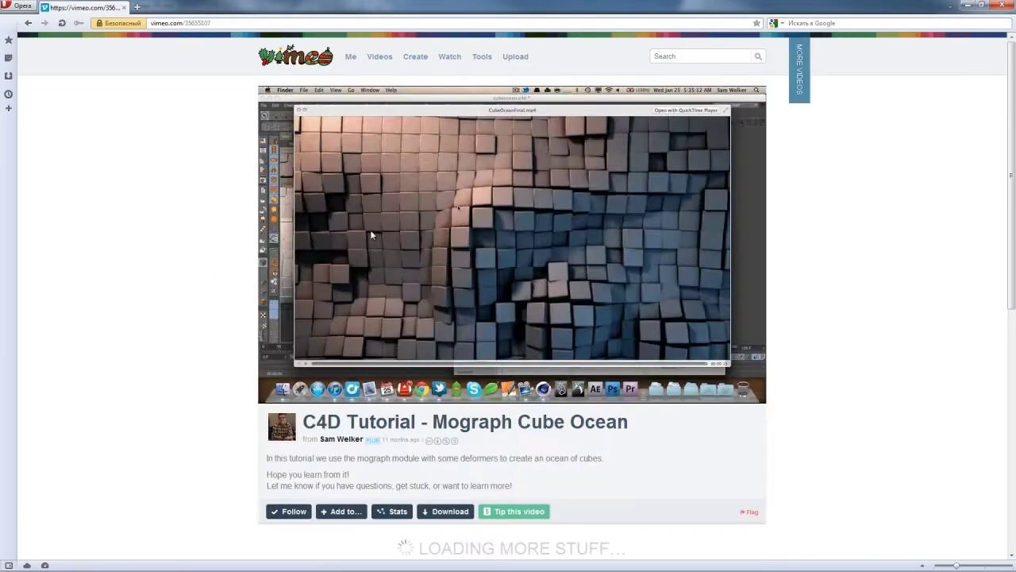
left_click(333, 440)
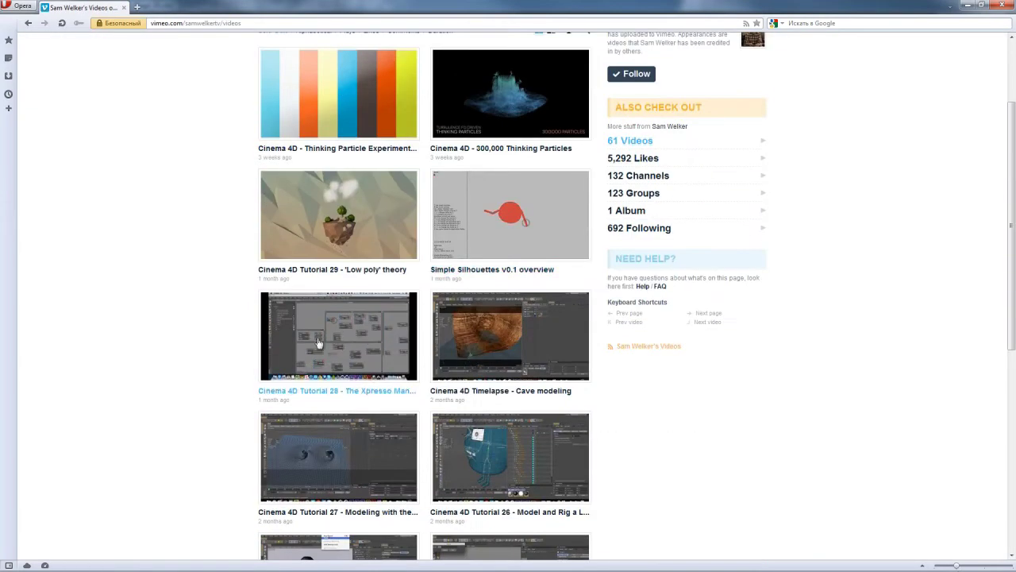
Browse the author's profile page, select the author's name, and close the channel tab
scroll(322, 337, "down", 3)
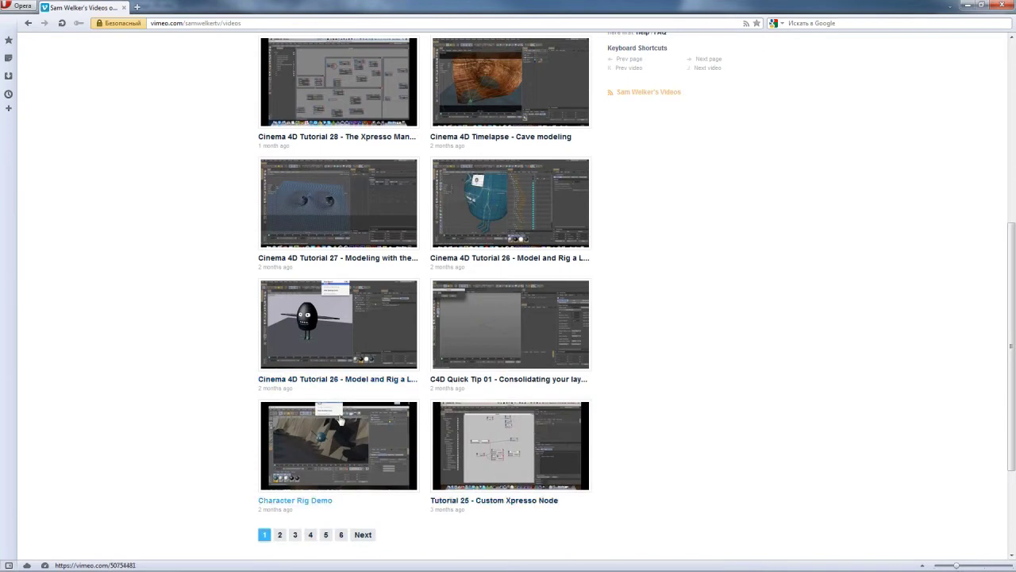
scroll(341, 442, "up", 5)
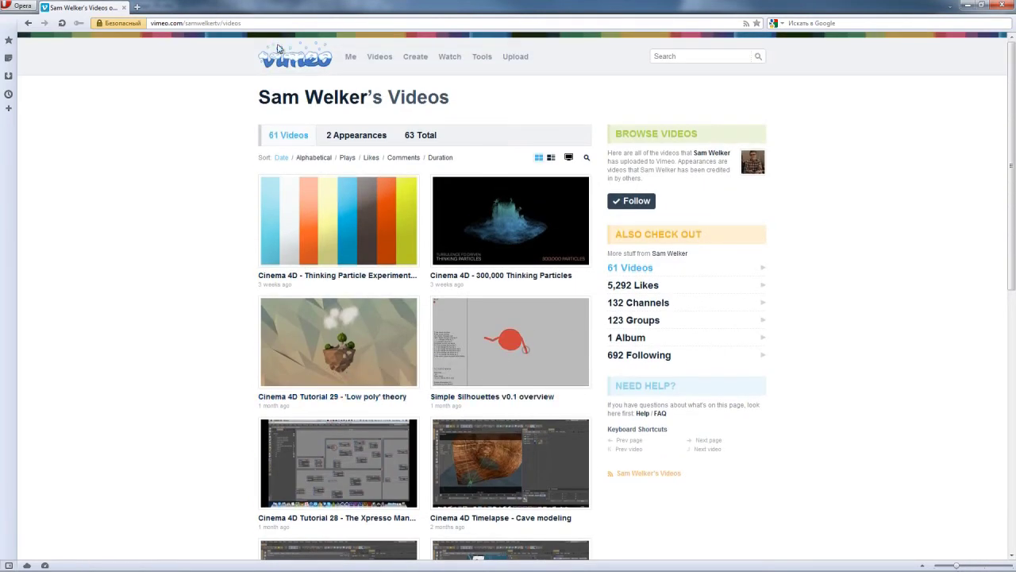
left_click(32, 27)
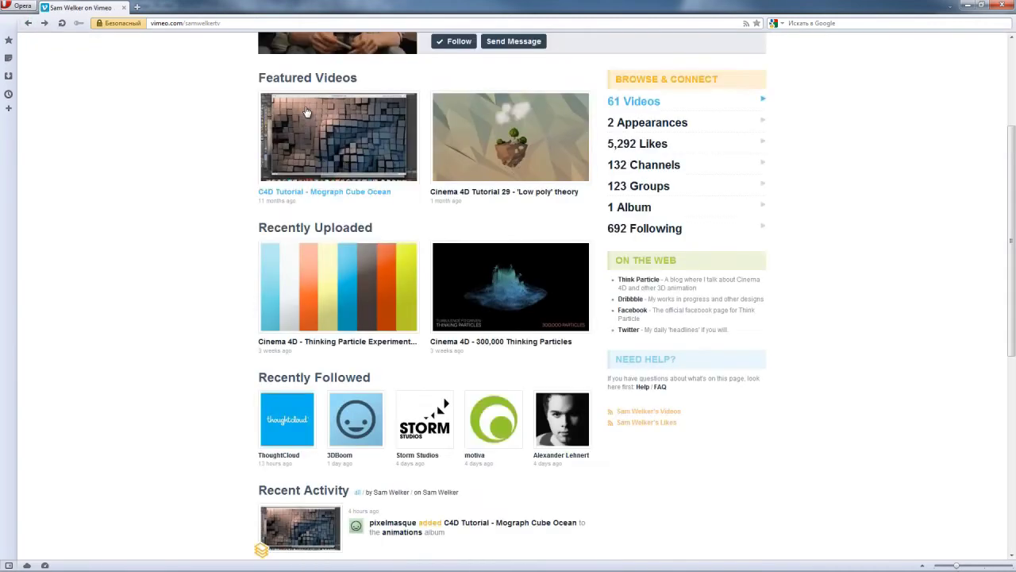
scroll(273, 159, "up", 3)
left_click_drag(431, 104, 539, 108)
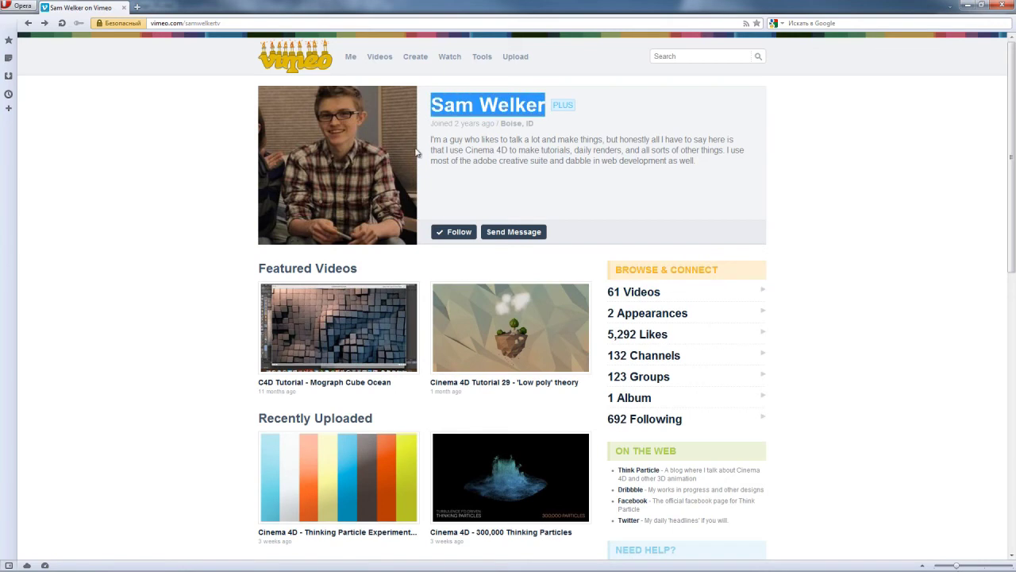
left_click(123, 8)
Close the browser and the XPresso Editor, then view the hanging hair strands in Perspective
left_click(1004, 5)
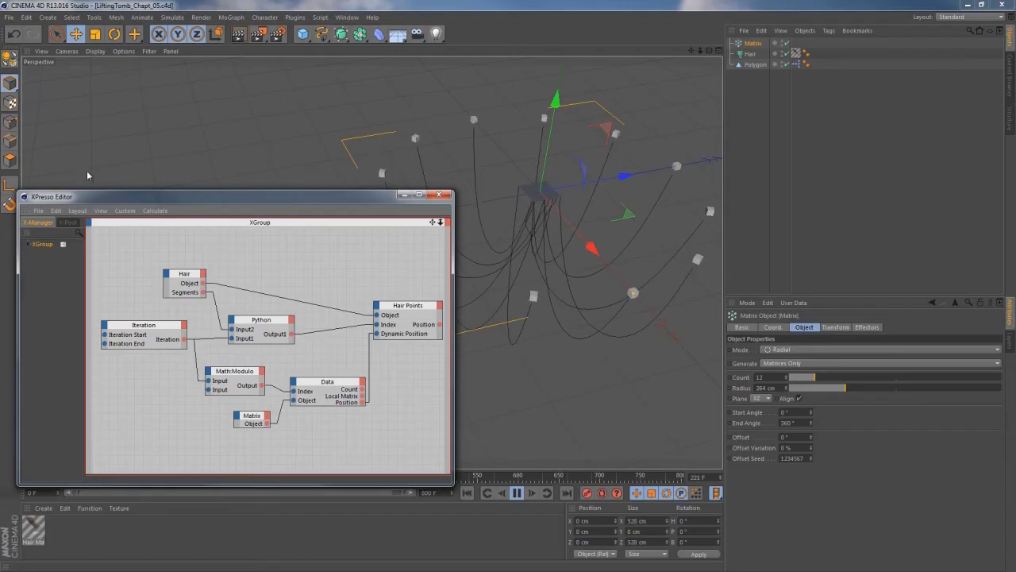
left_click_drag(337, 199, 328, 264)
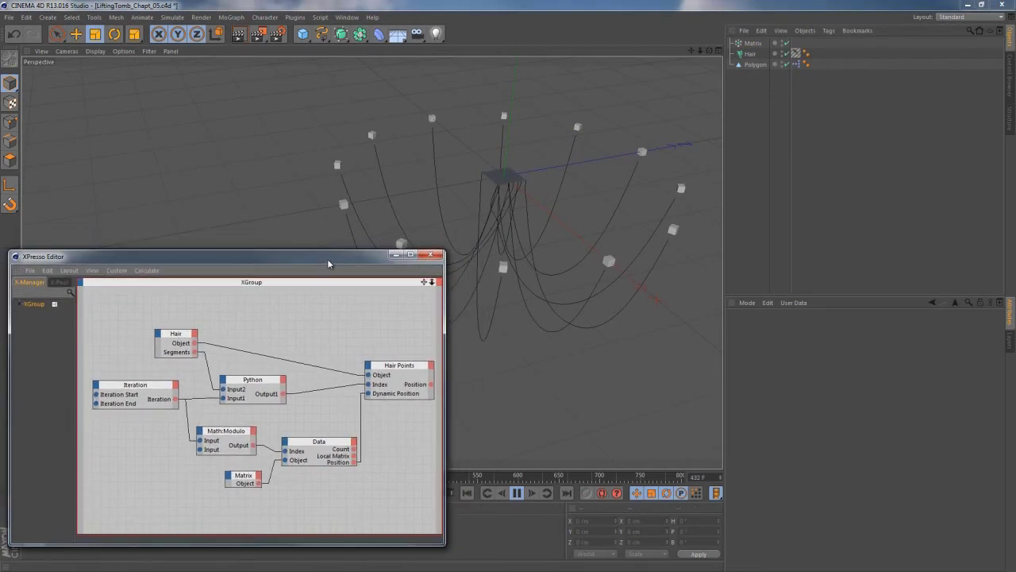
left_click(439, 256)
middle_click_drag(472, 214, 379, 266, "alt")
mouse_move(379, 265)
left_mouse_down("alt")
mouse_move(442, 249)
mouse_move(378, 224)
mouse_move(375, 249)
left_mouse_up("alt")
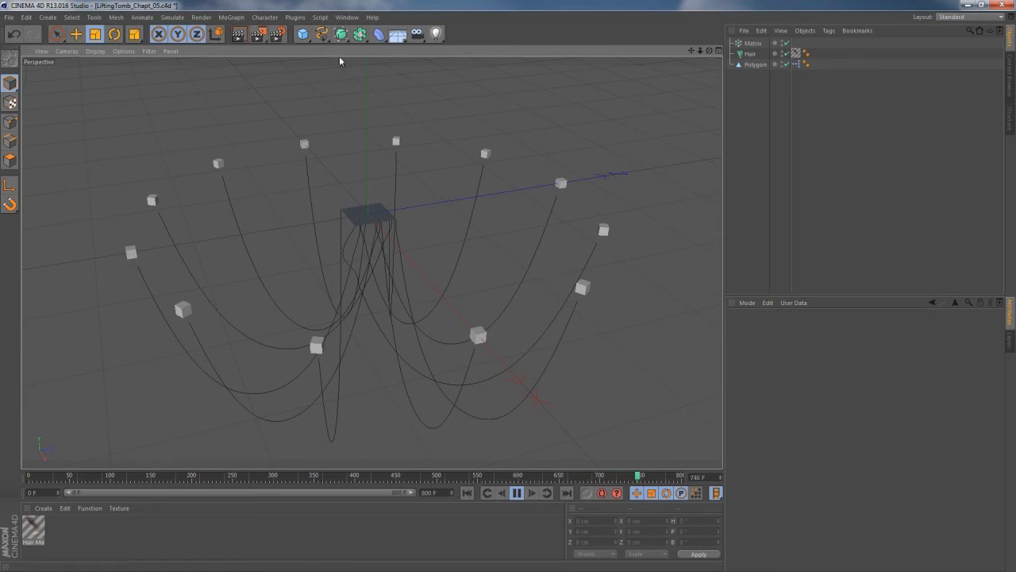
Add a Circle spline and scale it down to a small size
left_click(321, 34)
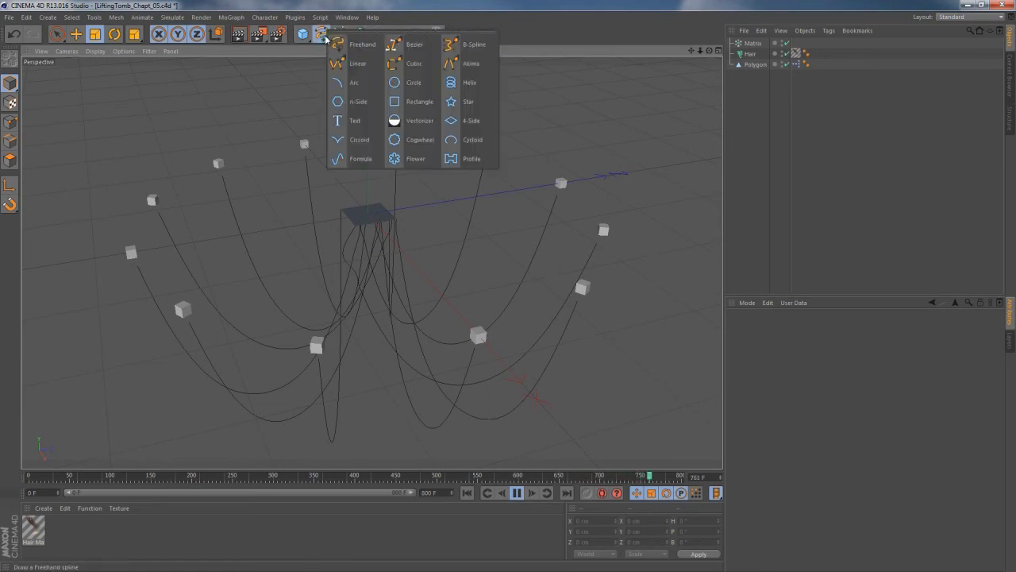
left_click(402, 85)
key("t")
left_click_drag(560, 239, 223, 400)
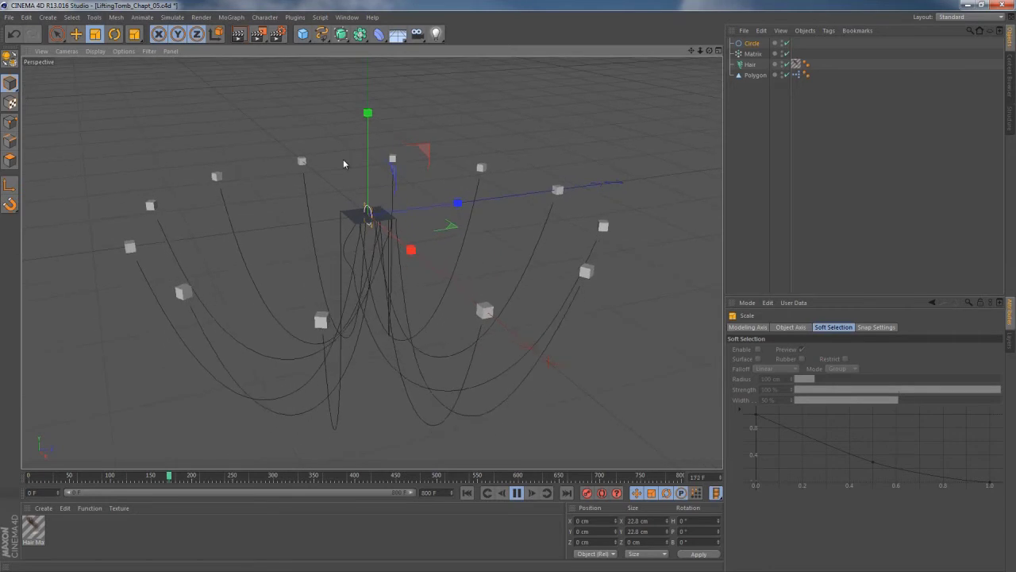
left_click_drag(516, 287, 415, 336)
Add a 200 cm Rectangle spline with Rounding at 100 cm radius and scale it down
left_click_drag(321, 33, 413, 100)
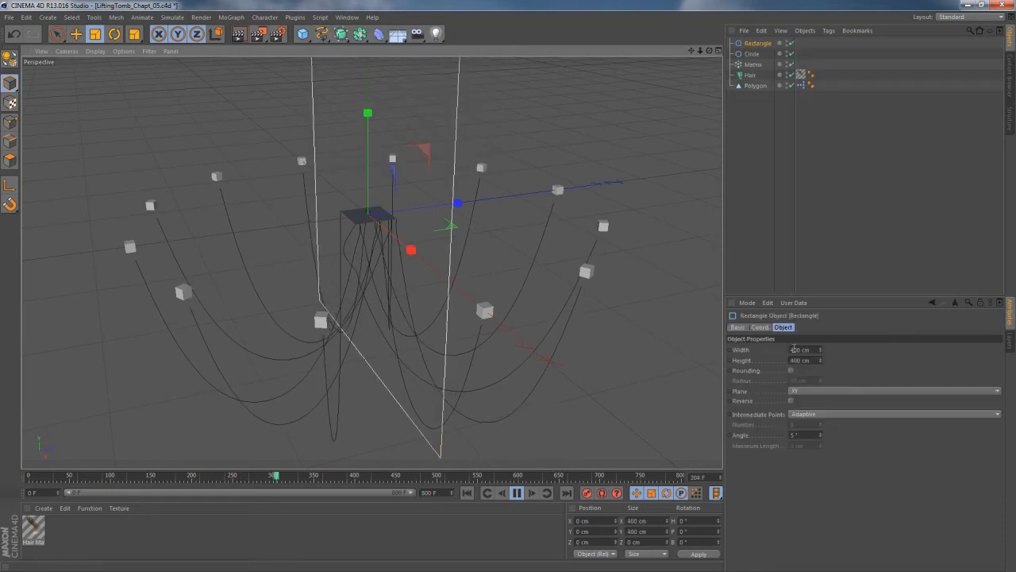
key("Return")
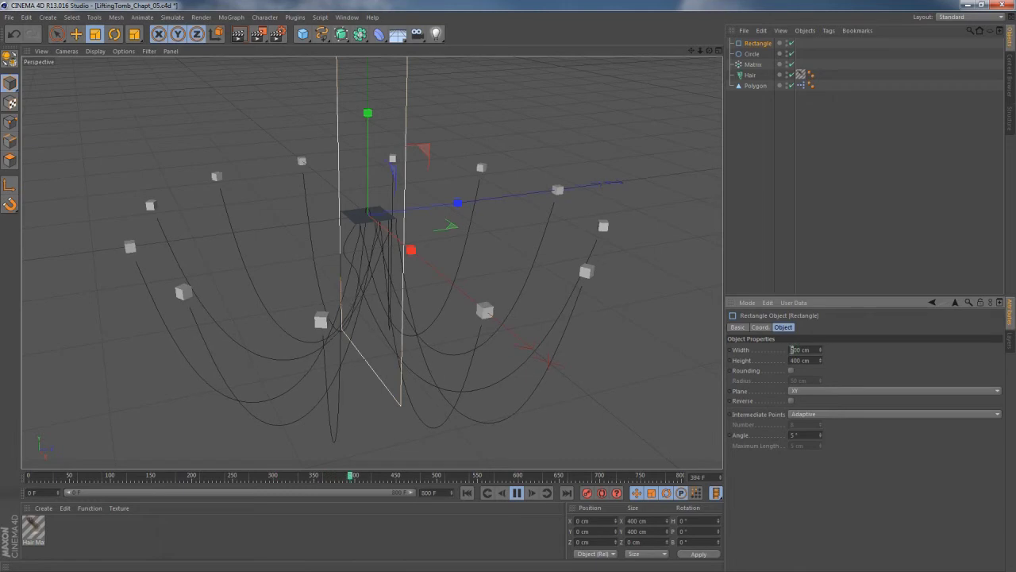
left_click(790, 371)
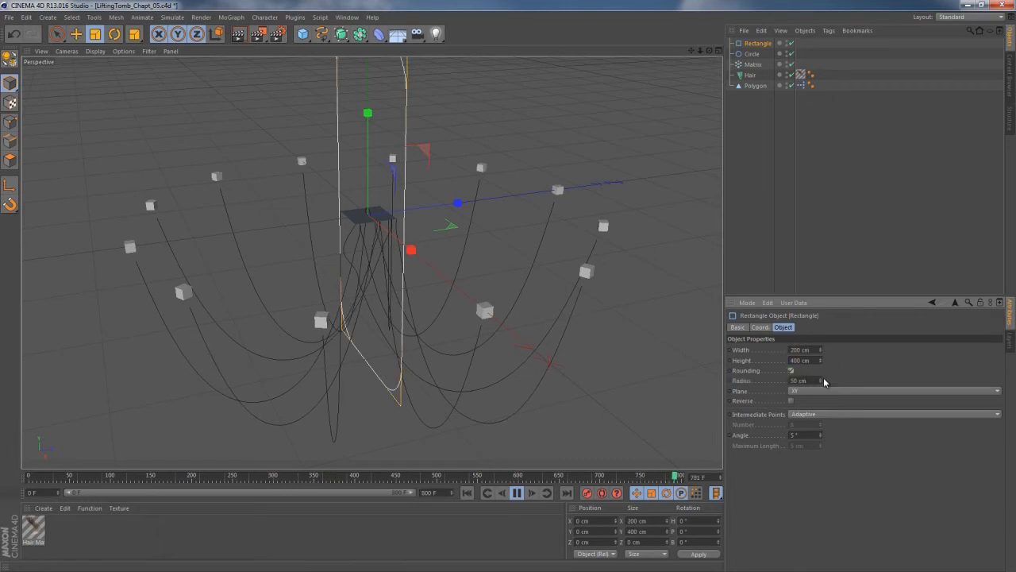
left_click_drag(824, 381, 819, 381)
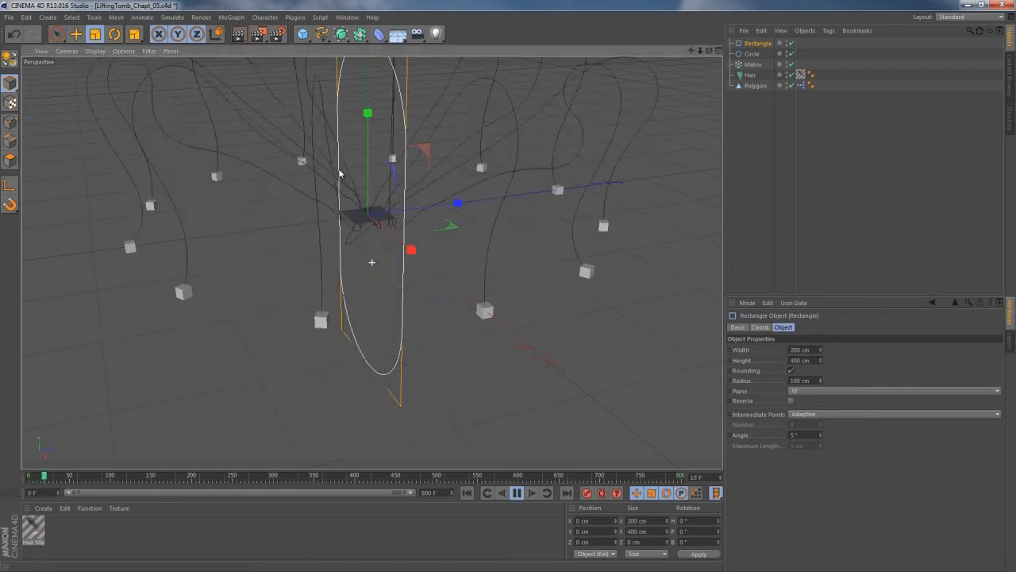
key("t")
left_click_drag(551, 294, 386, 83)
Make the Circle the Sweep NURBS profile and shrink it to 2.559 cm
left_click_drag(757, 48, 758, 62)
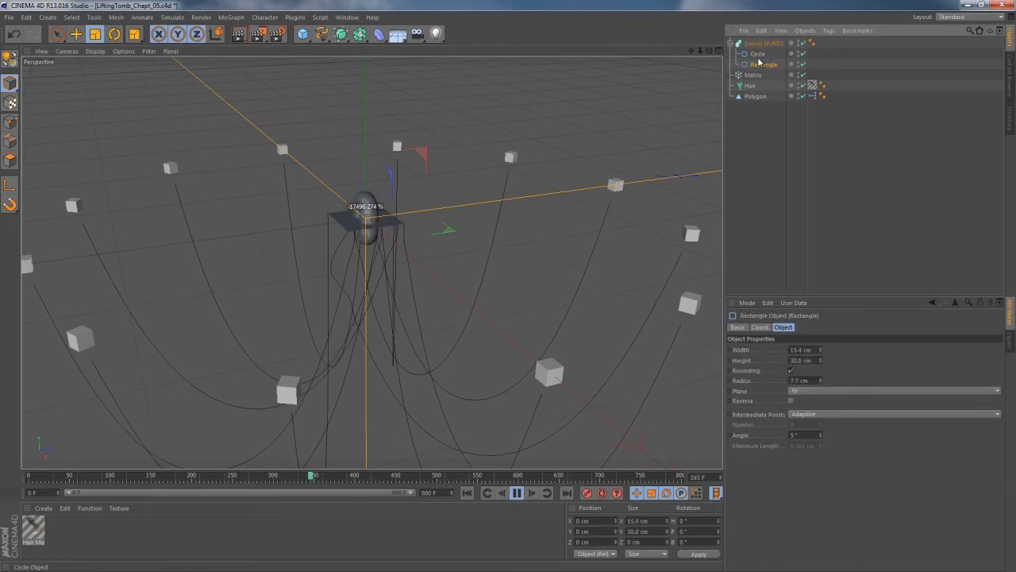
left_click(757, 53)
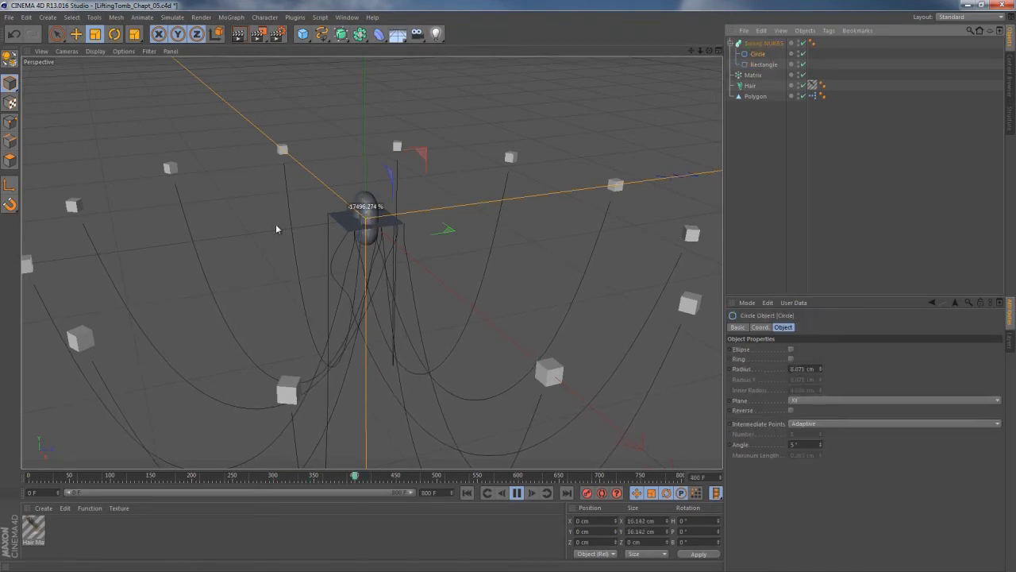
key("t")
left_click_drag(407, 298, 190, 359)
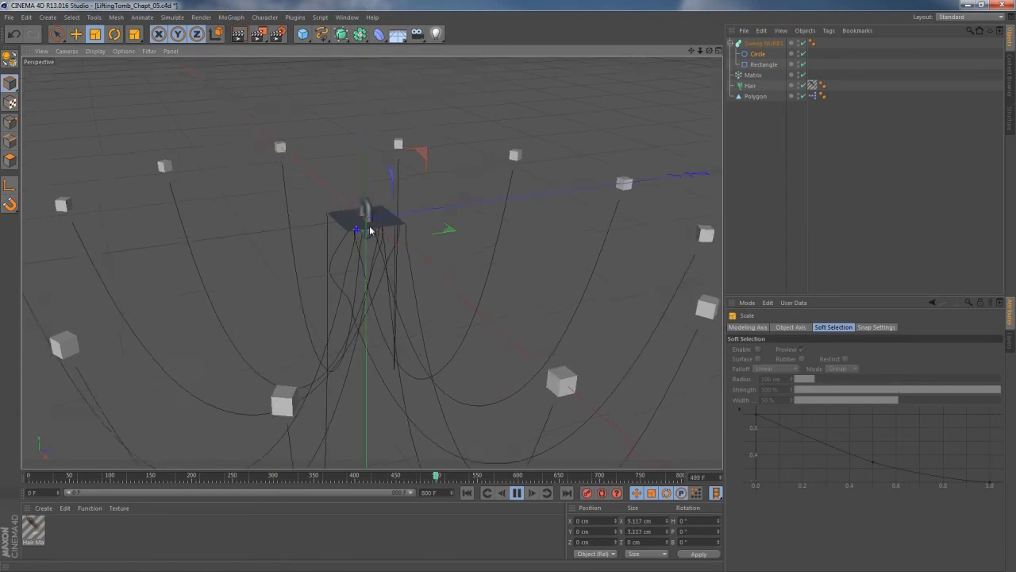
scroll(476, 202, "up", 5)
left_click_drag(476, 202, 427, 228, "alt")
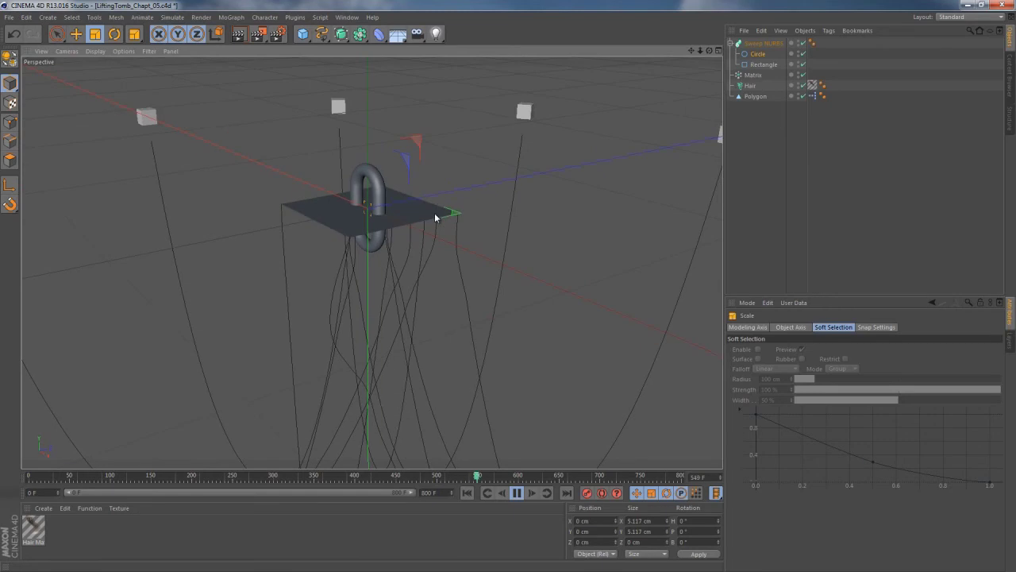
Adjust the Circle's intermediate-point Angle while checking the Sweep result
left_click(756, 55)
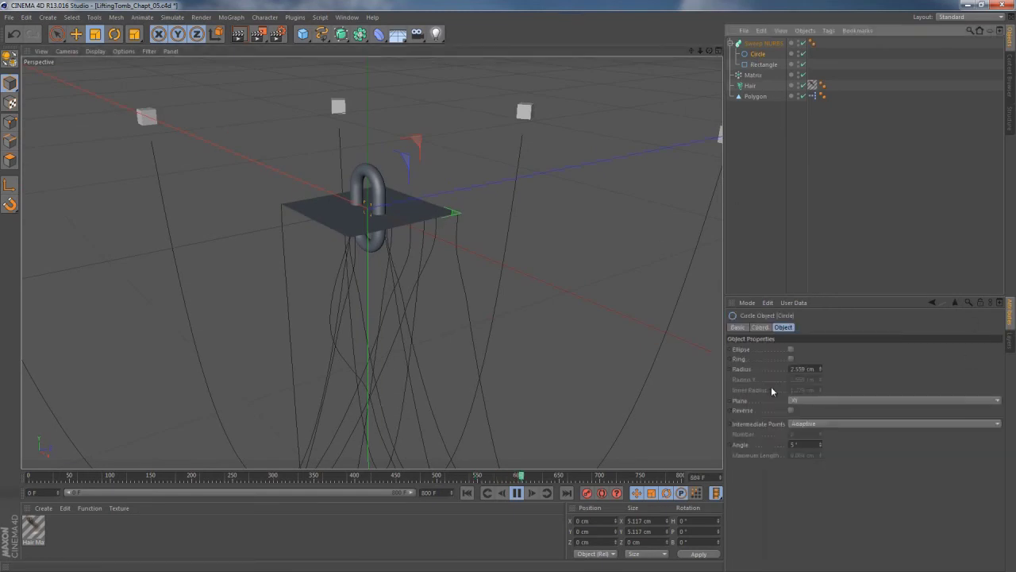
left_click(758, 45)
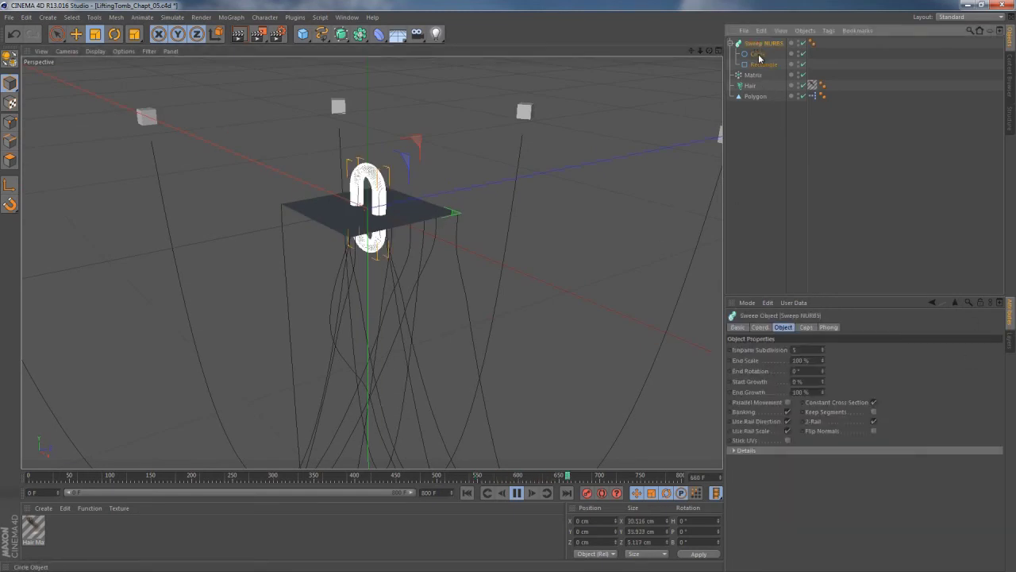
left_click(757, 54)
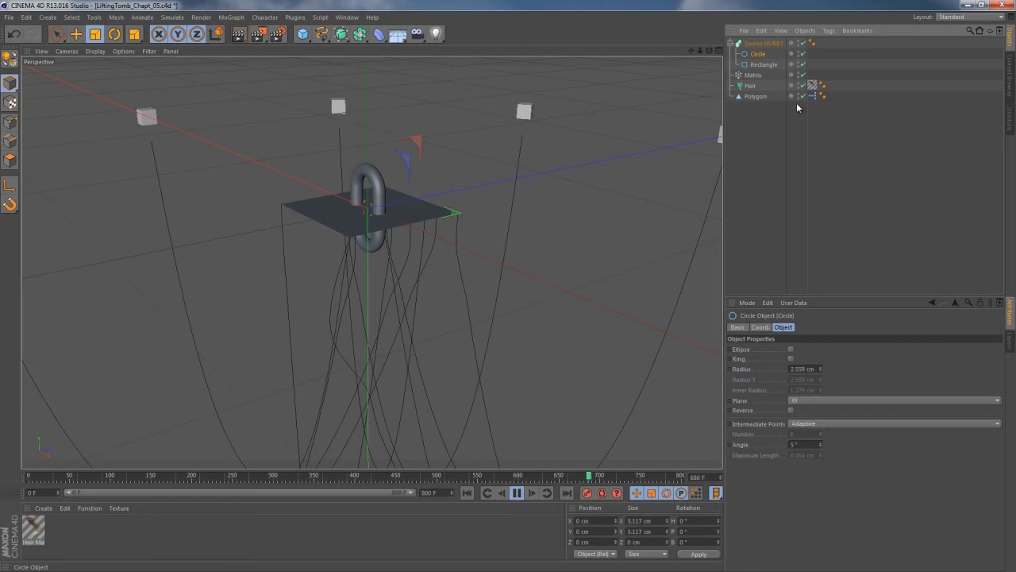
left_click(822, 443)
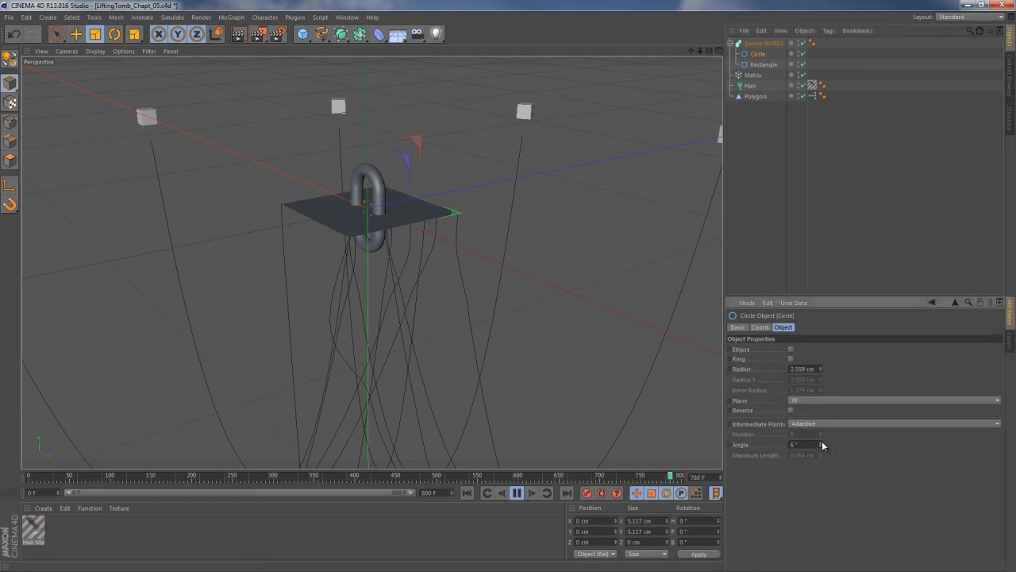
left_click(759, 45)
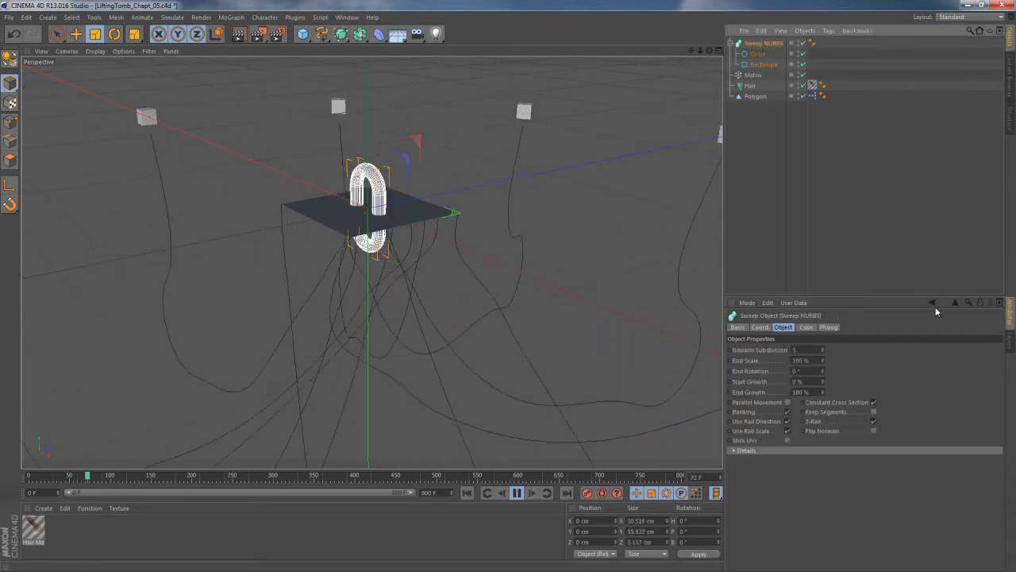
left_click(756, 56)
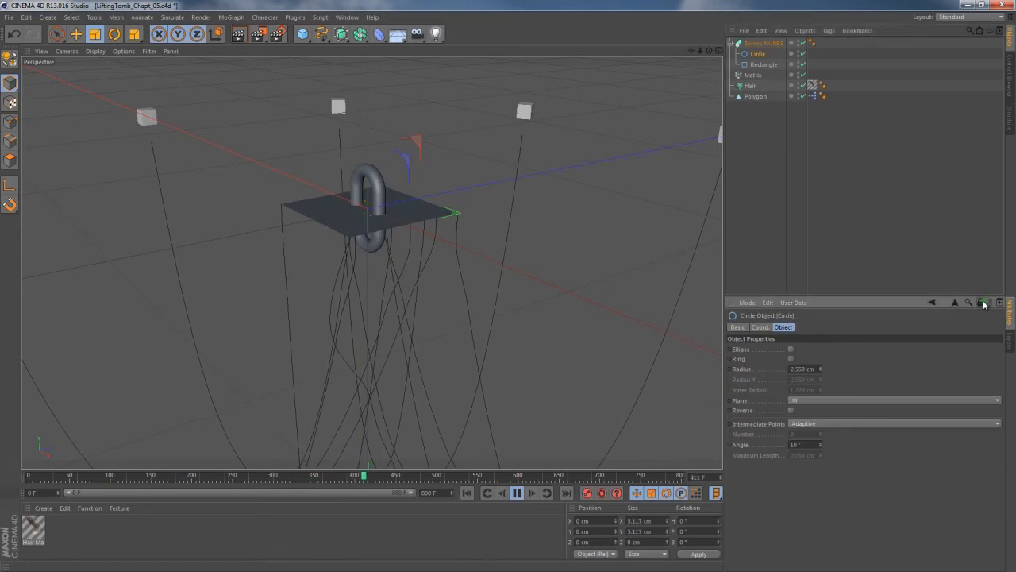
left_click(755, 45)
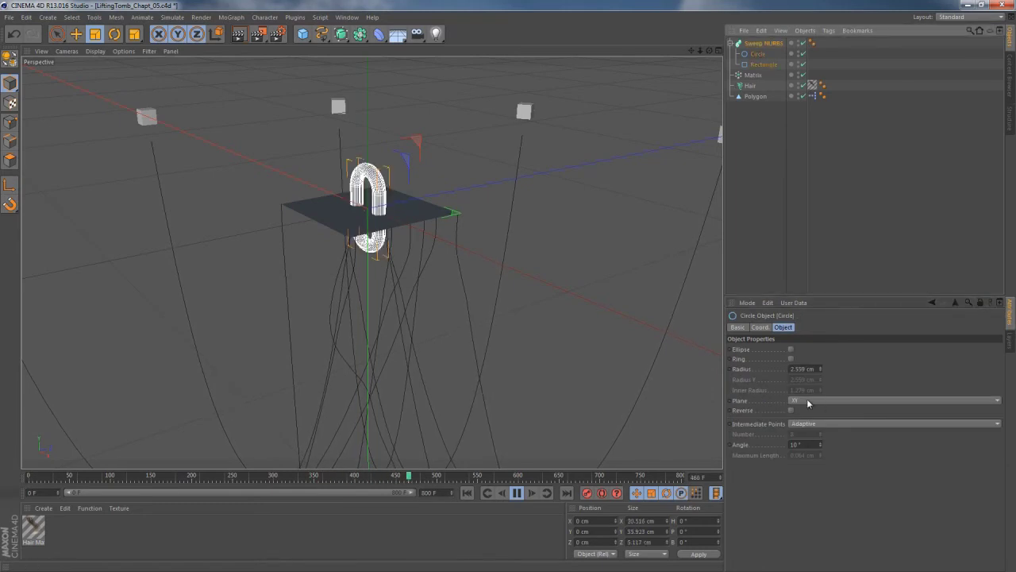
left_click_drag(822, 446, 822, 447)
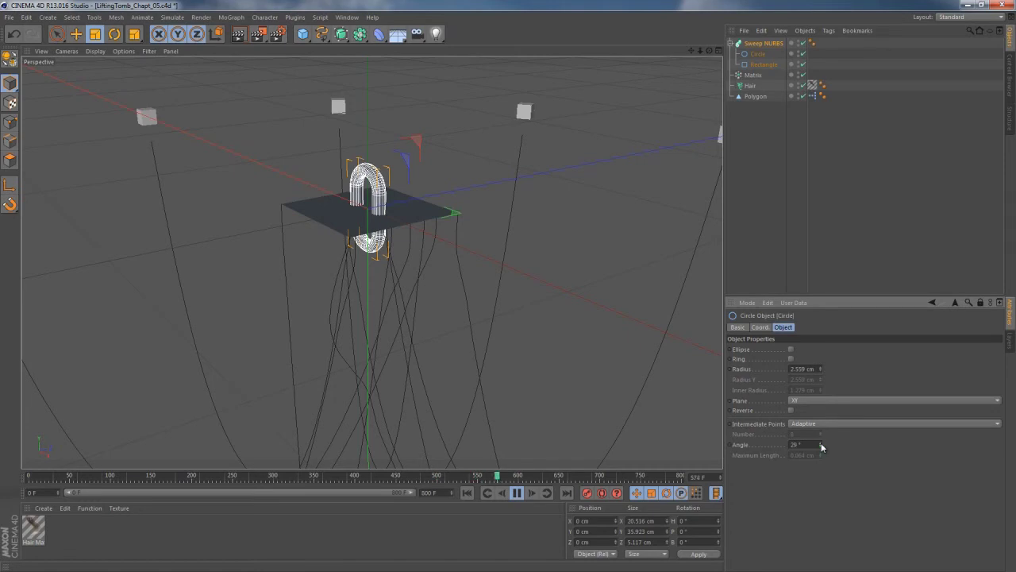
Set the Rectangle's intermediate-point Angle to 4° and zoom out to the whole scene
left_click(968, 304)
left_click(760, 63)
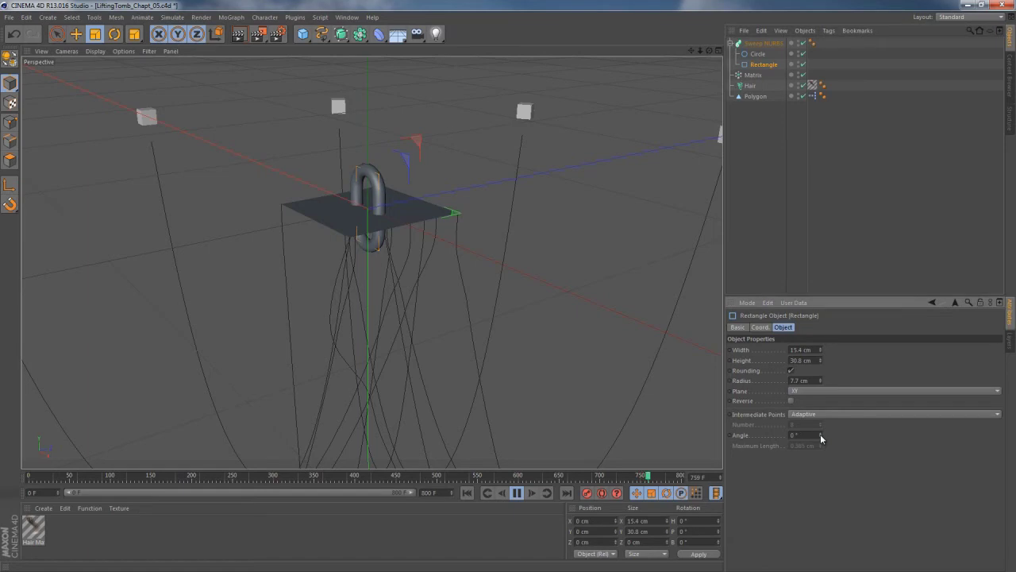
left_click(820, 437)
right_click_drag(373, 198, 469, 187, "alt")
left_click_drag(469, 187, 385, 213, "alt")
right_click_drag(385, 212, 381, 175, "alt")
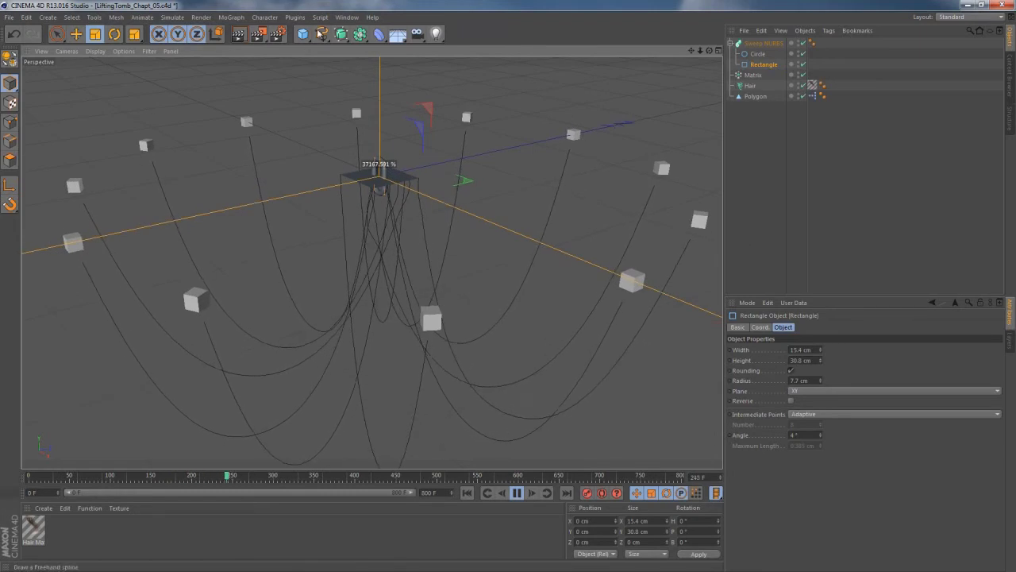
Add a Cloner holding the chain link and set its mode to Object
left_click(231, 18)
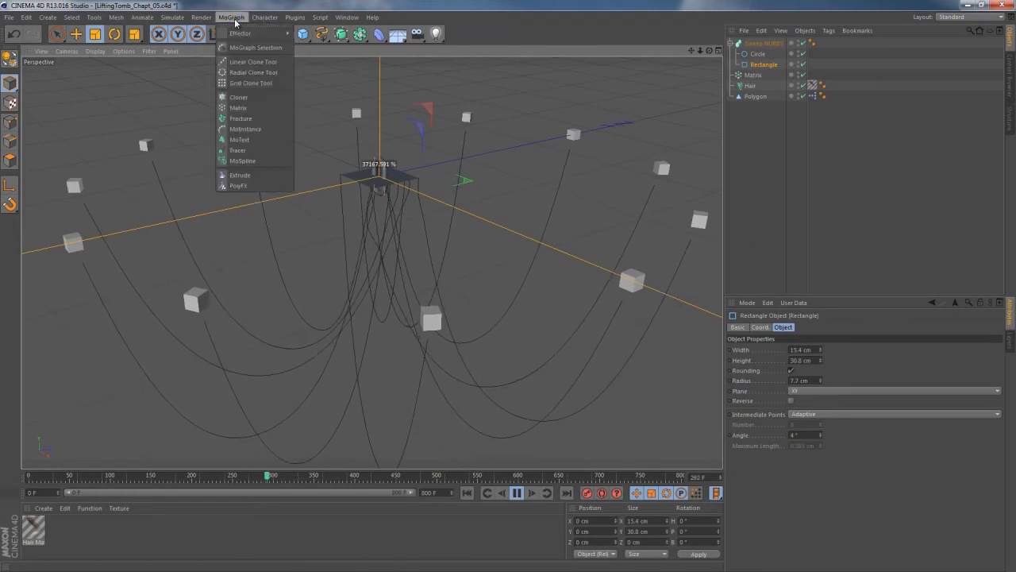
left_click(239, 97)
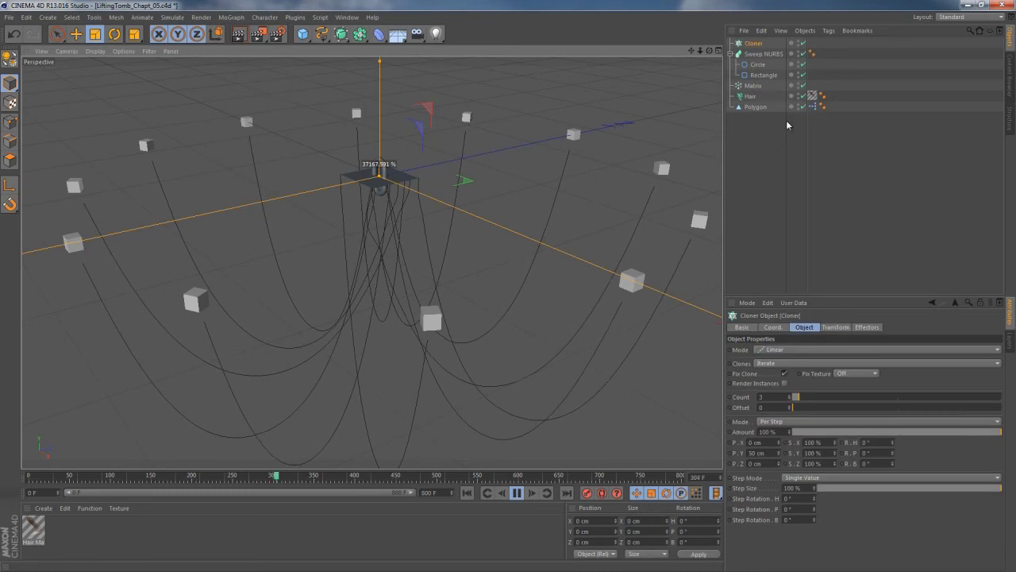
left_click_drag(755, 45, 756, 45)
left_click(755, 45)
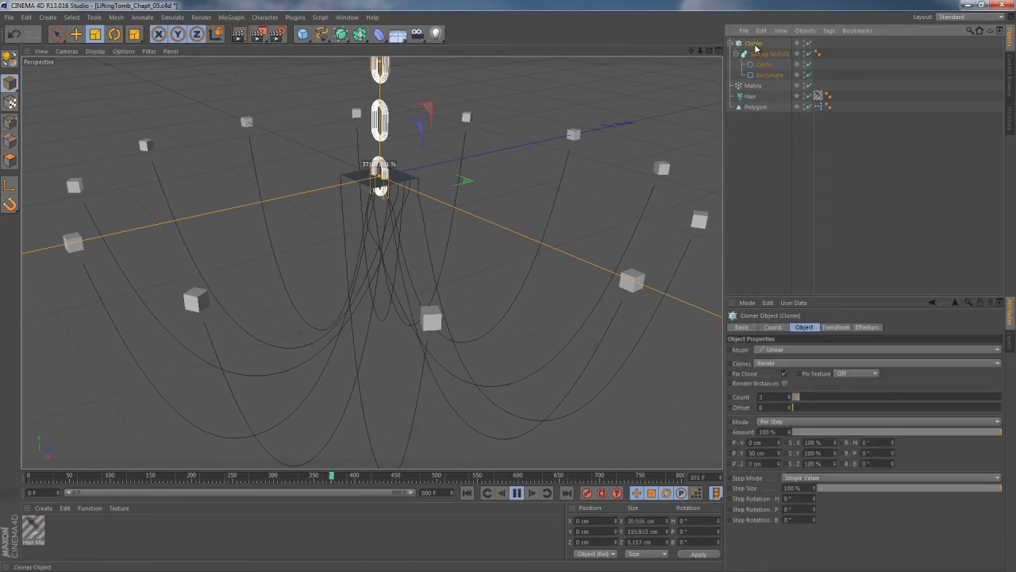
left_click(809, 354)
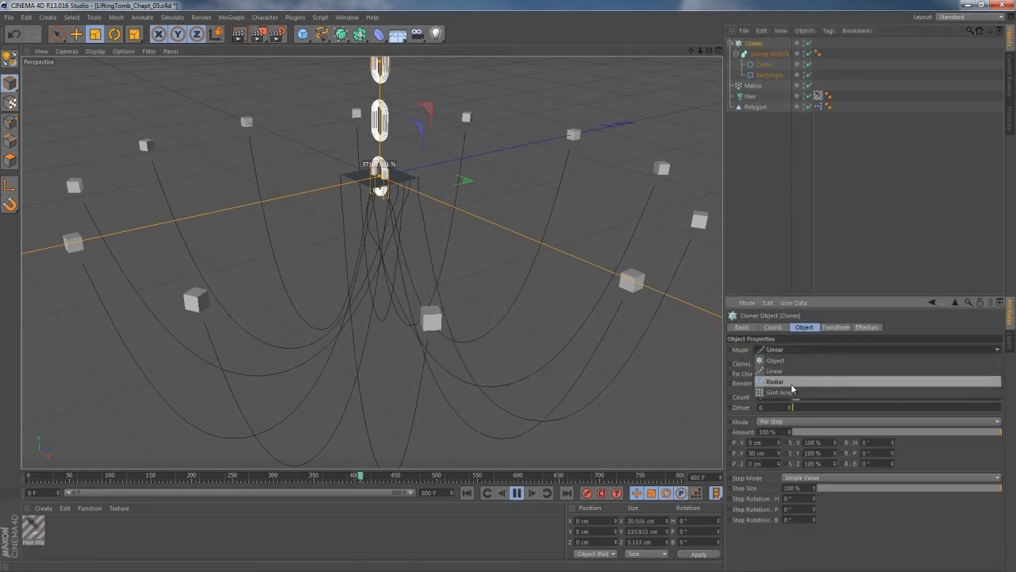
left_click(774, 358)
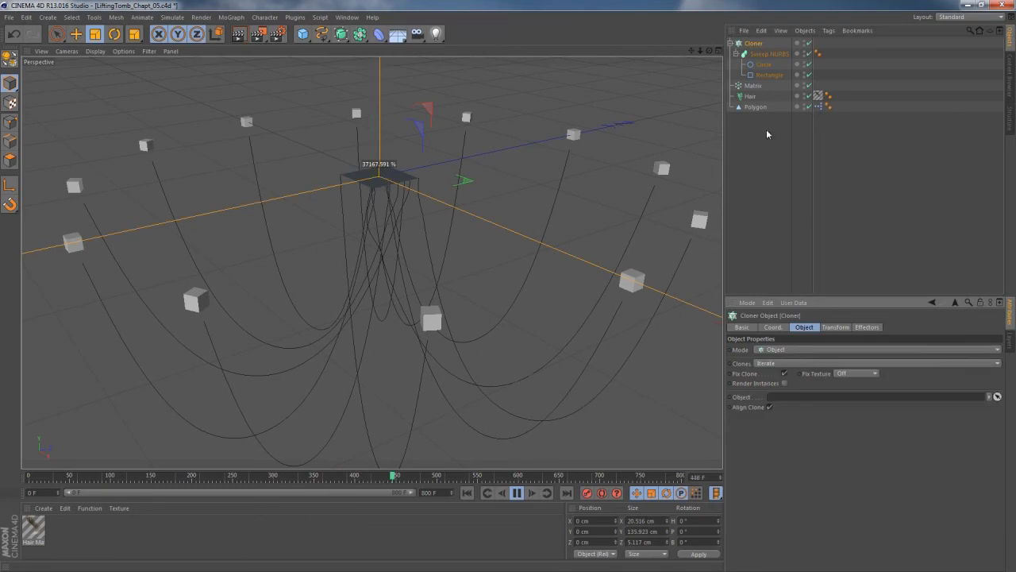
Link the Hair object into the Cloner's Object field and check the Hair's Generate settings
left_click_drag(746, 100, 859, 147)
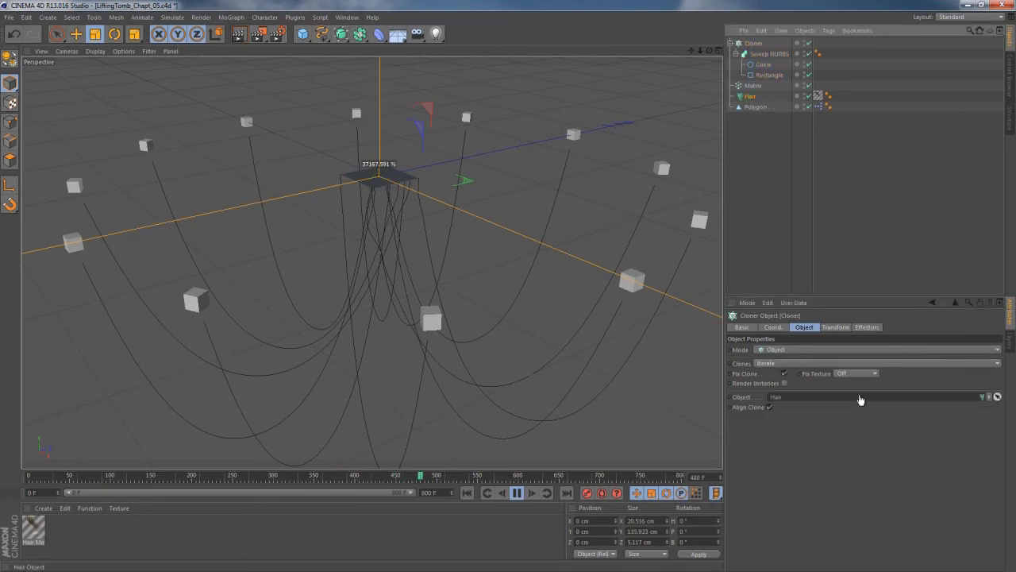
left_click_drag(824, 401, 822, 397)
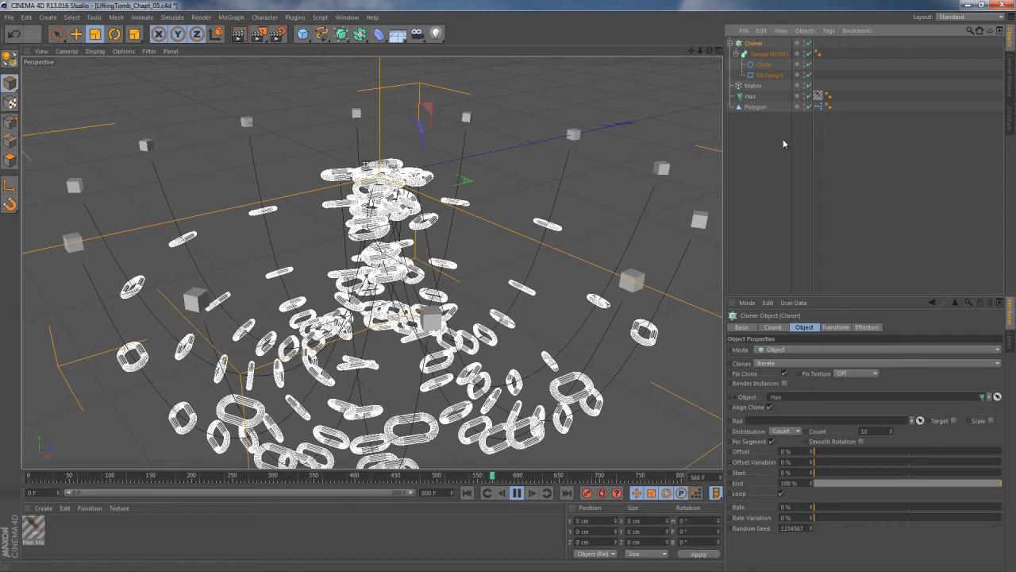
left_click(751, 96)
left_click(927, 328)
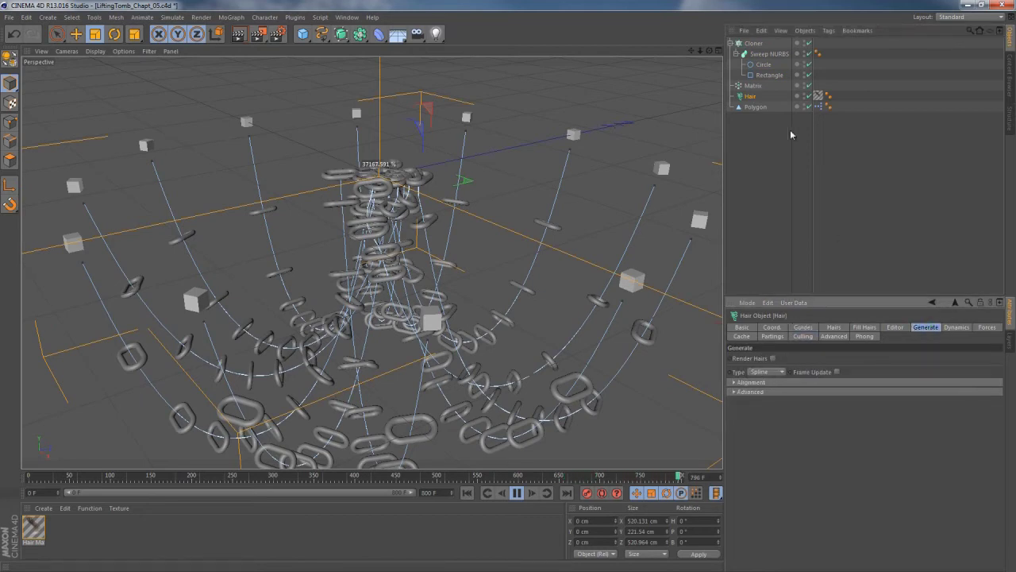
left_click(752, 43)
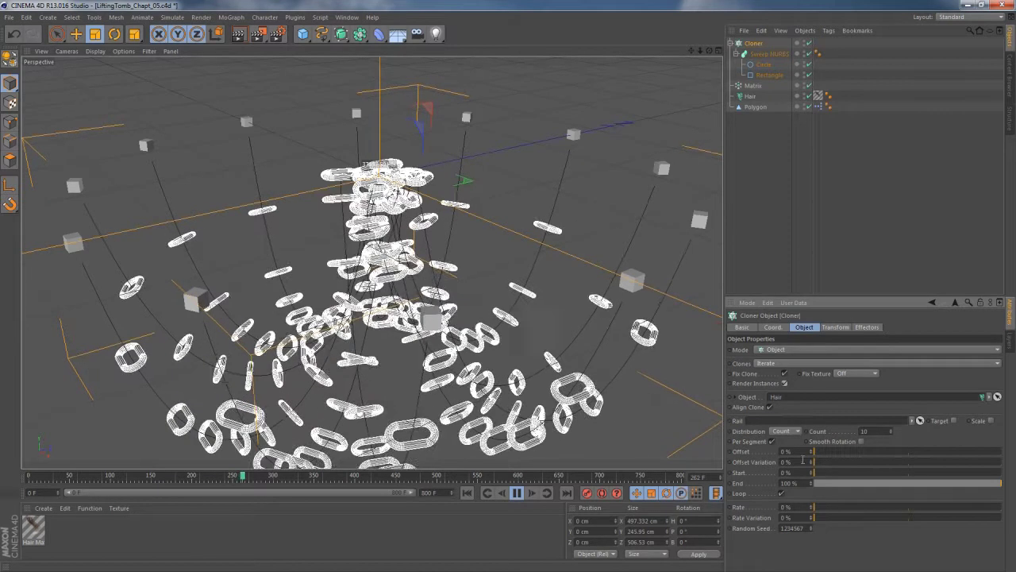
Set the Cloner Distribution to Even and rotate the clones 90° in R.P
left_click(791, 433)
left_click(792, 463)
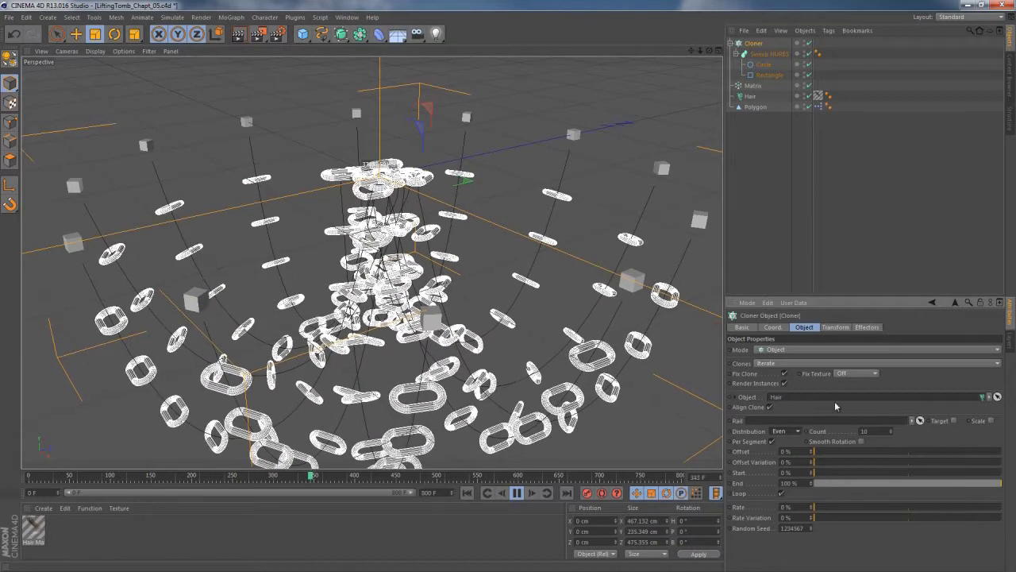
left_click(835, 326)
type("90")
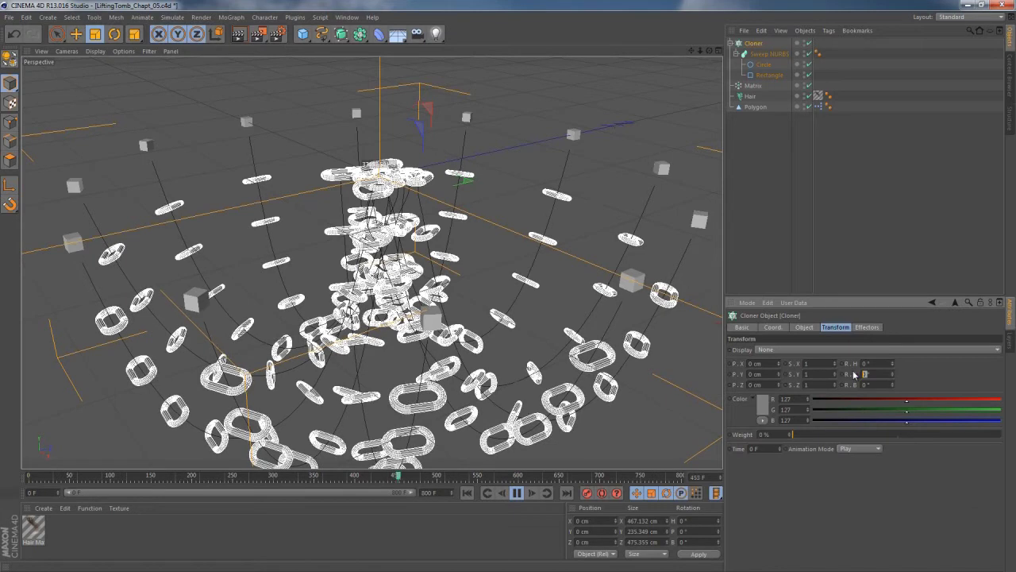
key("Return")
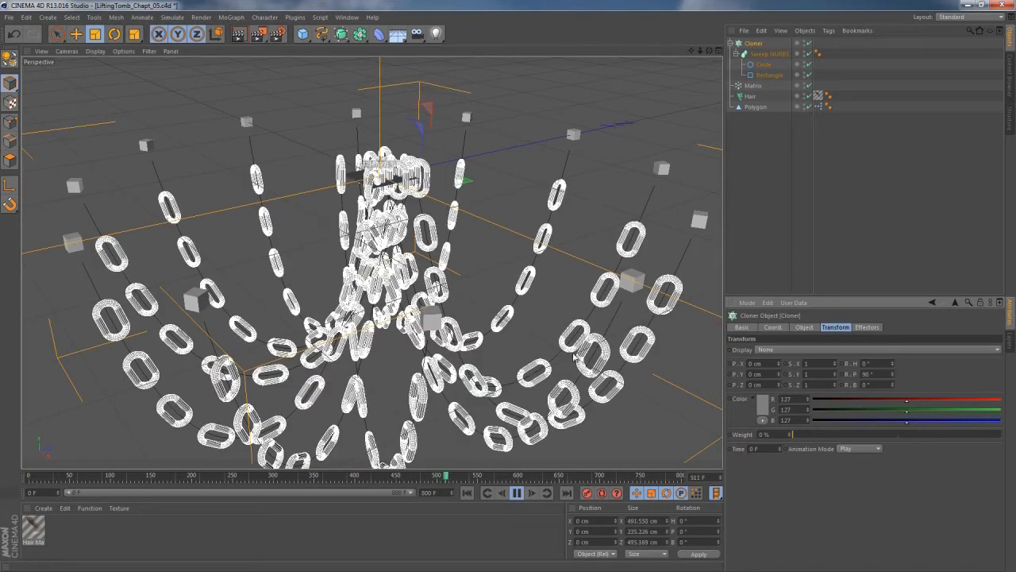
mouse_move(444, 412)
right_mouse_down("alt")
mouse_move(456, 432)
mouse_move(464, 408)
right_mouse_up("alt")
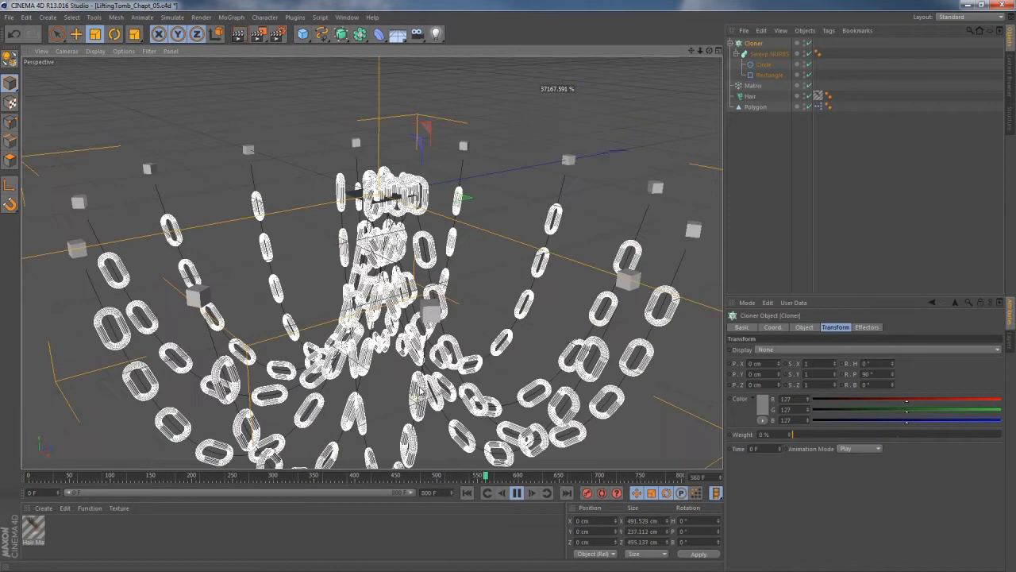
Set Count to 23, enable Smooth Rotation and End at 98%, then inspect the chains
left_click(804, 327)
left_click_drag(893, 430, 892, 425)
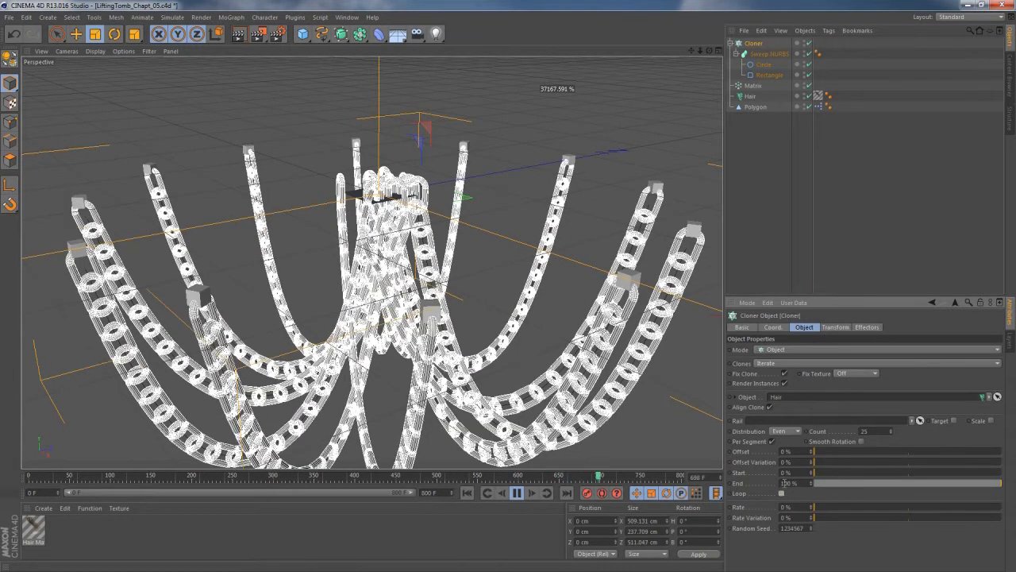
left_click(891, 434)
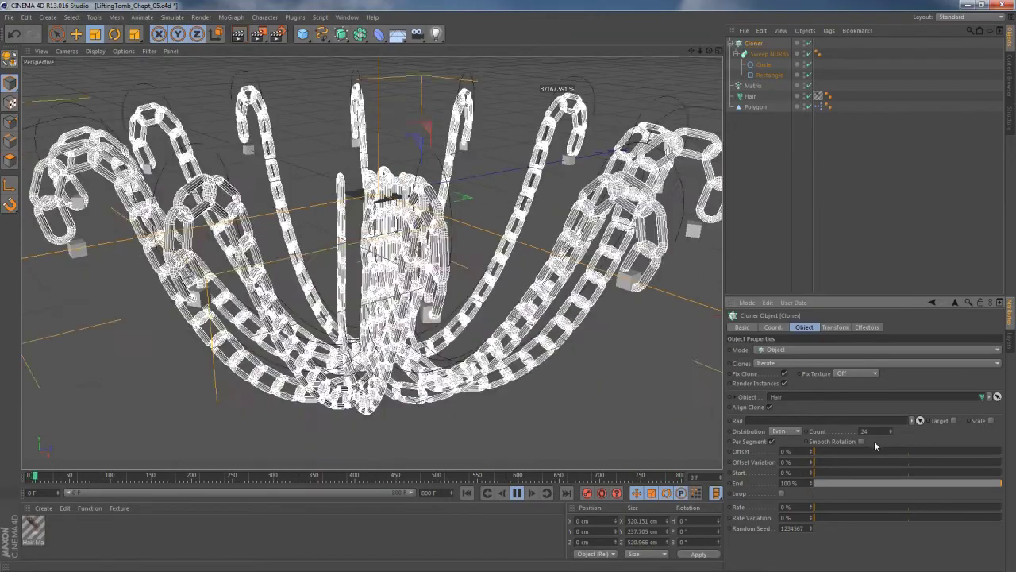
left_click(861, 441)
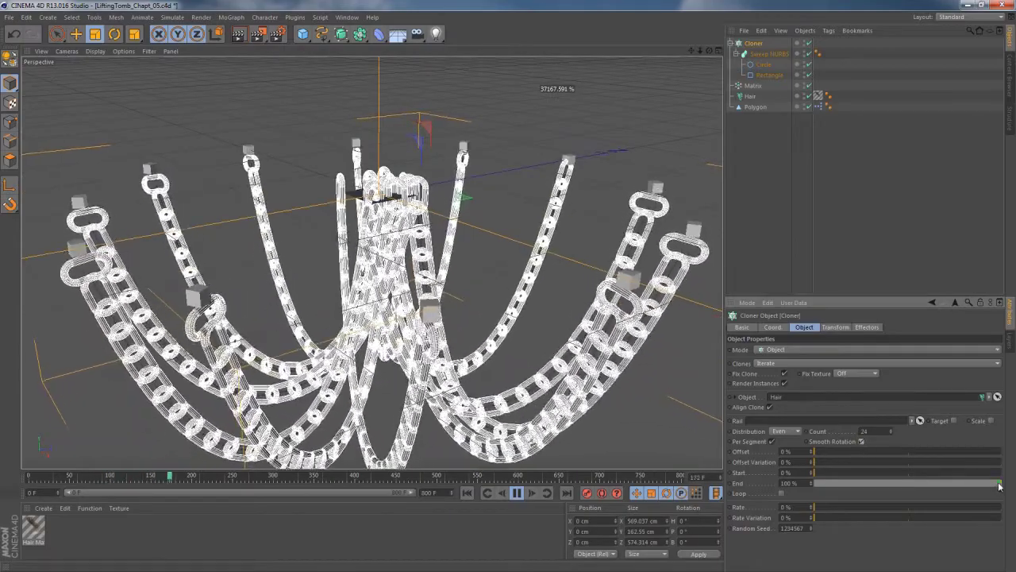
left_click_drag(995, 487, 999, 487)
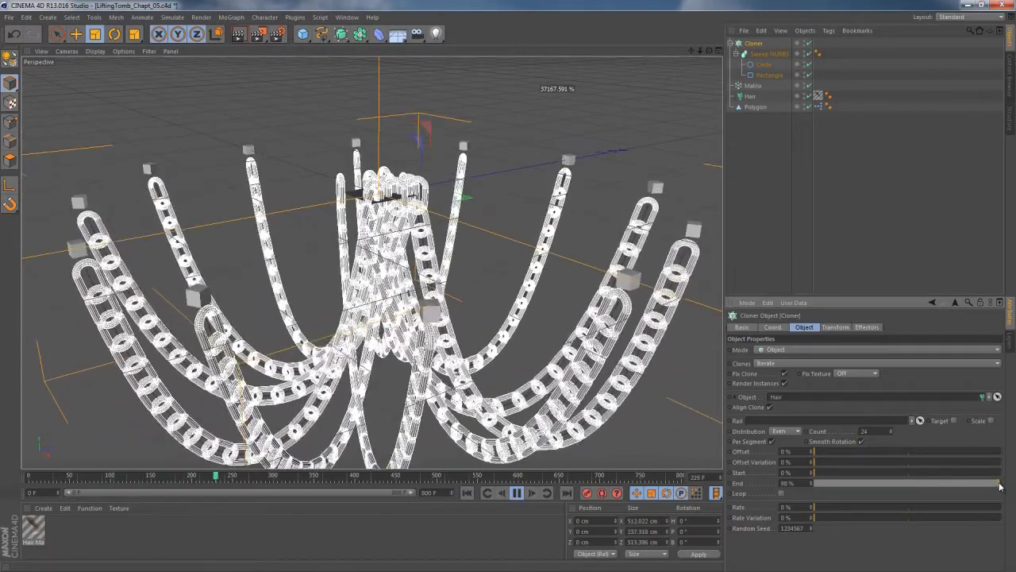
left_click(891, 433)
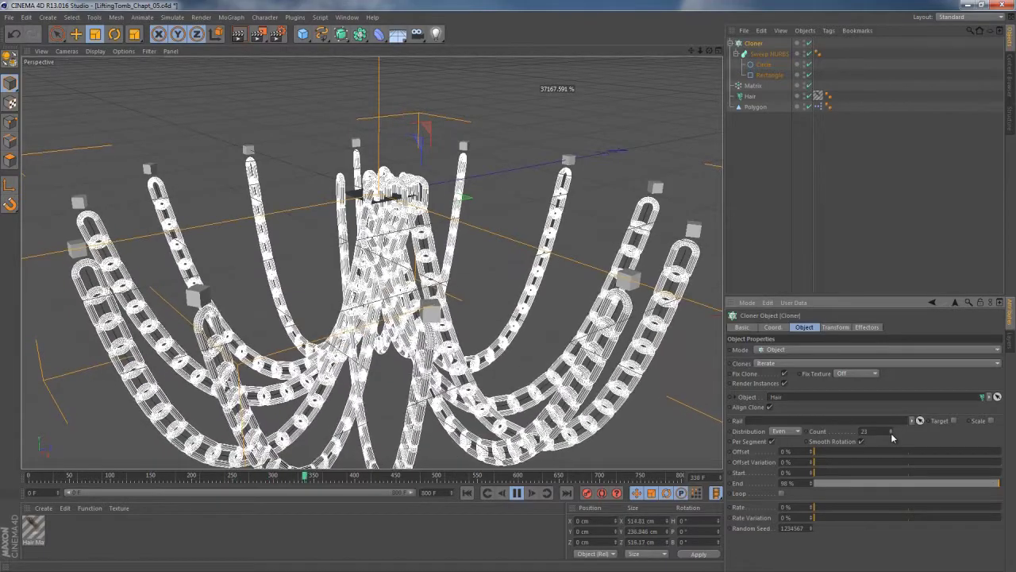
left_click_drag(635, 349, 547, 334, "alt")
right_click_drag(555, 119, 548, 94, "alt")
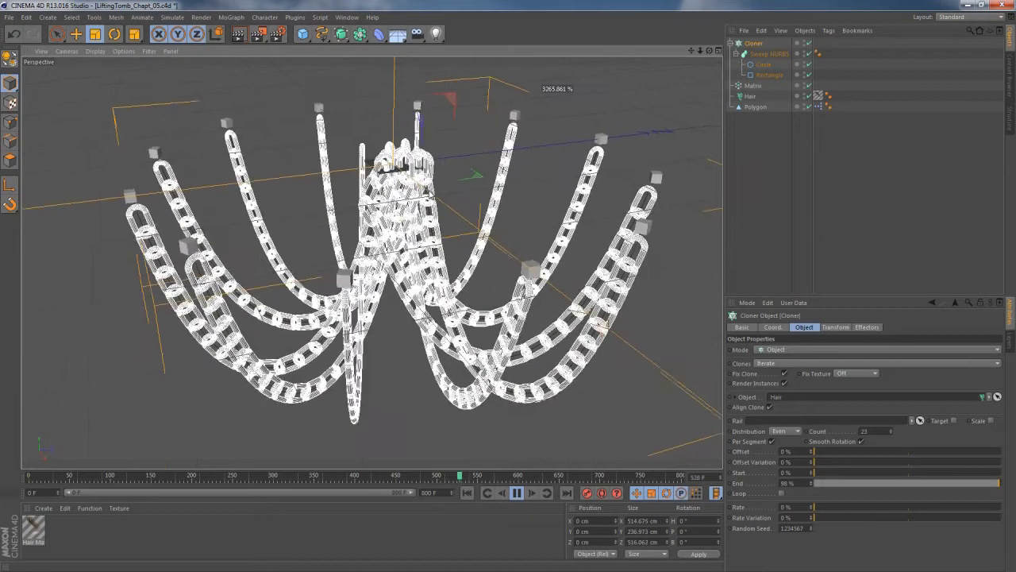
left_click(650, 325)
left_click_drag(388, 211, 331, 211, "alt")
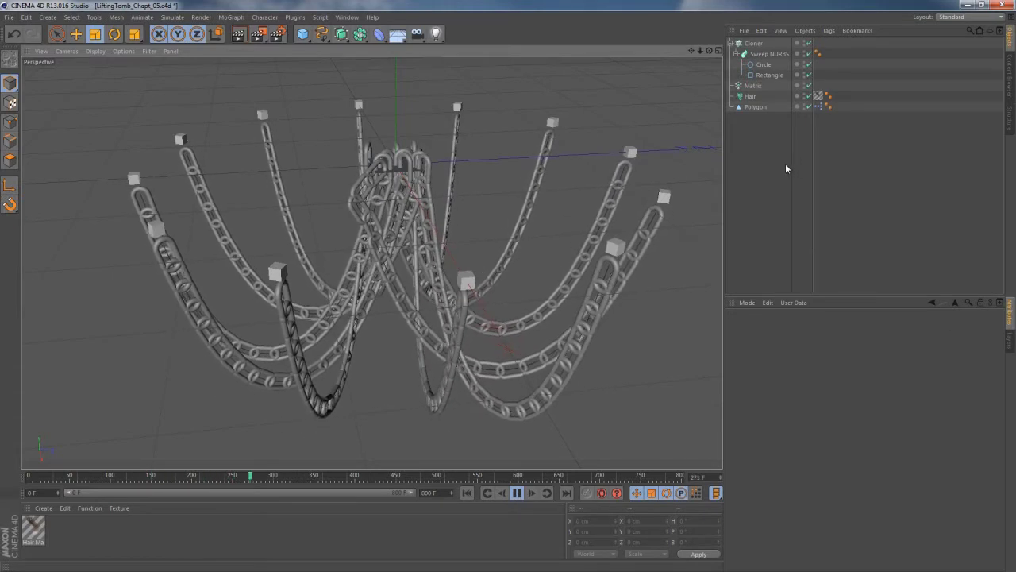
Check the Matrix coordinates, regrow the Hair guides, and reselect the Cloner
left_click(754, 43)
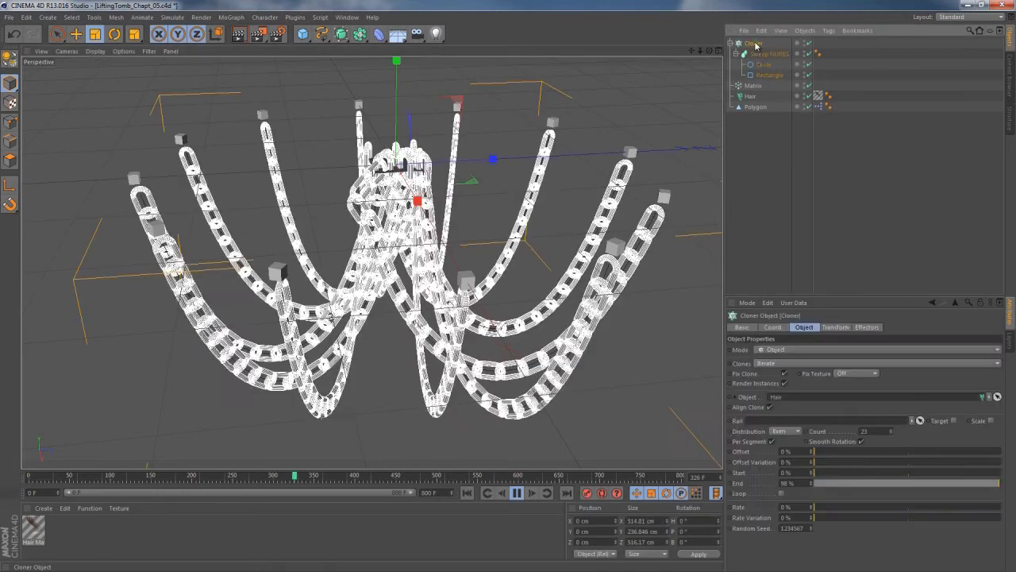
left_click(753, 86)
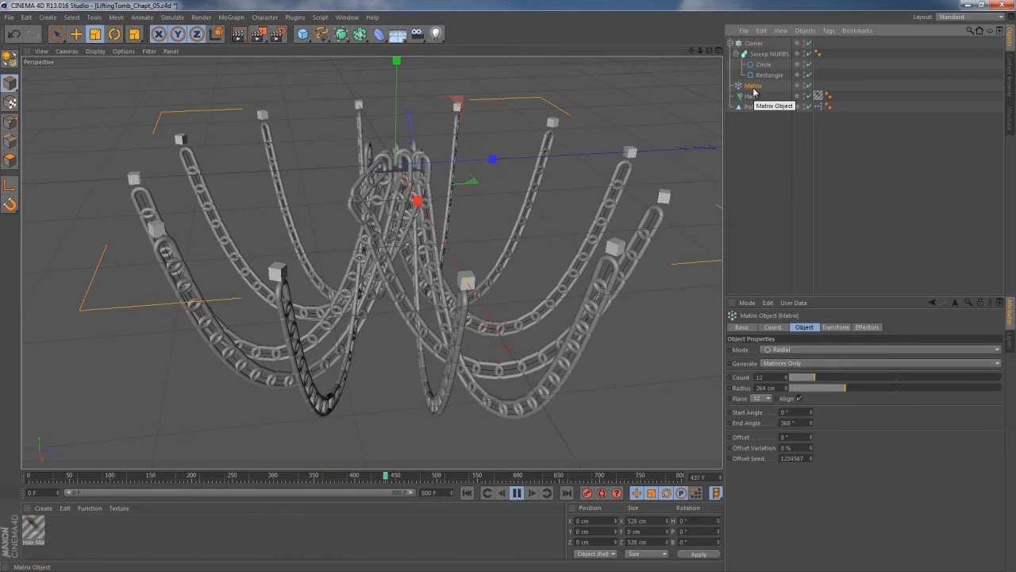
left_click(779, 327)
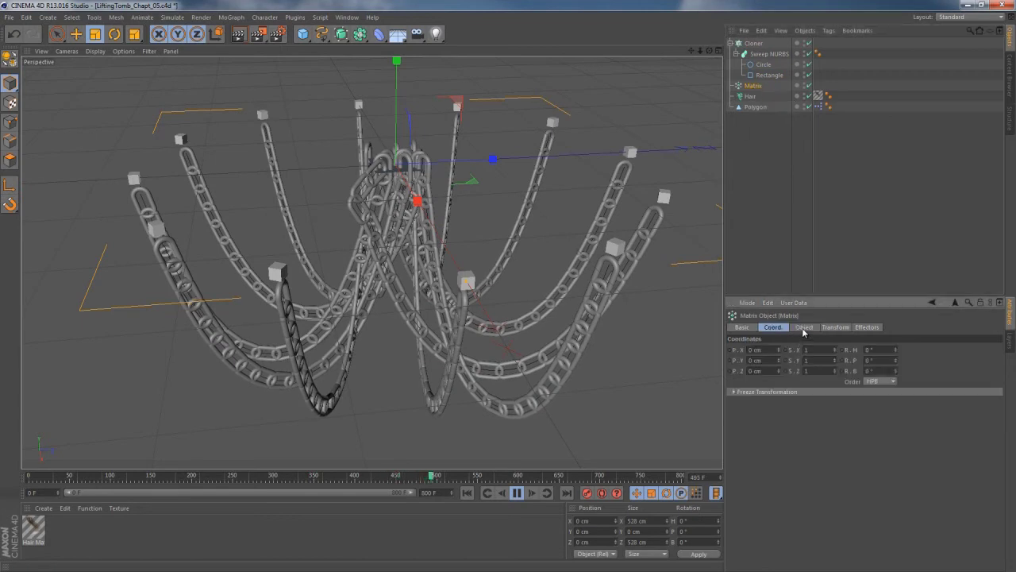
left_click(750, 96)
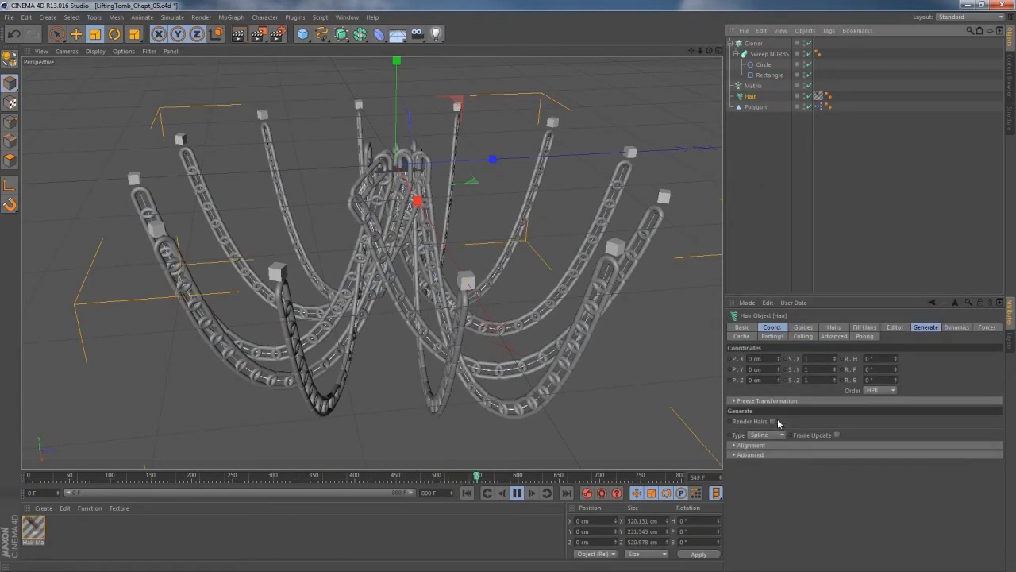
left_click(802, 328)
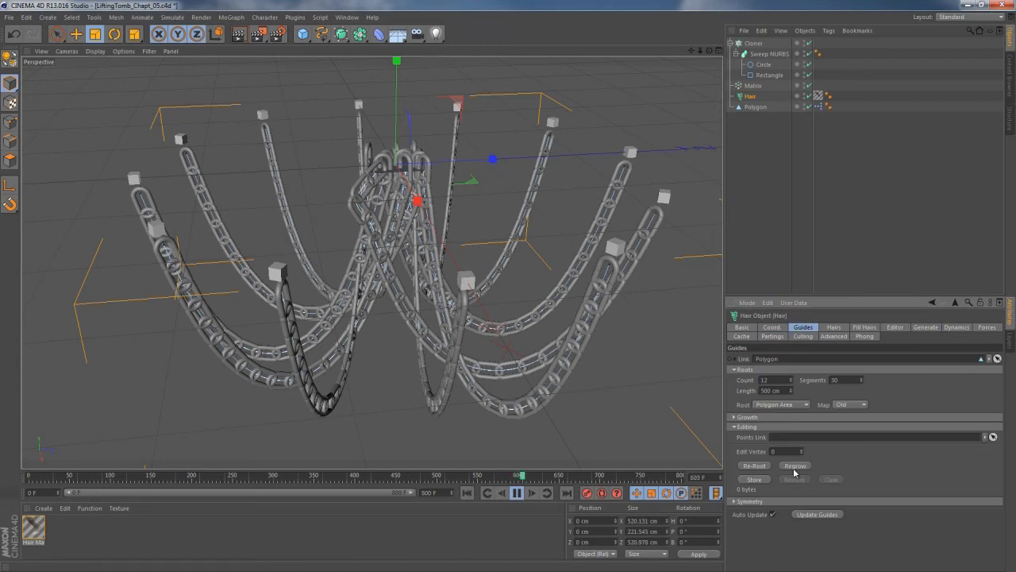
left_click(796, 467)
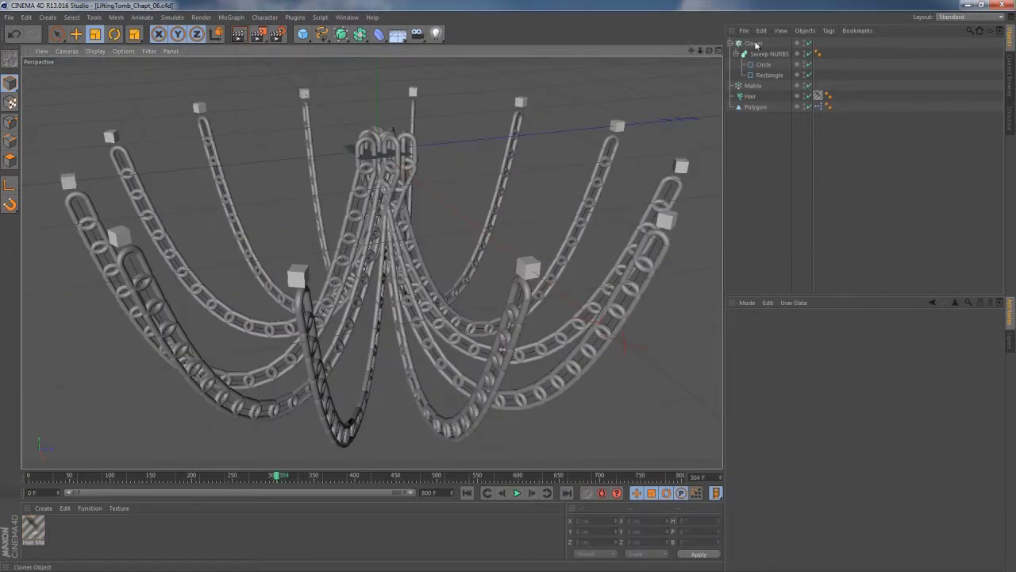
left_click(754, 44)
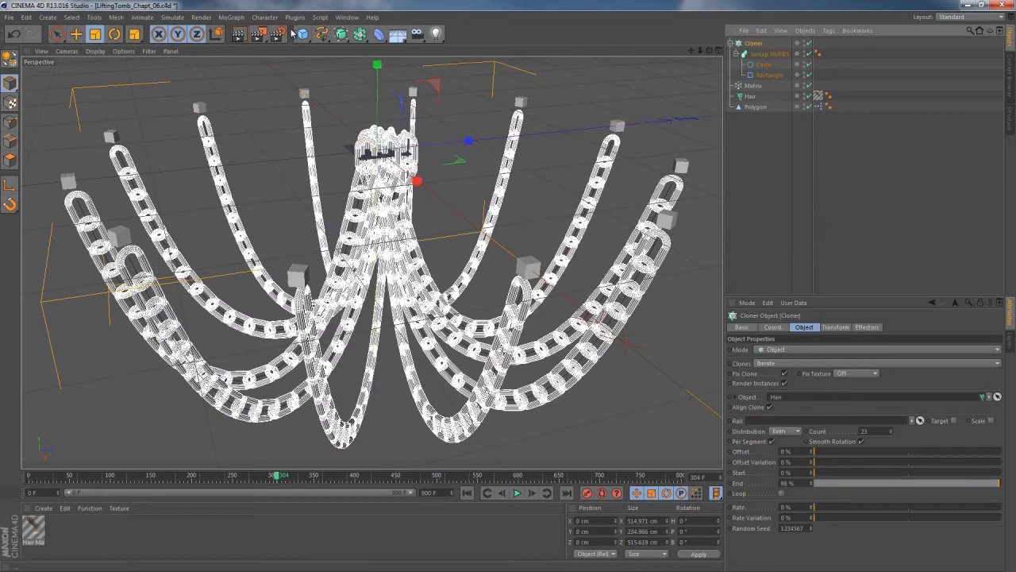
Add a Step effector to the Cloner and confirm it is applied
left_click(231, 17)
mouse_move(262, 33)
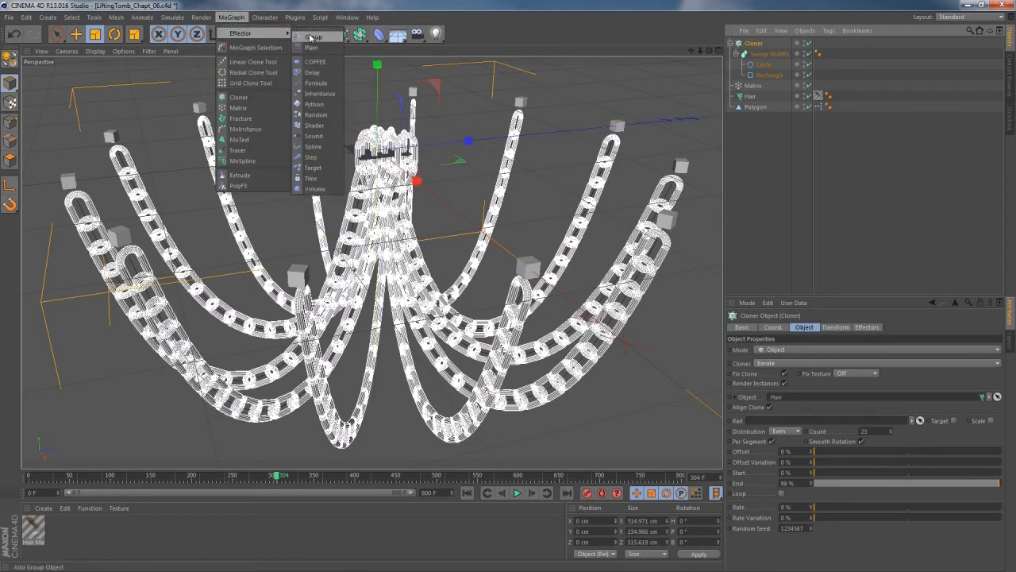
left_click(312, 157)
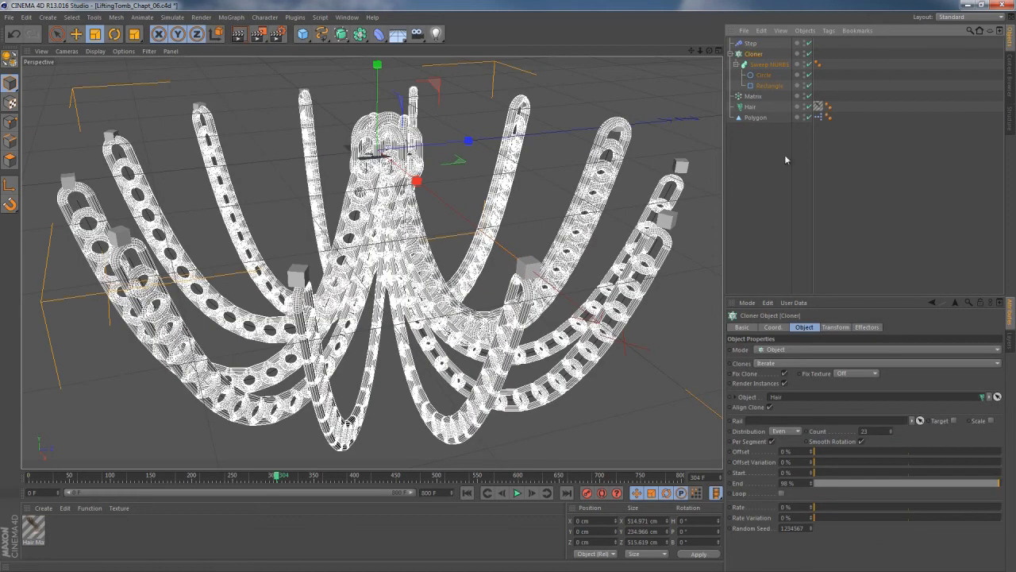
left_click(880, 328)
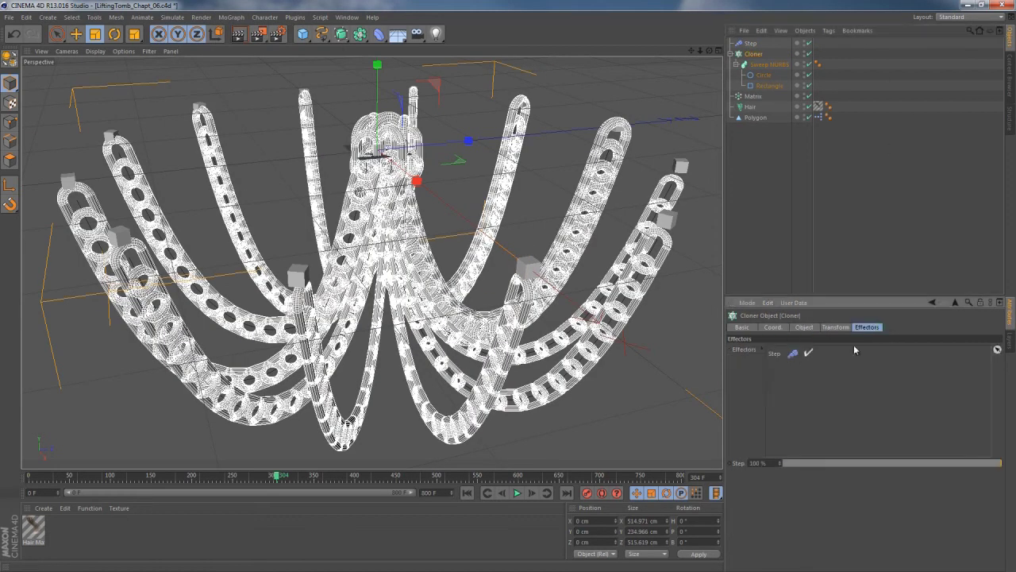
left_click(804, 327)
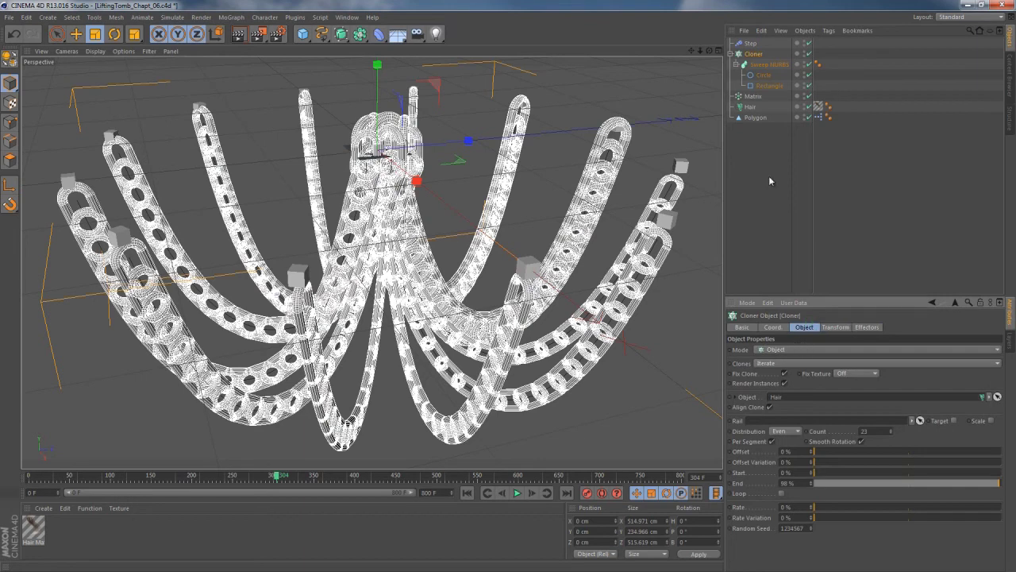
Reset the Step spline to linear, turn off Scale and enable Rotation
left_click(750, 44)
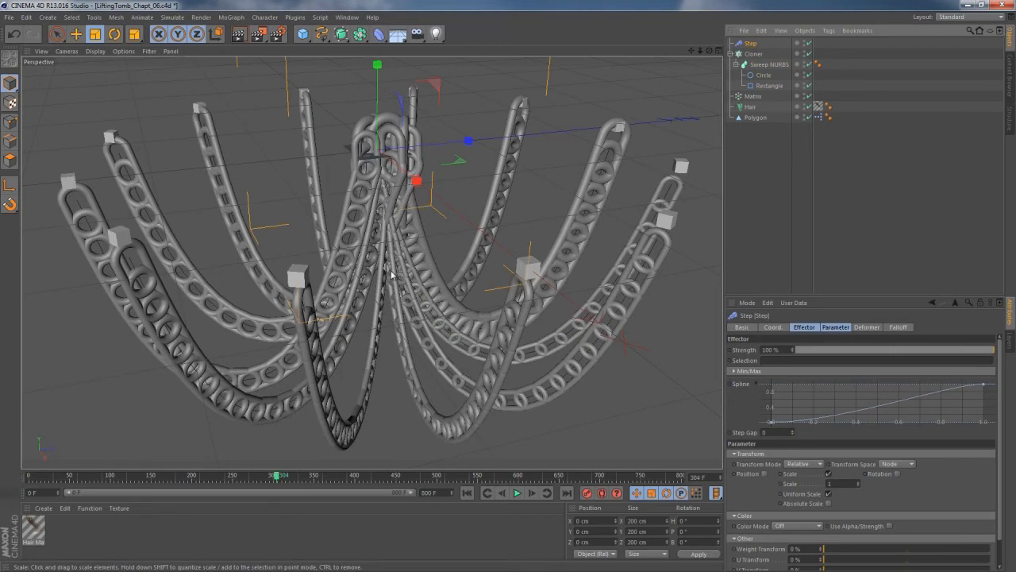
left_click_drag(413, 347, 508, 341, "alt")
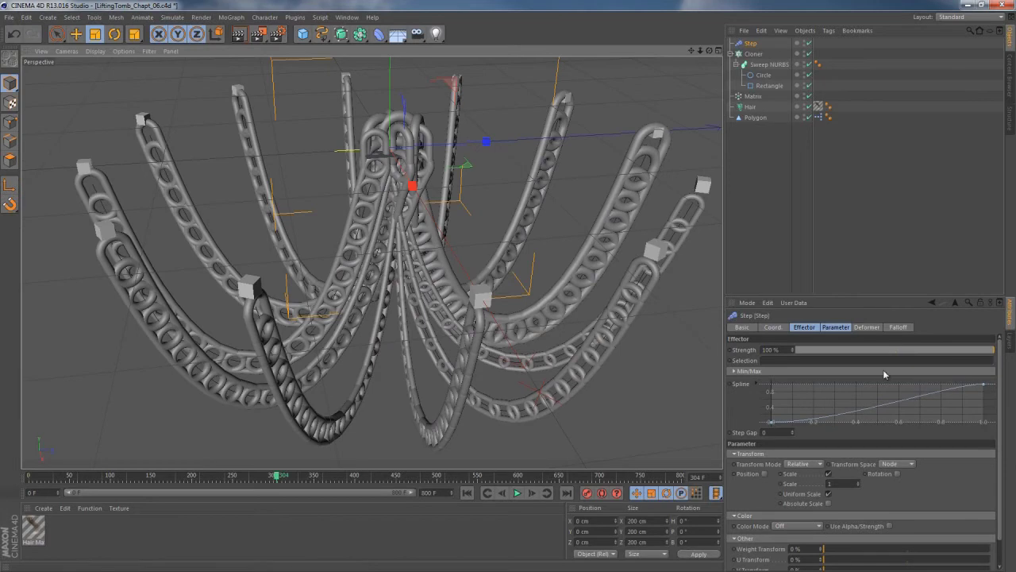
right_click(797, 397)
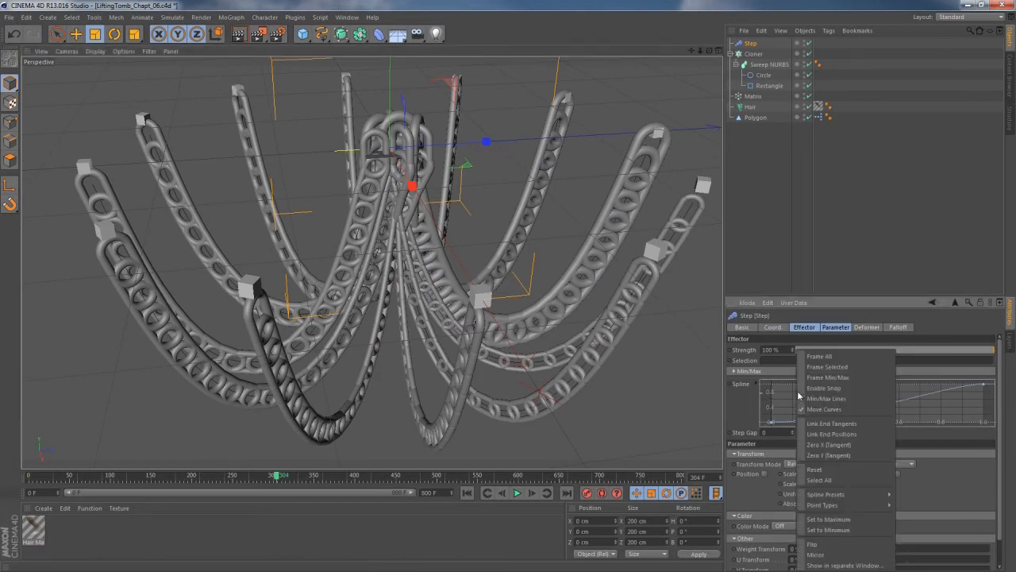
left_click(837, 470)
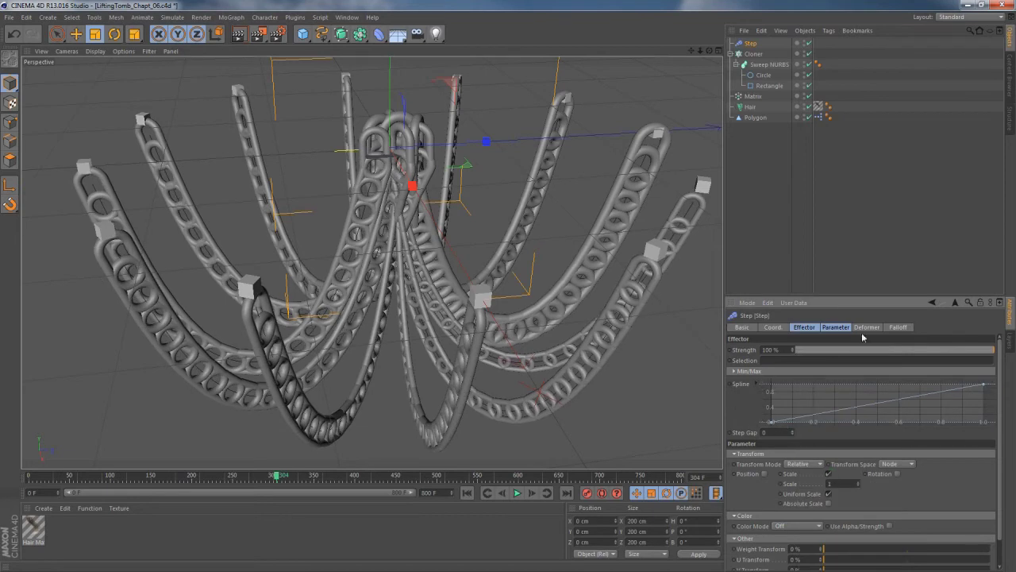
left_click(835, 327)
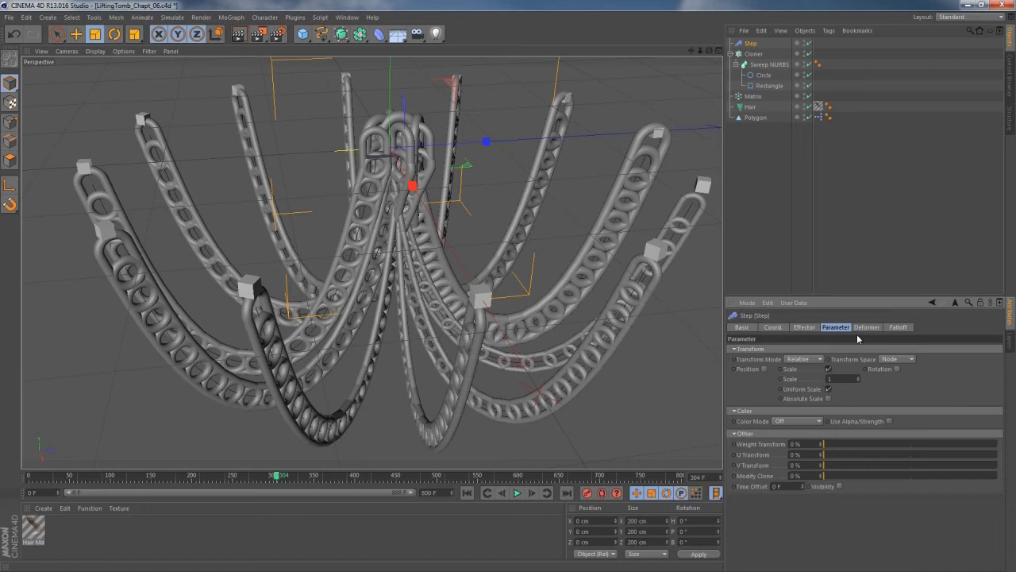
left_click(829, 369)
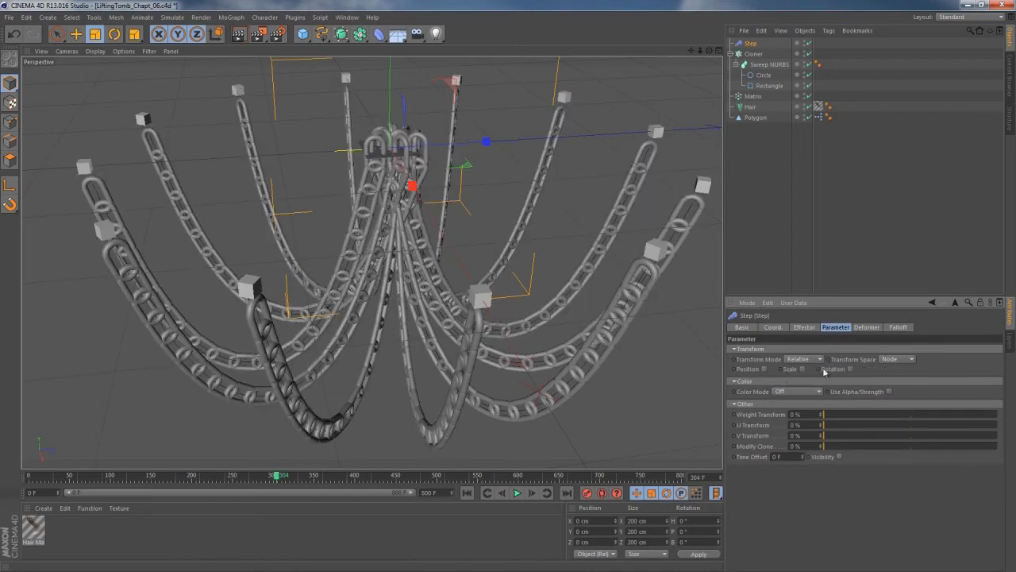
left_click(850, 369)
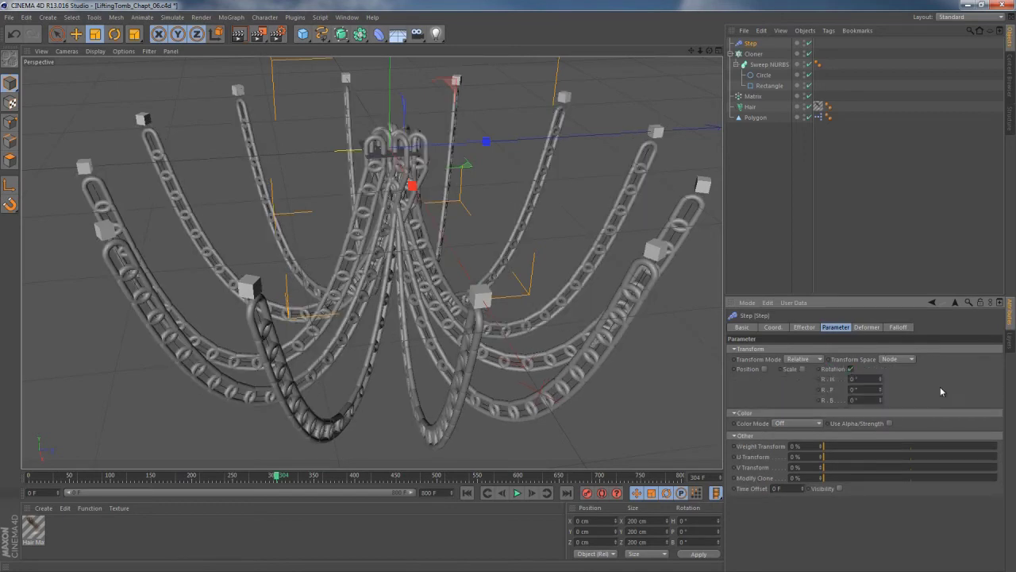
Try a bank rotation, undo it, and set the Step heading to 15000°
left_click_drag(880, 402, 881, 380)
key("ctrl+z")
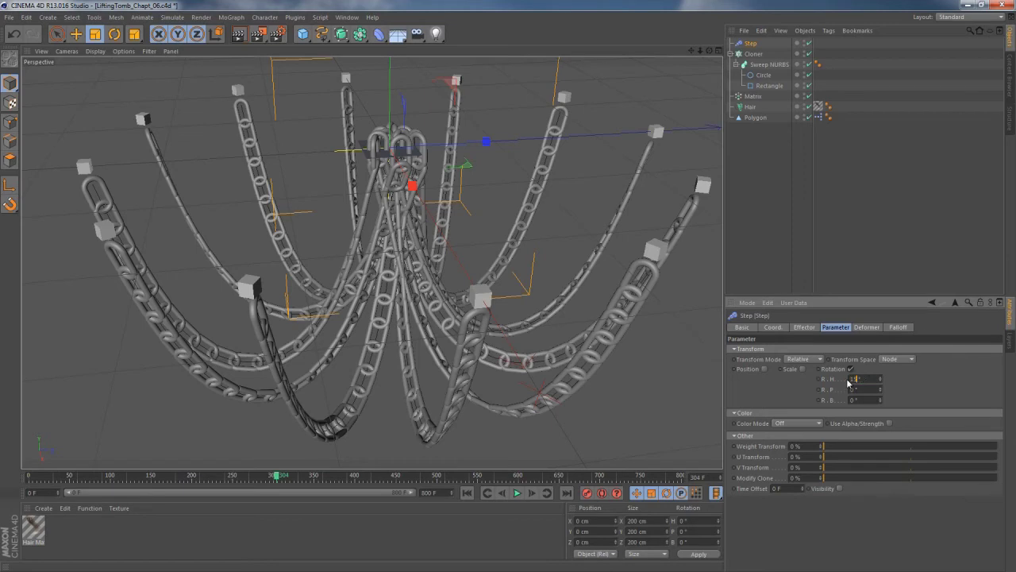
key("Return")
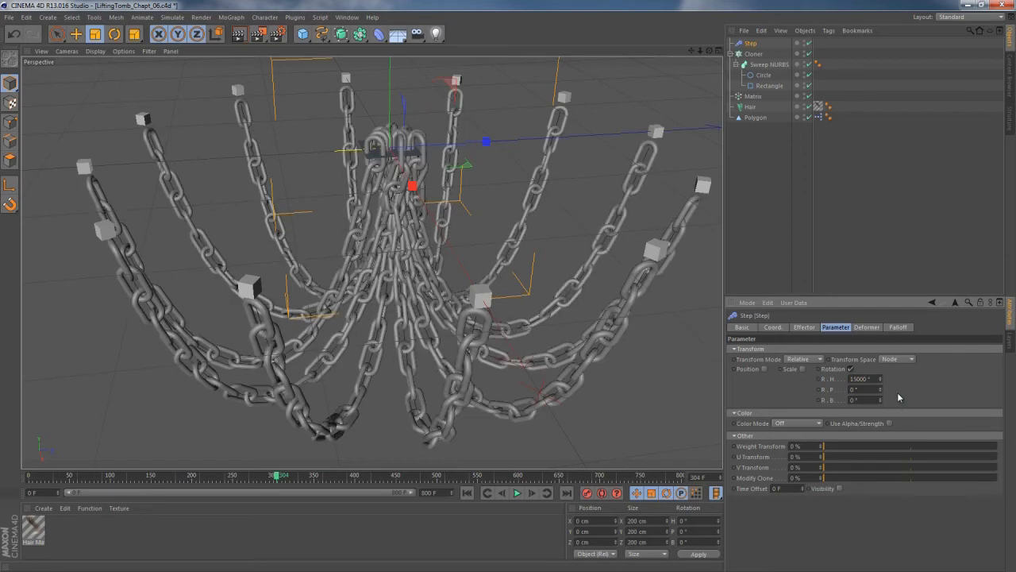
left_click_drag(469, 376, 450, 433, "alt")
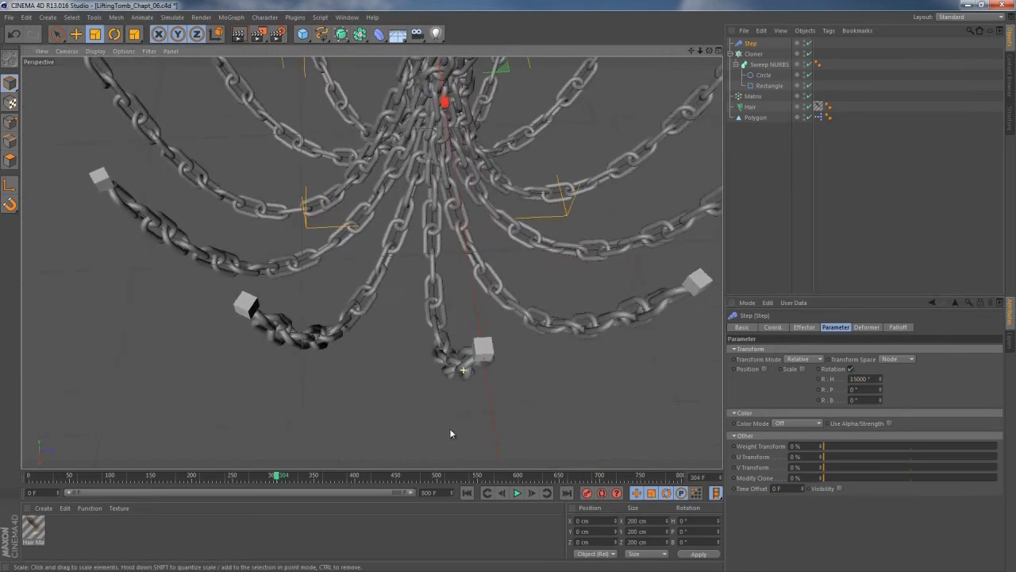
Raise the Step heading rotation to 22000° and inspect the twisted chains
left_click(868, 379)
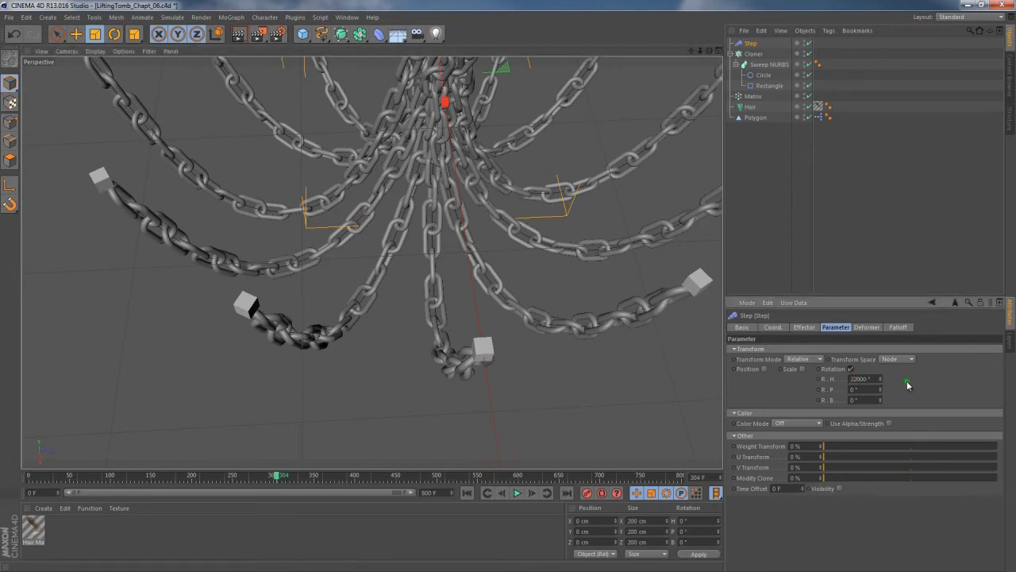
type("22000")
key("Return")
left_click_drag(483, 361, 524, 326, "alt")
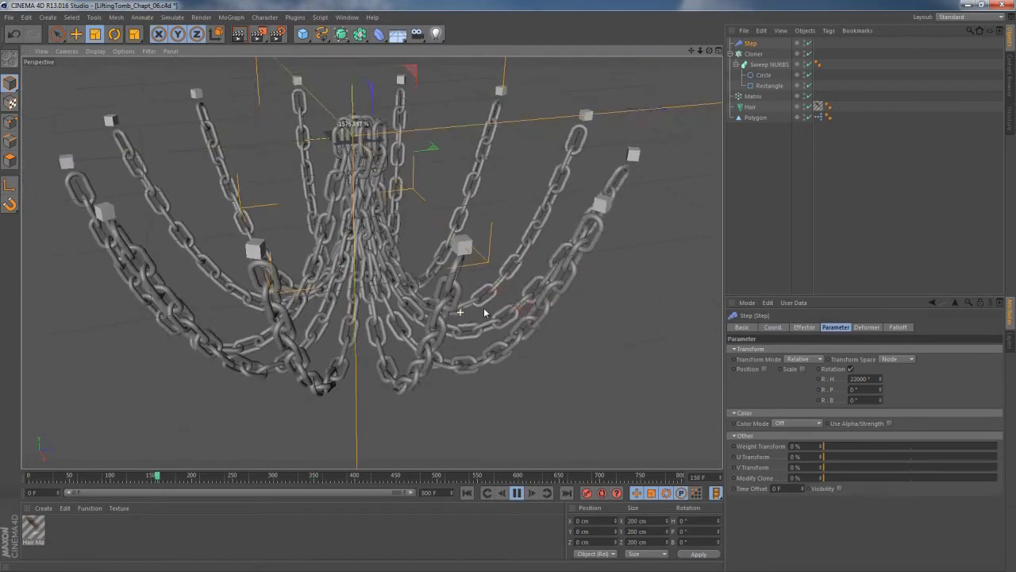
scroll(606, 298, "up", 10)
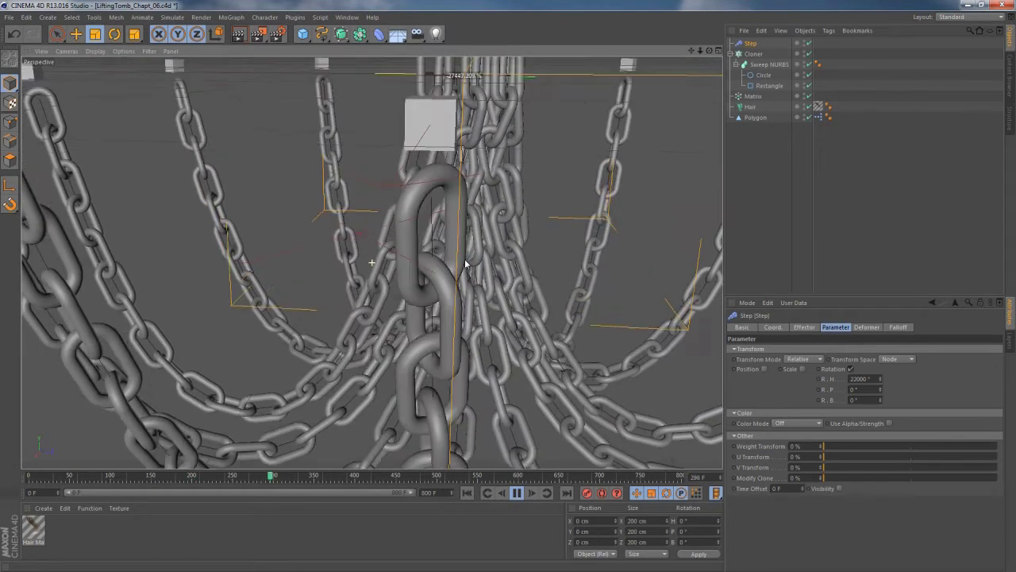
scroll(466, 264, "down", 10)
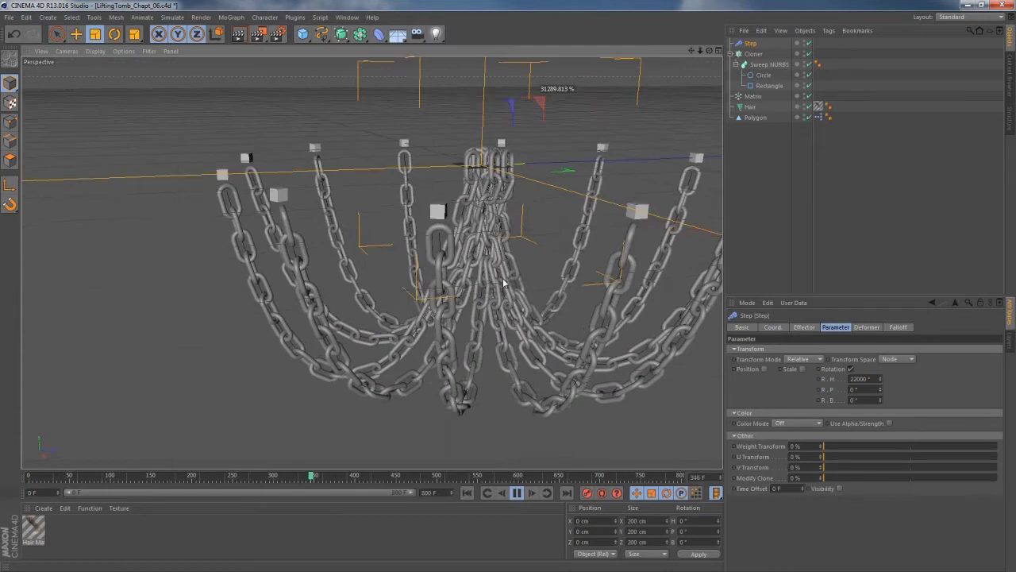
scroll(432, 202, "up", 5)
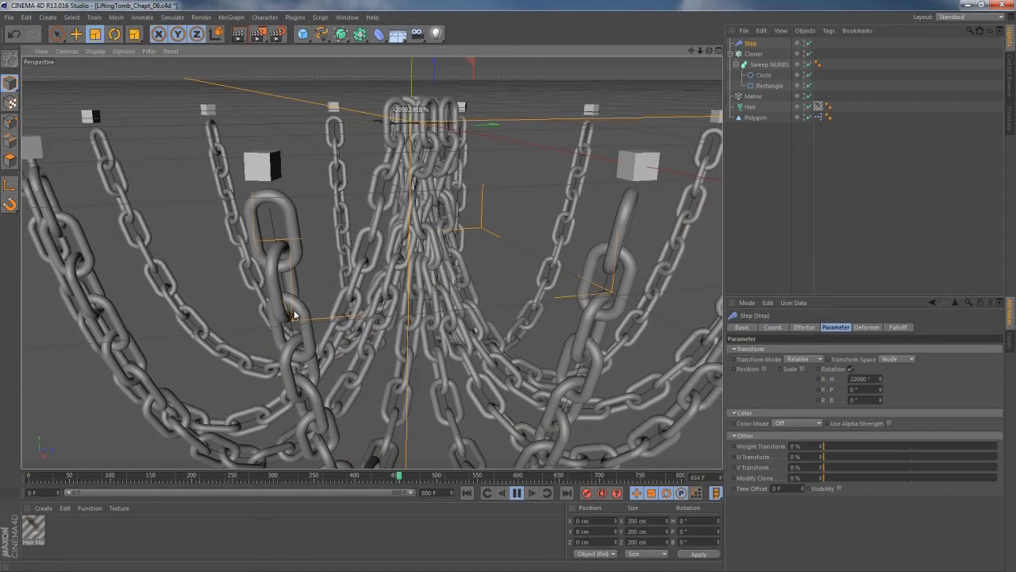
Raise the Cloner Count from 23 to 26 and inspect the denser chains from a low angle
left_click(758, 64)
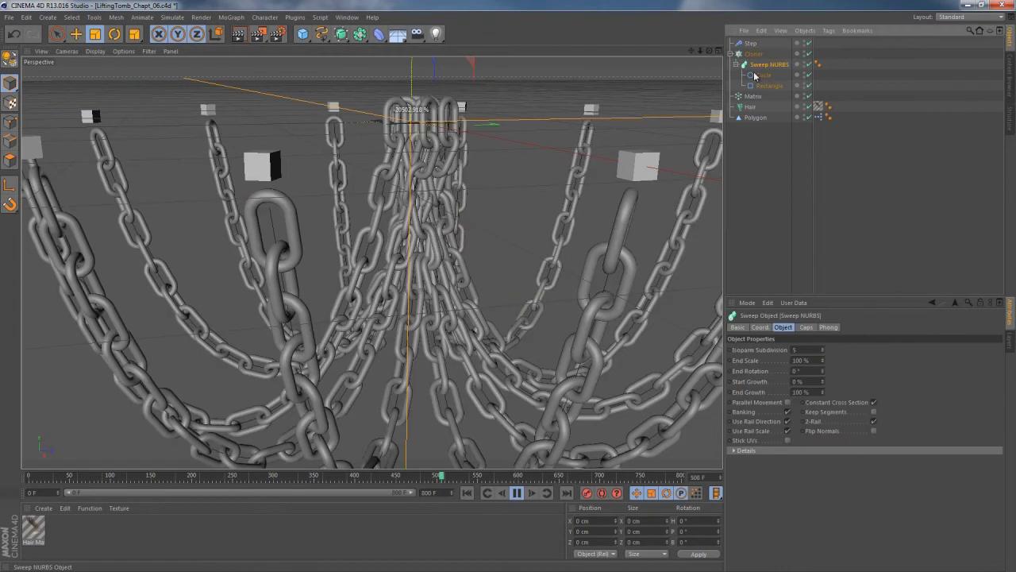
key("t")
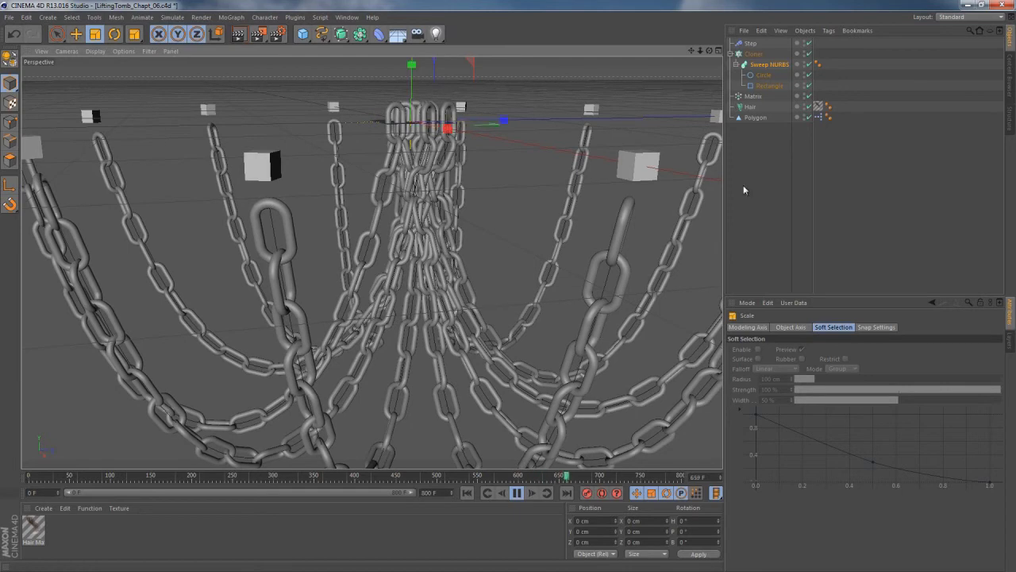
left_click(751, 55)
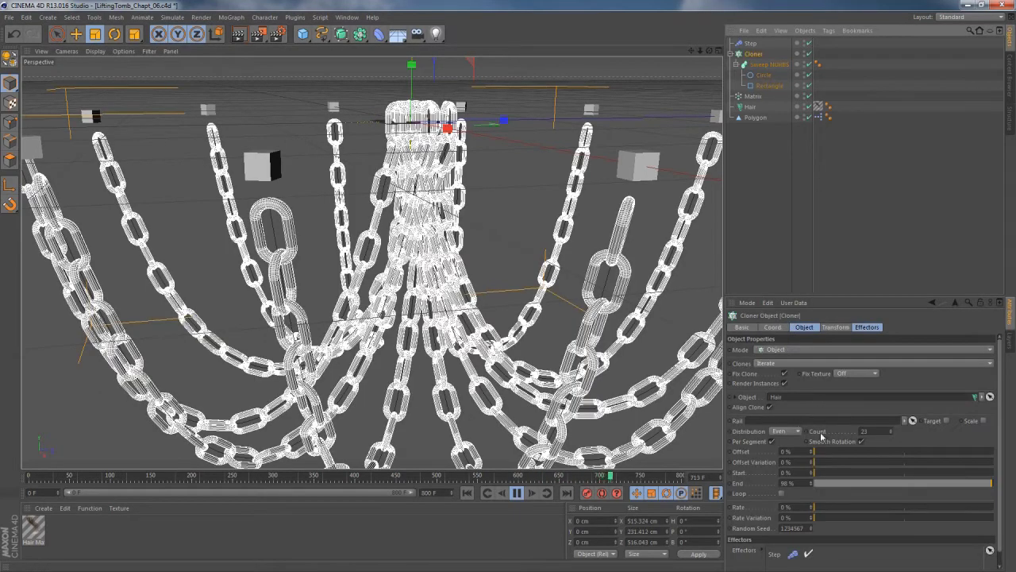
left_click(891, 430)
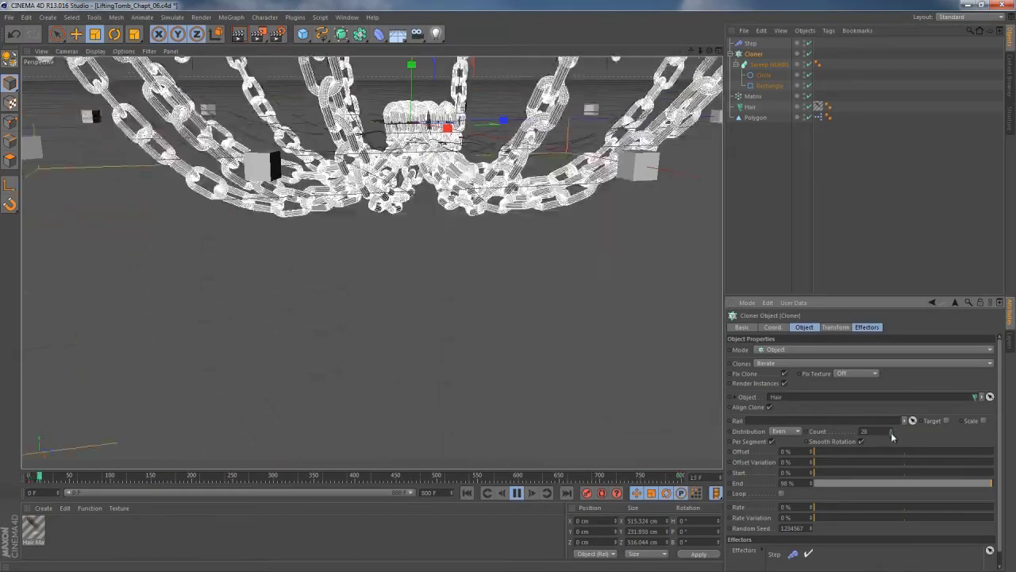
left_click(891, 435)
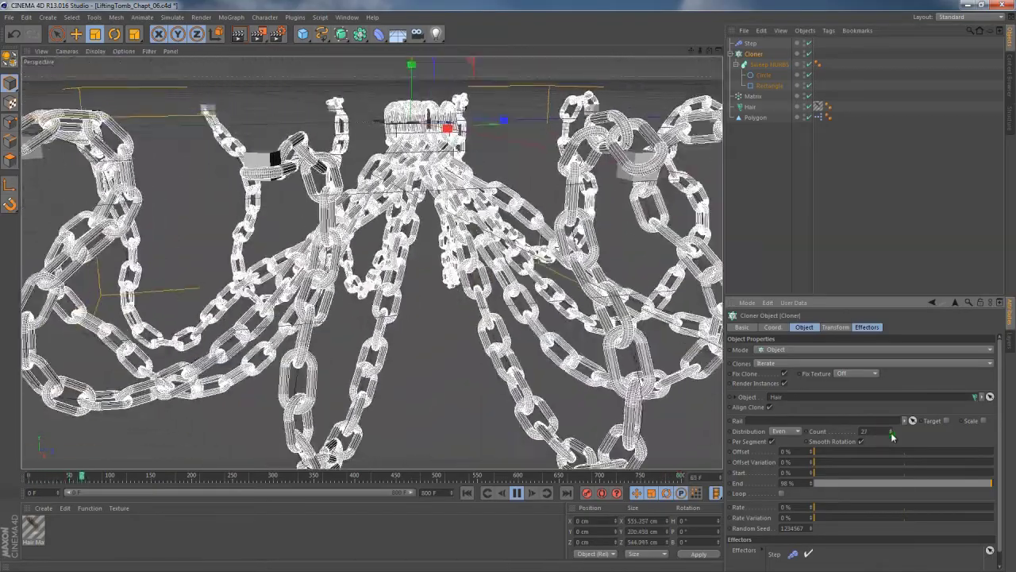
left_click(891, 435)
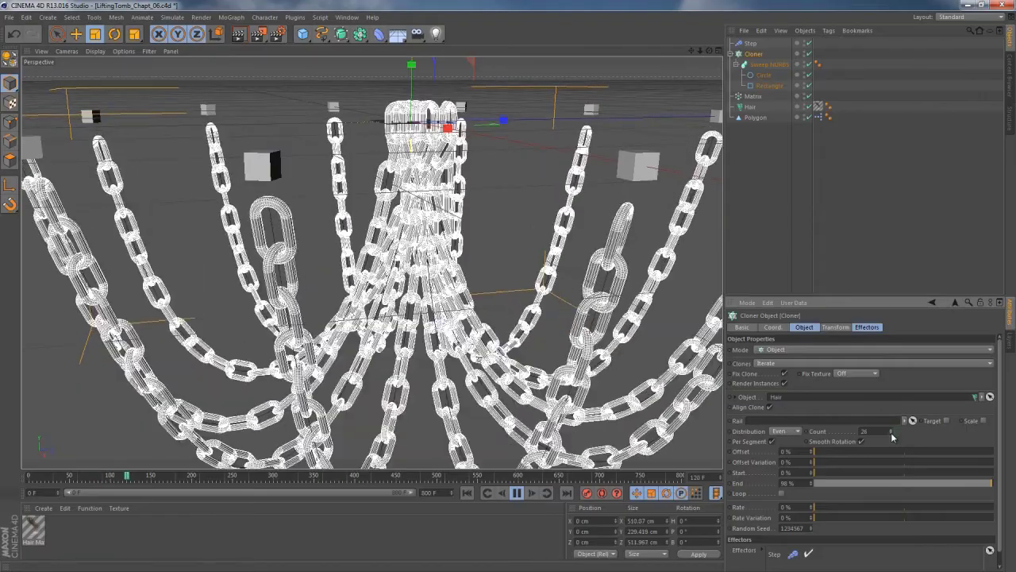
left_click_drag(175, 262, 222, 231, "alt")
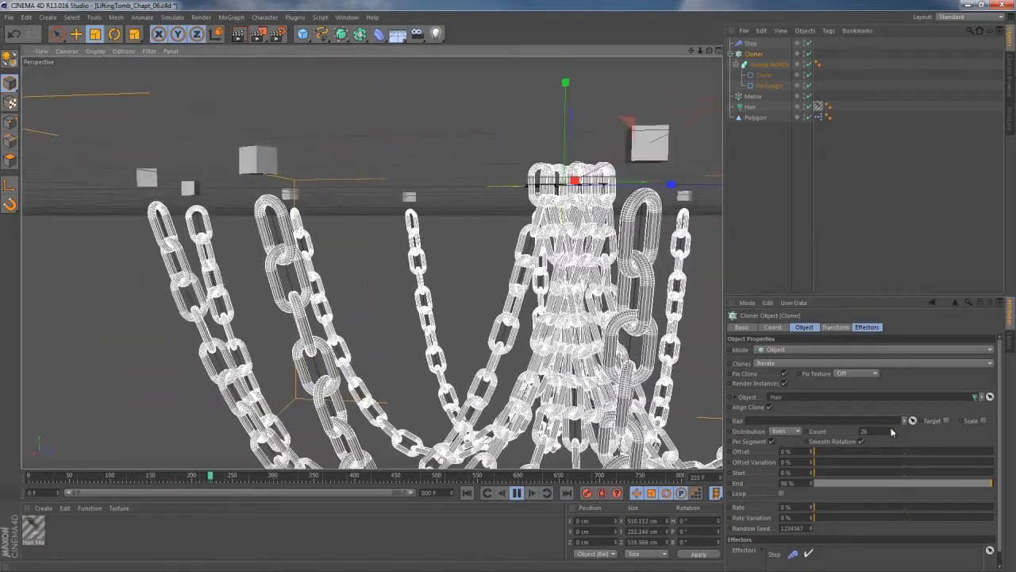
left_click(773, 228)
left_click_drag(572, 309, 462, 256, "alt")
scroll(500, 246, "down", 5)
right_click_drag(470, 273, 513, 263, "alt")
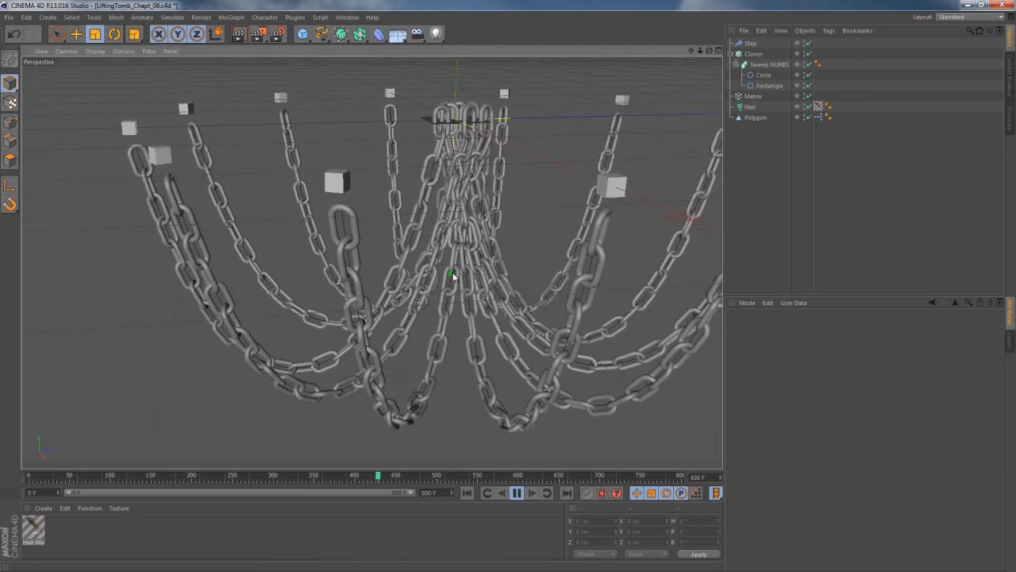
left_click_drag(451, 275, 467, 251, "alt")
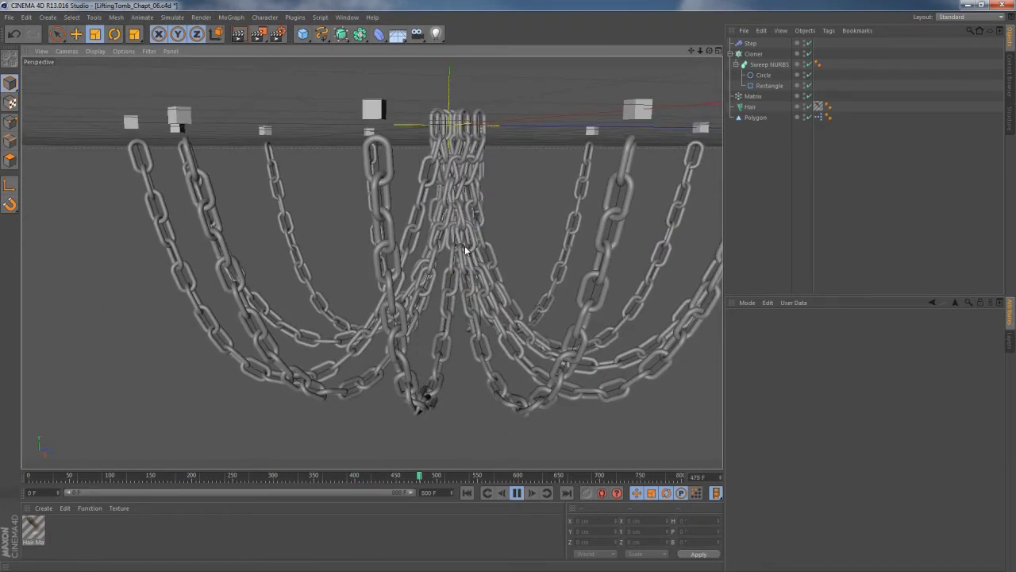
Play the animation and frame the whole chain fan
left_click(516, 493)
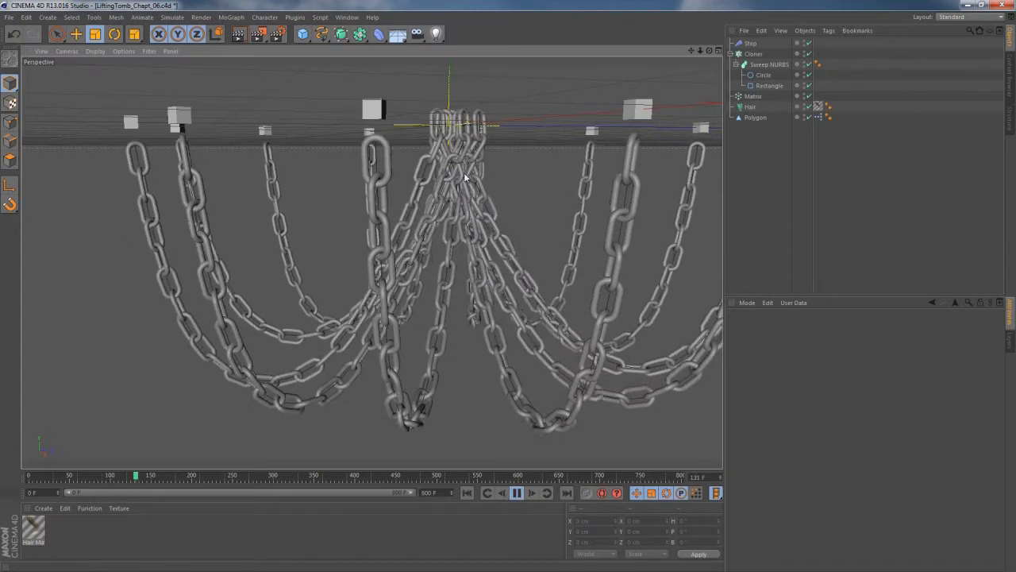
scroll(470, 238, "down", 5)
middle_click_drag(445, 236, 422, 261, "alt")
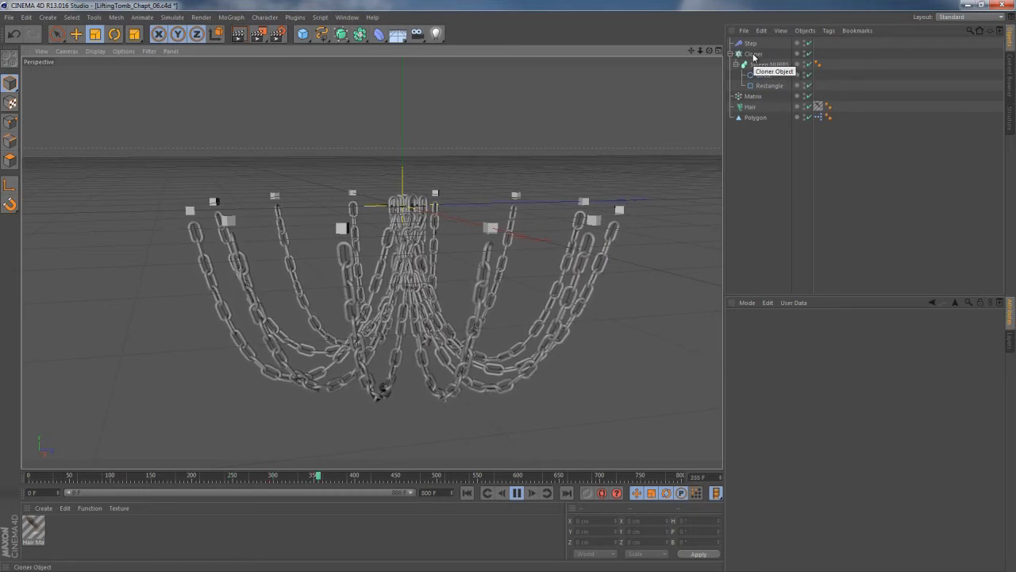
Widen the Matrix radius to 373 cm and raise it to 34.22 cm on Y
left_click(753, 96)
left_click_drag(846, 390, 869, 388)
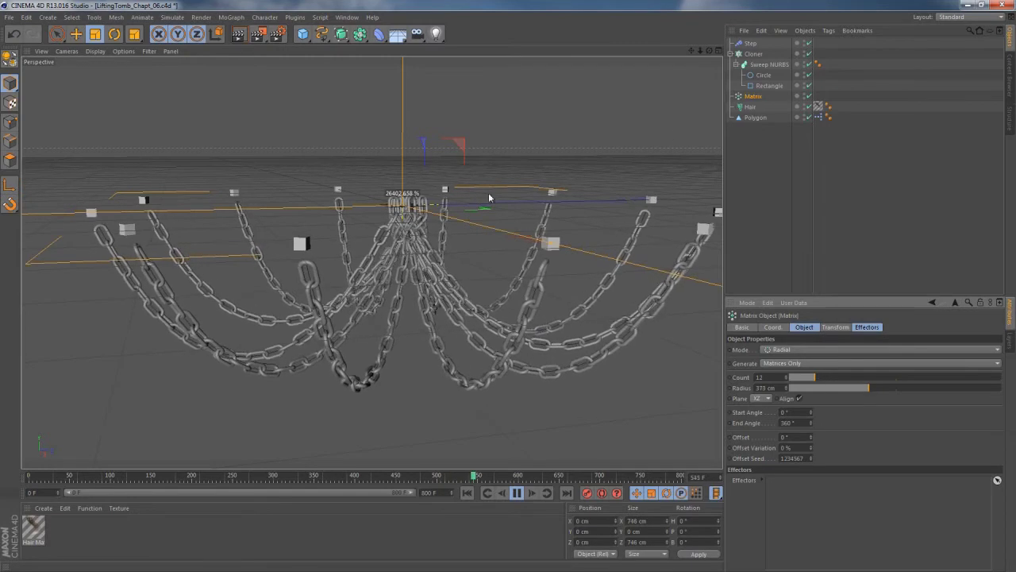
key("e")
left_click_drag(403, 104, 404, 84)
left_click_drag(410, 235, 476, 244, "alt")
scroll(481, 249, "up", 3)
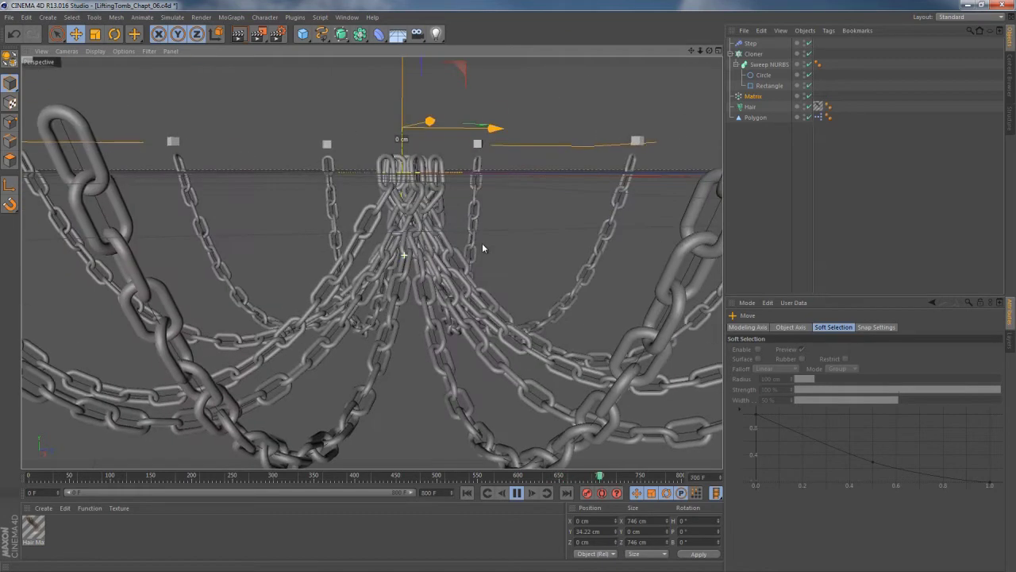
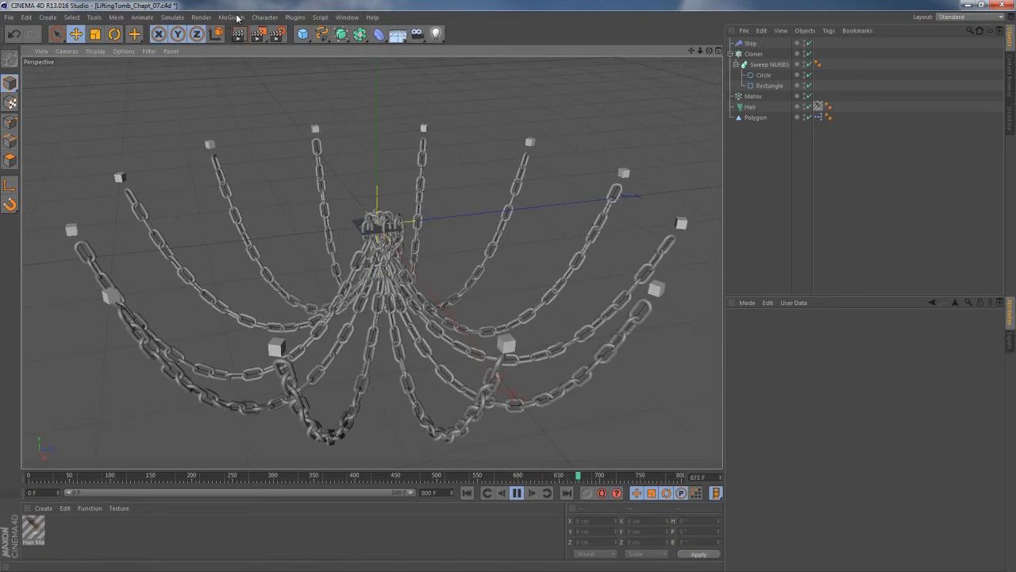
Add a Random effector to the selected Matrix object's clones from MoGraph > Effector
left_click(752, 96)
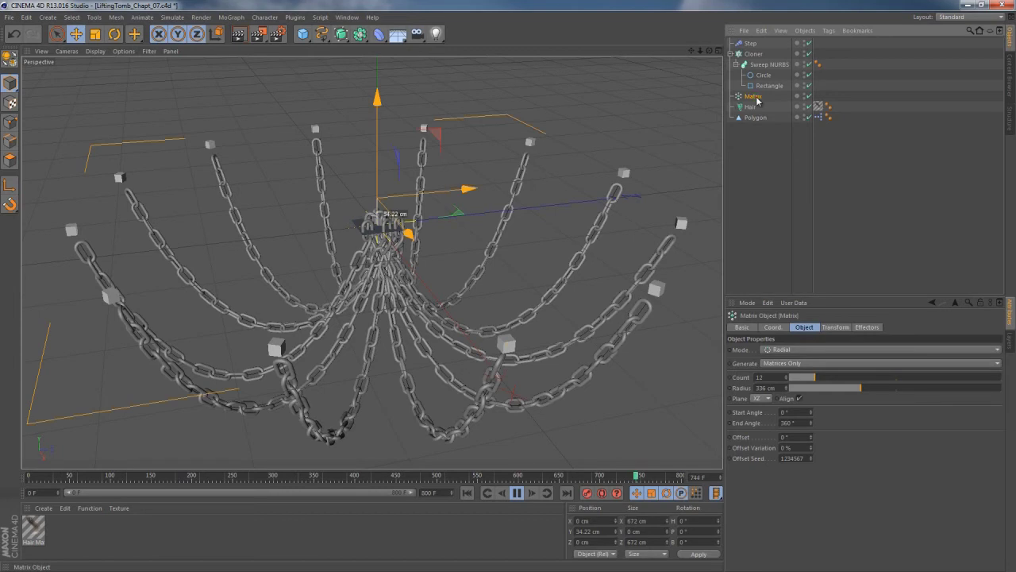
left_click(222, 17)
mouse_move(278, 37)
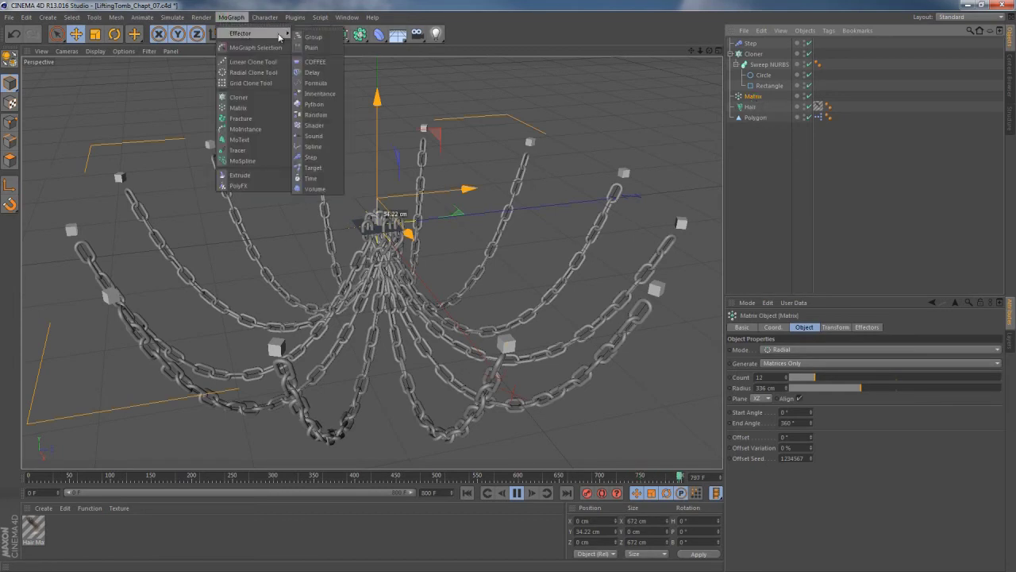
left_click(315, 116)
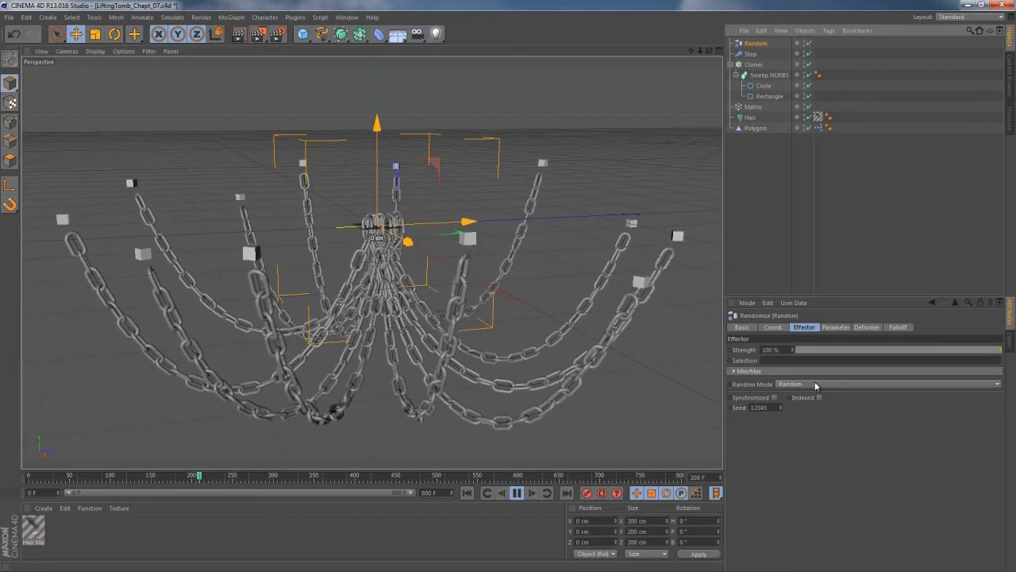
Set the Random effector's P.Z position offset to 0 cm
left_click(837, 327)
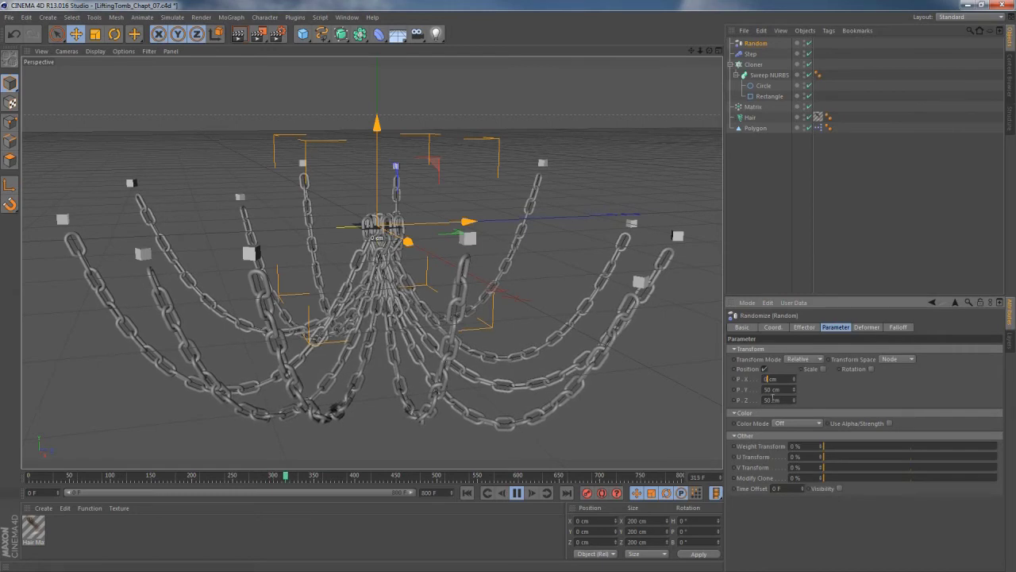
double_click(771, 399)
type("0")
key("Return")
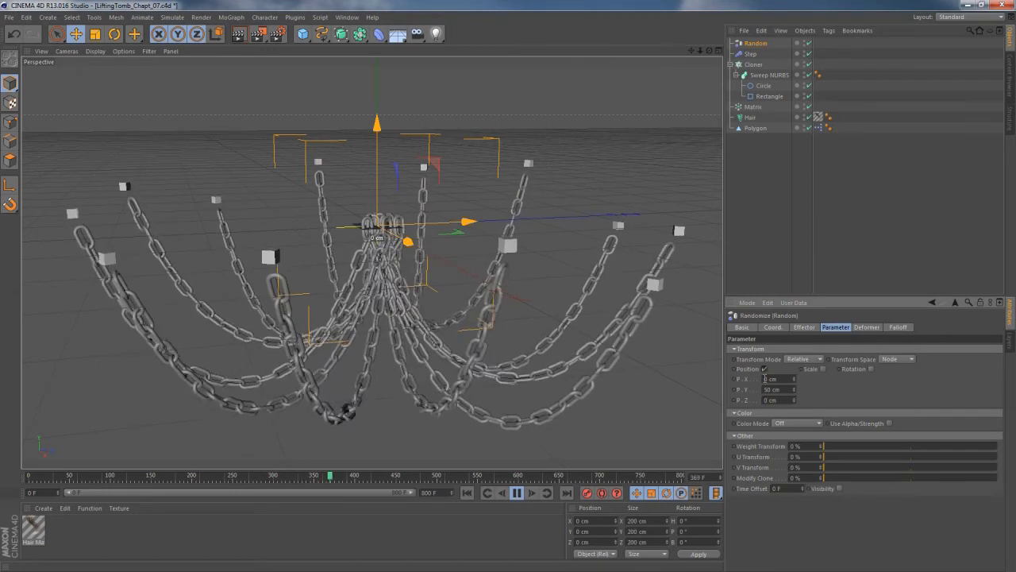
Switch the Random Mode to Noise with 20% animation speed
left_click(804, 327)
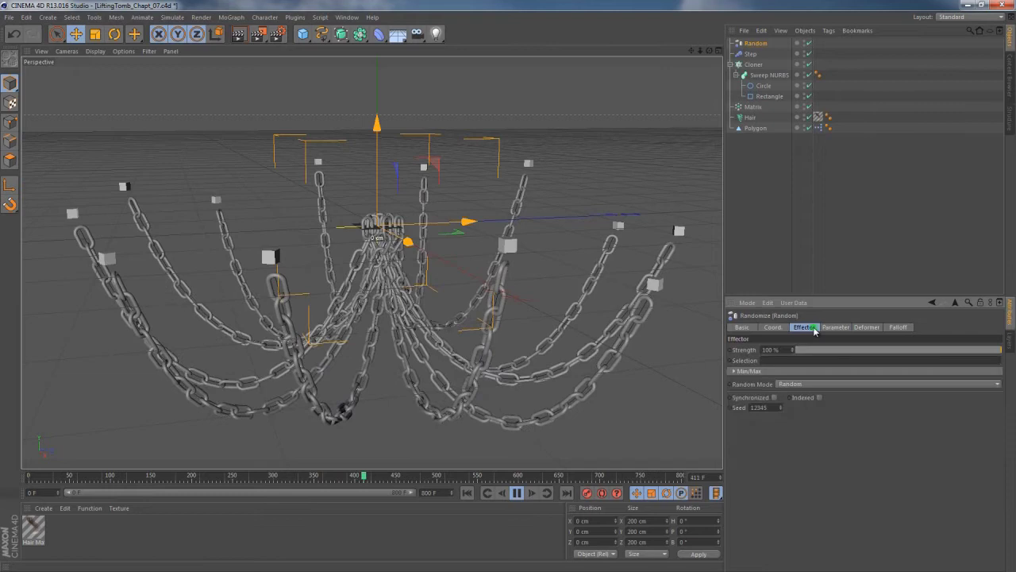
left_click(841, 383)
left_click(831, 404)
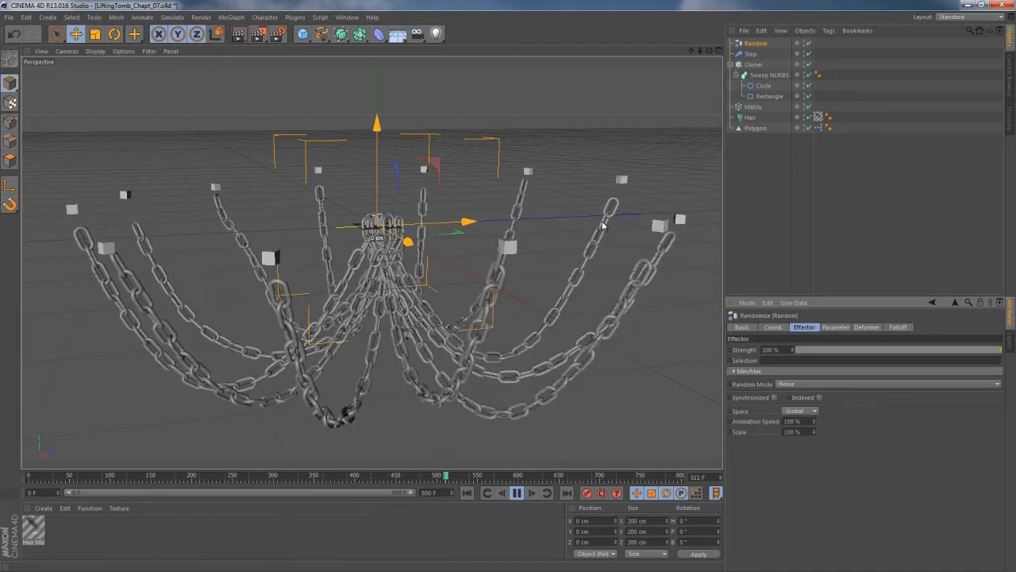
left_click(778, 422)
type("20")
key("Return")
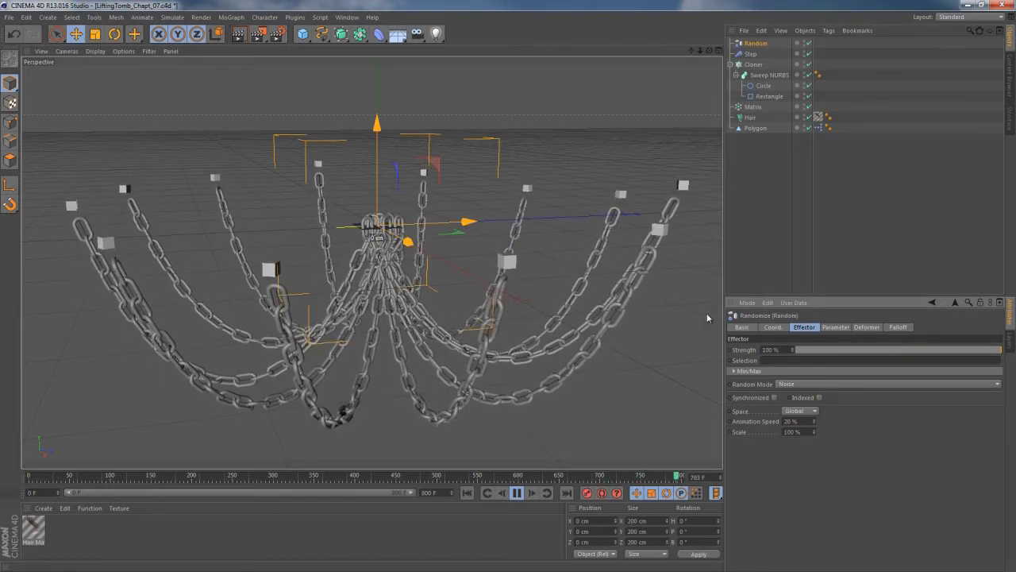
Adjust the Random effector's strength to about 55%
left_click(835, 326)
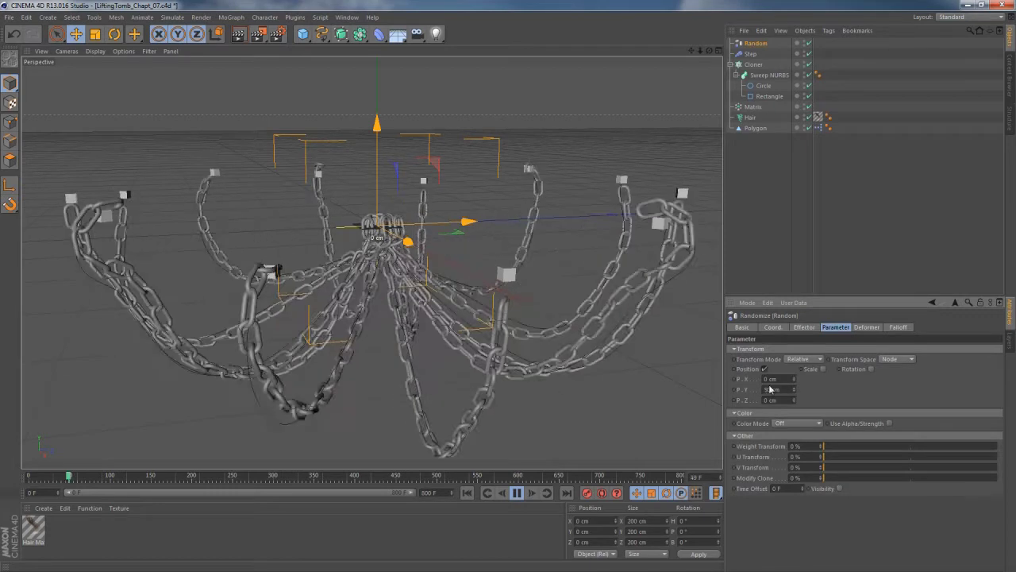
left_click(804, 326)
left_click_drag(957, 349, 950, 350)
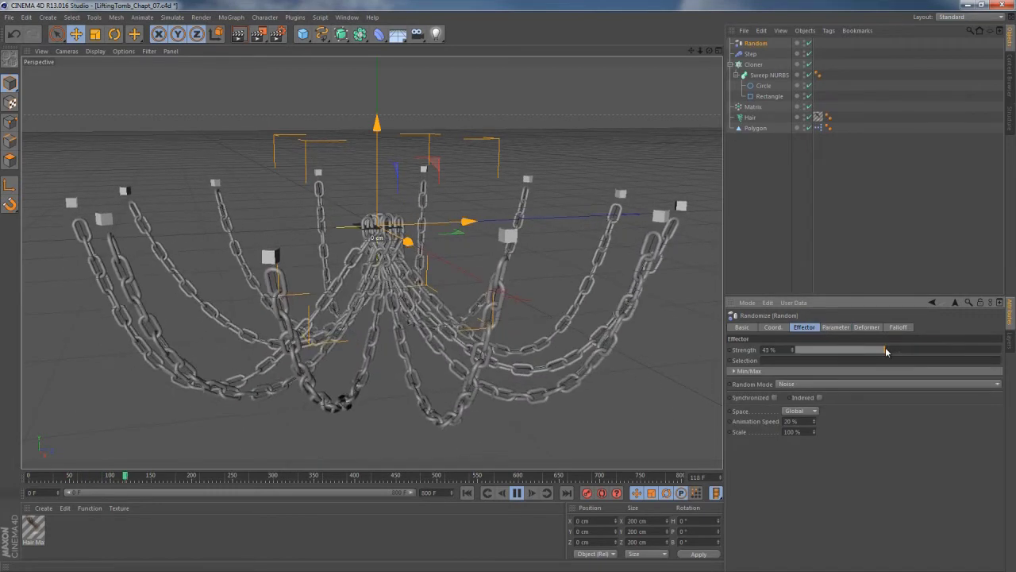
mouse_move(887, 352)
left_mouse_down()
mouse_move(848, 352)
mouse_move(888, 355)
left_mouse_up()
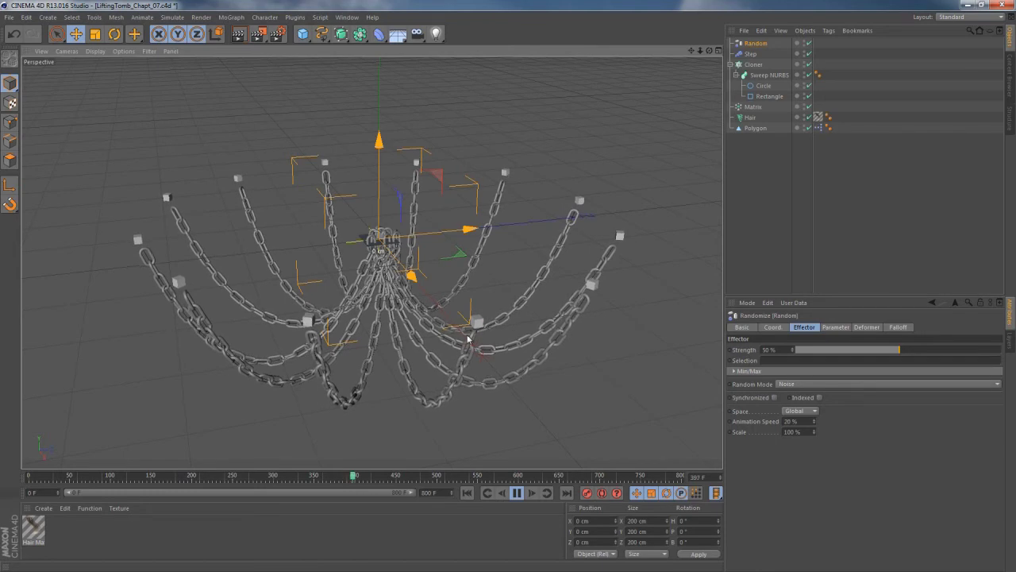
left_click_drag(905, 352, 907, 353)
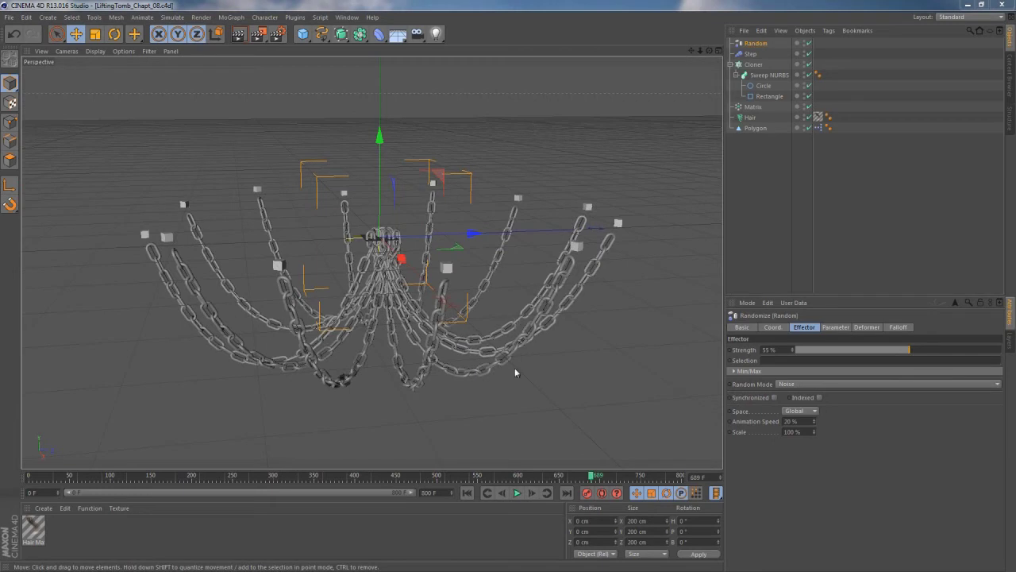
Play the animation to preview the chains, then select all nine chain setup objects
left_click(519, 493)
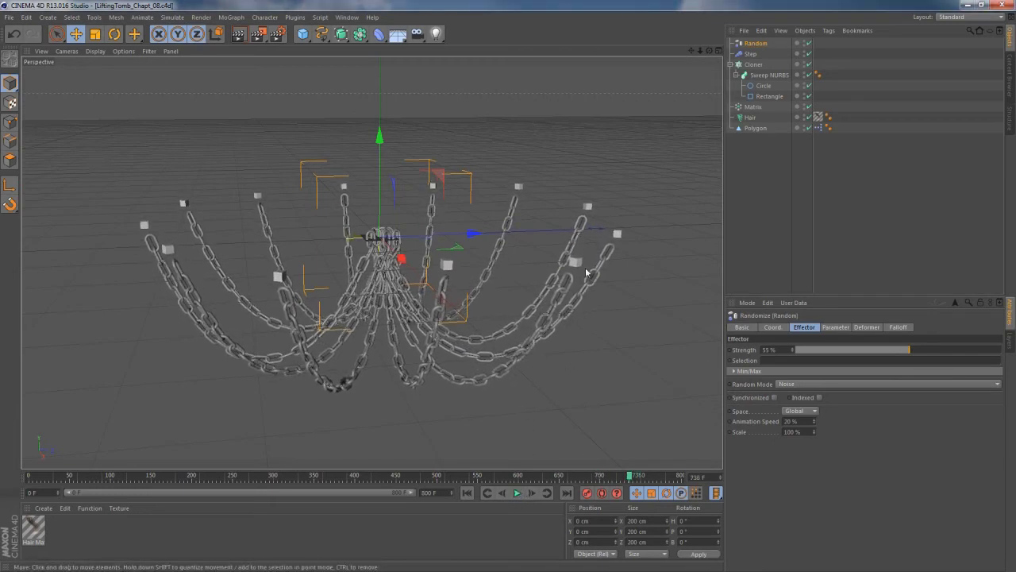
left_click_drag(751, 43, 751, 46)
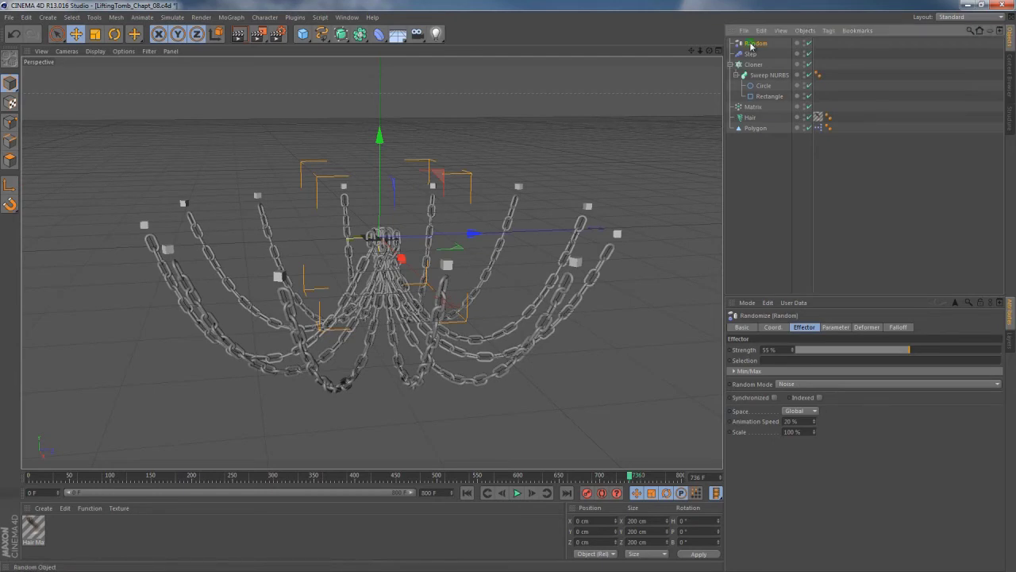
left_click(754, 128, "shift")
Group the chain objects under a Null with Alt+G and hide it in the viewport
key("alt+g")
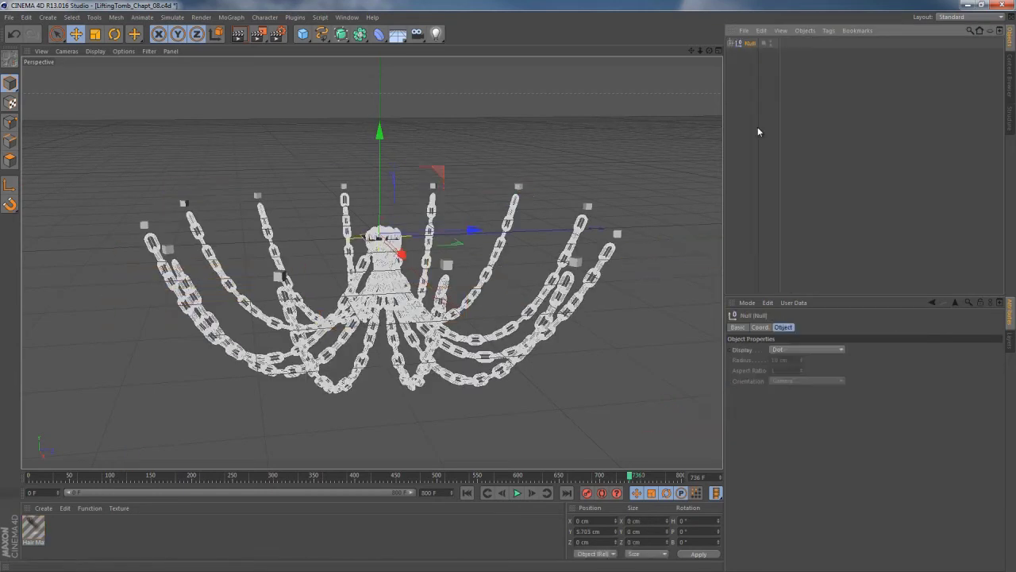
left_click(771, 43)
left_click(744, 88)
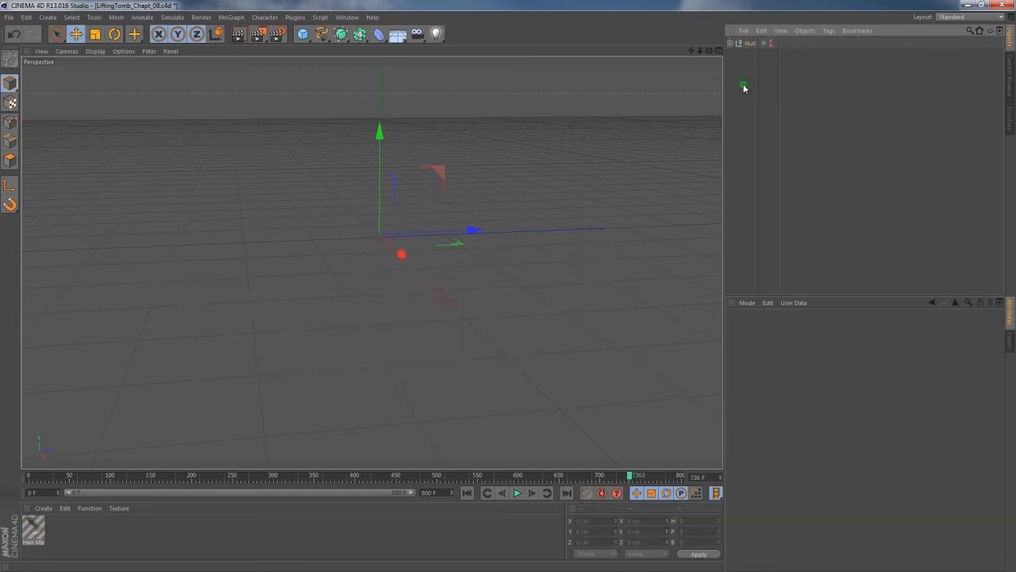
Add a cube, make it editable, and rectangle-select all its polygons
left_click(303, 33)
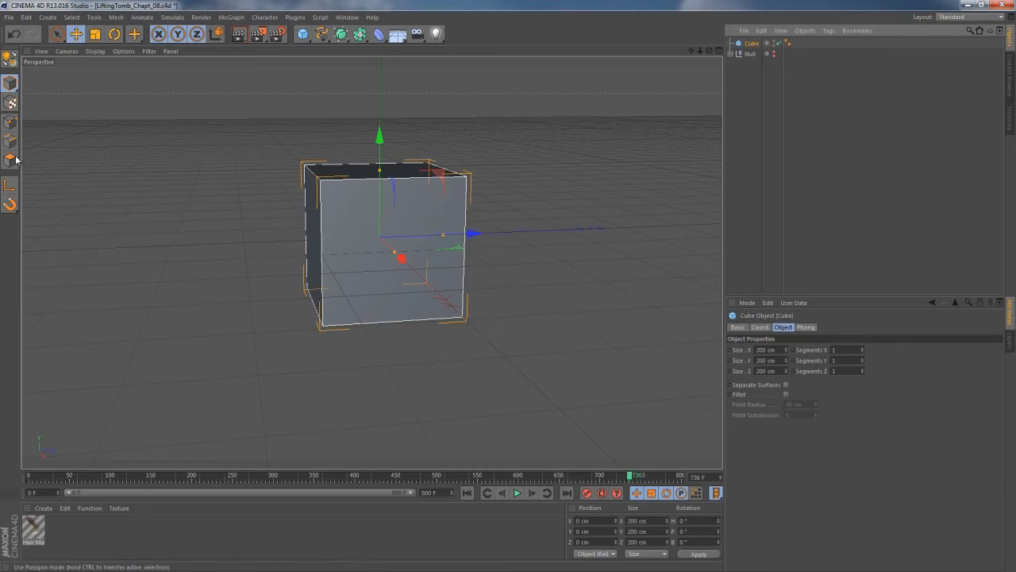
key("c")
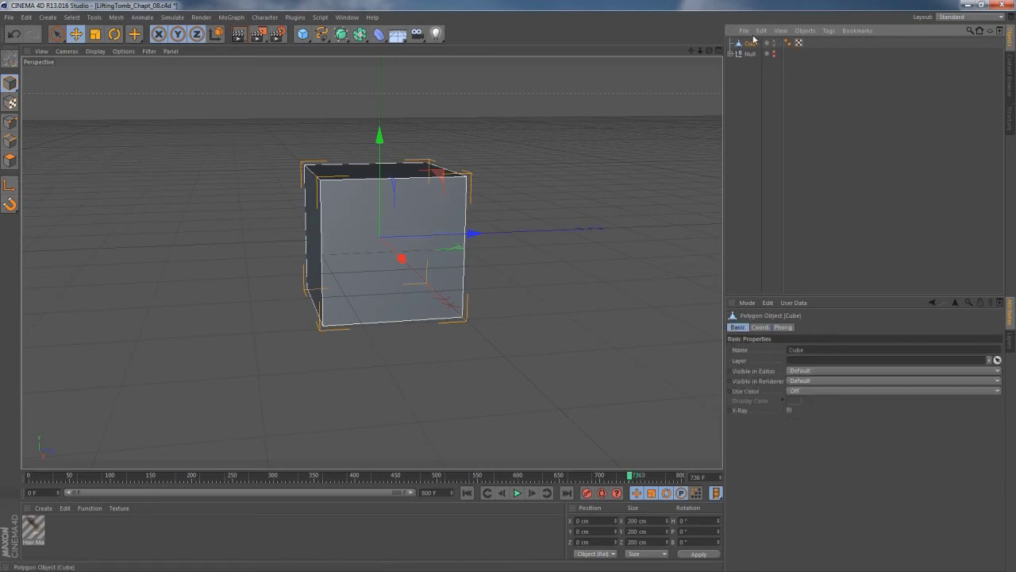
left_click(10, 160)
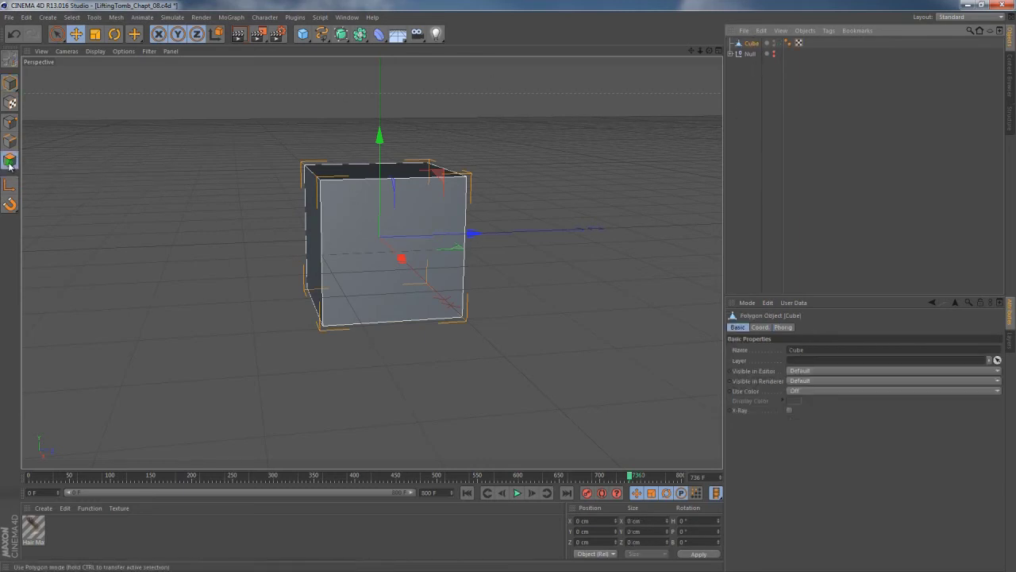
left_click_drag(55, 33, 77, 69)
left_click_drag(242, 133, 163, 227)
left_click_drag(235, 121, 597, 423)
left_click_drag(335, 210, 468, 262, "alt")
Inset every face individually with Preserve Groups off, giving a 3.8 cm border
key("i")
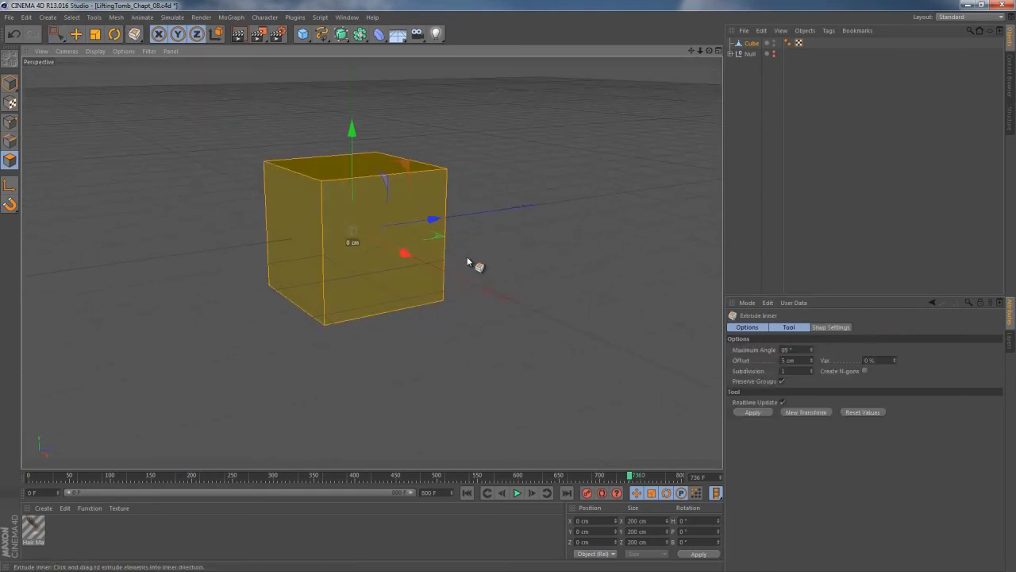
left_click(782, 381)
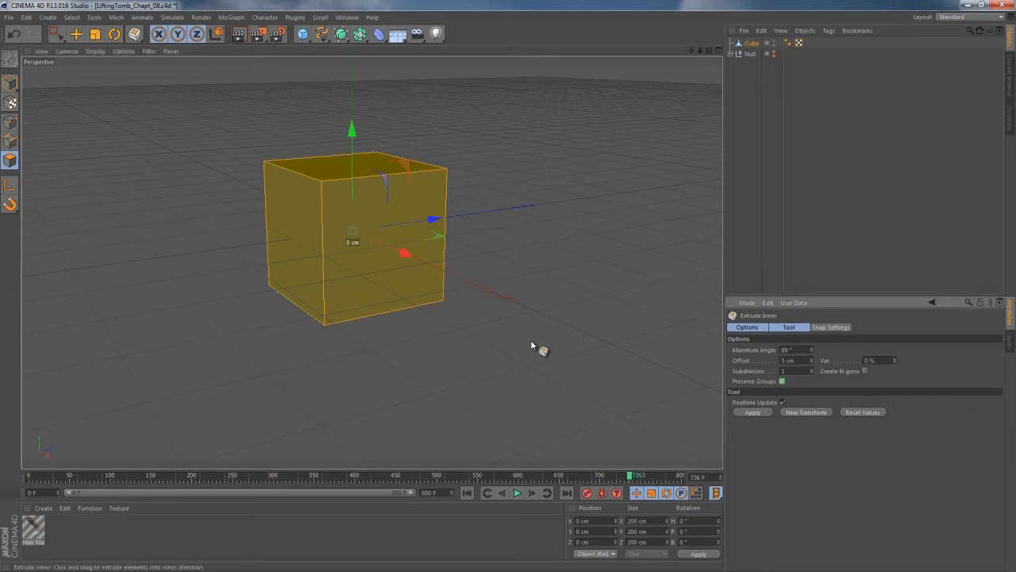
left_click_drag(507, 285, 512, 312)
scroll(386, 272, "up", 5)
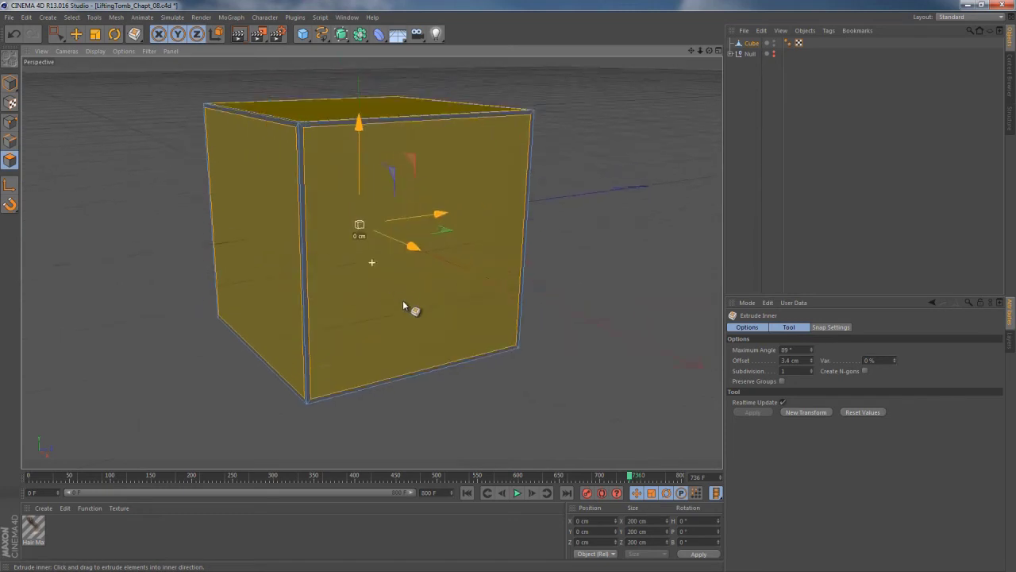
left_click_drag(403, 302, 538, 340, "alt")
mouse_move(508, 285)
left_mouse_down()
mouse_move(585, 355)
mouse_move(508, 289)
left_mouse_up()
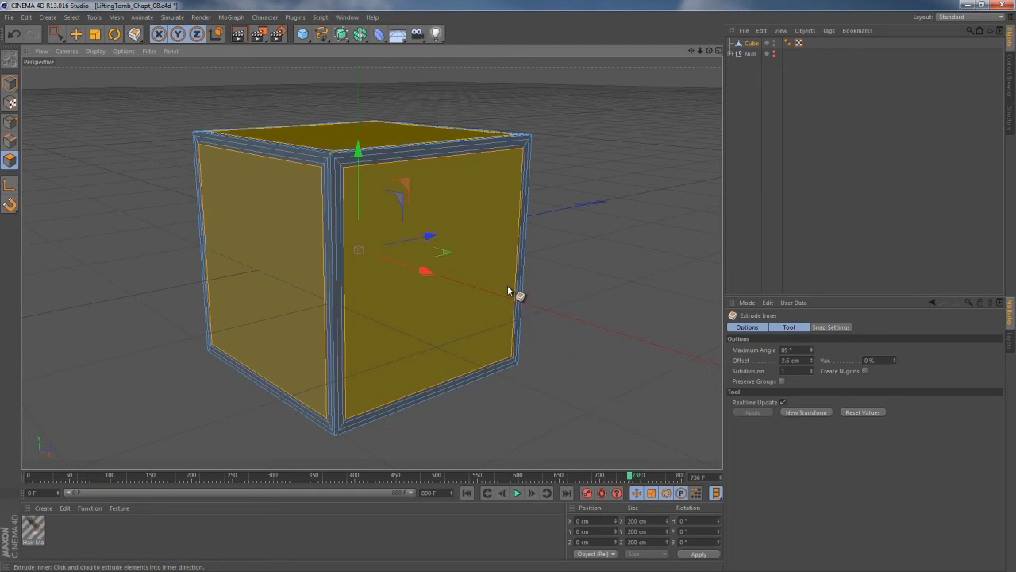
Extrude the inset faces inward, then inset them again with a narrower border
key("d")
left_click_drag(592, 325, 515, 290)
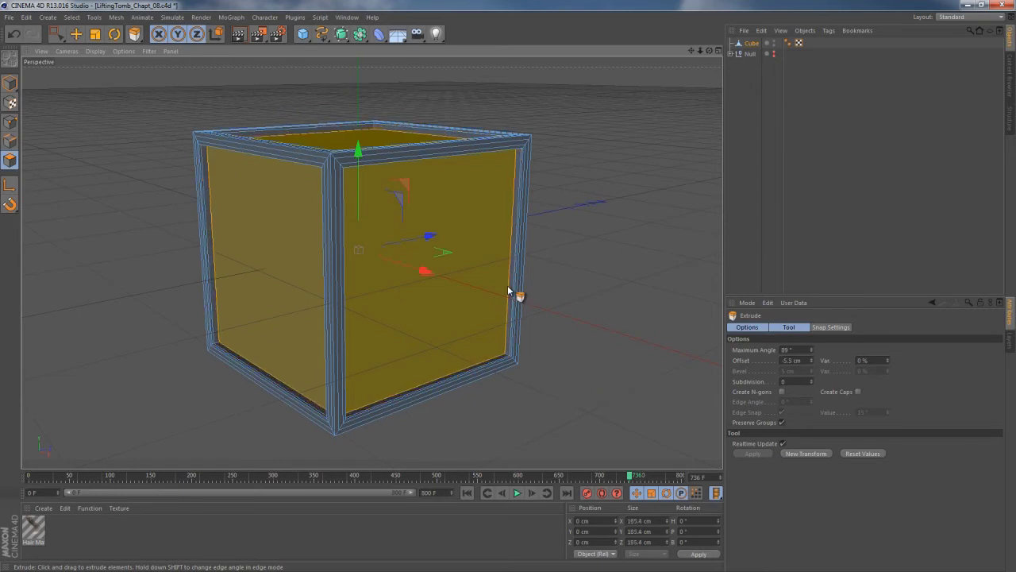
mouse_move(509, 289)
left_mouse_down()
mouse_move(609, 389)
mouse_move(508, 285)
left_mouse_up()
key("i")
left_click_drag(615, 389, 510, 291)
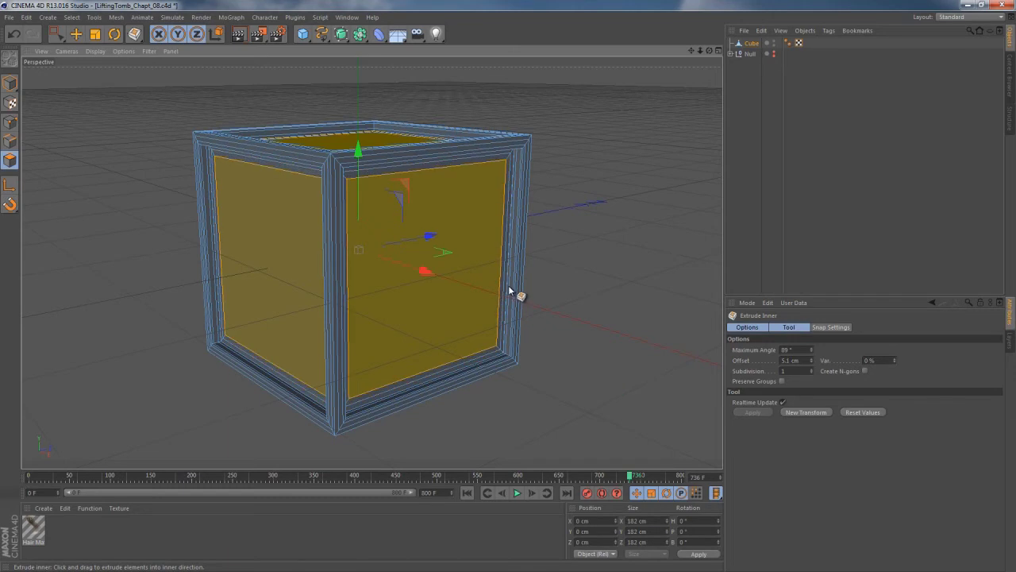
left_click_drag(620, 393, 508, 285)
Alternate further outward extrusions and insets to build layered stepped borders
key("d")
left_click_drag(583, 399, 508, 285)
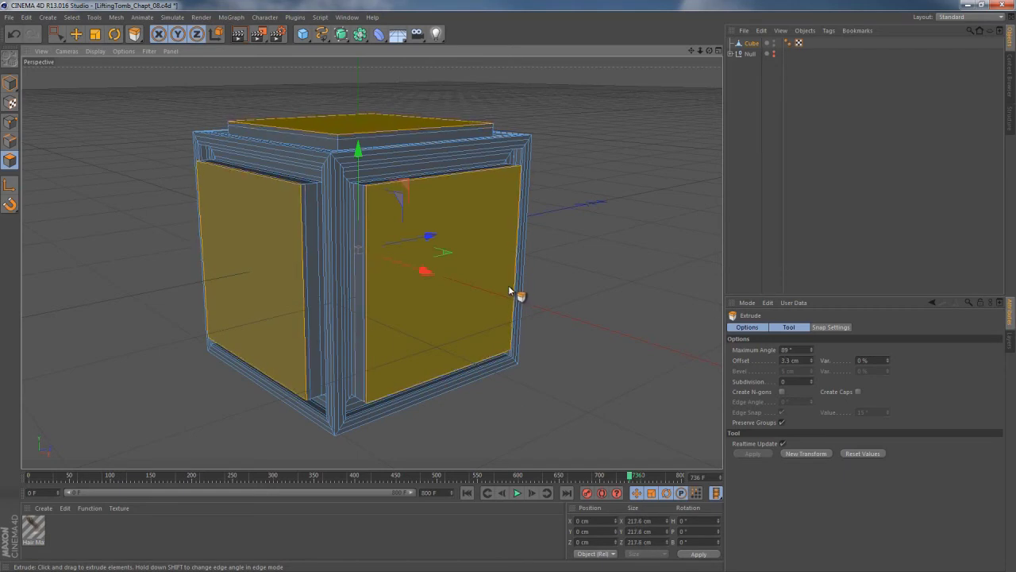
key("i")
left_click_drag(517, 415, 508, 285)
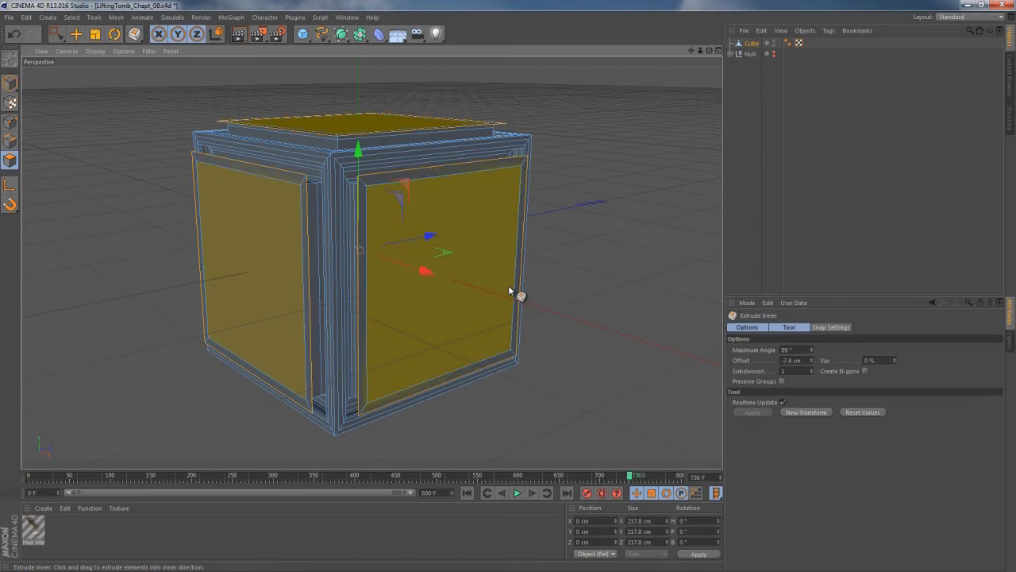
left_click_drag(508, 285, 508, 289)
key("d")
key("i")
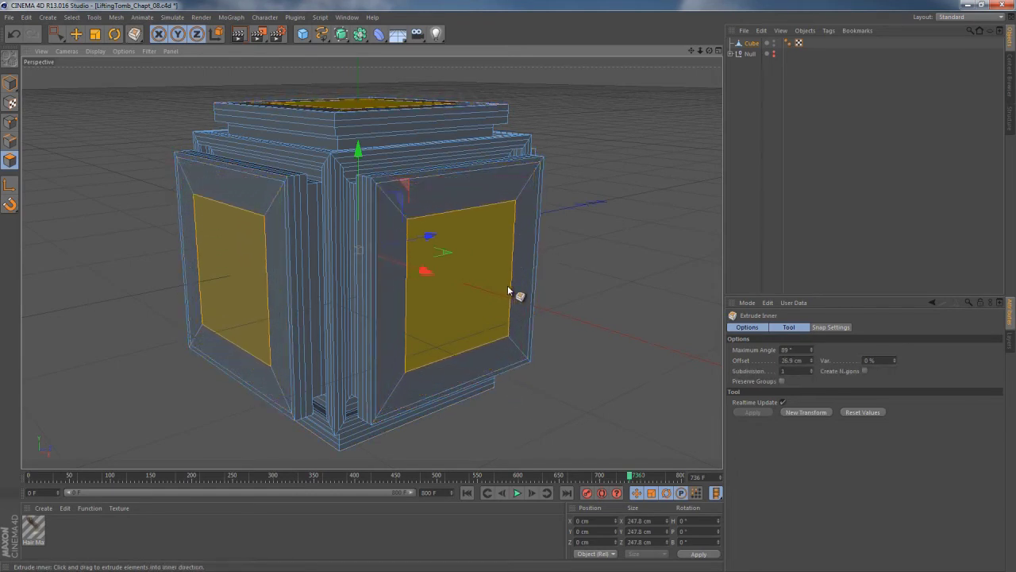
Add a HyperNURBS object and place the cube under it
left_click(359, 34, "alt")
left_click_drag(754, 54, 754, 44)
left_click(749, 93)
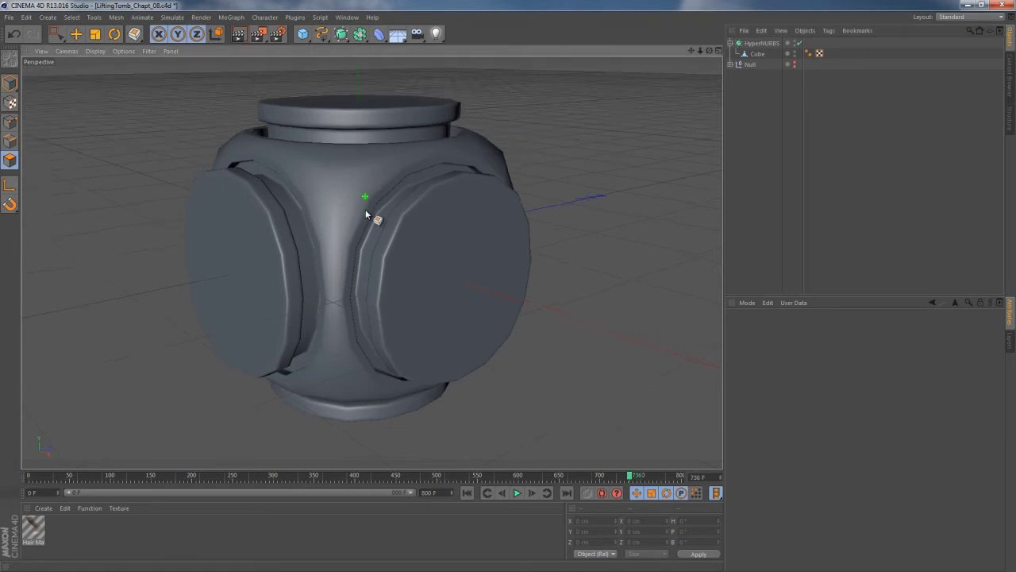
left_click_drag(367, 214, 372, 190, "alt")
right_click_drag(371, 191, 301, 211, "alt")
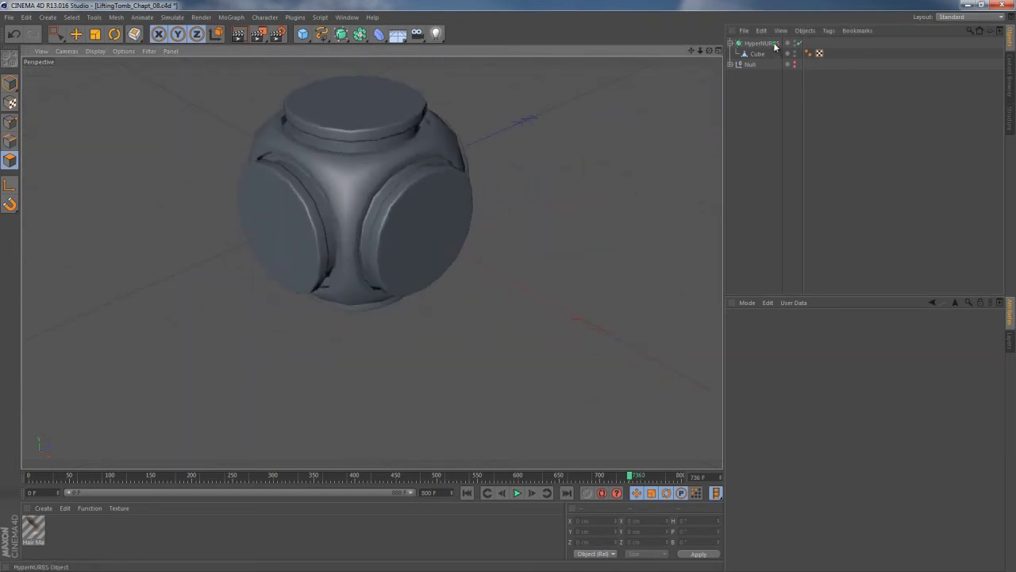
Set HyperNURBS editor subdivision to 4, then disable it to show the blocky cube
left_click(769, 44)
left_click(827, 358)
left_click(827, 358)
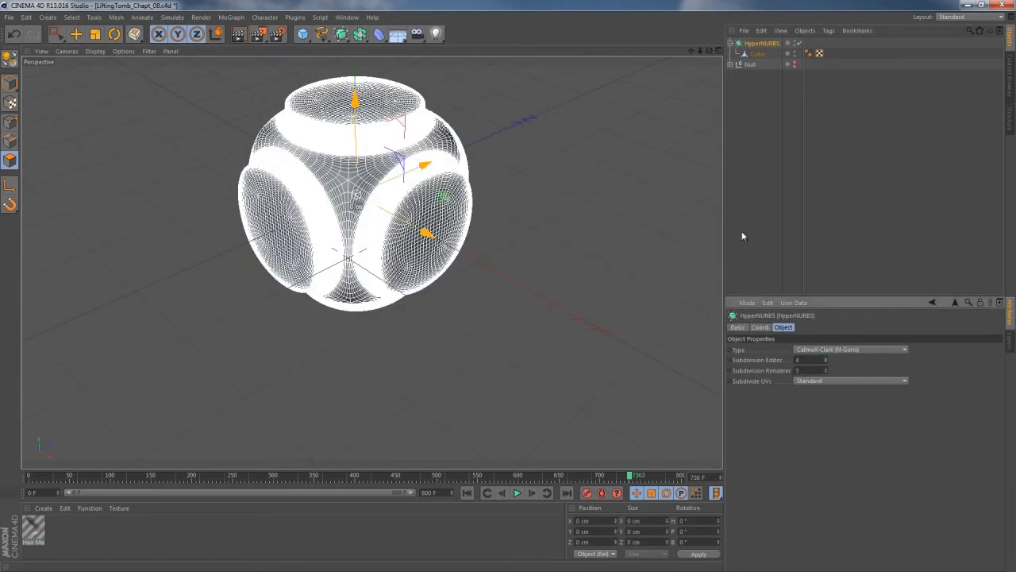
left_click_drag(394, 235, 452, 175, "alt")
left_click(545, 187)
left_click_drag(545, 187, 378, 207, "alt")
left_click(799, 43)
left_click_drag(383, 260, 358, 305, "alt")
In the enlarged front view, box-select the cube's bottom layers with Tolerant Selection, then clear it
middle_click(358, 306)
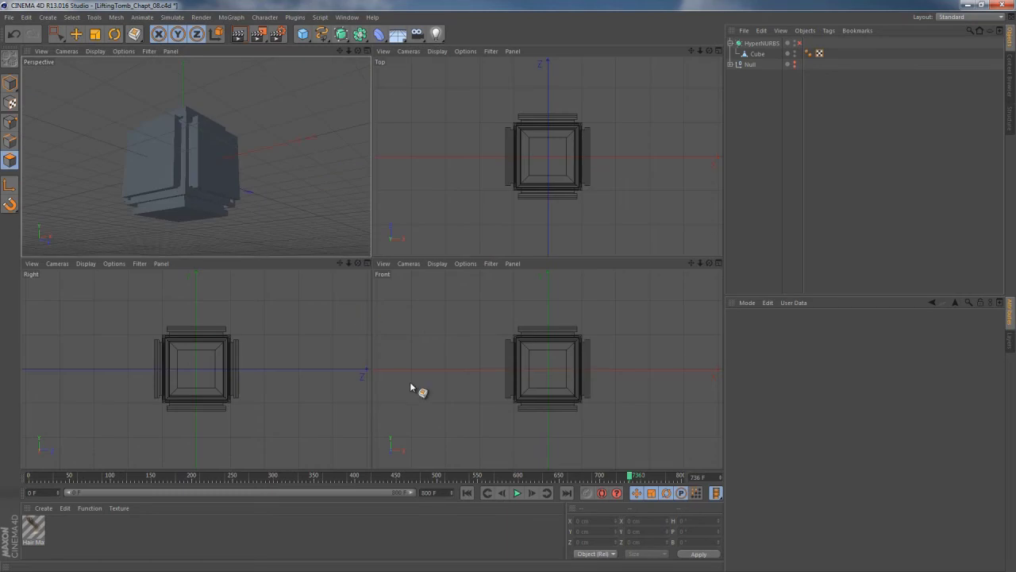
middle_click(537, 396)
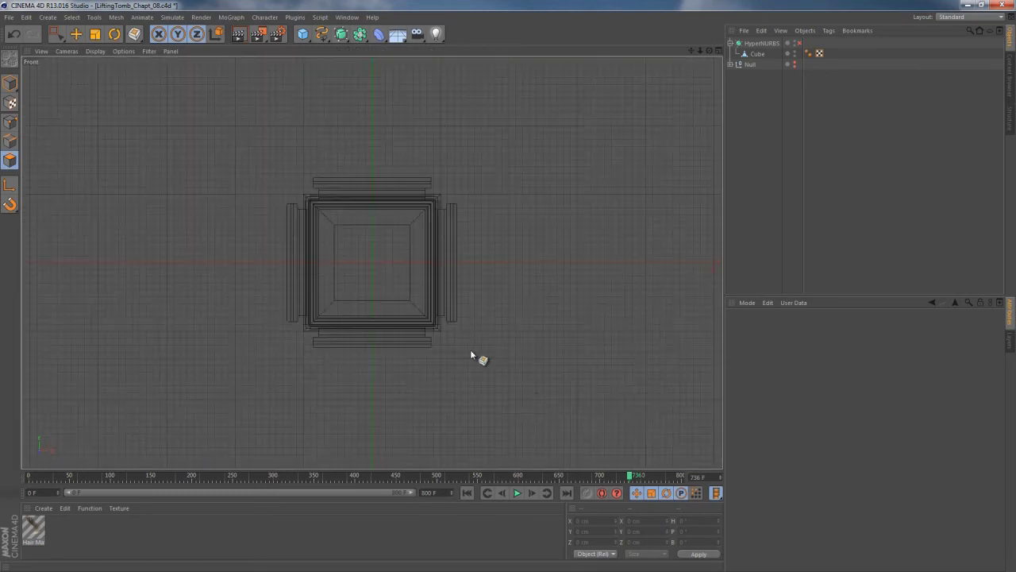
left_click(55, 34)
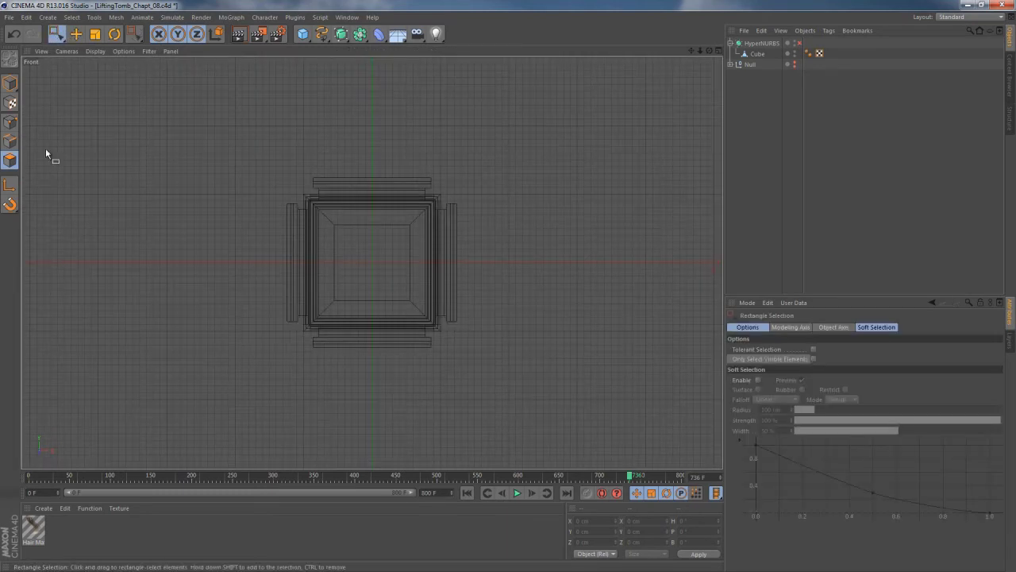
left_click(757, 53)
scroll(398, 351, "up", 5)
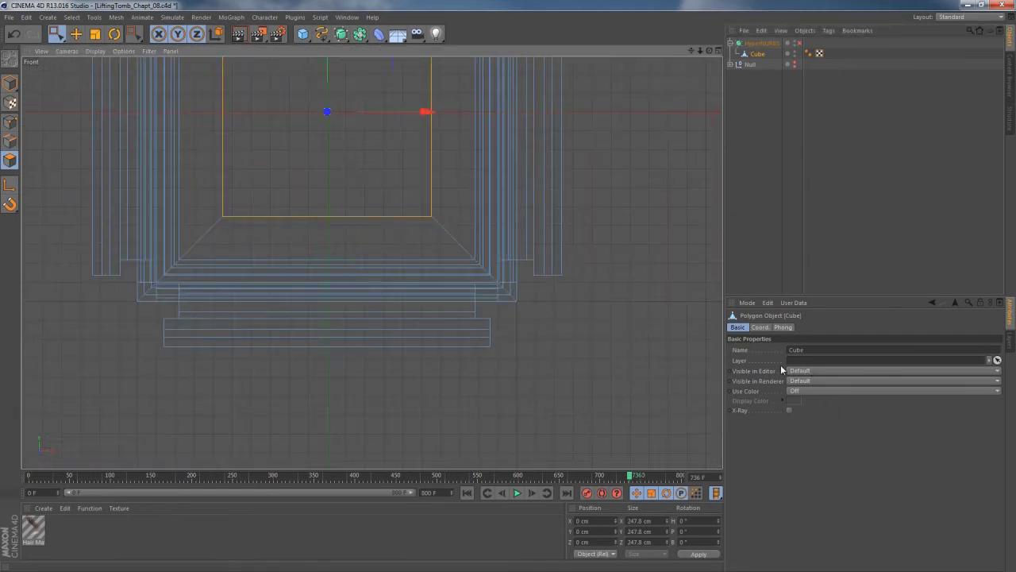
left_click_drag(559, 414, 111, 310)
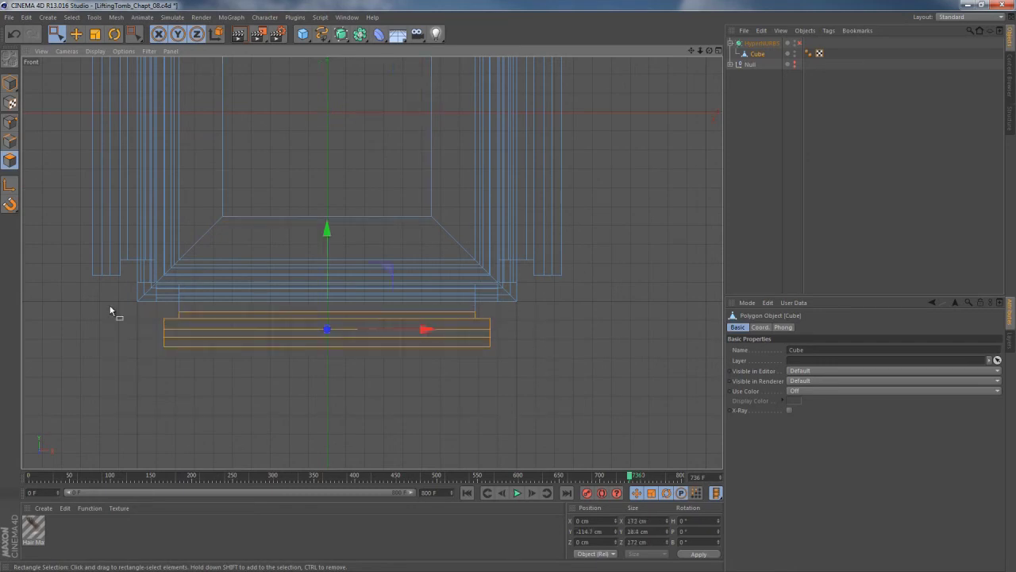
left_click(57, 33)
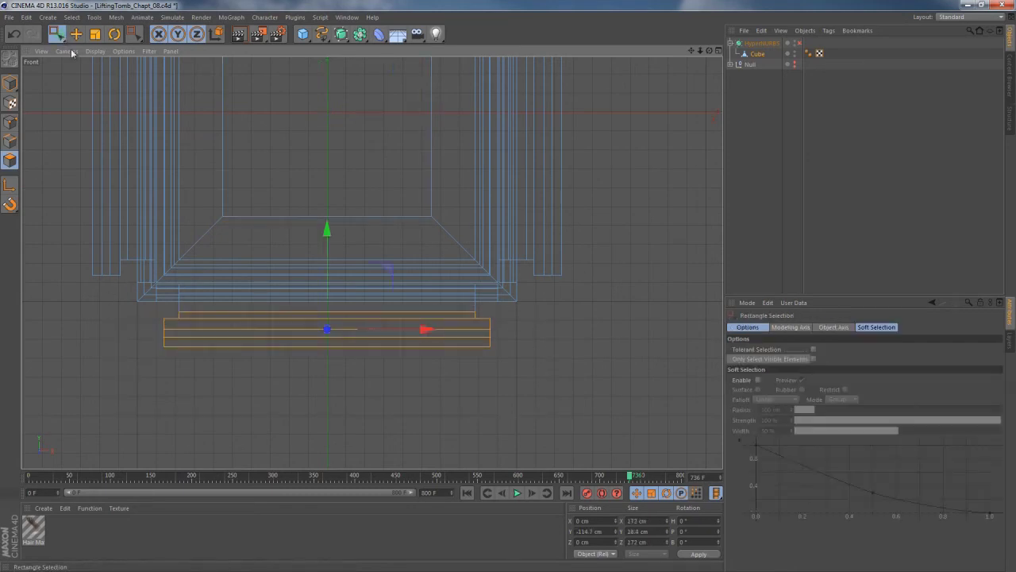
left_click(814, 349)
left_click_drag(550, 397, 166, 309)
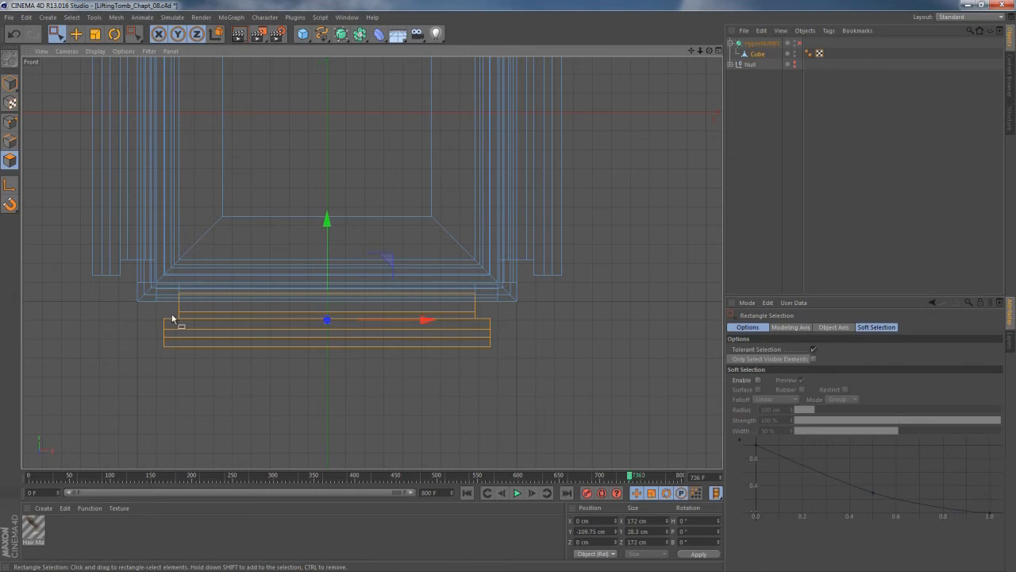
left_click(191, 359)
left_click_drag(246, 399, 130, 320)
left_click(213, 314)
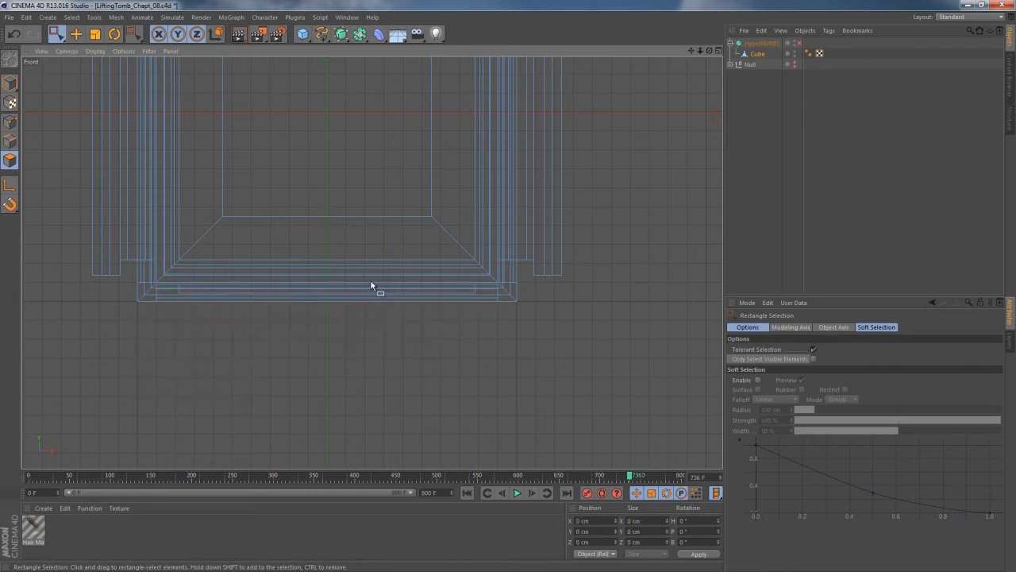
Enlarge the perspective view, look at the cube from below, and switch to point mode
middle_click(370, 305)
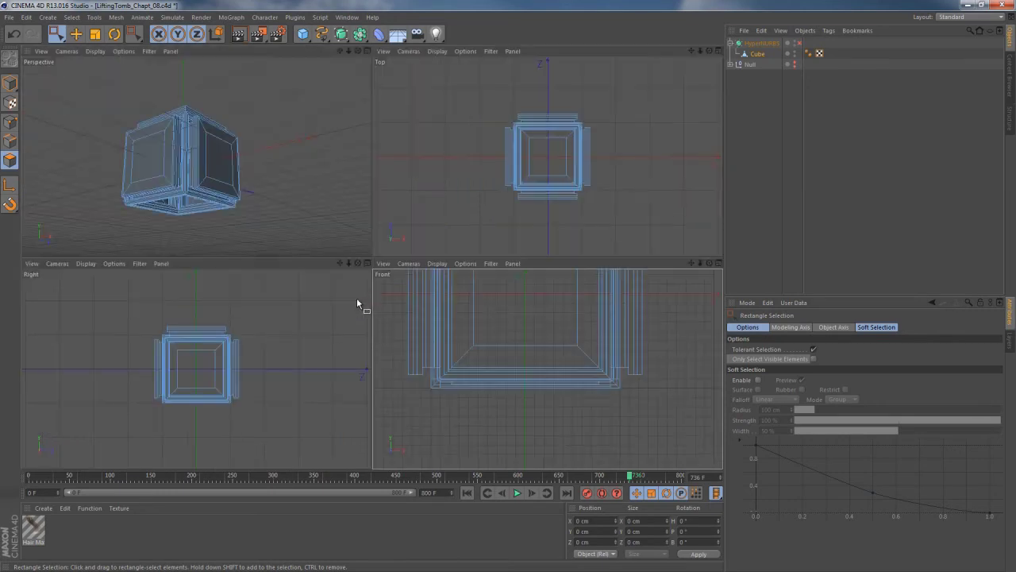
middle_click(170, 213)
left_click_drag(359, 366, 367, 336, "alt")
right_click_drag(367, 336, 452, 328, "alt")
left_click(10, 121)
left_click_drag(376, 350, 344, 350, "alt")
right_click(329, 343)
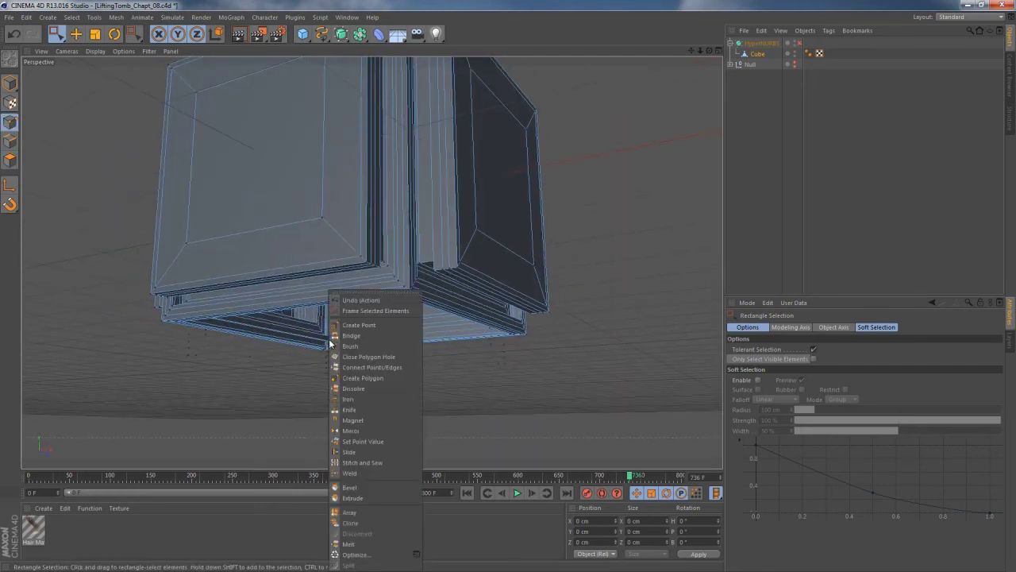
left_click(356, 554)
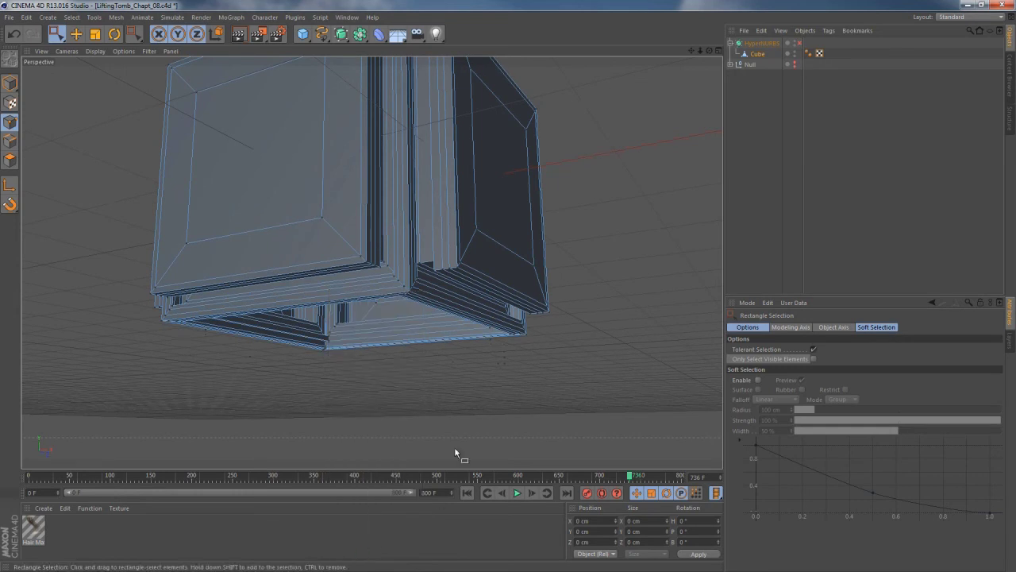
In polygon mode, use Select > Loop Selection to pick the loop along the lower edge
left_click(10, 159)
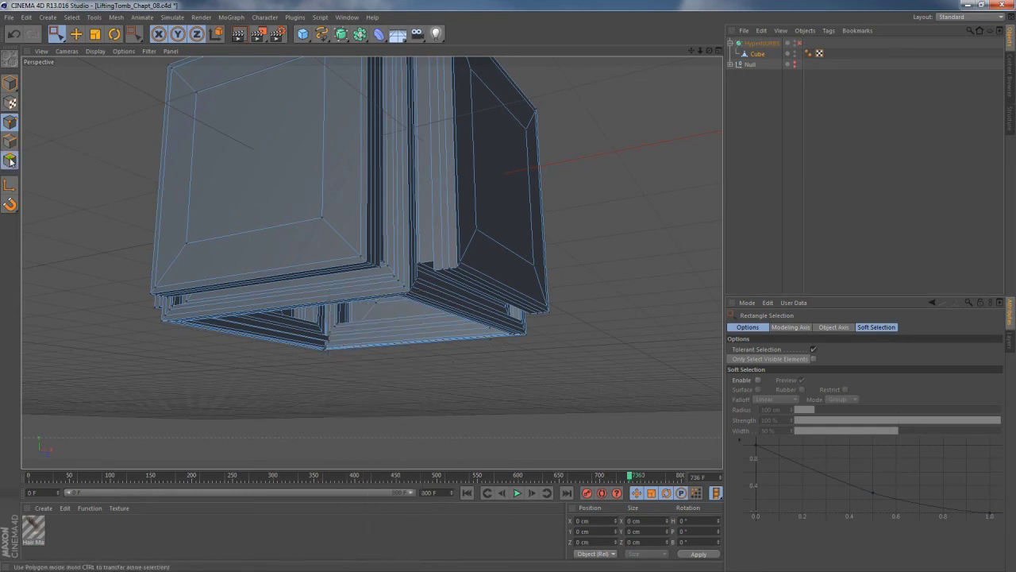
left_click_drag(367, 352, 362, 301, "alt")
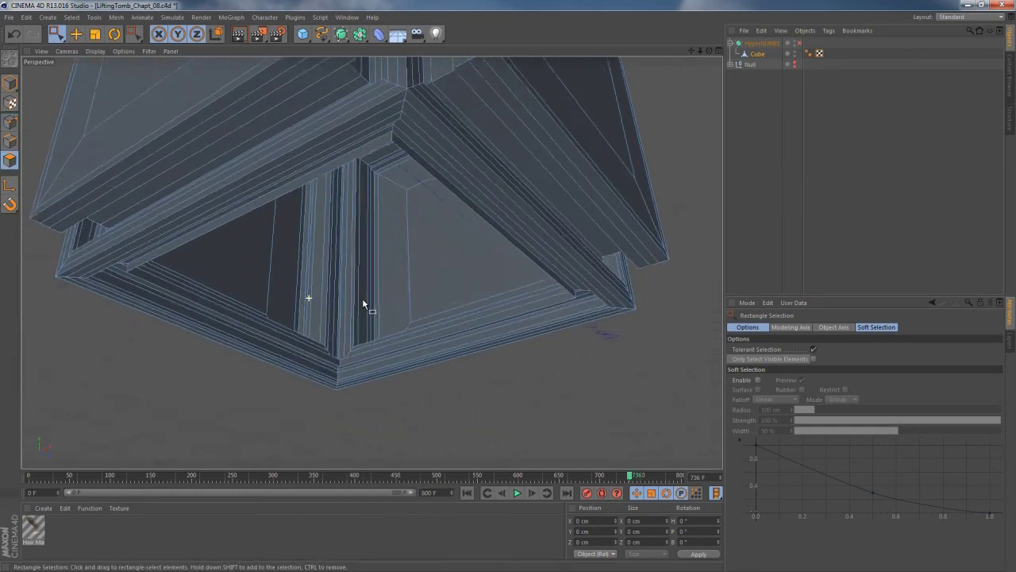
scroll(381, 301, "up", 5)
key("b")
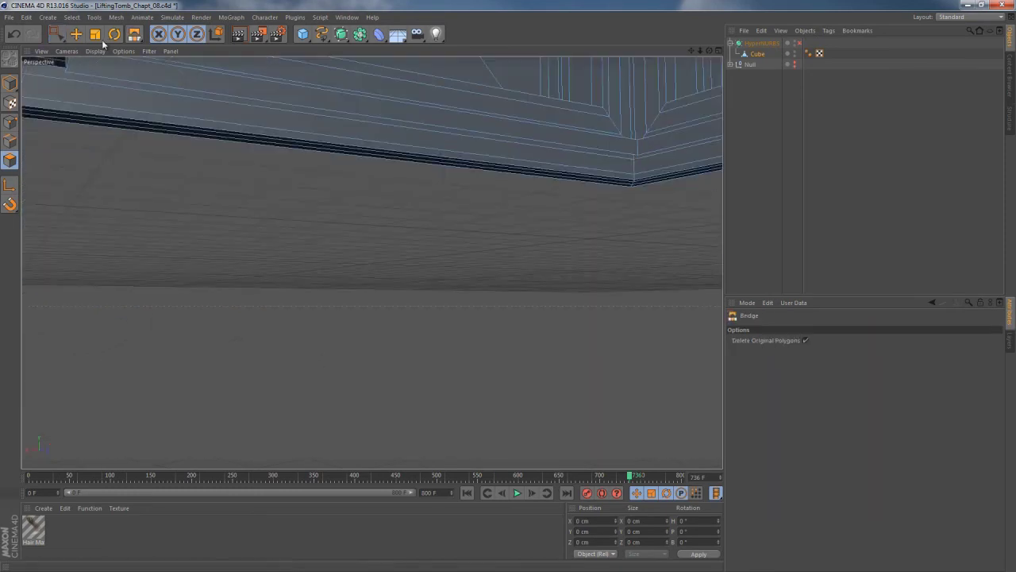
left_click(72, 18)
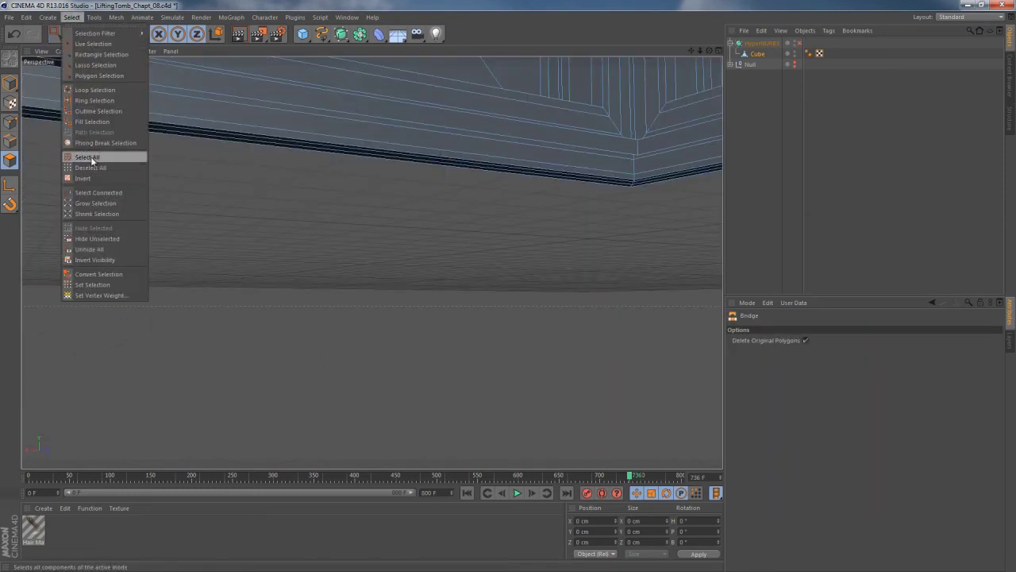
left_click(94, 89)
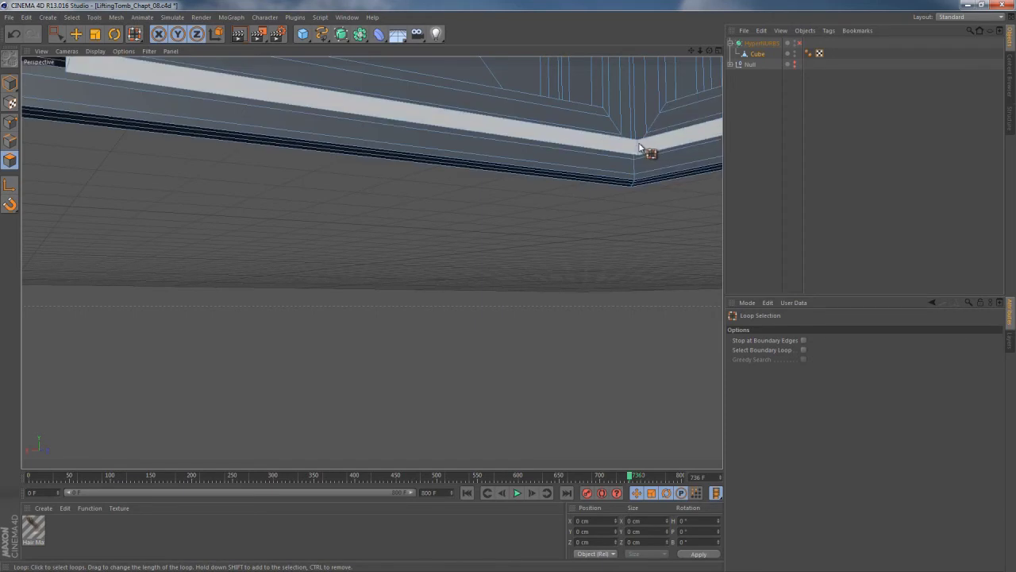
left_click(638, 146)
Select the edge loops around the opening on the cube's underside
left_click(639, 148, "ctrl")
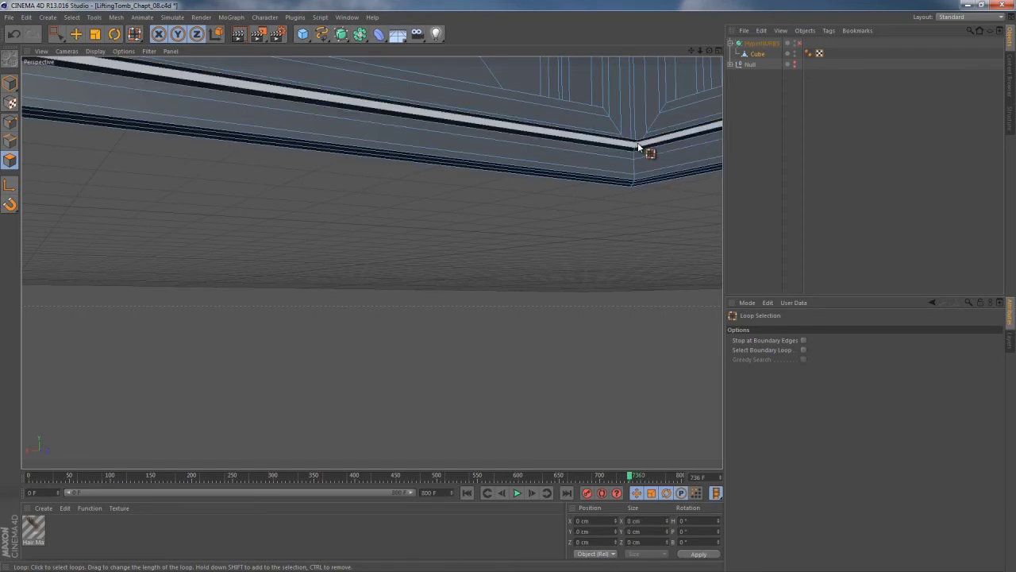
left_click_drag(583, 201, 445, 262, "alt")
left_click(10, 122)
left_click(302, 270)
right_click(291, 258)
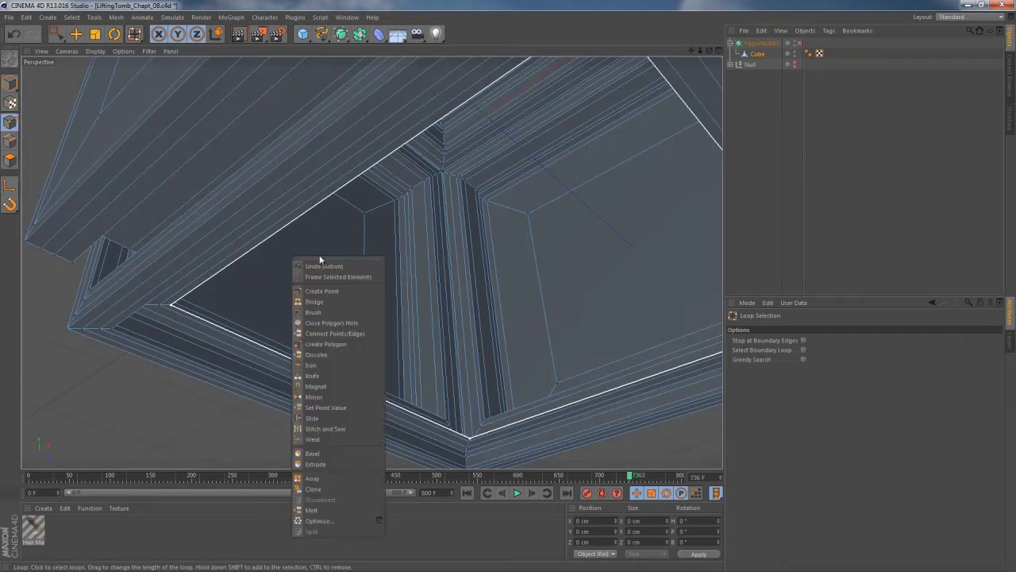
left_click(313, 521)
left_click(194, 371)
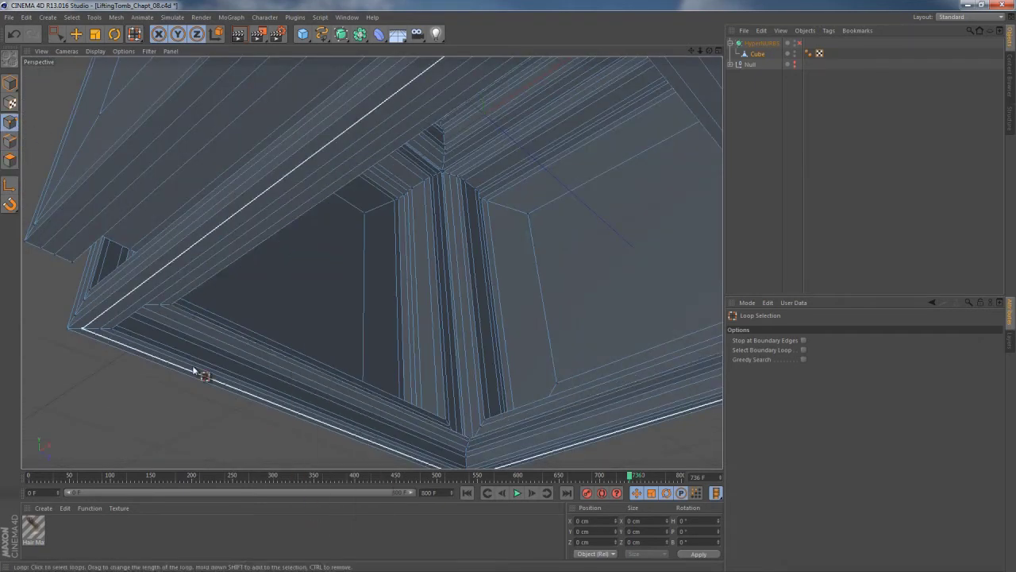
Cap the underside opening with a single polygon using Close Polygon Hole
left_click(11, 159)
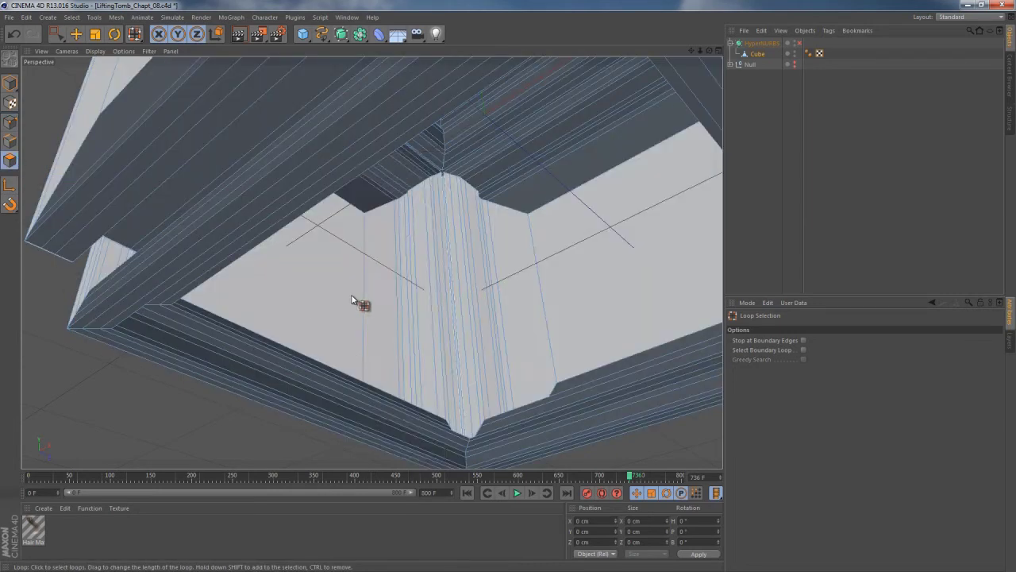
right_click(352, 300)
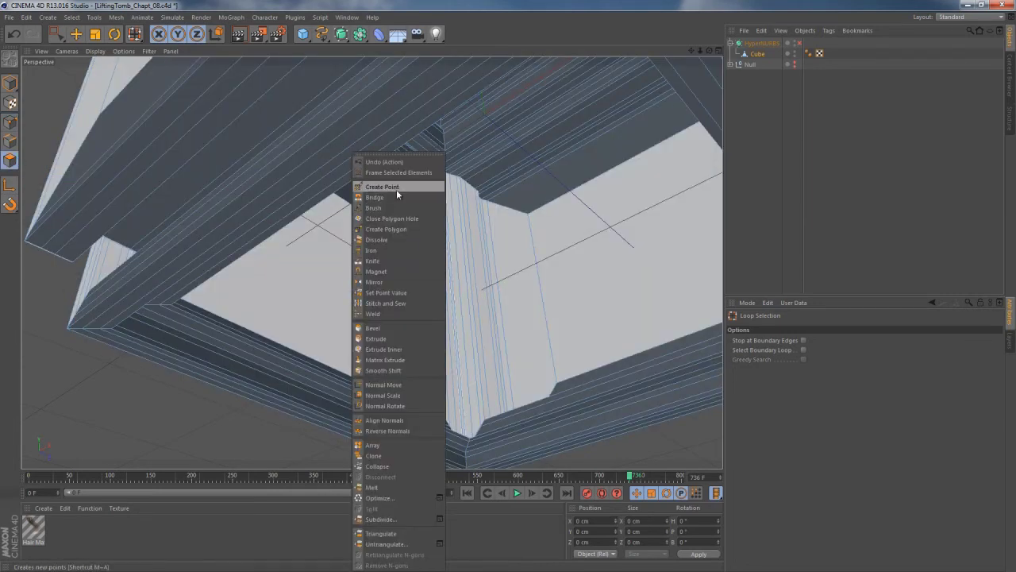
left_click(396, 218)
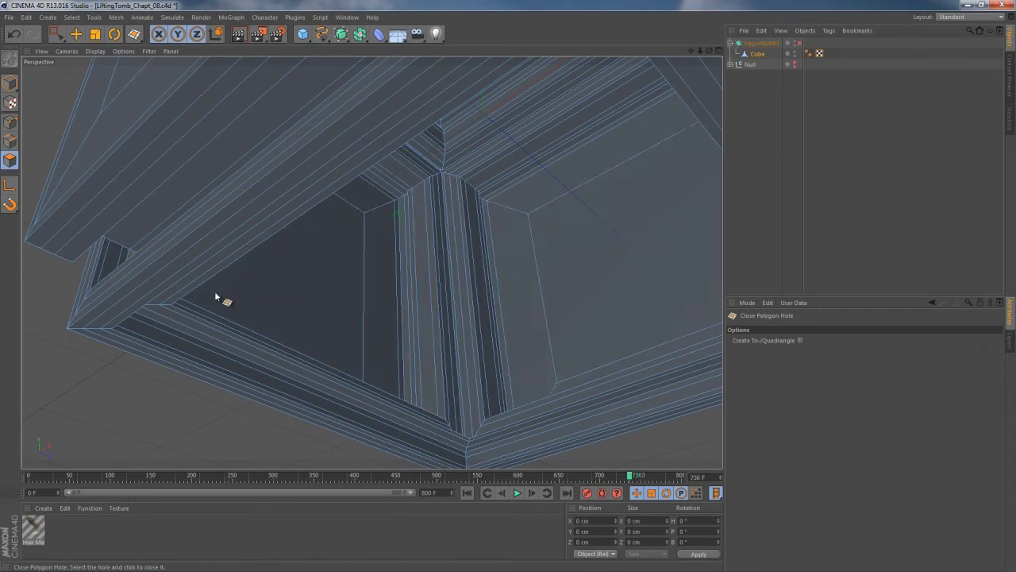
left_click(216, 297)
left_click(56, 33)
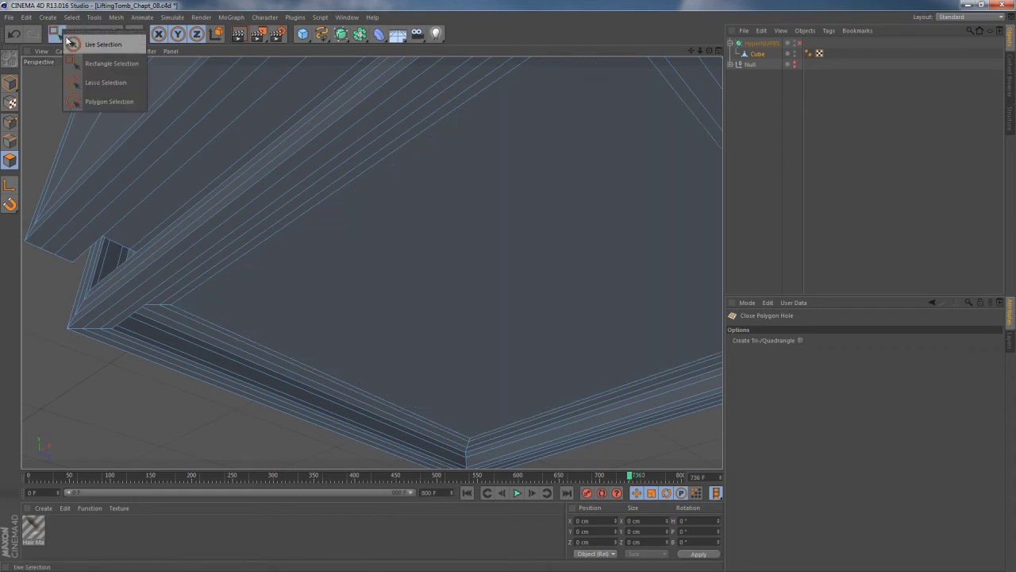
Extrude the new bottom polygon 49.1 cm inward and re-enable HyperNURBS smoothing
left_click(70, 43)
left_click(401, 286)
left_click(423, 278)
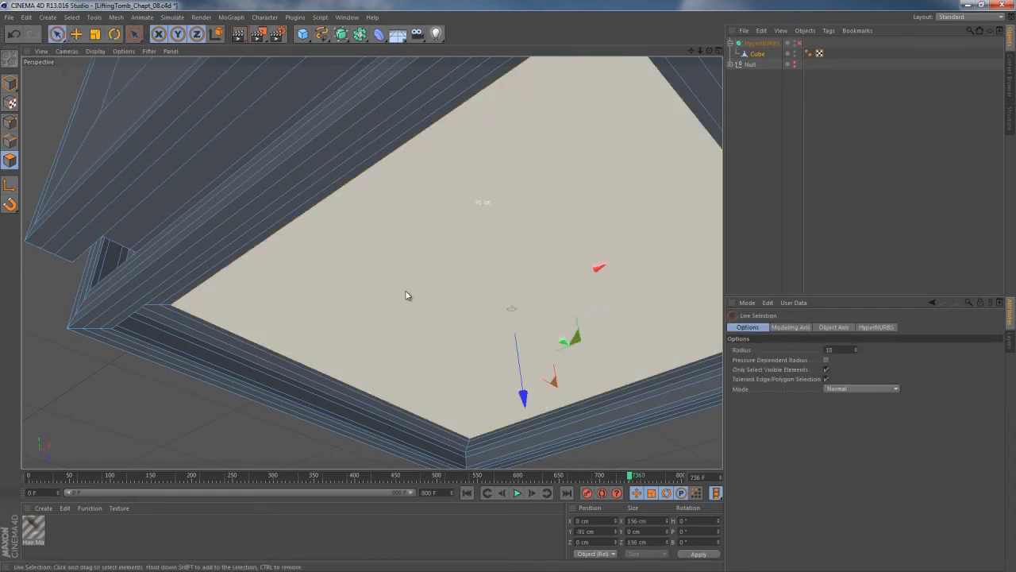
key("d")
left_click_drag(422, 363, 465, 402, "alt")
left_click_drag(508, 287, 282, 284)
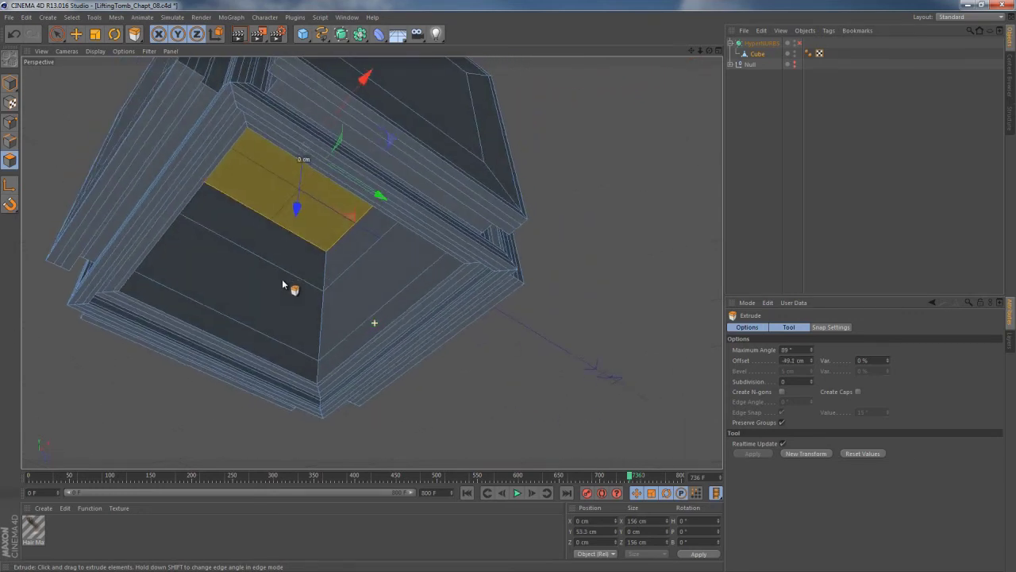
left_click(799, 43)
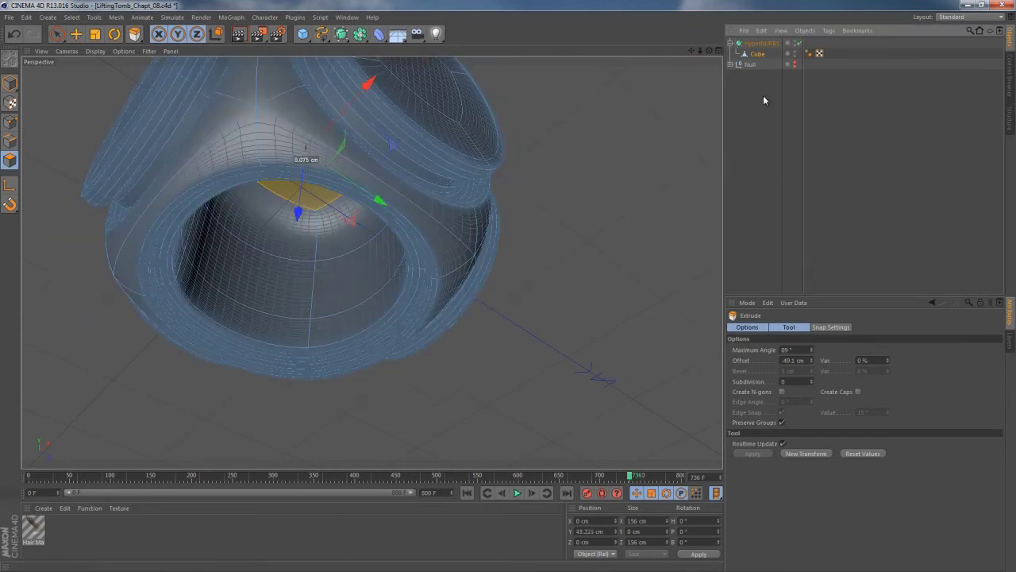
Orbit around the smoothed lid model, then open LiftingTomb_Chapt_09.c4d
left_click(744, 157)
left_click_drag(450, 278, 394, 286, "alt")
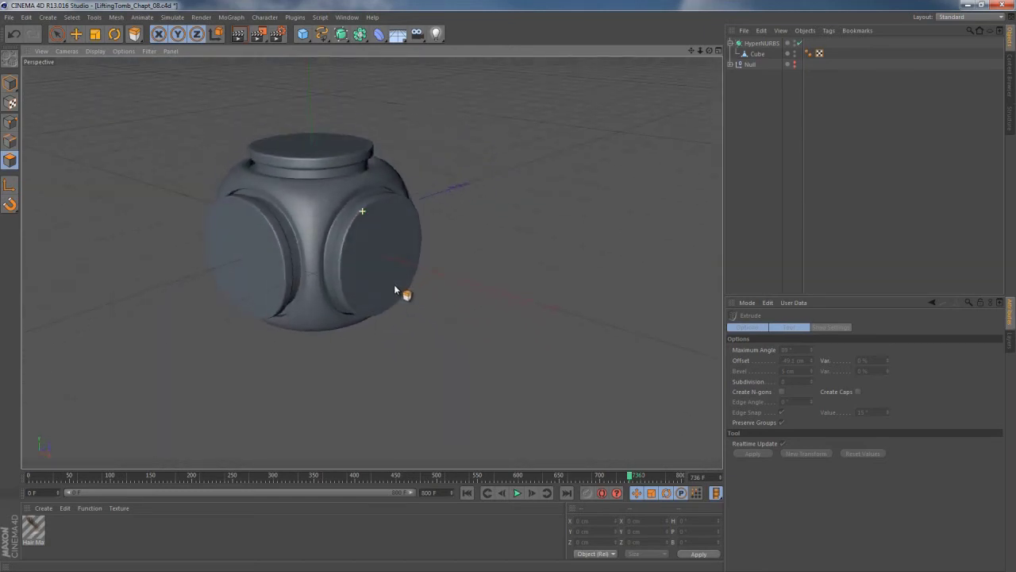
left_click(760, 43)
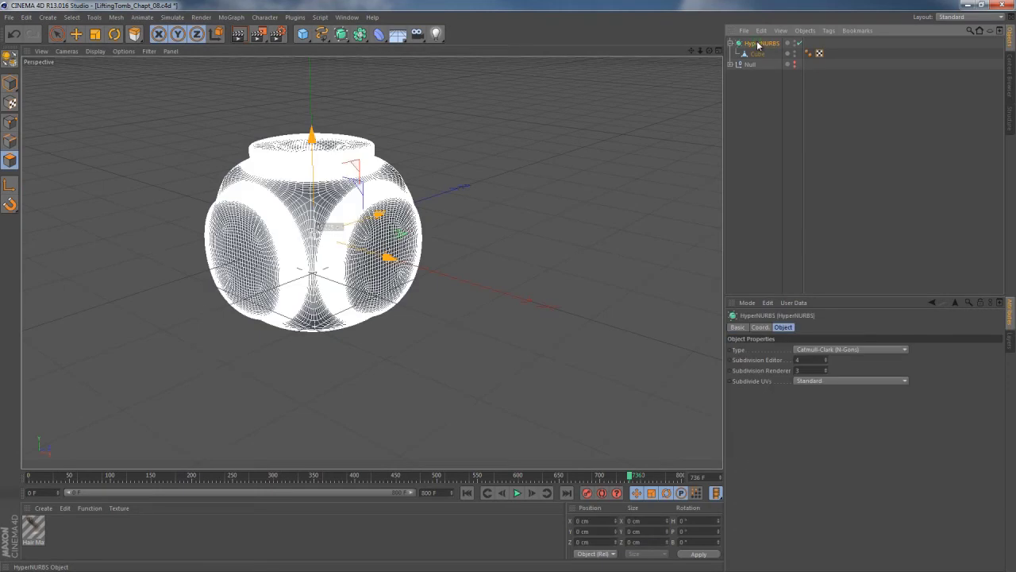
left_click(785, 200)
left_click_drag(347, 231, 330, 215, "alt")
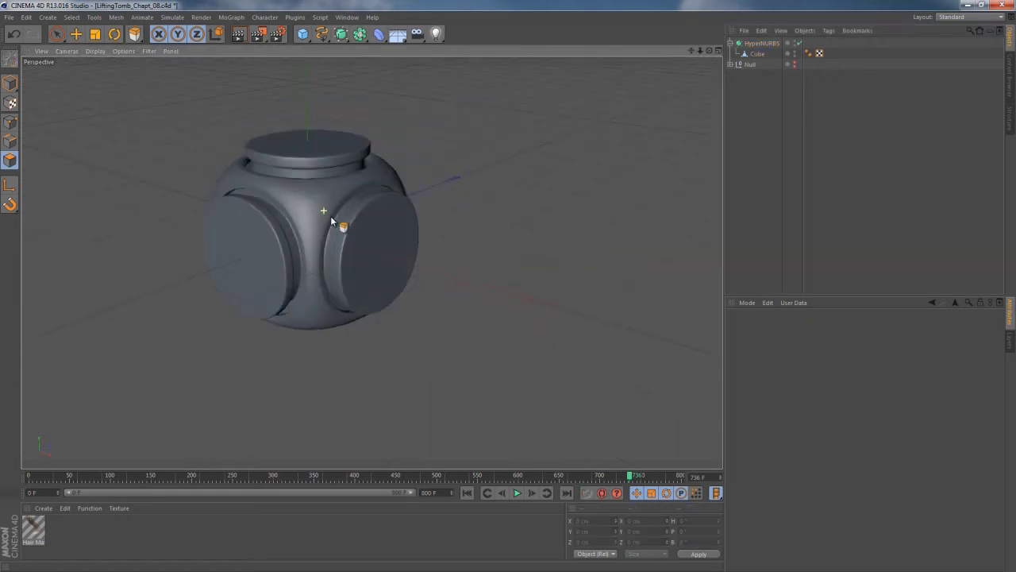
middle_click_drag(346, 225, 376, 259, "alt")
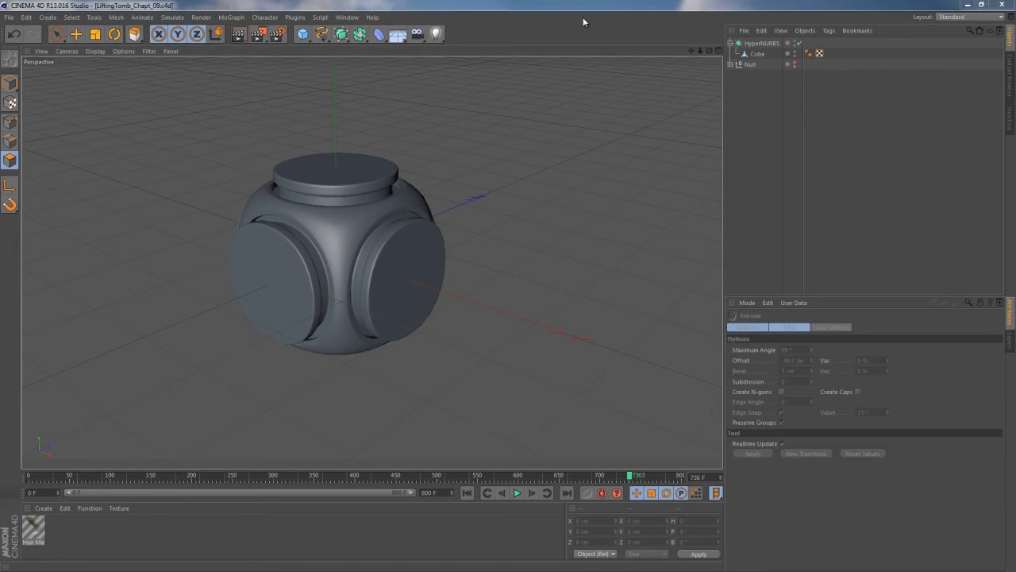
left_click(583, 17)
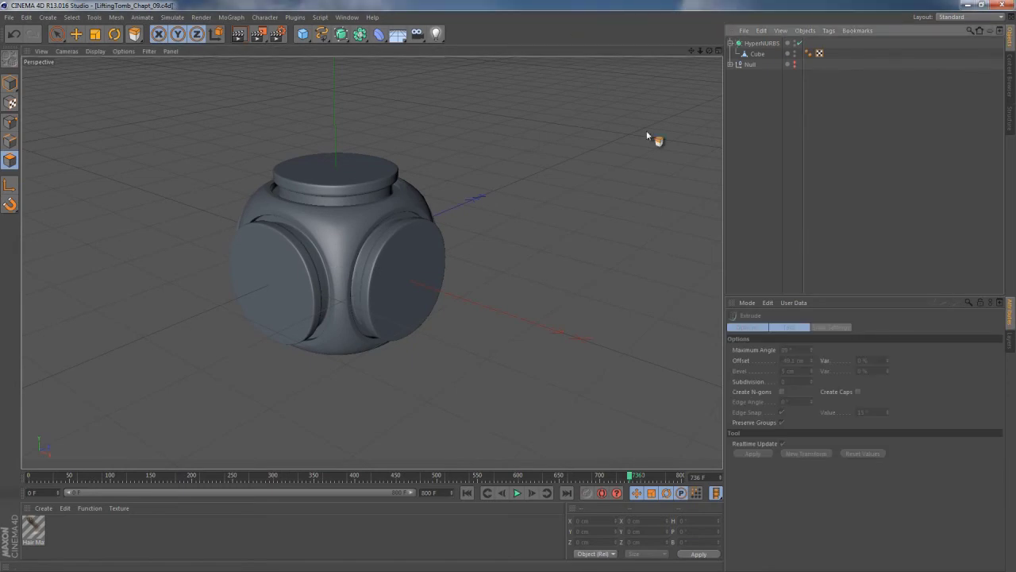
Hide the HyperNURBS lid model and add a 200 cm Cube, viewed from the front
left_click(760, 45)
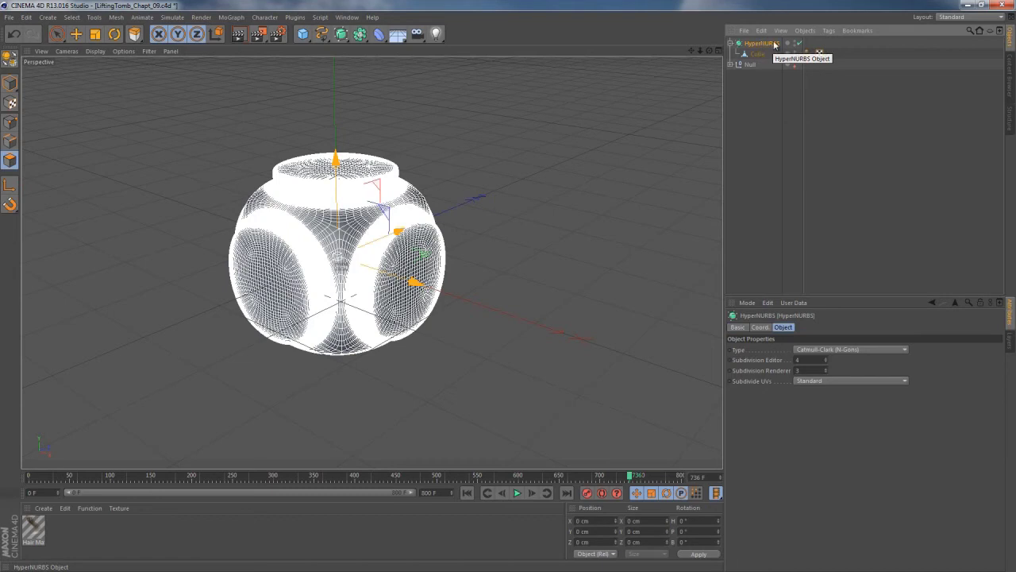
left_click(797, 44)
left_click(729, 44)
left_click(757, 73)
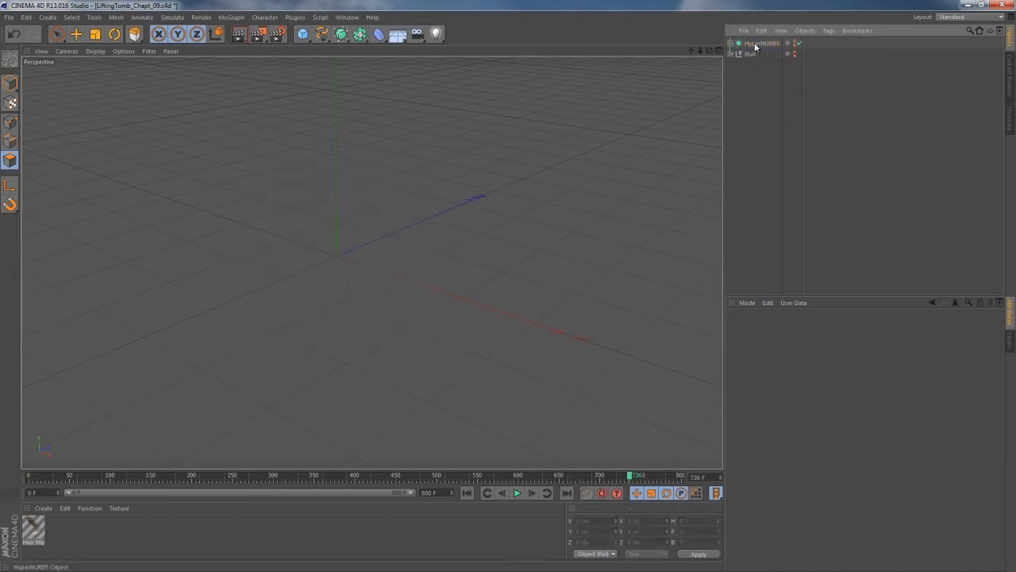
left_click(755, 44)
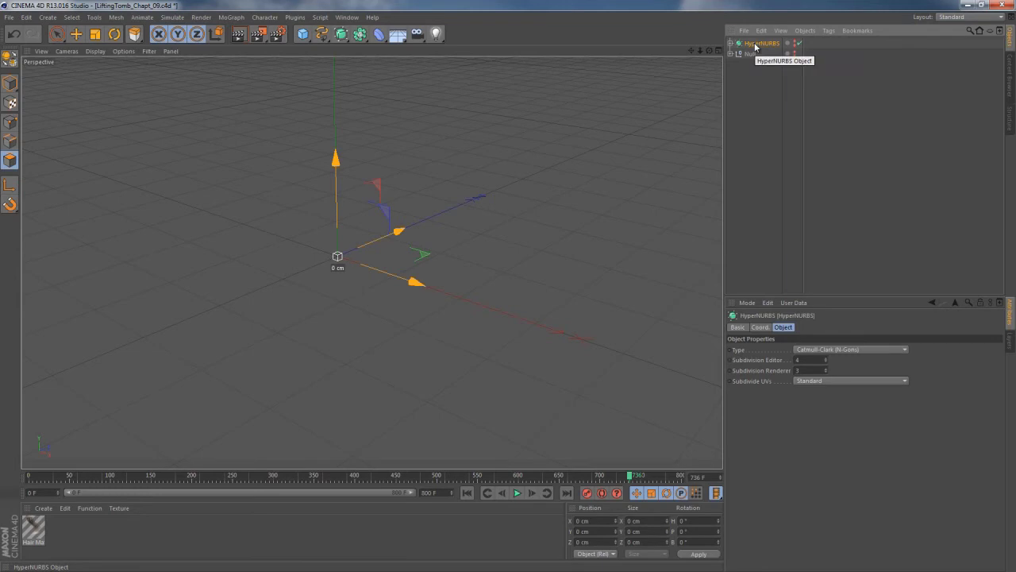
left_click(302, 34)
left_click_drag(379, 244, 402, 281, "alt")
right_click_drag(403, 281, 423, 282, "alt")
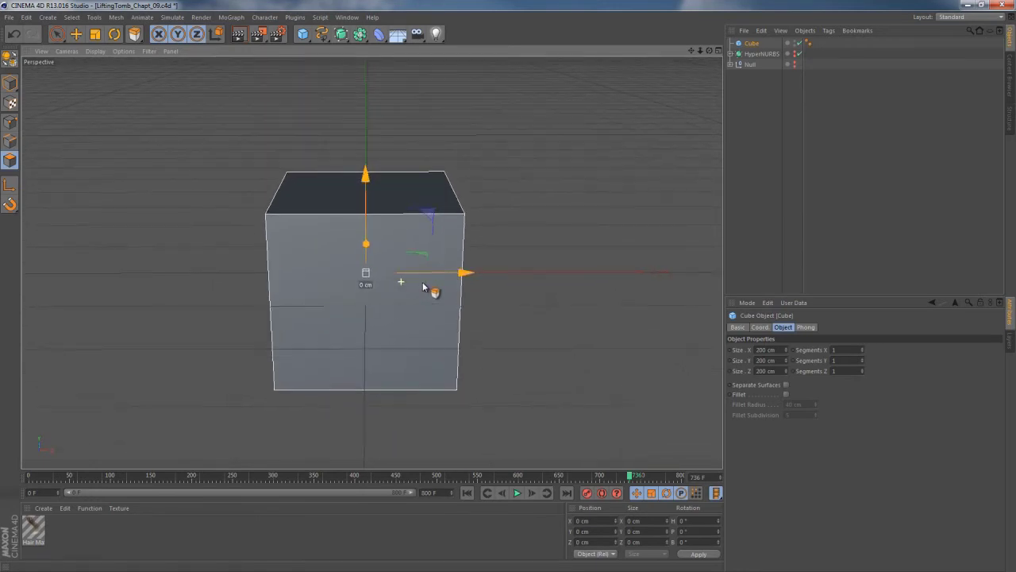
Set the cube's Size X to 330 cm and Size Y to 120 cm
left_click(759, 350)
double_click(761, 349)
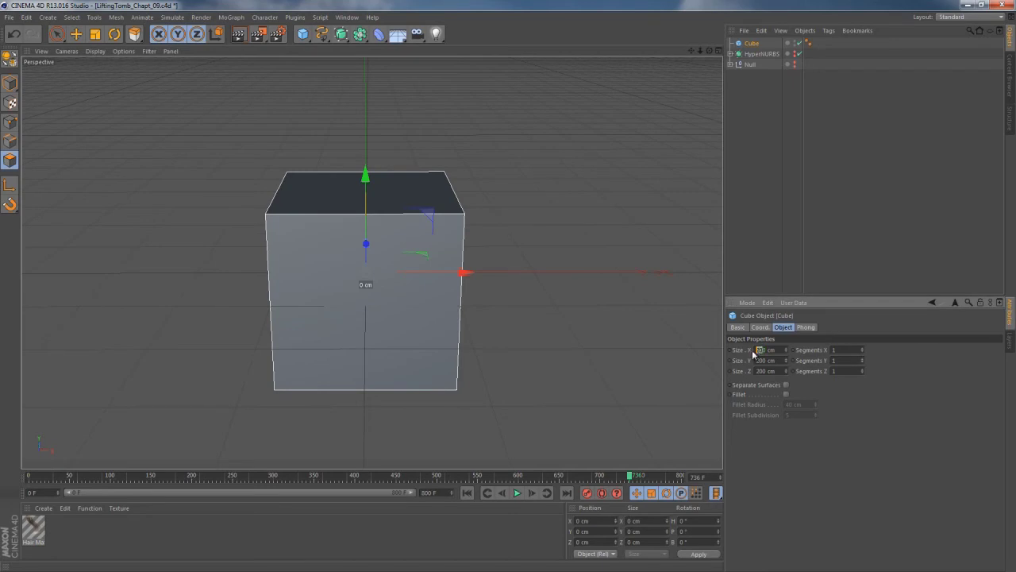
type("300")
key("Return")
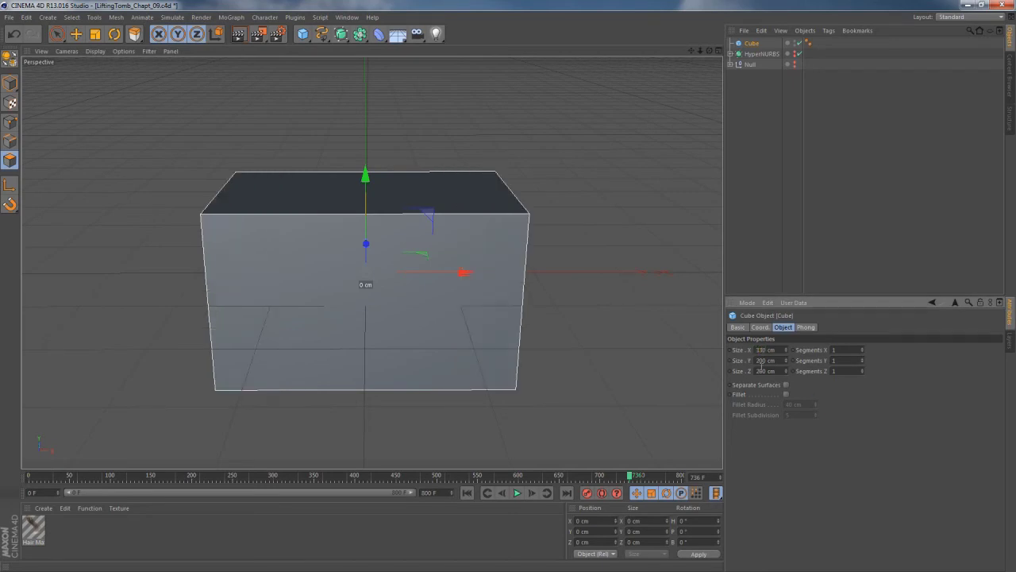
double_click(761, 360)
type("120")
key("Return")
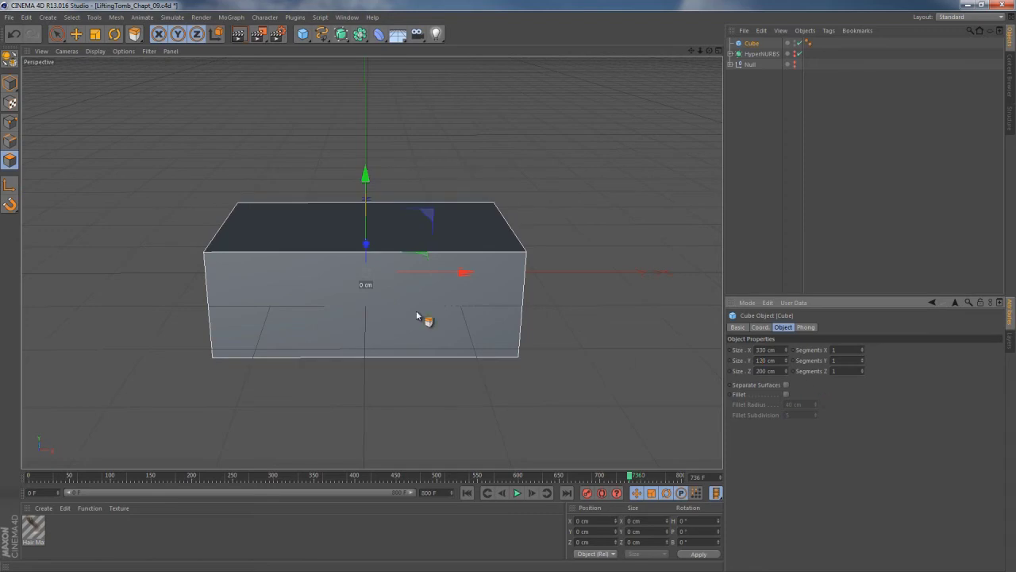
Enable Fillet on the cube with a 5 cm radius and 3 subdivisions
left_click(785, 394)
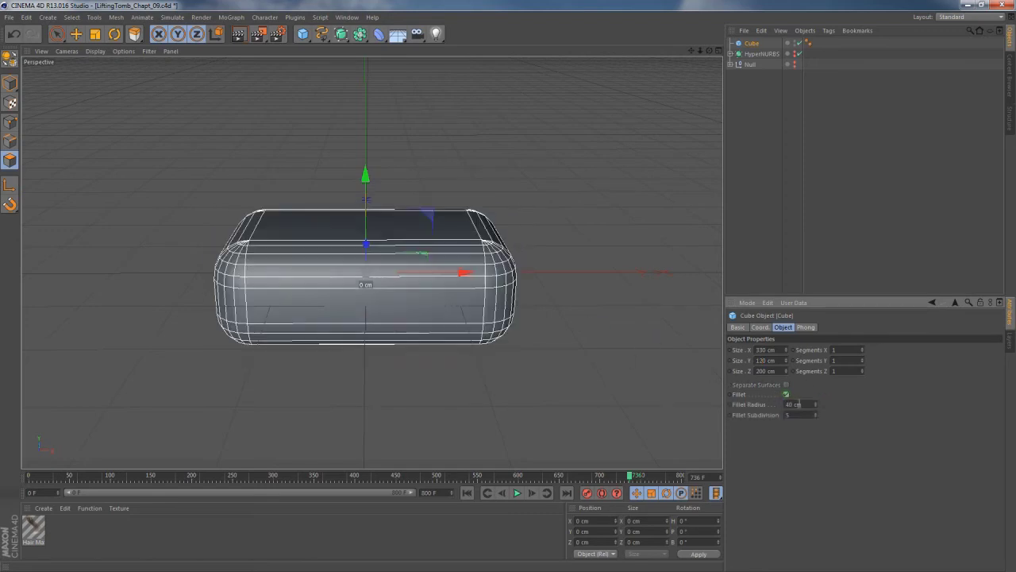
double_click(794, 403)
type("3")
key("Return")
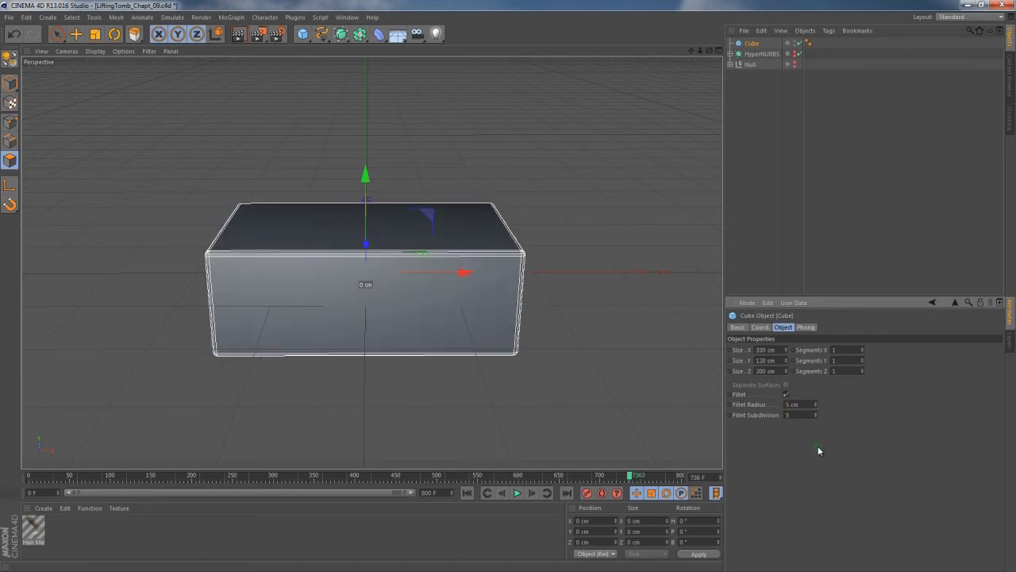
scroll(476, 310, "up", 3)
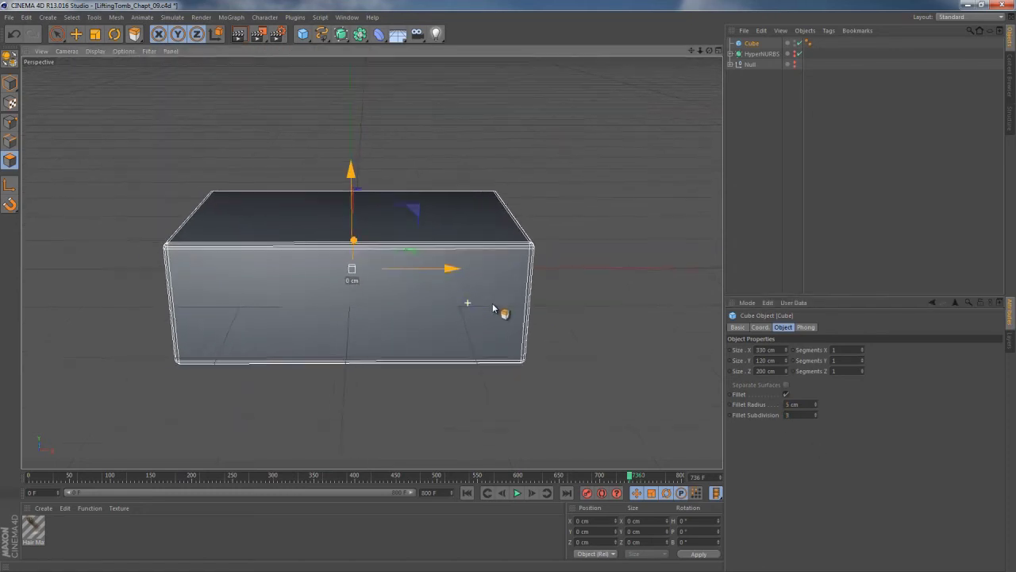
Make the cube editable, select its bottom face and inset it slightly
key("c")
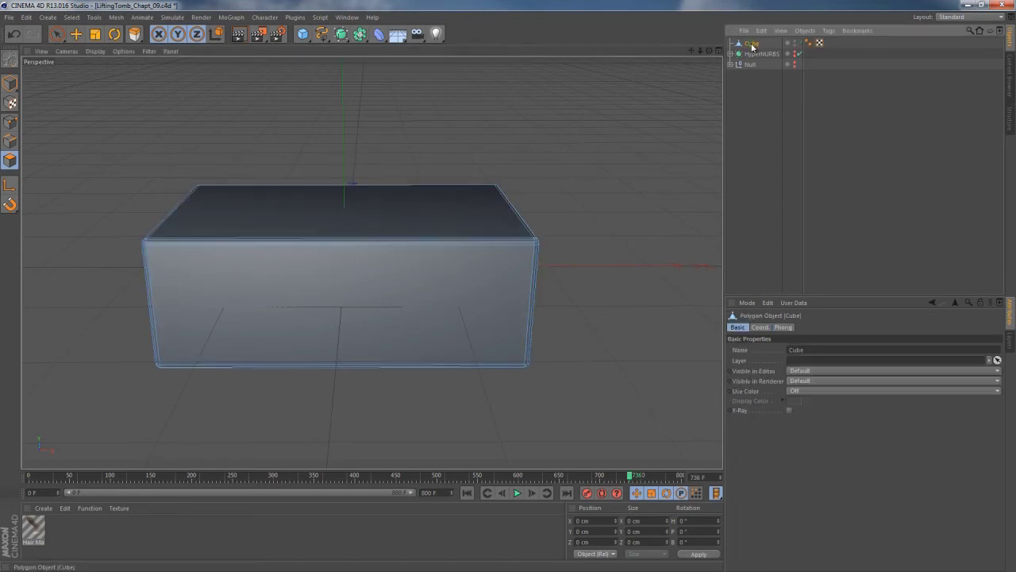
key("d")
left_click_drag(167, 165, 358, 262, "alt")
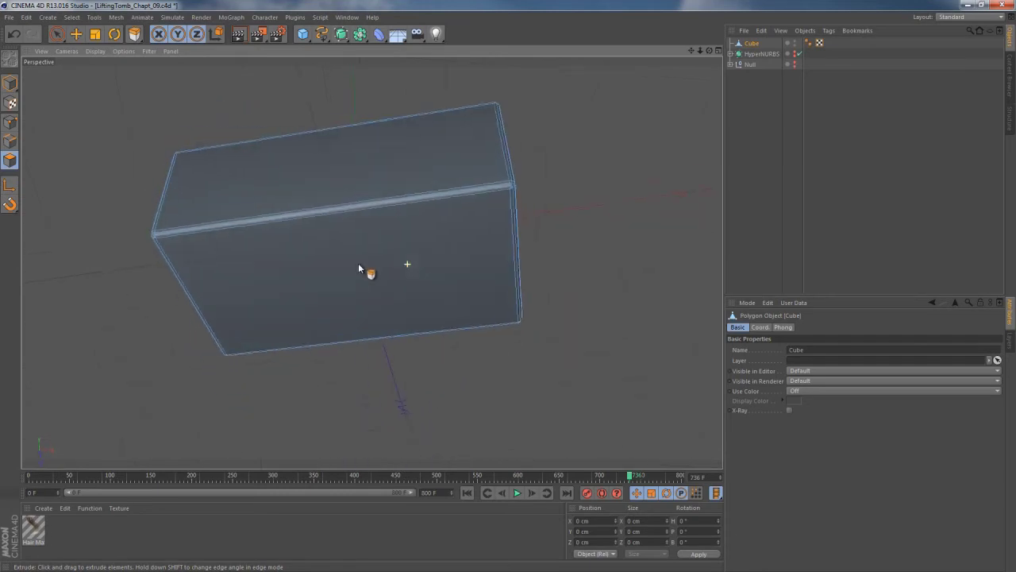
left_click(377, 275)
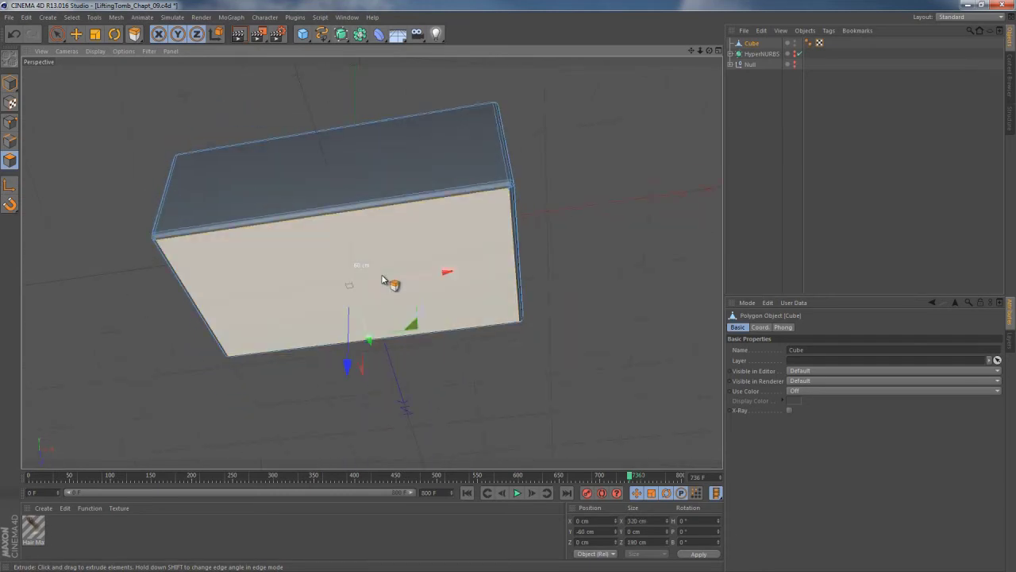
key("i")
left_click_drag(586, 312, 517, 291)
Add inset rings of about 6.3 and 4.4 cm, reaching roughly 283.6 × 153.6 cm
left_click_drag(594, 317, 509, 291)
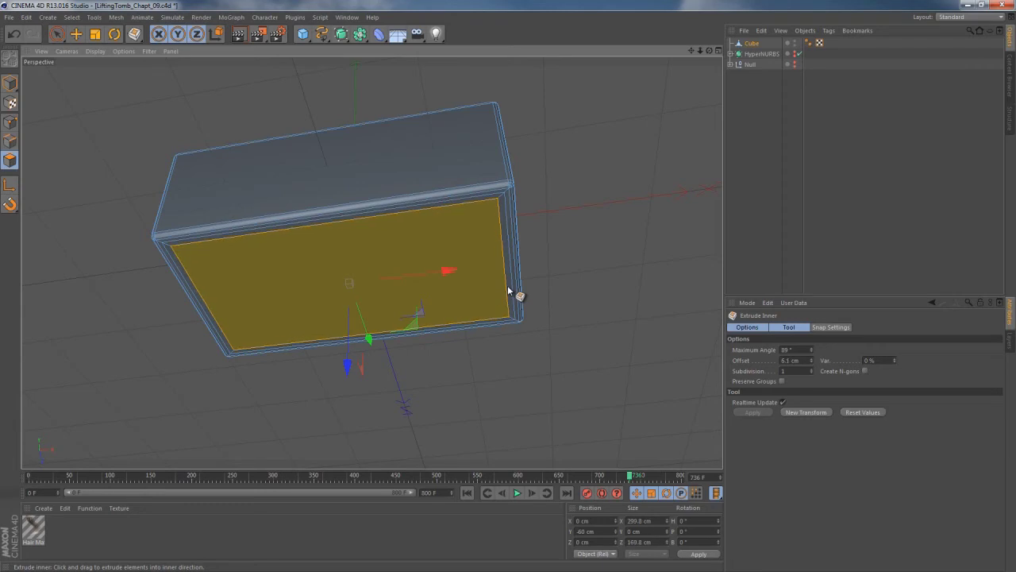
left_click_drag(509, 291, 508, 291)
left_click_drag(596, 315, 509, 291)
key("d")
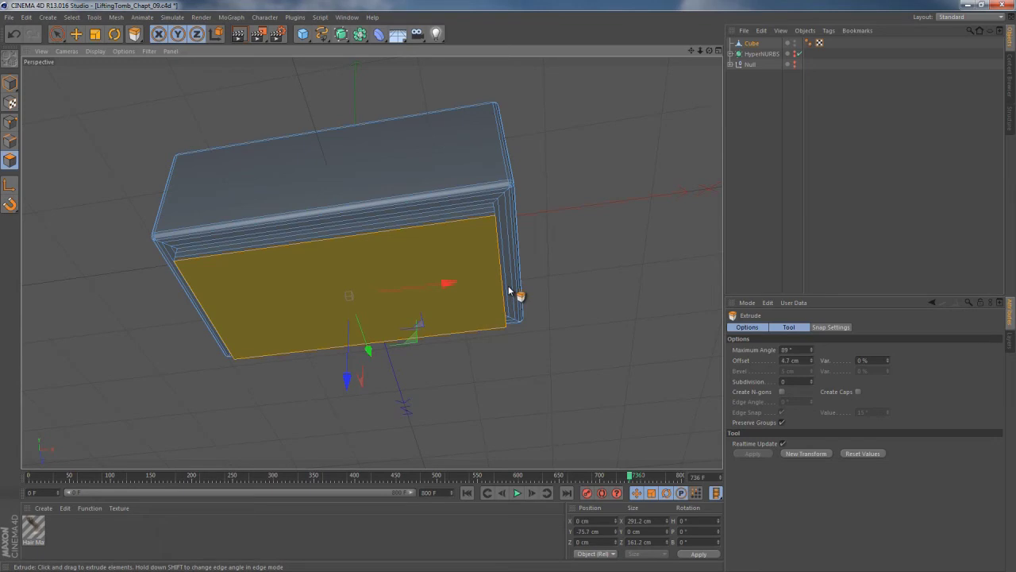
key("i")
mouse_move(508, 285)
left_mouse_down()
mouse_move(628, 308)
mouse_move(508, 286)
left_mouse_up()
Extrude, then inset the bottom face by about 4.6 cm, narrowed to 3.5 cm
key("d")
key("i")
left_click_drag(618, 295, 508, 285)
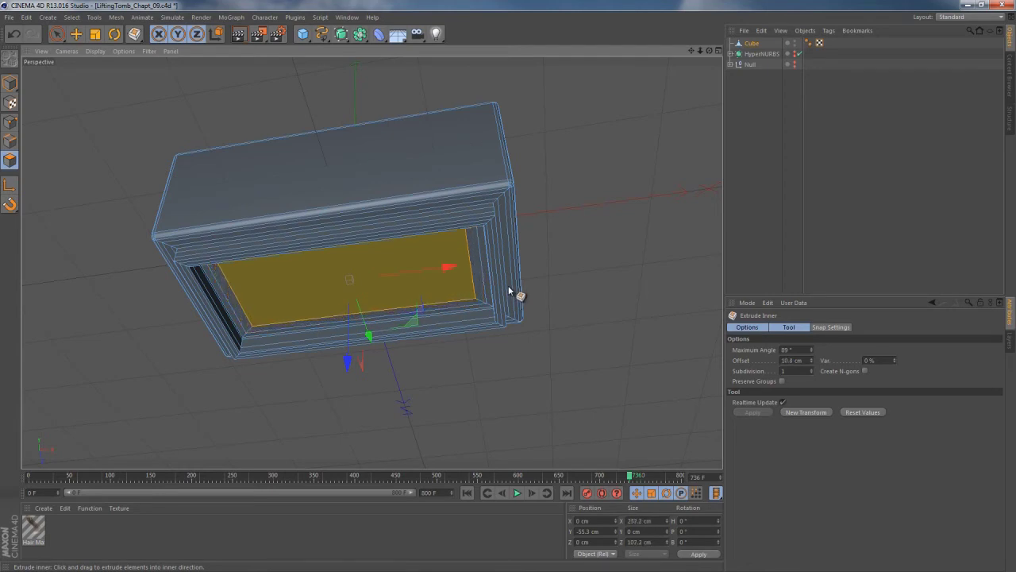
left_click_drag(665, 284, 508, 290)
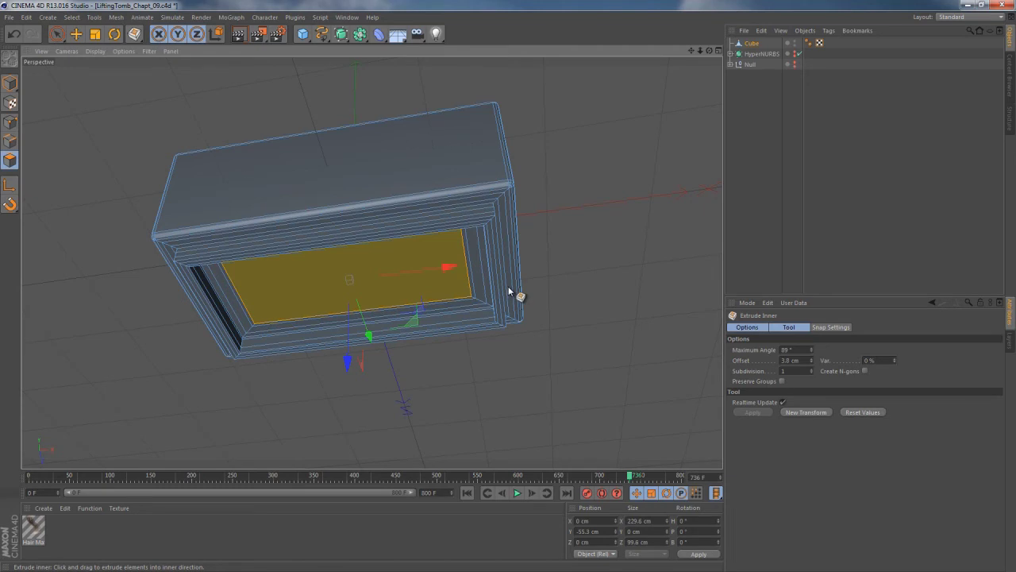
Recess the bottom face inward in three extrusion steps, then inset it about 5.4 cm
key("d")
left_click_drag(653, 294, 508, 290)
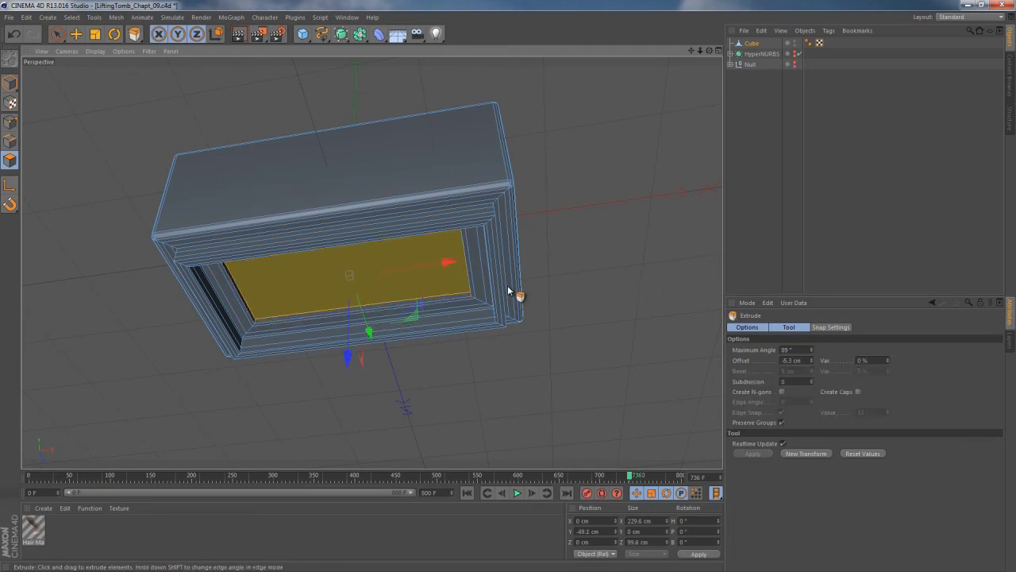
left_click_drag(651, 283, 508, 285)
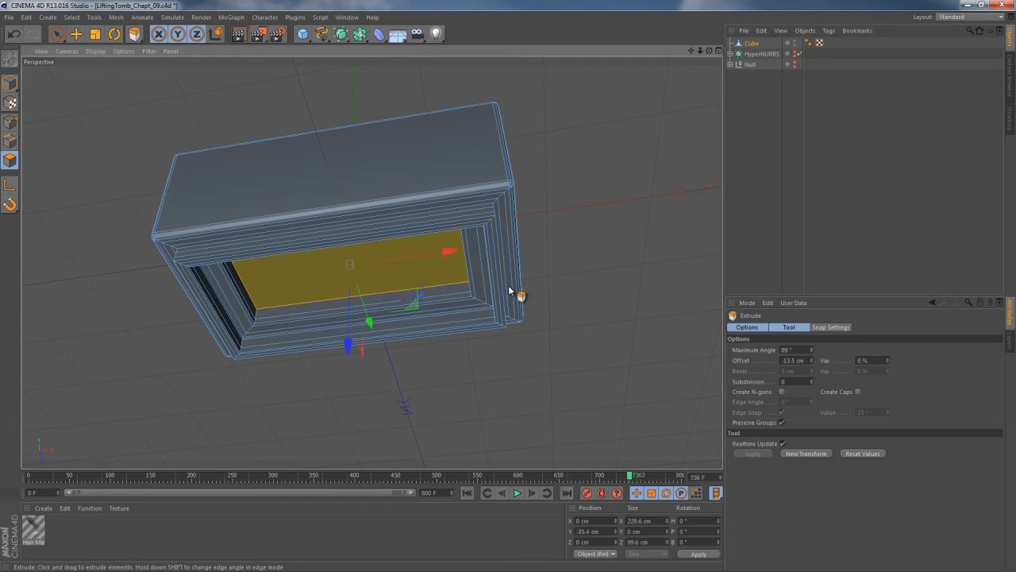
left_click_drag(658, 290, 508, 288)
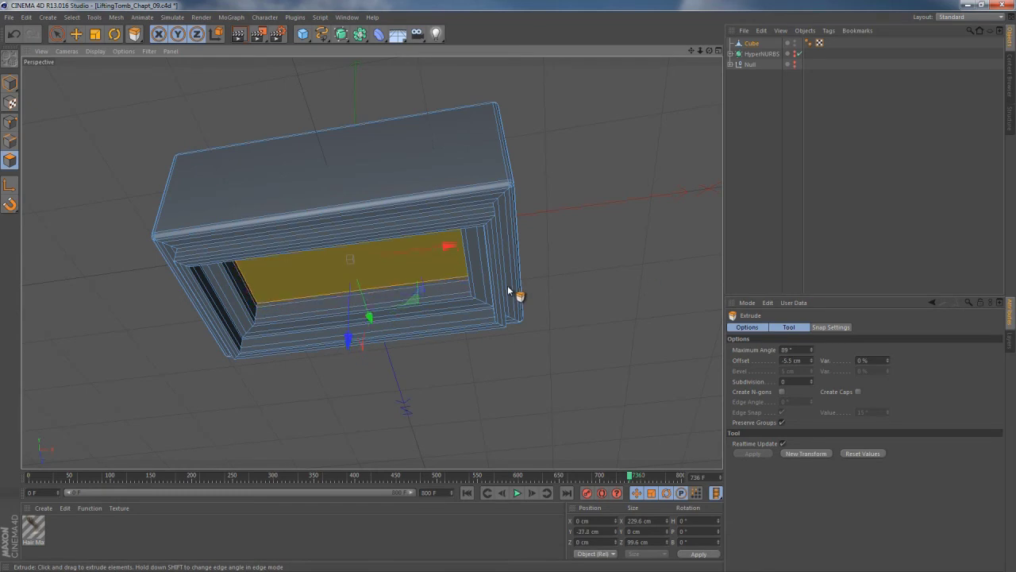
key("i")
left_click_drag(651, 282, 447, 284)
Select the top face, inset a border and sink it in two extrusion steps
left_click(443, 206)
left_click_drag(443, 204, 608, 200)
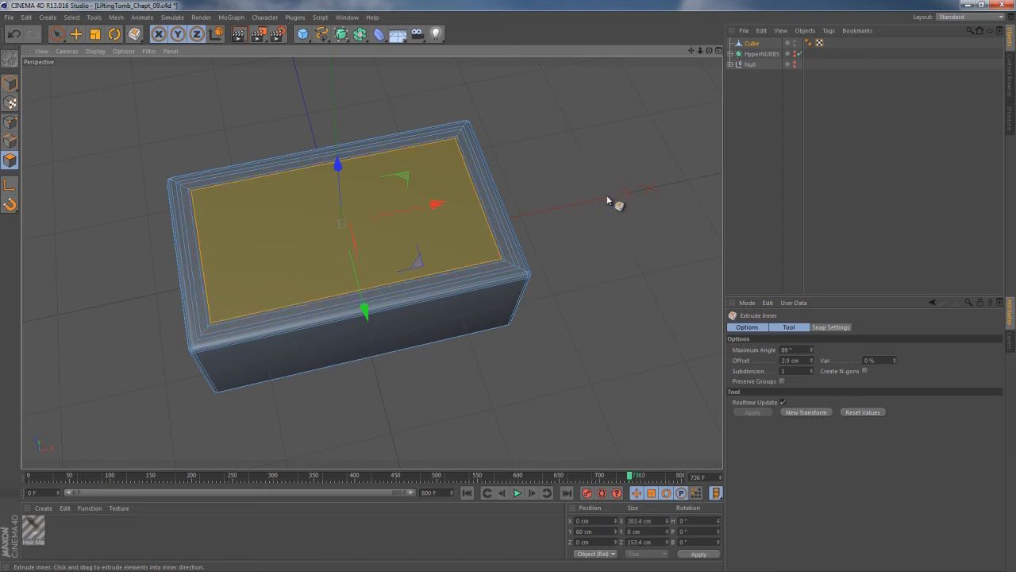
key("d")
mouse_move(512, 287)
left_mouse_down()
mouse_move(612, 197)
mouse_move(509, 290)
left_mouse_up()
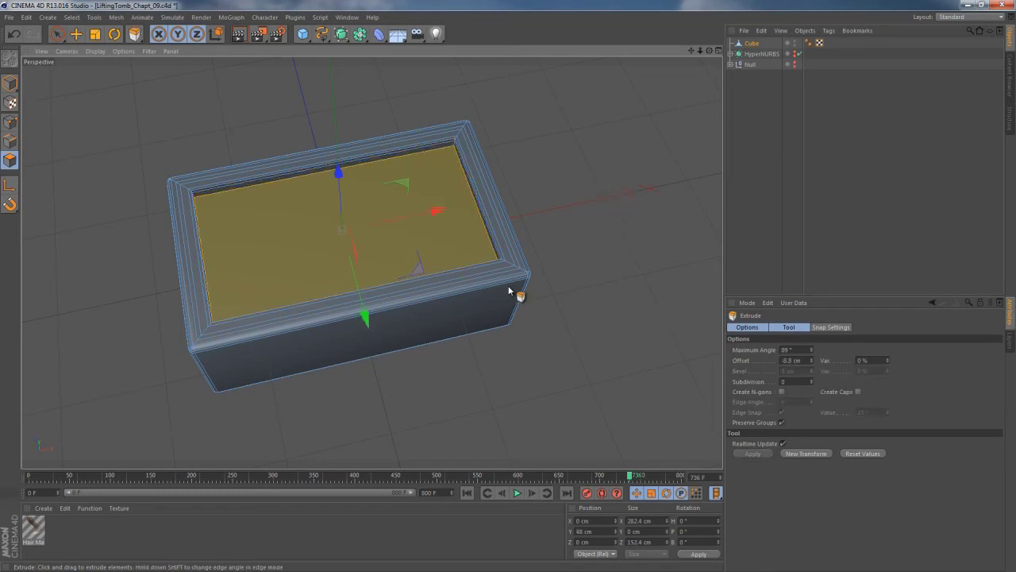
left_click_drag(508, 286, 507, 285)
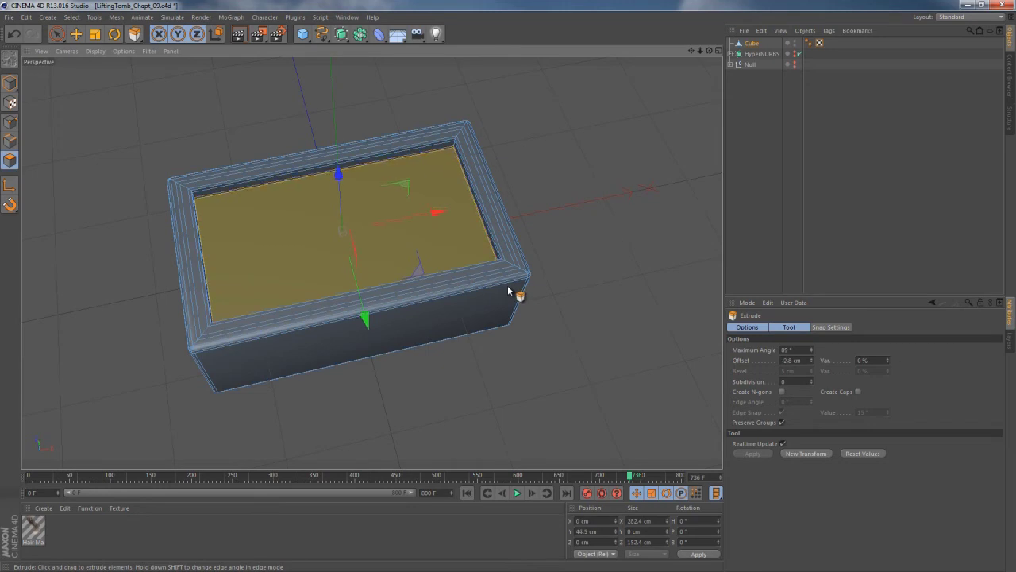
Inset the sunken top face by about 4.3 cm and 14.3 cm, then deselect it
key("i")
left_click_drag(626, 191, 517, 288)
left_click_drag(480, 251, 456, 166)
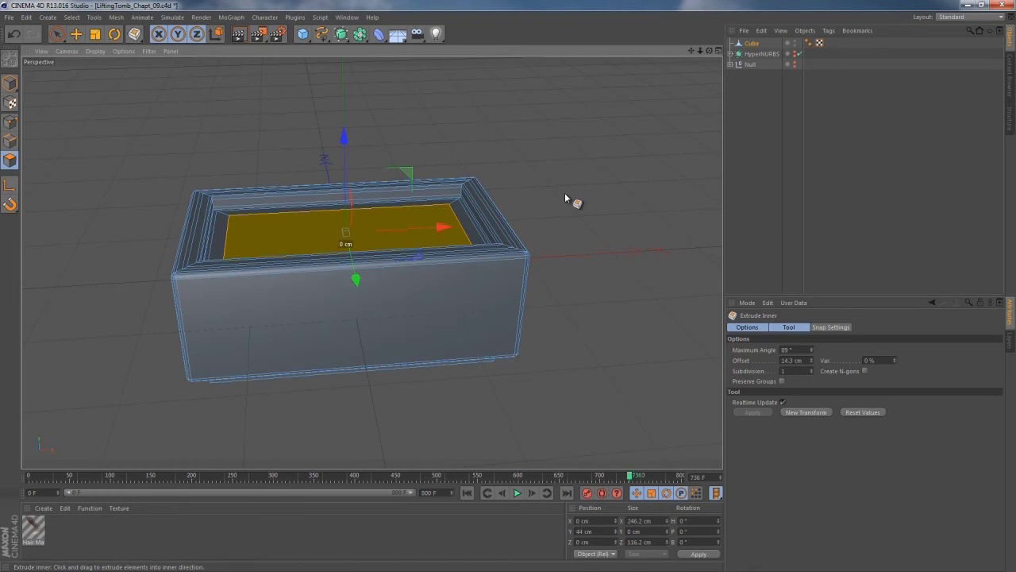
key("ctrl+shift+a")
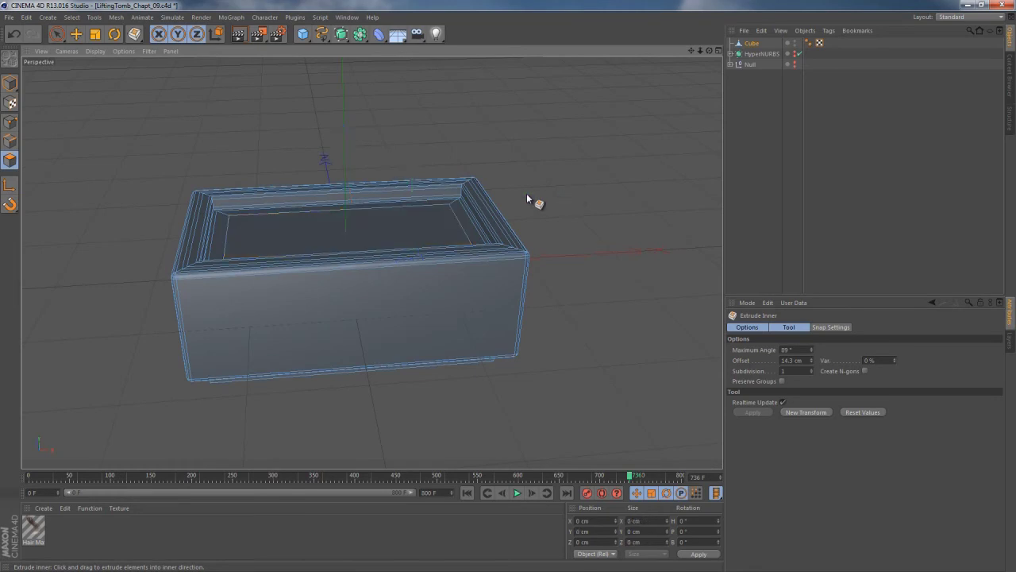
left_click(75, 18)
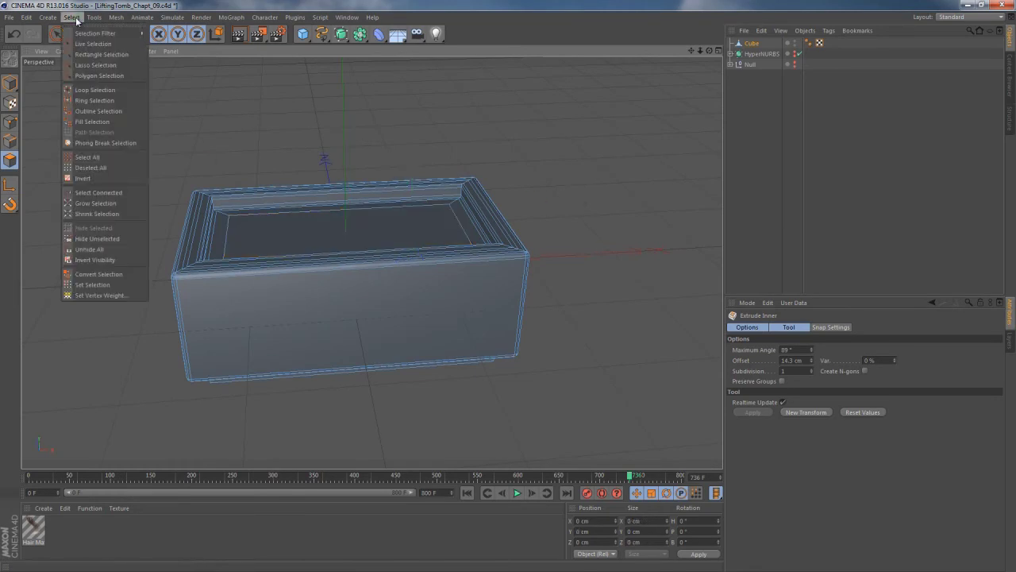
Select the inner rim edge loop on top and extrude it upward into a raised lip
left_click(94, 90)
left_click_drag(544, 233, 557, 302, "alt")
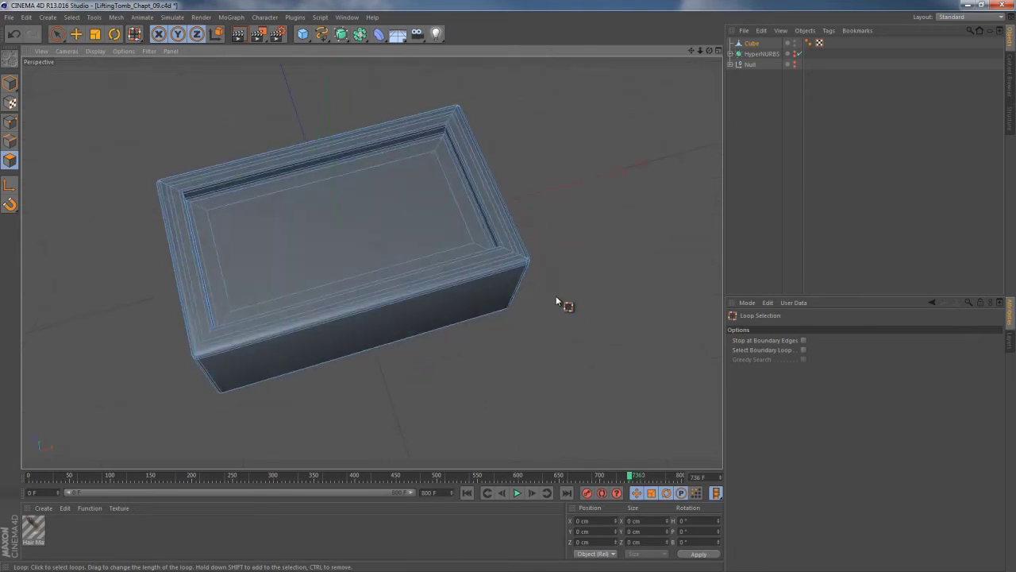
left_click(512, 256)
key("d")
left_click_drag(588, 246, 438, 223)
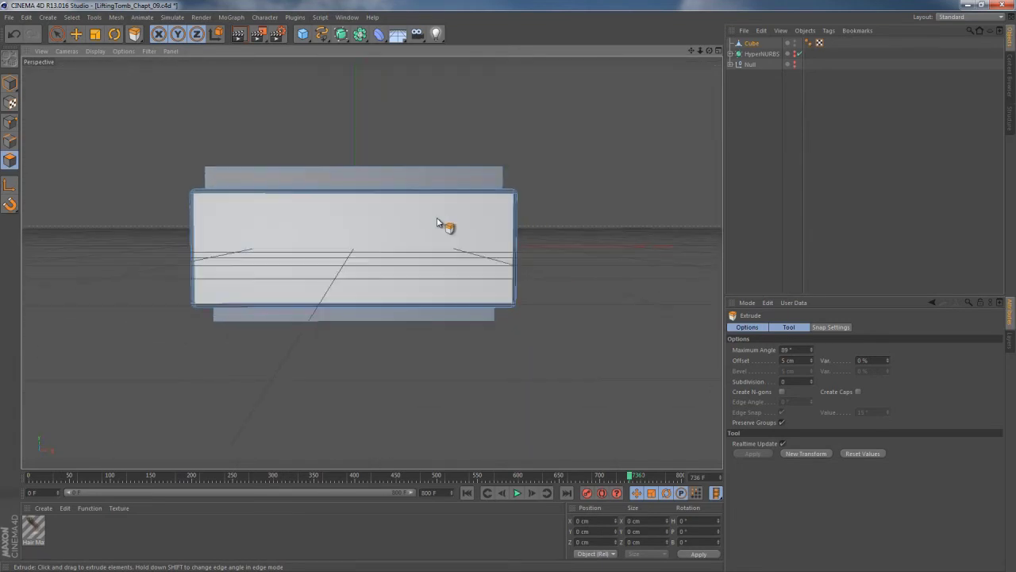
Set the Knife to Plane mode (X-Z, 2 cuts, 20 cm spacing) and slice two horizontal cut pairs
key("k")
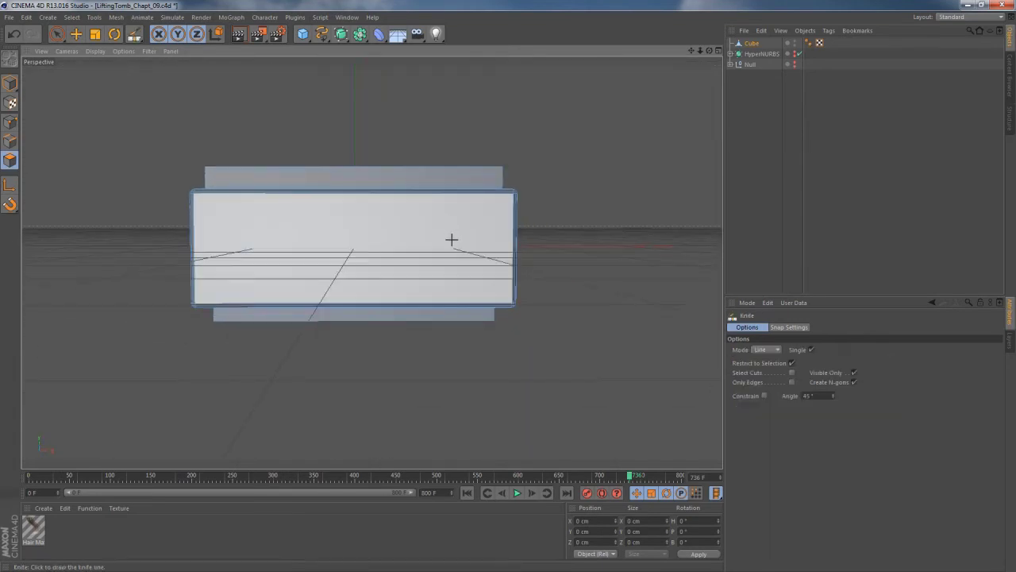
scroll(454, 256, "up", 3)
scroll(454, 259, "up", 2)
scroll(463, 262, "down", 3)
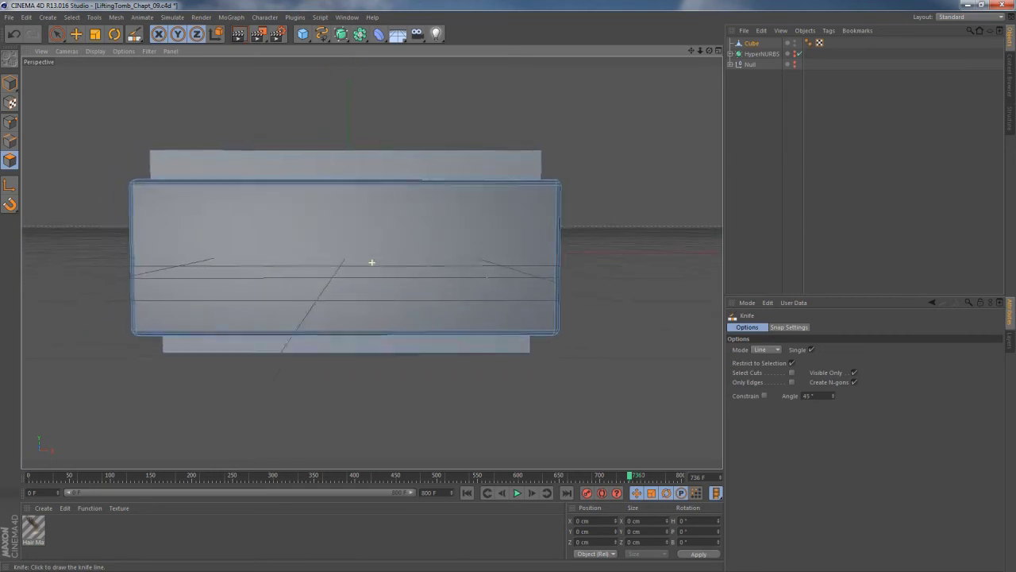
left_click(769, 350)
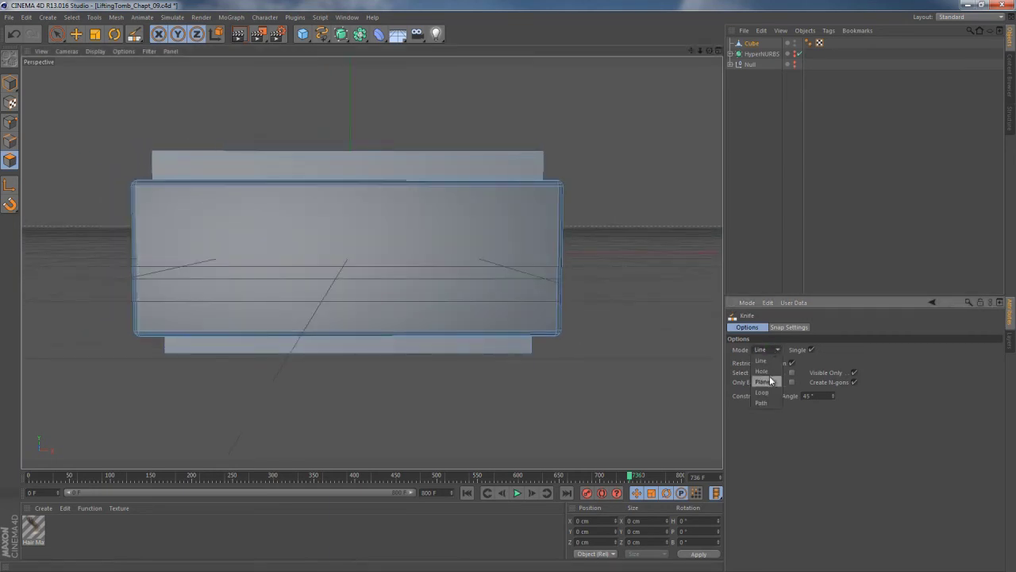
left_click(767, 381)
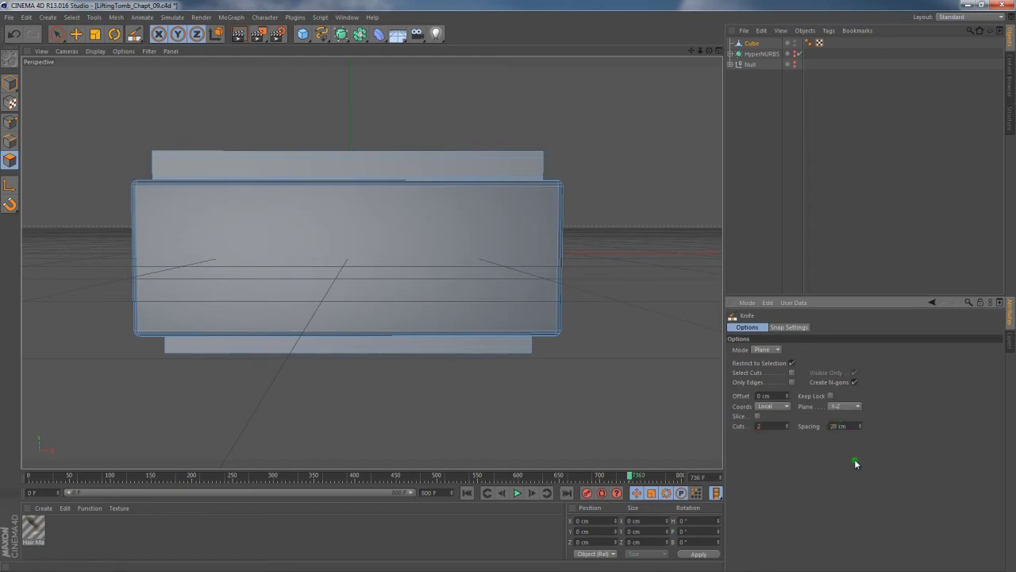
left_click(476, 227)
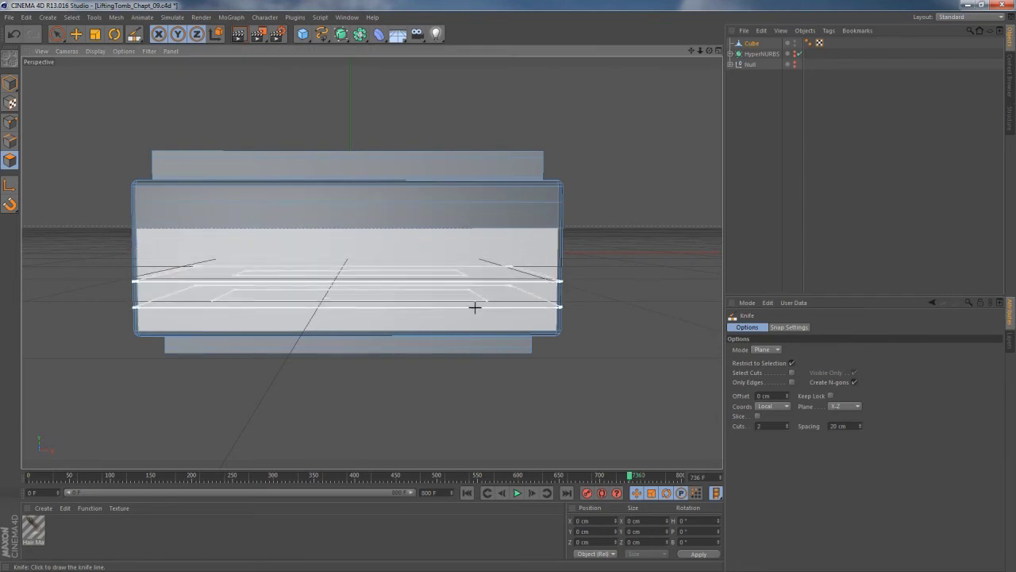
left_click(476, 312)
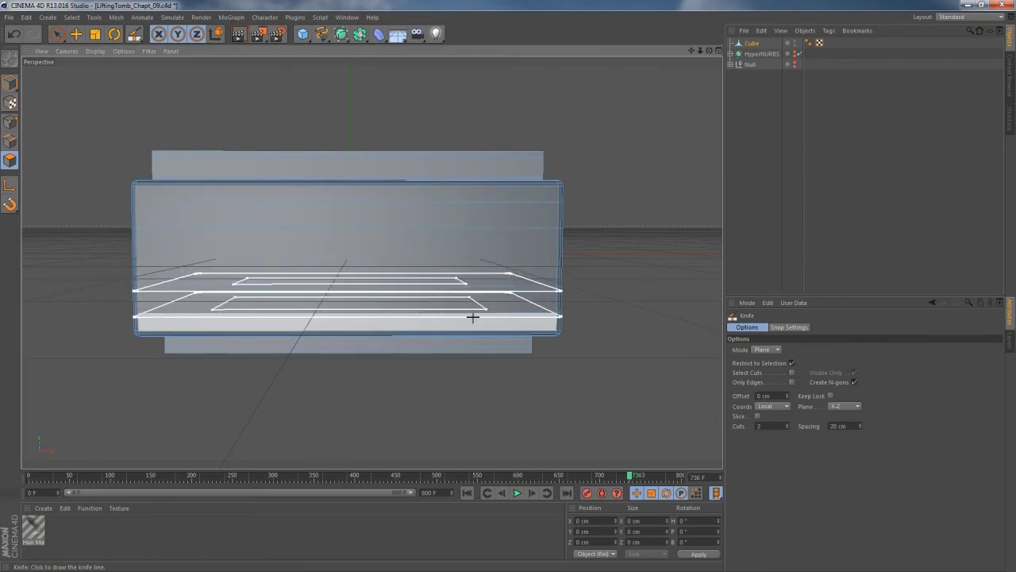
Ring-select the upper and lower face bands around the box sides, undoing a stray change
key("u")
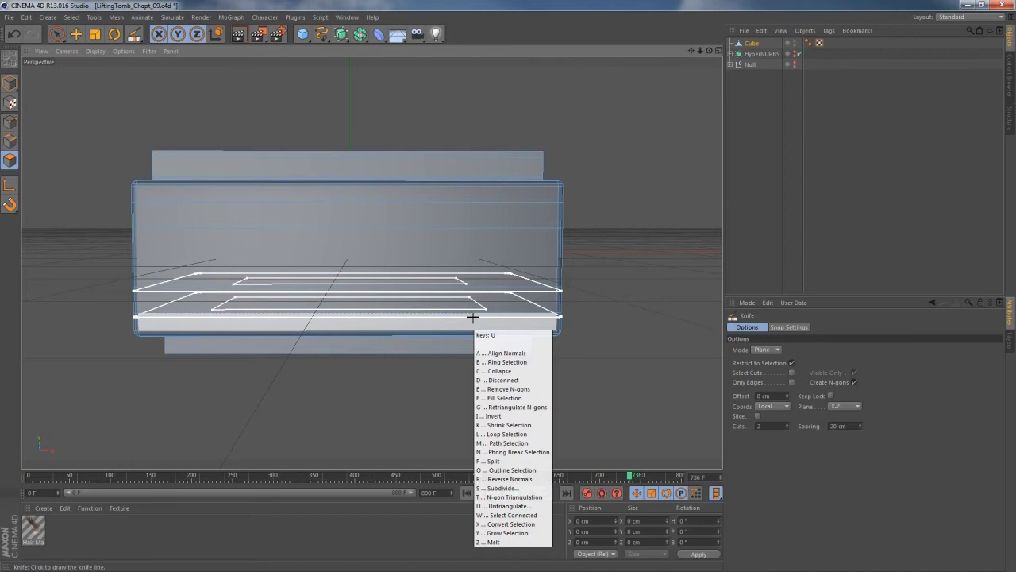
key("b")
left_click(549, 217)
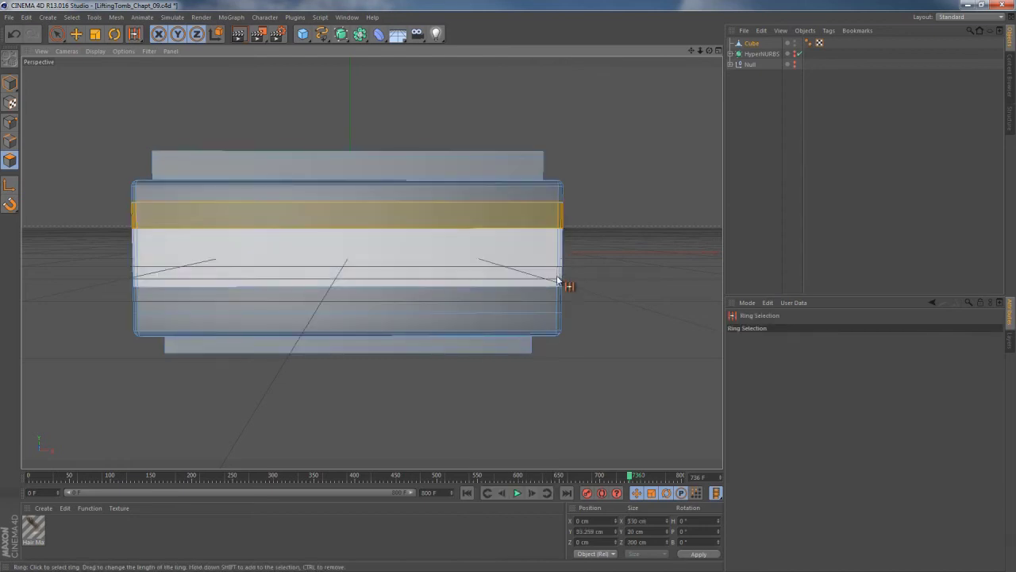
left_click(561, 308, "shift")
mouse_move(304, 272)
left_mouse_down("alt")
mouse_move(325, 270)
mouse_move(311, 279)
left_mouse_up("alt")
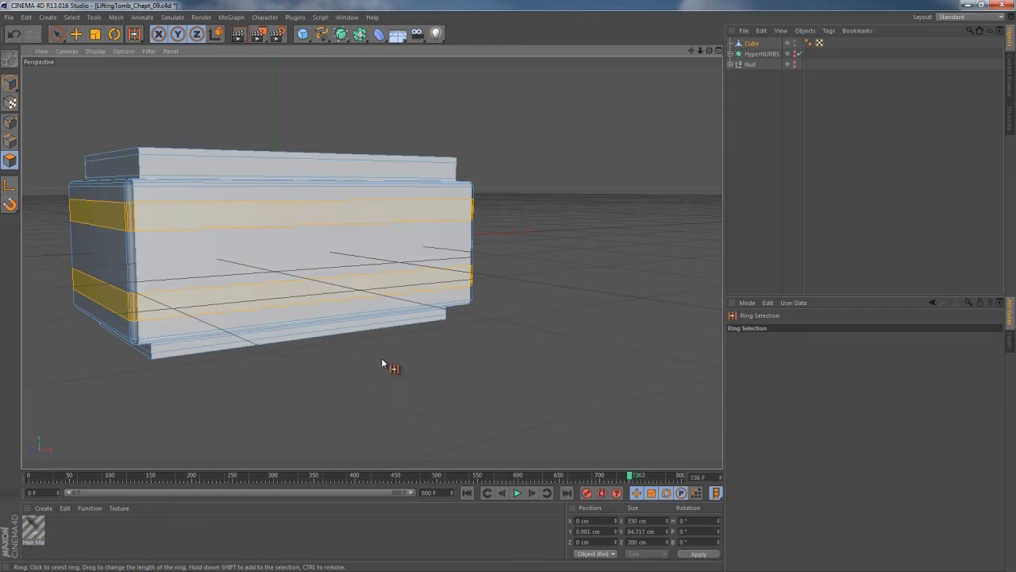
key("u")
key("i")
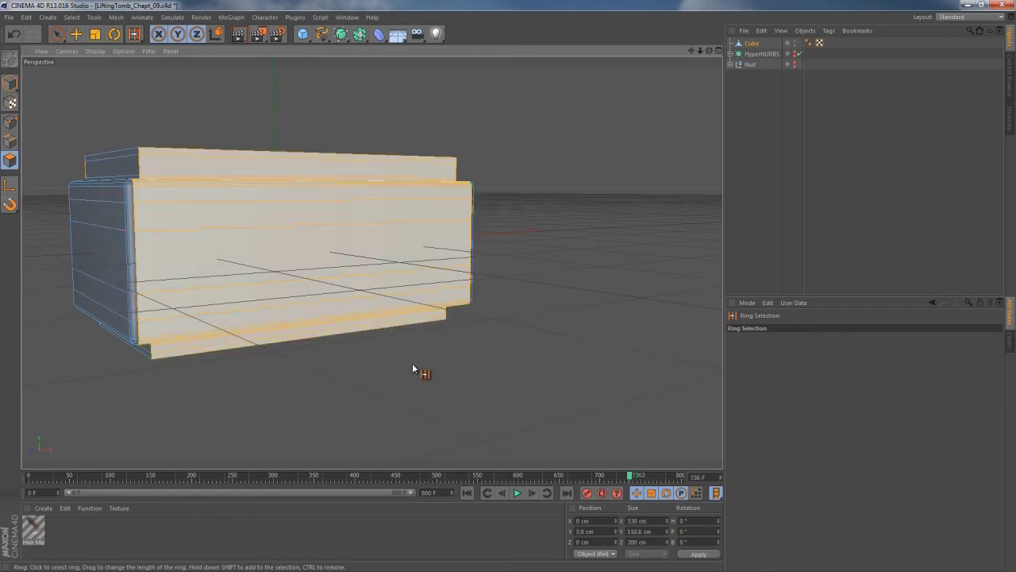
key("ctrl+z")
key("space")
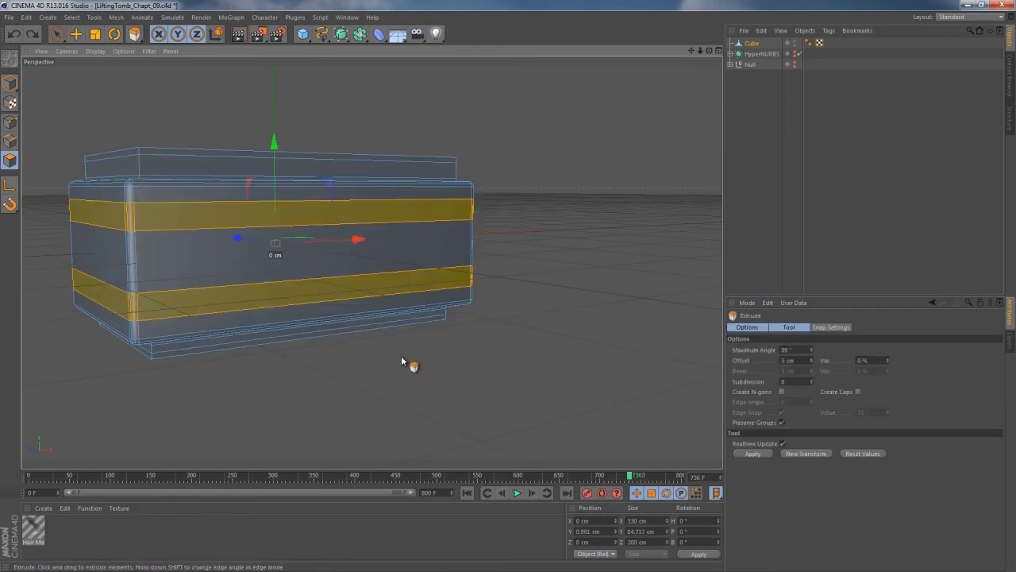
Extrude the bands into straps, nest the Cube in a disabled HyperNURBS.1, and deselect
left_click_drag(400, 356, 419, 265, "alt")
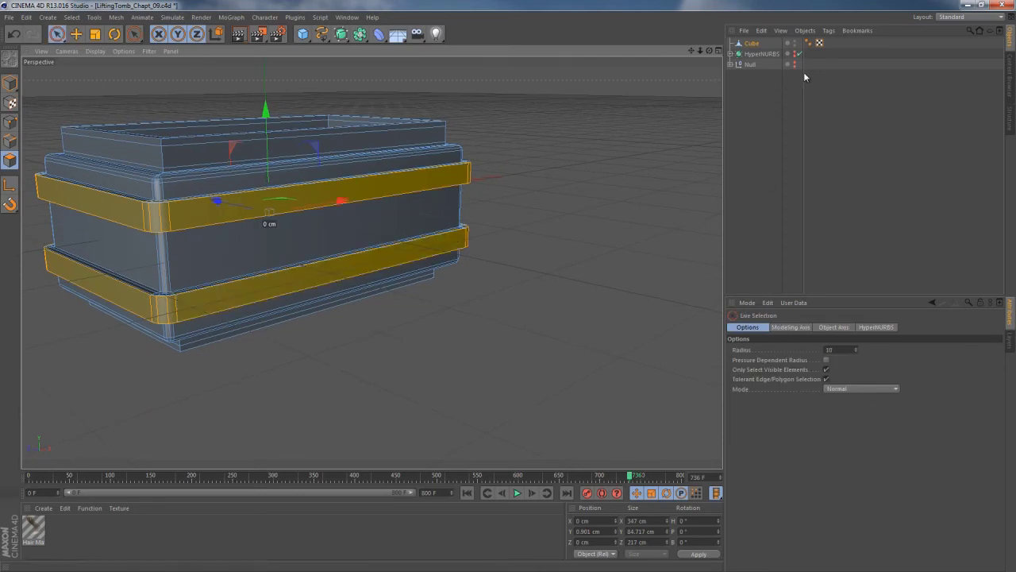
left_click(341, 35)
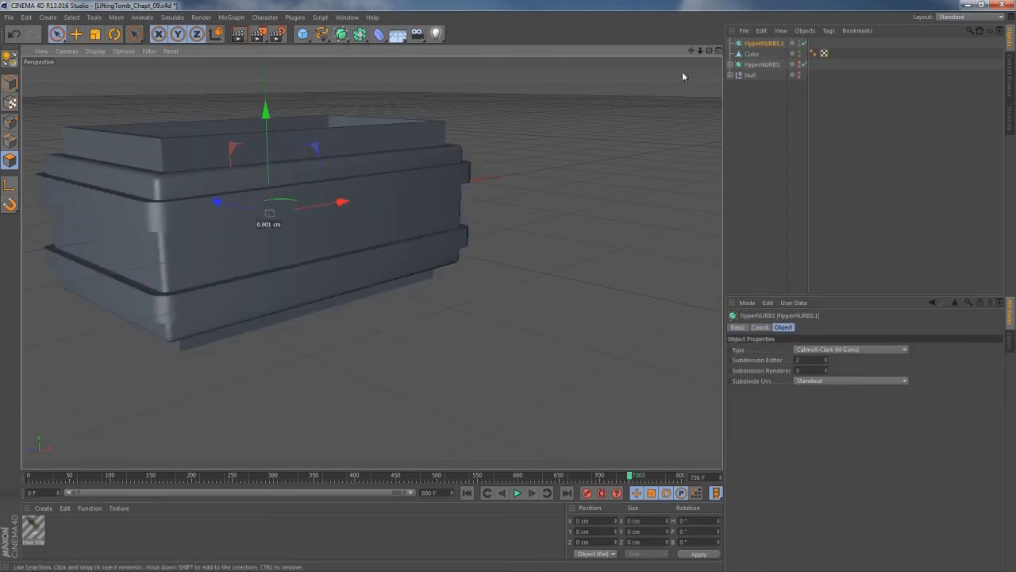
left_click_drag(754, 54, 767, 44)
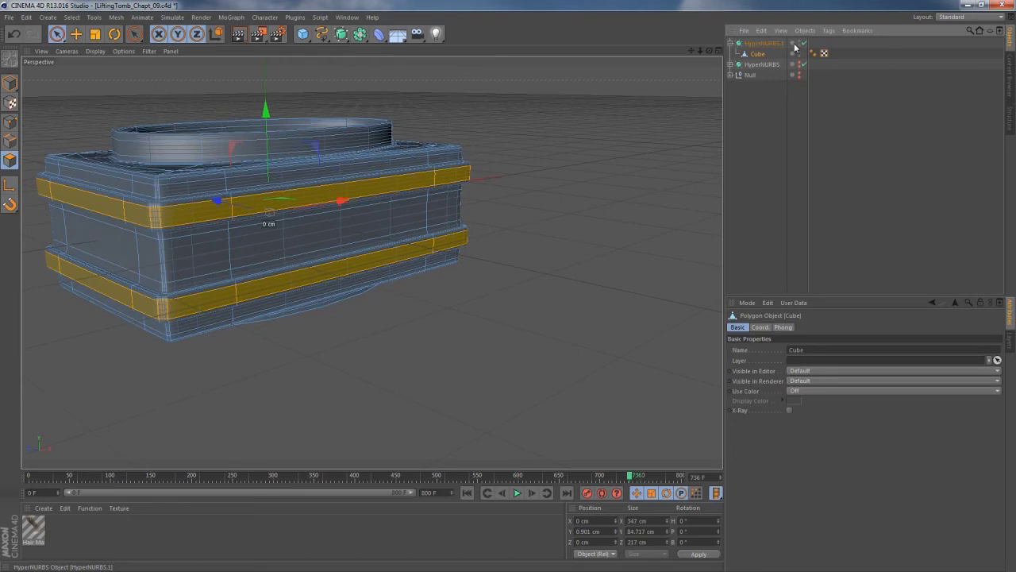
left_click_drag(420, 164, 191, 236, "alt")
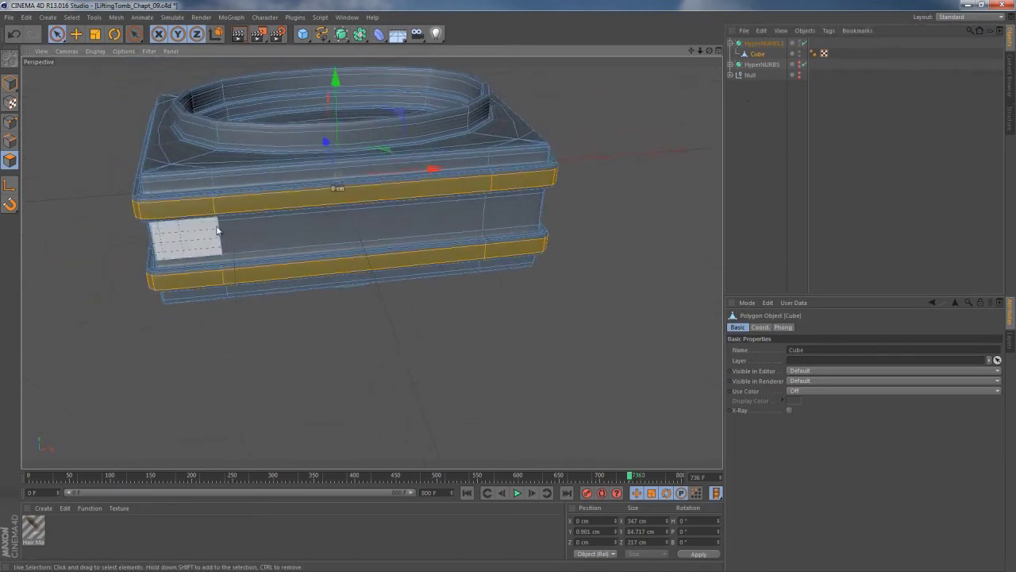
left_click(803, 43)
left_click_drag(410, 152, 445, 256, "alt")
left_click(566, 299)
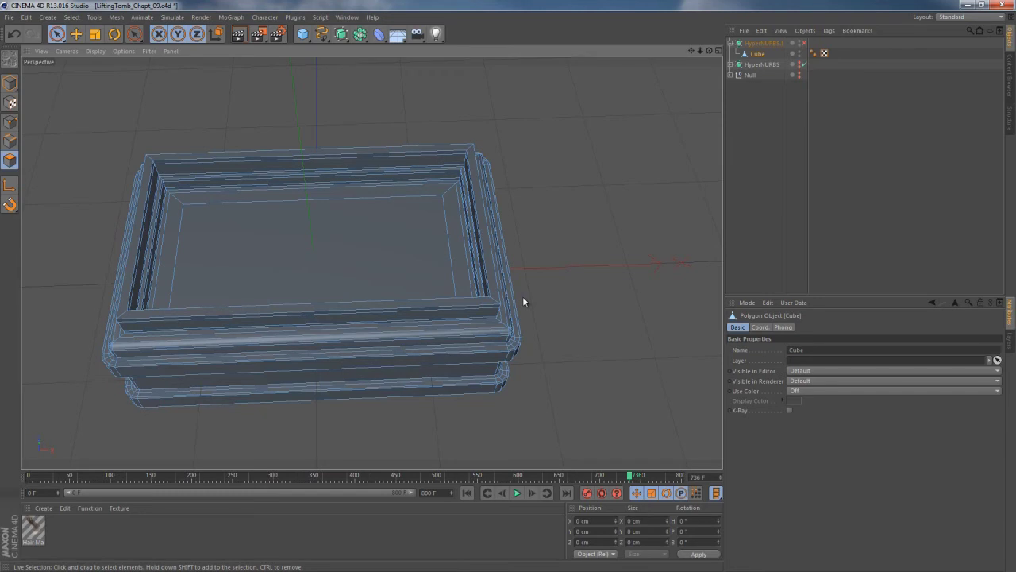
Switch the Knife to Loop mode and preview loop cuts around the tomb
key("k")
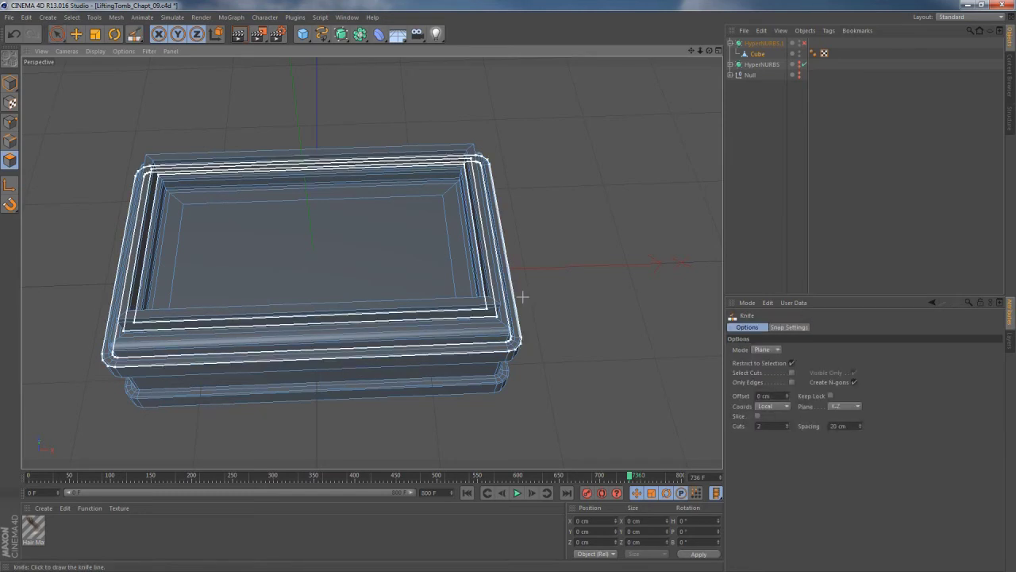
left_click(766, 350)
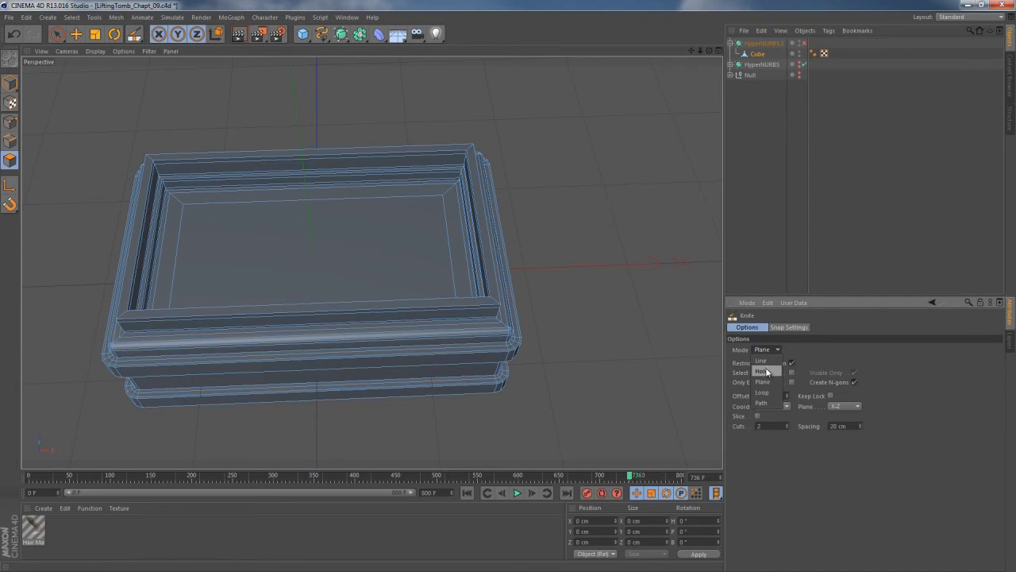
left_click(767, 392)
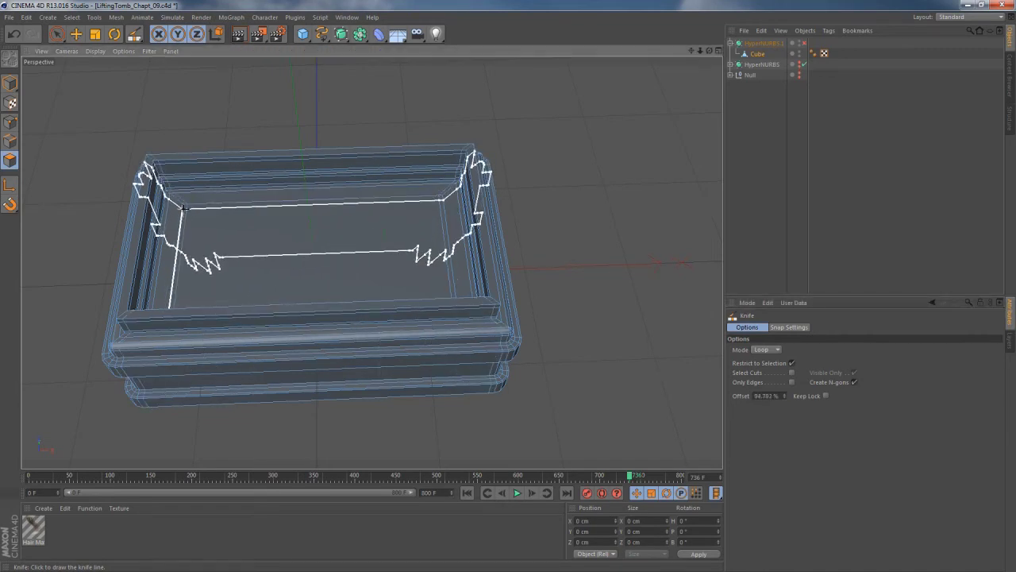
left_click_drag(173, 255, 173, 268, "alt")
left_click_drag(174, 313, 659, 178, "alt")
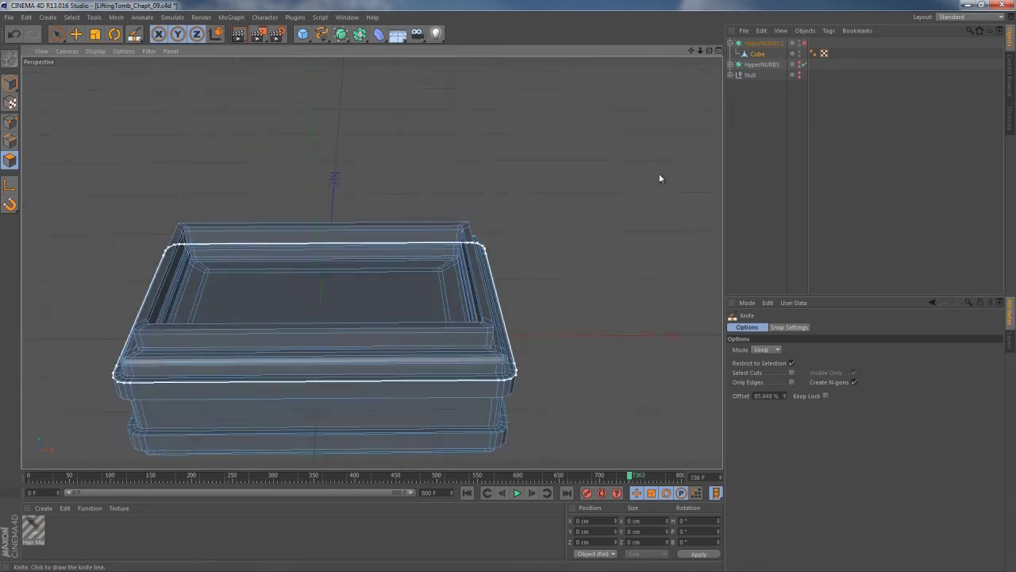
Re-enable HyperNURBS.1 smoothing and view the smoothed tomb from the front
left_click(803, 43)
left_click_drag(356, 329, 394, 403, "alt")
left_click_drag(378, 352, 341, 239, "alt")
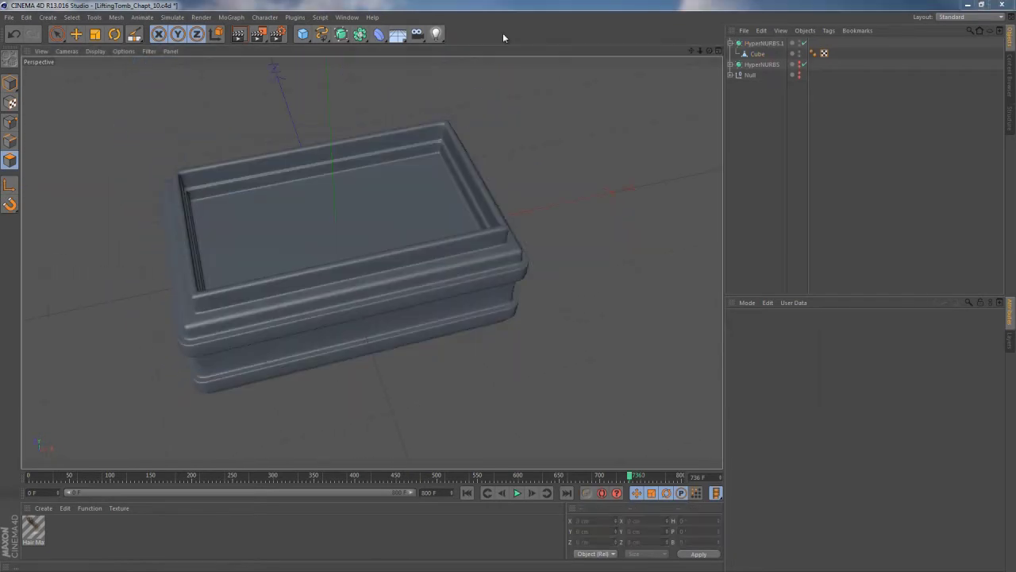
Add a MoGraph MoText object and rotate it by -60°
left_click(230, 17)
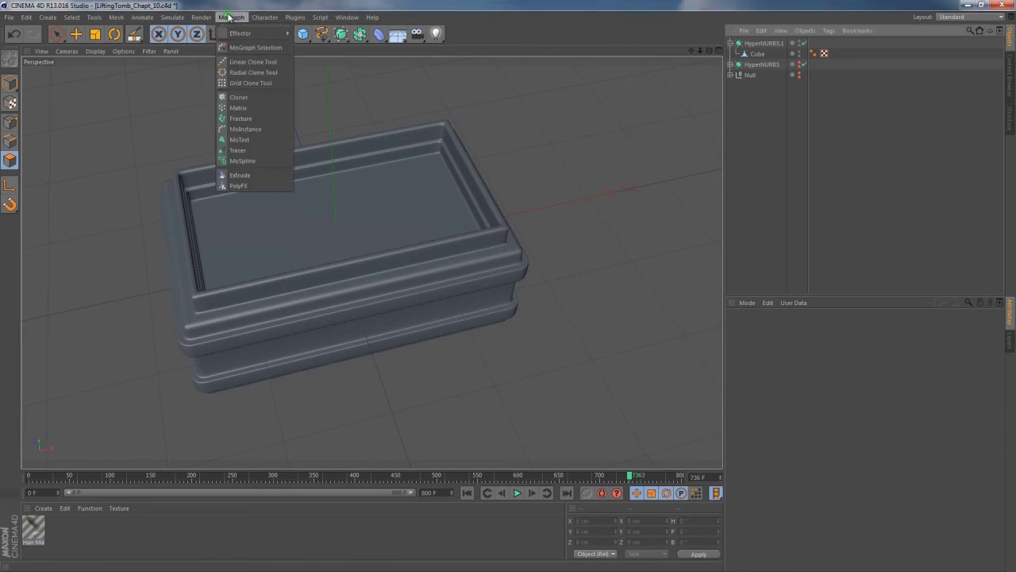
left_click(238, 140)
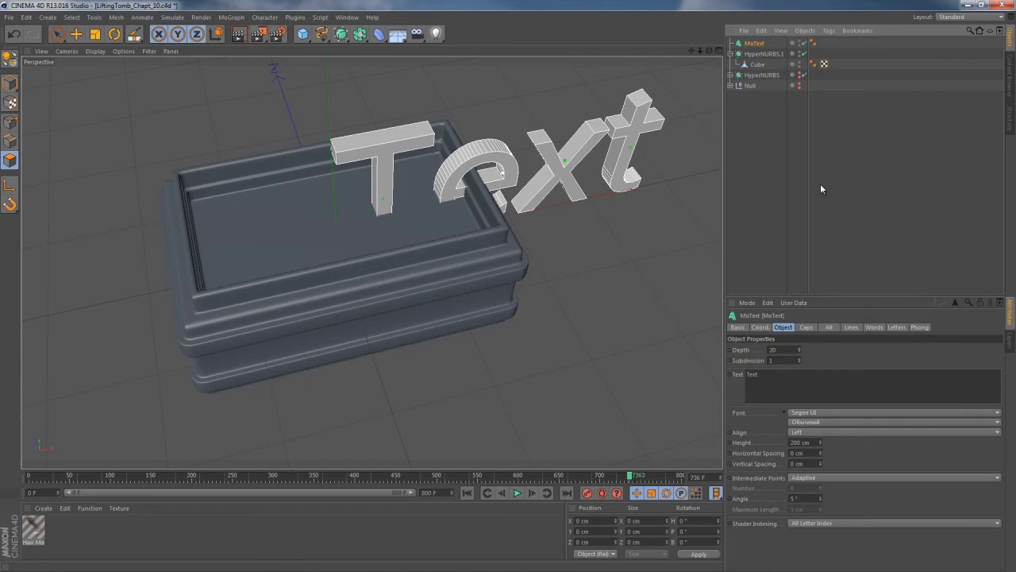
key("r")
left_click_drag(358, 298, 310, 178)
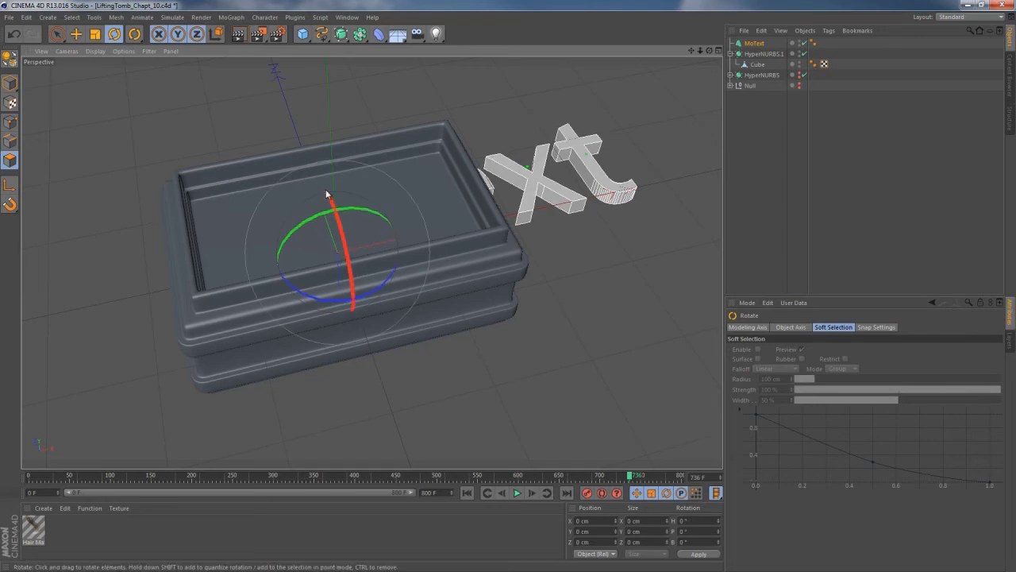
Set the MoText alignment to Middle and move it up over the tomb
left_click(759, 45)
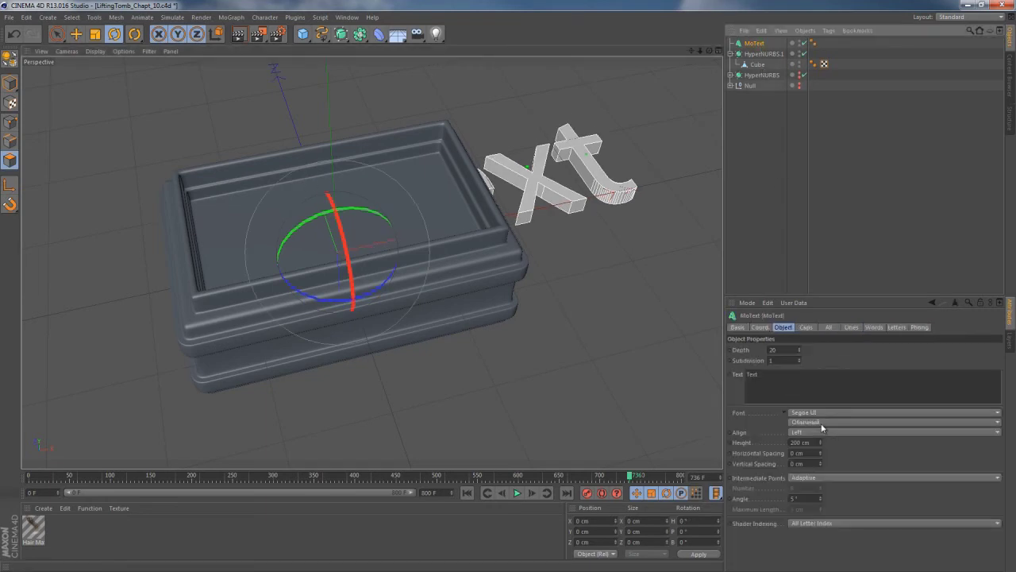
left_click(822, 431)
left_click(803, 451)
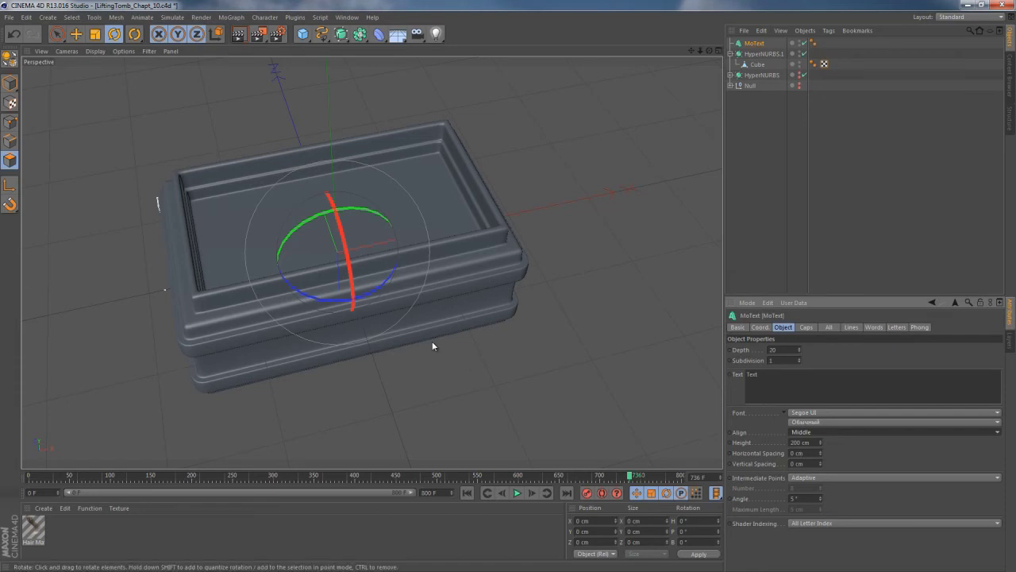
key("e")
left_click_drag(340, 308, 336, 262)
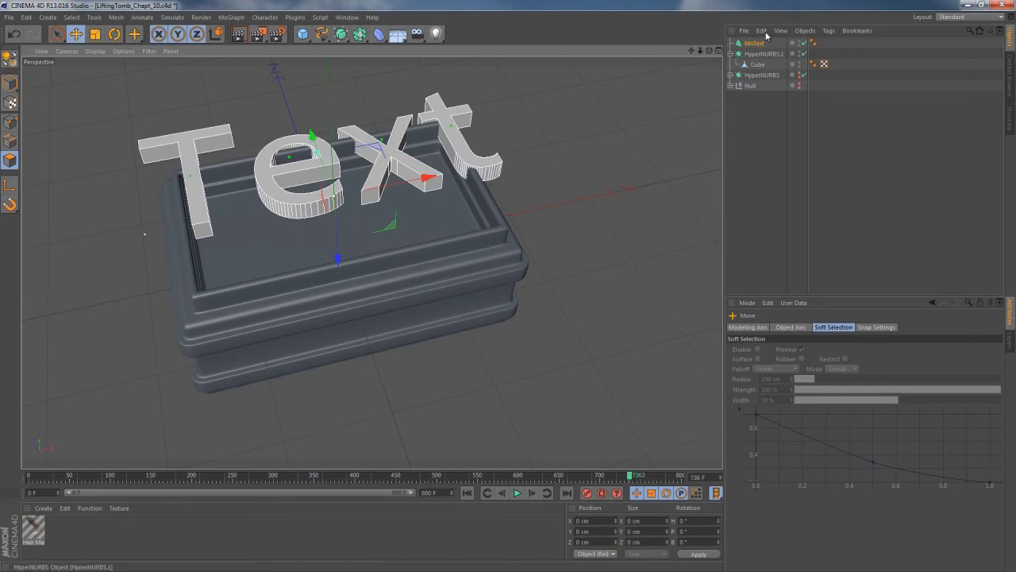
Give the MoText Fillet Caps on start and end with 3 steps and 3 cm radius
left_click(753, 44)
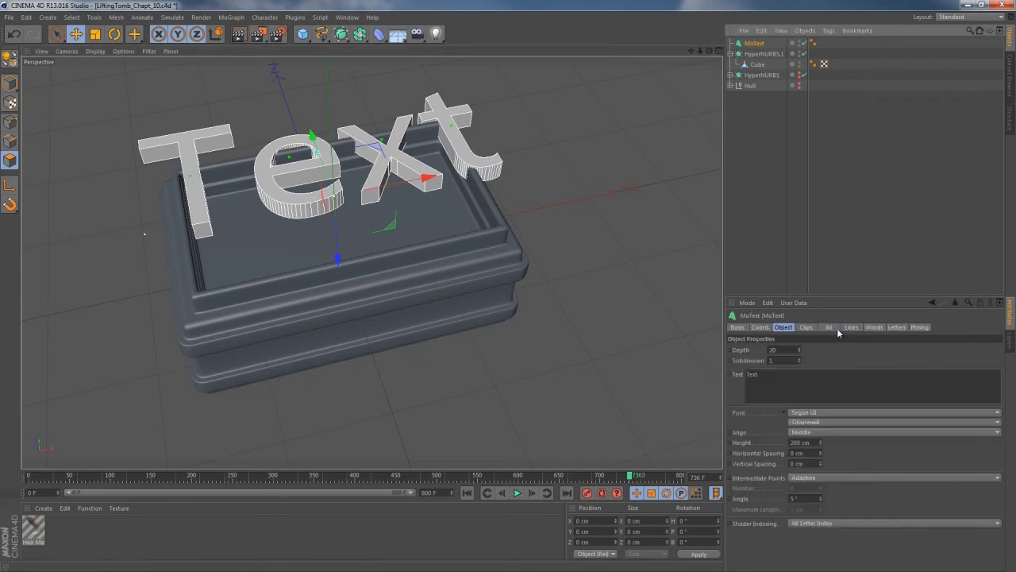
left_click(808, 327)
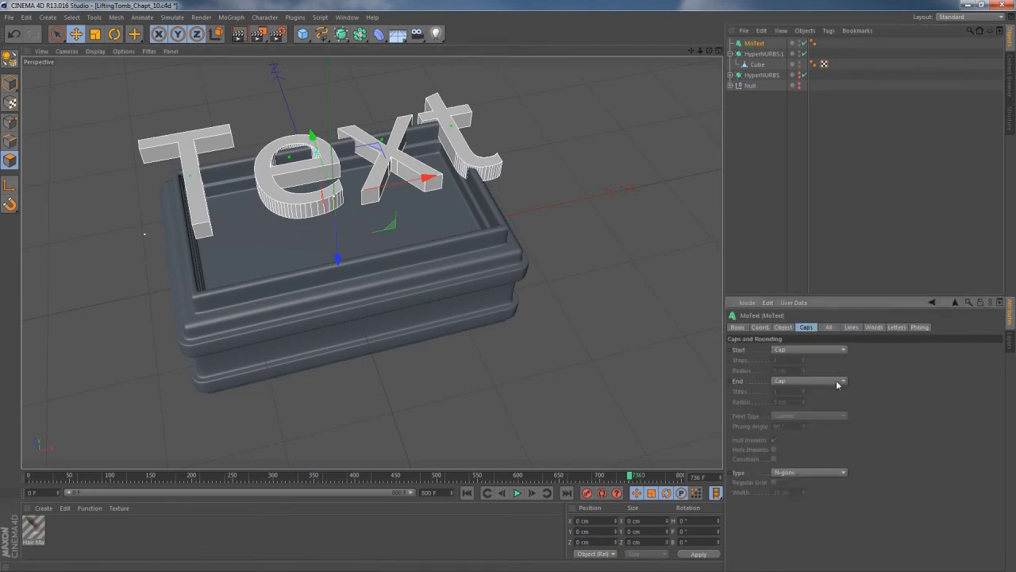
left_click(791, 350)
left_click(792, 391)
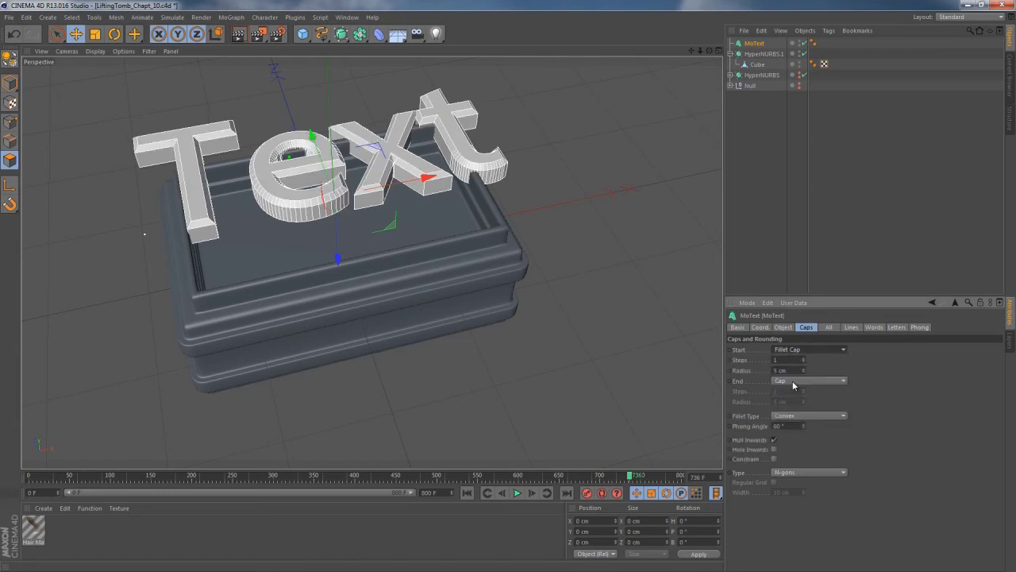
left_click(793, 381)
left_click(791, 423)
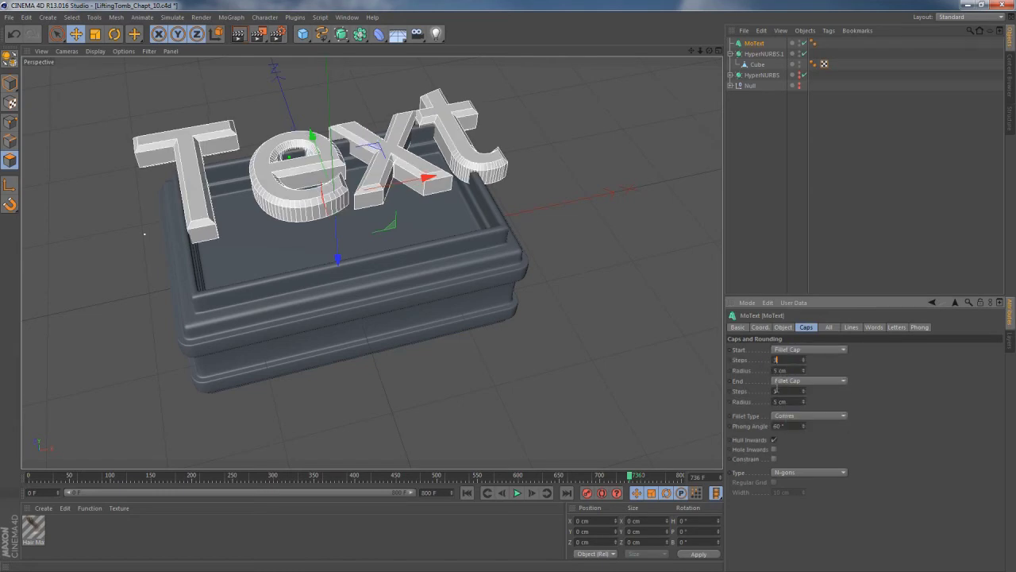
type("3")
key("Return")
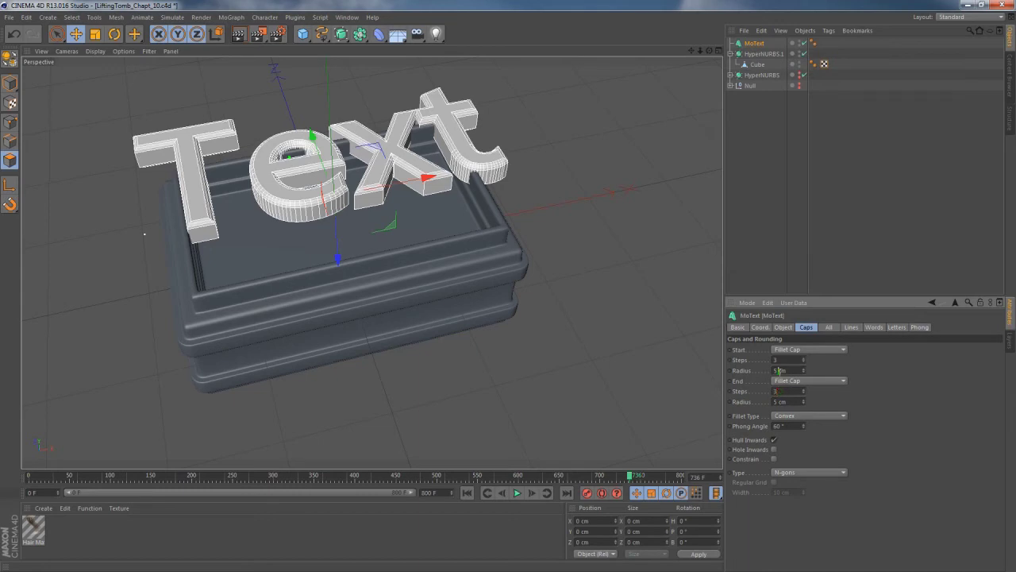
key("Return")
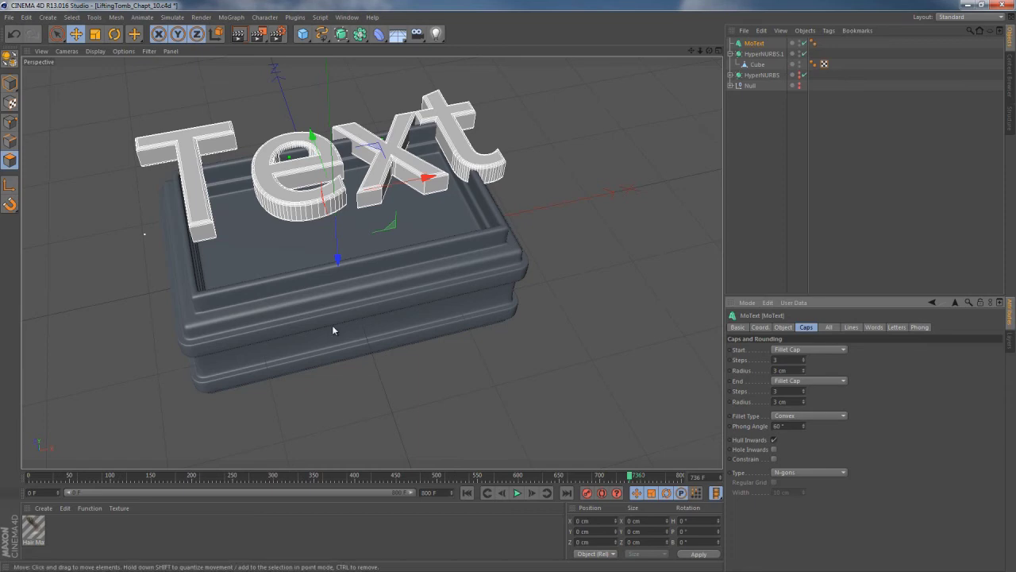
Scale the MoText down across the tomb's top
key("t")
left_click_drag(523, 305, 417, 328)
left_click(755, 45)
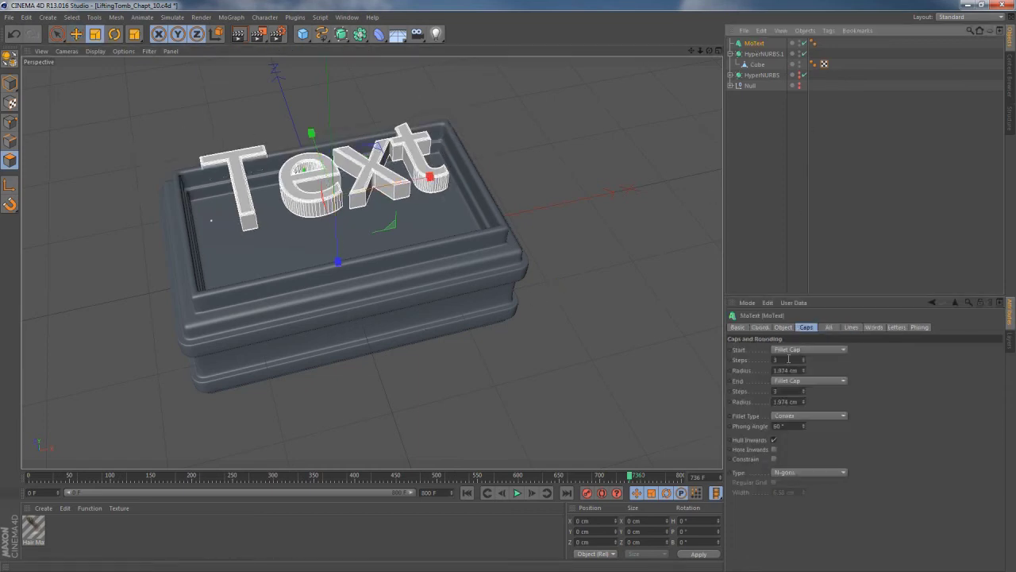
left_click(782, 327)
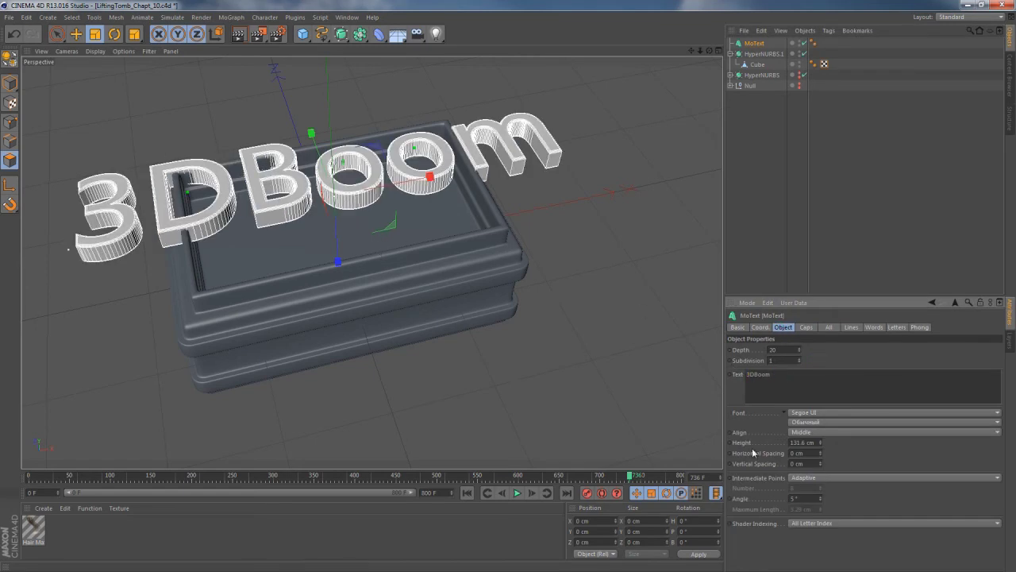
Set the 3DBoom MoText horizontal spacing to -1 cm and scale the text down onto the box
left_click(820, 455)
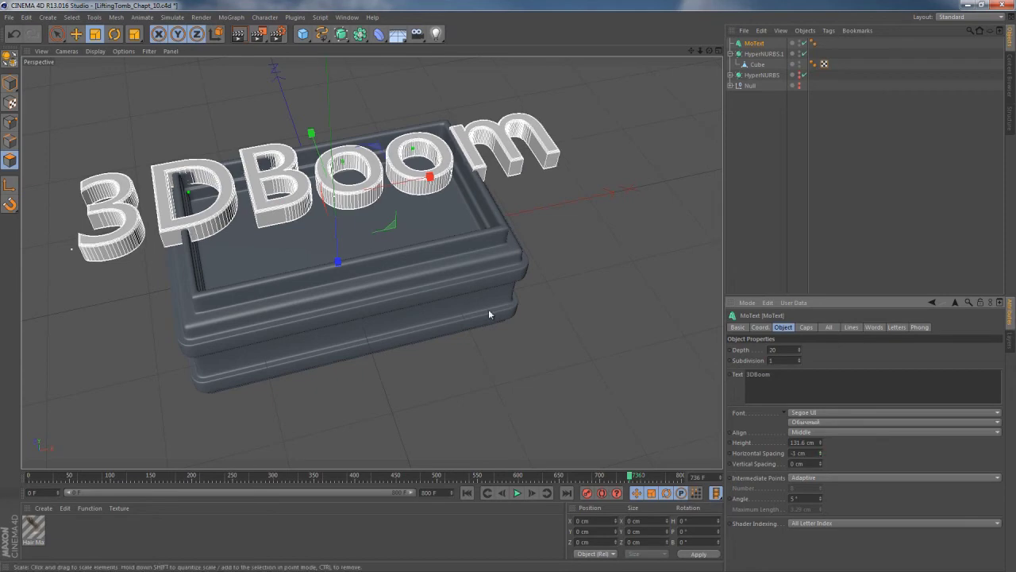
key("t")
left_click_drag(488, 309, 327, 349)
left_click_drag(314, 274, 314, 339, "alt")
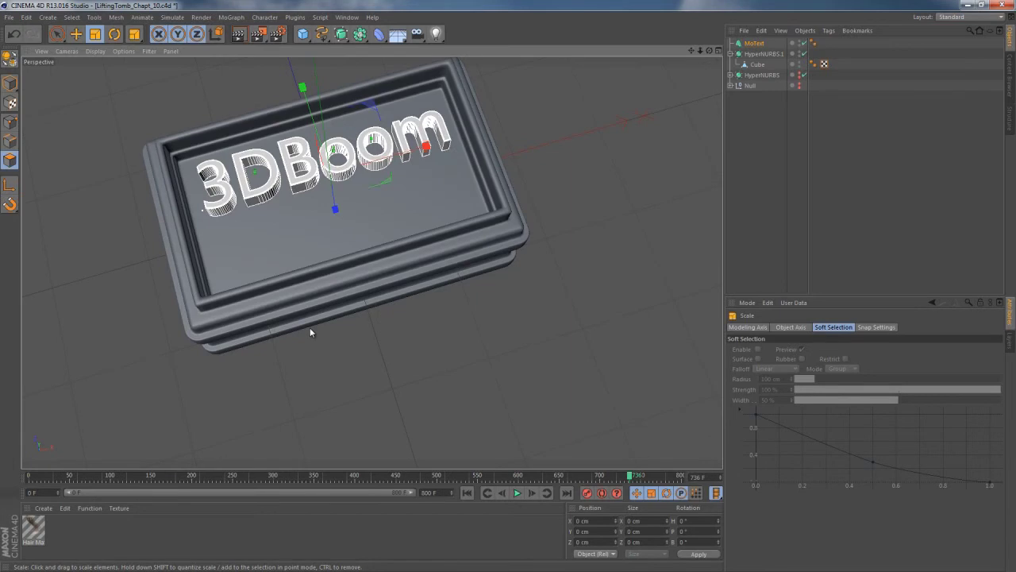
Lower the 3DBoom text on Y into the tomb lid's recess
key("e")
left_click_drag(302, 89, 304, 111)
left_click_drag(338, 220, 441, 308, "alt")
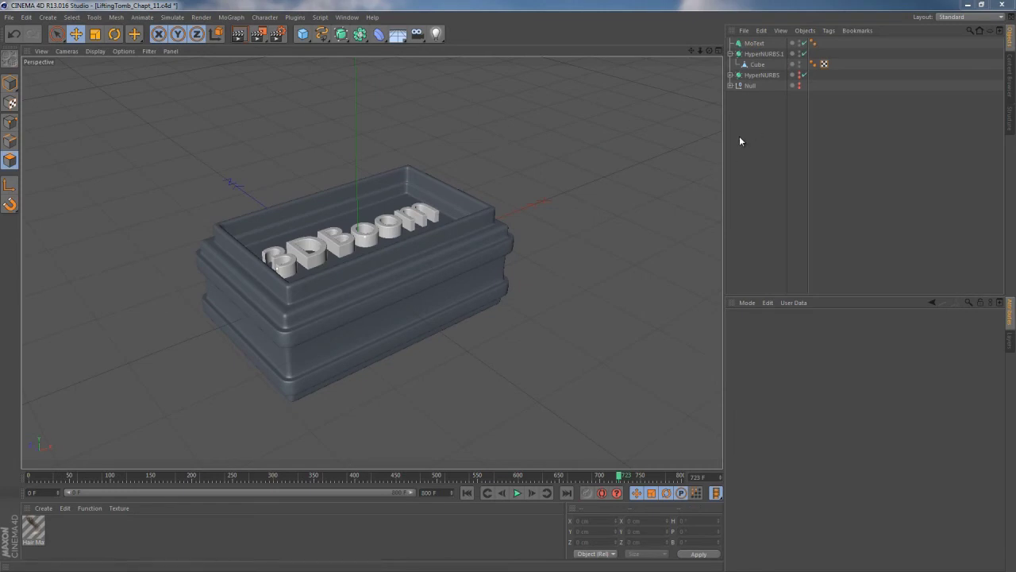
Make the chains Null visible and rename it Chains
left_click(799, 86)
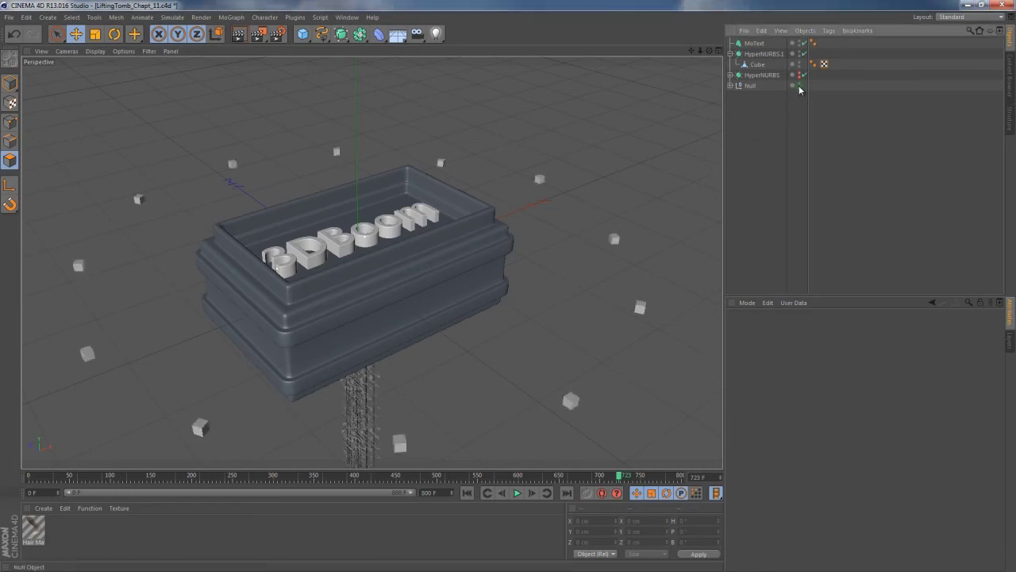
double_click(751, 85)
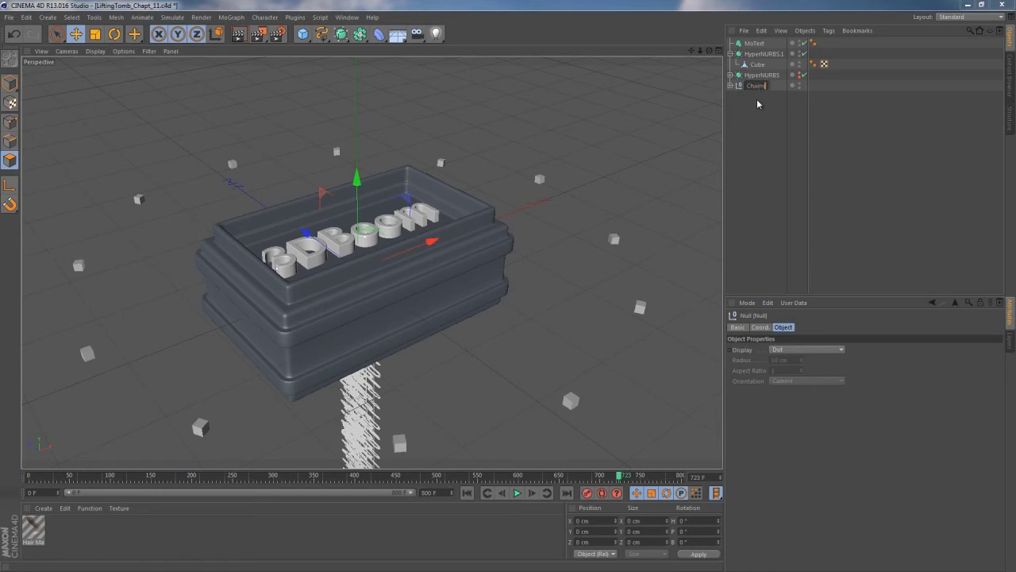
key("Return")
Group MoText and HyperNURBS.1 under a new null named Tomb
left_click(760, 54)
key("F8")
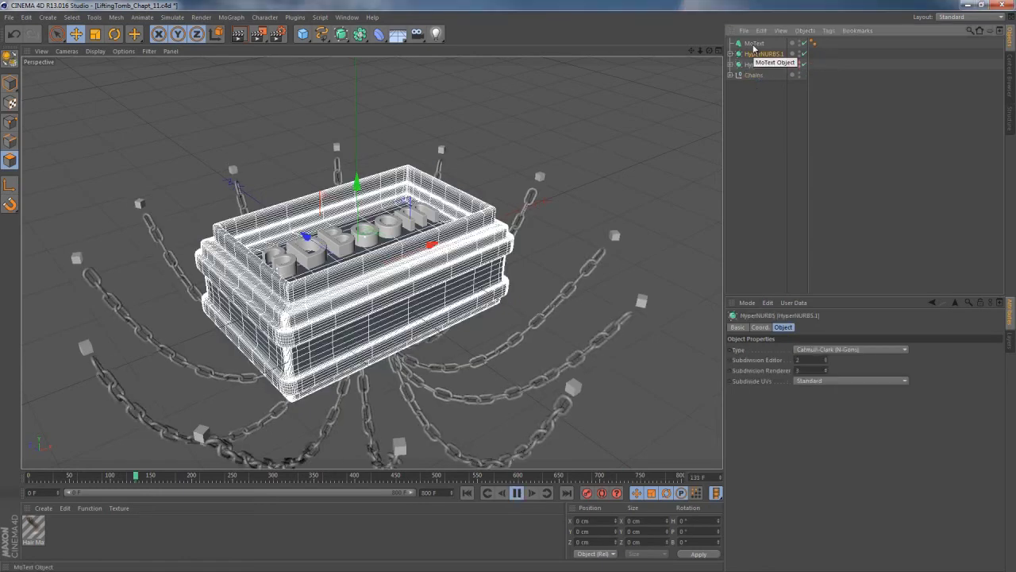
left_click(754, 44)
left_click(759, 53)
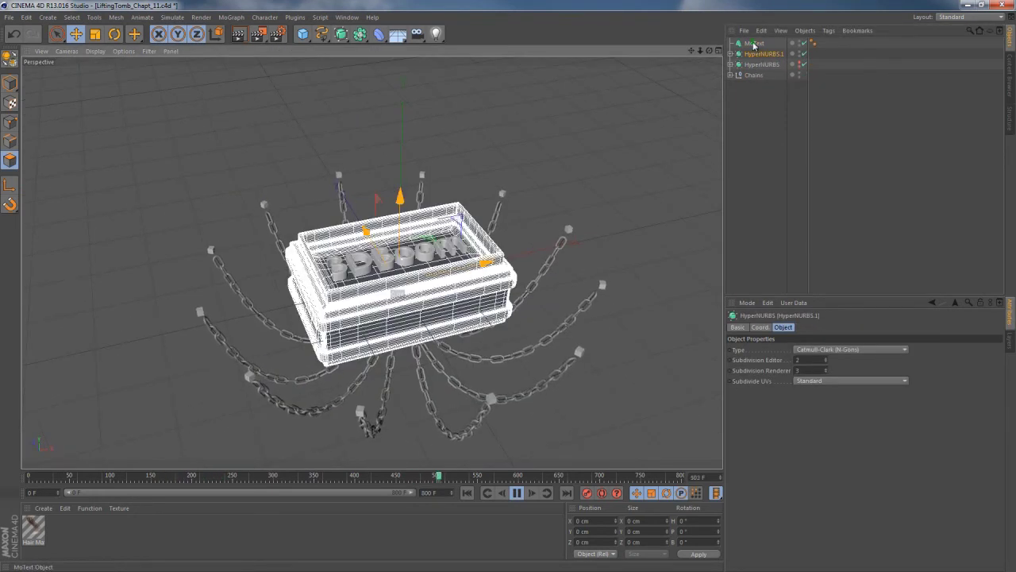
left_click(755, 44)
left_click(758, 53, "ctrl")
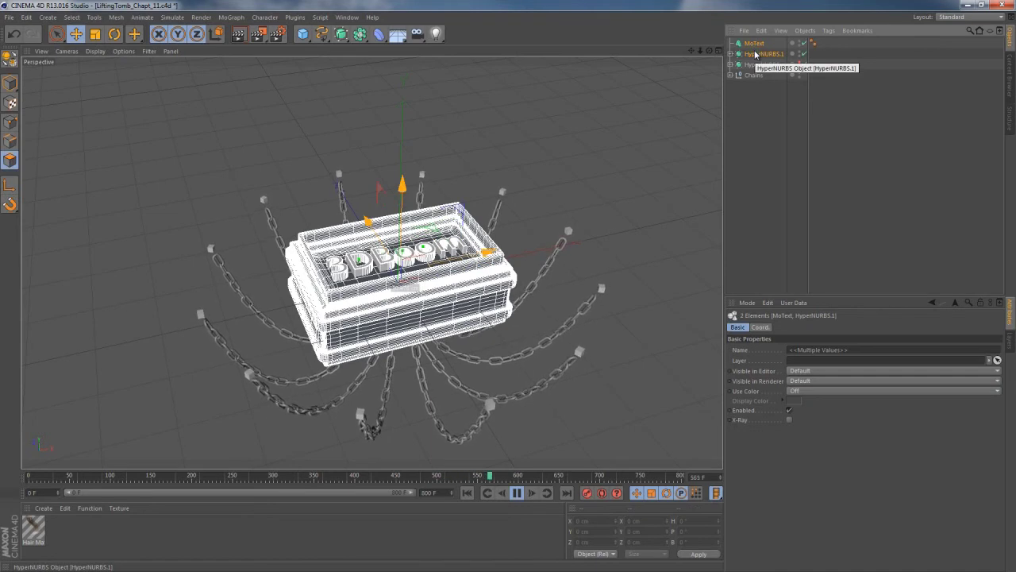
key("alt+g")
type("tomb")
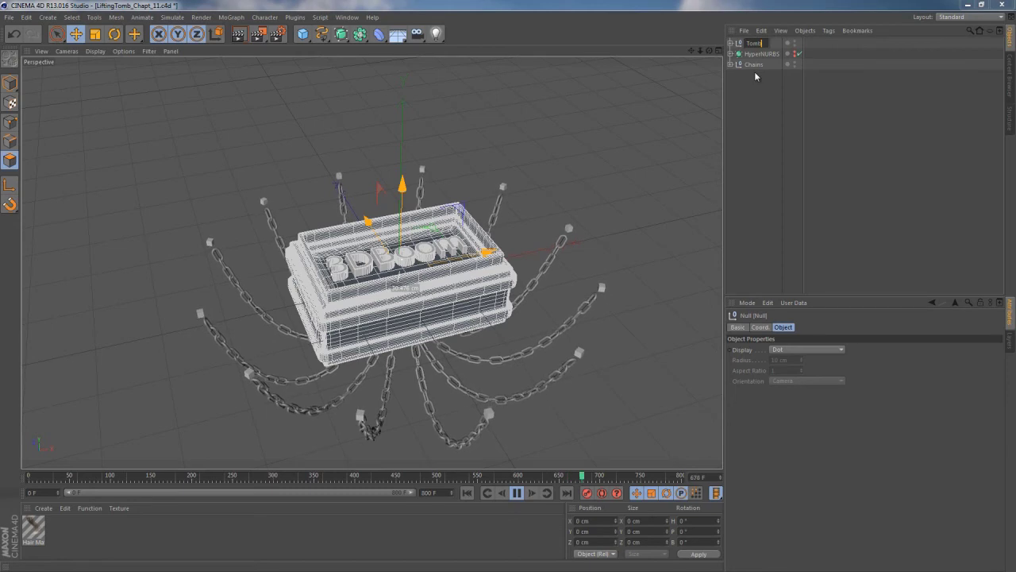
key("Return")
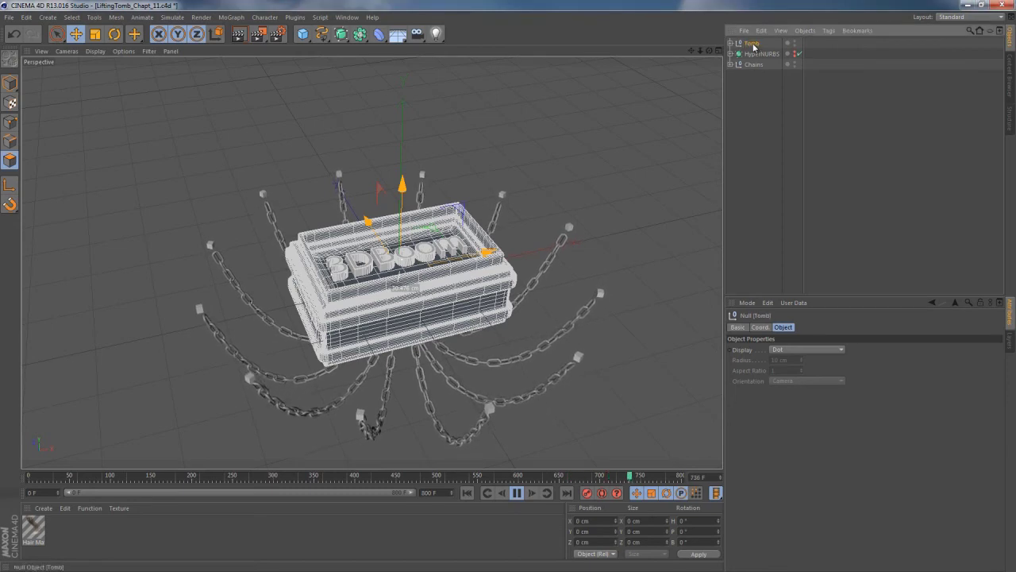
Scale the Tomb group down to about 85% and inspect it among the chains
key("t")
left_click_drag(604, 237, 384, 400)
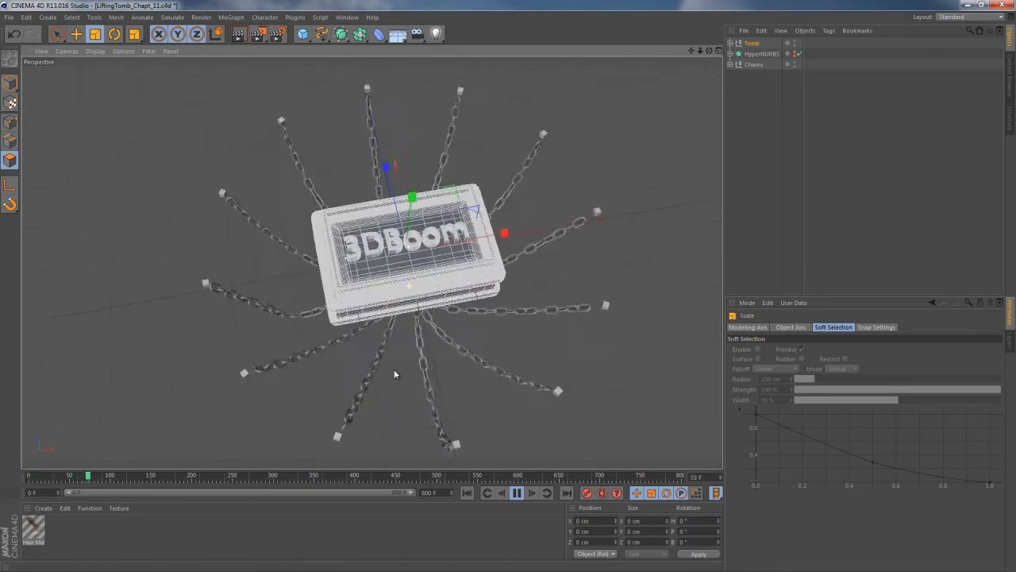
left_click_drag(393, 359, 403, 340, "alt")
left_click_drag(481, 345, 413, 326, "alt")
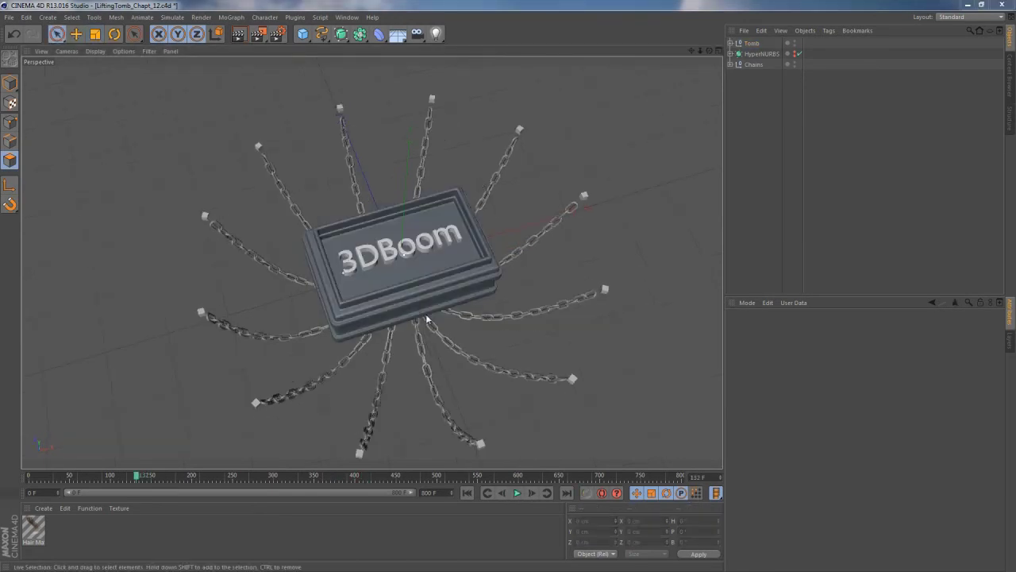
Unhide the rounded HyperNURBS piece and select it for raising and shrinking above the tomb
scroll(426, 319, "down", 3)
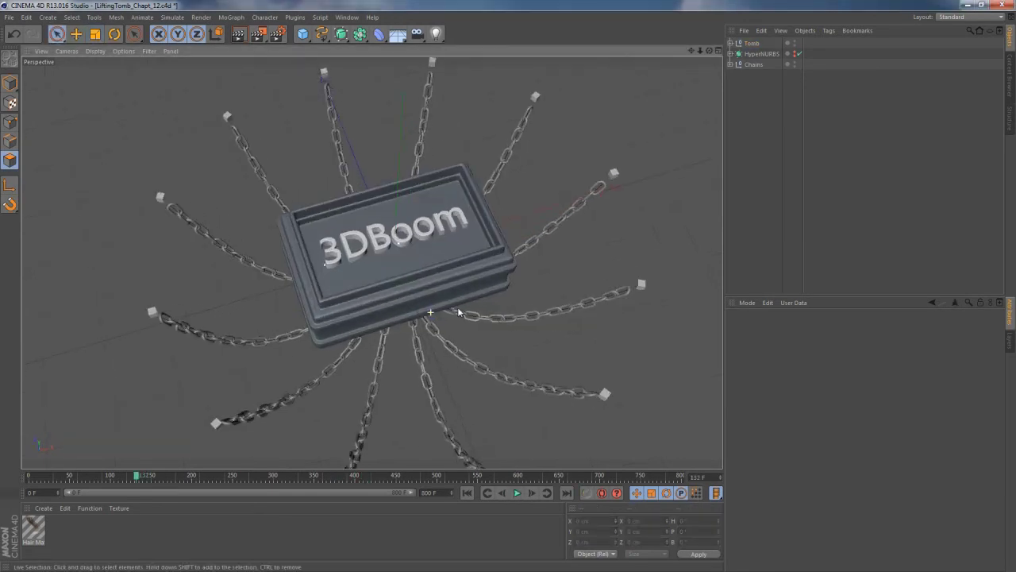
left_click(517, 493)
left_click_drag(424, 263, 411, 235, "alt")
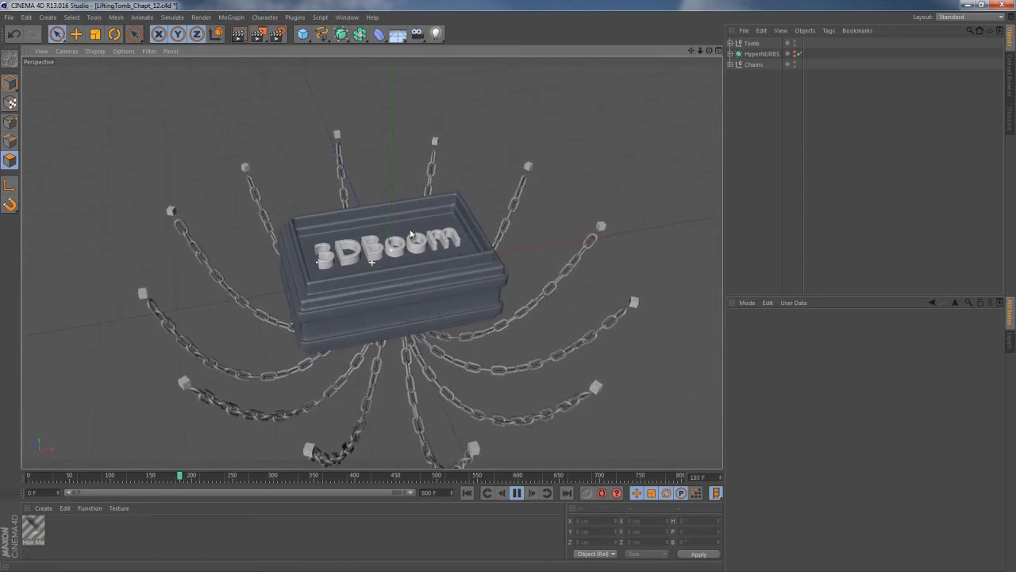
left_click(795, 55)
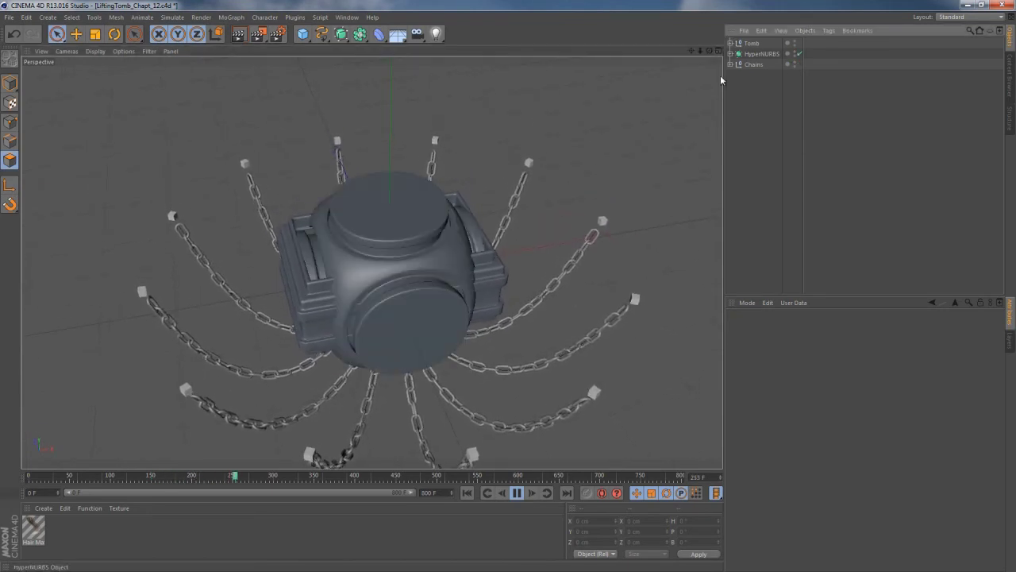
key("e")
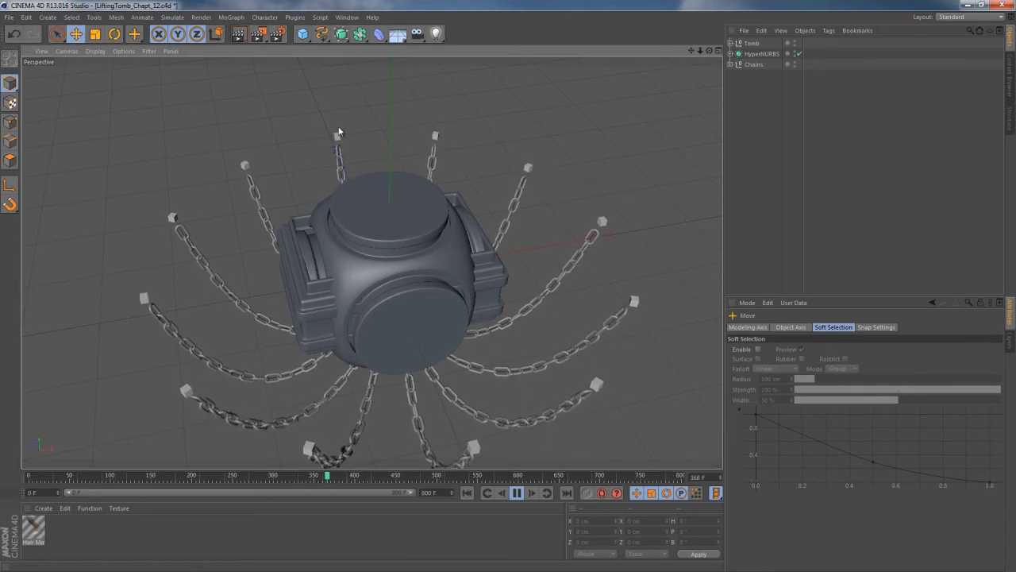
left_click(758, 54)
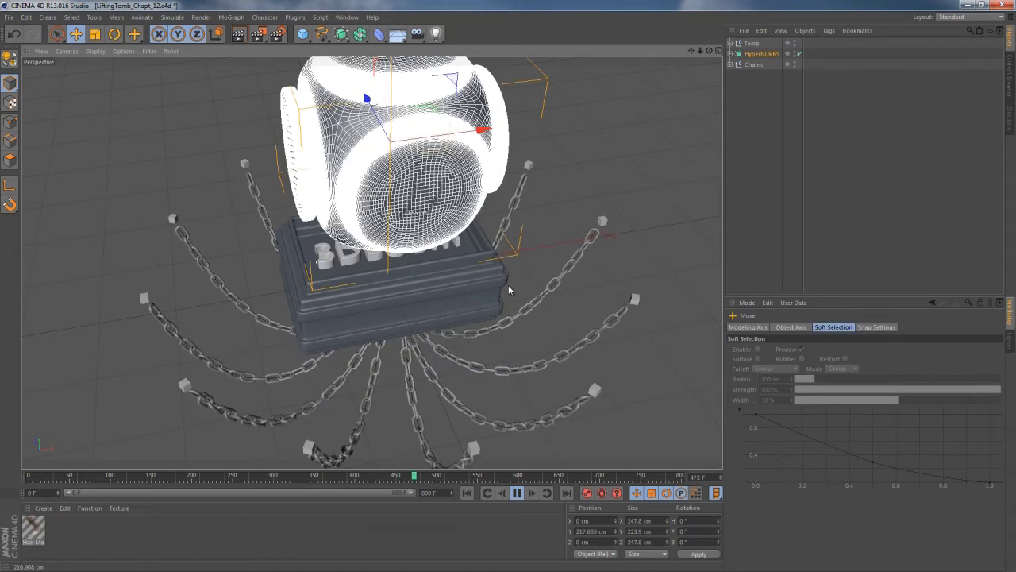
key("t")
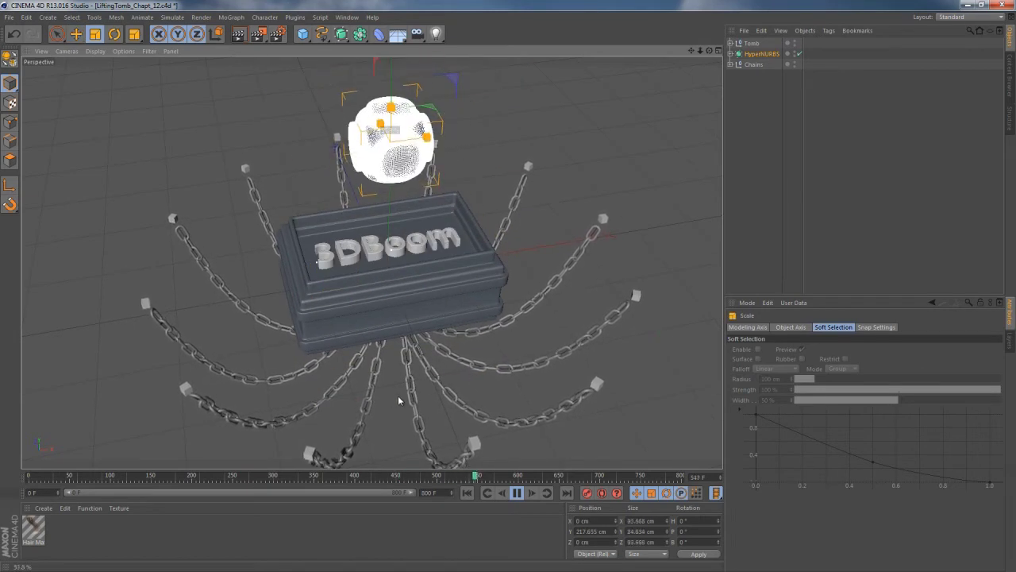
Add a Cloner holding the HyperNURBS piece, in Object mode with Matrix as its source
left_click(746, 110)
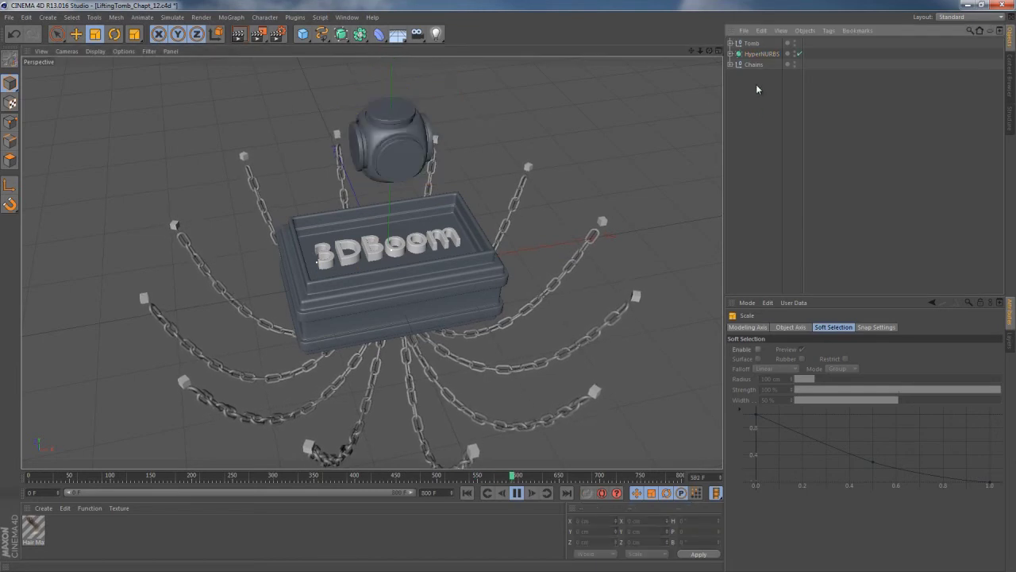
left_click(217, 18)
left_click(242, 97)
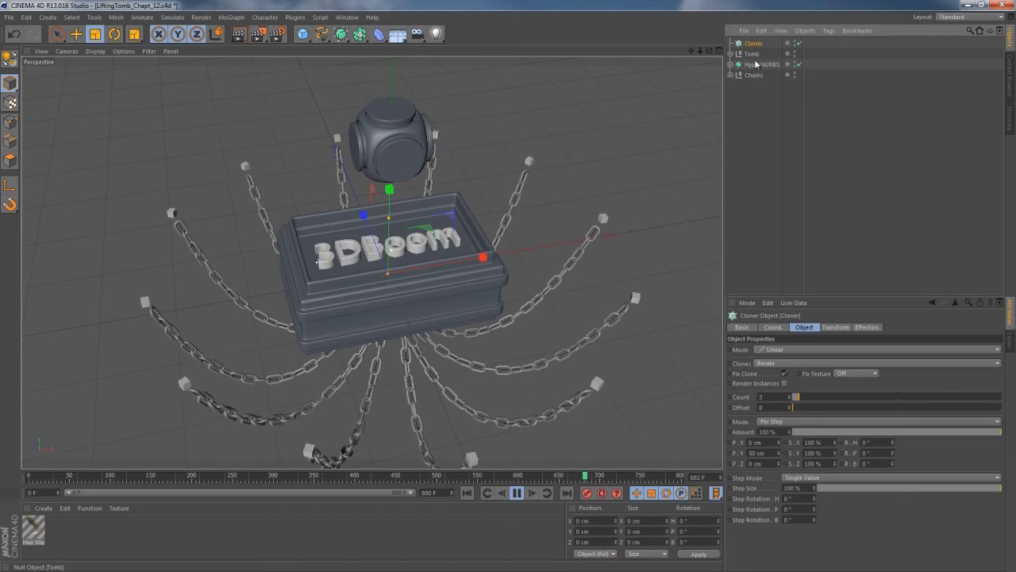
left_click_drag(757, 64, 758, 49)
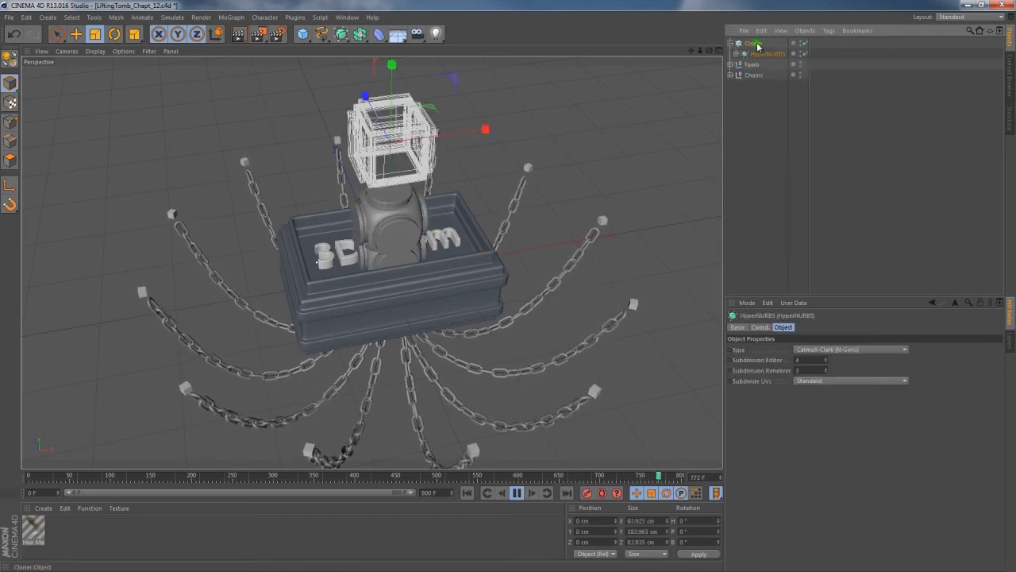
left_click(754, 43)
left_click(729, 74)
left_click(776, 349)
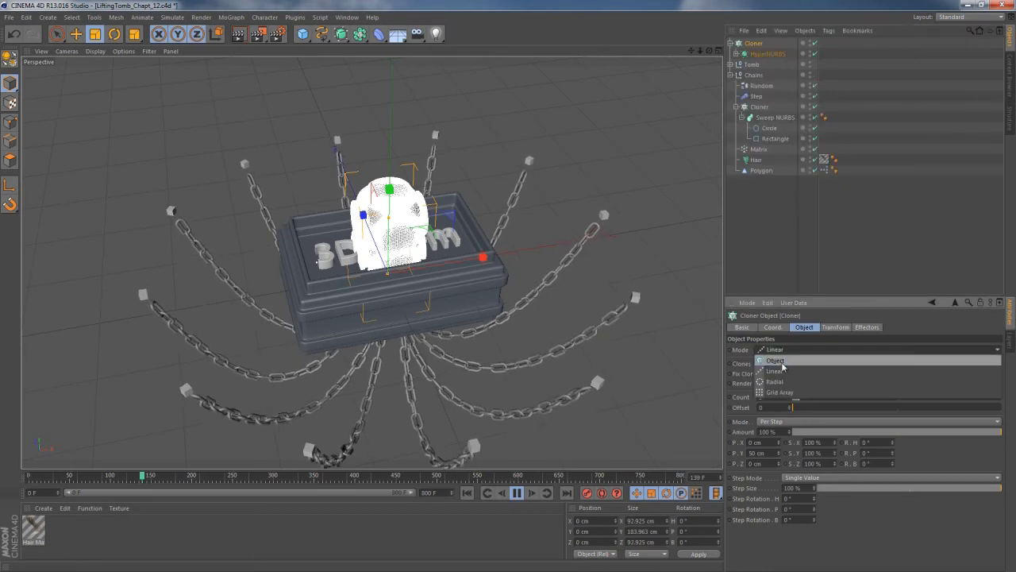
left_click(780, 361)
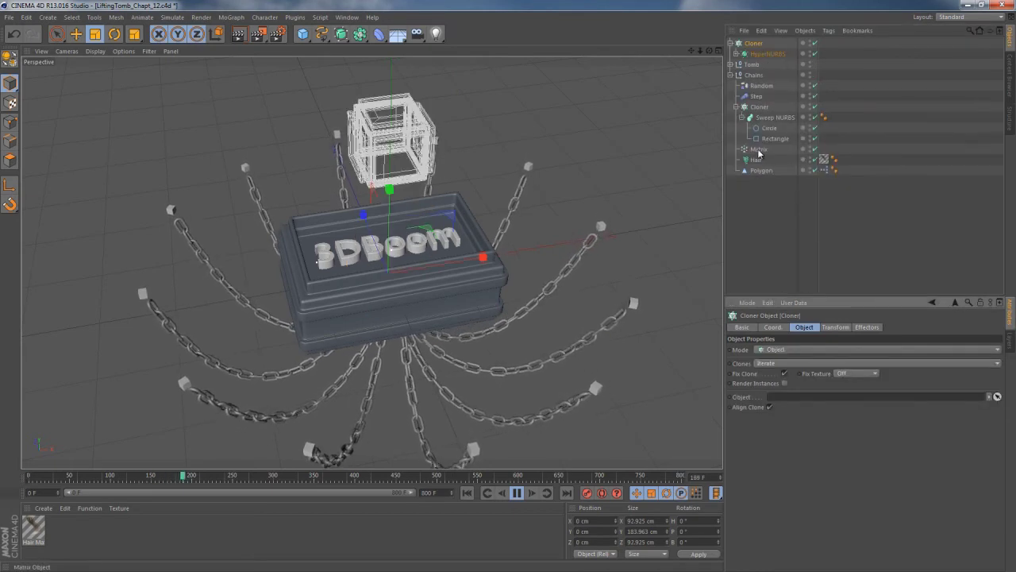
left_click_drag(759, 150, 873, 328)
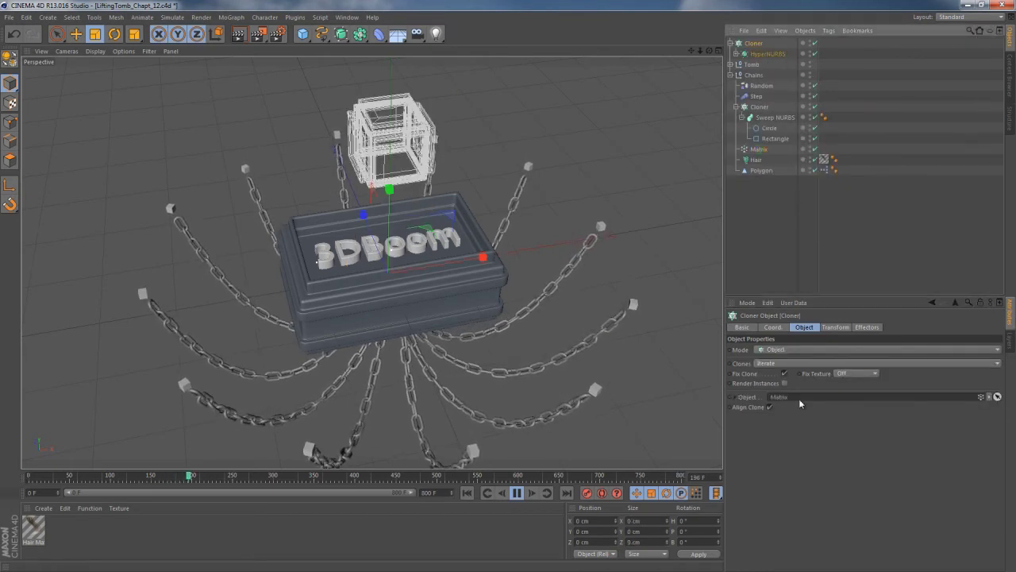
left_click_drag(799, 399, 801, 400)
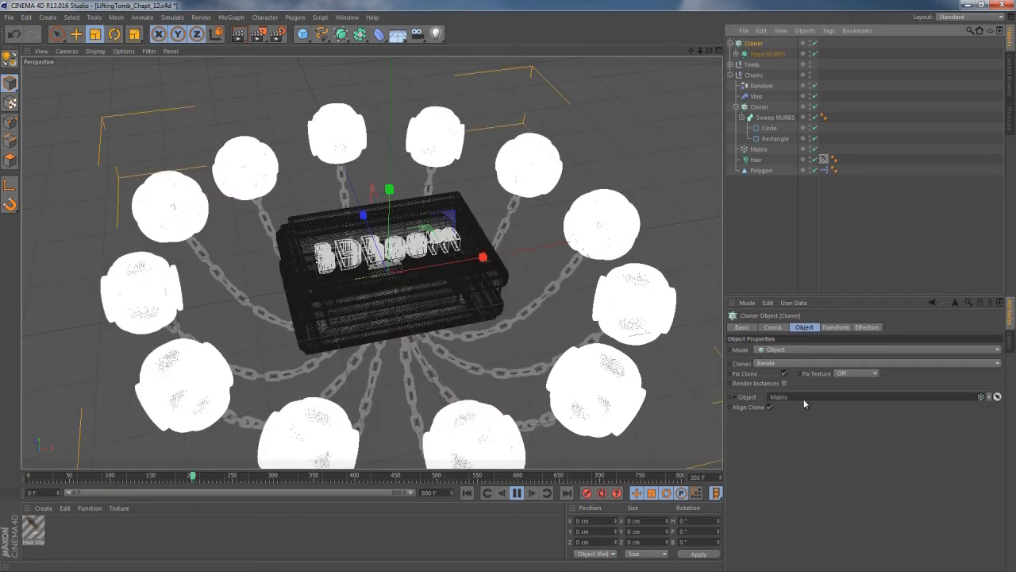
left_click(766, 246)
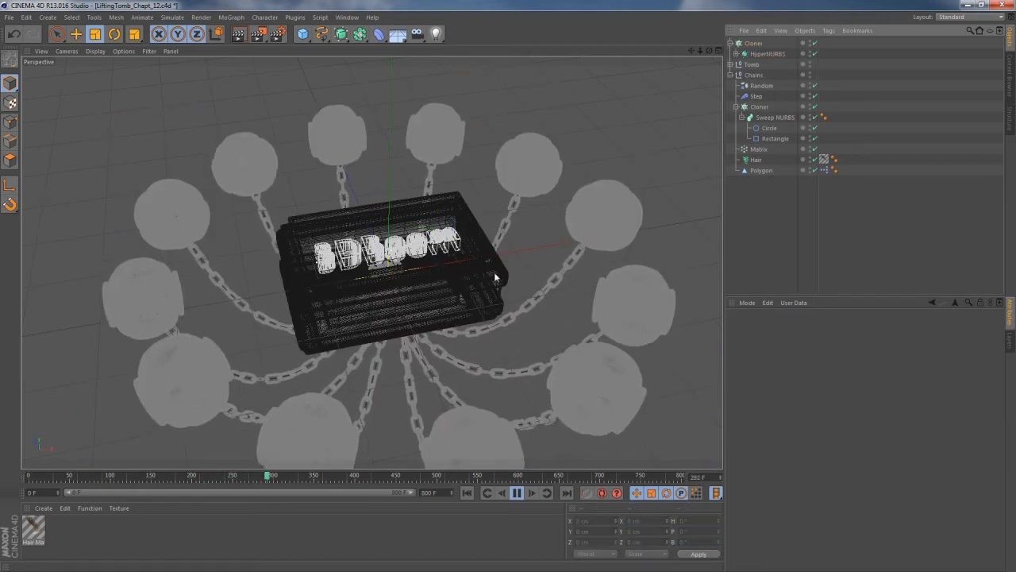
Lower the HyperNURBS editor subdivision to 2
middle_click_drag(431, 294, 438, 247, "alt")
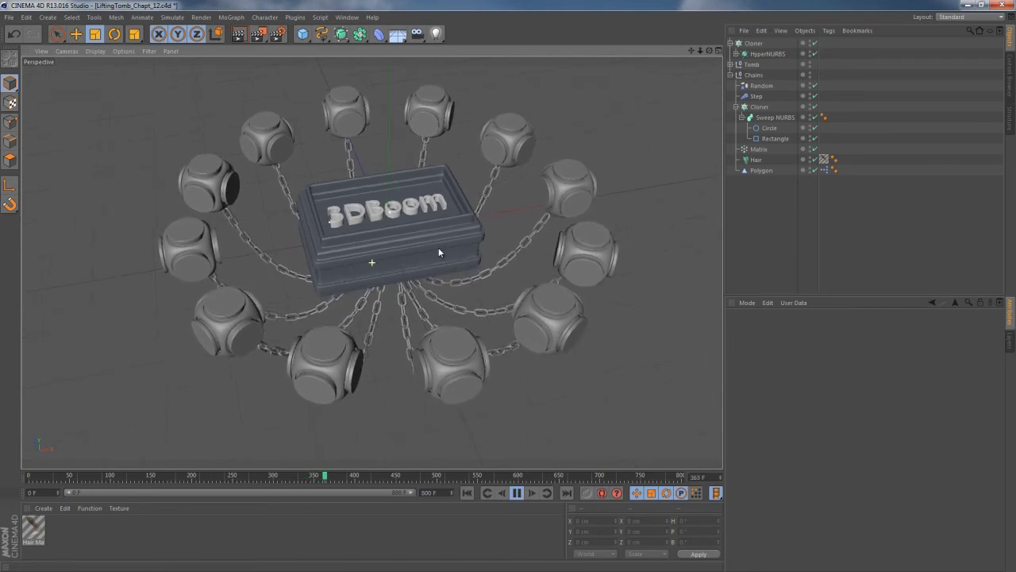
left_click(763, 53)
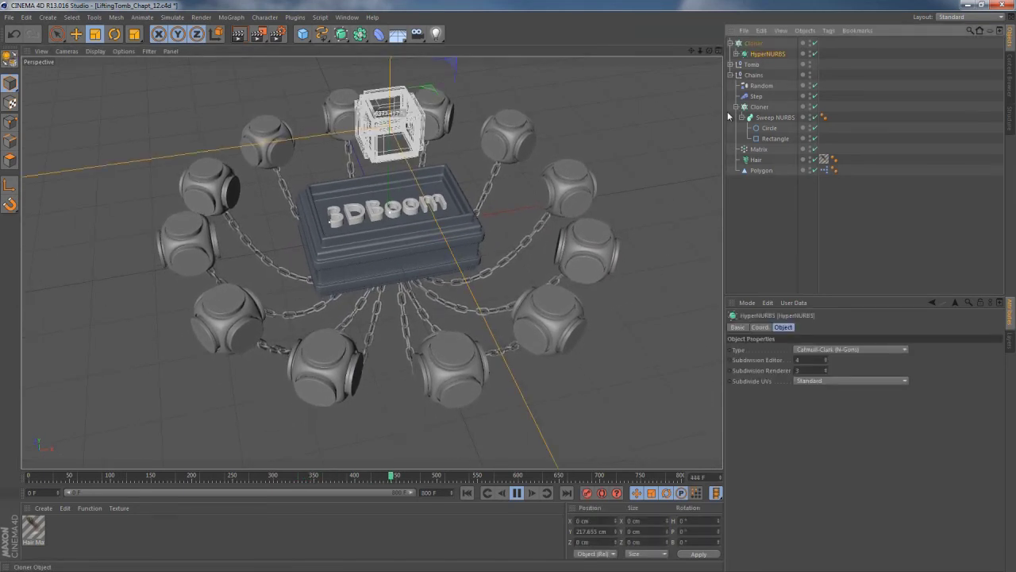
left_click(825, 363)
left_click(825, 362)
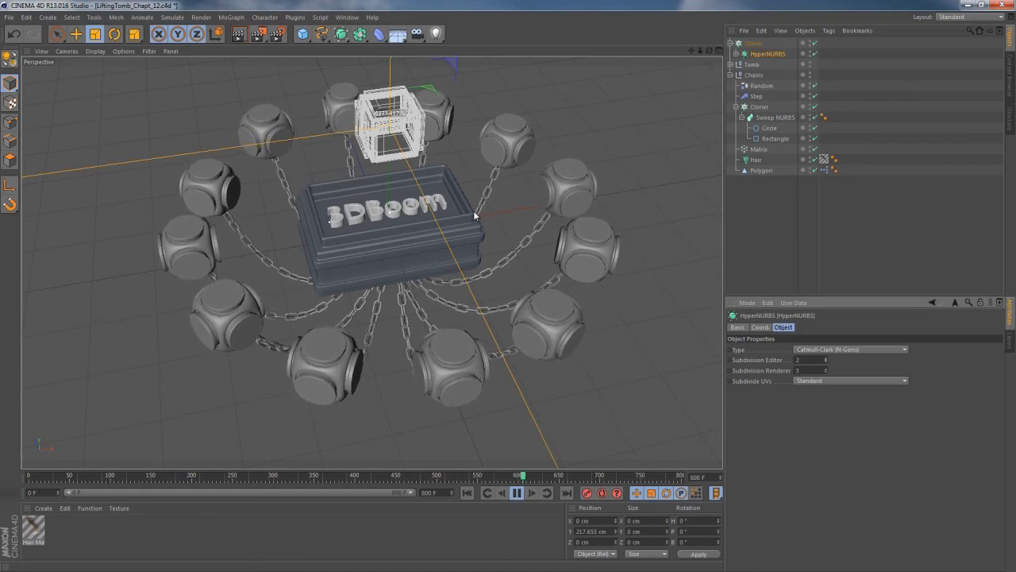
Turn on Render Instances for the Cloner
left_click(754, 43)
left_click(784, 382)
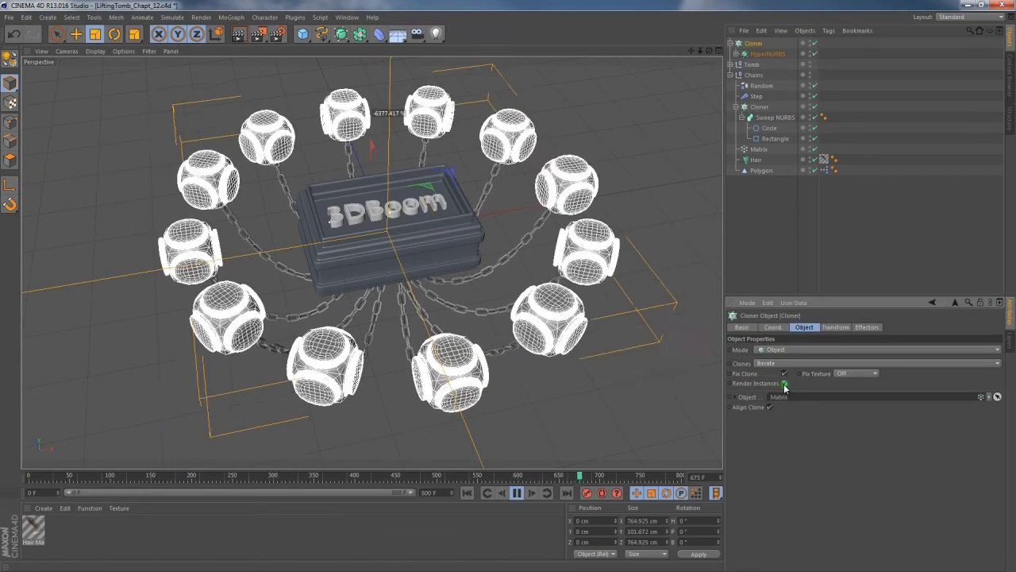
left_click(766, 53)
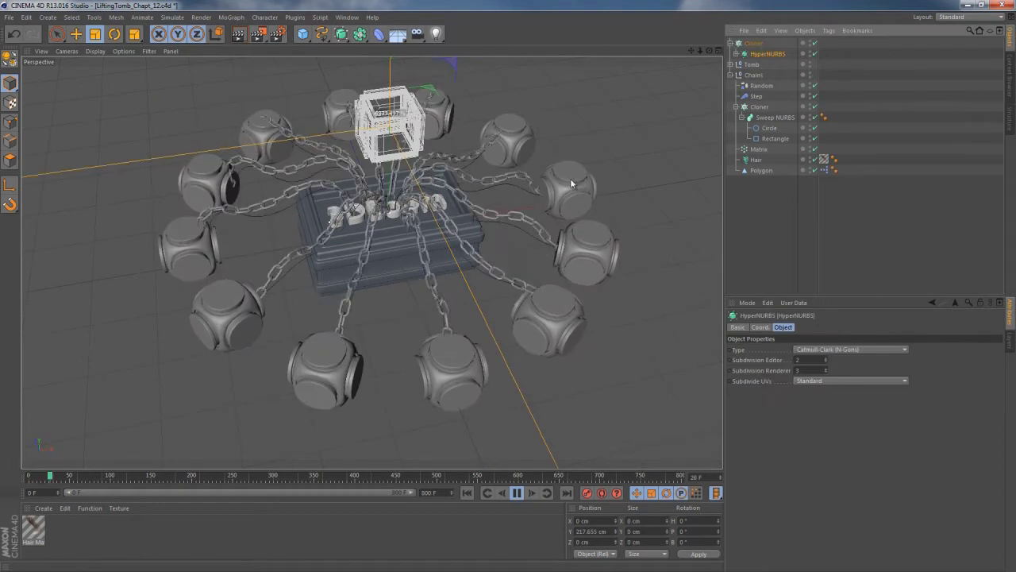
Shrink the cloned rounded cube to about 75% and select the Matrix object
key("t")
left_click_drag(630, 170, 461, 251)
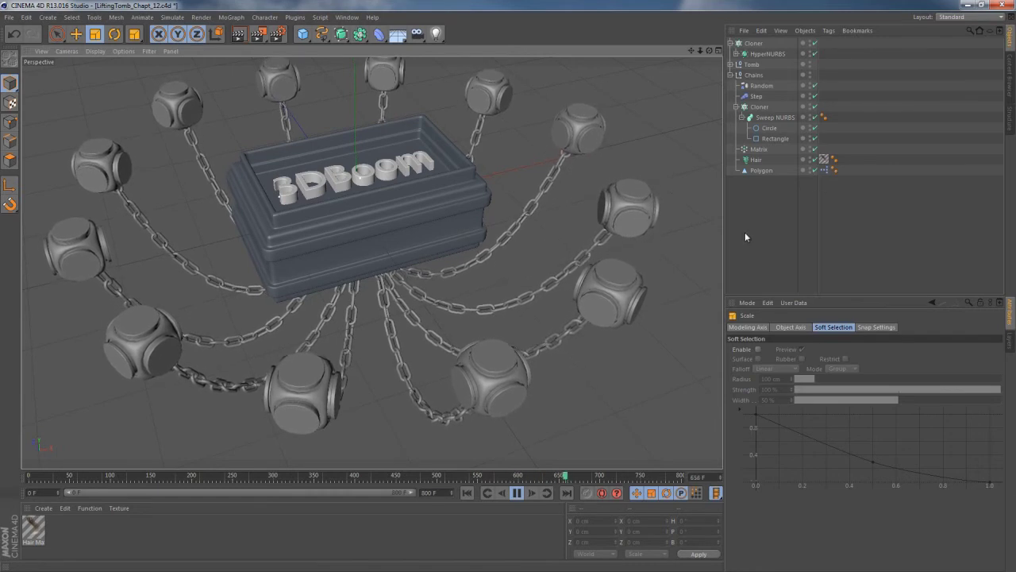
left_click(758, 148)
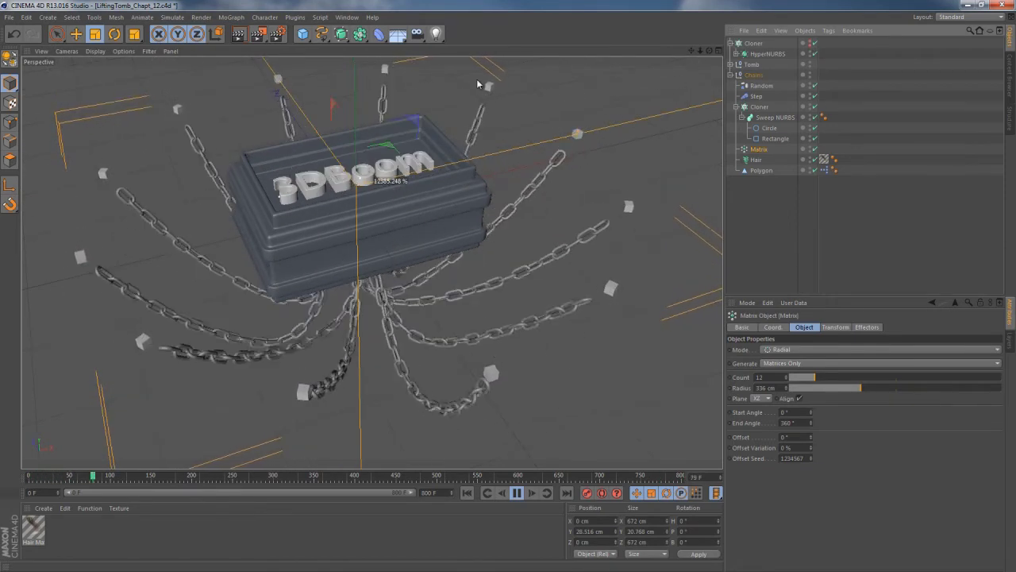
left_click(232, 18)
mouse_move(284, 34)
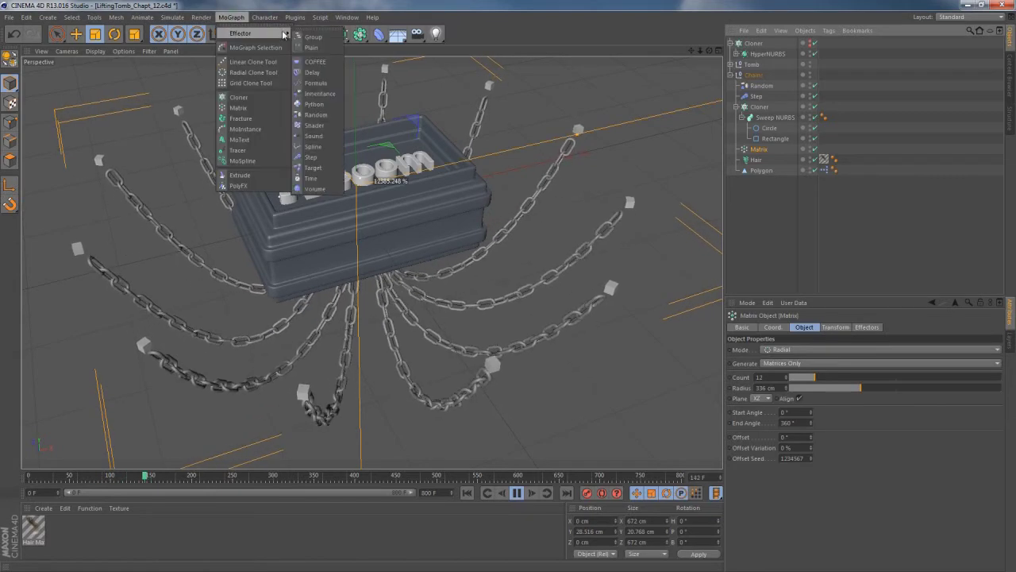
Add a Random effector that randomises rotation instead of position, with 8° heading
left_click(315, 114)
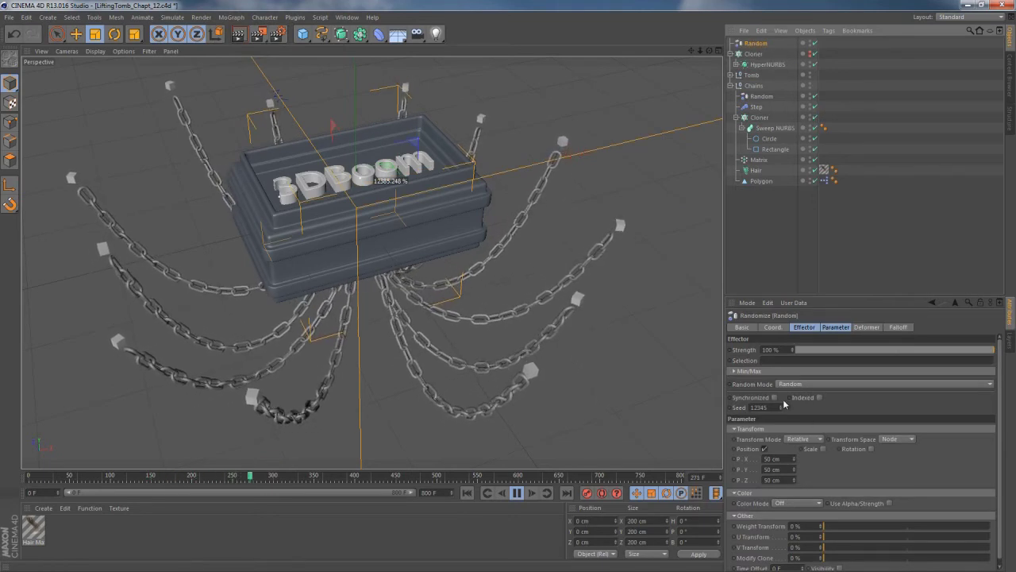
left_click(825, 329)
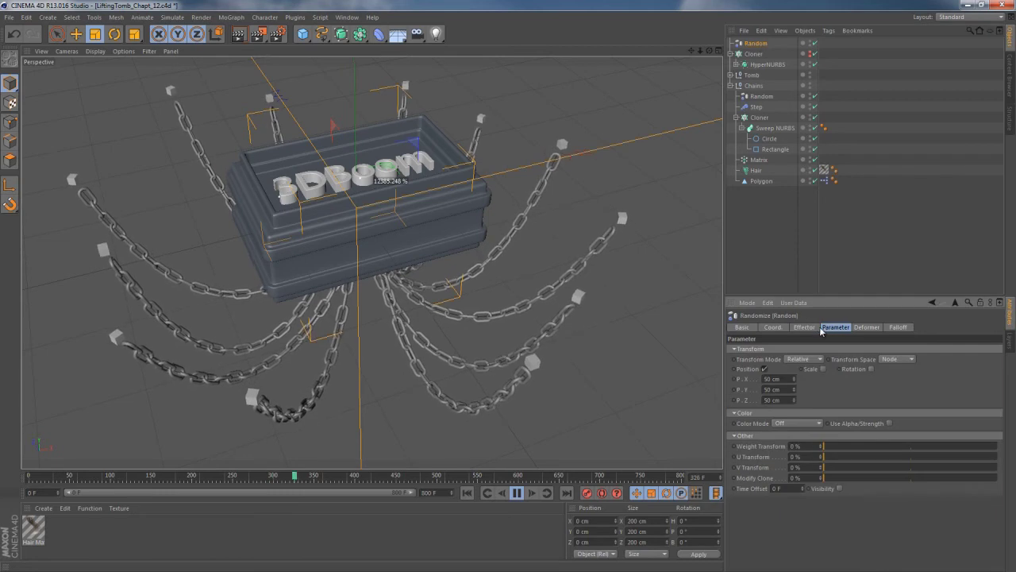
left_click(765, 369)
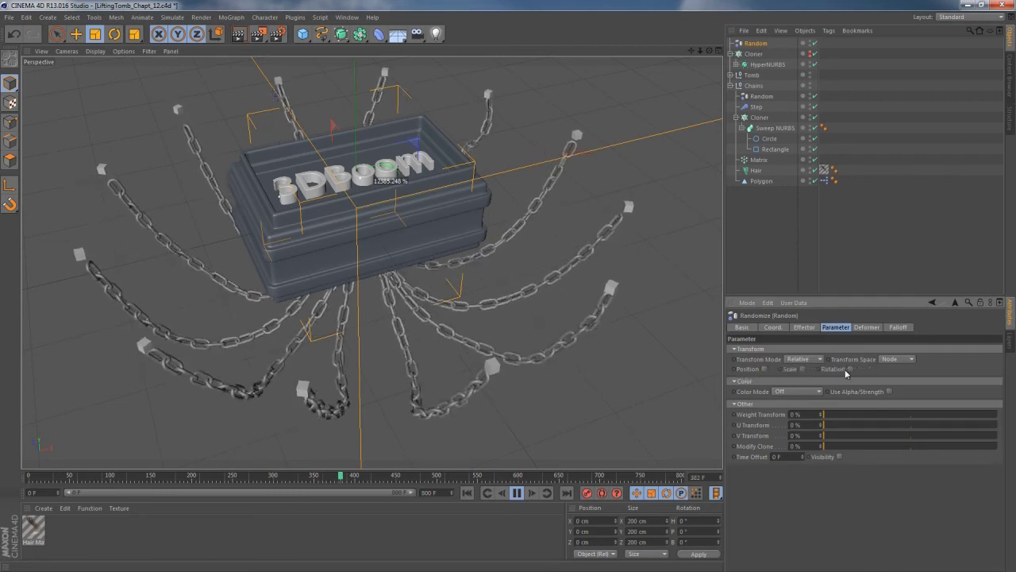
left_click(850, 369)
left_click_drag(880, 379, 881, 390)
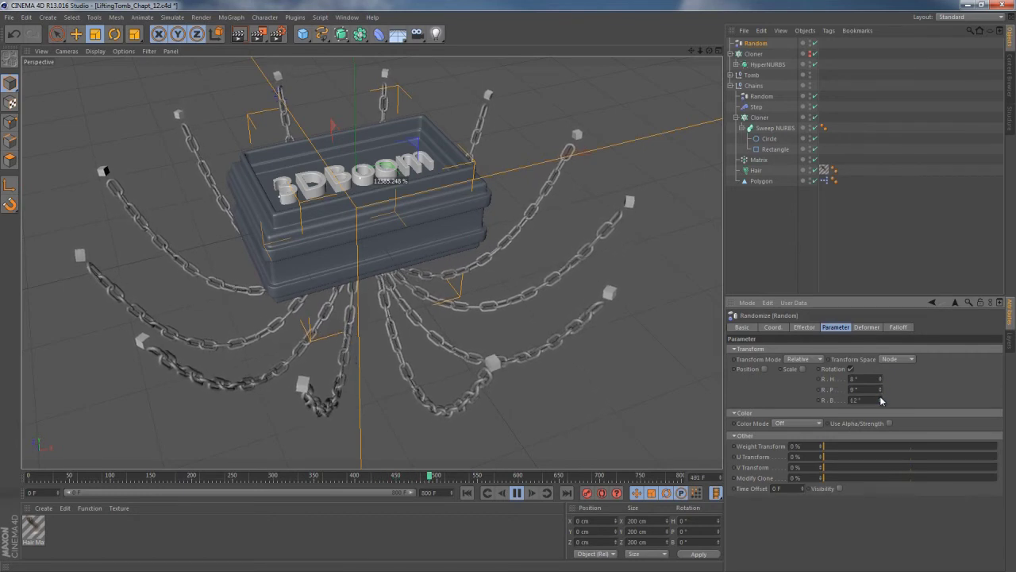
Set the Random effector to Noise mode with 20% animation speed and 74% strength
left_click(803, 327)
left_click(804, 384)
left_click(794, 417)
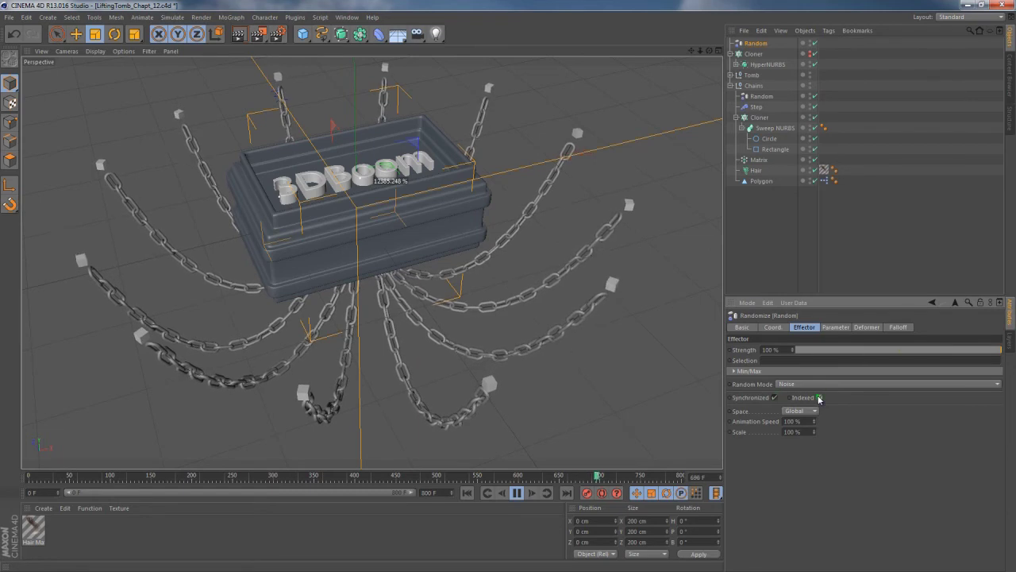
left_click_drag(827, 352, 831, 351)
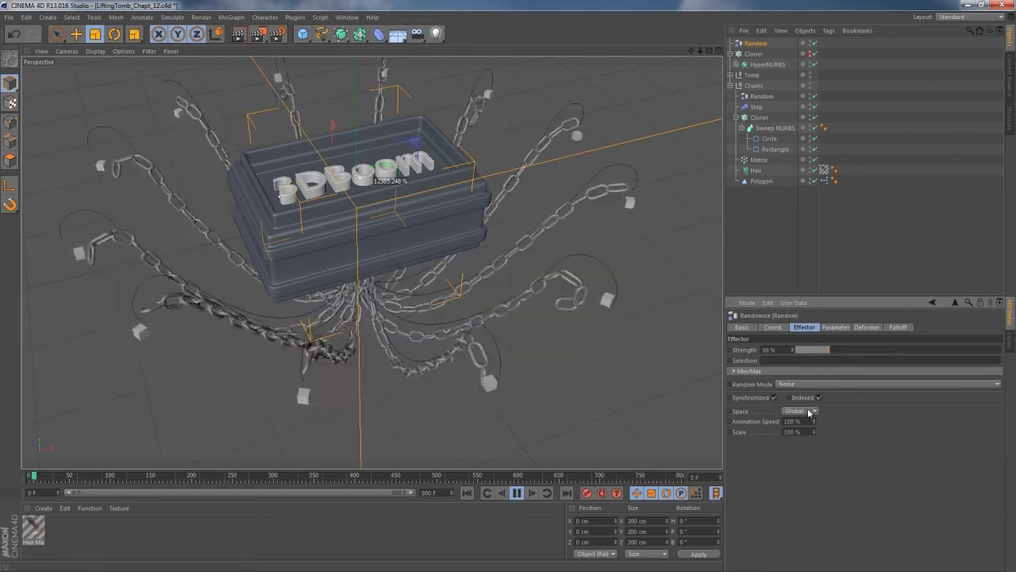
double_click(794, 420)
type("20")
key("Return")
left_click_drag(829, 350, 859, 350)
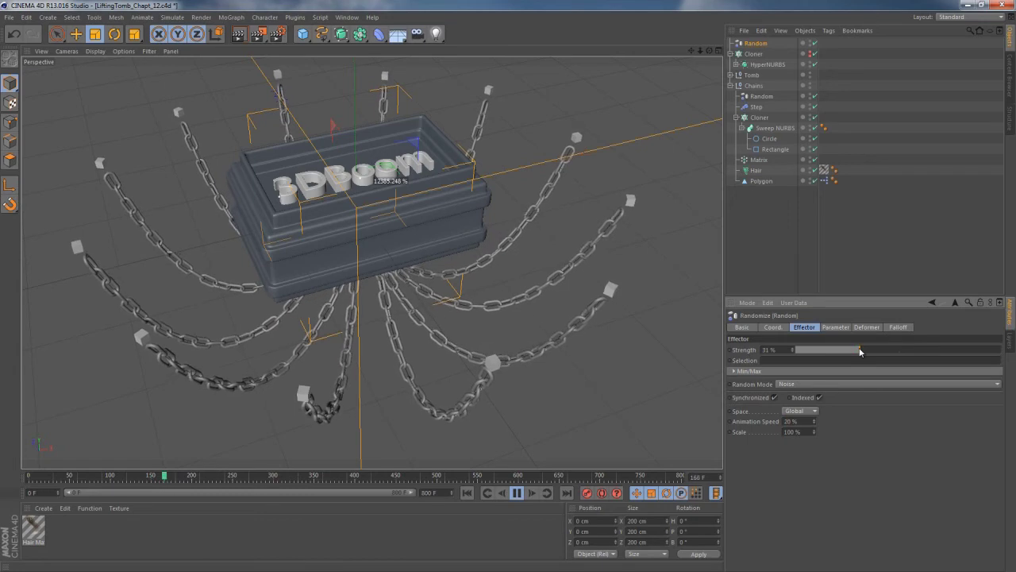
left_click(810, 53)
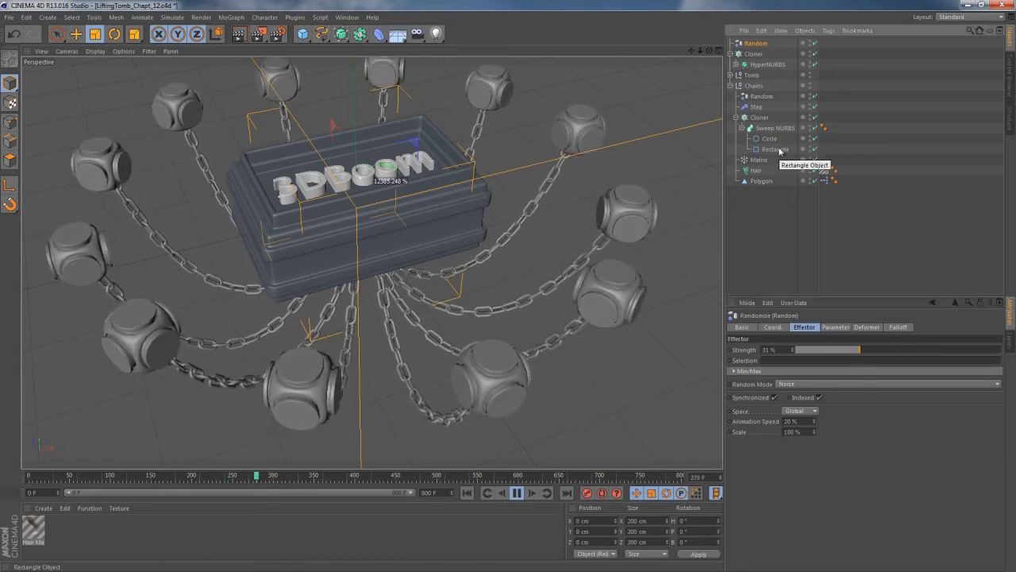
left_click_drag(868, 350, 950, 353)
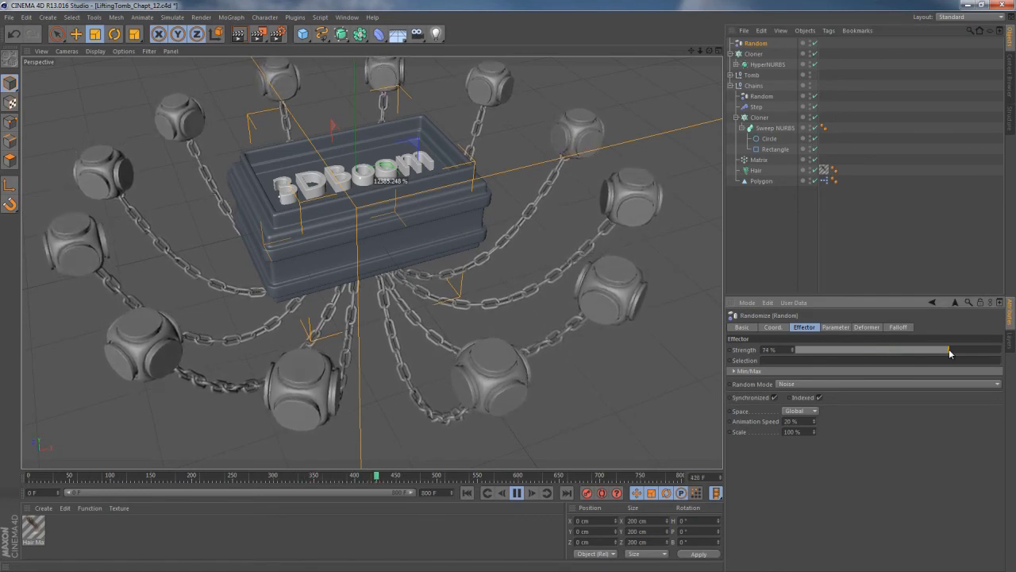
left_click_drag(379, 376, 249, 390, "alt")
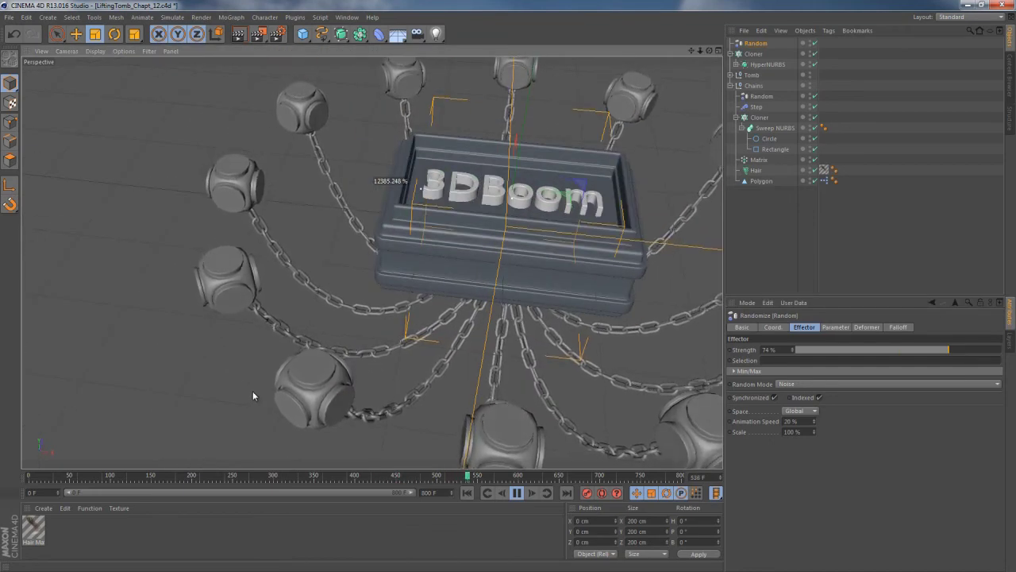
left_click_drag(383, 388, 592, 313, "alt")
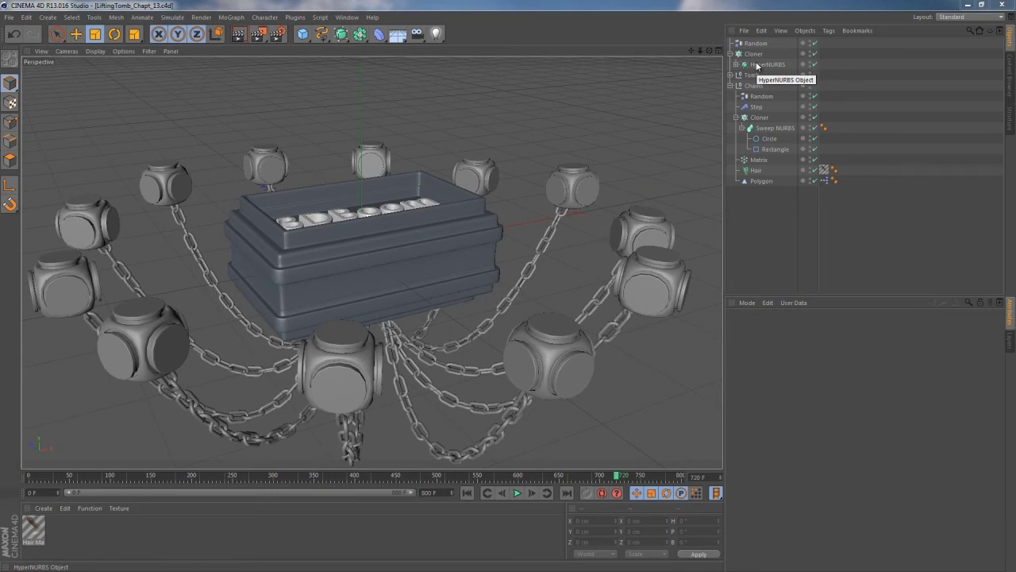
Add a Light and move it up in front of the floating rounded cube
left_click(813, 53)
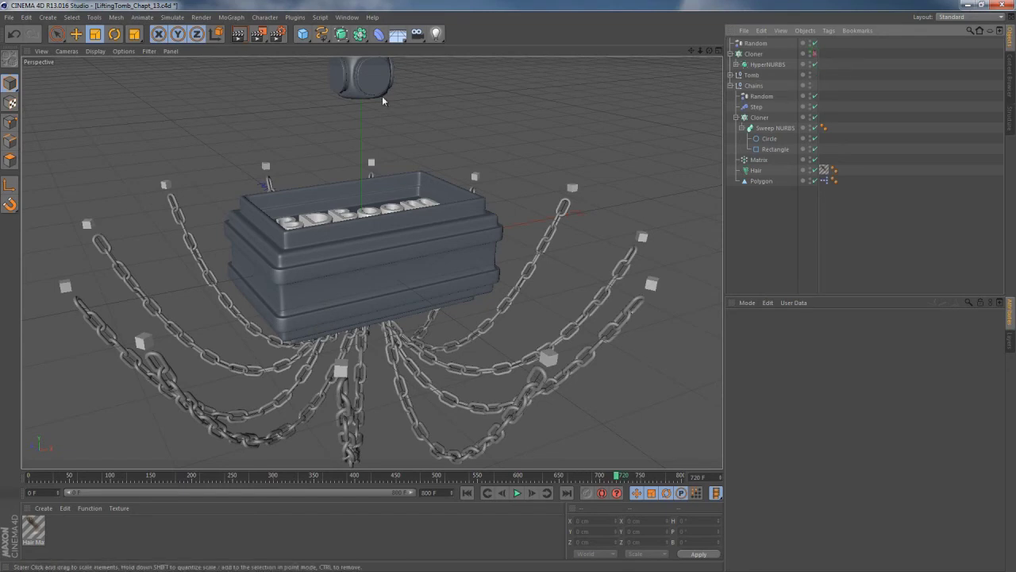
left_click_drag(382, 95, 372, 199, "alt")
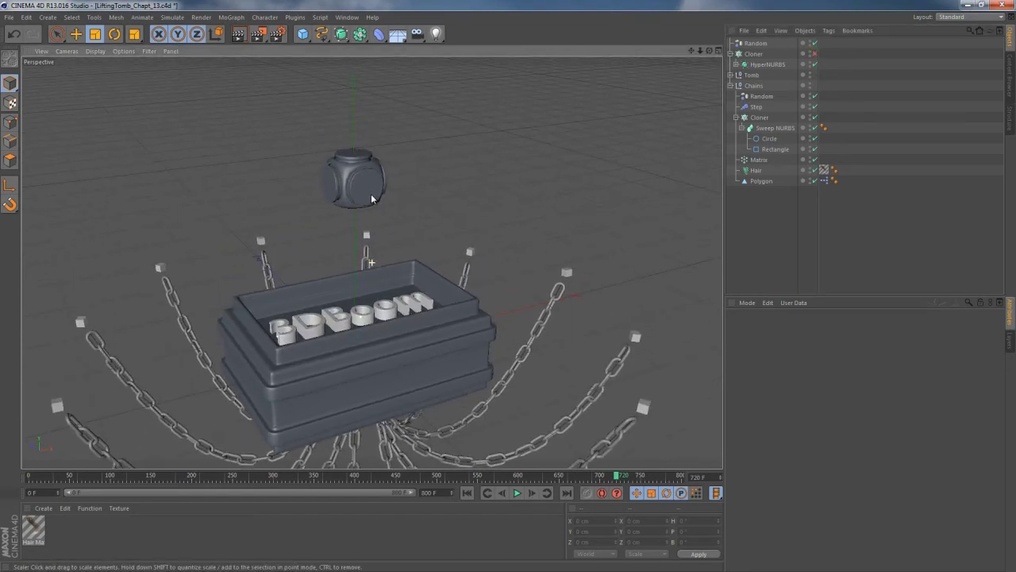
left_click(436, 34)
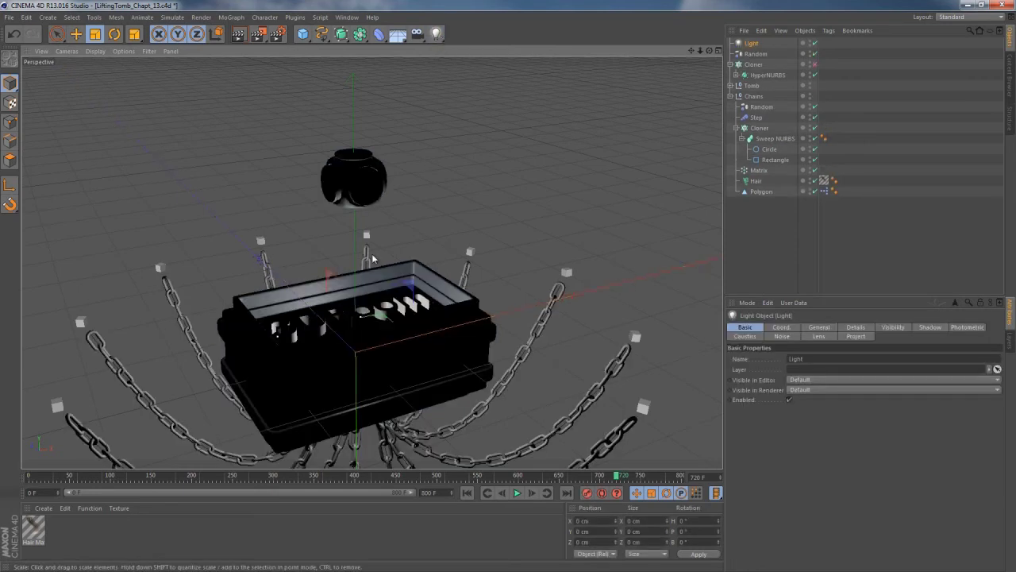
key("e")
left_click_drag(359, 266, 386, 89)
left_click_drag(310, 159, 330, 180)
Place the Light beside HyperNURBS under the Cloner and group both into a Null
left_click(753, 44)
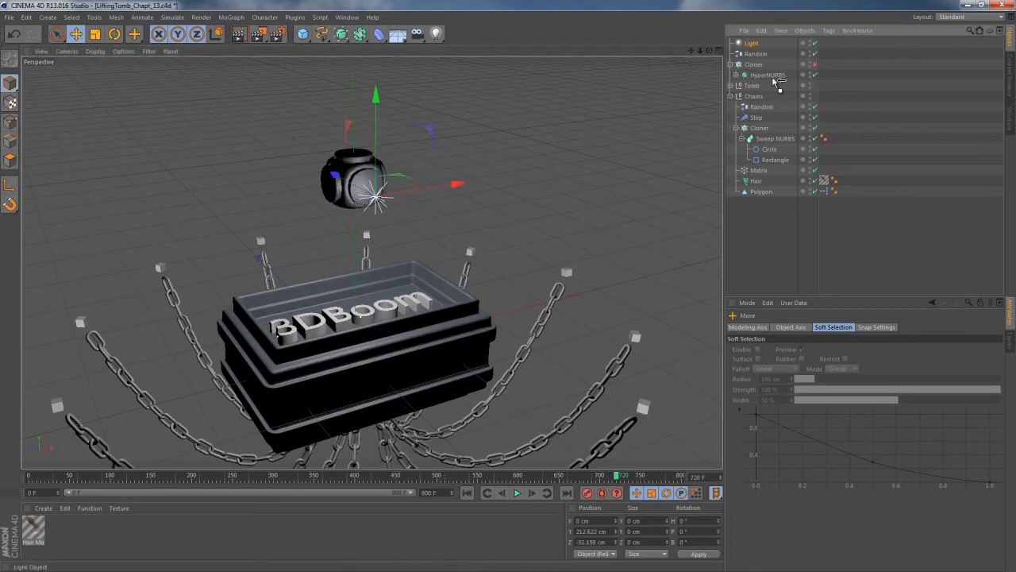
left_click_drag(763, 79, 763, 78)
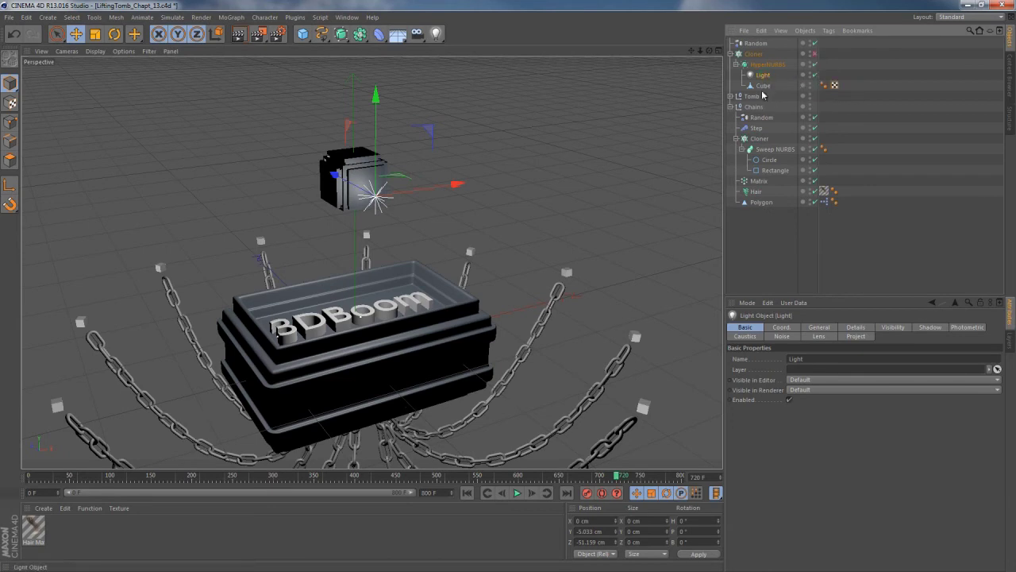
left_click_drag(762, 95, 760, 93)
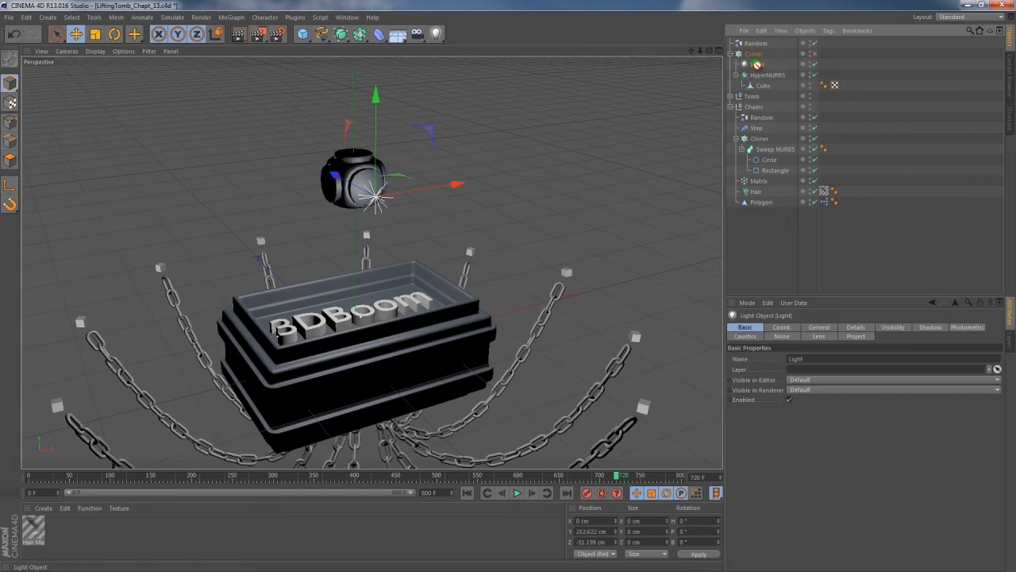
left_click(737, 74)
left_click_drag(757, 64, 752, 66)
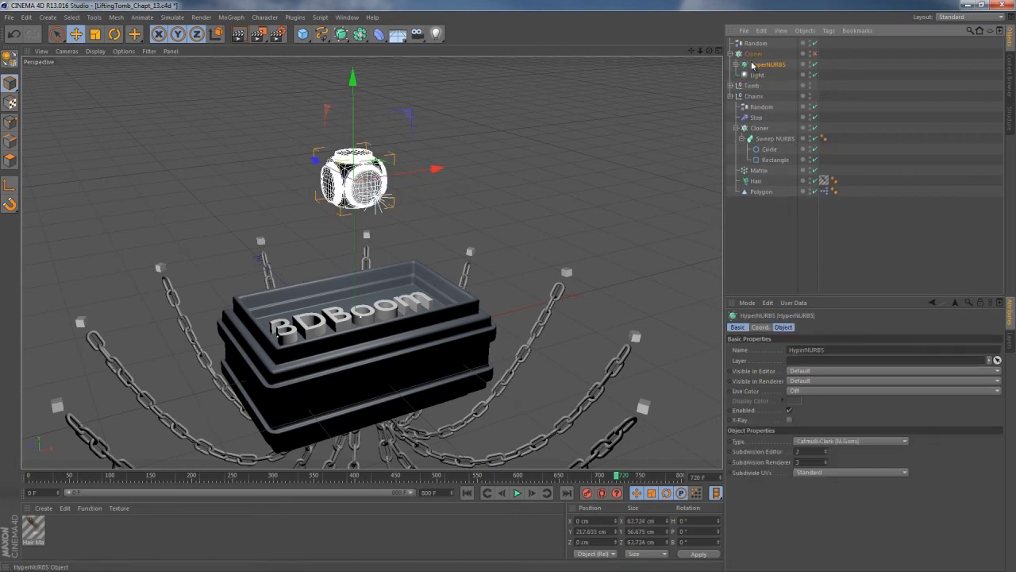
left_click(814, 54)
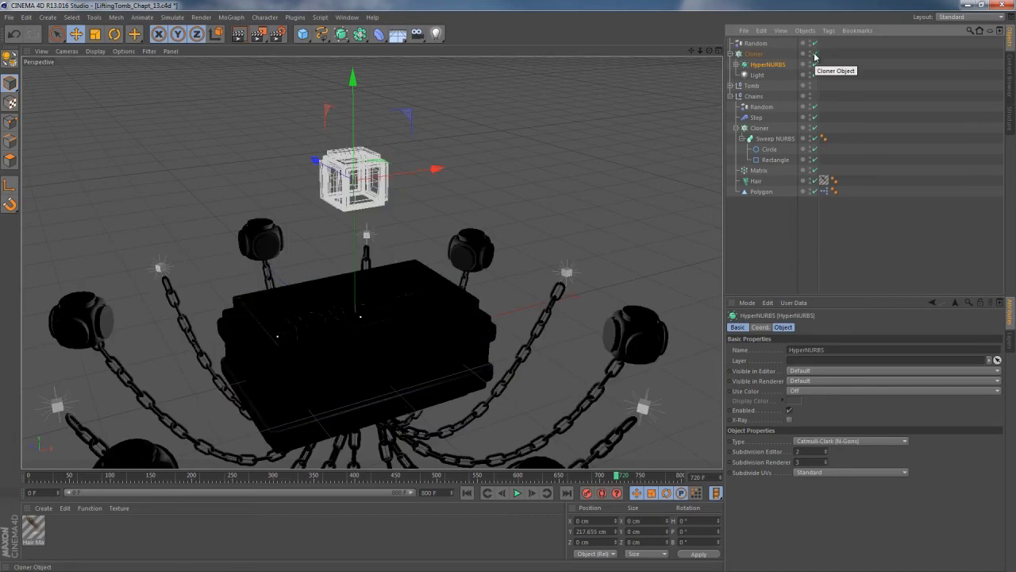
left_click(756, 75, "shift")
key("alt+g")
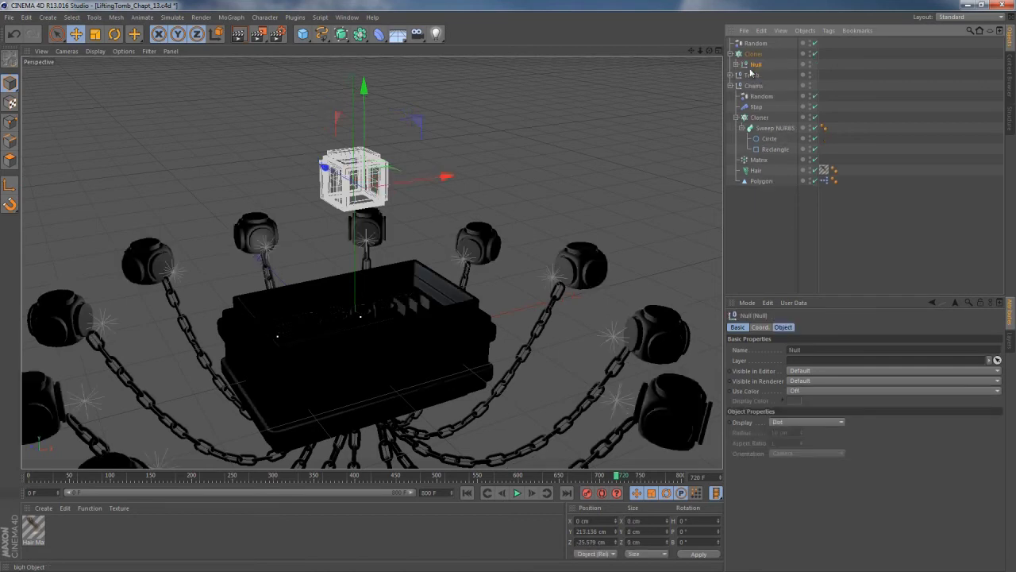
Toggle the Cloner's Render Instances off and select the Light inside the Null
left_click(737, 65)
left_click(842, 95)
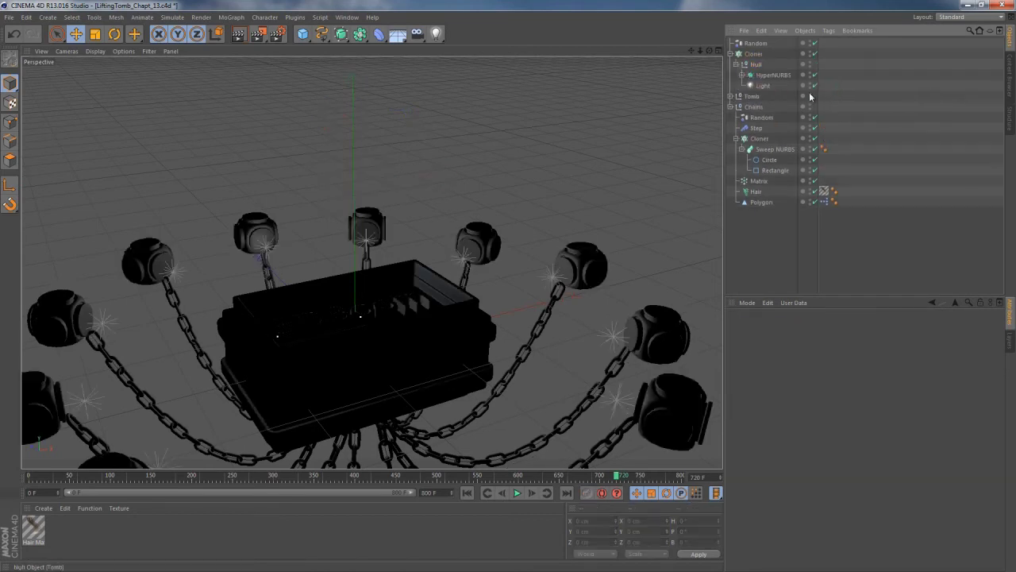
left_click(737, 64)
left_click(754, 54)
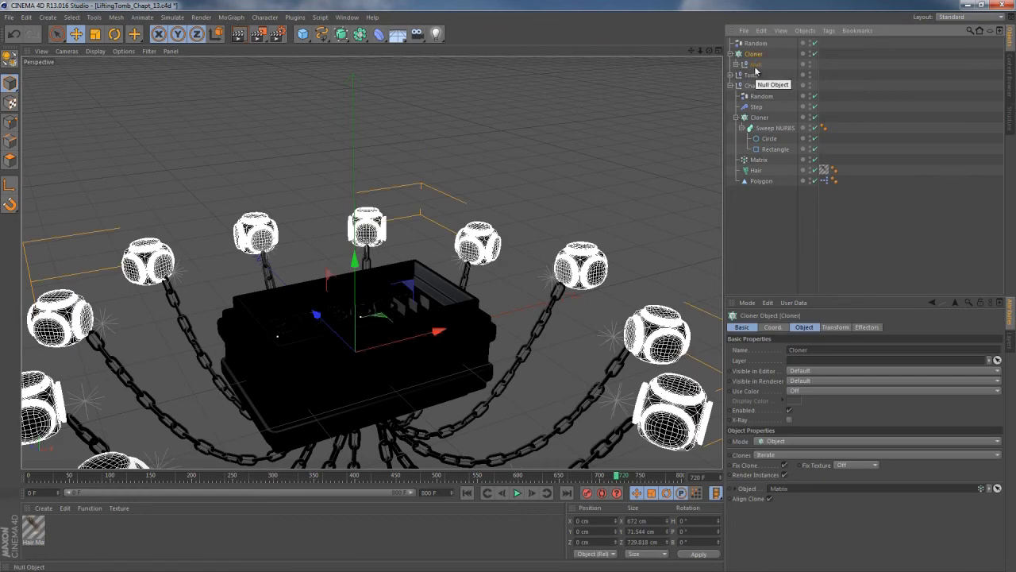
left_click(755, 68)
left_click(737, 64)
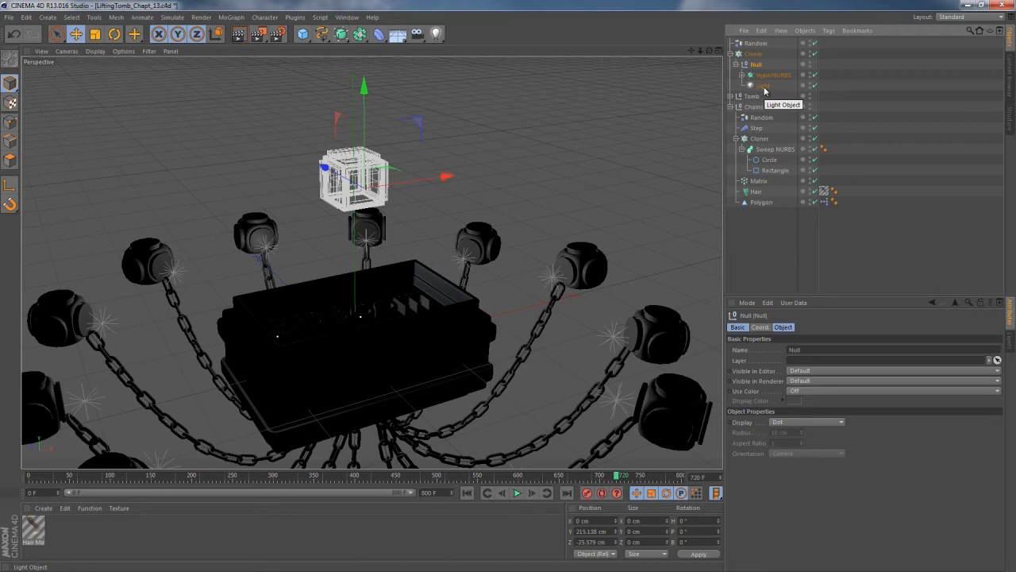
key("Up")
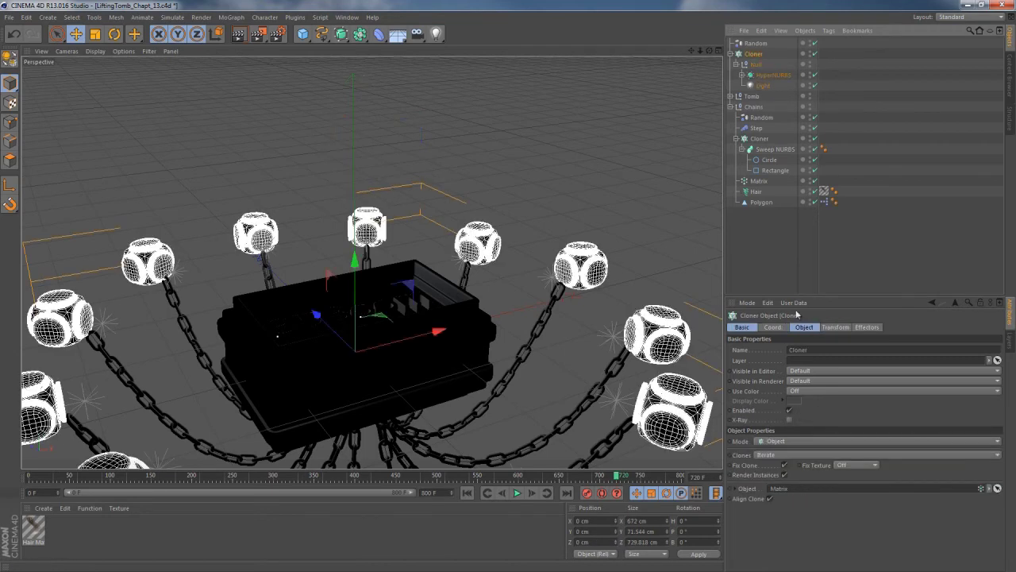
left_click(802, 327)
left_click(784, 384)
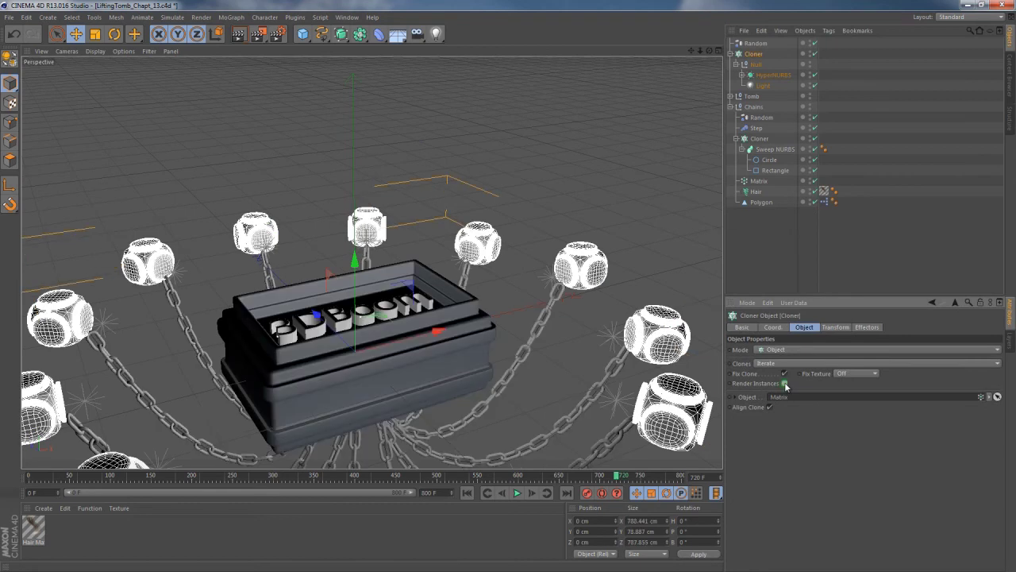
key("Down")
key("Down")
key("Down")
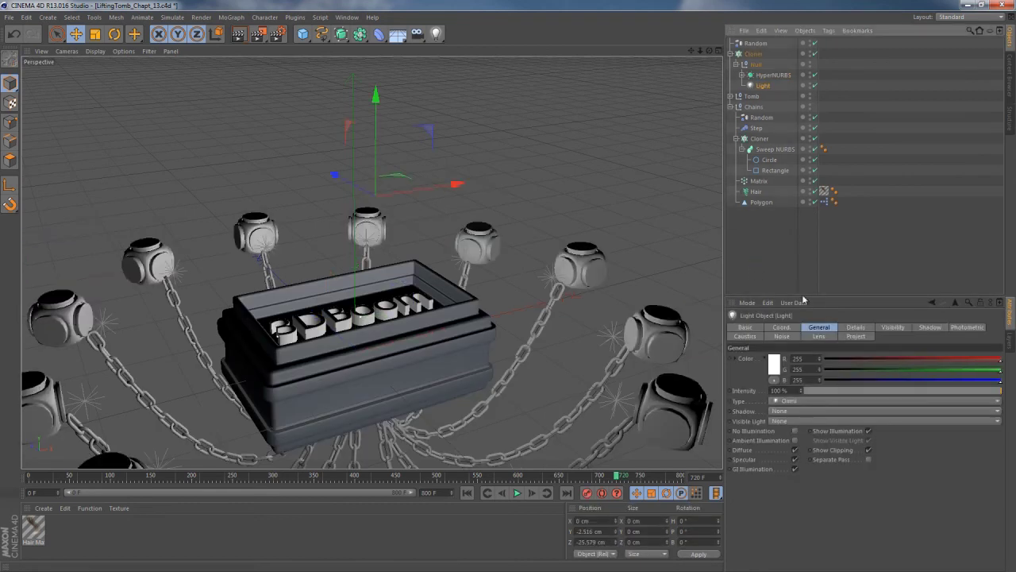
Give the Light soft shadow maps and volumetric visible light
left_click(813, 54)
left_click_drag(334, 174, 313, 191)
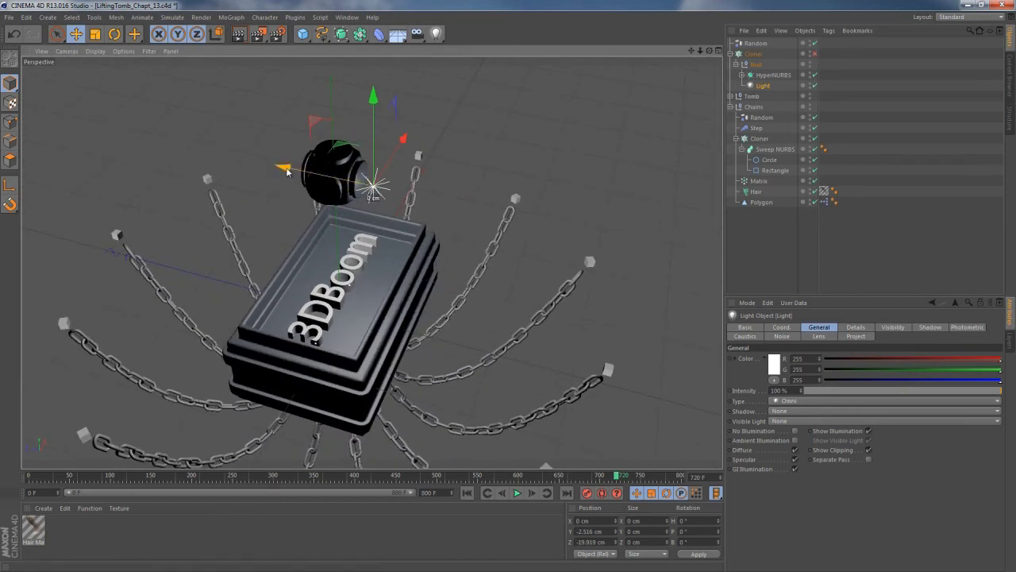
left_click(789, 412)
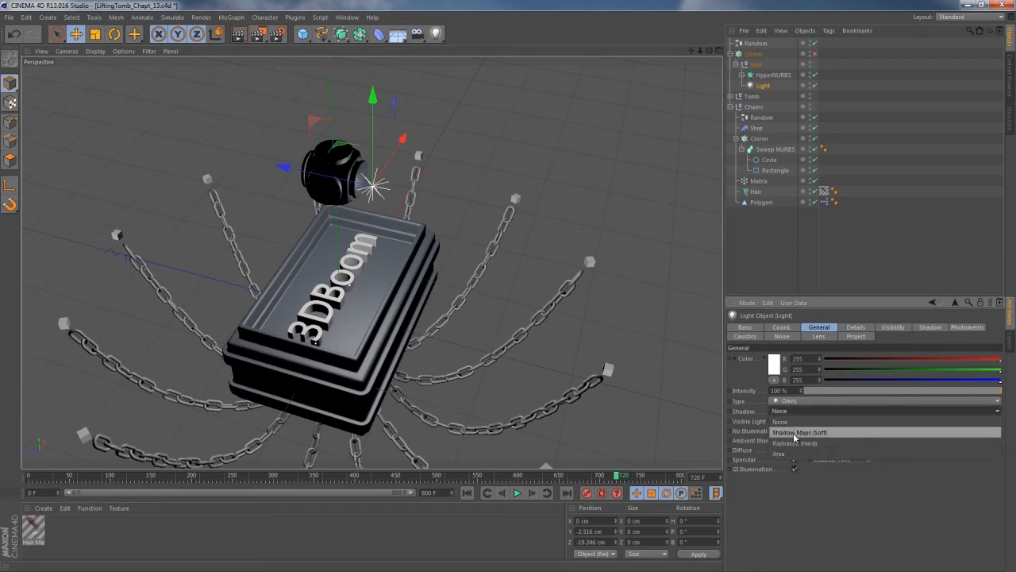
left_click(790, 433)
left_click(804, 418)
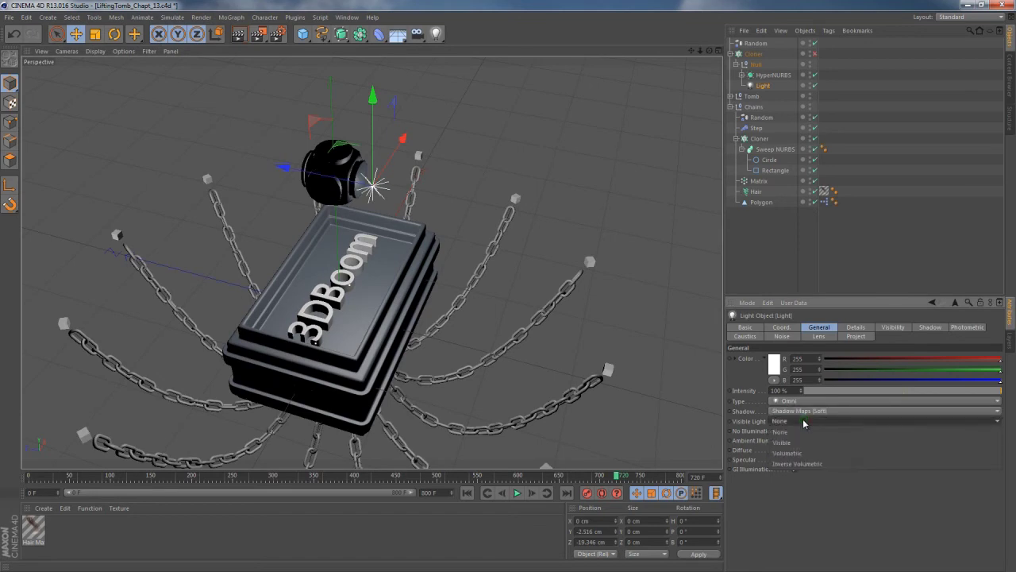
left_click(798, 451)
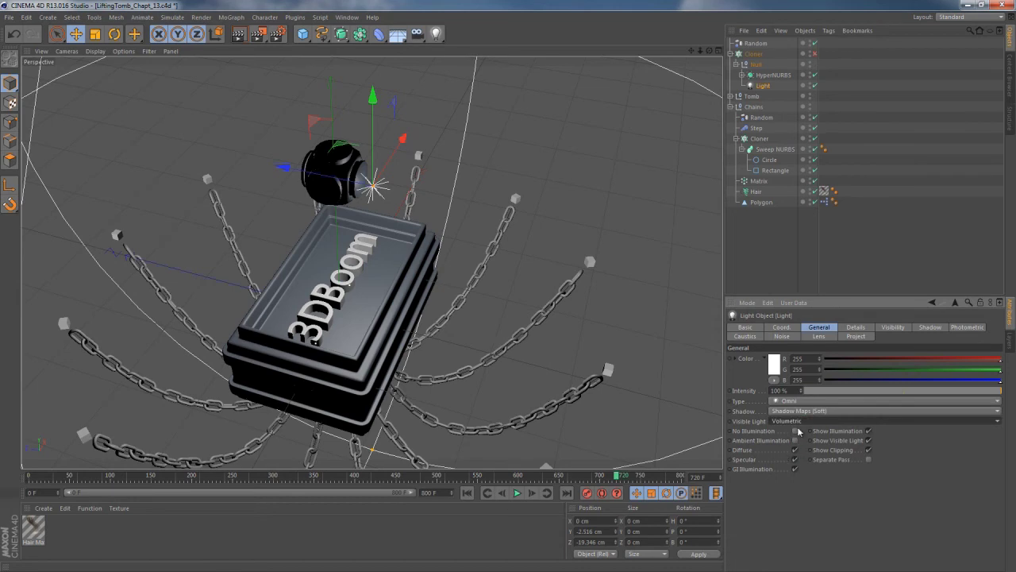
Set the visible light's outer distance to 45 cm and stretch its relative falloff scale
left_click(928, 327)
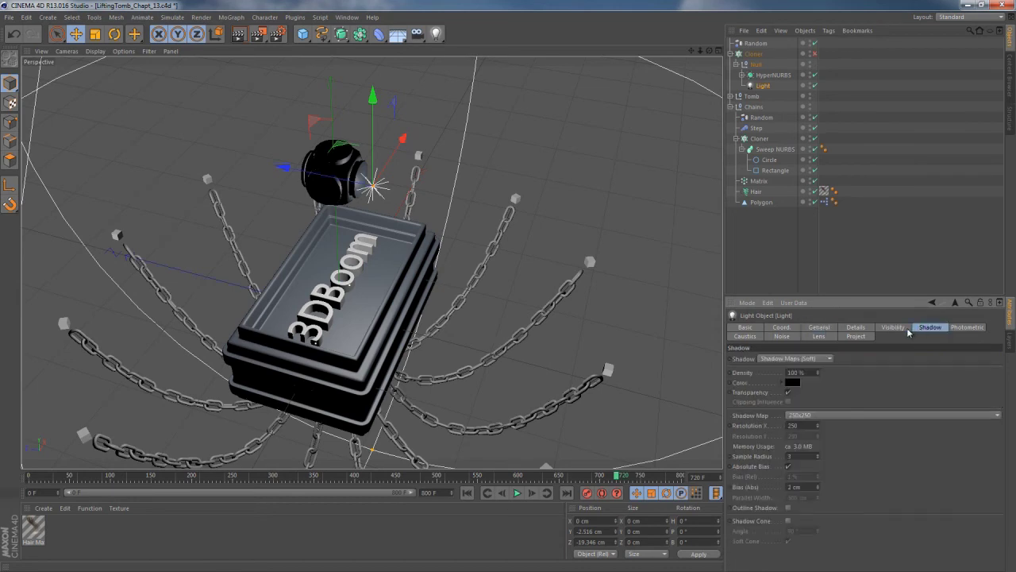
left_click(904, 331)
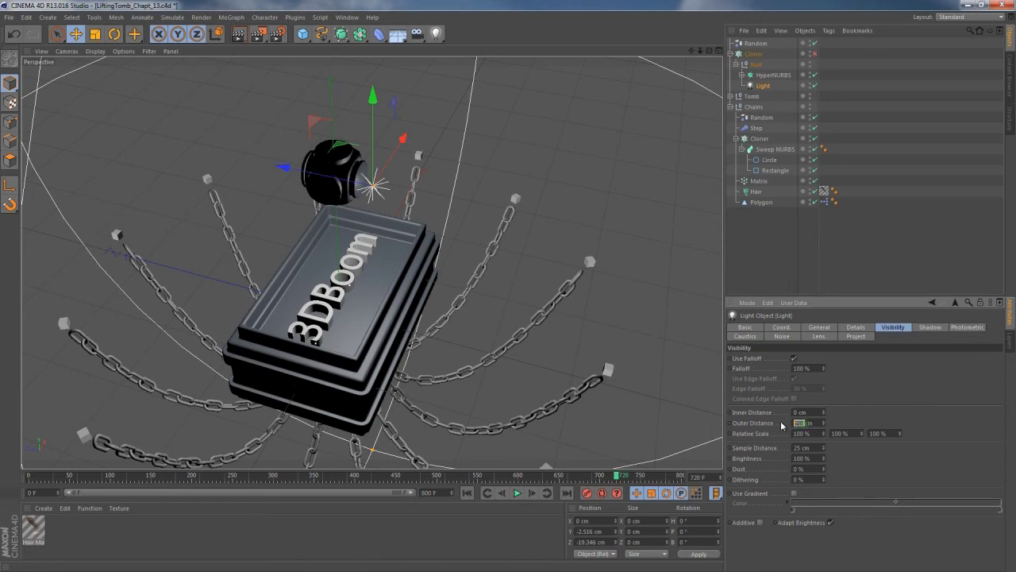
key("Return")
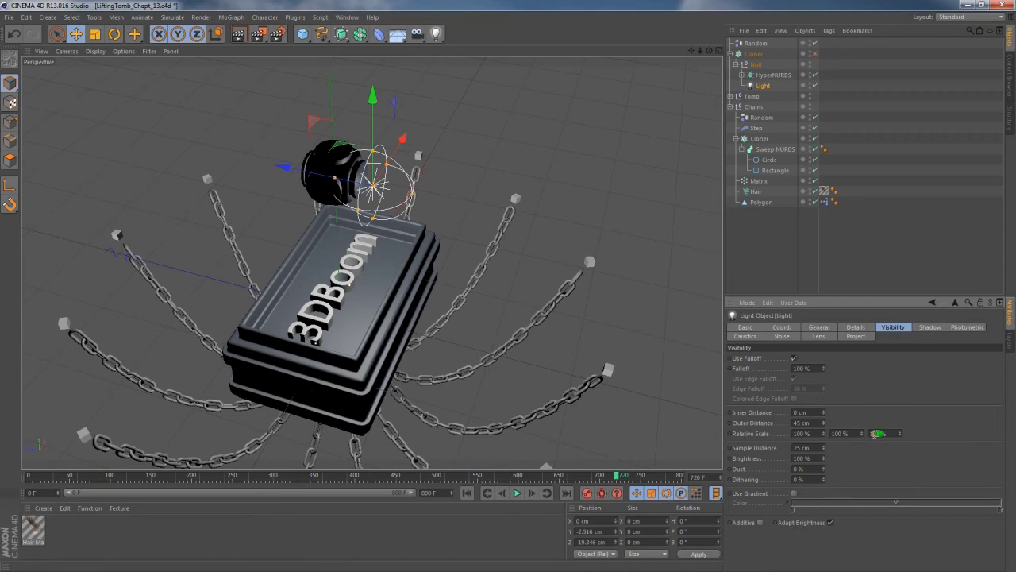
key("Return")
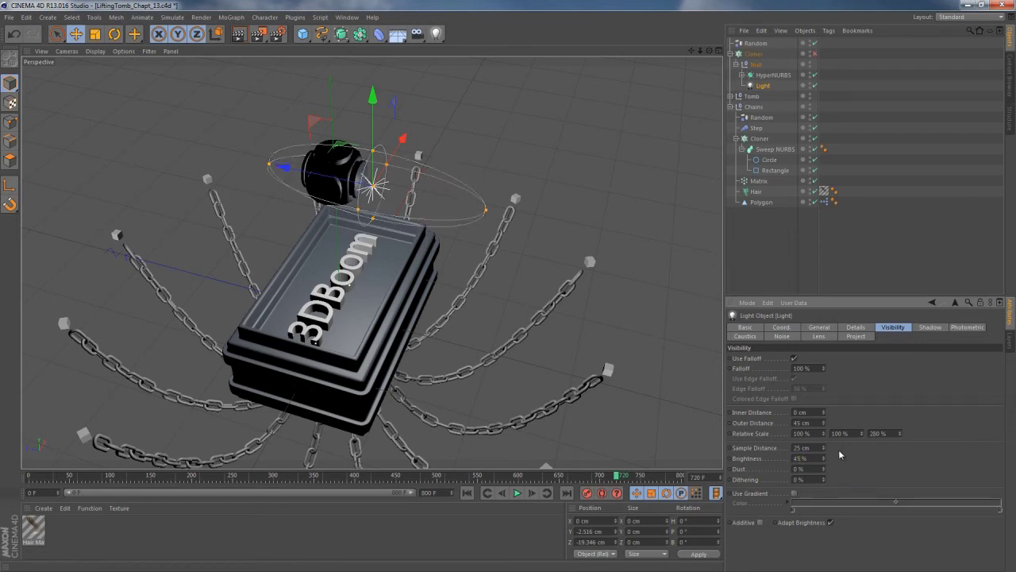
Turn the Cloner back on, orbit to a front view of the tomb, and play the chain animation
left_click(813, 54)
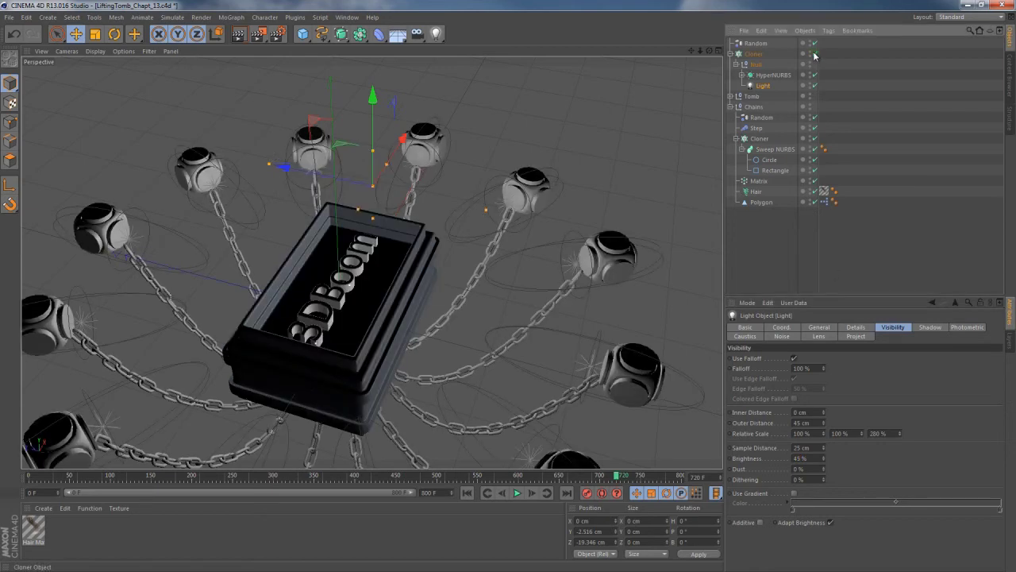
left_click(845, 373)
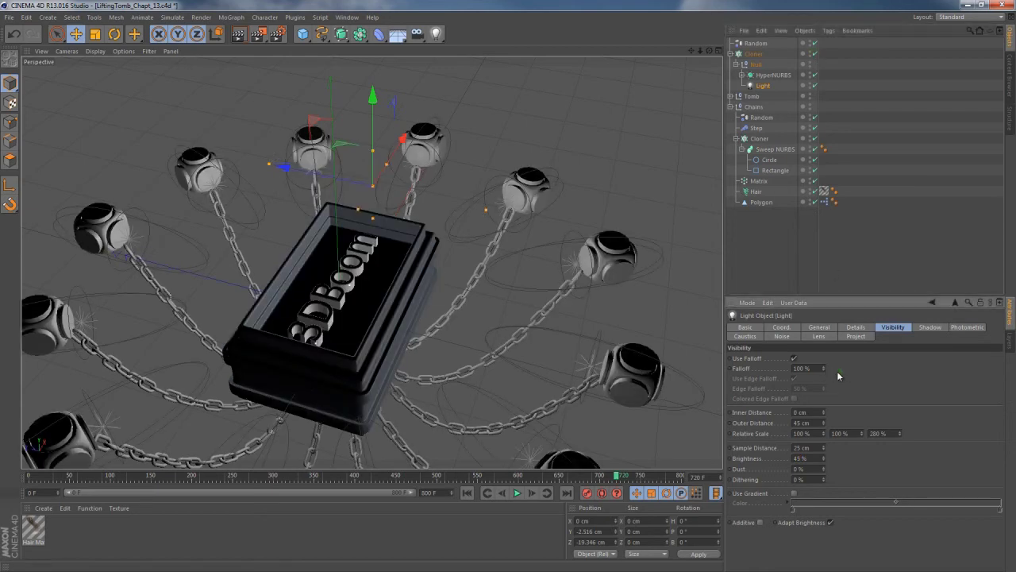
left_click_drag(373, 294, 214, 233, "alt")
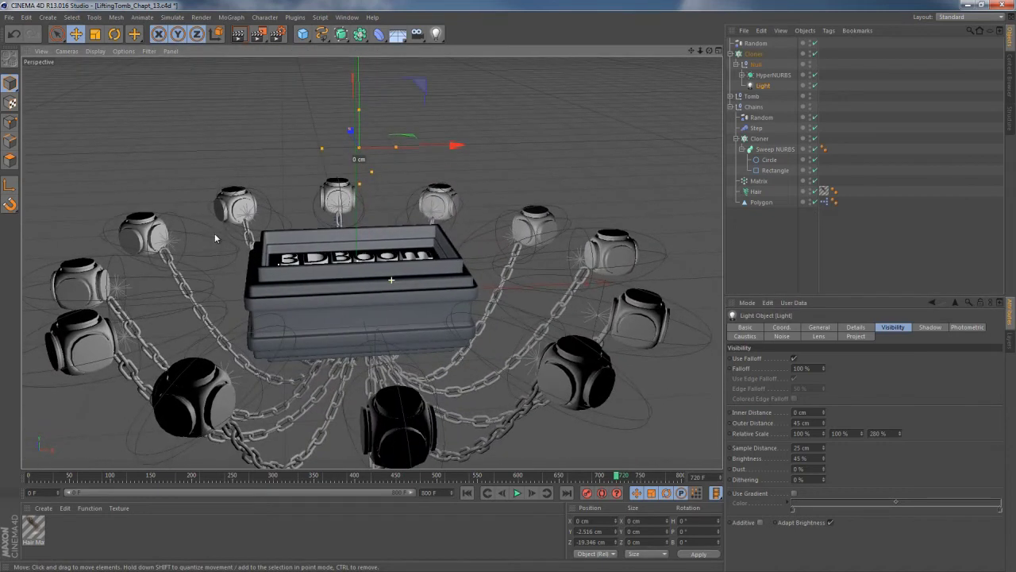
left_click(520, 498)
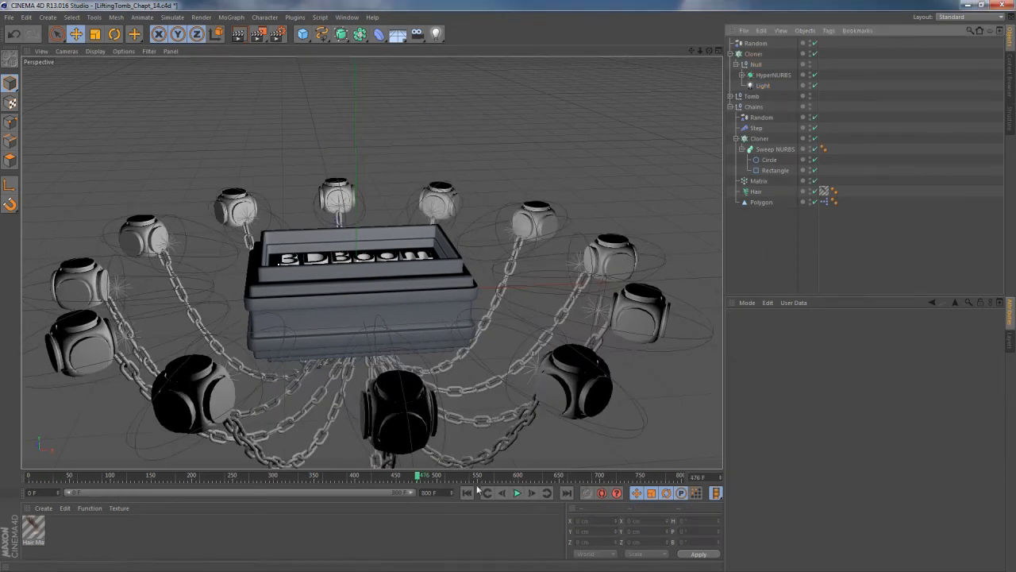
Play the animation from a low side view beside the tomb, then select the Null
left_click(517, 493)
left_click_drag(575, 310, 527, 295, "alt")
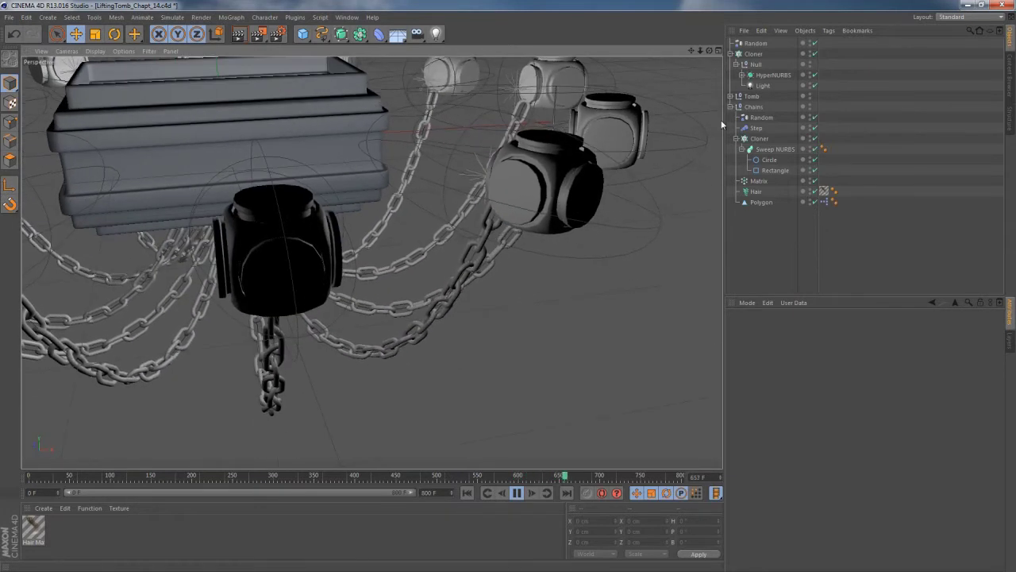
left_click(762, 65)
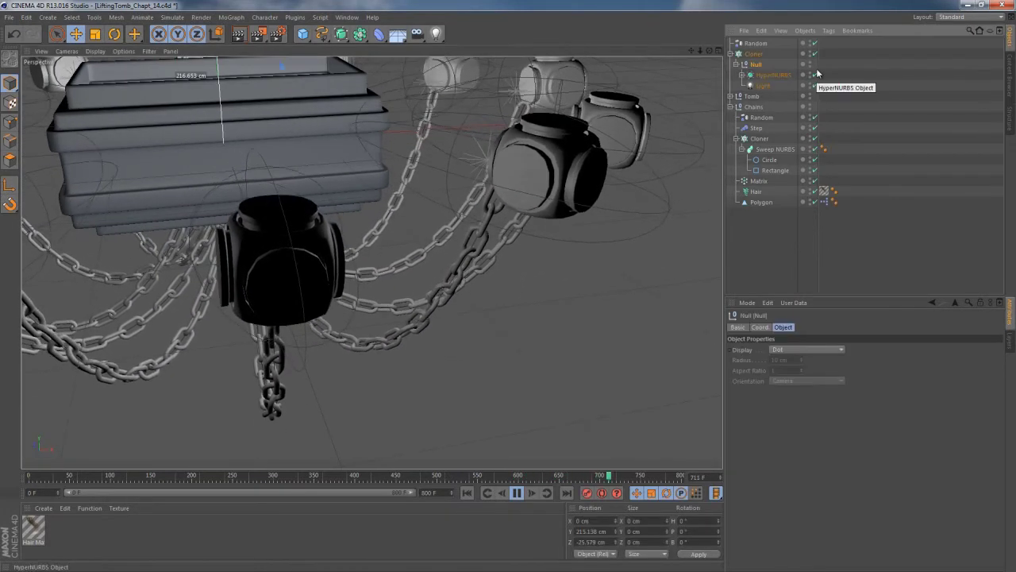
From a wide high view, move the Null slightly along its X axis
left_click_drag(683, 99, 649, 106, "alt")
left_click_drag(321, 151, 62, 180, "alt")
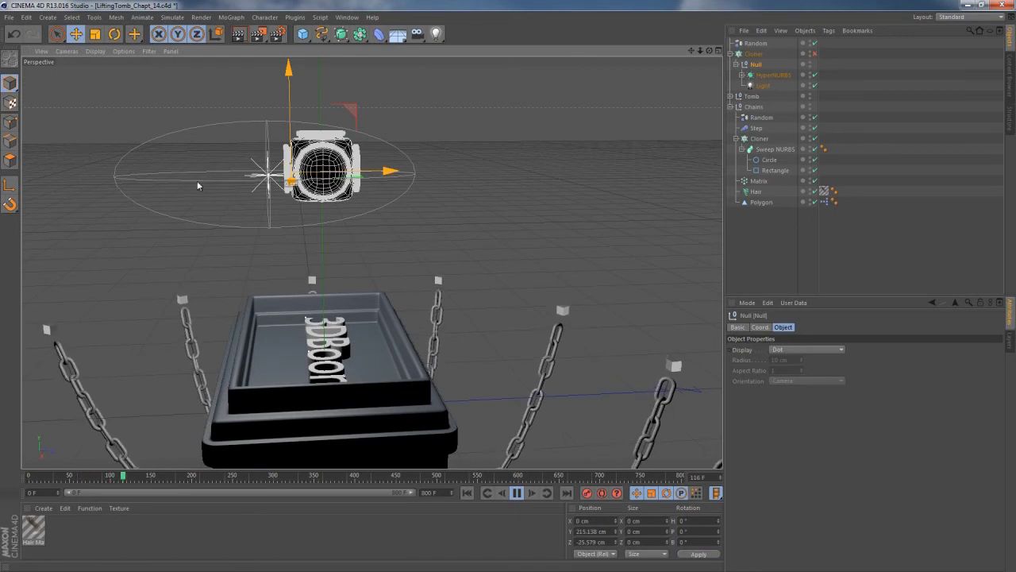
left_click(9, 160)
left_click_drag(389, 171, 399, 177)
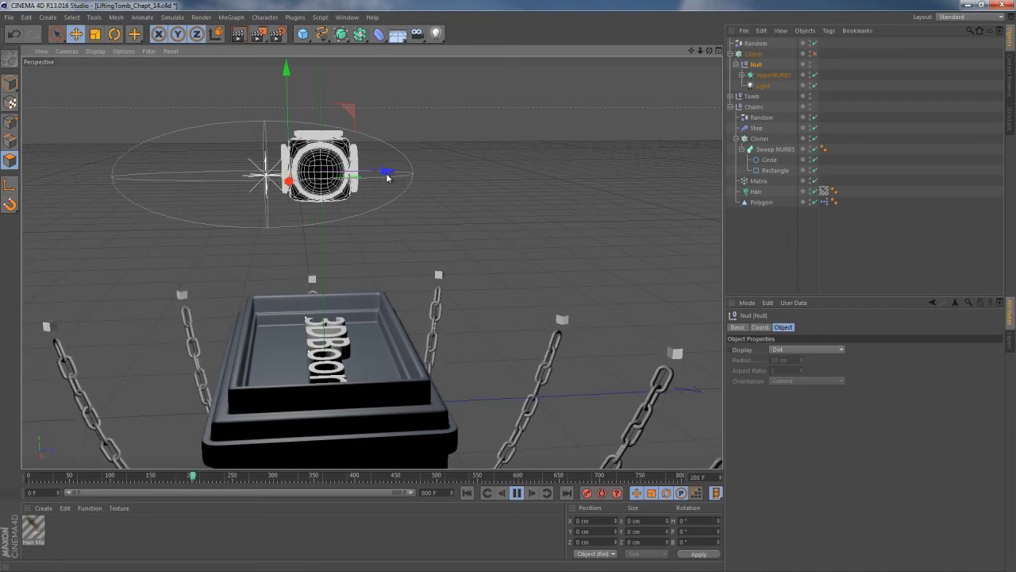
Shift the Null's axis along X in Enable Axis (L) mode, then view from a low angle
key("l")
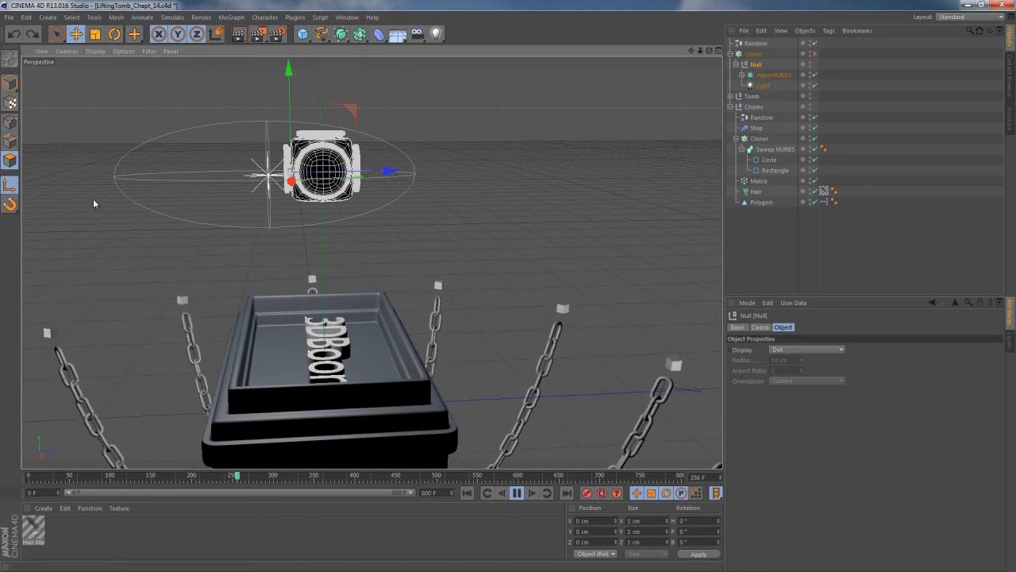
left_click_drag(403, 172, 426, 171)
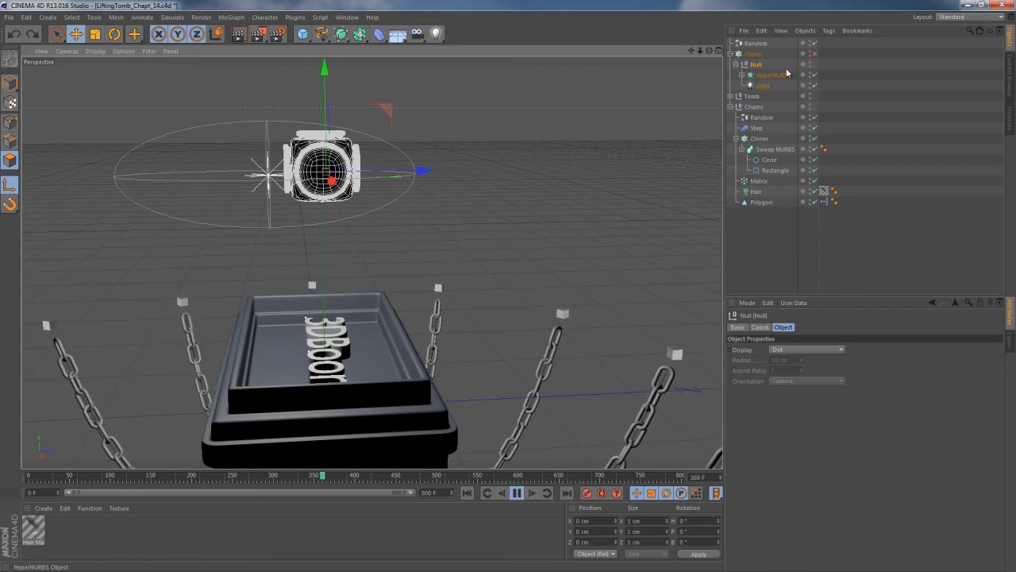
scroll(541, 309, "down", 3)
mouse_move(540, 381)
left_mouse_down("alt")
mouse_move(543, 295)
mouse_move(557, 376)
left_mouse_up("alt")
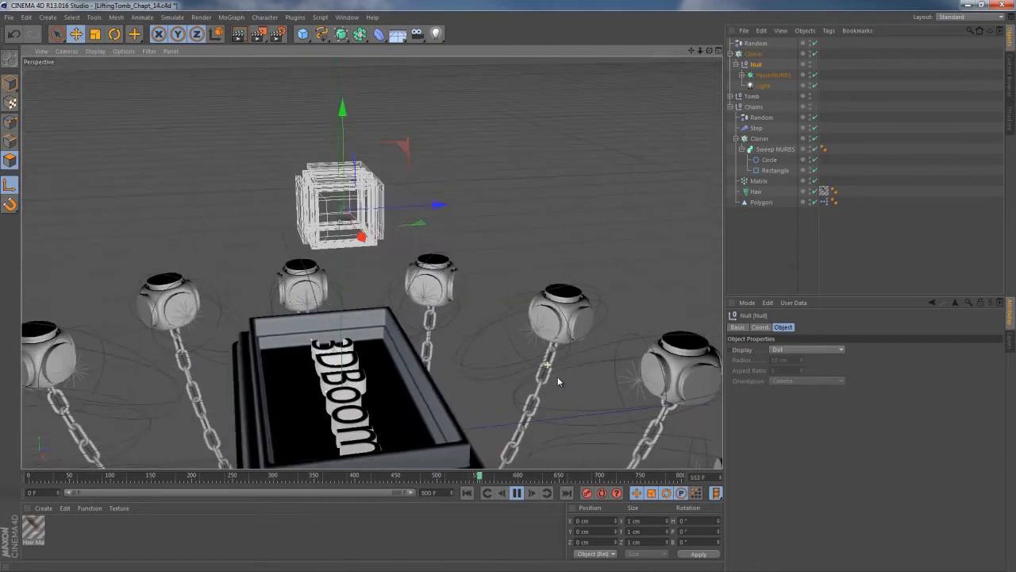
Hide the clones, raise the Null slightly along Y, deselect, and orbit to a closer, lower view
left_click(814, 53)
left_click_drag(337, 112, 335, 96)
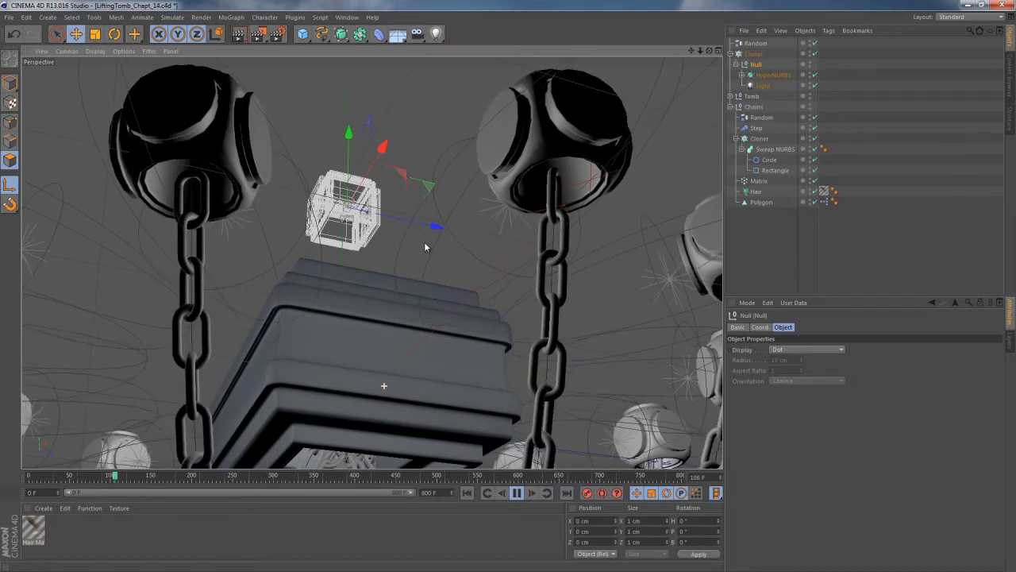
left_click_drag(424, 243, 497, 391, "alt")
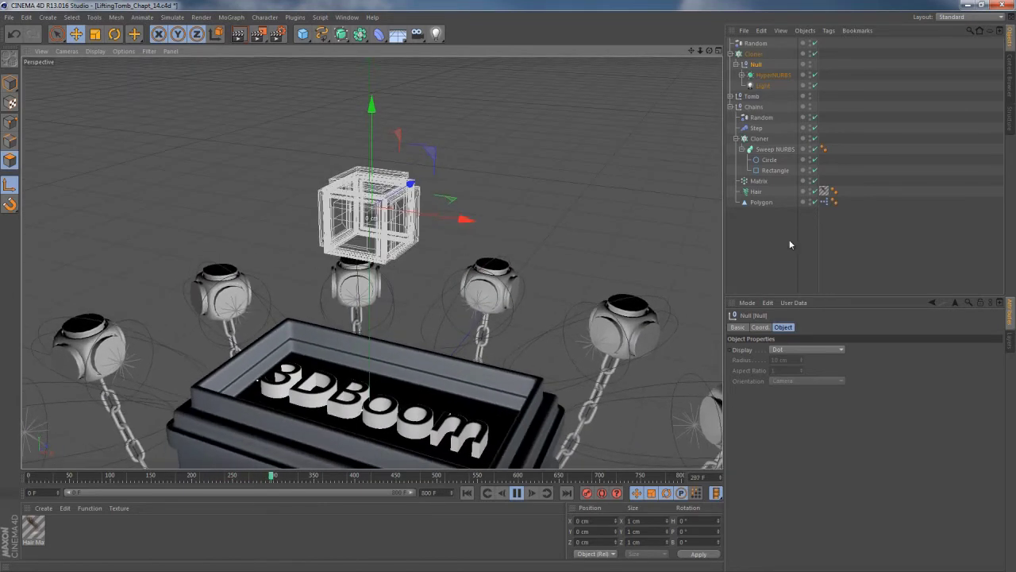
left_click(873, 246)
left_click_drag(432, 286, 353, 287, "alt")
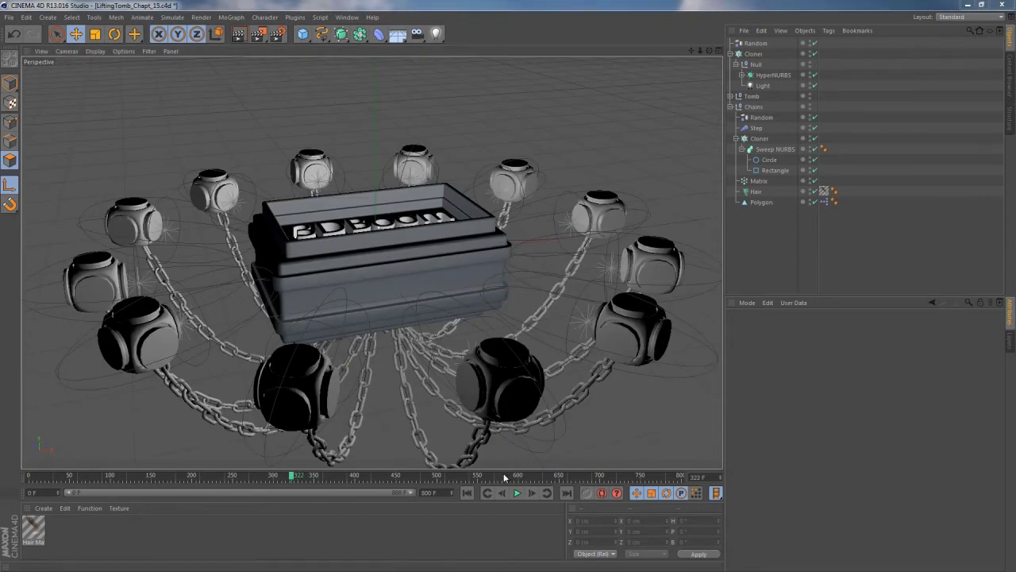
Play the animation, select the Matrix object, and set its Y position to 28.516 cm
left_click(516, 492)
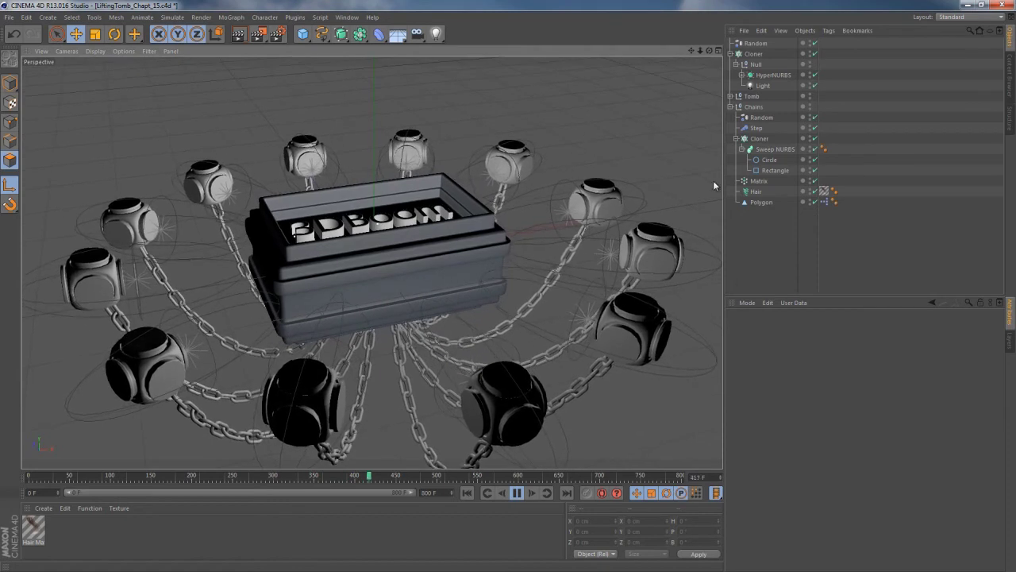
left_click(387, 289)
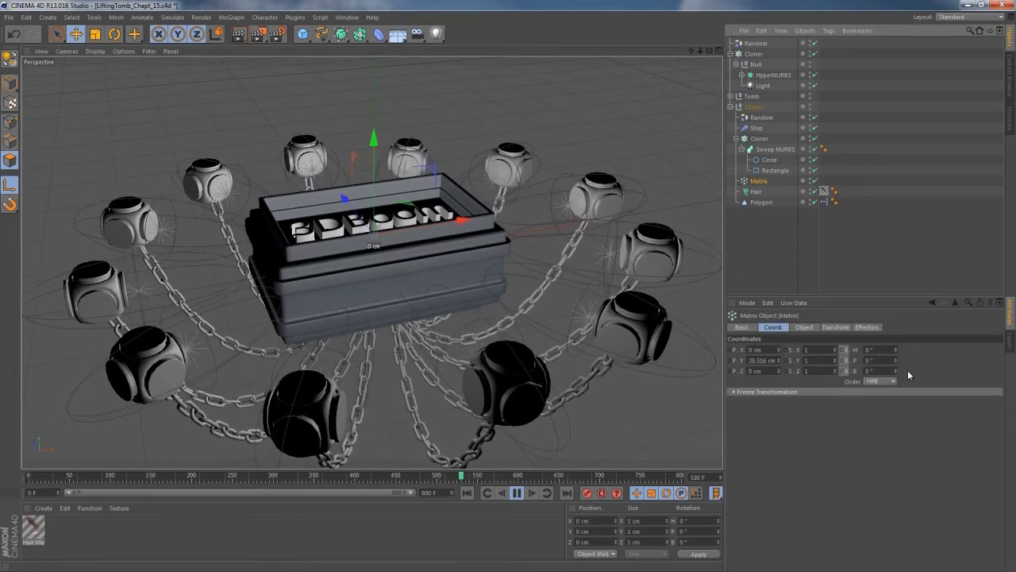
left_click_drag(895, 348, 896, 350)
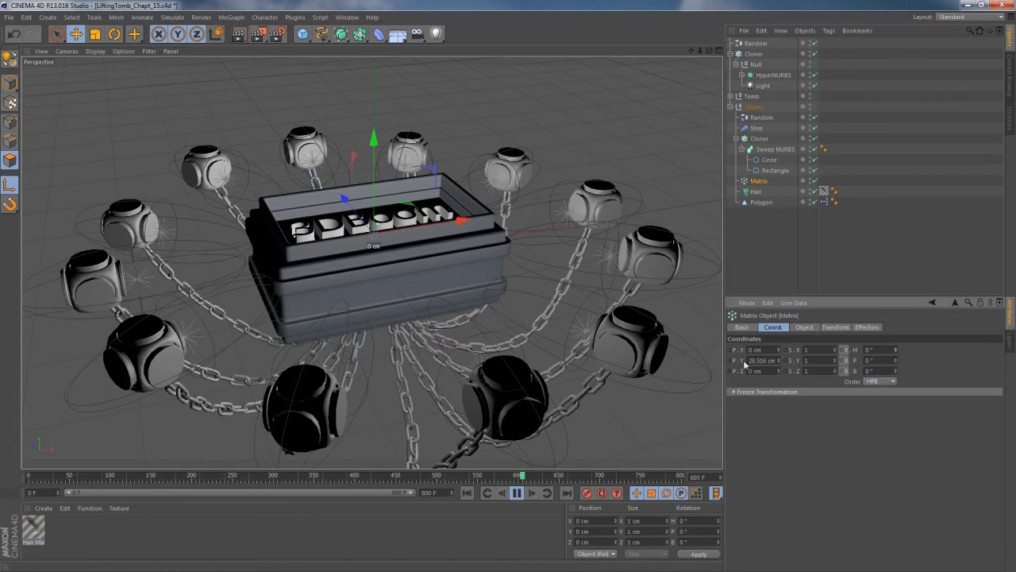
Open the XPresso editor and add a Range Mapper node from XPresso > Calculate
double_click(824, 202)
left_click_drag(439, 159, 421, 177)
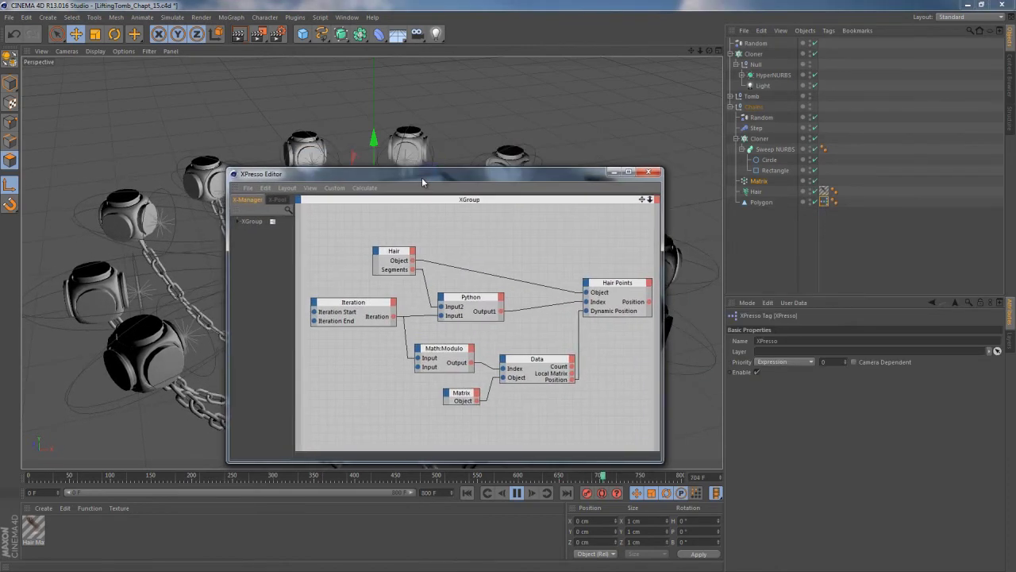
right_click(381, 394)
mouse_move(401, 397)
mouse_move(491, 395)
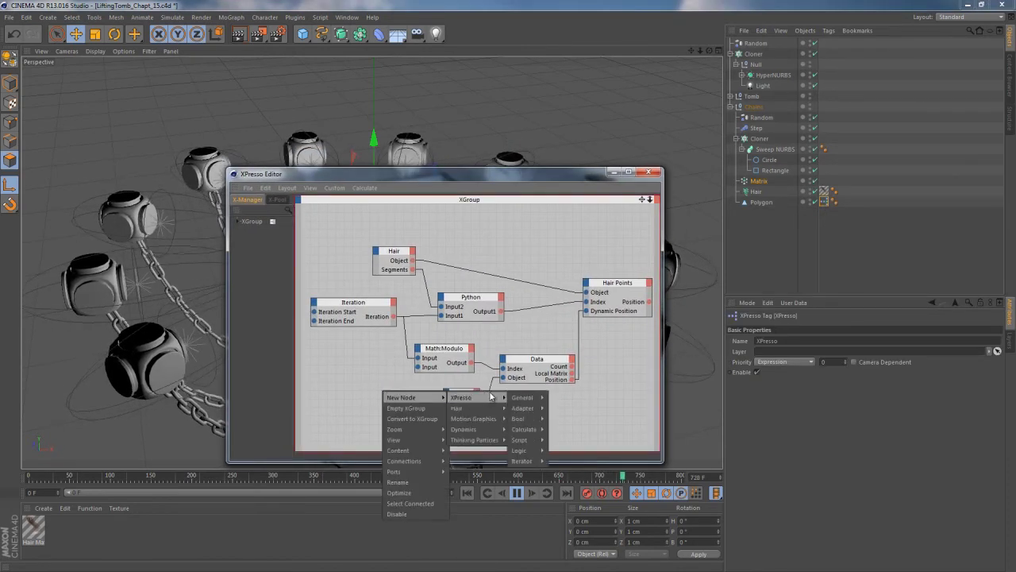
mouse_move(531, 429)
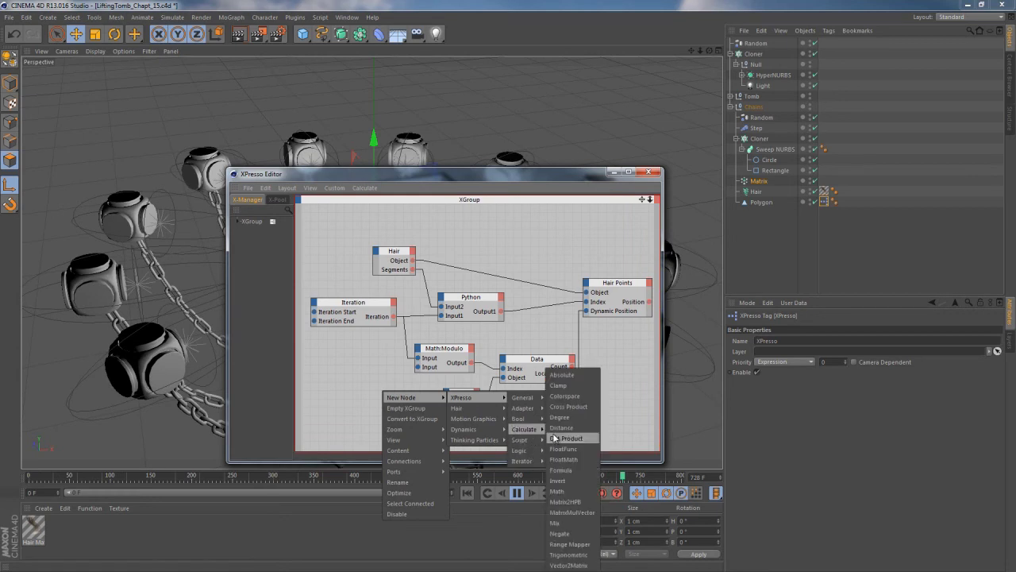
left_click(567, 544)
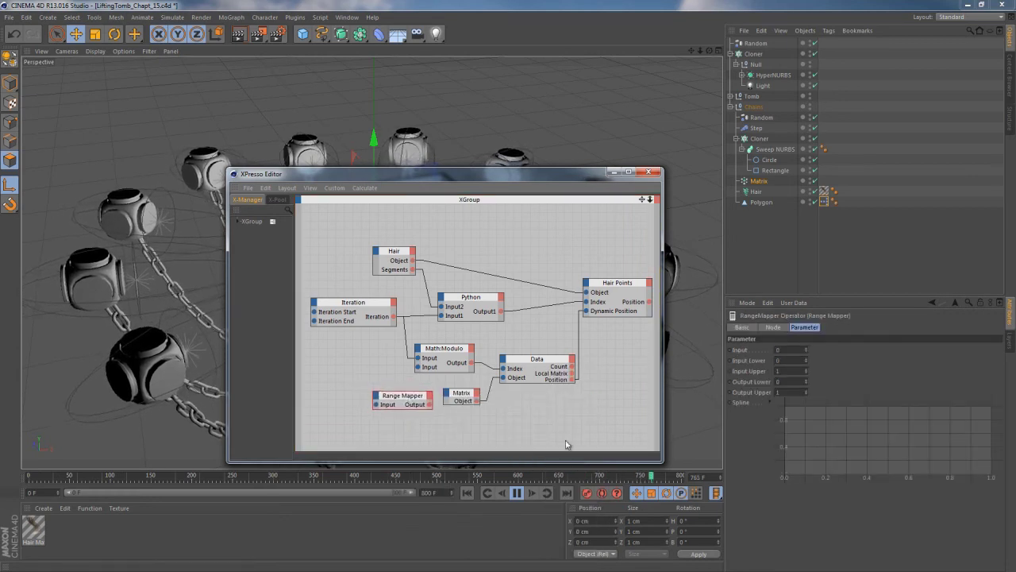
Set the Range Mapper's Output Range to Degree and its Output Upper to 55°
left_click(772, 327)
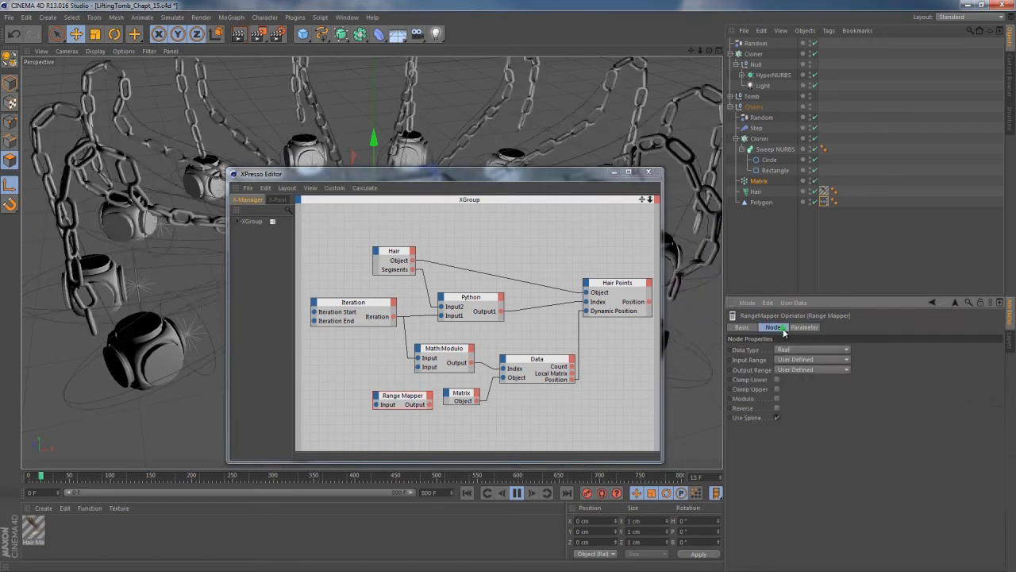
left_click(805, 370)
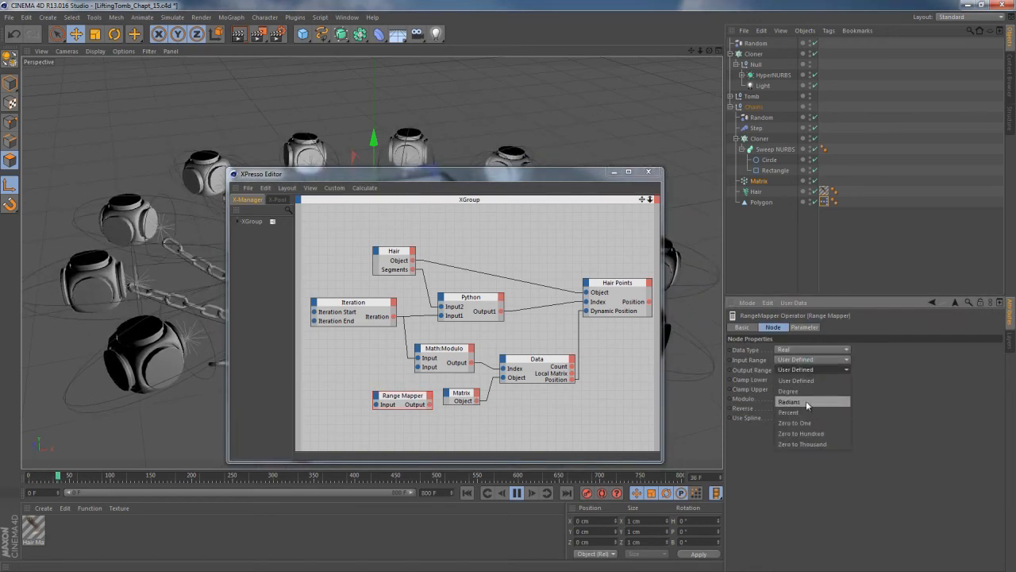
left_click(802, 392)
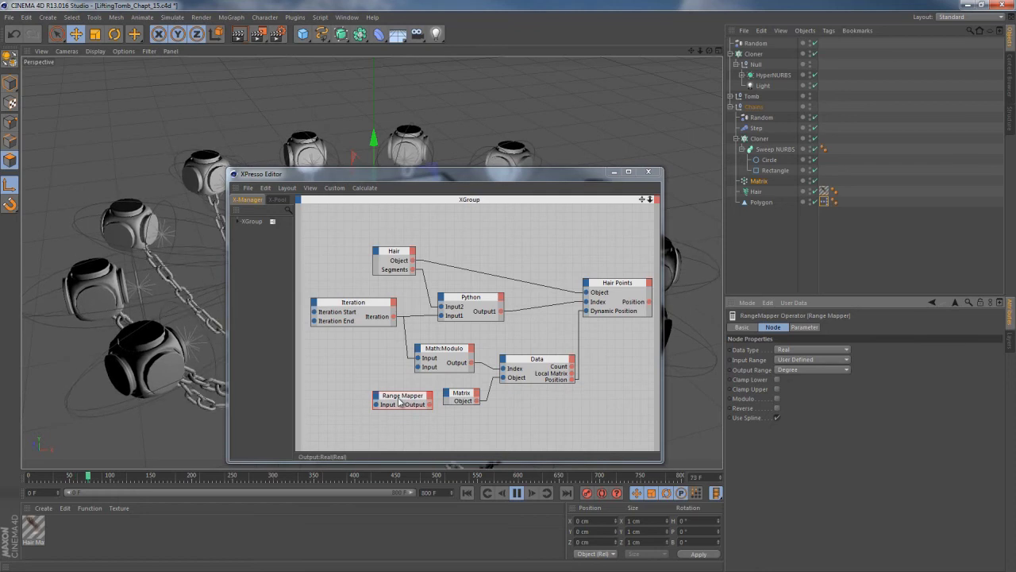
left_click(804, 327)
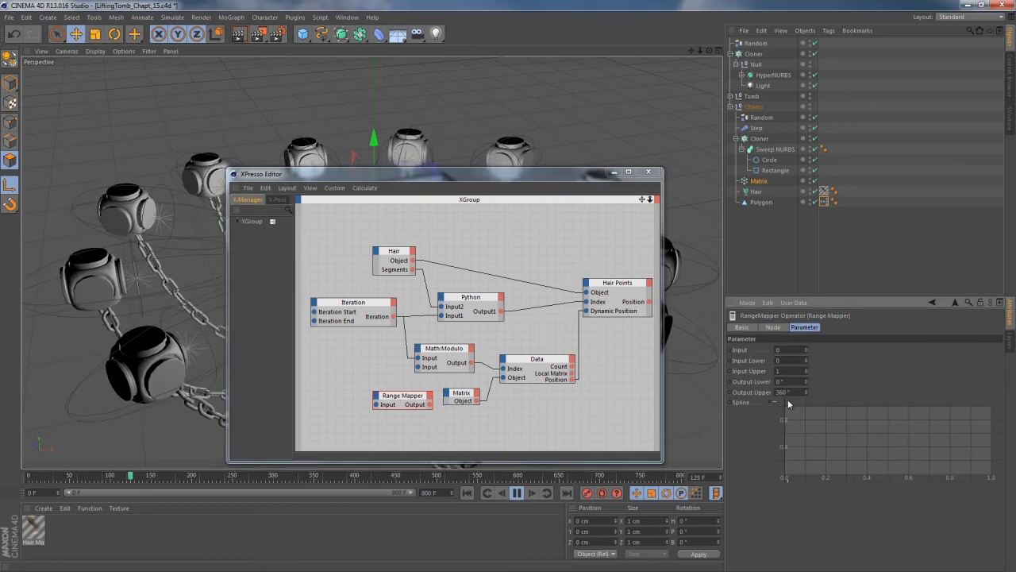
type("55")
key("Return")
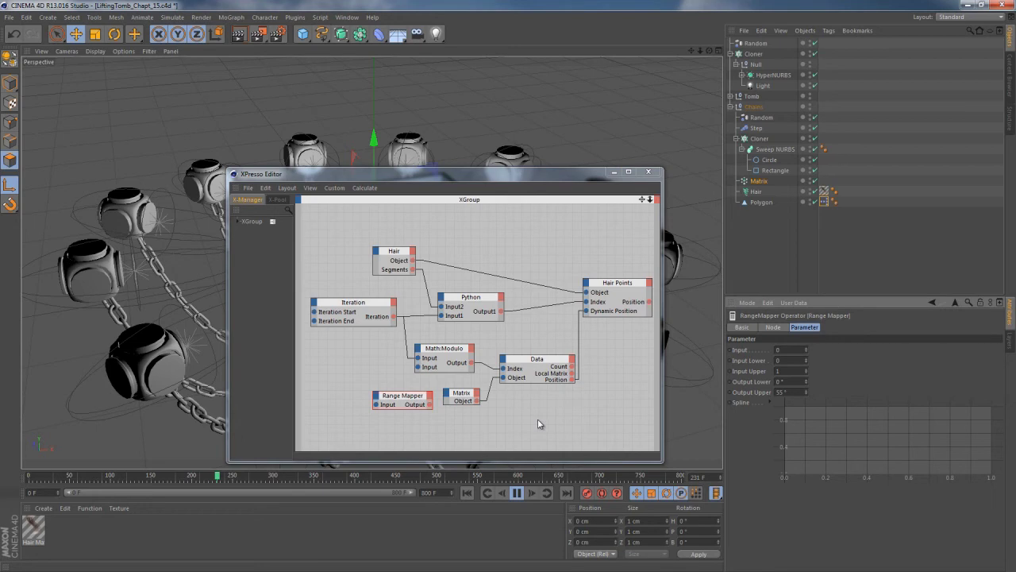
left_click(445, 395)
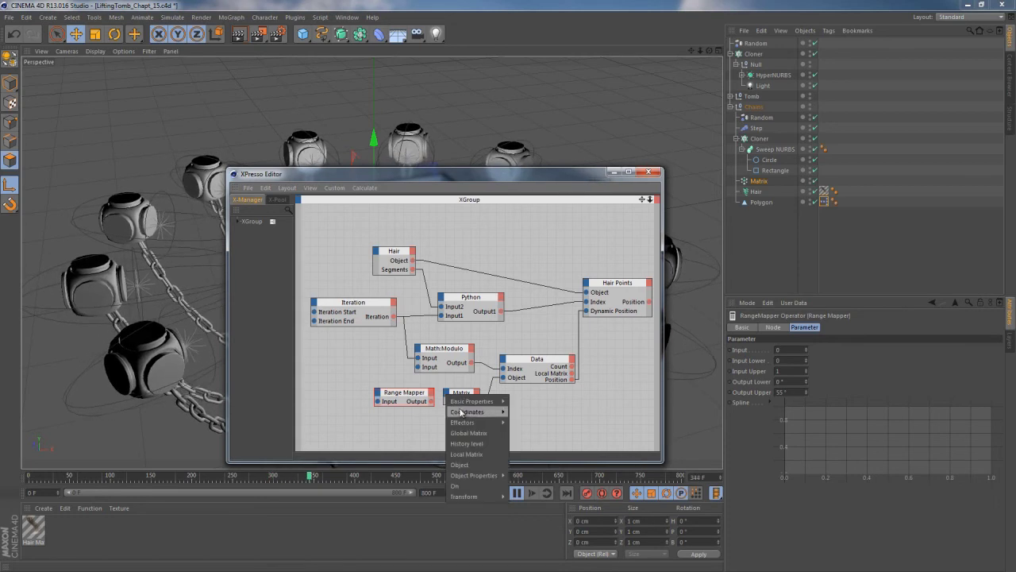
mouse_move(461, 412)
mouse_move(530, 454)
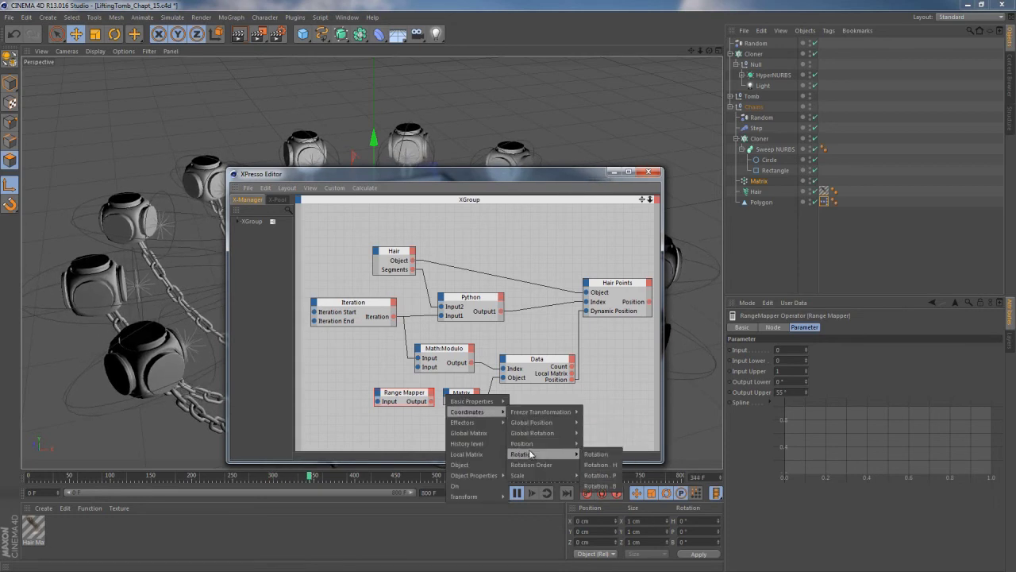
left_click(449, 409)
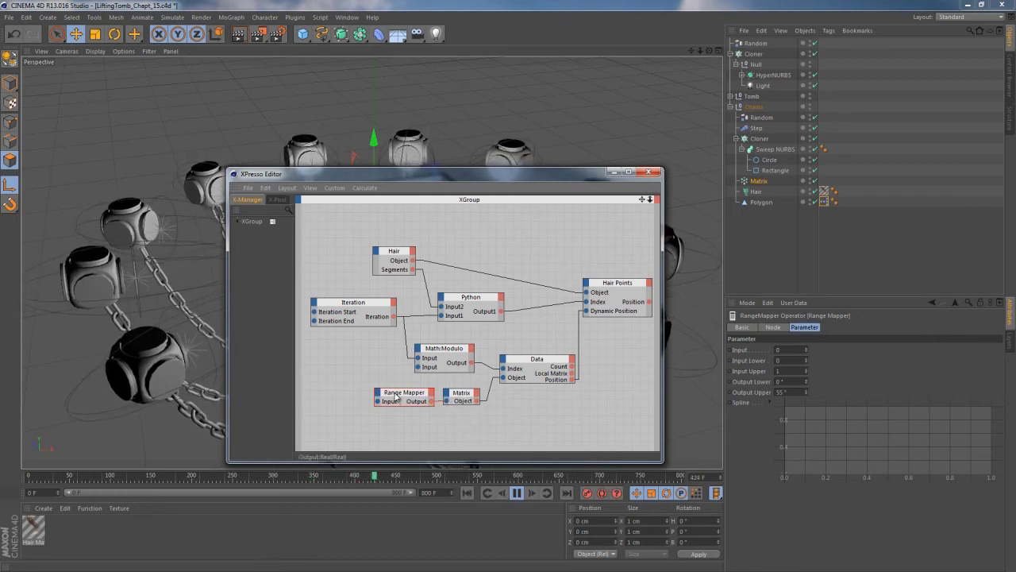
left_click_drag(398, 397, 402, 402)
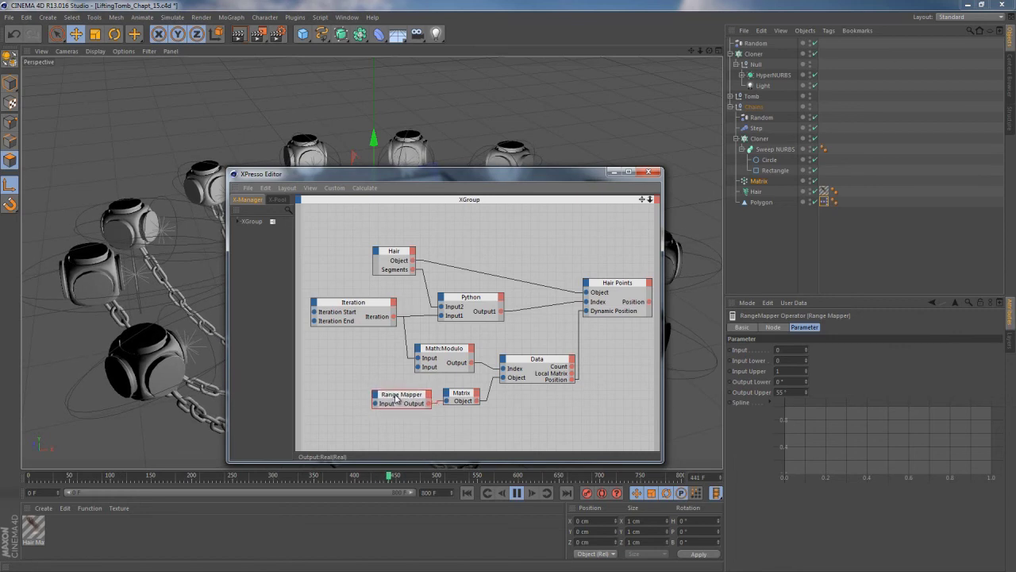
Add a Time node from XPresso > General and give it an extra End output port
right_click(325, 397)
mouse_move(335, 402)
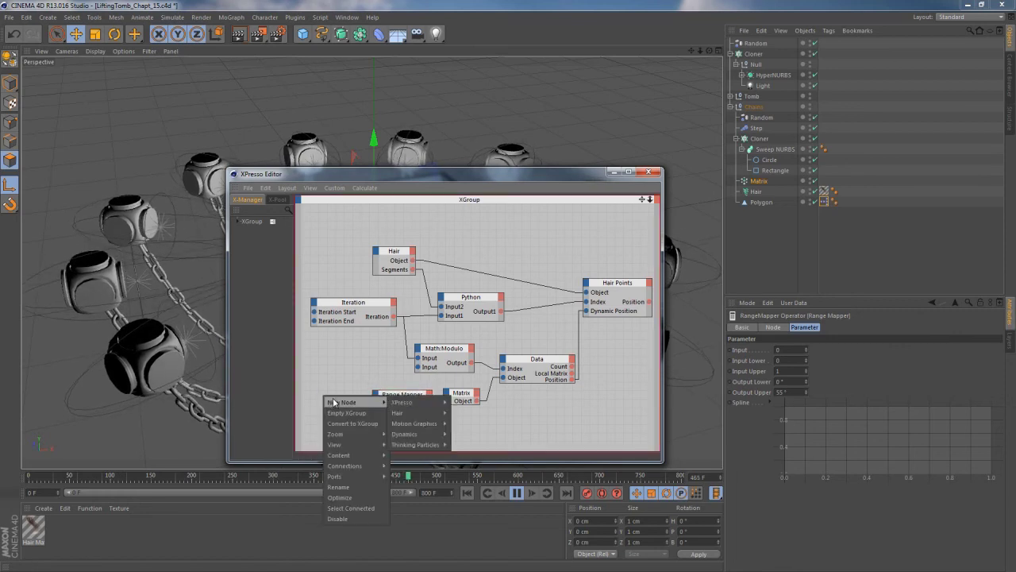
mouse_move(416, 405)
mouse_move(478, 405)
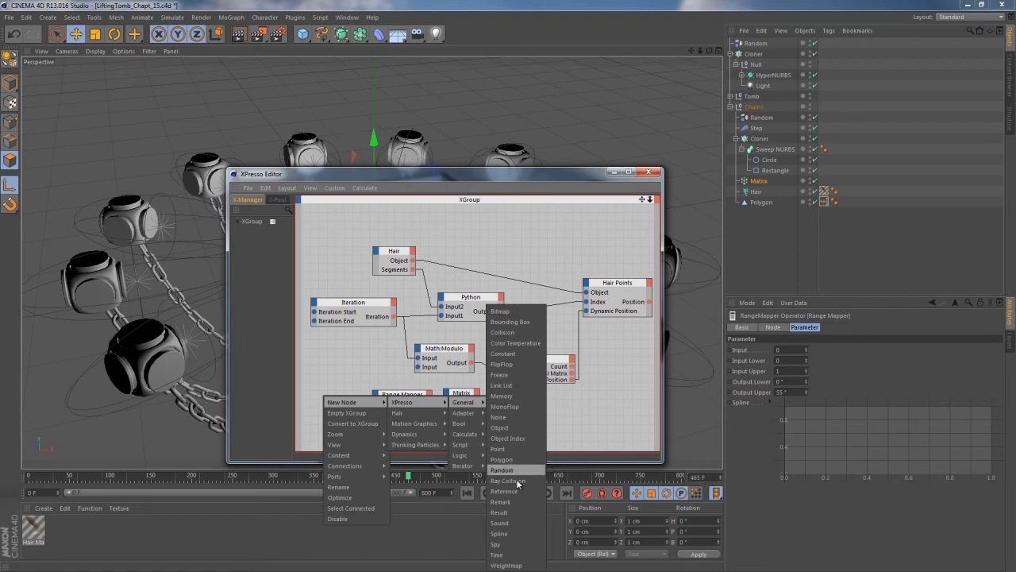
left_click(508, 555)
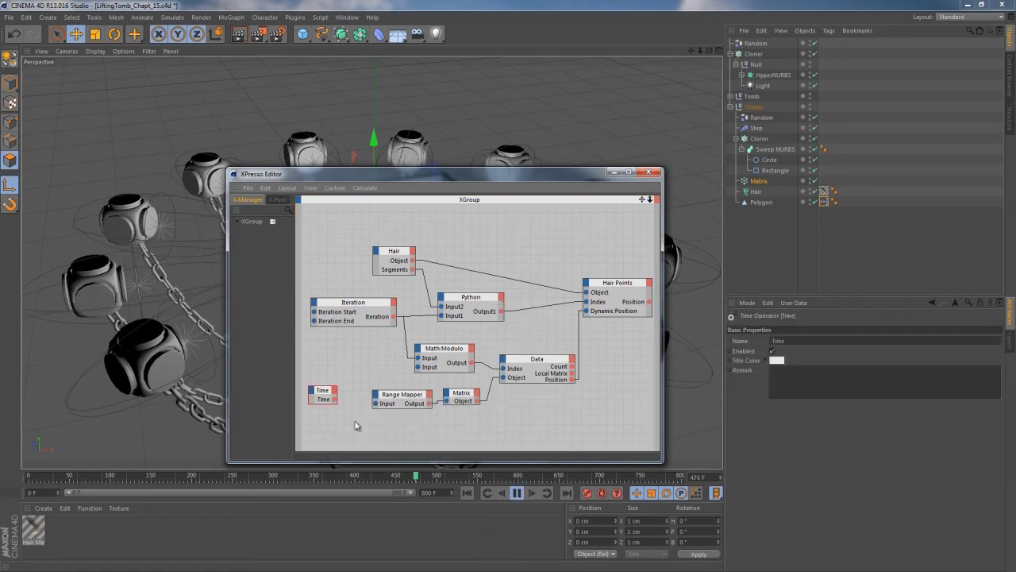
left_click(334, 388)
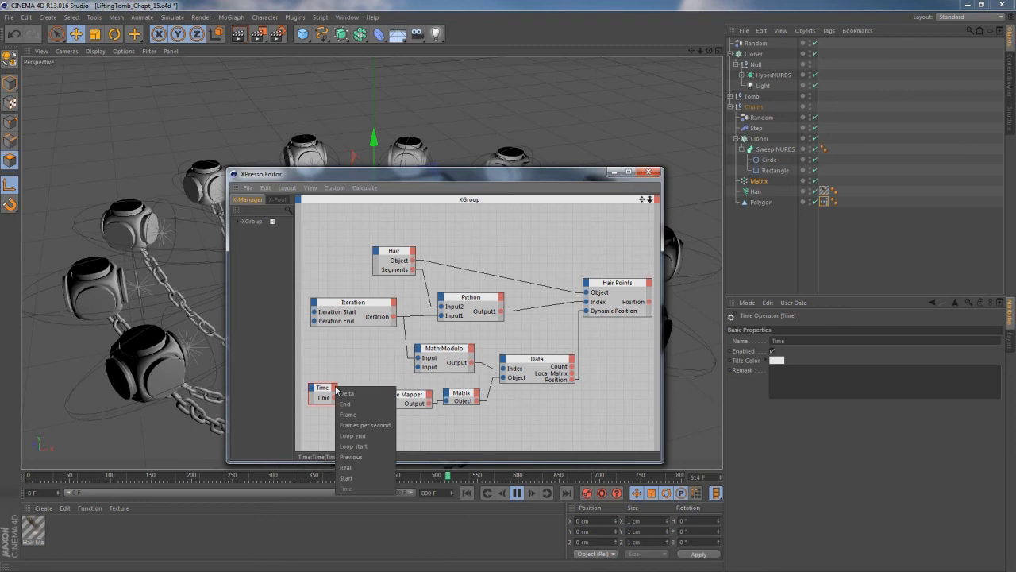
left_click(345, 405)
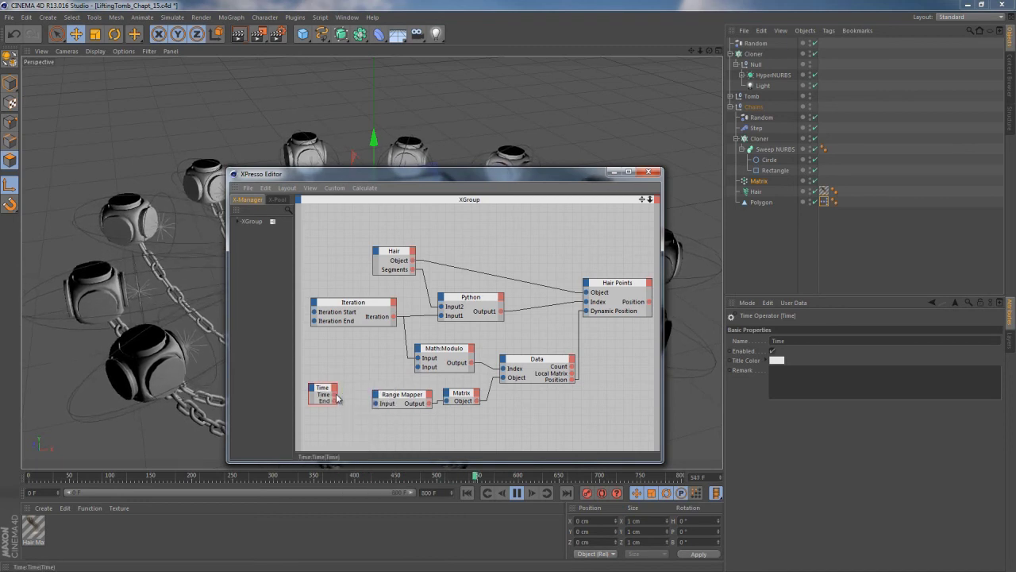
Wire Time into the Range Mapper's Input and End into a new Input Upper port
left_click(393, 397)
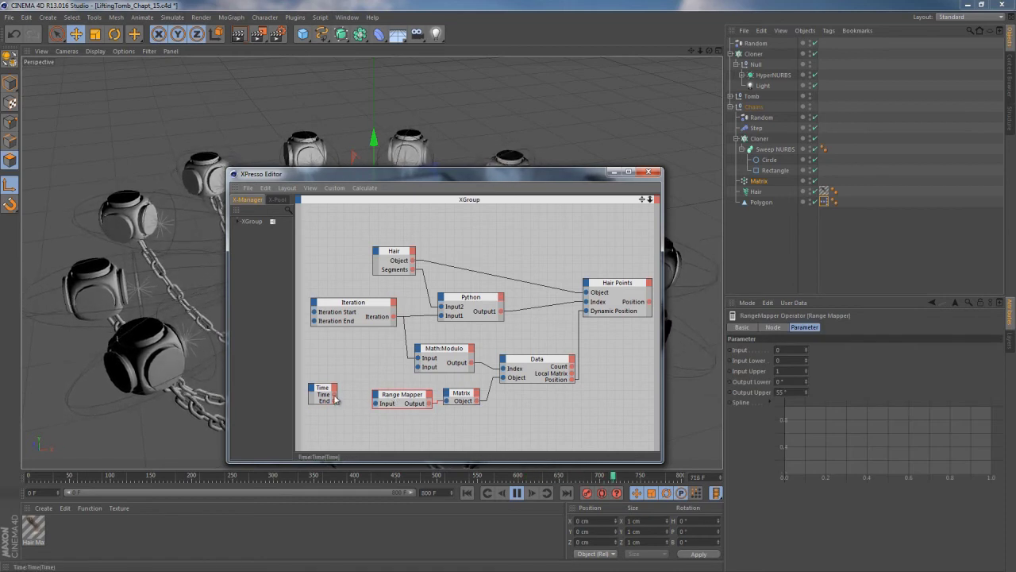
left_click_drag(336, 398, 376, 404)
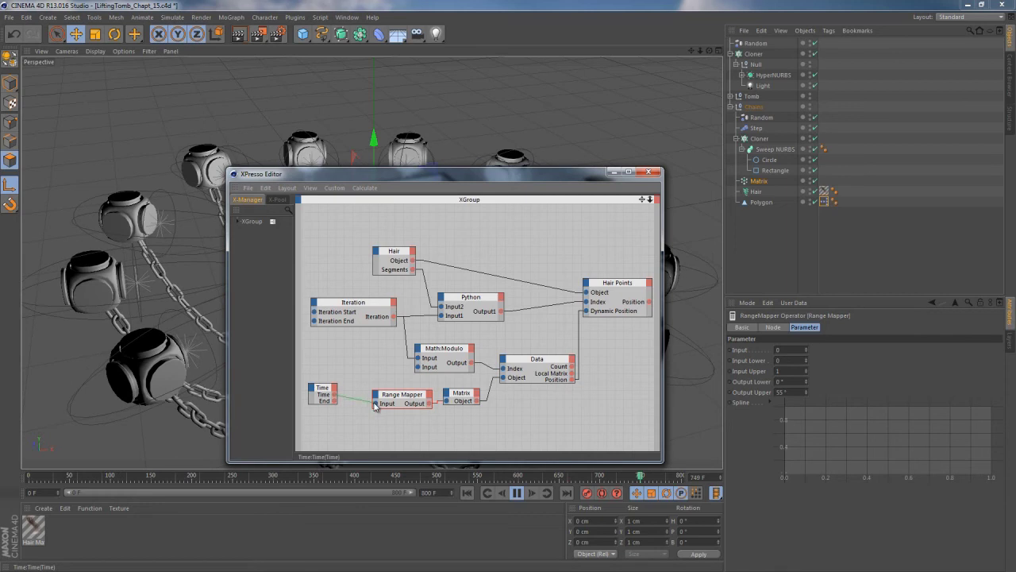
left_click(374, 395)
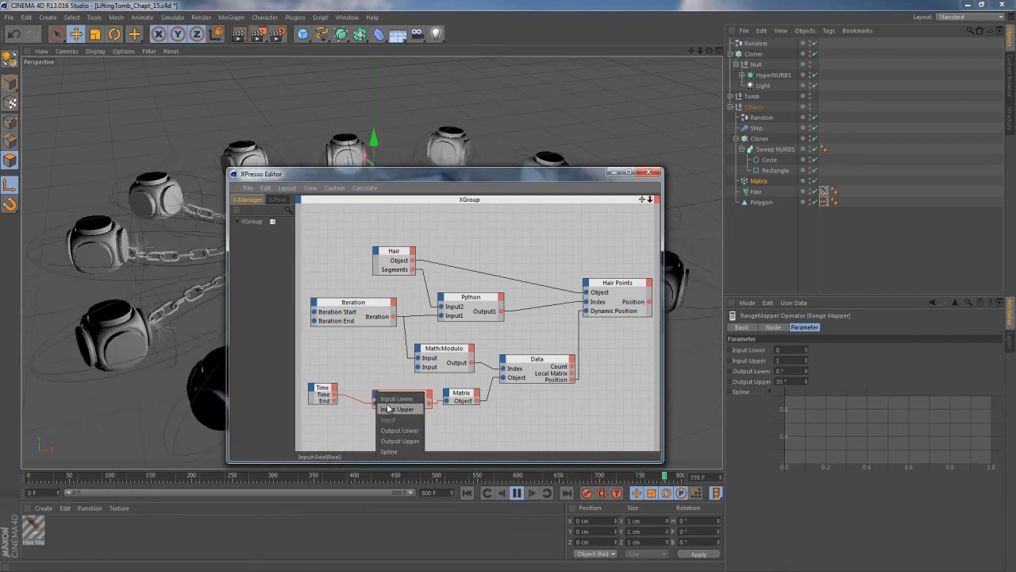
left_click(388, 409)
left_click_drag(337, 400, 376, 405)
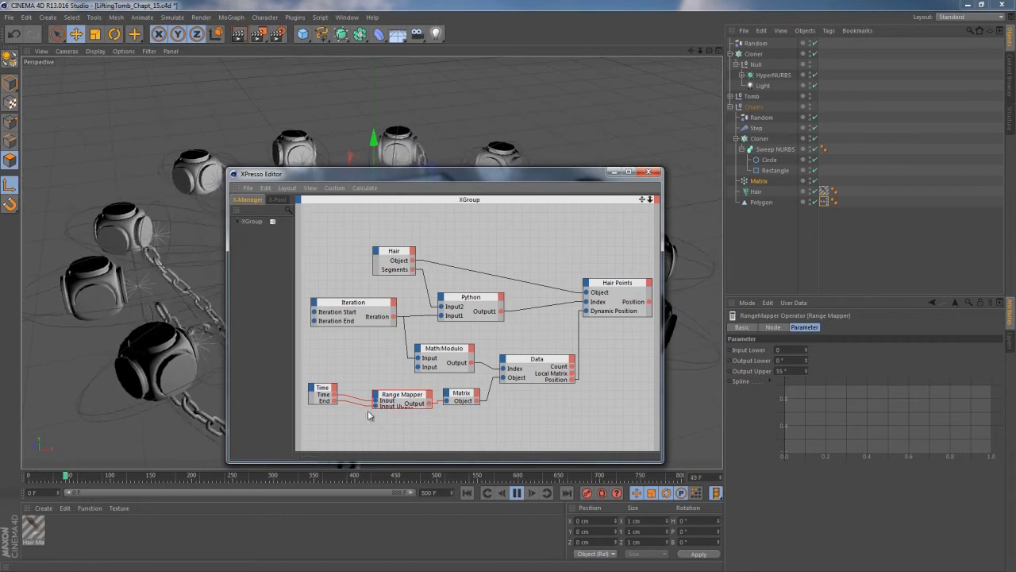
Reposition the Time and Range Mapper nodes and confirm the 55° Output Upper value
left_click(374, 420)
left_click_drag(324, 394, 324, 402)
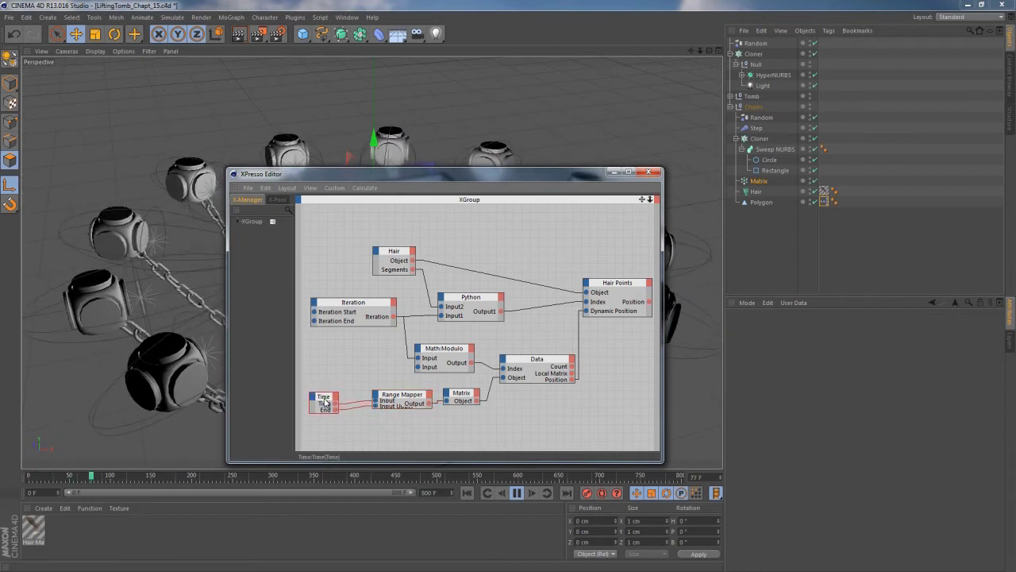
left_click(365, 385)
left_click_drag(410, 398, 396, 396)
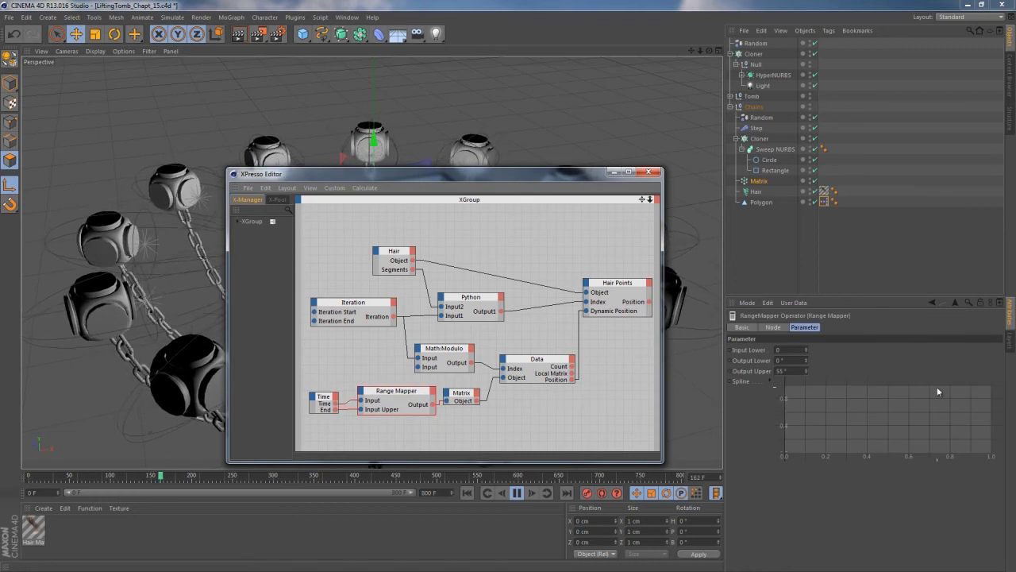
left_click(778, 360)
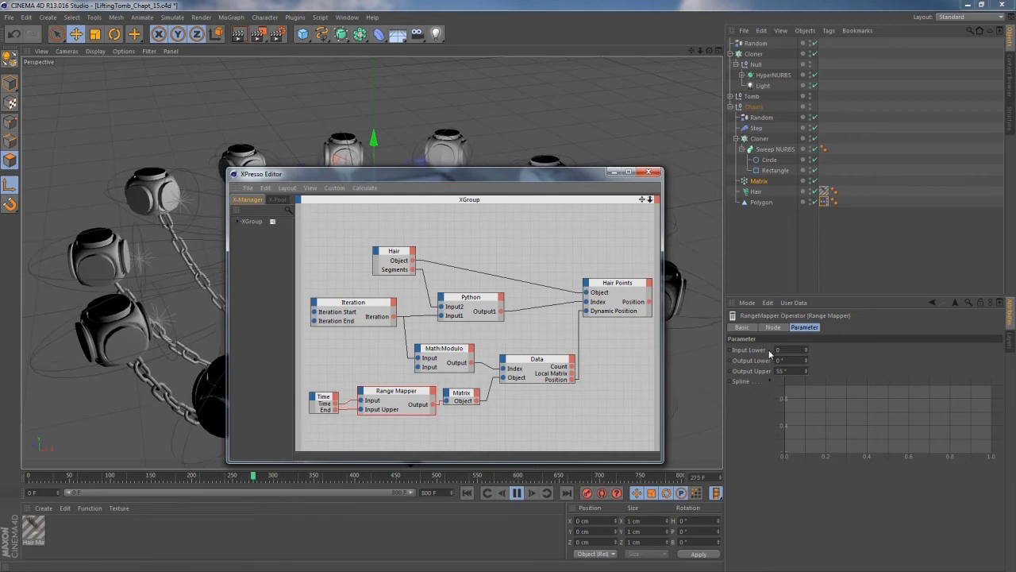
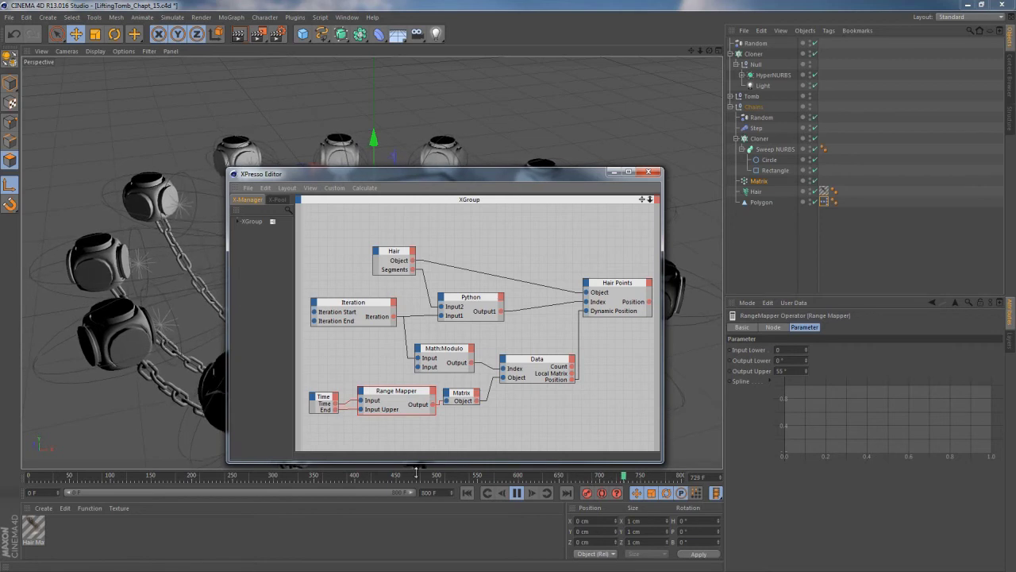
Nudge the Time node slightly and close the XPresso Editor
left_click_drag(319, 398, 313, 393)
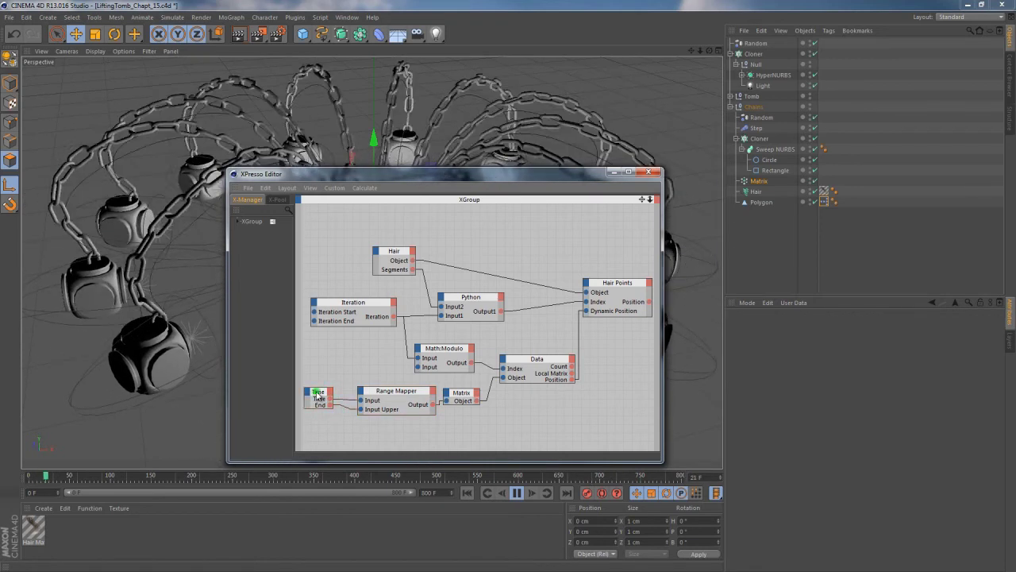
left_click(647, 173)
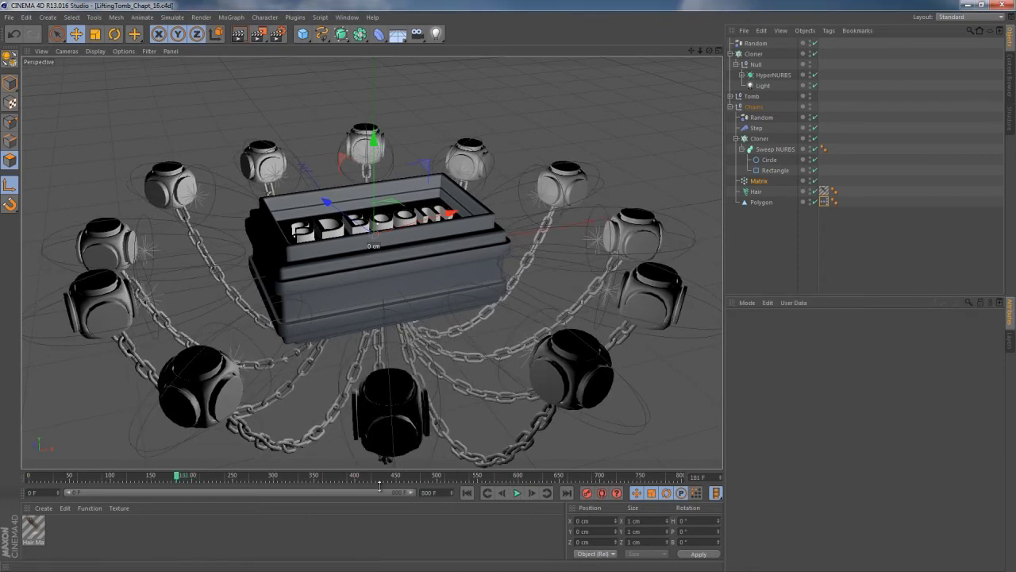
Create a new material and name it 3DB
double_click(77, 524)
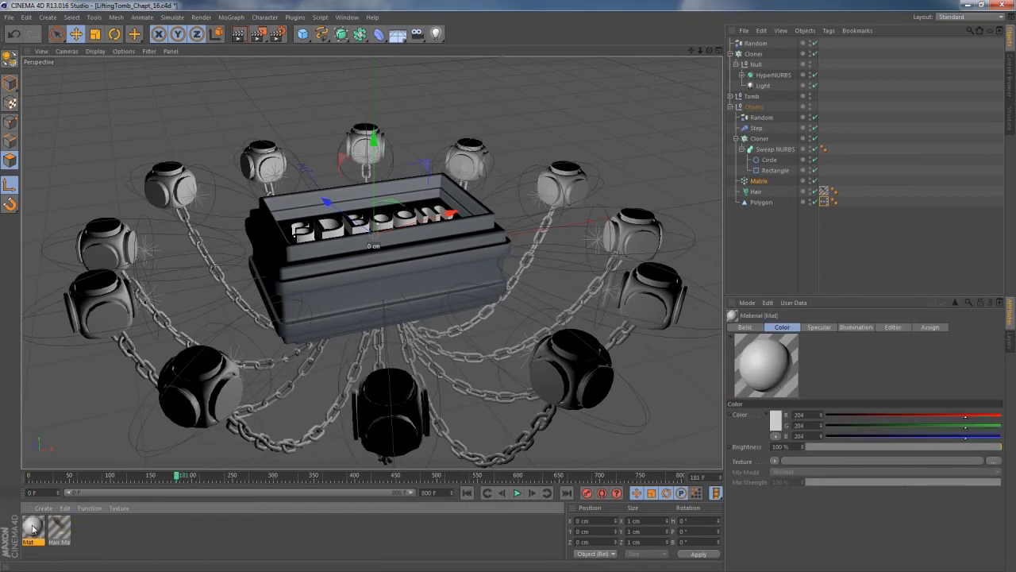
double_click(33, 526)
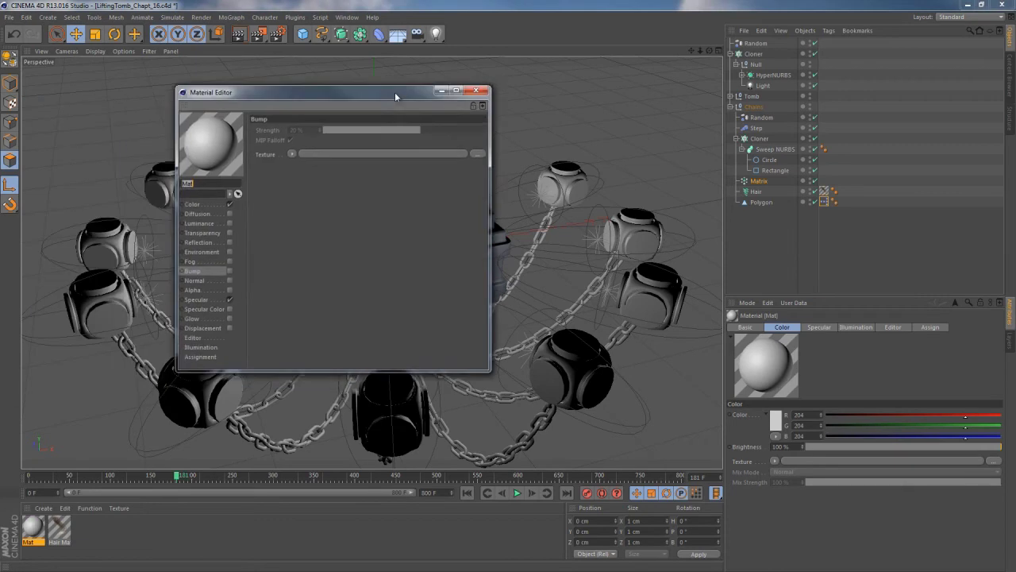
left_click_drag(394, 92, 516, 153)
left_click(319, 247)
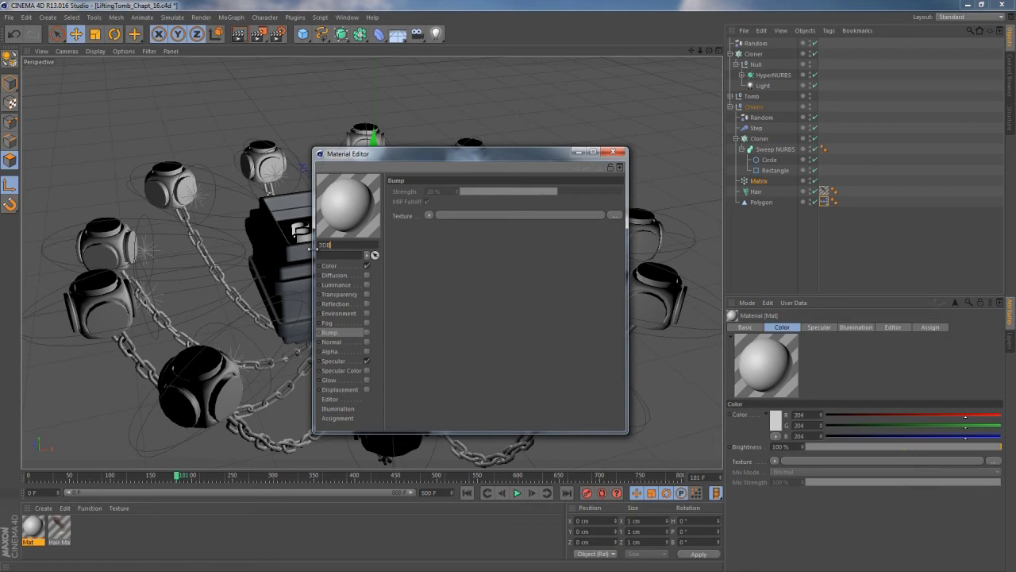
left_click(324, 266)
Set the 3DB material colour to dark grey, RGB 26/28/31
left_click(436, 203)
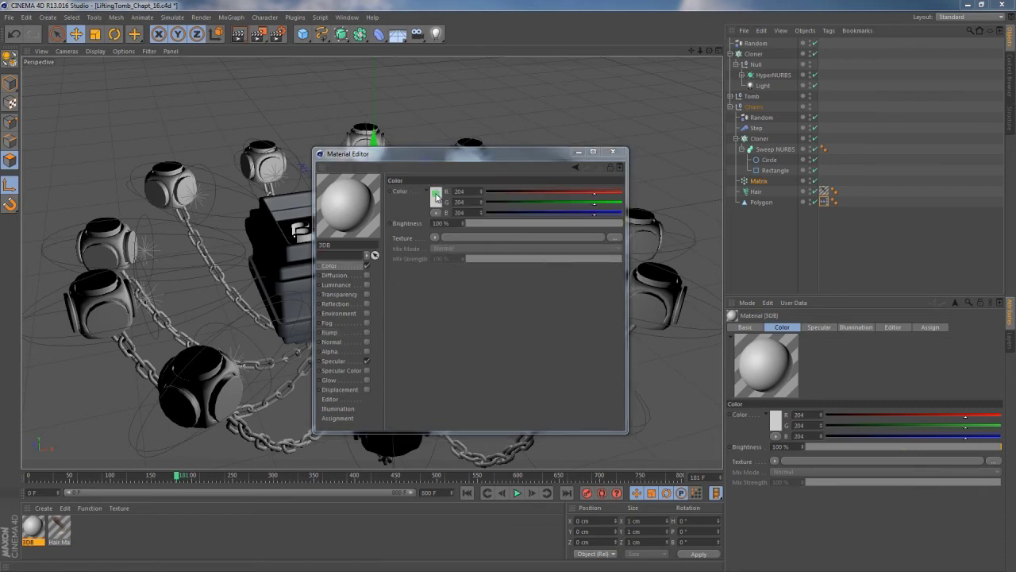
mouse_move(475, 160)
left_mouse_down()
mouse_move(459, 154)
mouse_move(476, 158)
left_mouse_up()
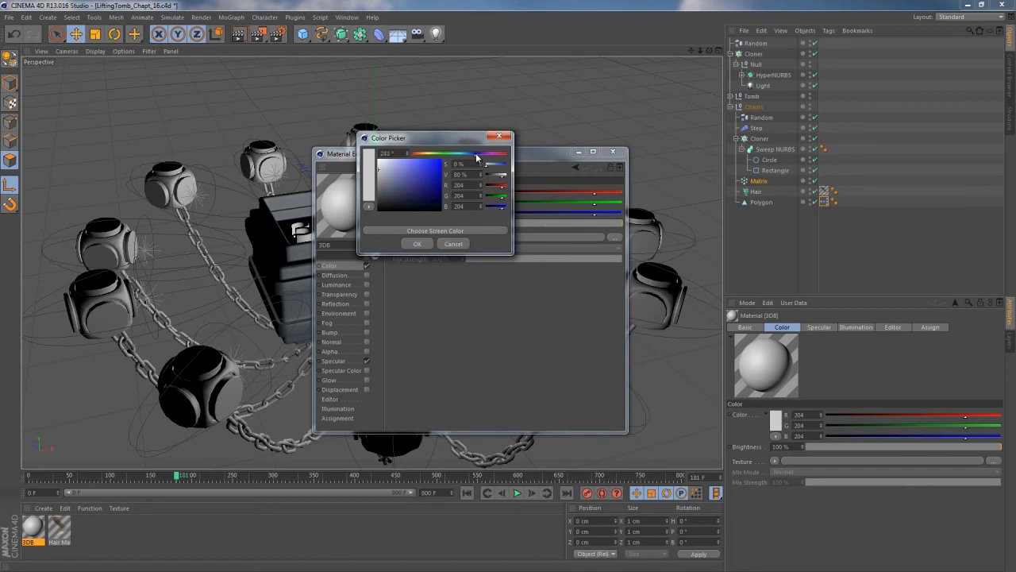
left_click(394, 206)
left_click_drag(471, 159, 469, 156)
left_click_drag(395, 203, 388, 204)
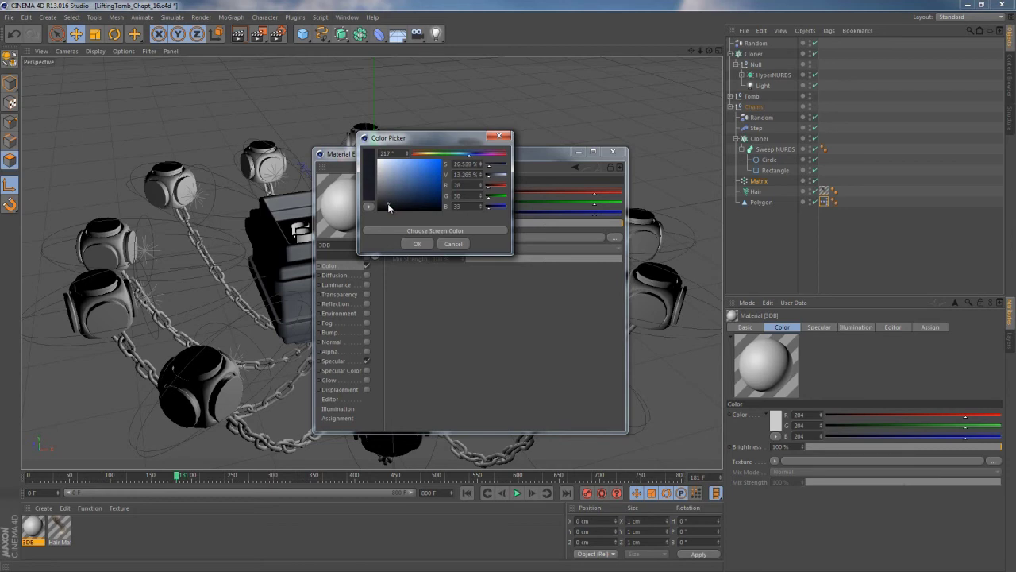
left_click(417, 244)
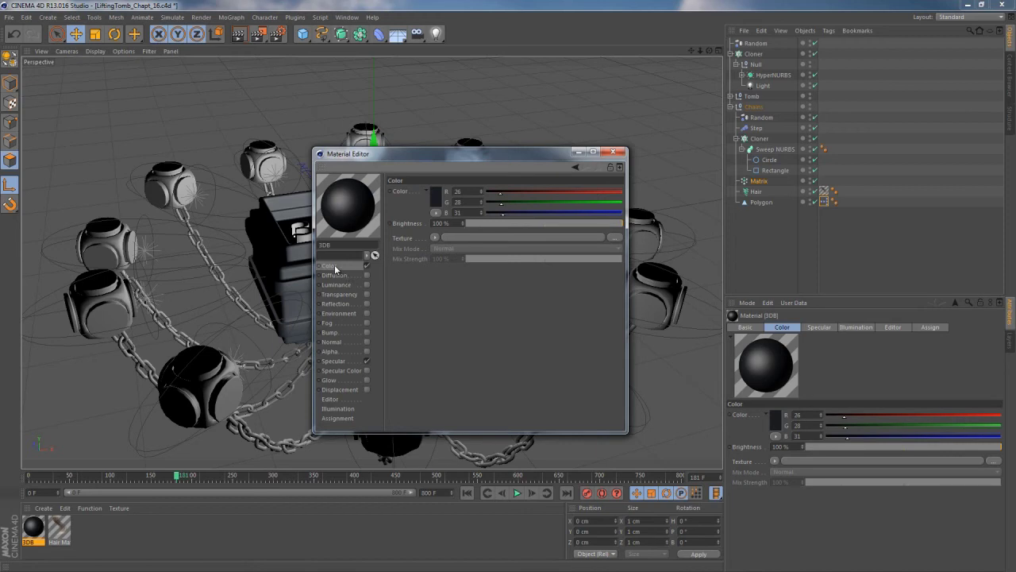
Enable Reflection with 7% blurriness and Metal specular mode, then duplicate the material
left_click(366, 303)
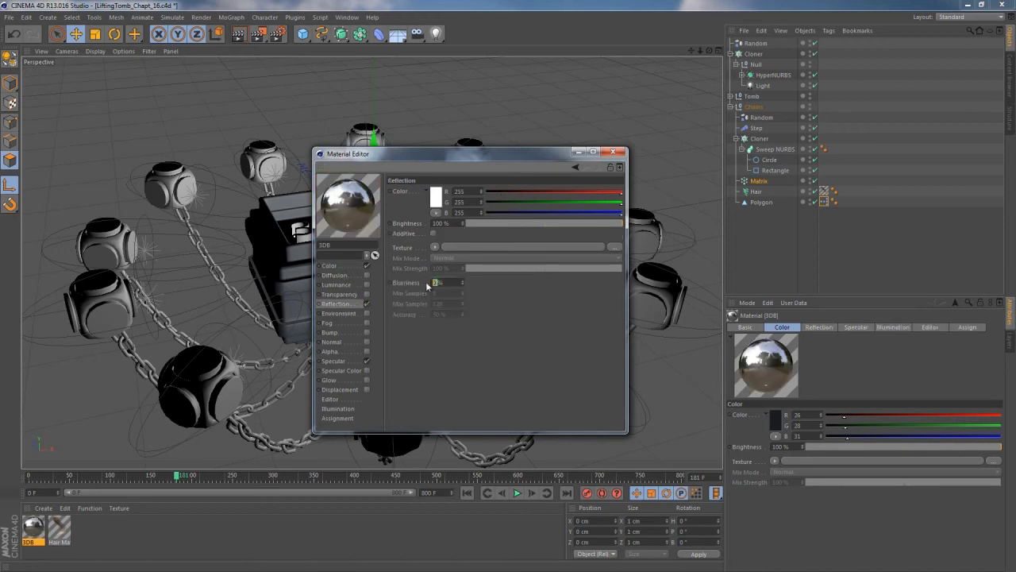
key("Return")
left_click(343, 361)
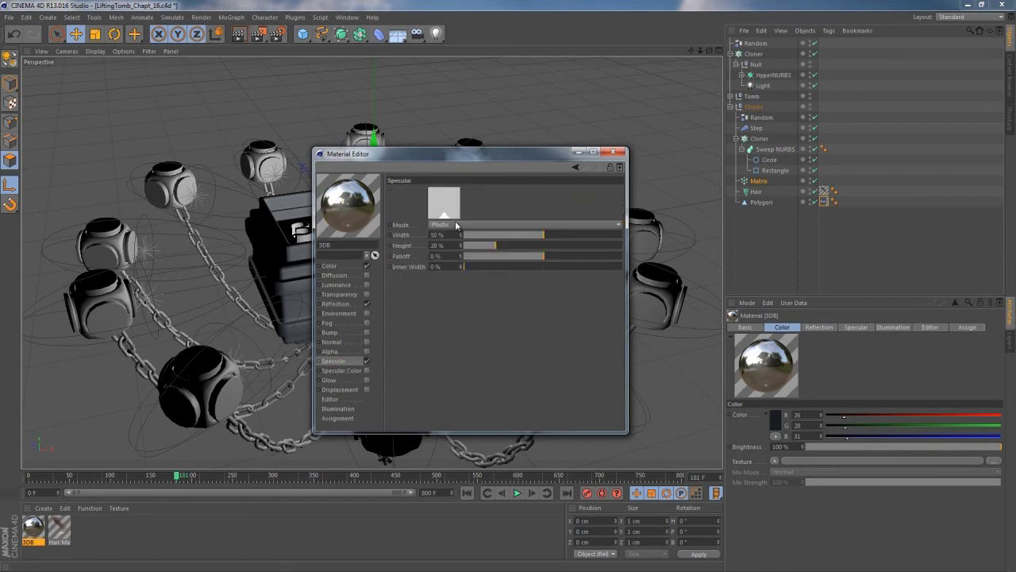
left_click(455, 224)
left_click(456, 247)
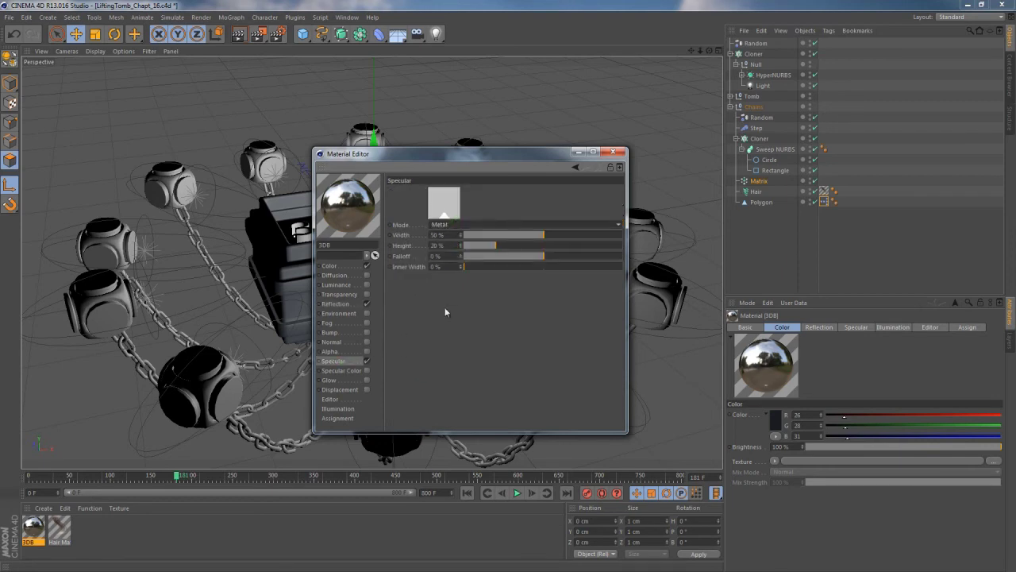
left_click(613, 152)
left_click_drag(33, 525, 47, 532, "ctrl")
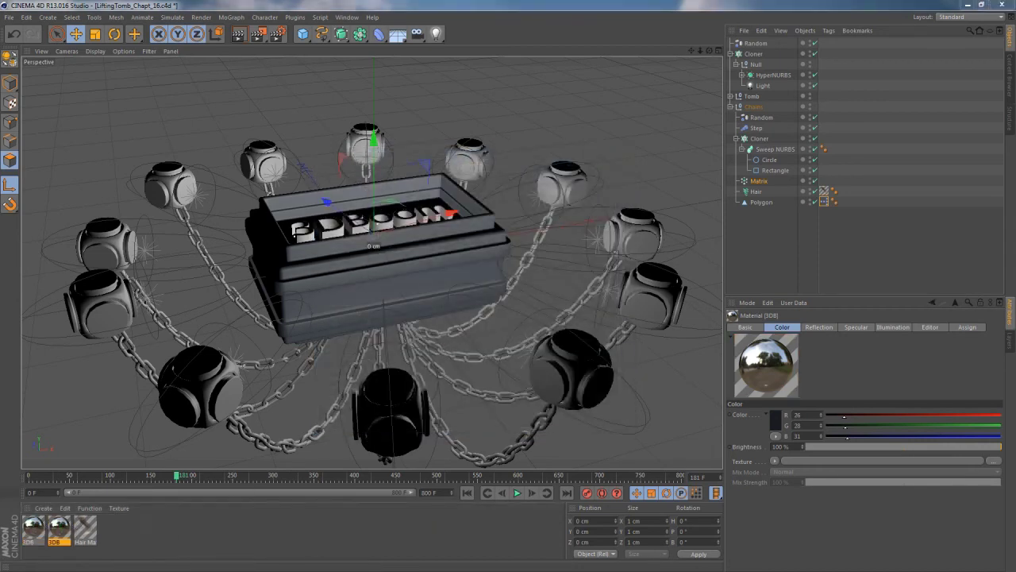
Rename the copy to Chains, make its reflection Additive with a Fresnel texture, then duplicate it
double_click(59, 527)
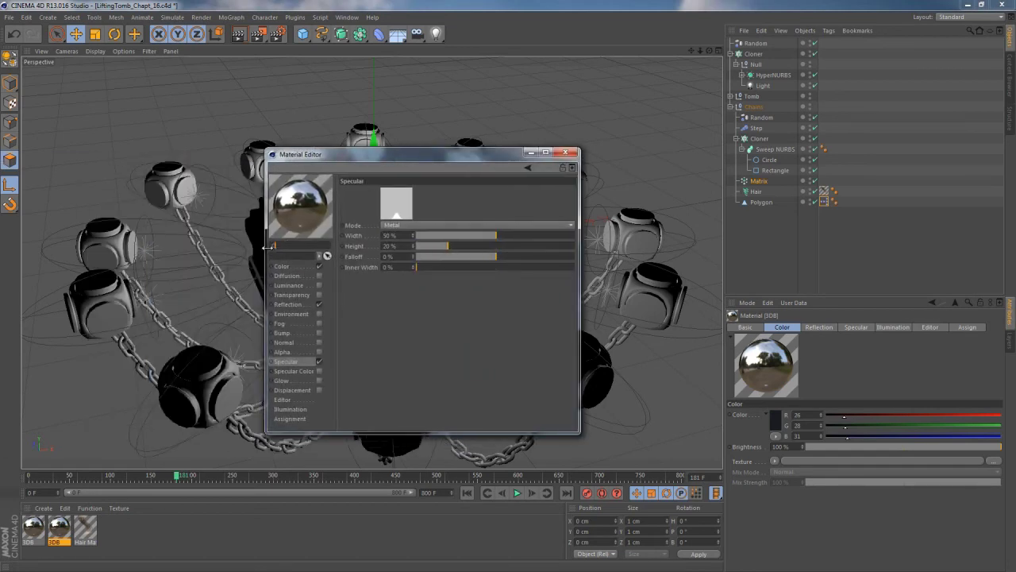
key("Return")
left_click(289, 305)
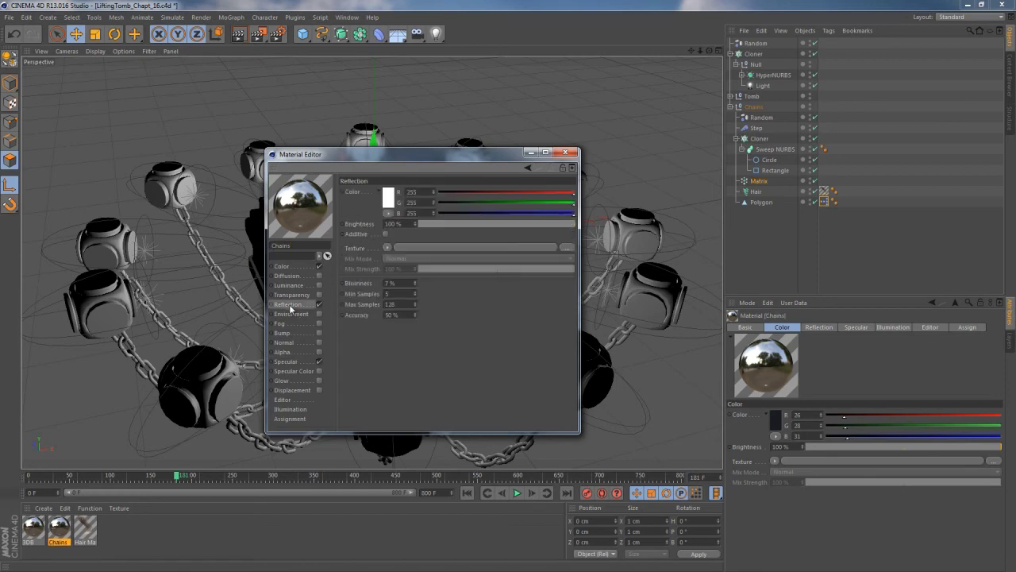
left_click(388, 248)
left_click(385, 233)
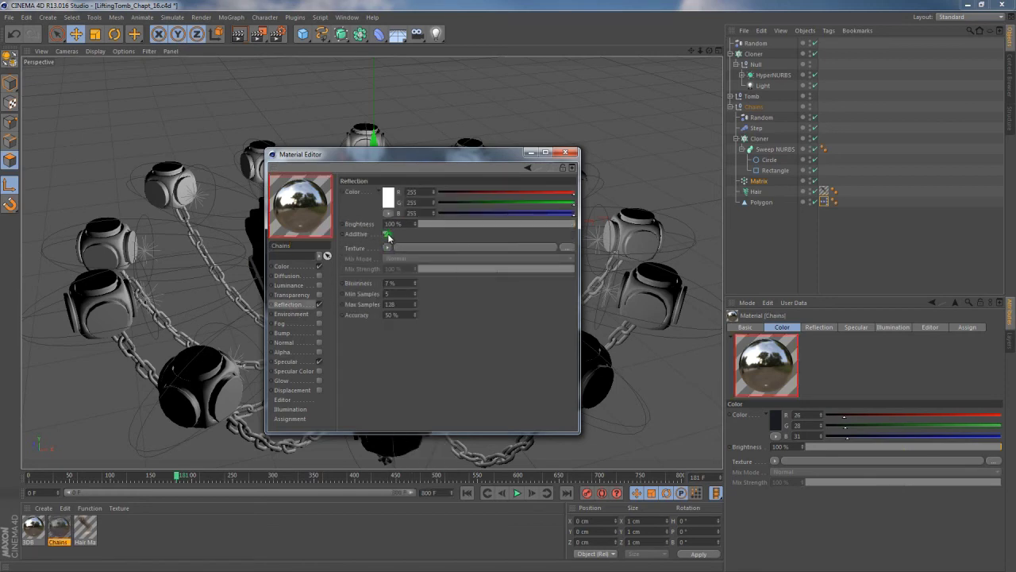
left_click(388, 247)
left_click(401, 350)
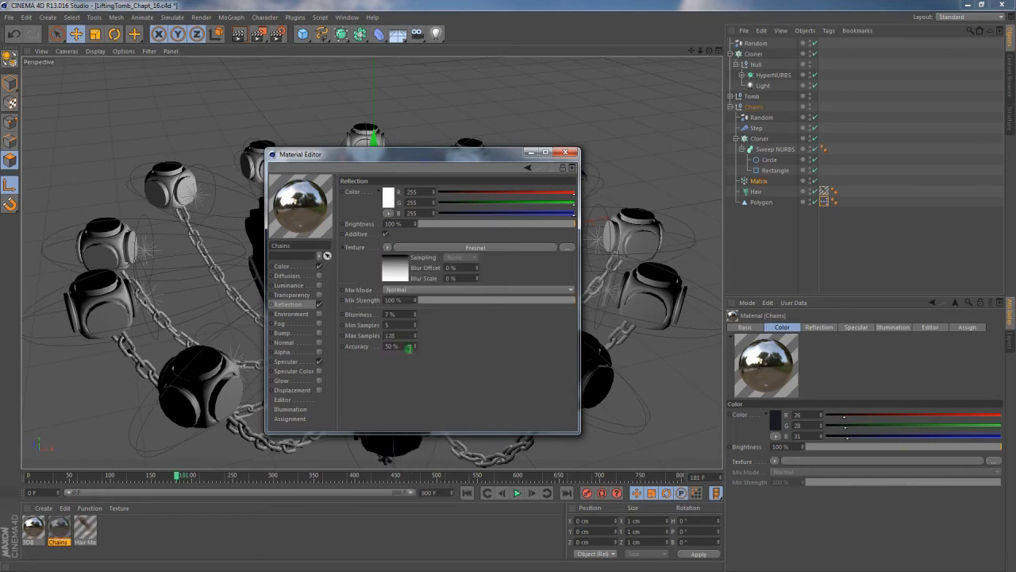
left_click(566, 151)
left_click_drag(61, 527, 77, 533, "ctrl")
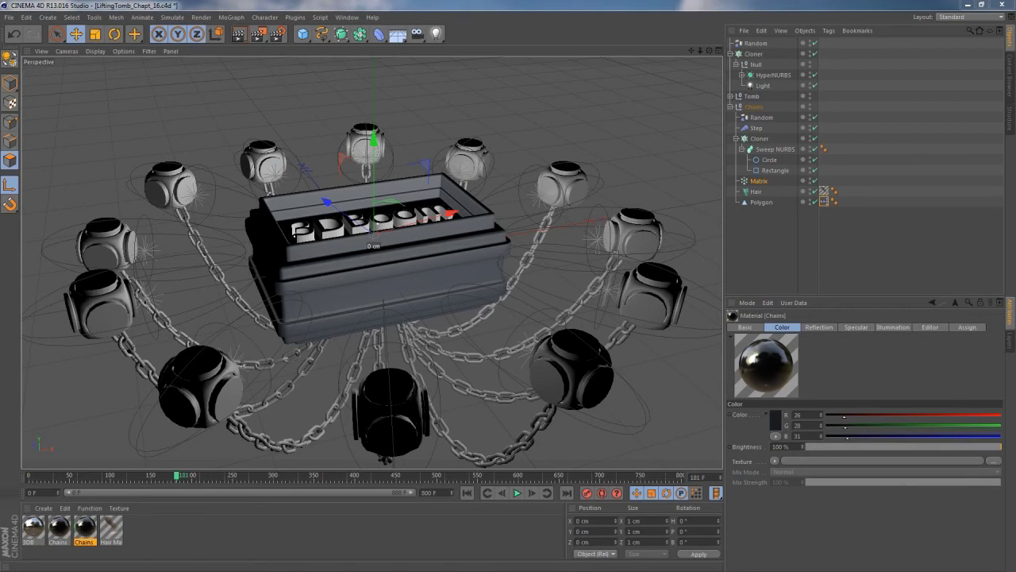
Name the third material Tomb and enable Bump with a Noise texture
double_click(84, 527)
left_click_drag(327, 151, 439, 141)
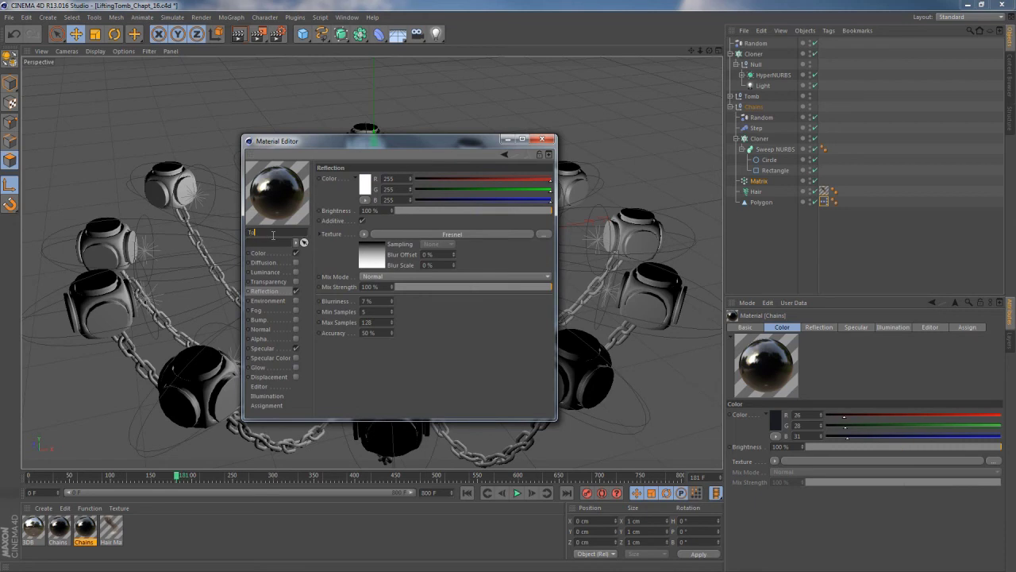
left_click(295, 320)
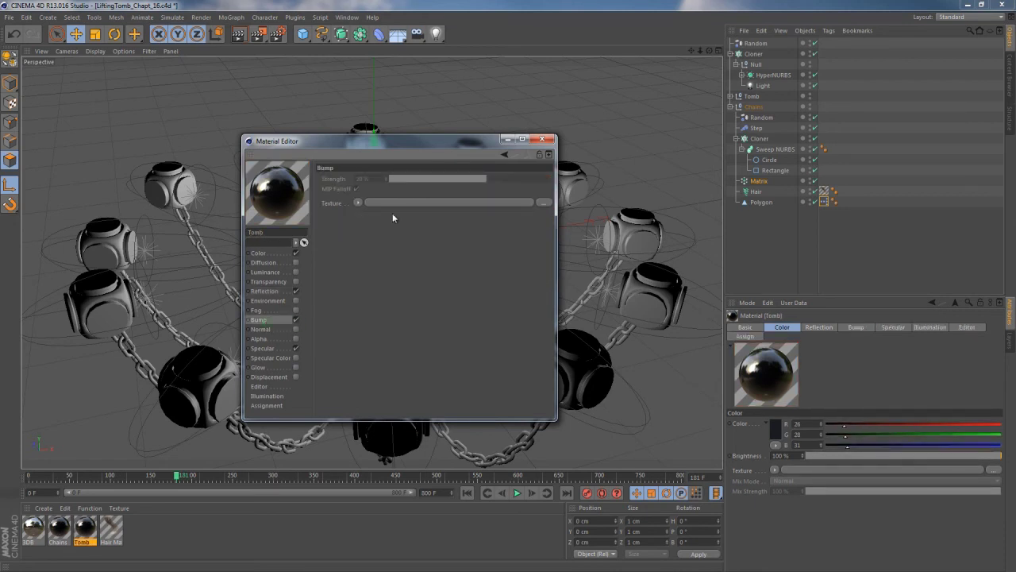
left_click(358, 203)
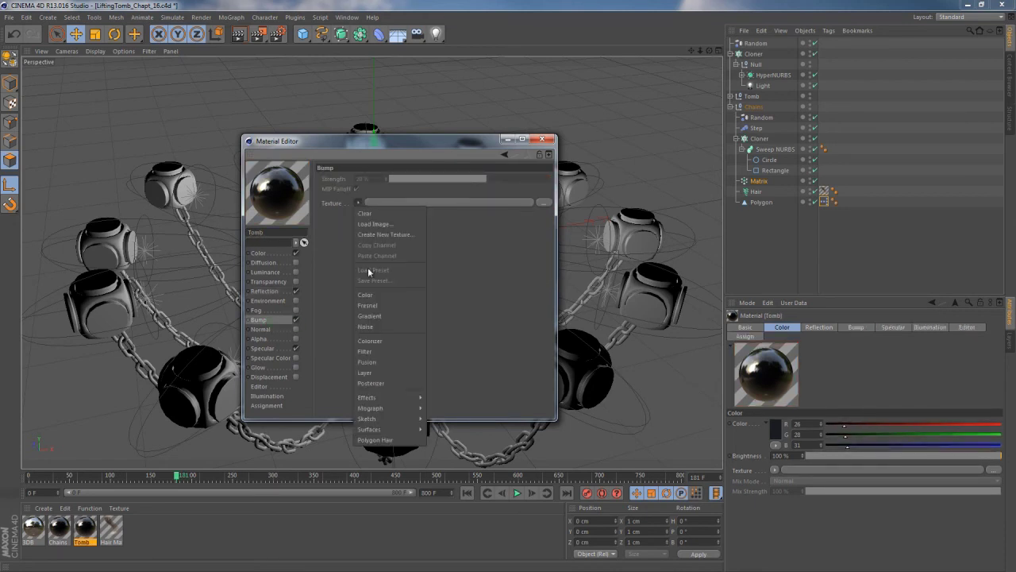
left_click(384, 328)
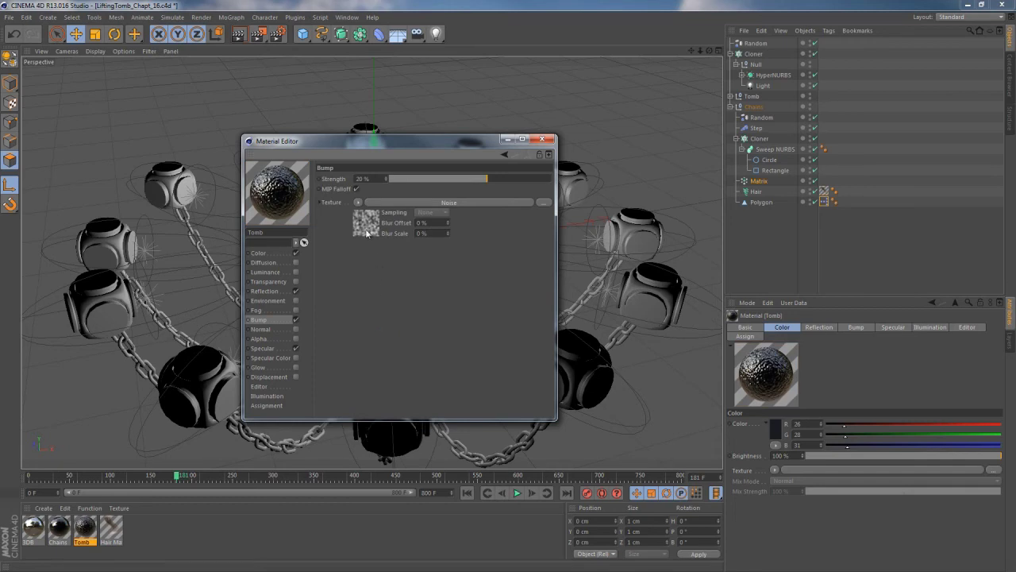
Set the Noise shader's Global Scale to 12% and close the Material Editor
left_click(367, 232)
double_click(391, 313)
type("20")
key("Return")
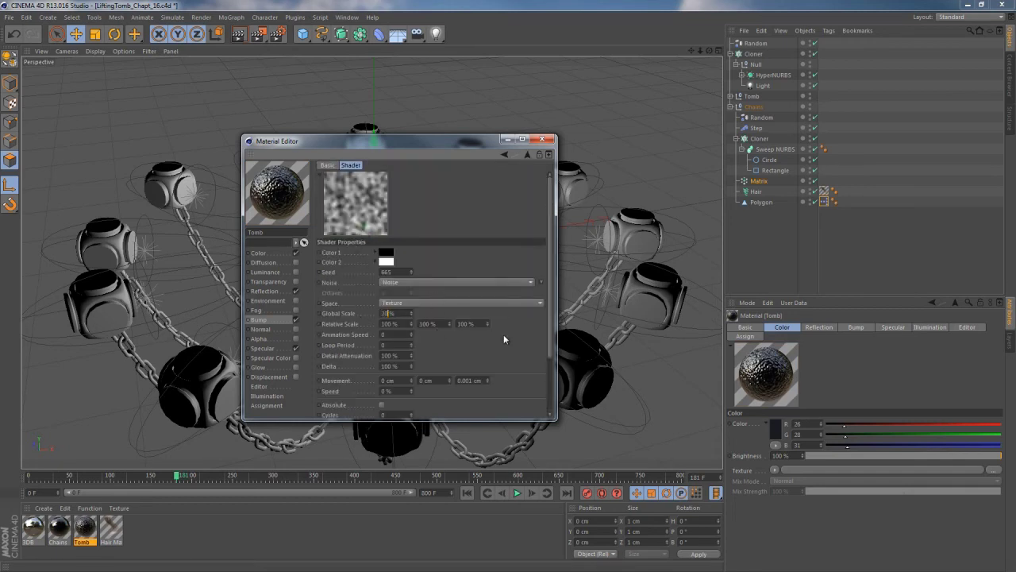
double_click(383, 315)
type("12")
key("Return")
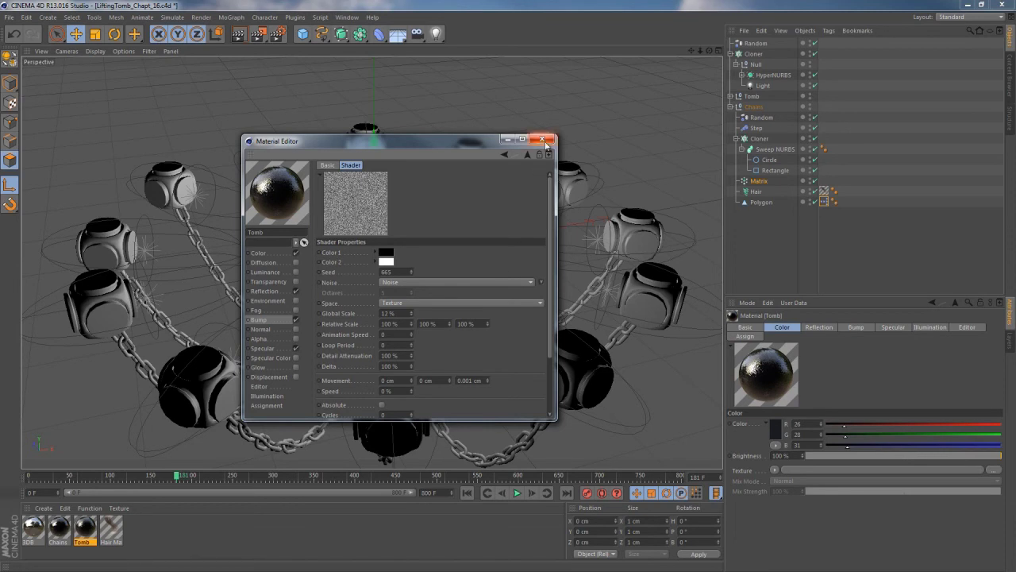
left_click(543, 141)
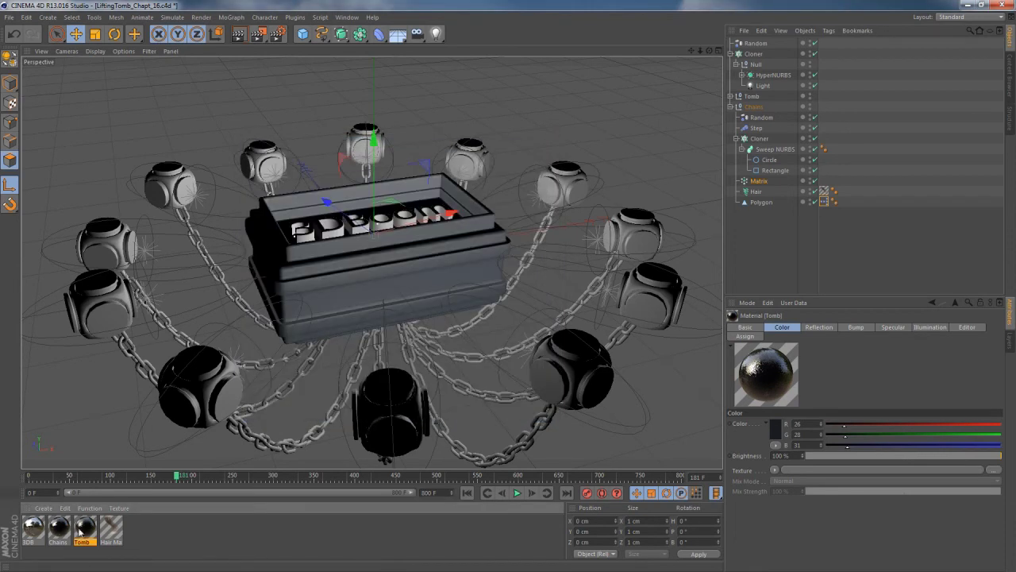
Apply the Chains material to the Chains group
left_click(764, 75)
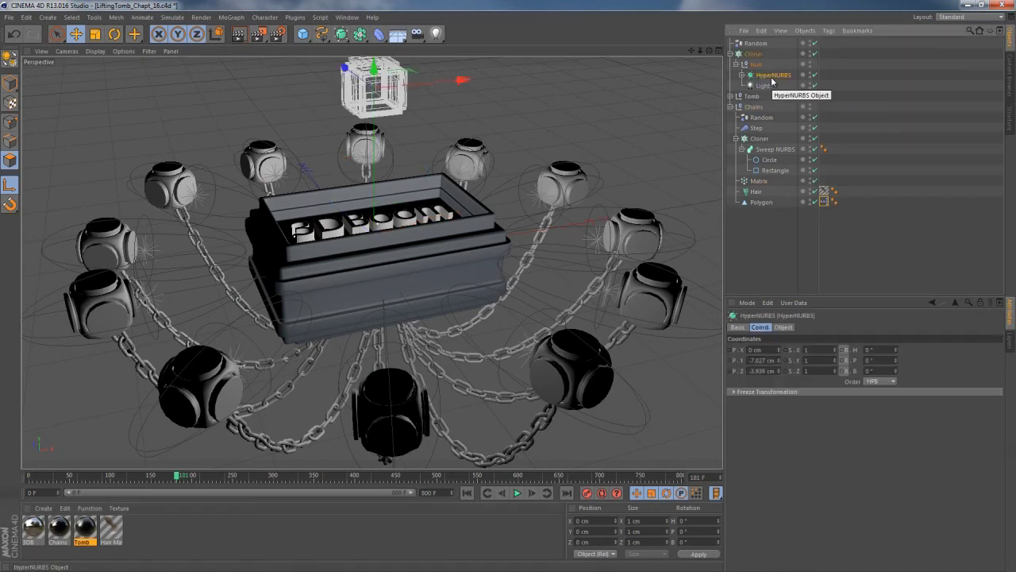
left_click_drag(792, 199, 765, 81)
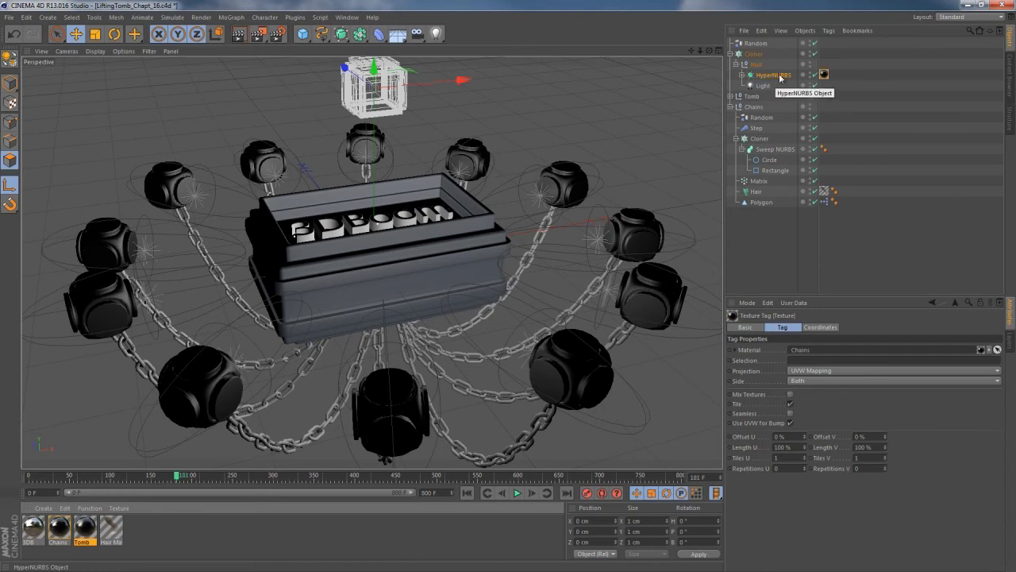
left_click(761, 202)
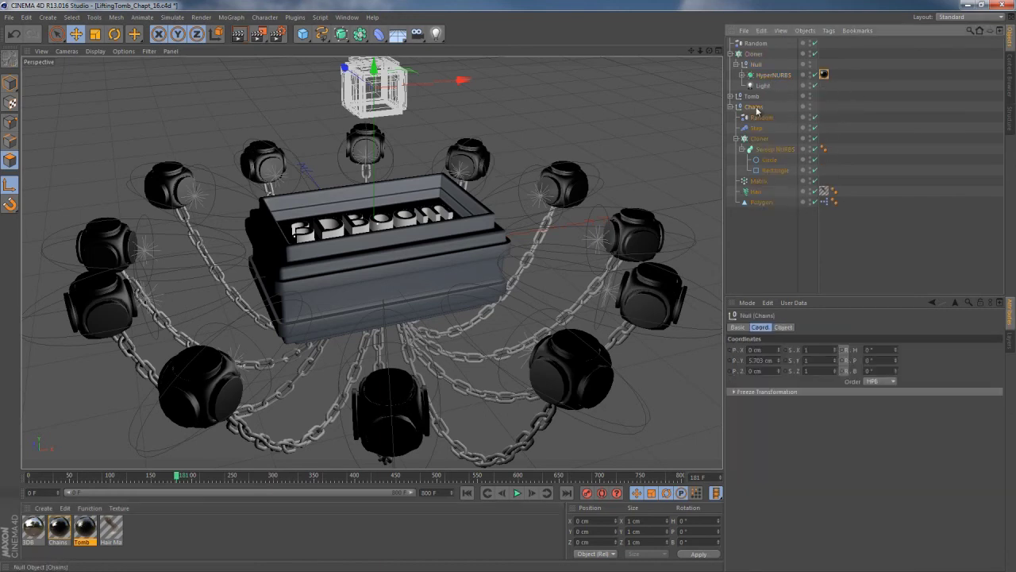
left_click(754, 107)
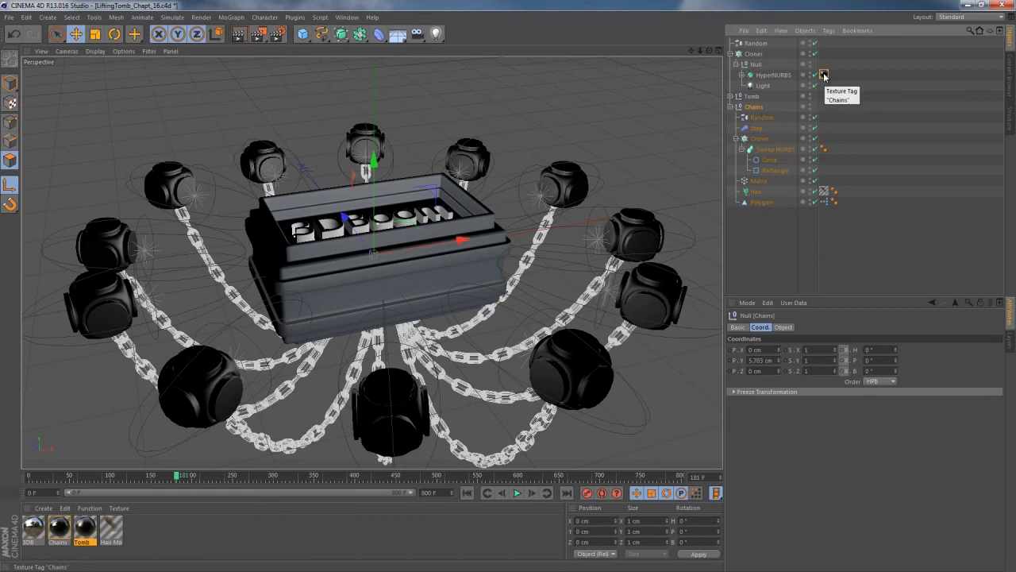
left_click_drag(826, 111, 824, 108)
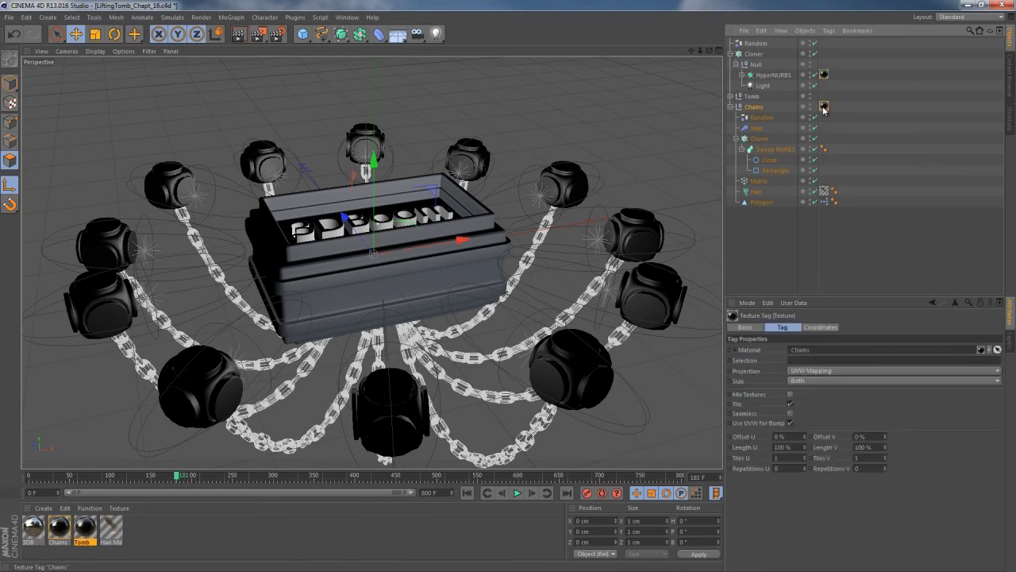
left_click(450, 529)
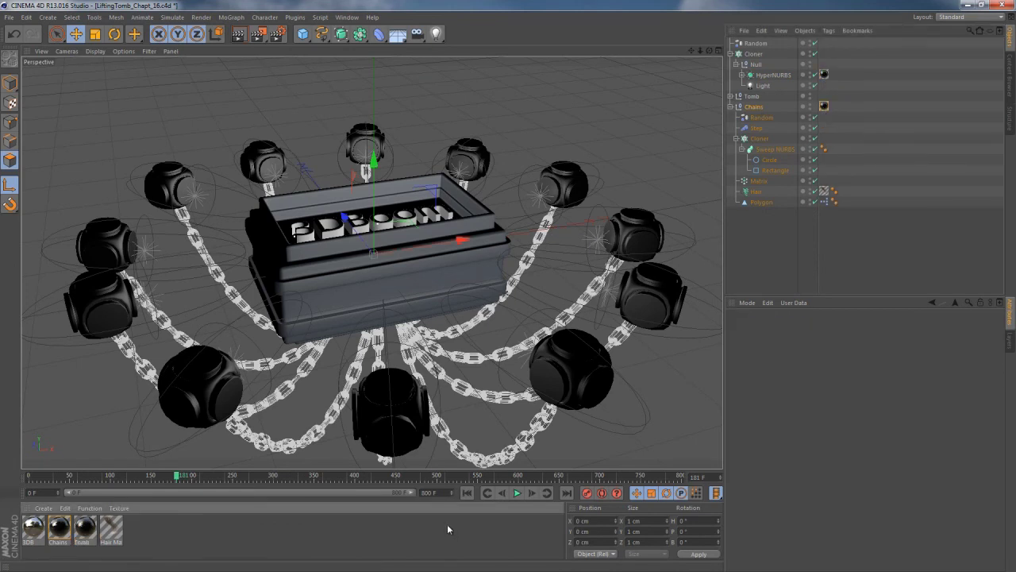
left_click(754, 272)
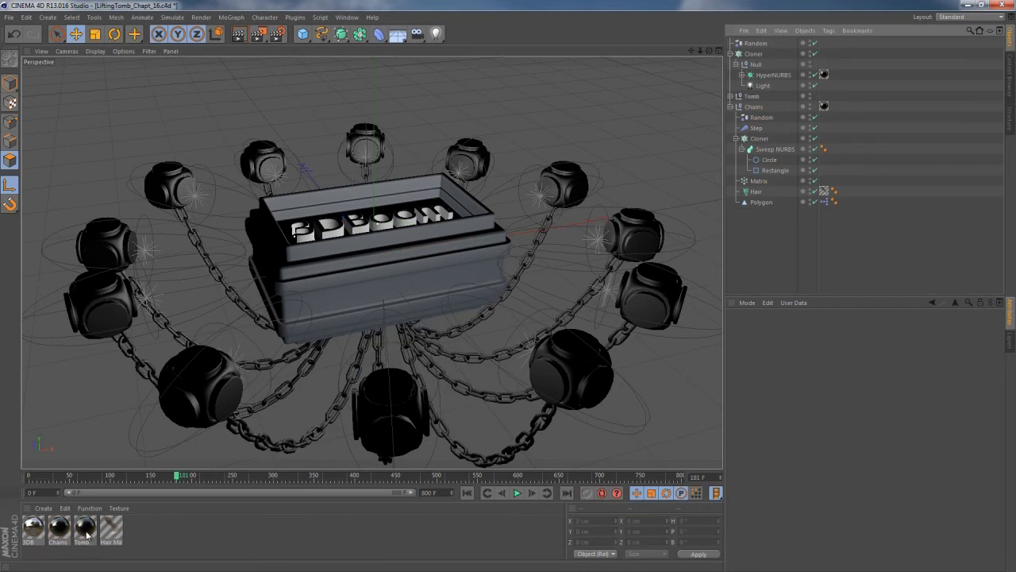
Apply the Tomb material to the tomb body HyperNURBS.1 and 3DB to the MoText lettering
left_click(753, 96)
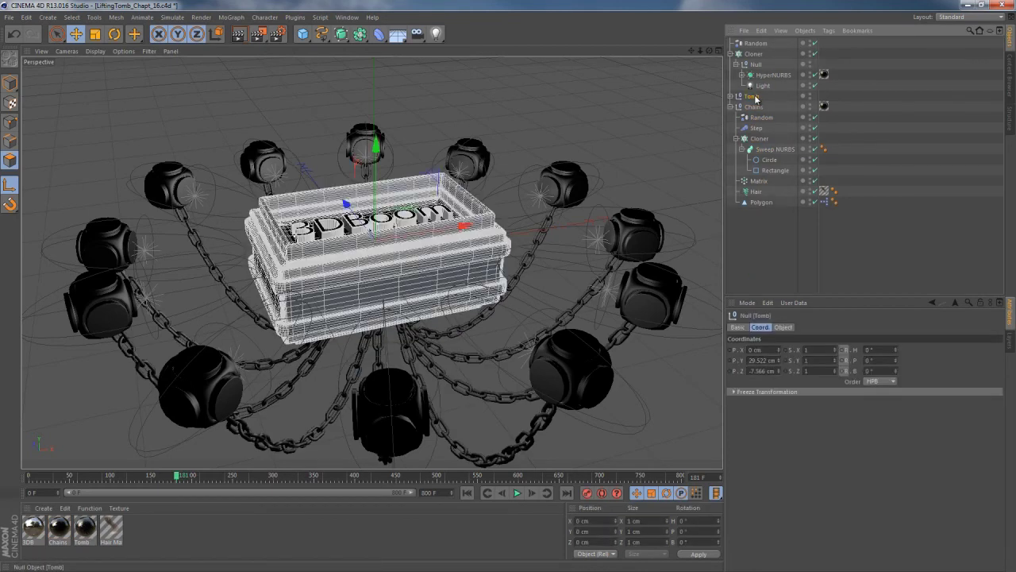
left_click(730, 96)
left_click(767, 118)
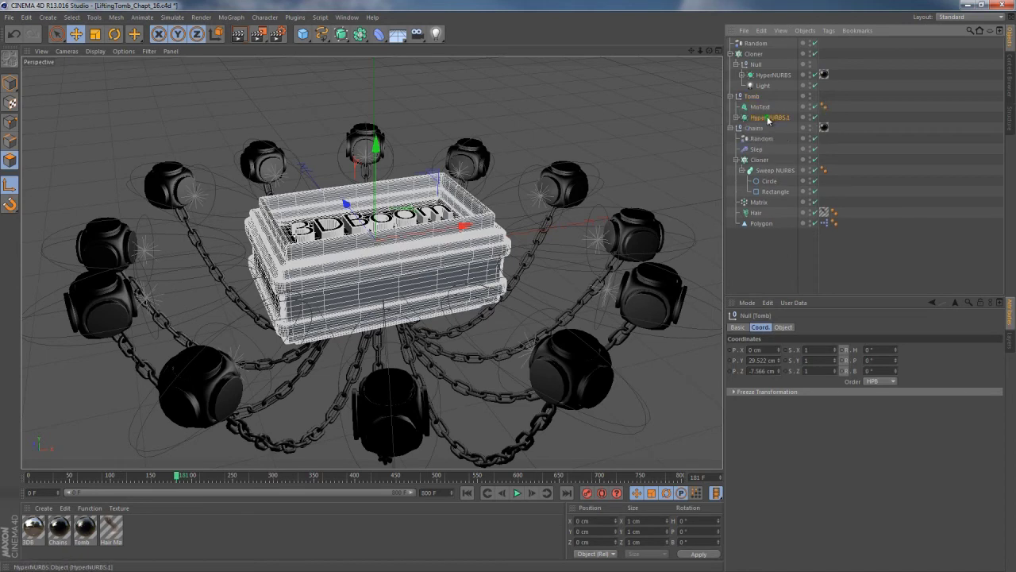
left_click_drag(87, 527, 767, 115)
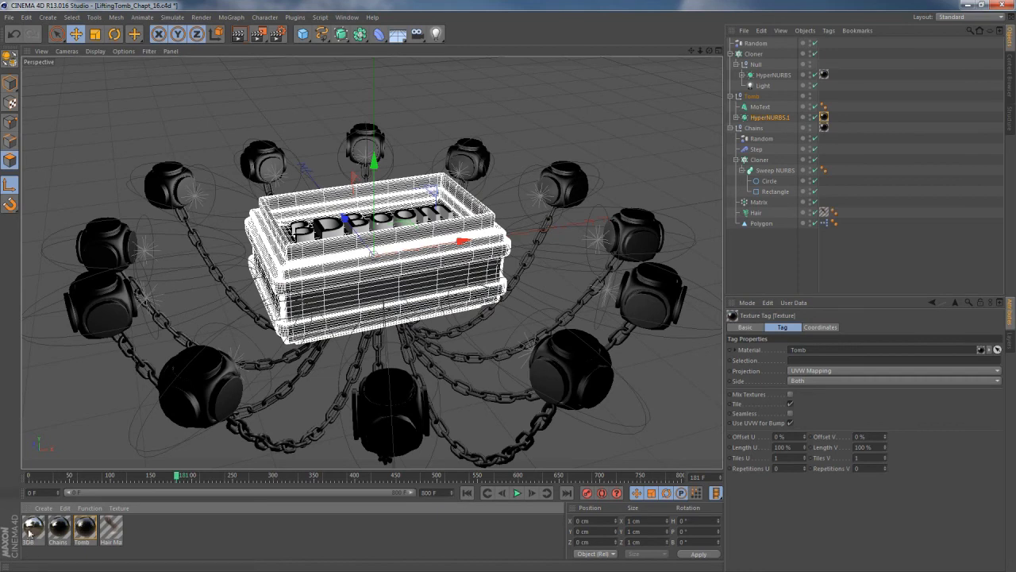
left_click_drag(741, 307, 764, 108)
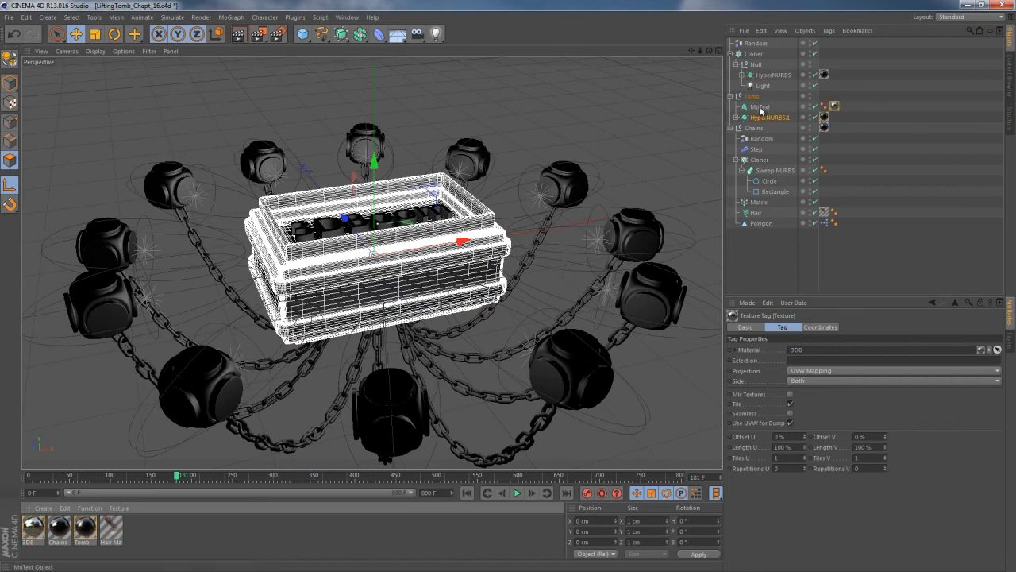
Clear the selection and select the Matrix object under the Chains hierarchy
left_click(752, 245)
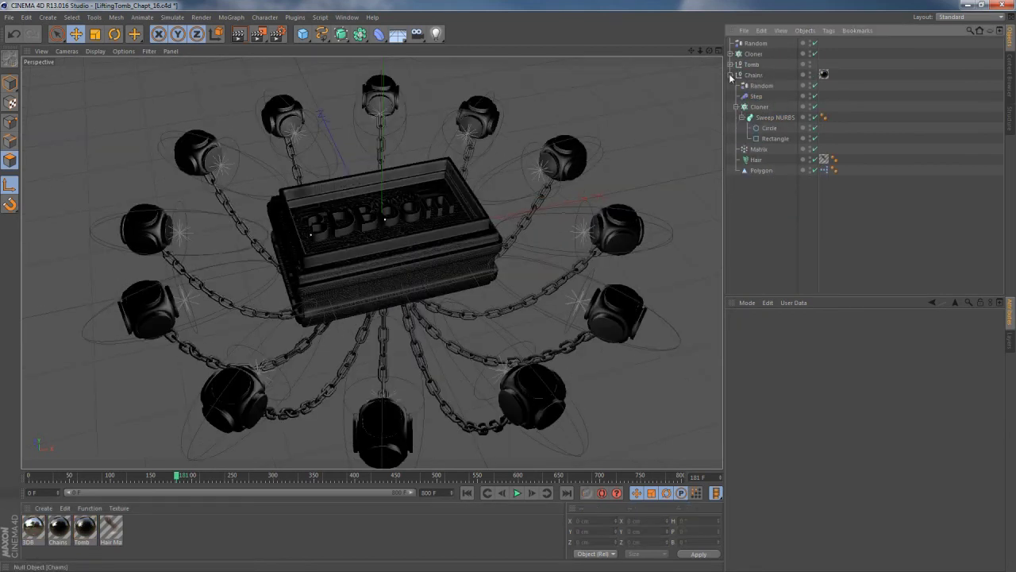
left_click(730, 74)
left_click(730, 74)
left_click(758, 148)
left_click_drag(401, 264, 414, 178, "alt")
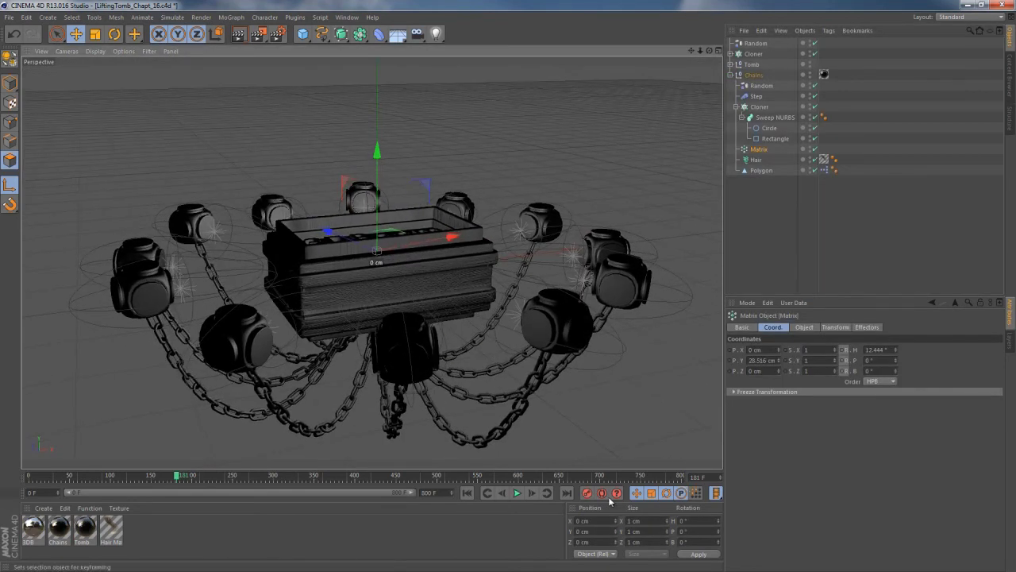
From frame 0, raise the Matrix to P.Y 94.75 cm and play the animation
left_click(467, 493)
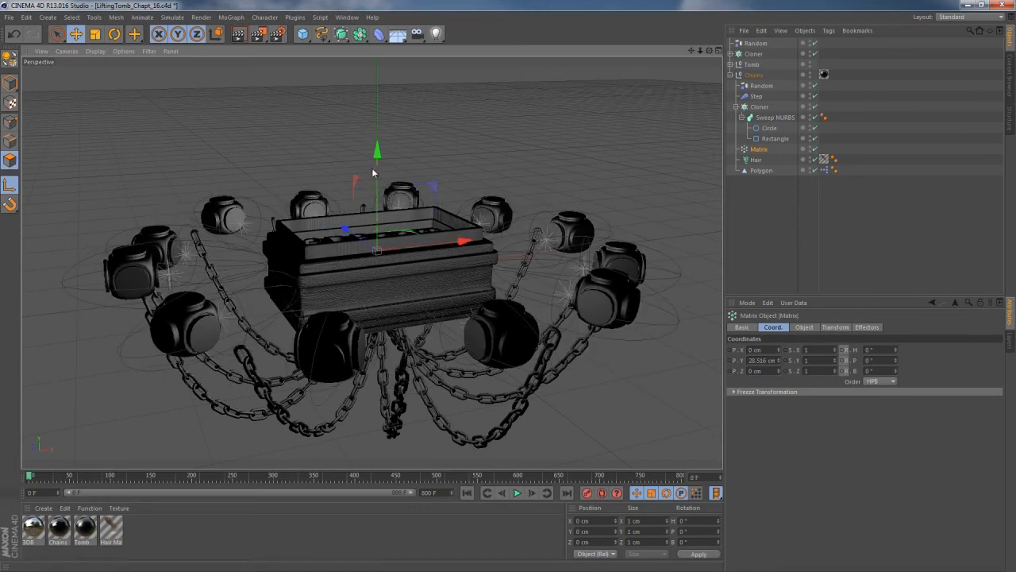
left_click_drag(377, 152, 378, 106)
left_click(514, 494)
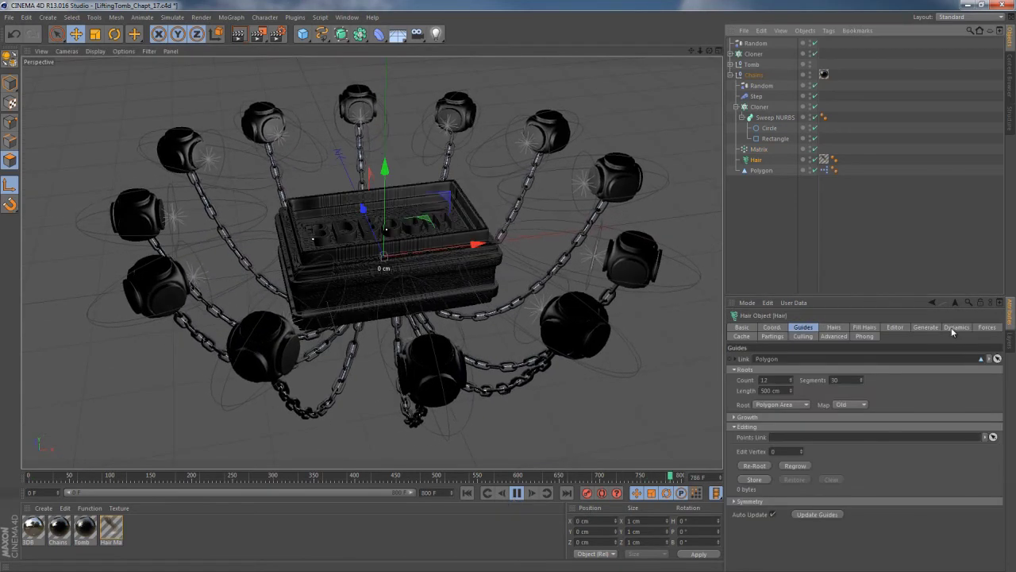
Calculate the hair dynamics cache (6.82 MB) and scrub the timeline to check the chains
left_click(955, 327)
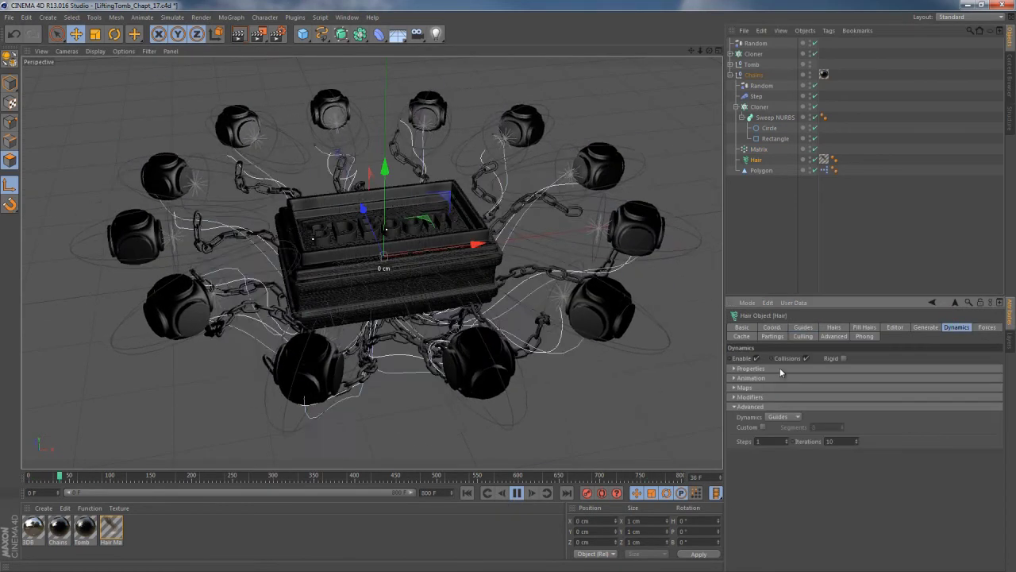
left_click(741, 336)
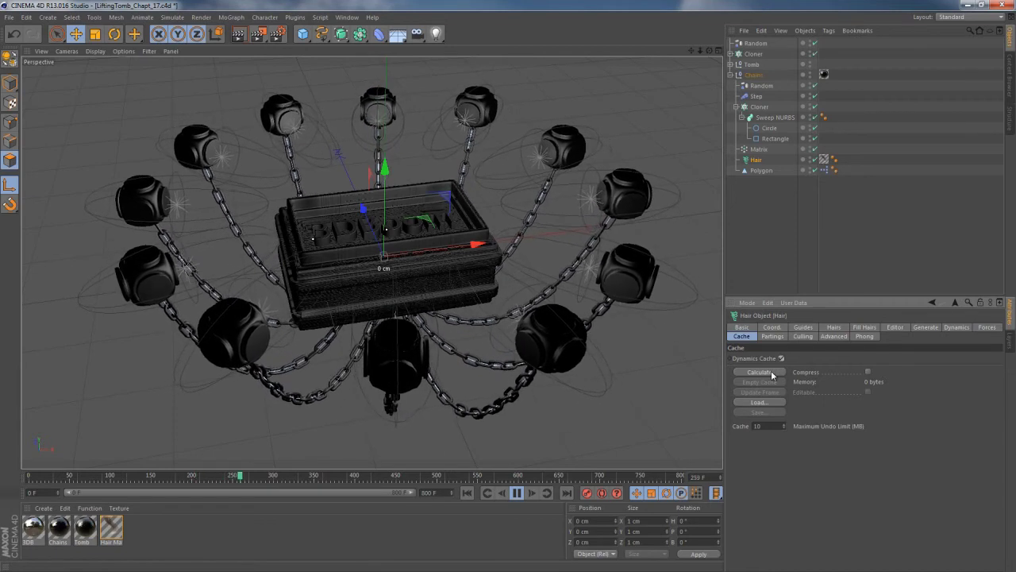
left_click(771, 370)
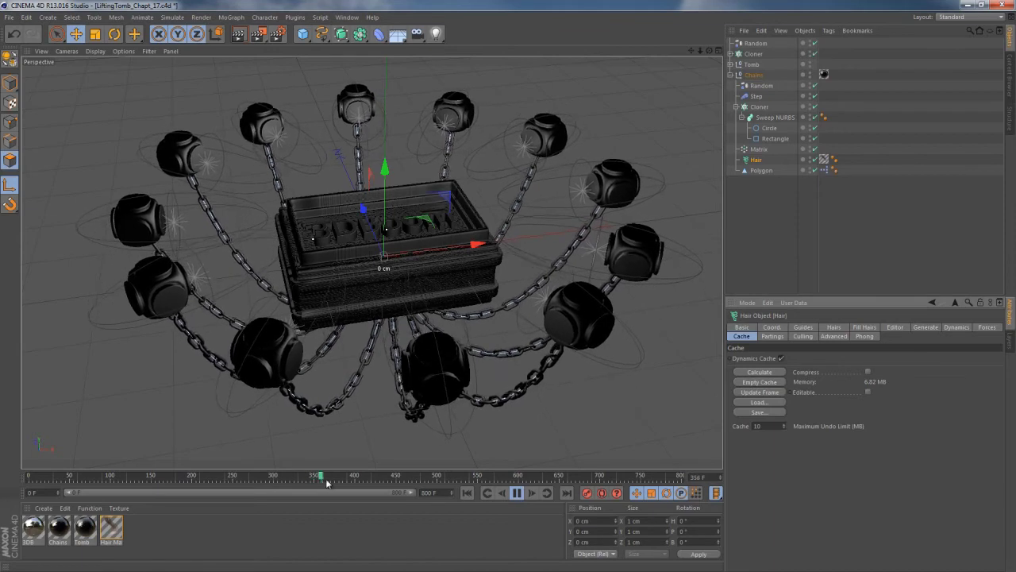
left_click(295, 478)
mouse_move(294, 478)
left_mouse_down()
mouse_move(125, 476)
mouse_move(596, 475)
mouse_move(27, 478)
mouse_move(281, 477)
left_mouse_up()
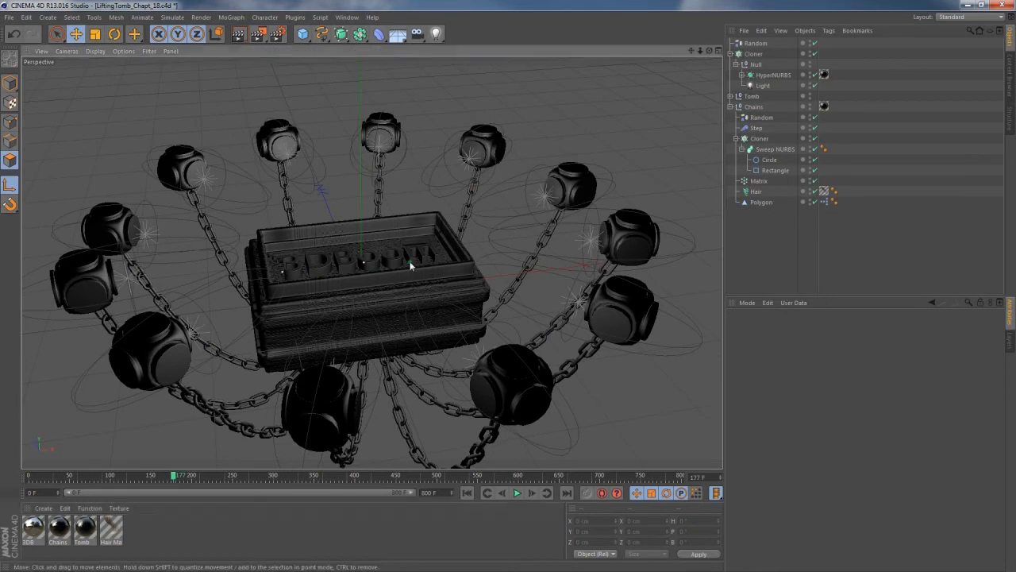
Group Random, Cloner, Tomb and Chains under a null named Scene
left_click(730, 107)
left_click(731, 53)
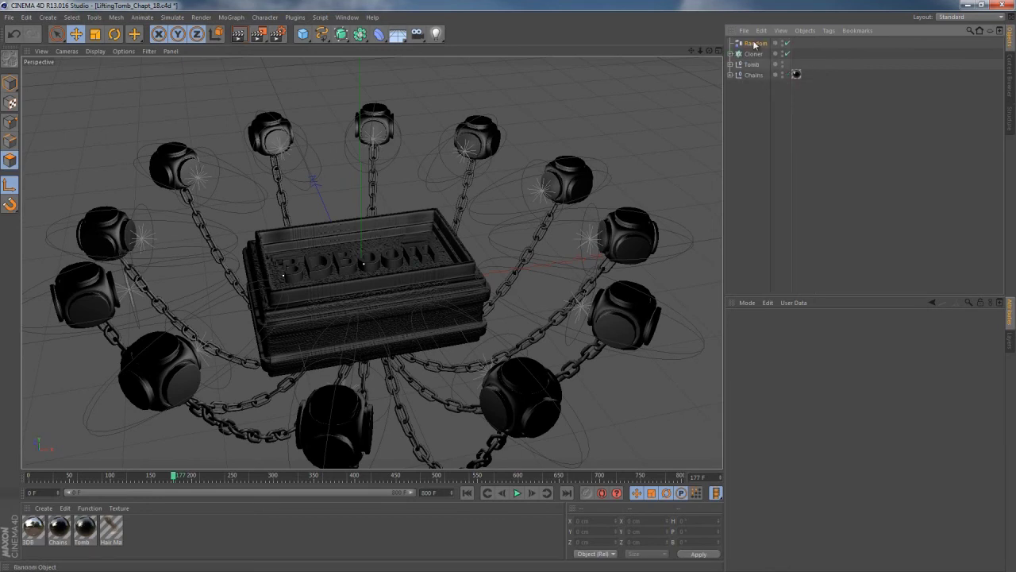
left_click(754, 43)
left_click(747, 74, "shift")
key("alt+g")
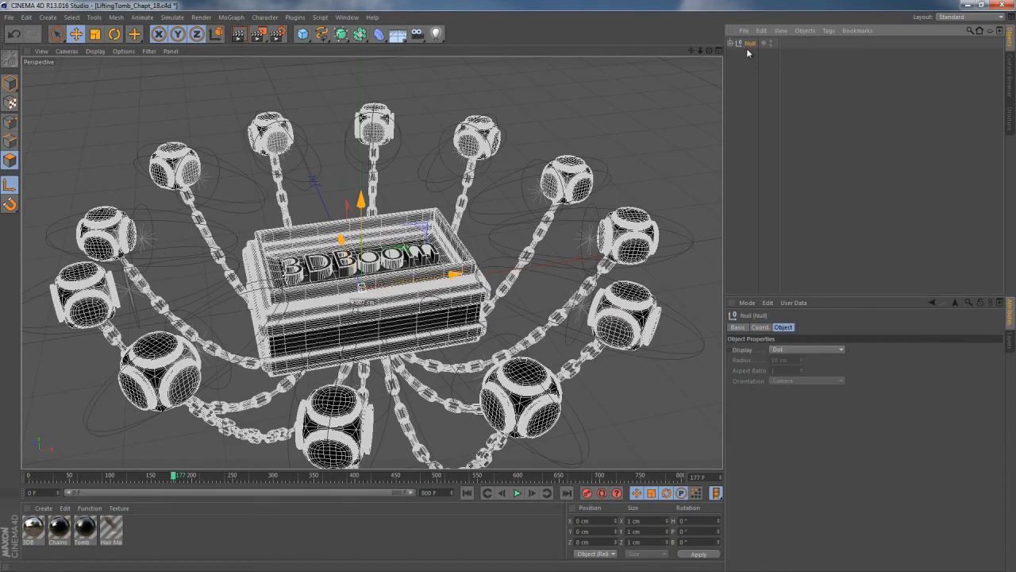
double_click(750, 43)
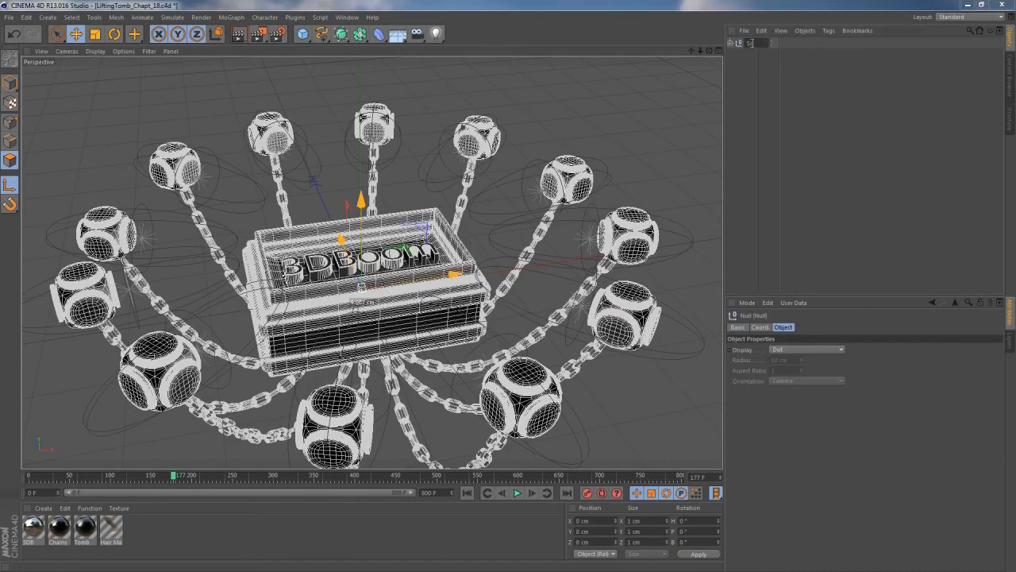
type("Scene")
key("Return")
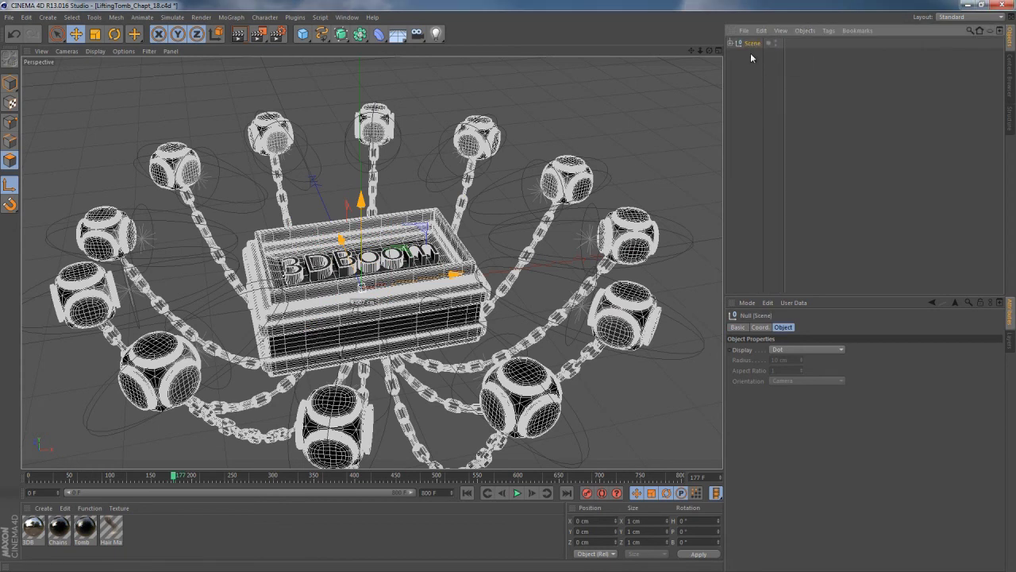
Open the Content Browser showing the 3DB All in One StudioGear presets
left_click(352, 19)
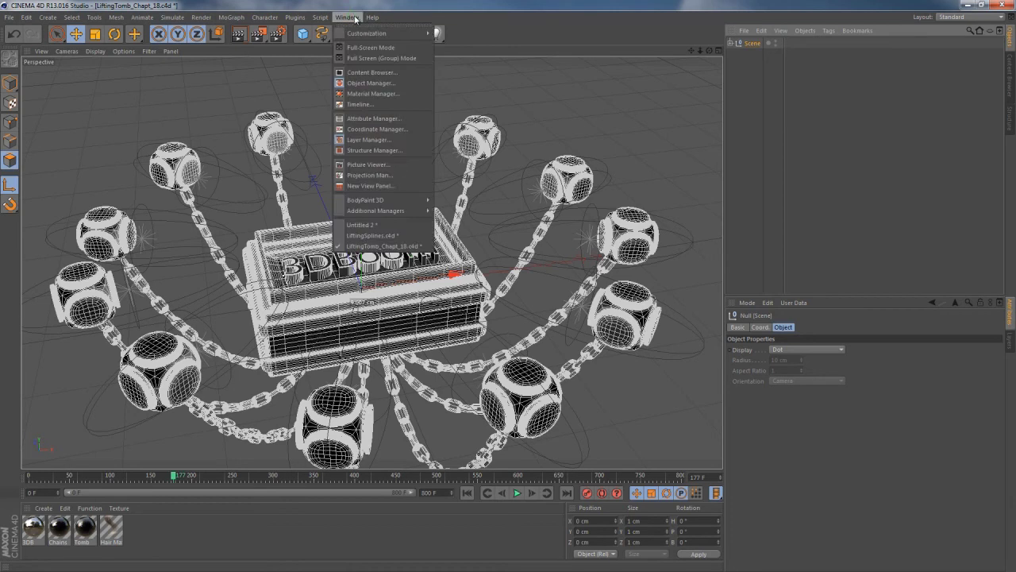
left_click(365, 72)
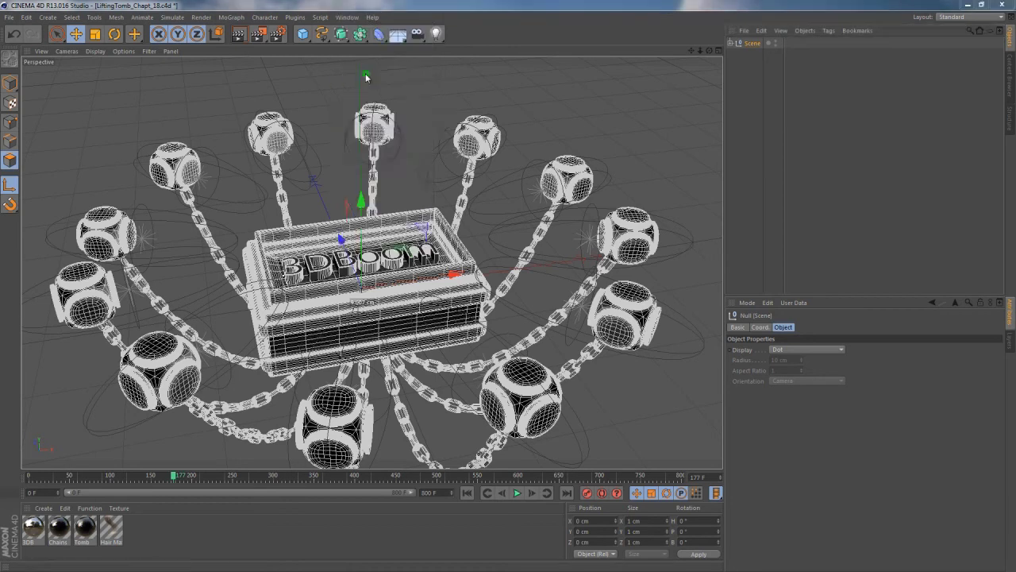
left_click_drag(354, 68, 389, 67)
Load the HDR Rig Pro preset with ShowRoom 03.hdr as its reflection map
left_click(114, 138)
left_click(115, 126)
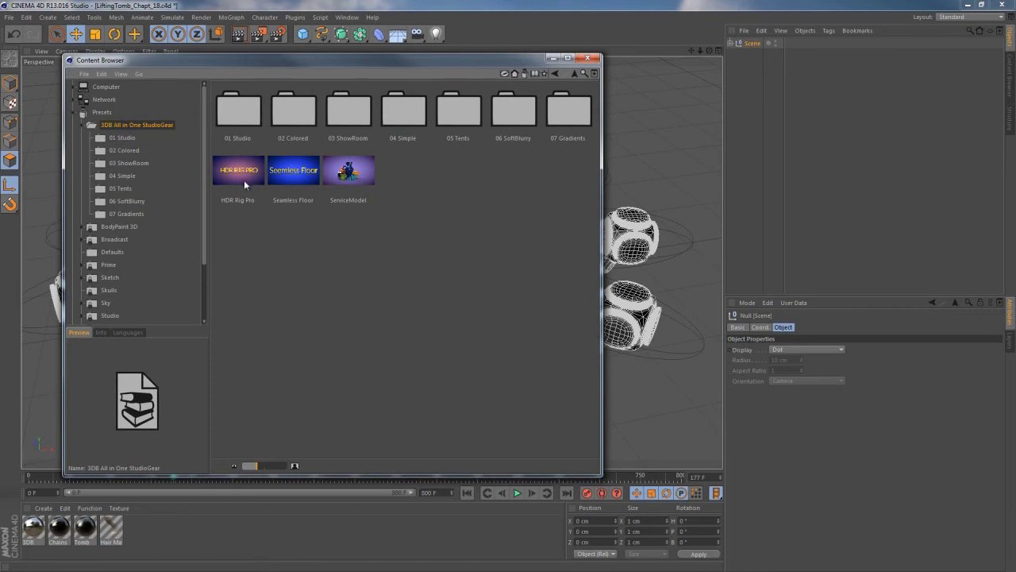
double_click(244, 179)
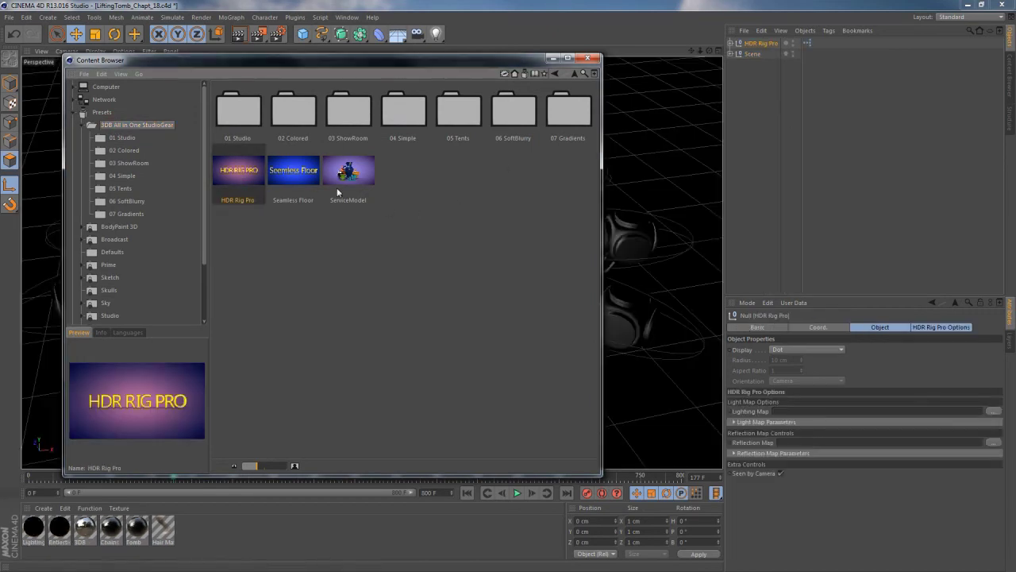
double_click(352, 119)
left_click(362, 111)
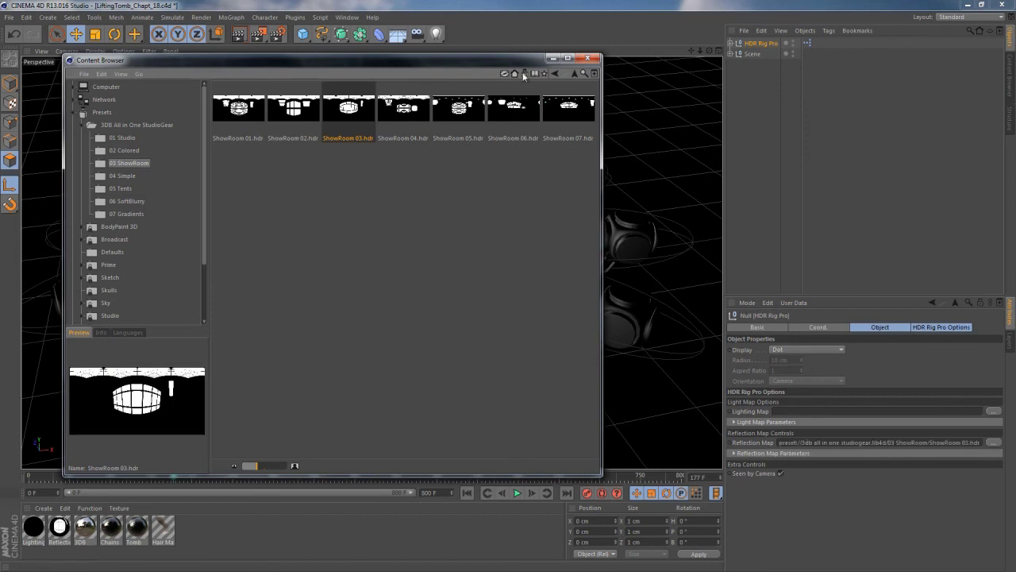
left_click(587, 59)
Enable Seen by Camera for the HDR Rig Pro environment
left_click_drag(574, 109, 290, 310, "alt")
scroll(319, 126, "up", 3)
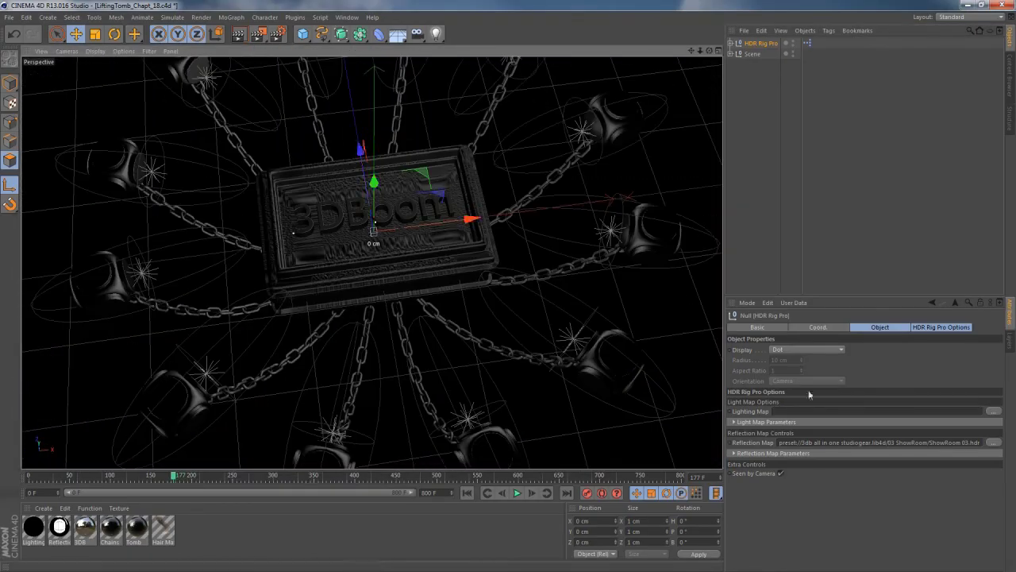
left_click(733, 452)
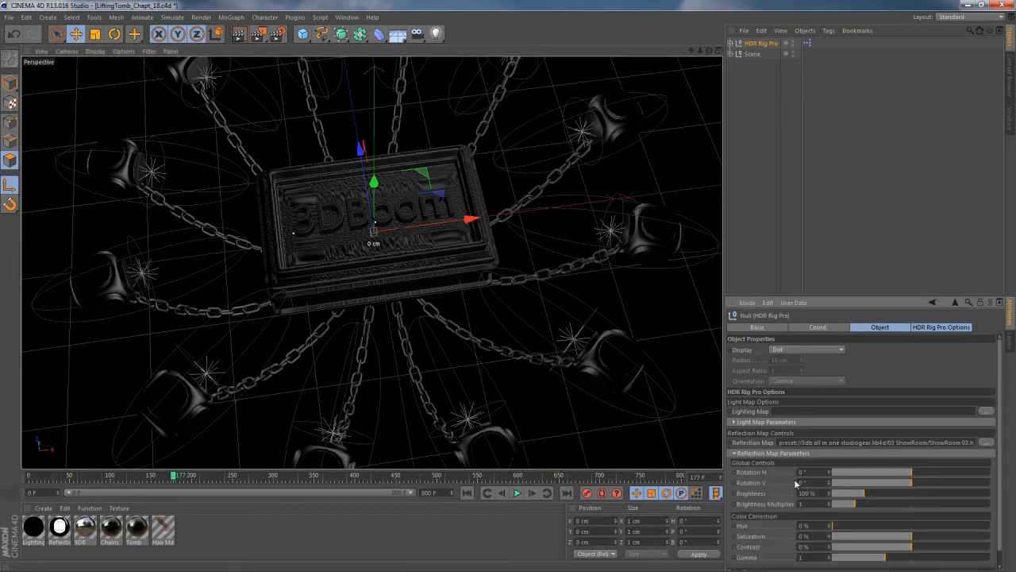
scroll(1003, 436, "down", 1)
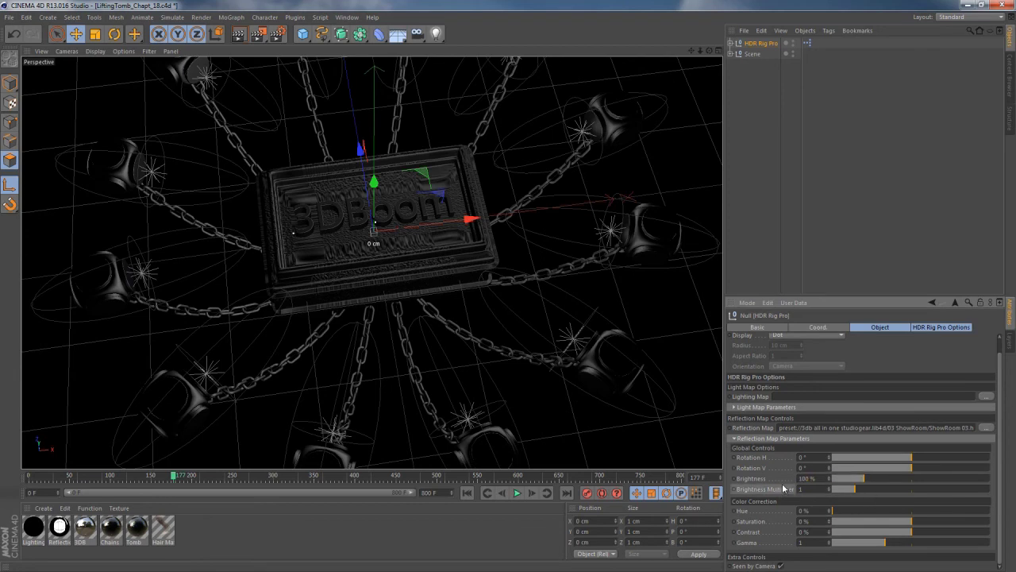
left_click(782, 566)
left_click_drag(429, 251, 451, 164, "alt")
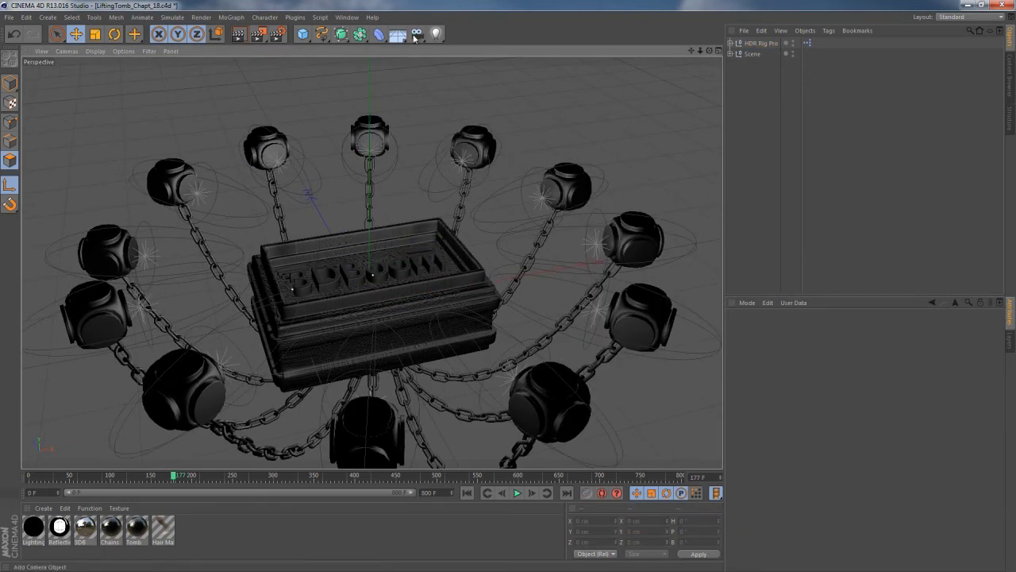
Add a Camera object, look through it and select it
left_click(416, 35)
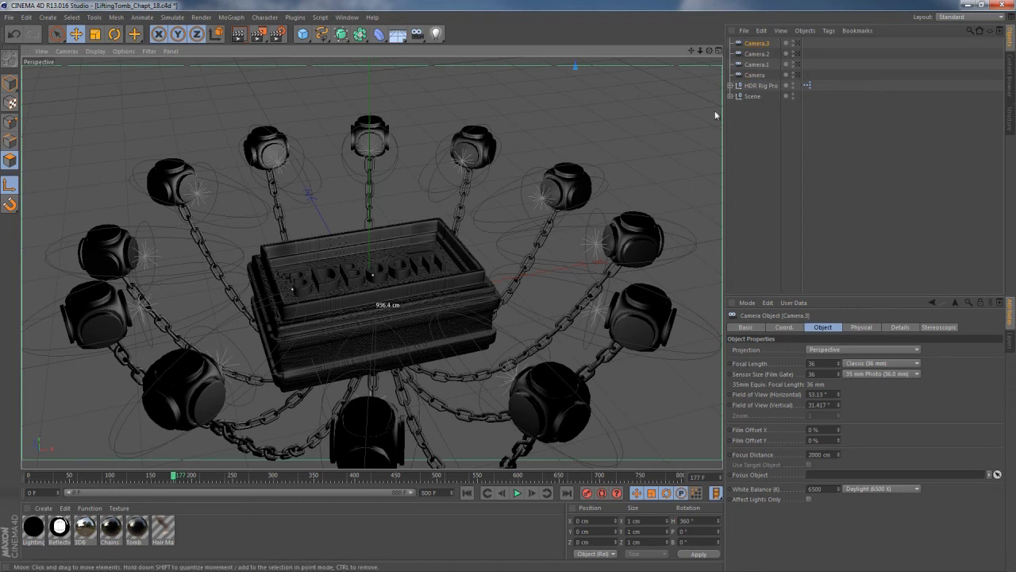
left_click_drag(405, 289, 397, 303, "alt")
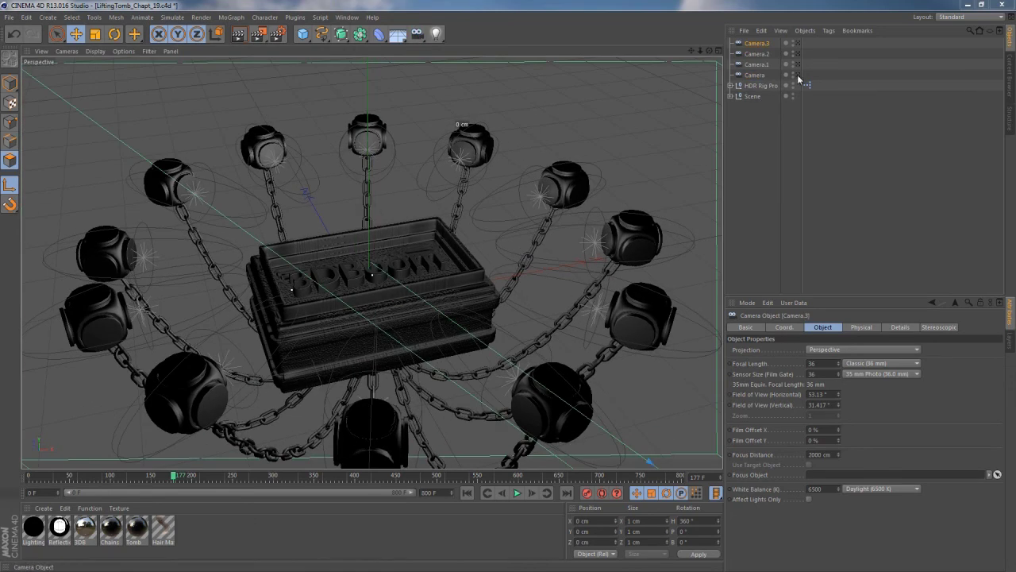
left_click(797, 75)
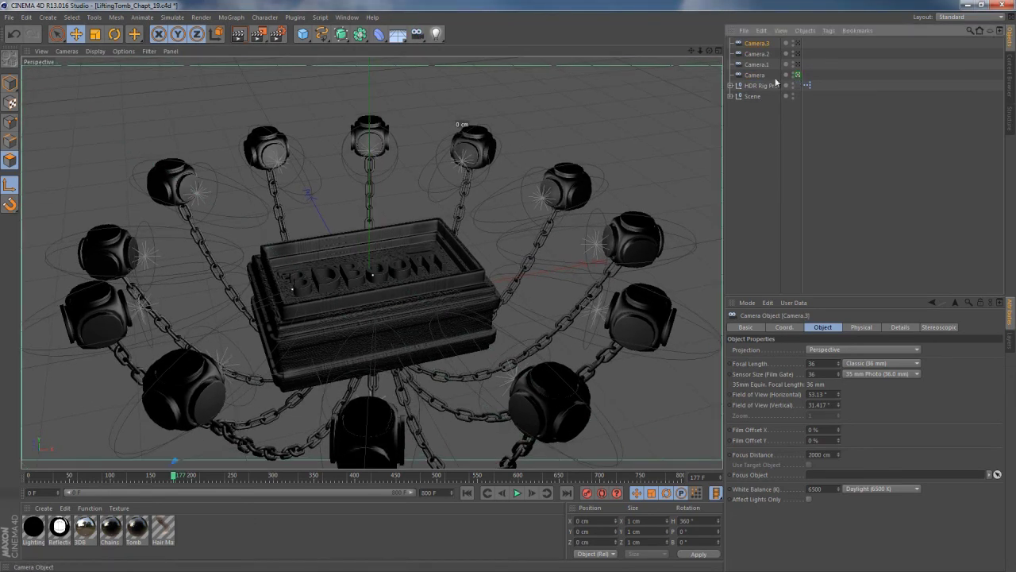
left_click(758, 75)
Frame the camera beneath the tomb looking up at the chains, scrubbing the animation to check
left_click_drag(406, 371, 313, 335, "alt")
right_click_drag(295, 391, 356, 395, "alt")
left_click_drag(352, 397, 405, 368, "alt")
right_click_drag(405, 368, 454, 367, "alt")
left_click_drag(428, 367, 417, 335, "alt")
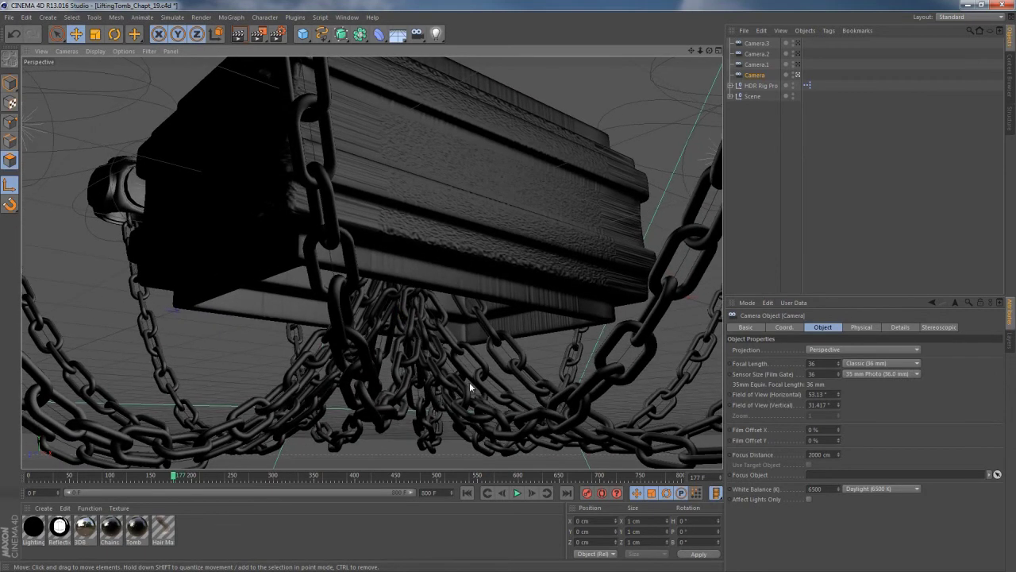
mouse_move(491, 408)
left_mouse_down("alt")
mouse_move(386, 354)
mouse_move(158, 344)
mouse_move(73, 362)
mouse_move(106, 367)
mouse_move(217, 317)
mouse_move(497, 408)
mouse_move(508, 400)
mouse_move(486, 410)
left_mouse_up("alt")
left_click_drag(178, 477, 467, 475)
left_click_drag(393, 327, 409, 314, "alt")
left_click_drag(485, 479, 562, 479)
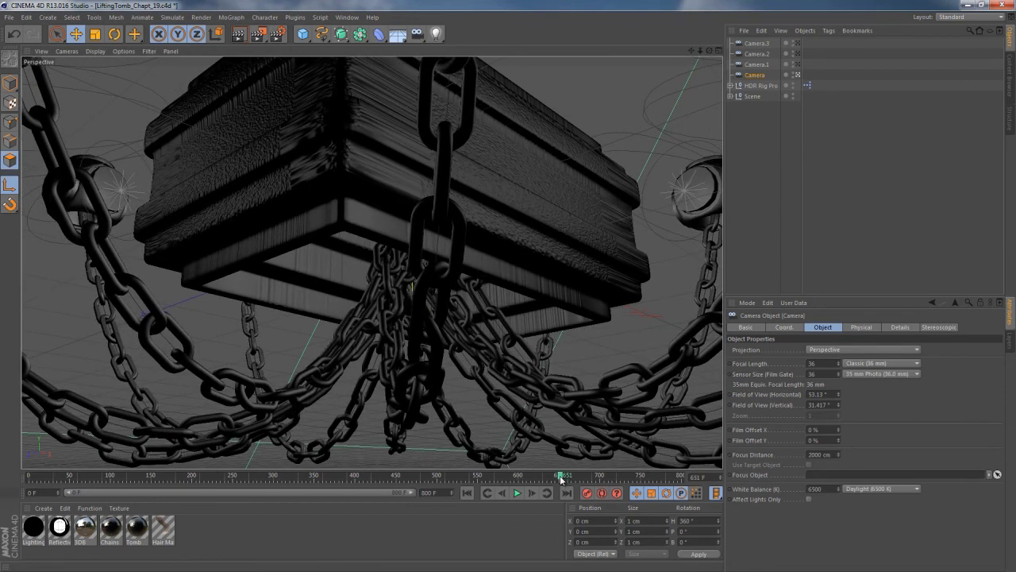
Look through Camera.1 and frame a close low shot of the tomb's end with hanging chains
left_click(762, 67)
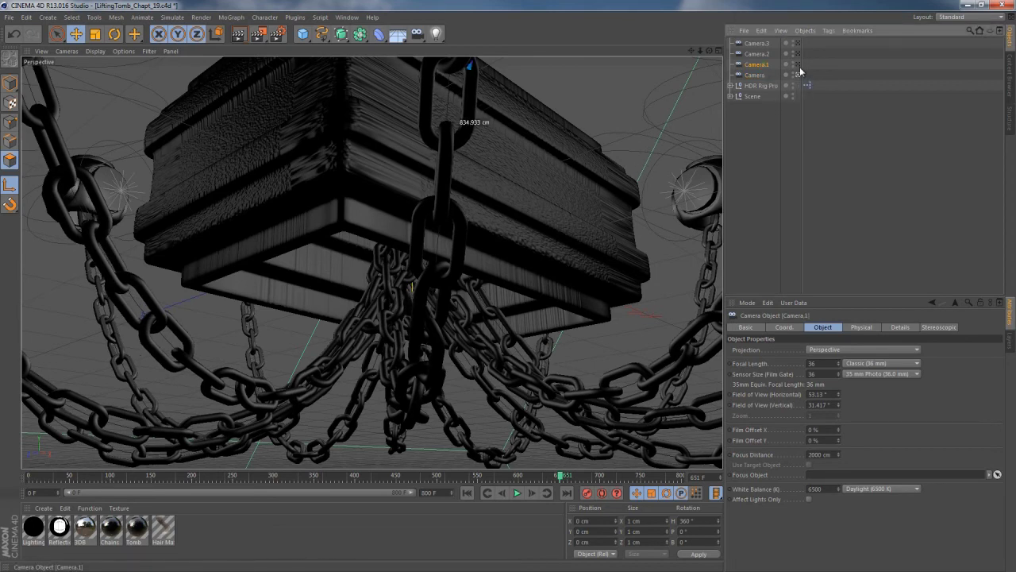
left_click(798, 65)
left_click_drag(380, 323, 362, 298, "alt")
right_click_drag(362, 299, 509, 293, "alt")
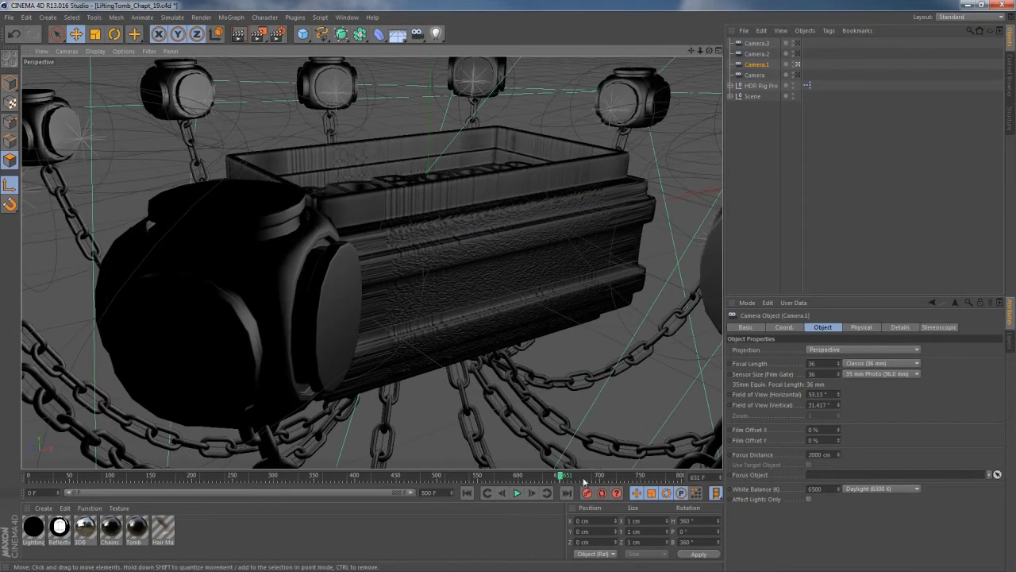
left_click_drag(562, 477, 232, 486)
right_click_drag(344, 367, 442, 302, "alt")
left_click_drag(442, 302, 417, 248, "alt")
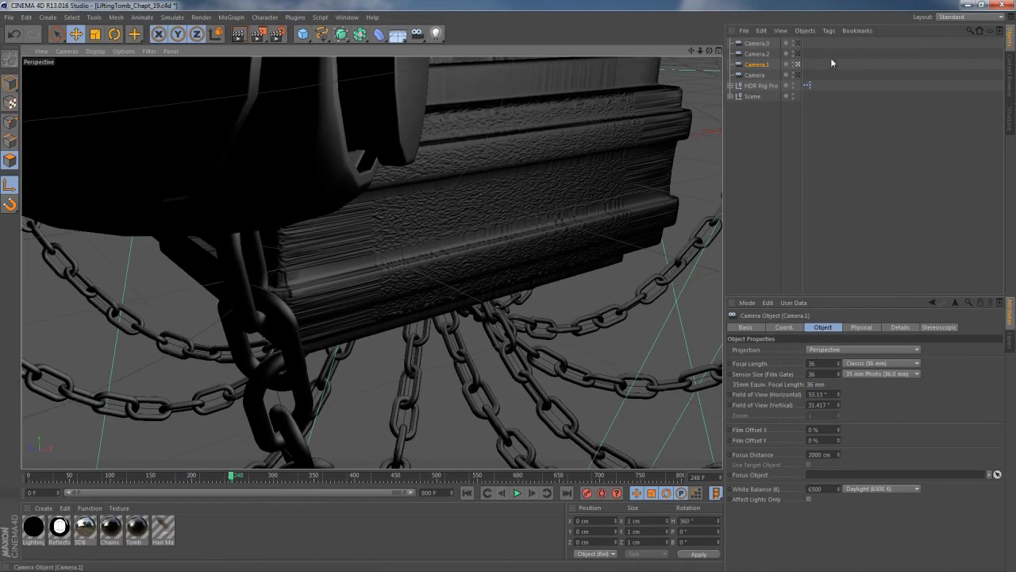
Parent Camera.1 under the Chains group's Matrix and play back to preview it rising
left_click(730, 96)
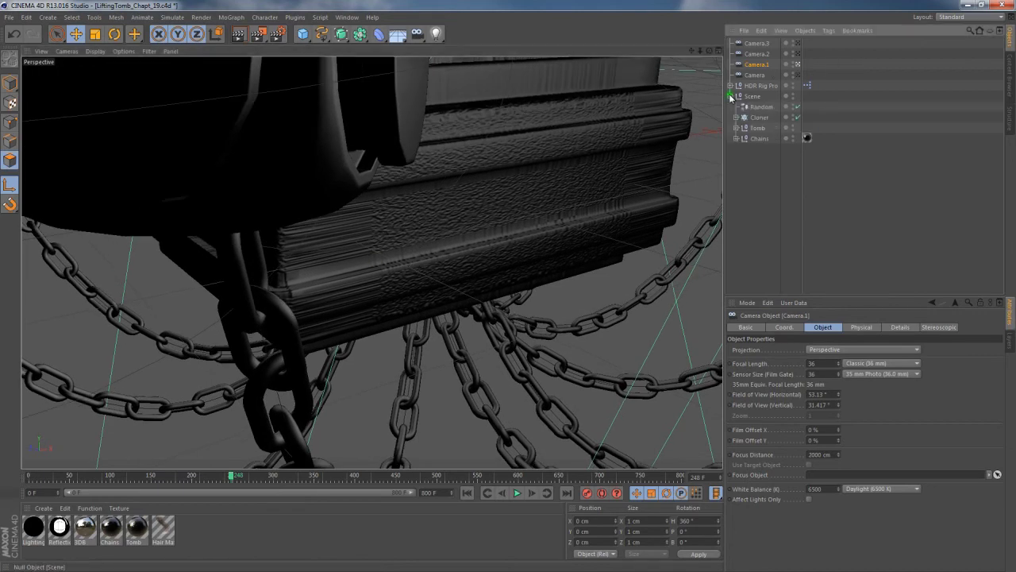
left_click(736, 139)
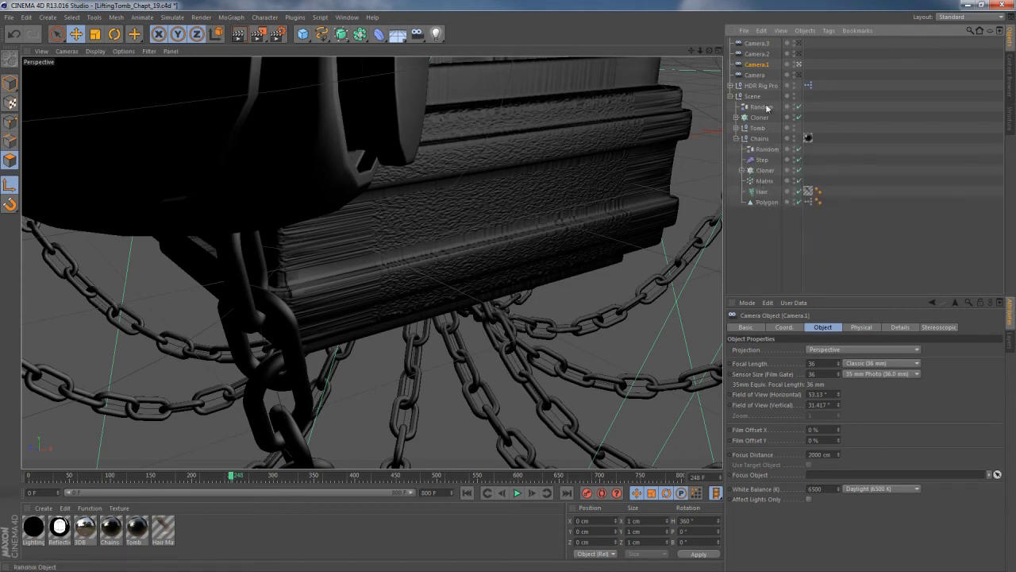
left_click_drag(774, 187, 765, 185)
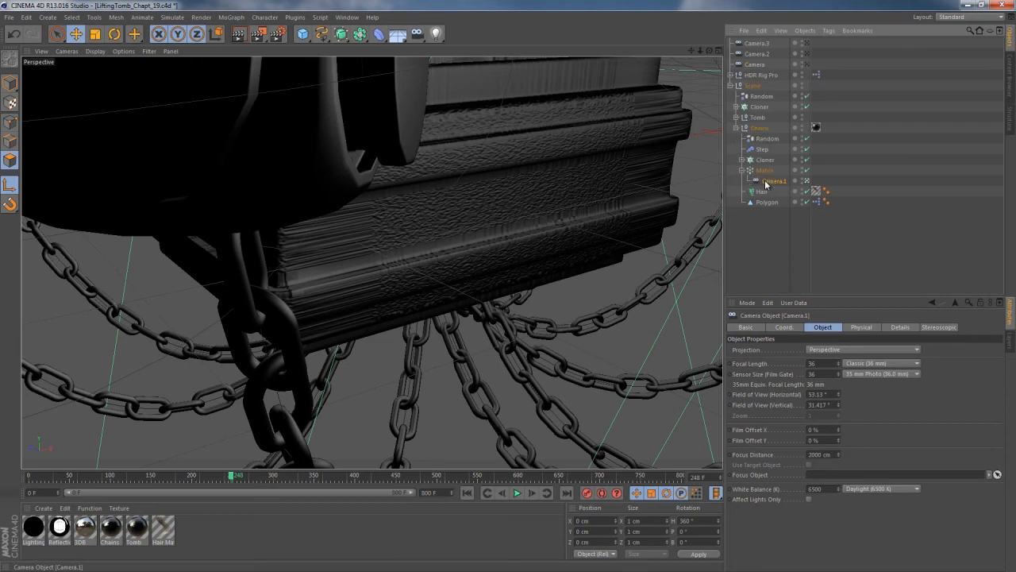
left_click(517, 493)
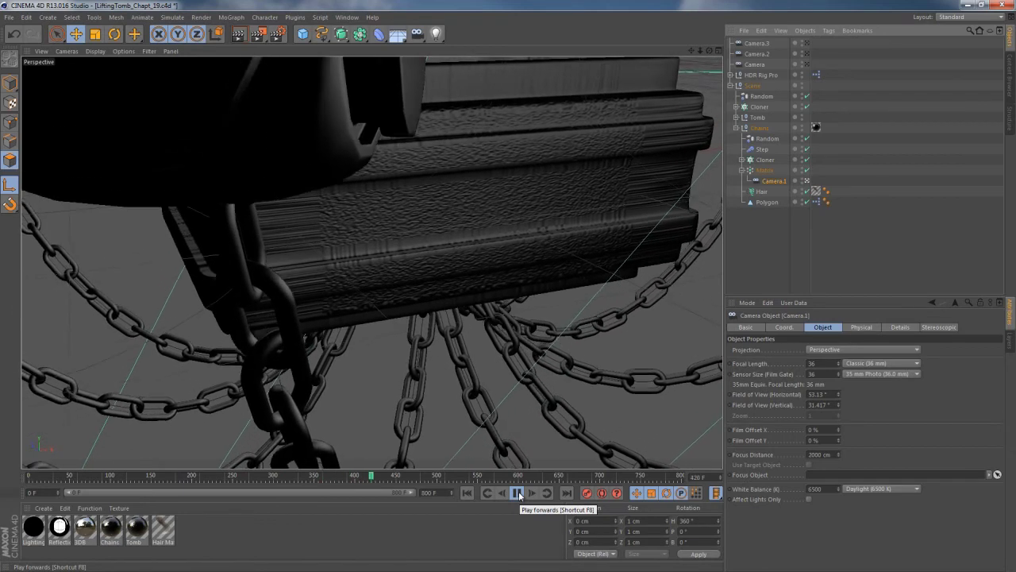
left_click(518, 493)
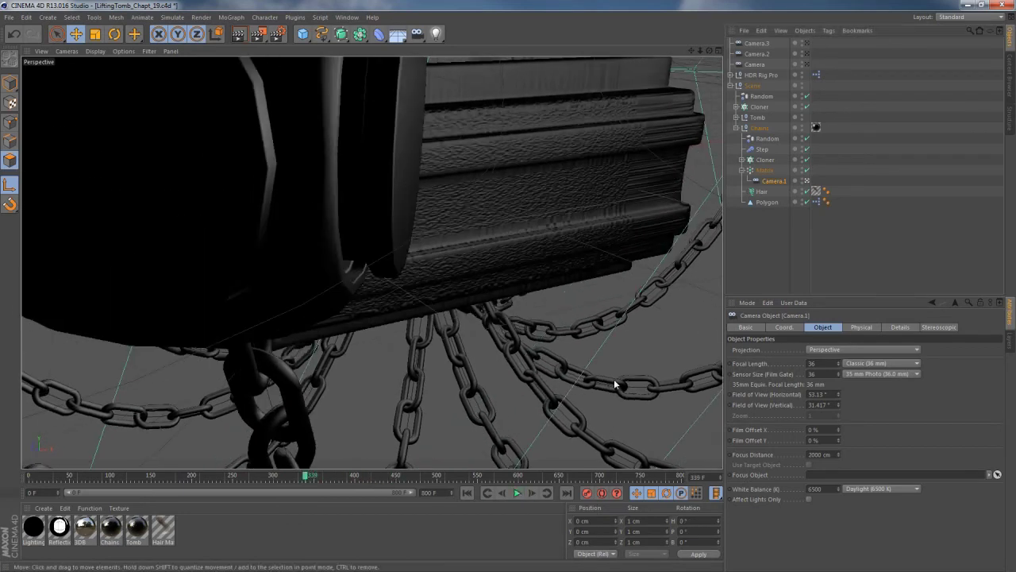
Look through Camera.2 and hide the other cameras' wireframes and frustums in the viewport
left_click(765, 54)
left_click(807, 53)
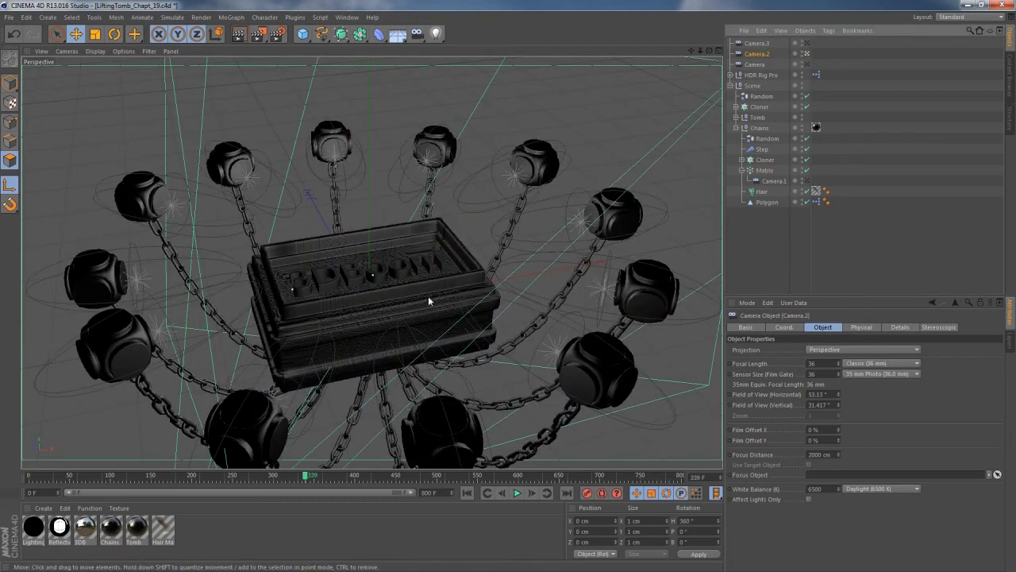
left_click_drag(394, 329, 405, 210, "alt")
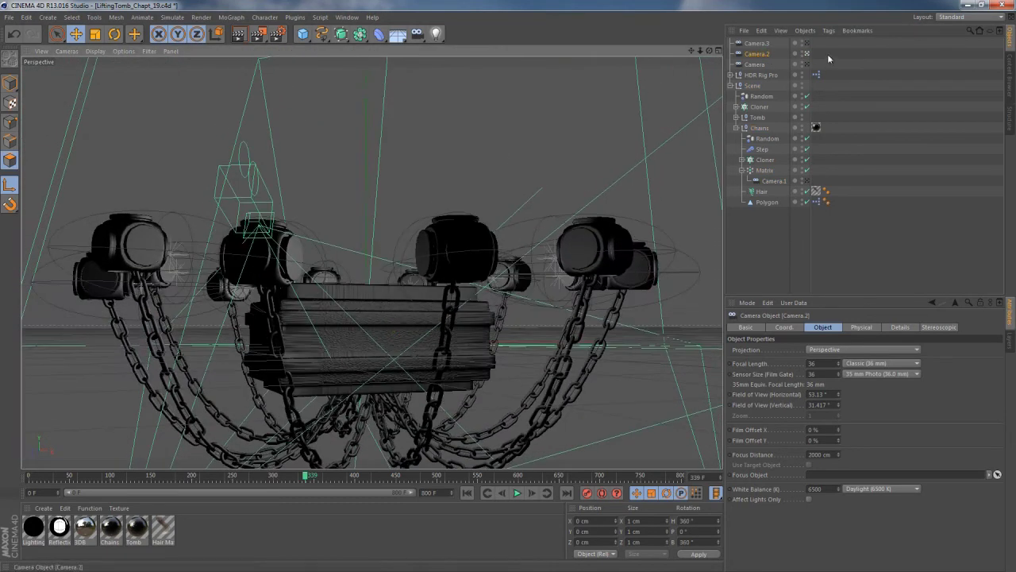
left_click(803, 182)
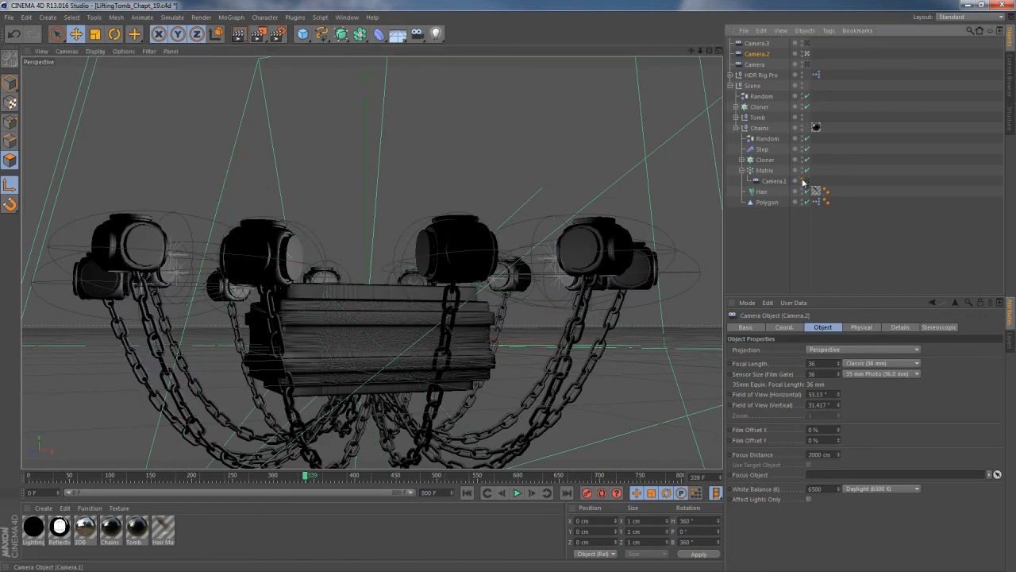
left_click(803, 64)
left_click(802, 53)
Frame Camera.2 looking up at the chandelier with a 26.2 mm focal length
left_click_drag(373, 339, 366, 296, "alt")
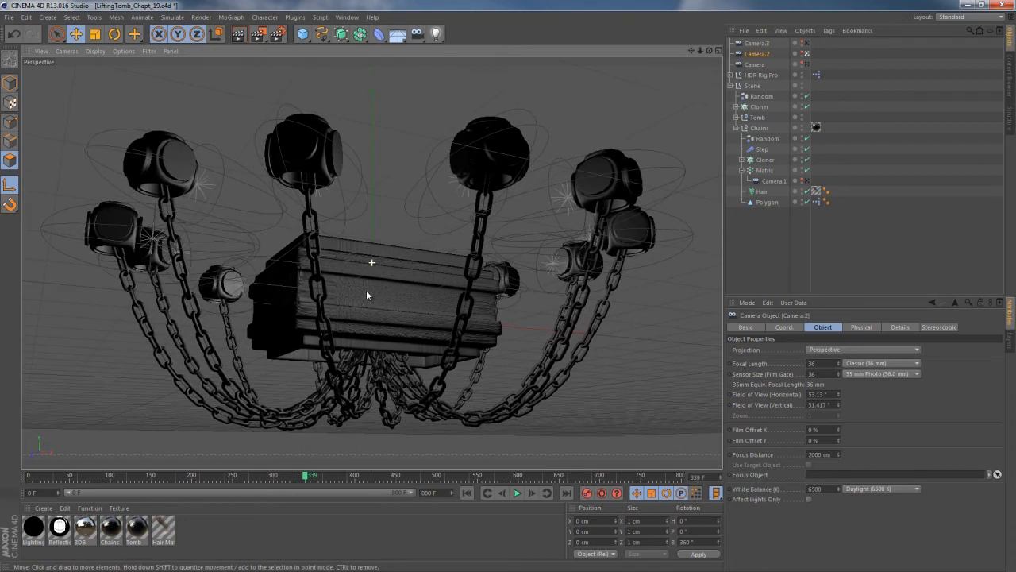
left_click_drag(383, 331, 395, 290, "alt")
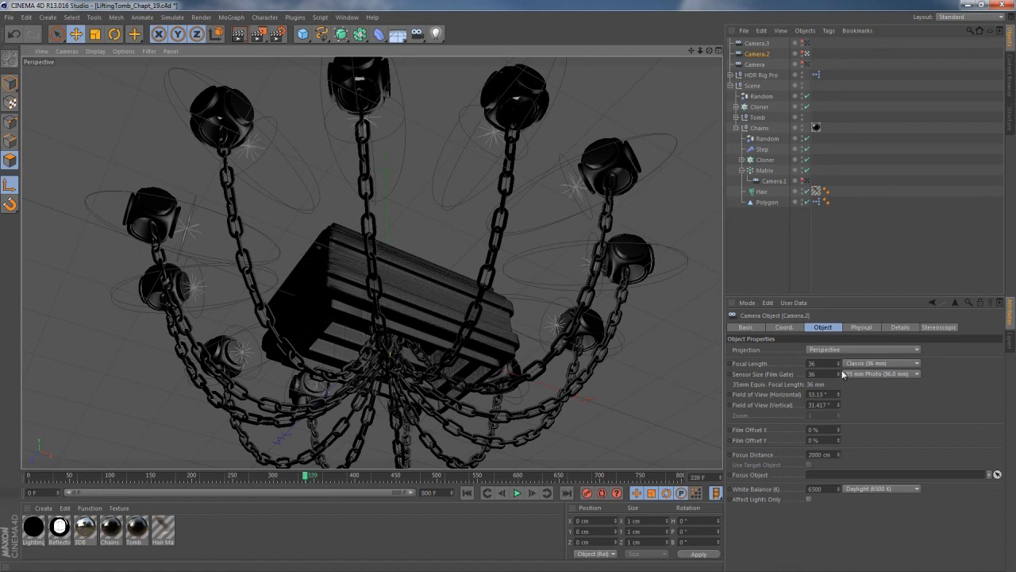
left_click_drag(840, 366, 841, 361)
left_click_drag(442, 397, 380, 303, "alt")
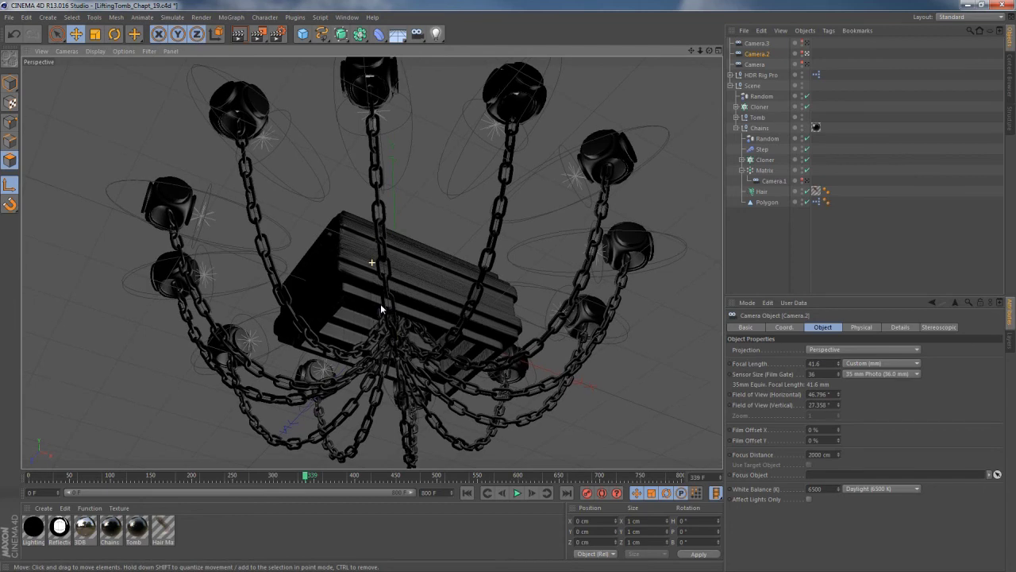
left_click(839, 366)
mouse_move(839, 366)
left_mouse_down()
mouse_move(837, 353)
mouse_move(837, 365)
left_mouse_up()
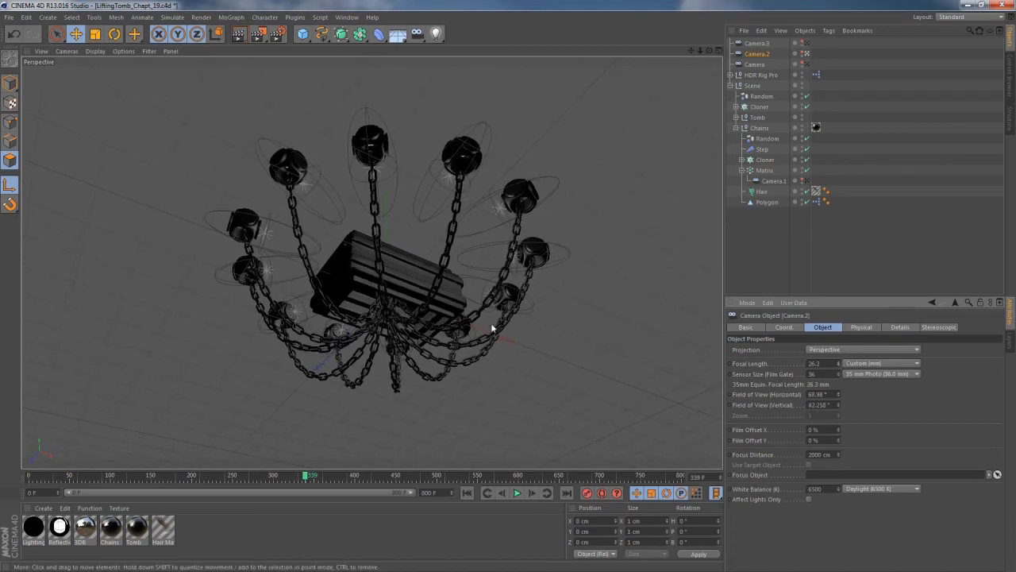
scroll(403, 288, "up", 5)
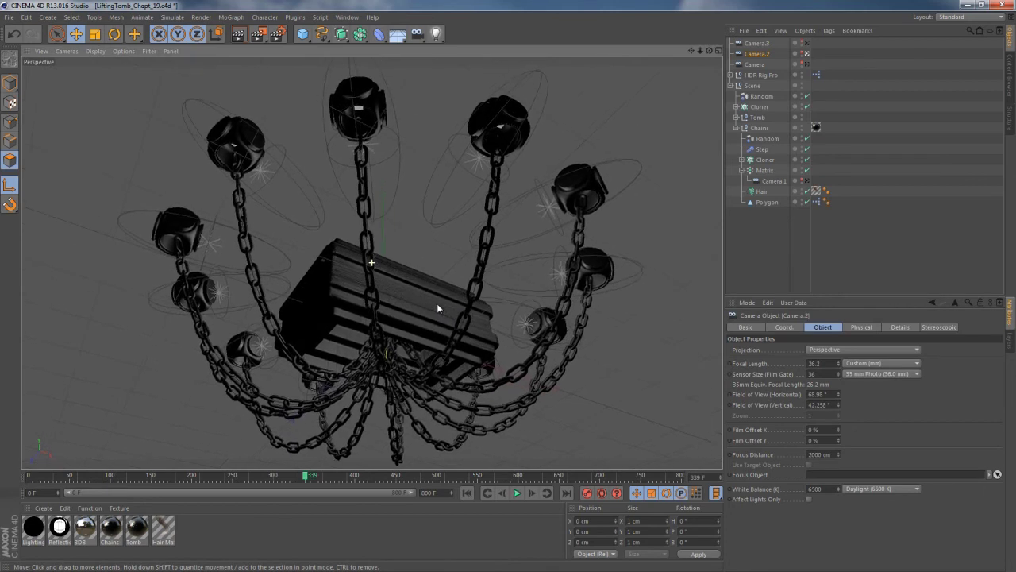
mouse_move(406, 317)
left_mouse_down("alt")
mouse_move(422, 316)
mouse_move(407, 307)
left_mouse_up("alt")
Advance the animation from frame 339 to 370 and view through Camera.3
left_click_drag(310, 477, 487, 477)
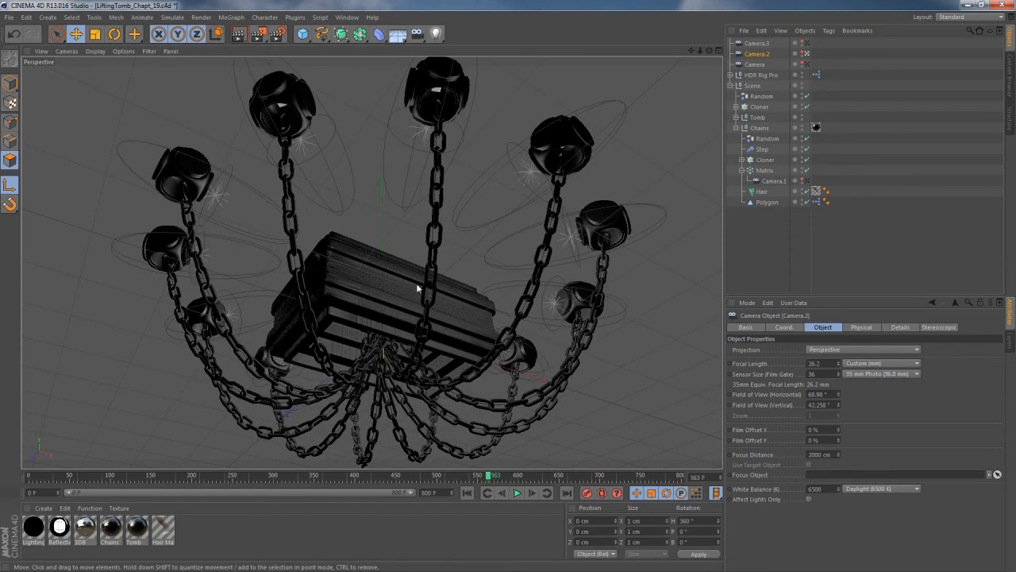
left_click(759, 43)
left_click(805, 43)
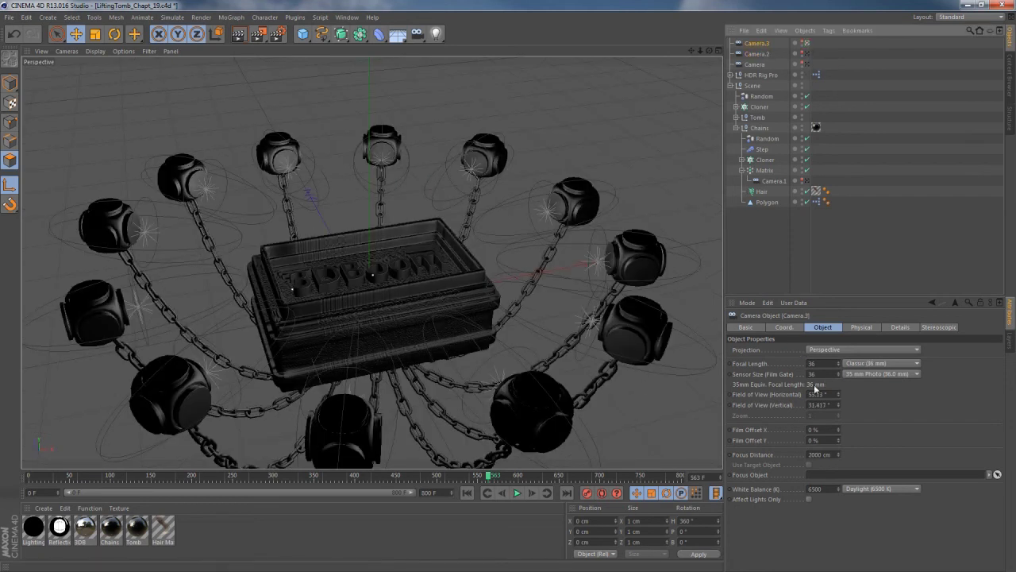
Reset Camera.3's heading to 0° and set its pitch to -90° to look straight down
left_click(781, 328)
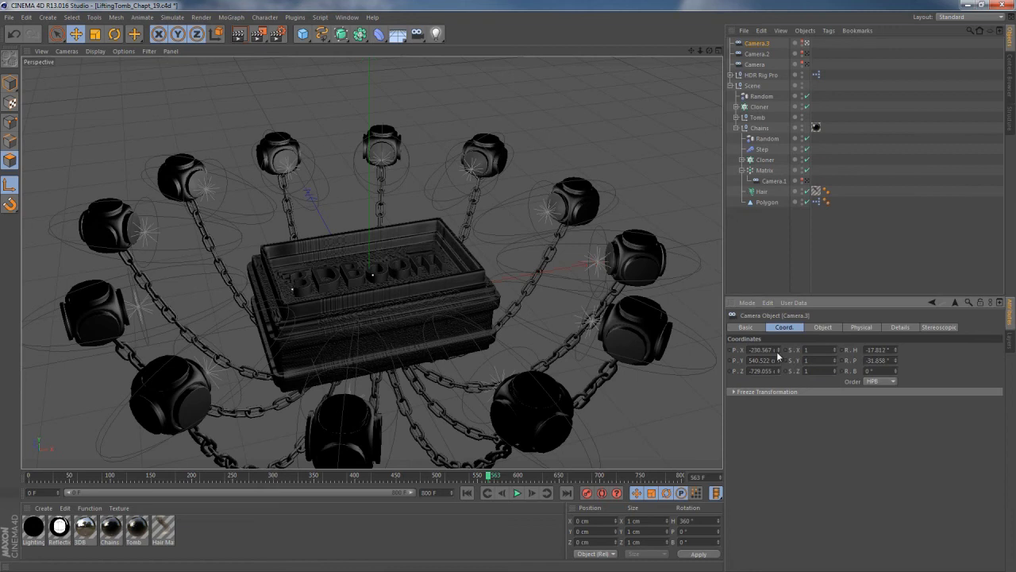
right_click(897, 349)
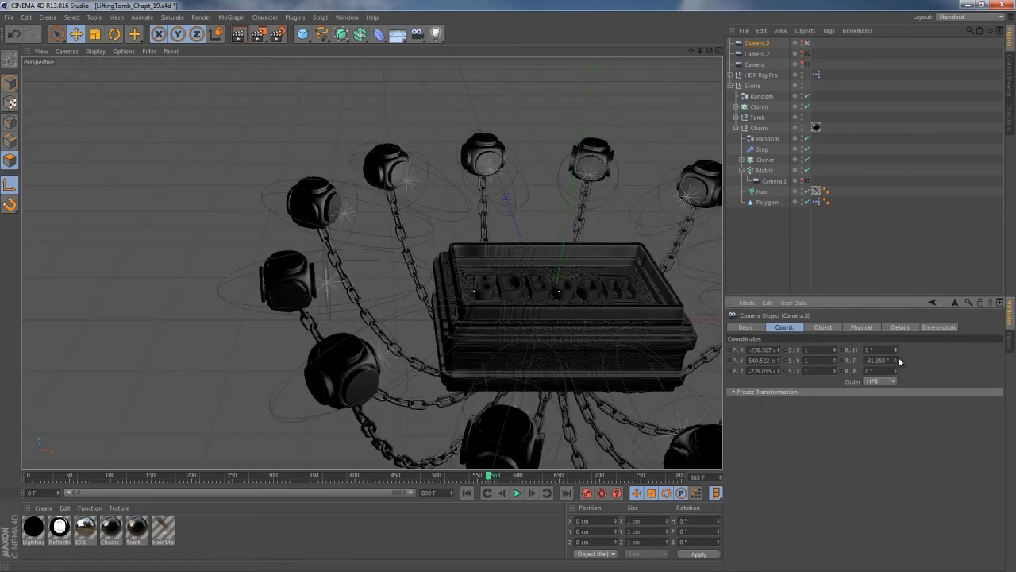
right_click(896, 361)
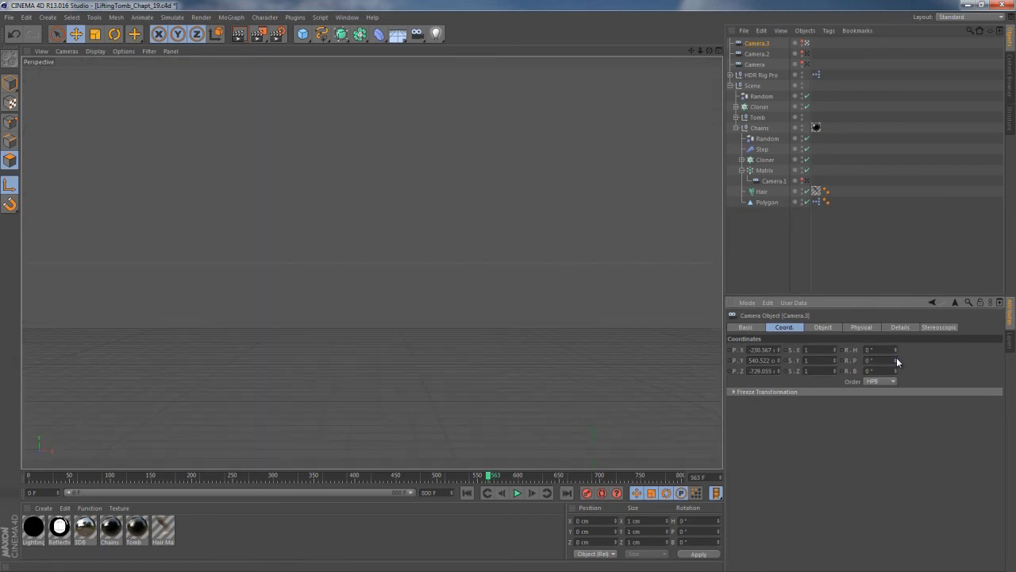
left_click_drag(896, 363, 896, 363)
double_click(875, 360)
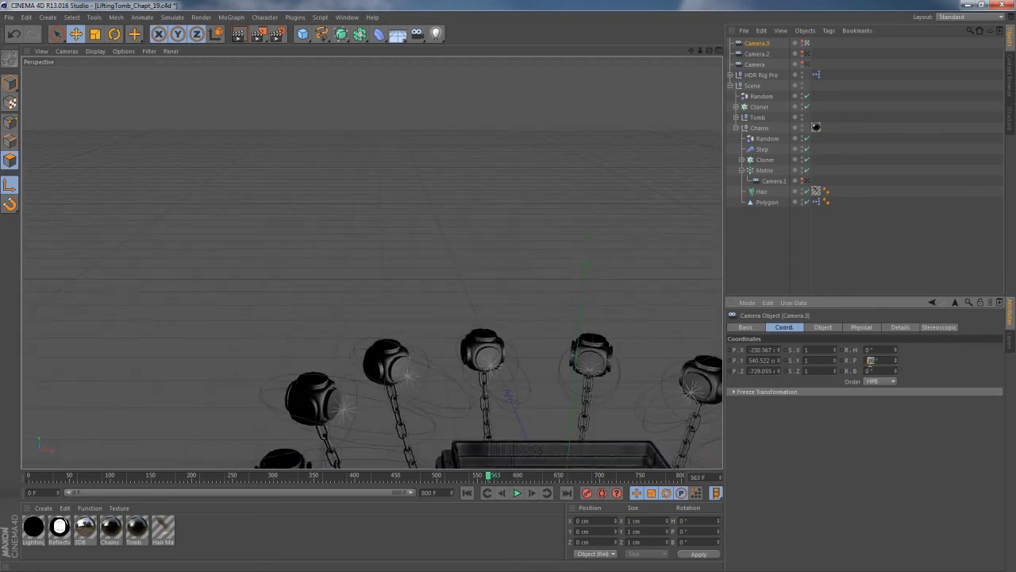
type("-90")
key("Return")
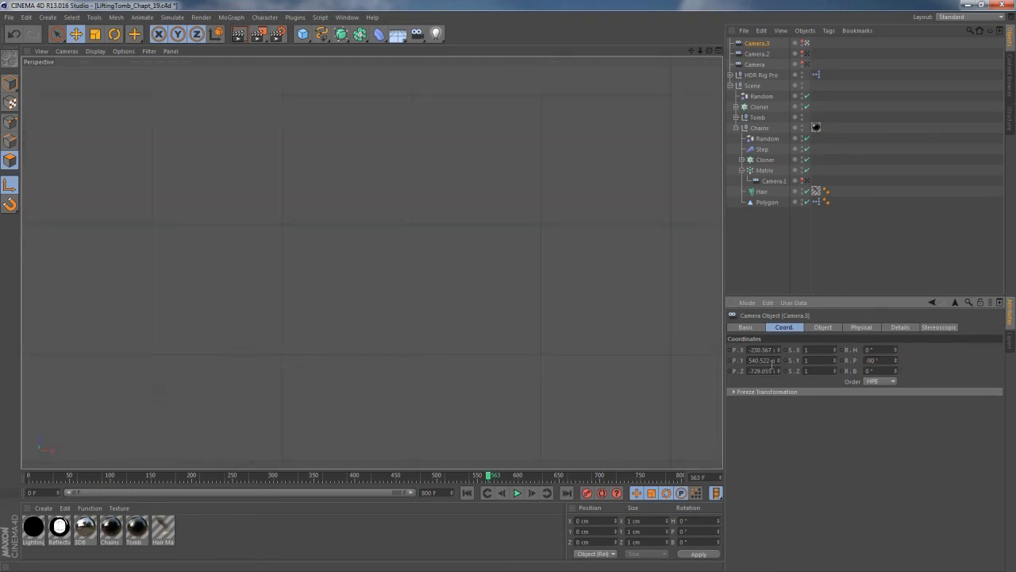
Set Camera.3's X and Z positions to 0 cm and raise its height
left_click_drag(778, 361, 781, 354)
right_click(779, 351)
left_click(766, 360)
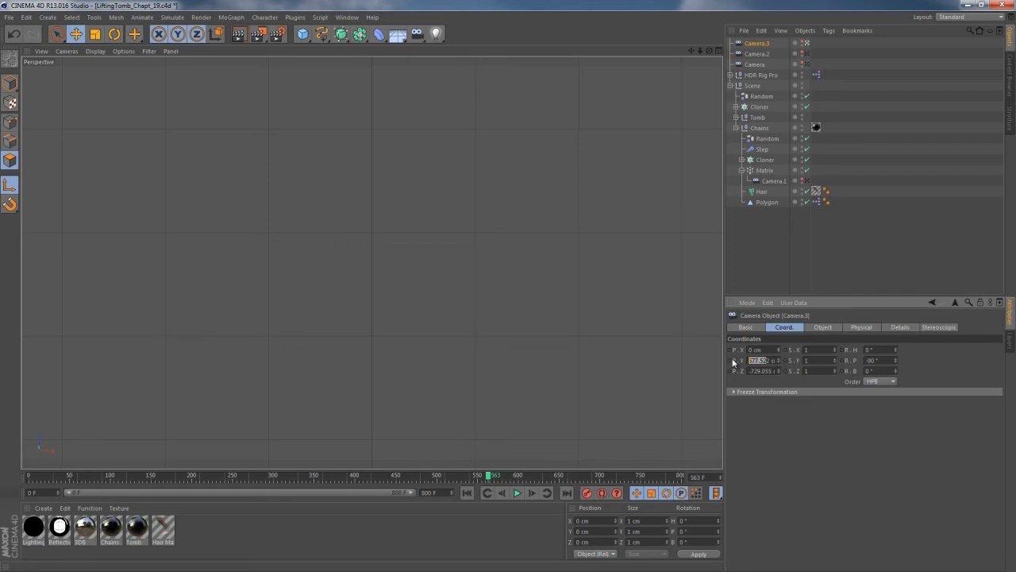
type("500")
type("02")
key("Return")
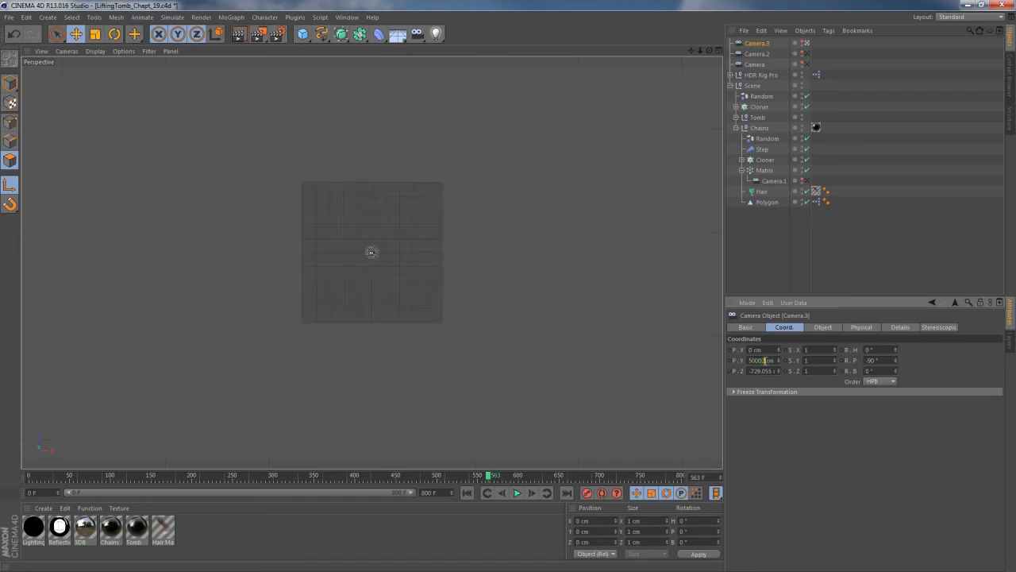
key("Return")
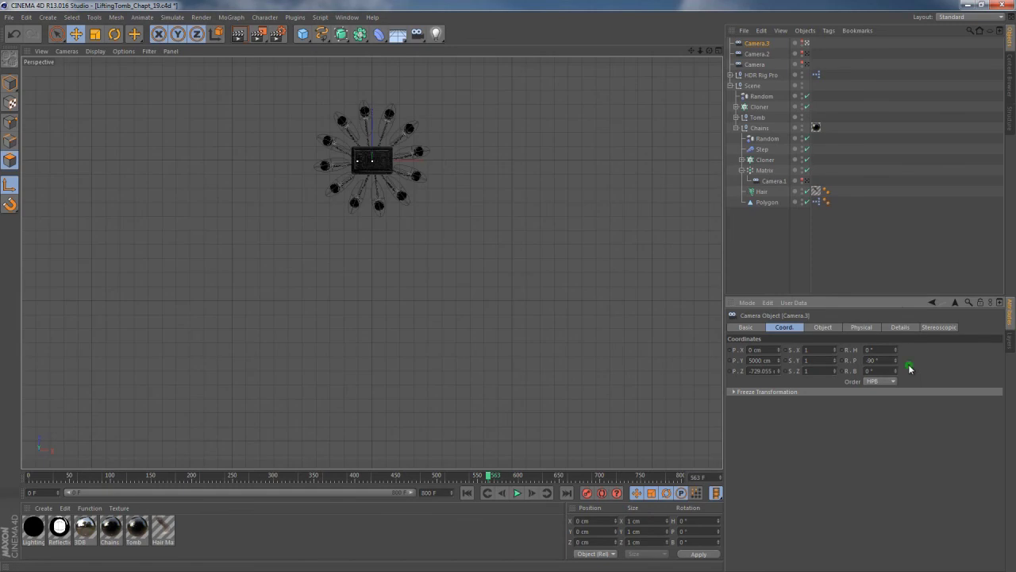
right_click(778, 370)
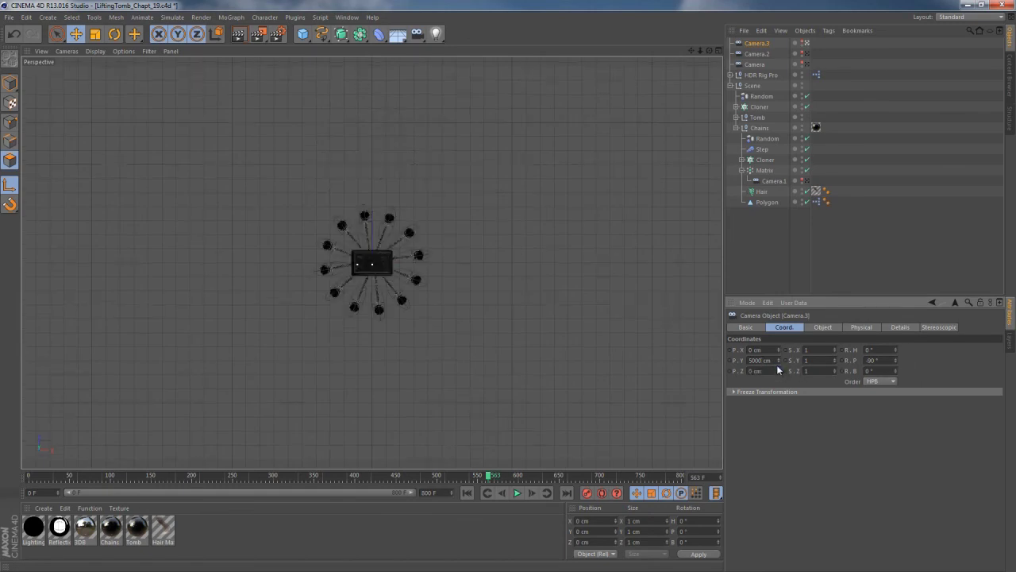
mouse_move(779, 361)
left_mouse_down()
mouse_move(779, 387)
mouse_move(796, 411)
mouse_move(774, 332)
mouse_move(778, 354)
left_mouse_up()
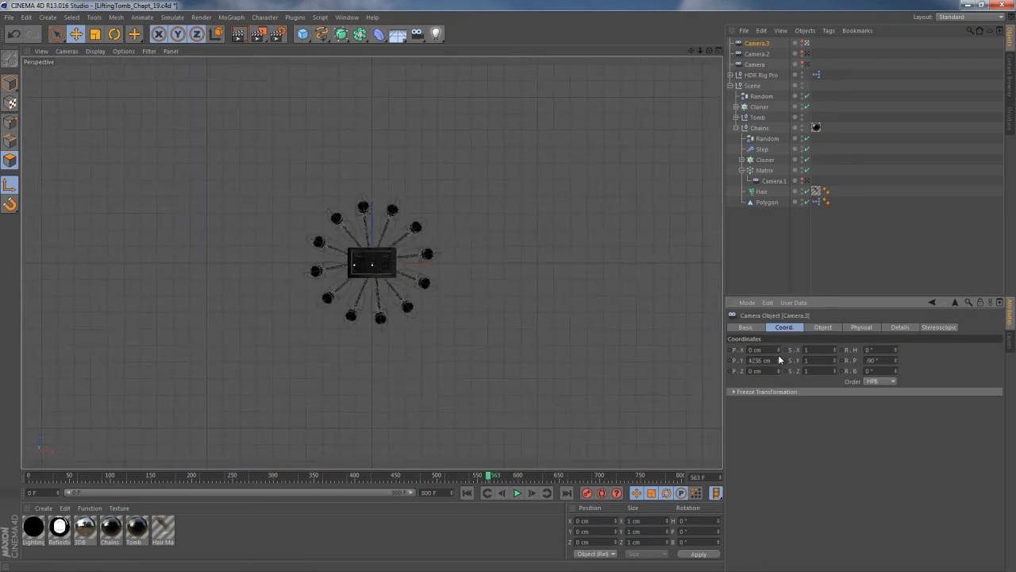
Lengthen Camera.3's focal length to 116.8 mm to zoom in on the tomb
left_click(864, 328)
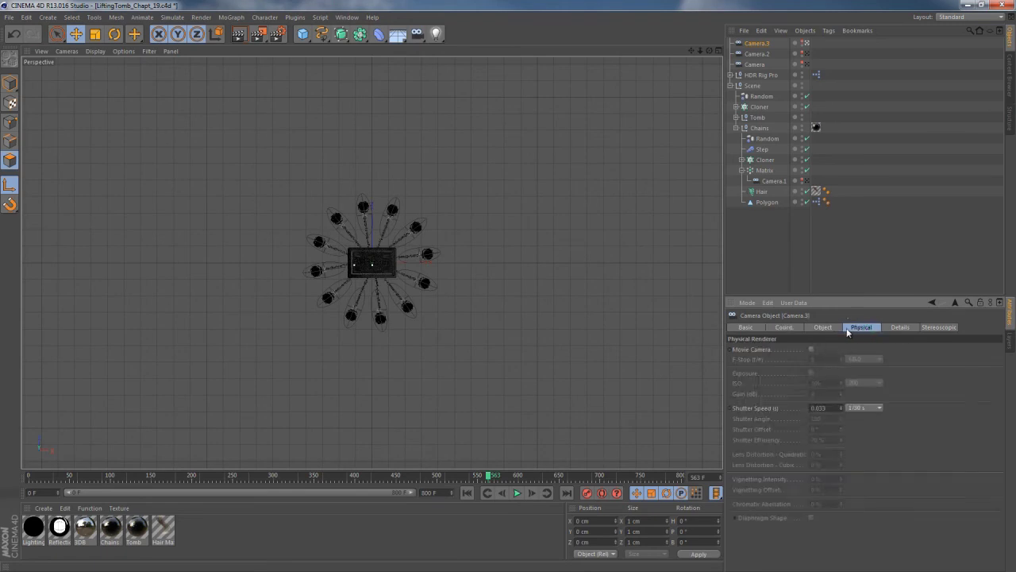
left_click(827, 328)
mouse_move(840, 362)
left_mouse_down()
mouse_move(845, 326)
mouse_move(839, 360)
left_mouse_up()
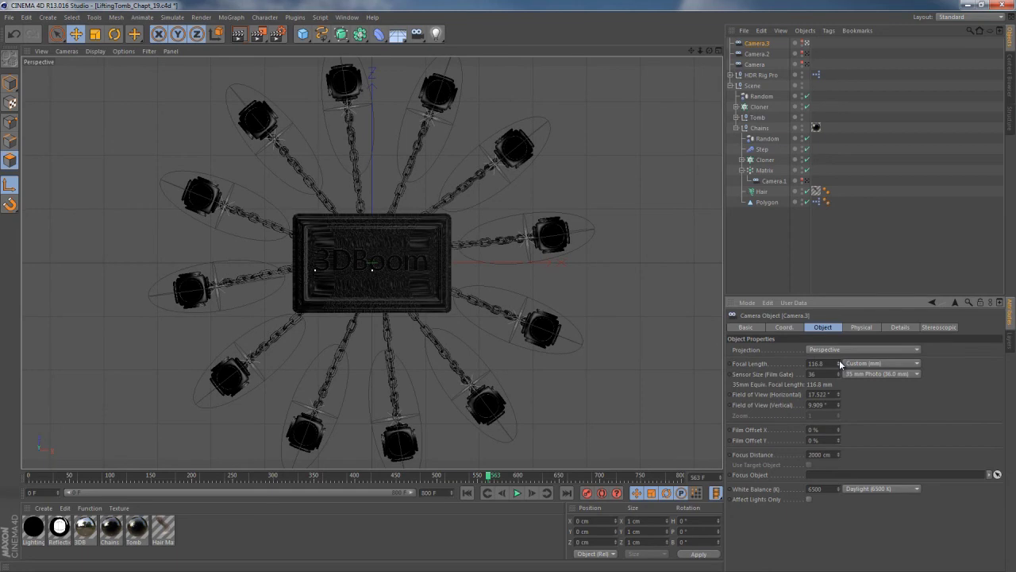
Set Camera.3's height to 4200 cm and play the animation to check the framing
left_click(790, 329)
left_click_drag(762, 361, 754, 361)
type("200")
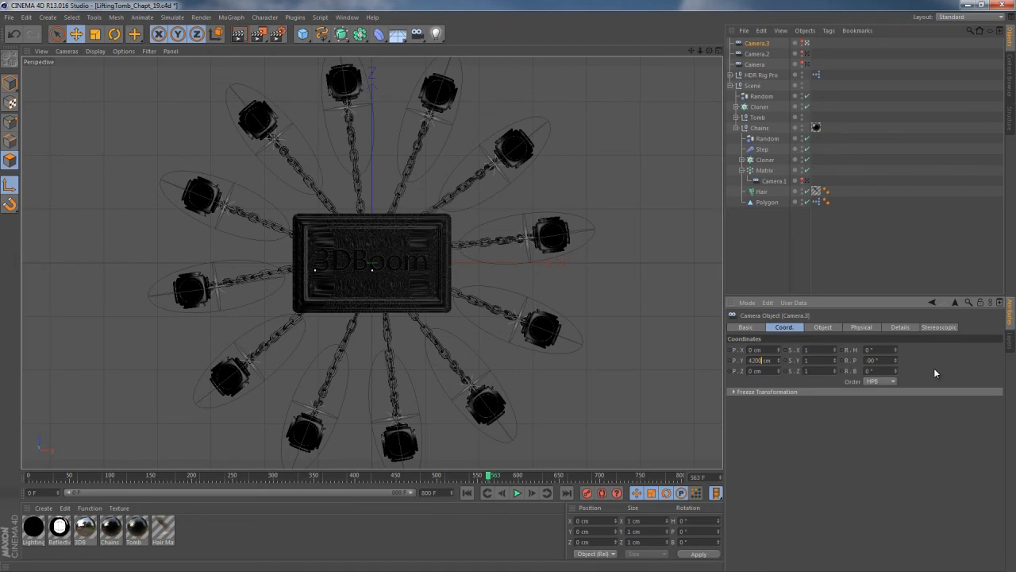
key("Return")
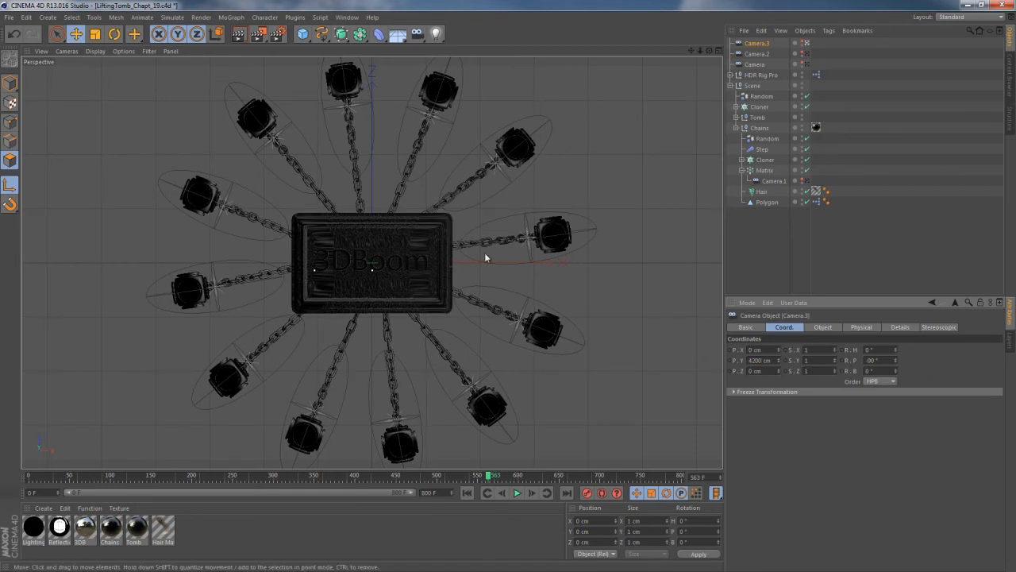
left_click(516, 493)
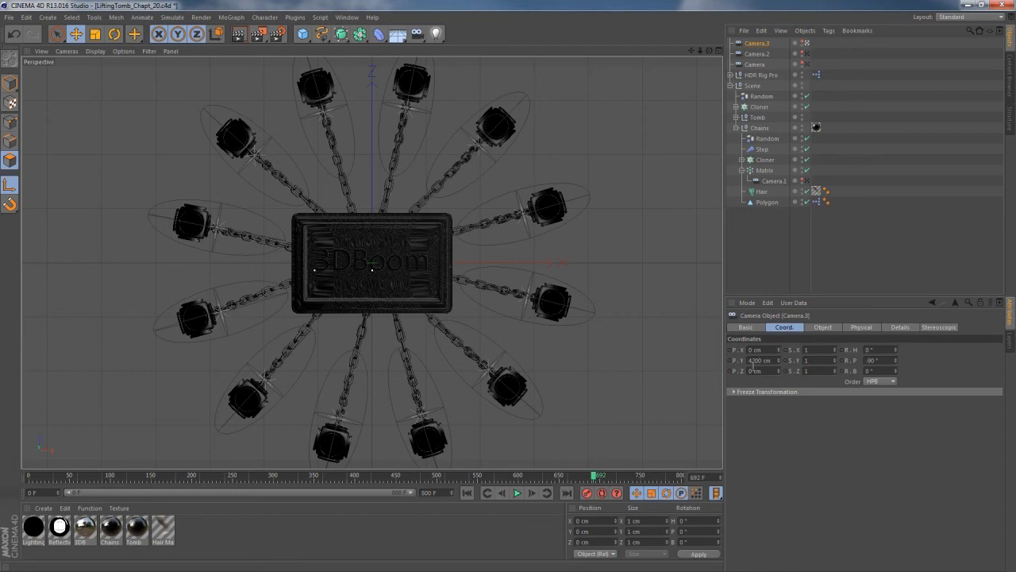
Keyframe Camera.3 at frame 692, then at frame 602 with 4000 cm height and 2° bank
left_click(587, 493)
left_click_drag(593, 476, 519, 479)
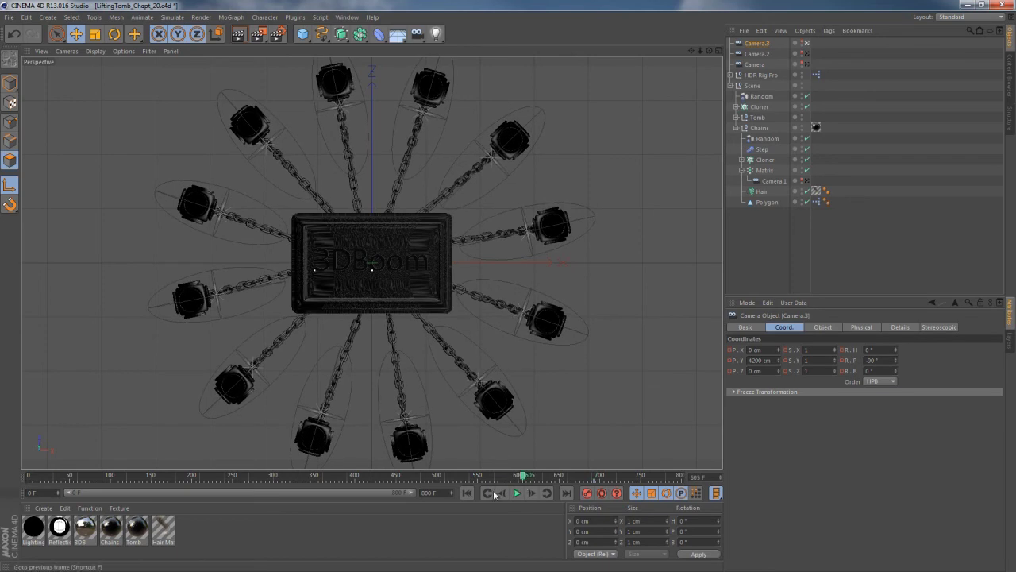
left_click(502, 493)
left_click(502, 494)
left_click(502, 494)
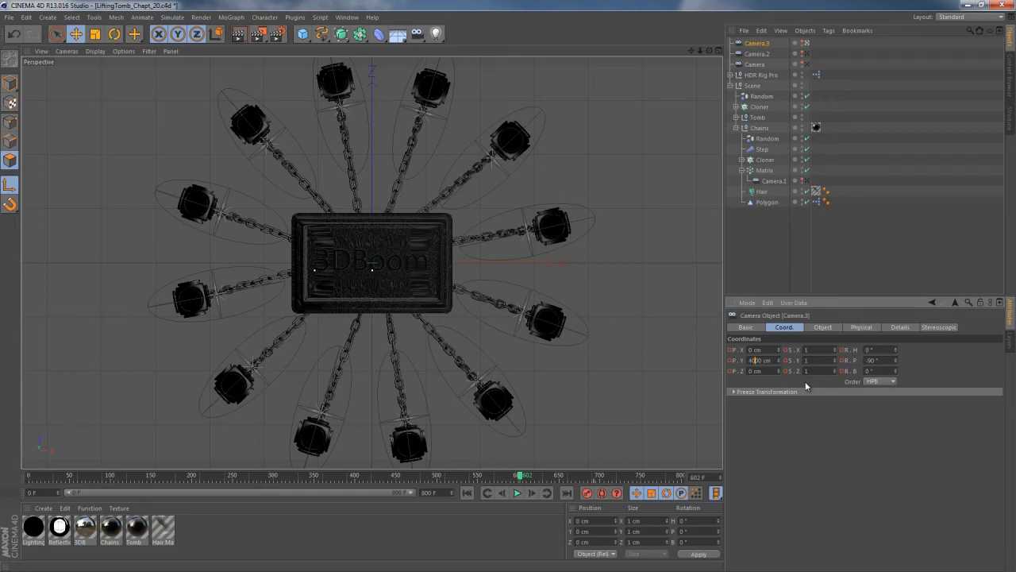
key("Return")
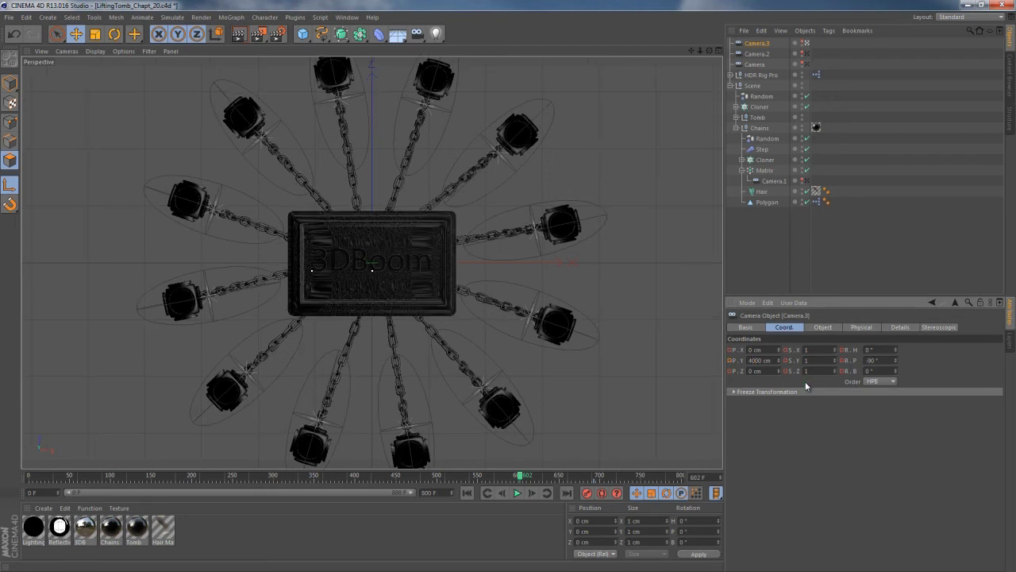
left_click(897, 371)
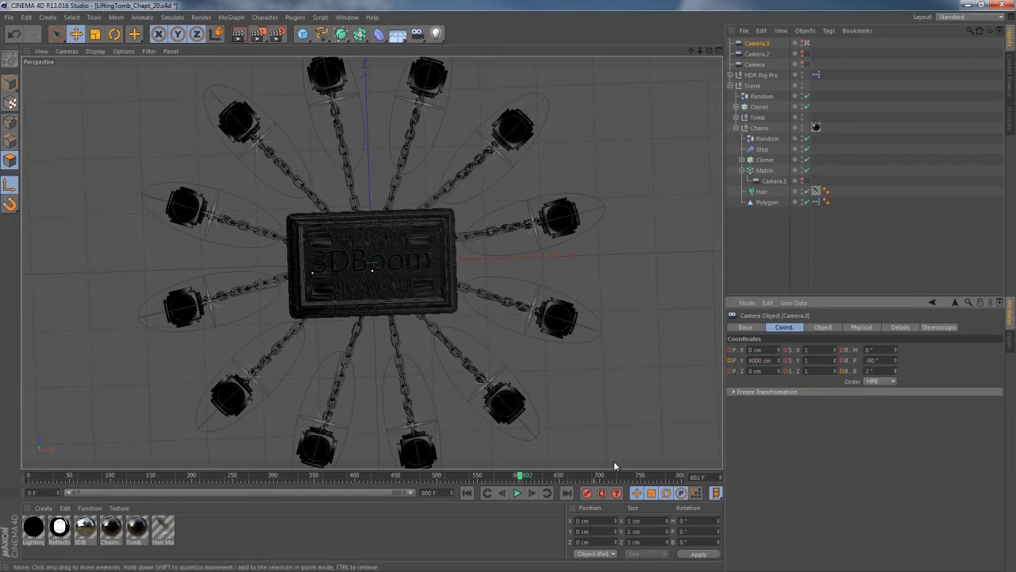
left_click(587, 494)
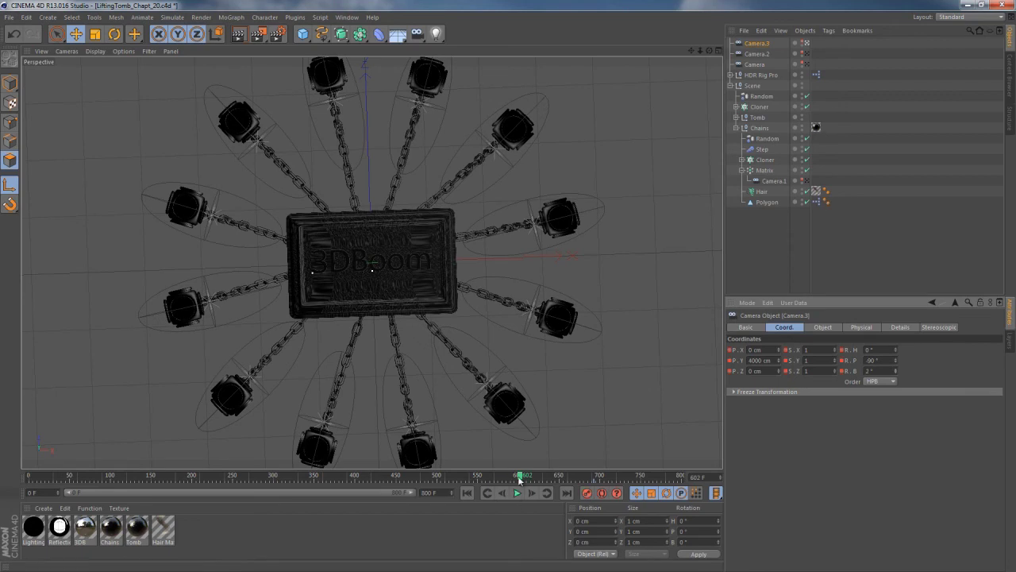
Play back from frame 579 and scrub around frame 680 to check the camera move
left_click(502, 481)
left_click(517, 493)
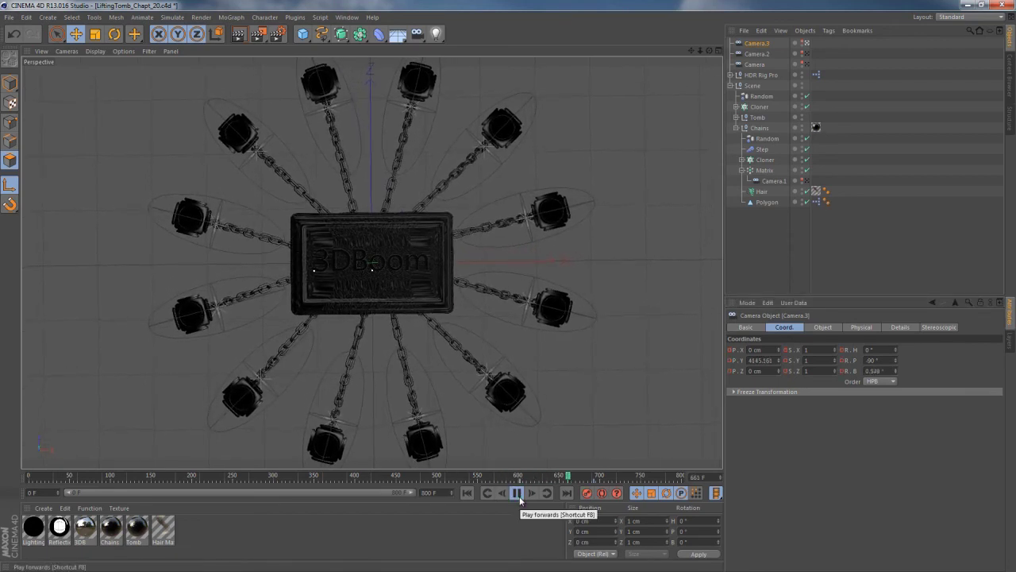
left_click(516, 493)
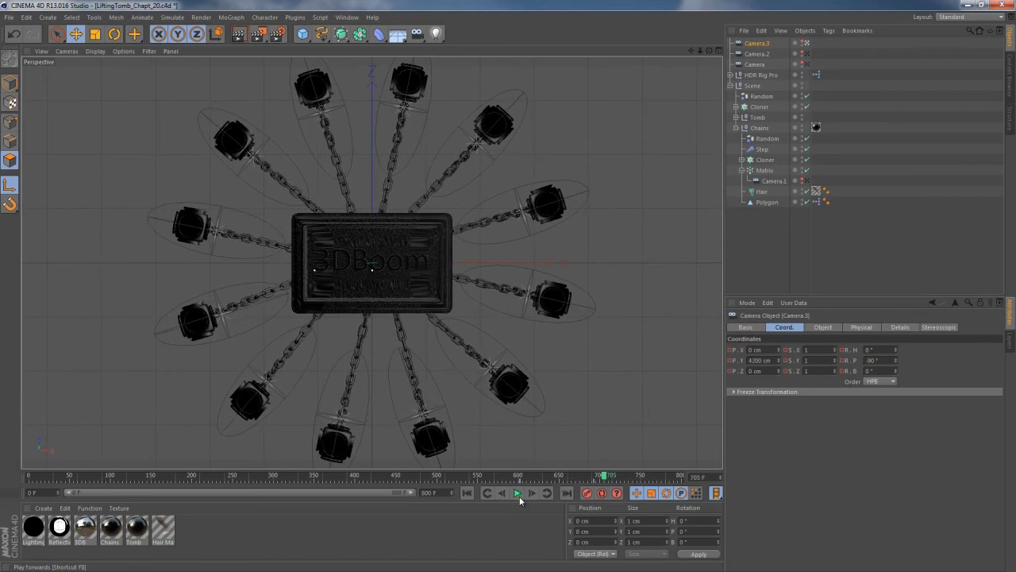
left_click(582, 476)
mouse_move(581, 477)
left_mouse_down()
mouse_move(570, 476)
mouse_move(598, 476)
mouse_move(554, 475)
mouse_move(588, 476)
left_mouse_up()
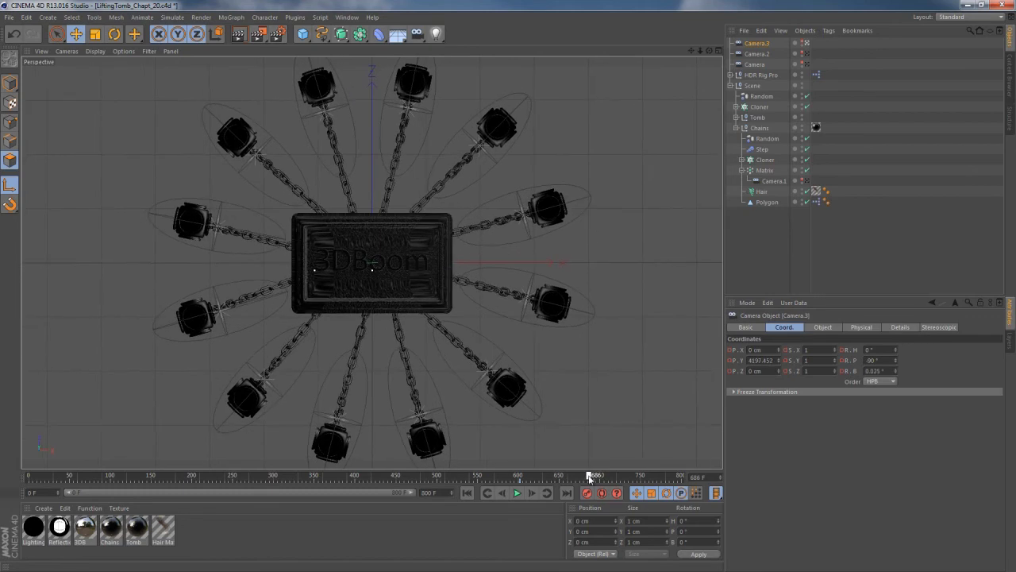
Leave Camera.3's view, calculate the Hair object's dynamics cache, and open Render Settings
left_click(765, 170)
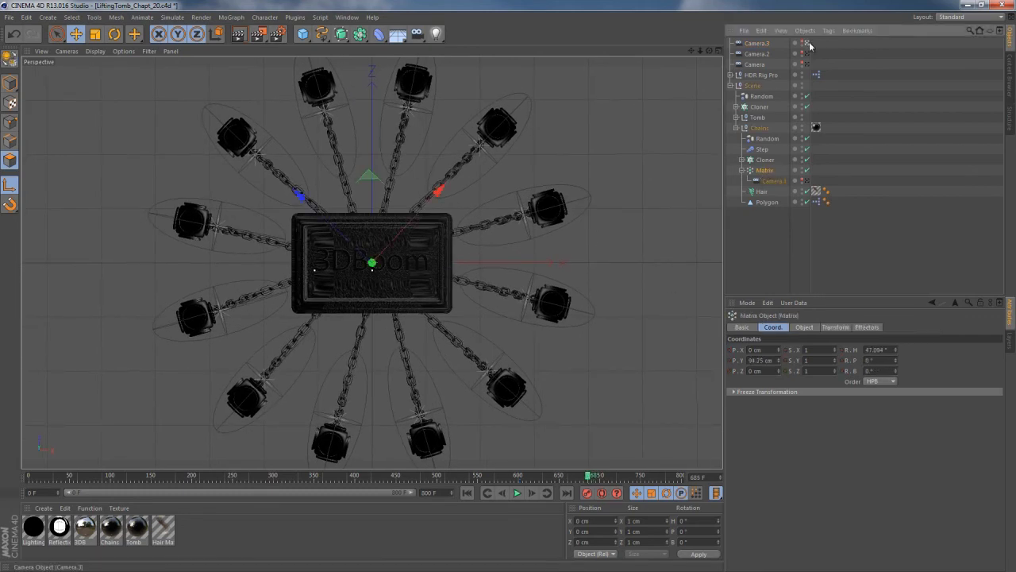
left_click(807, 43)
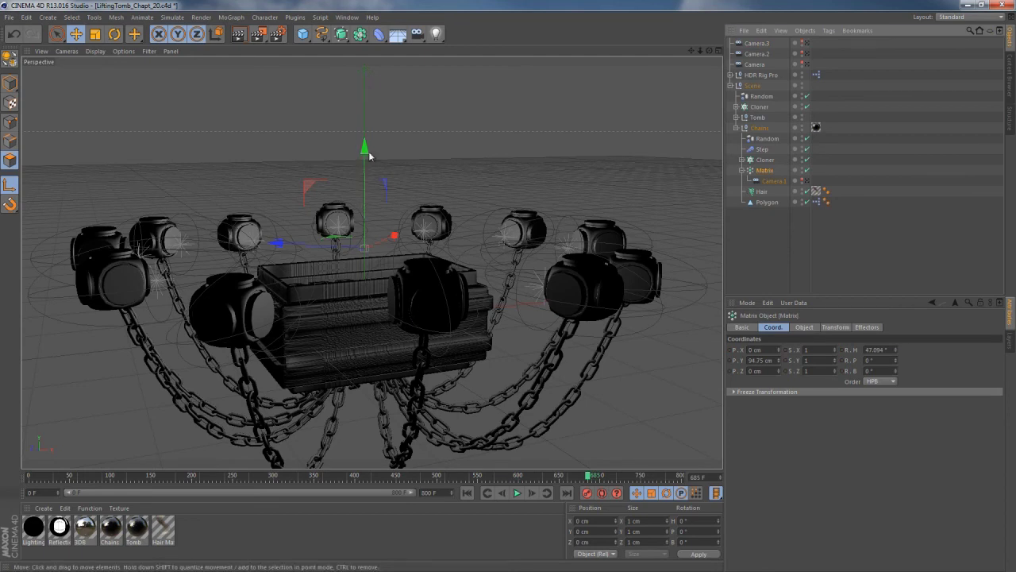
left_click(763, 192)
left_click(742, 336)
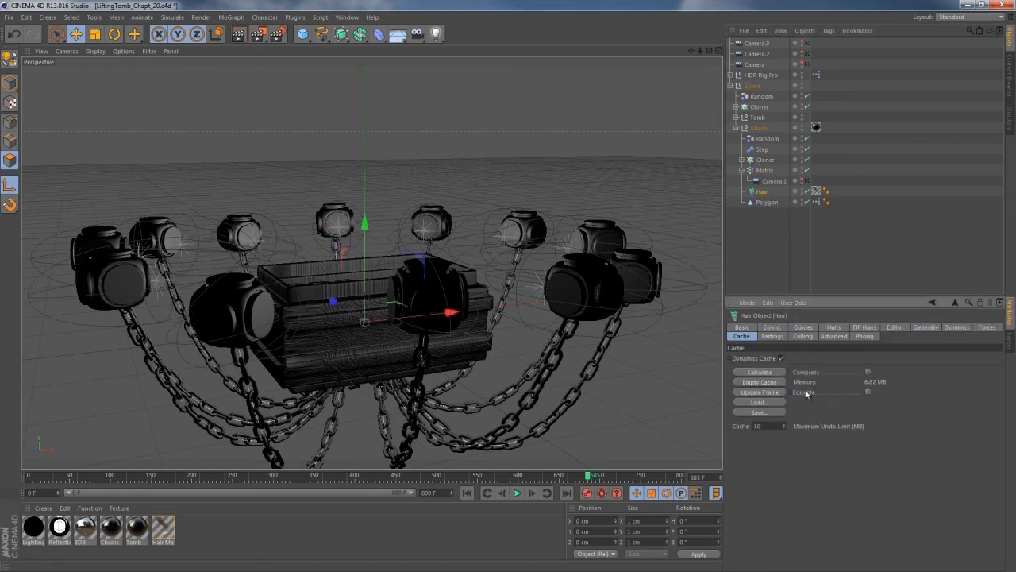
left_click(751, 372)
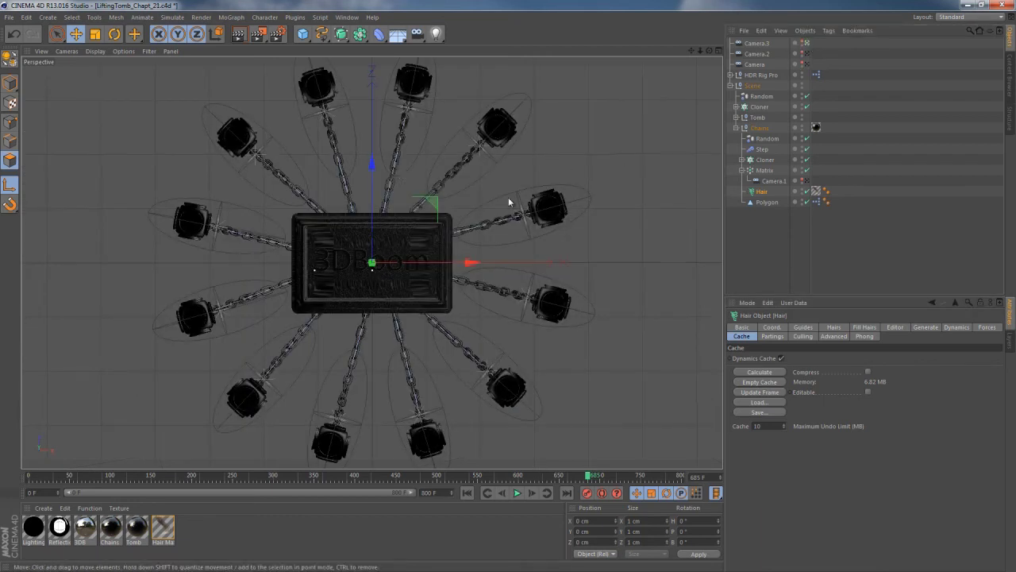
key("ctrl+b")
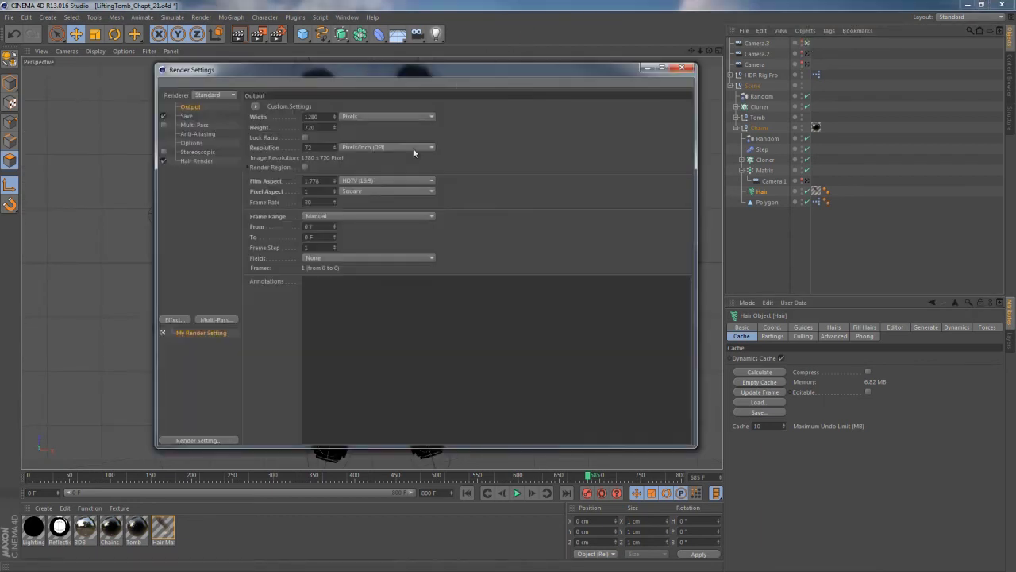
Set anti-aliasing to Best with a Gauss (Animation) filter and delete the Hair Render effect
left_click(190, 135)
left_click(352, 106)
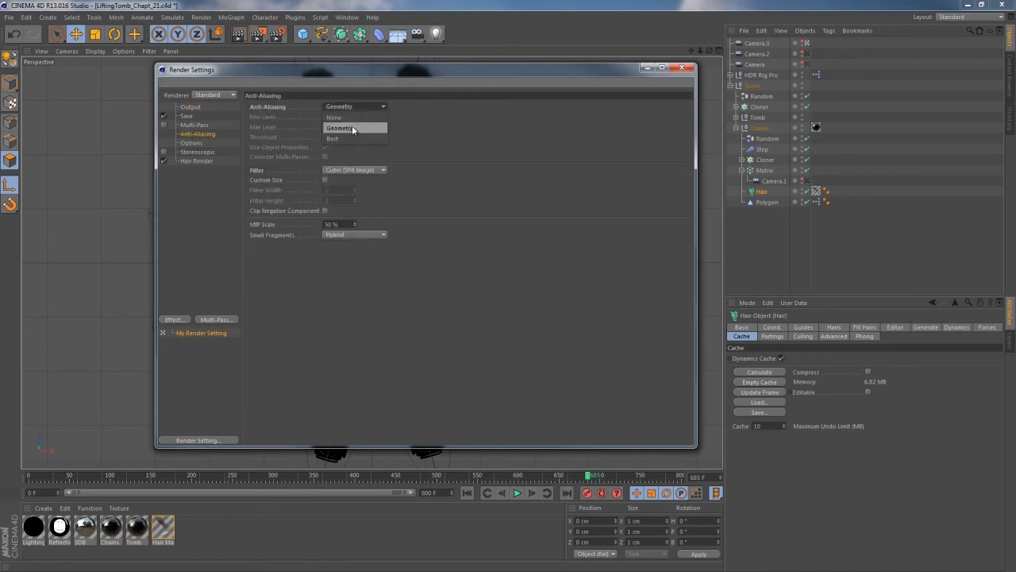
left_click(340, 138)
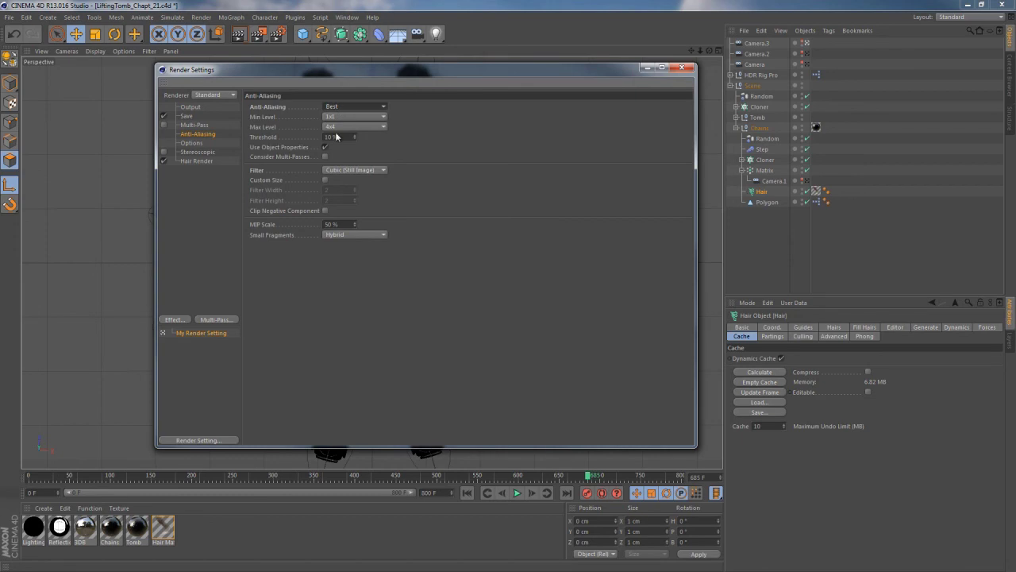
left_click(348, 171)
left_click(350, 193)
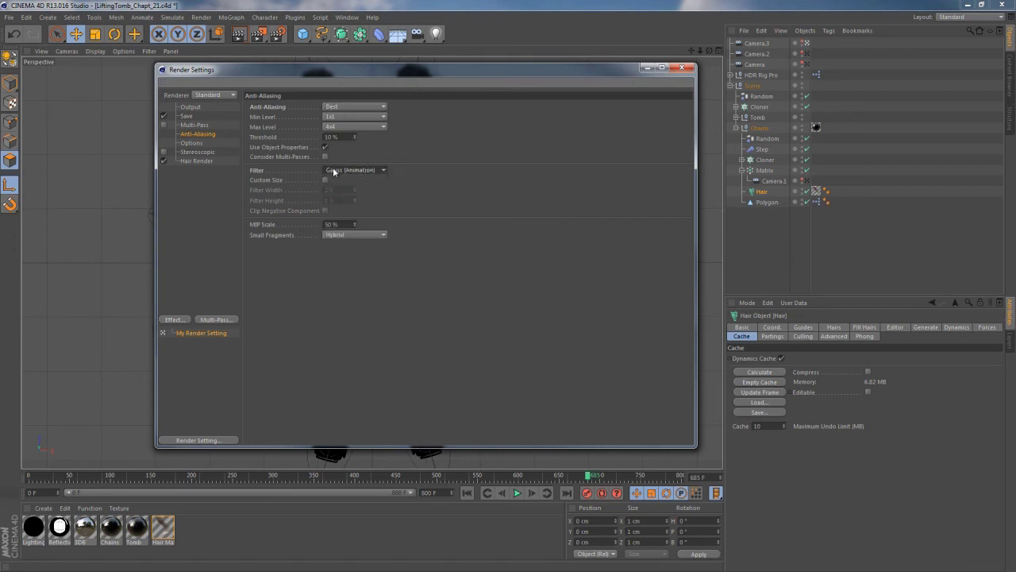
left_click(190, 160)
key("Delete")
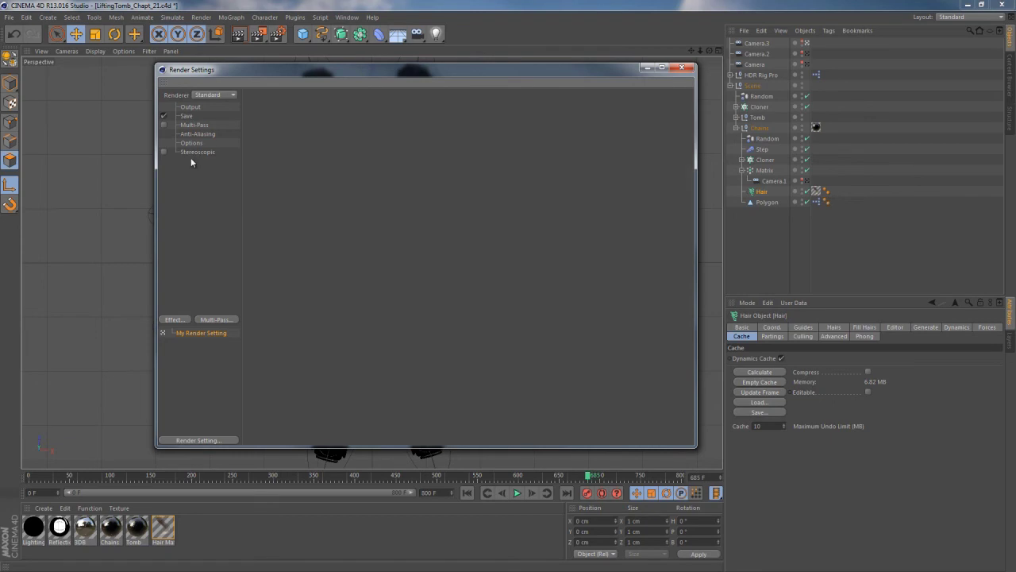
Set a Manual output frame range from 602 to 692
left_click(186, 118)
left_click(190, 107)
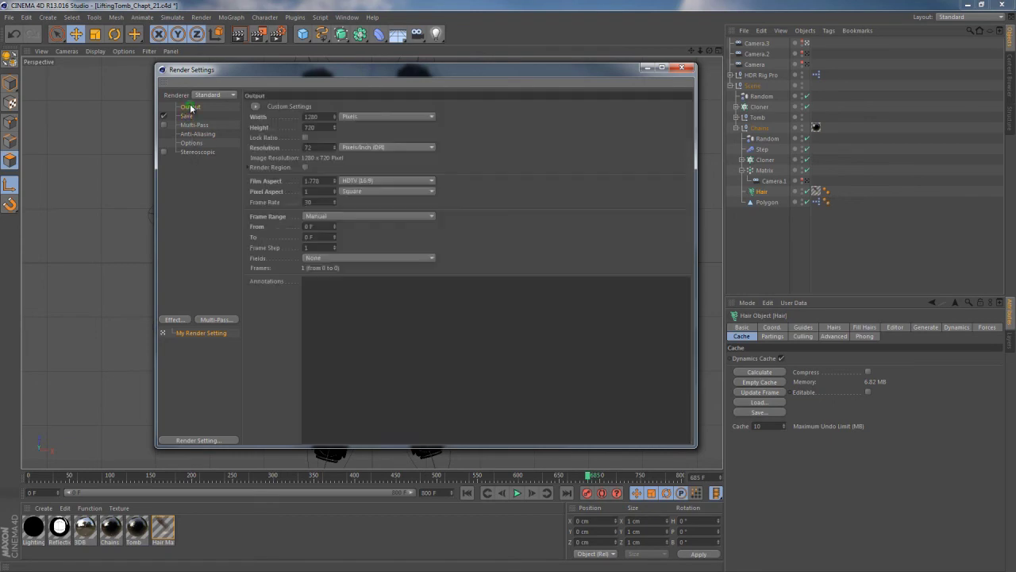
left_click(321, 214)
left_click(311, 227)
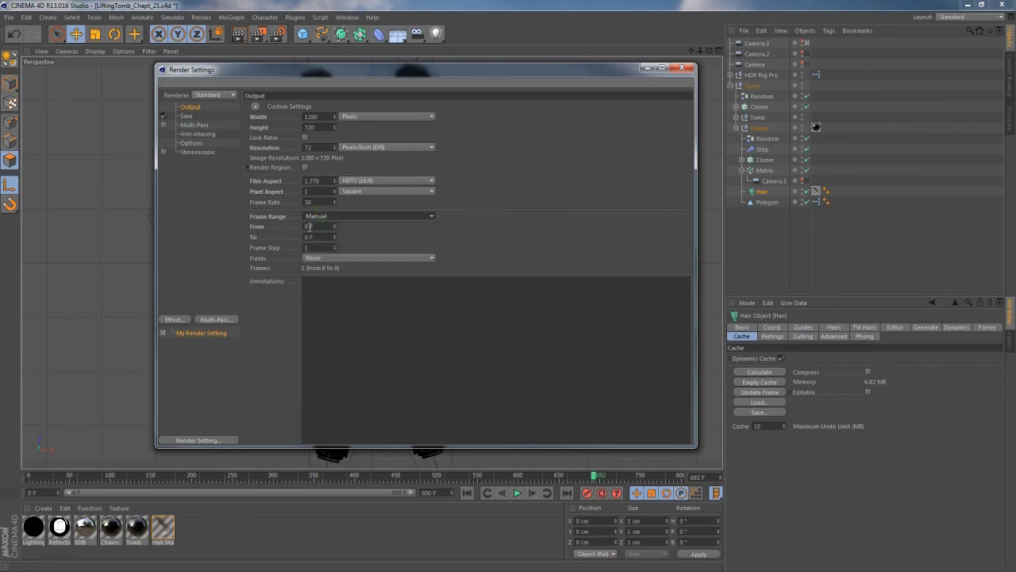
double_click(309, 227)
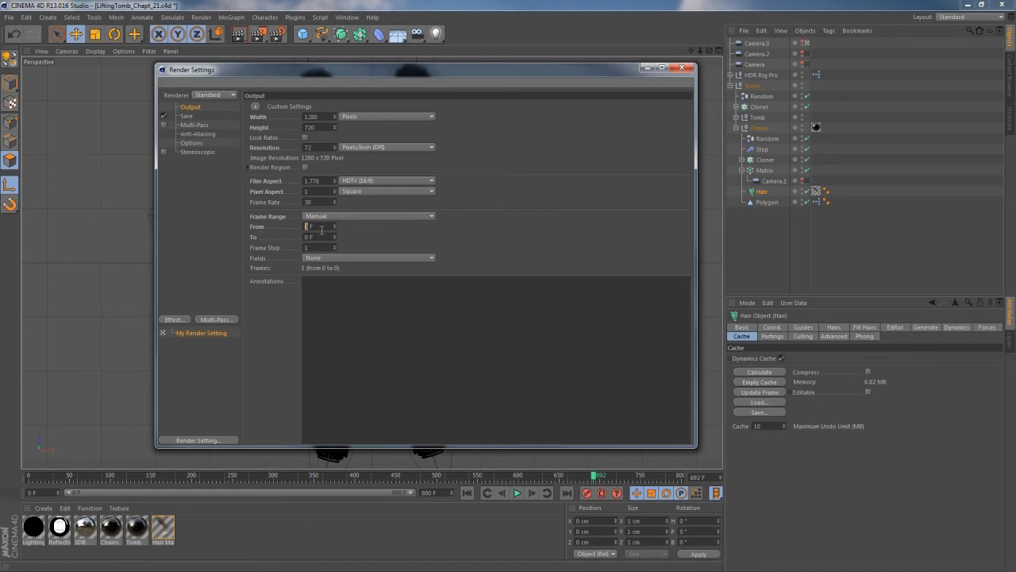
left_click(308, 237)
type("692")
key("Return")
Enable Multi-Pass rendering and add a Material Reflection pass
left_click(191, 125)
left_click(164, 126)
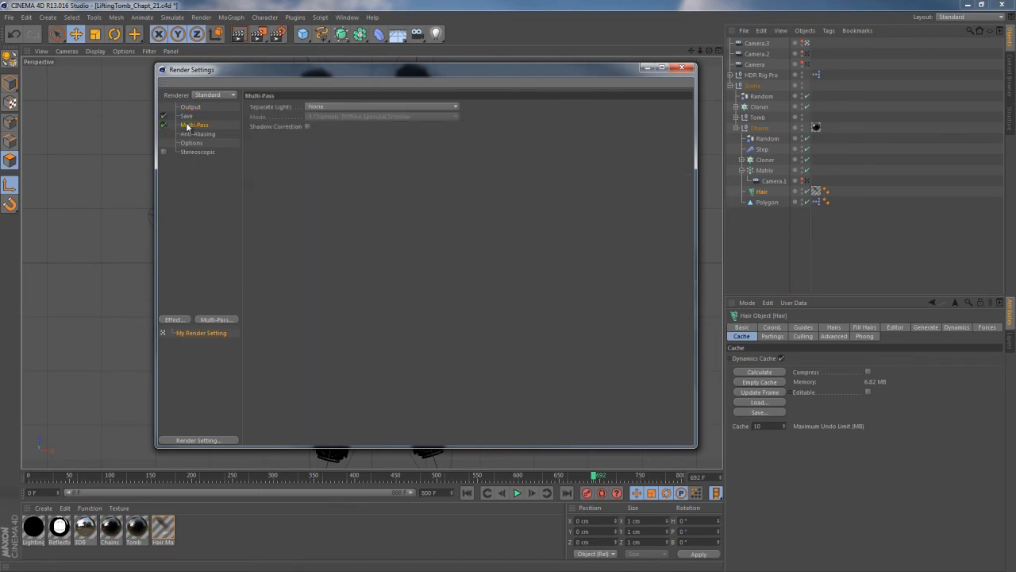
left_click(231, 319)
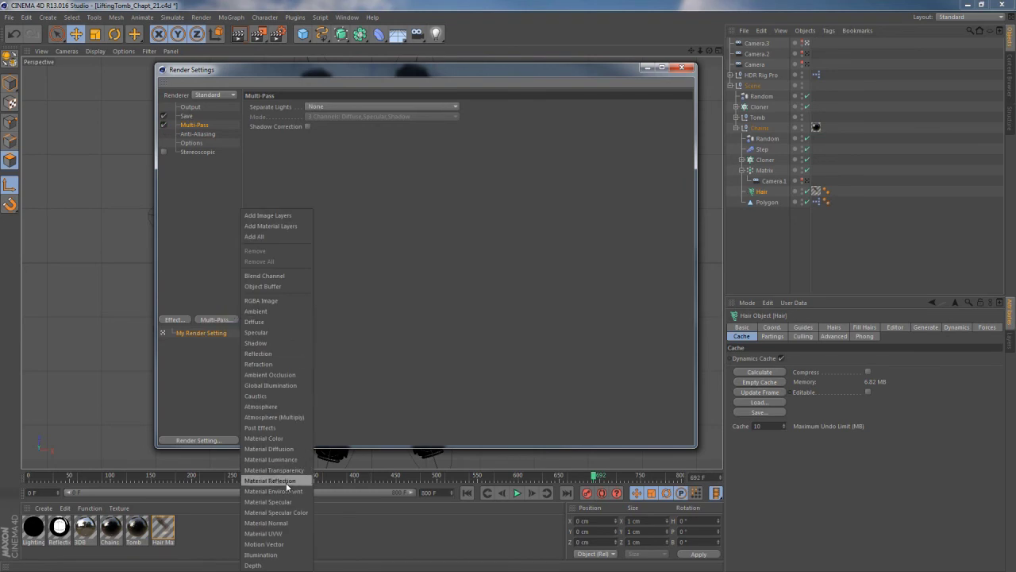
left_click(269, 481)
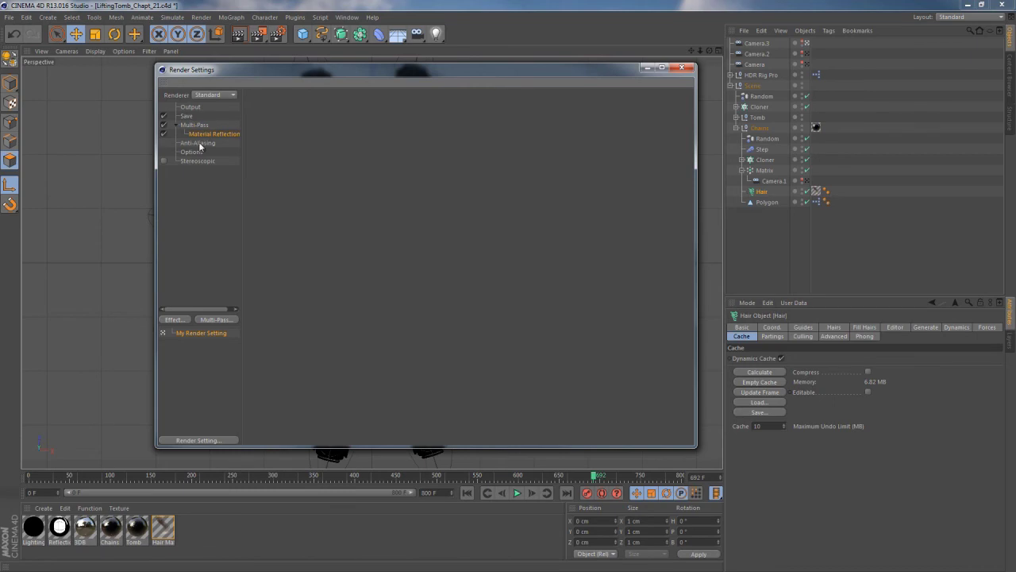
Save the render as LT_Tutorial and paste the same path into the Multi-Pass file field
left_click(187, 116)
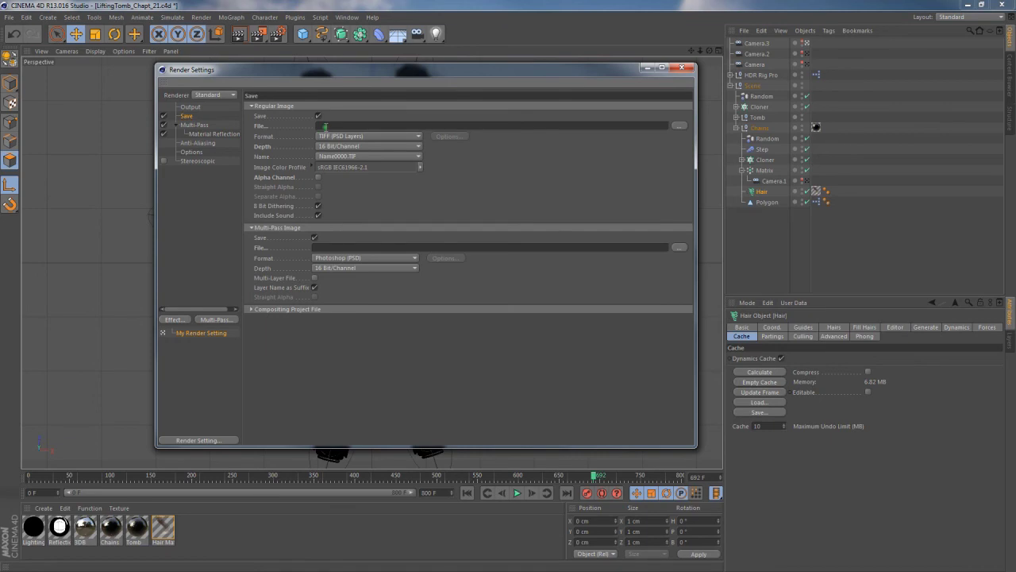
left_click(679, 126)
type("LT_Tutorial")
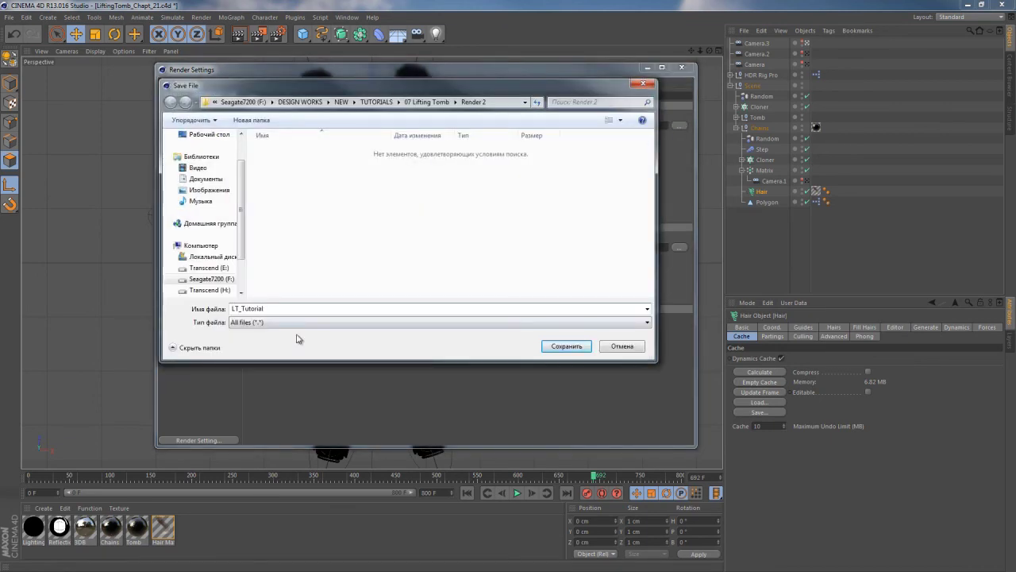
left_click(566, 346)
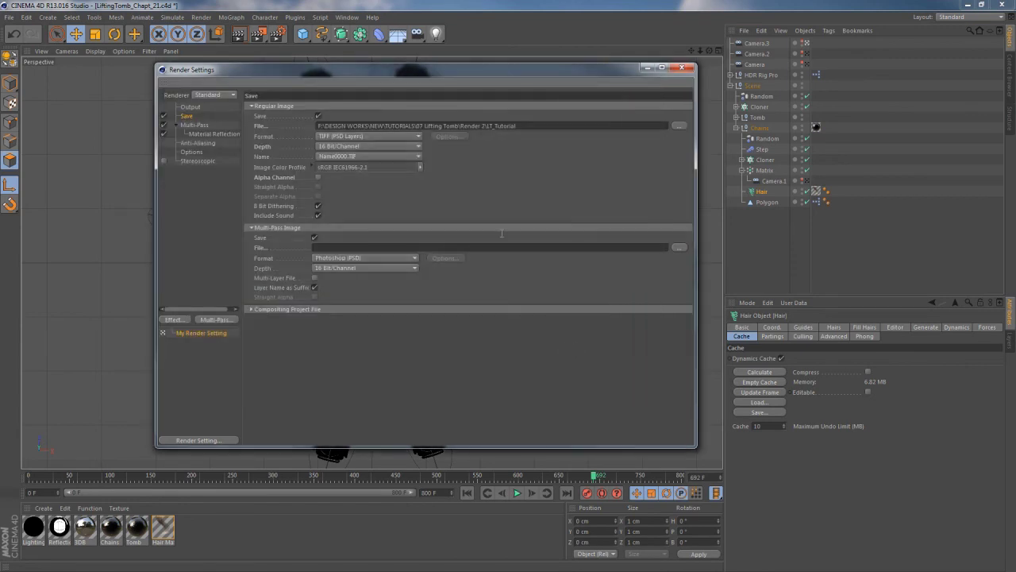
left_click_drag(527, 125, 309, 132)
key("ctrl+c")
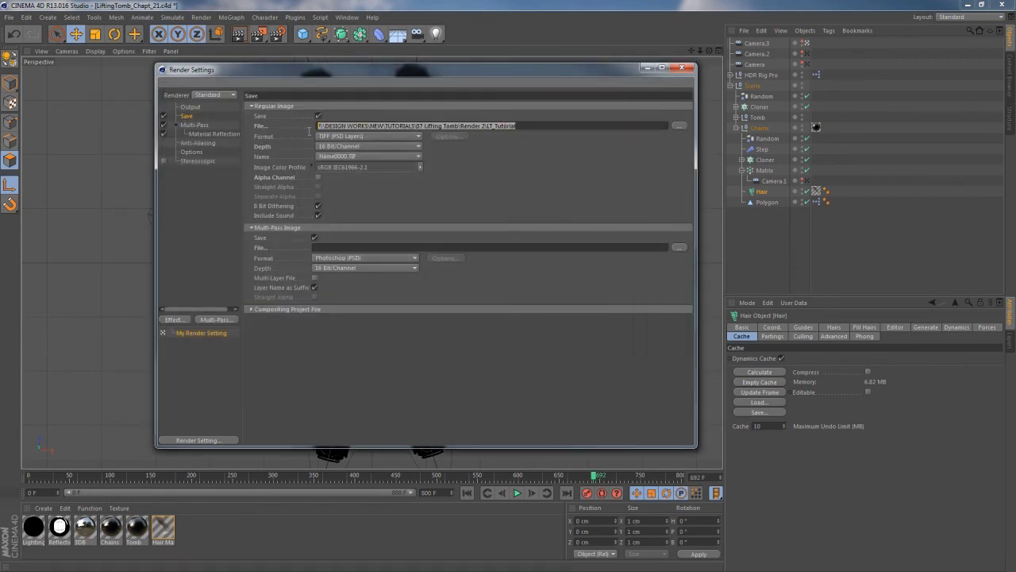
left_click(414, 258)
left_click(408, 257)
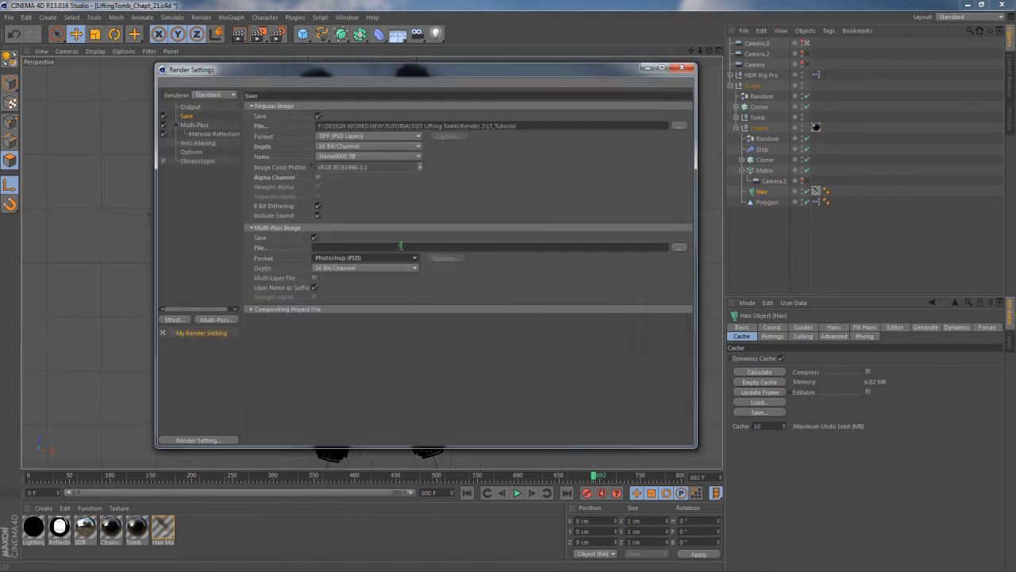
left_click(396, 246)
key("ctrl+v")
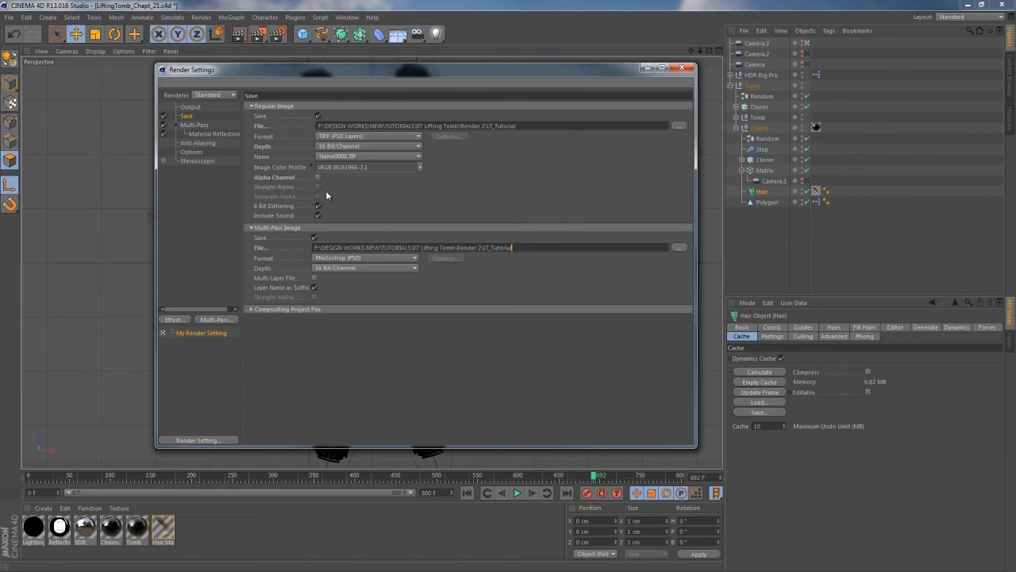
Keep 16-bit depth and enable the alpha channel as Straight Alpha
left_click(337, 146)
left_click(349, 168)
left_click(318, 177)
left_click(318, 187)
Enable an After Effects compositing project file with relative paths, timeline markers and 3D data
left_click(278, 310)
left_click(326, 318)
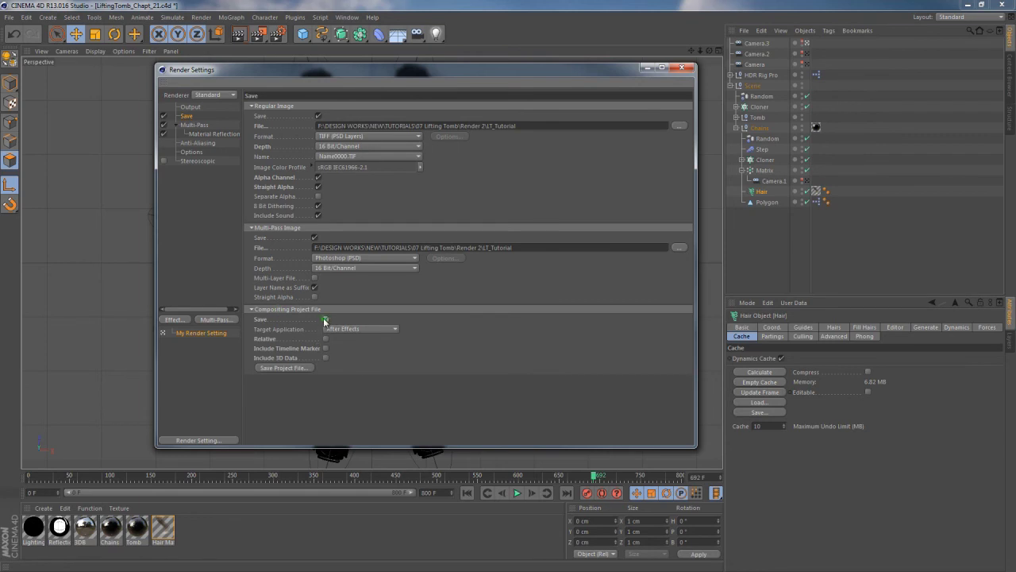
left_click(326, 339)
left_click(327, 348)
left_click(326, 358)
left_click_drag(339, 125, 573, 125)
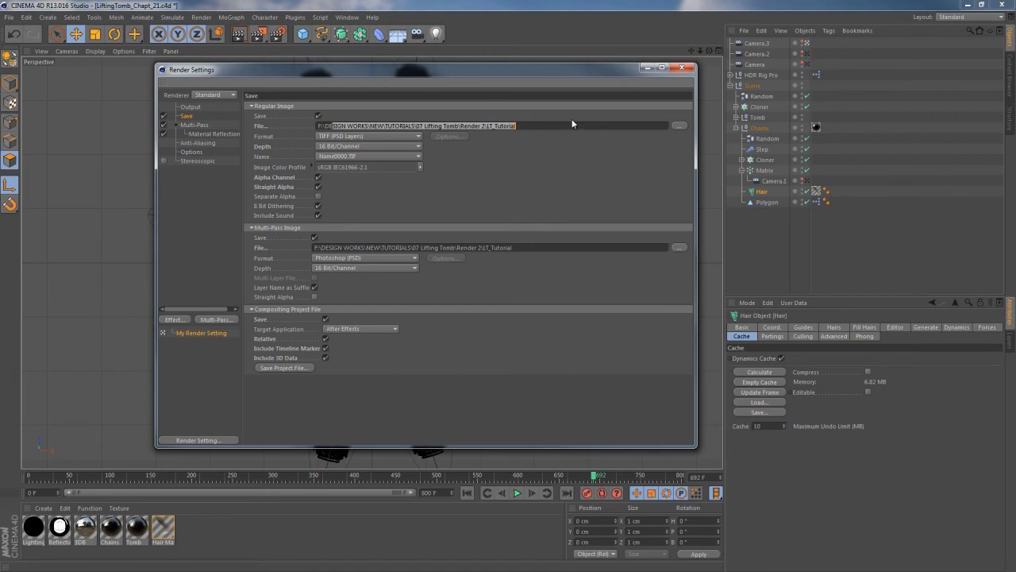
left_click(533, 163)
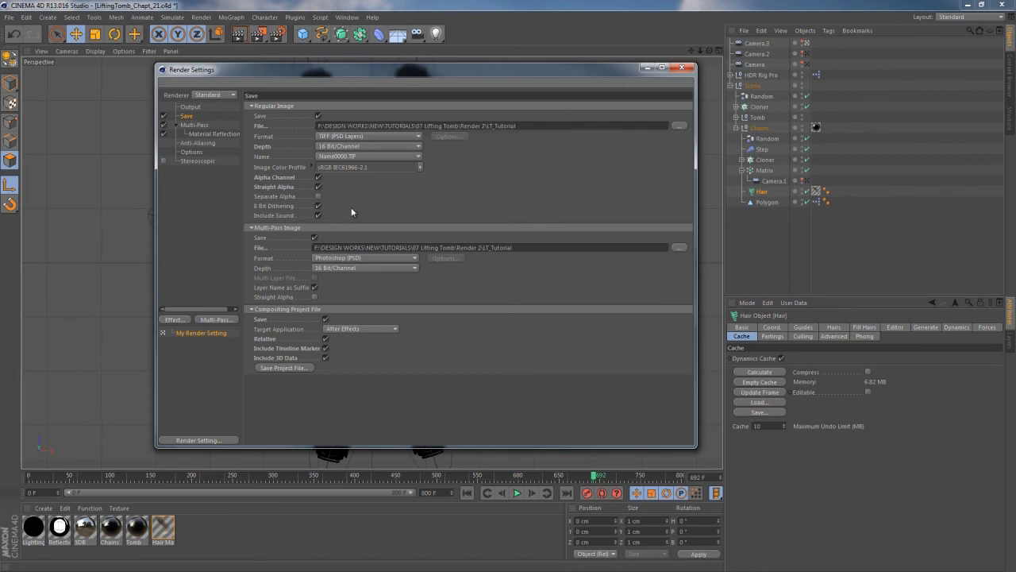
Review the Anti-Aliasing, Material Reflection, Save and Output pages, then render frames 602–692 to the Picture Viewer
left_click(196, 144)
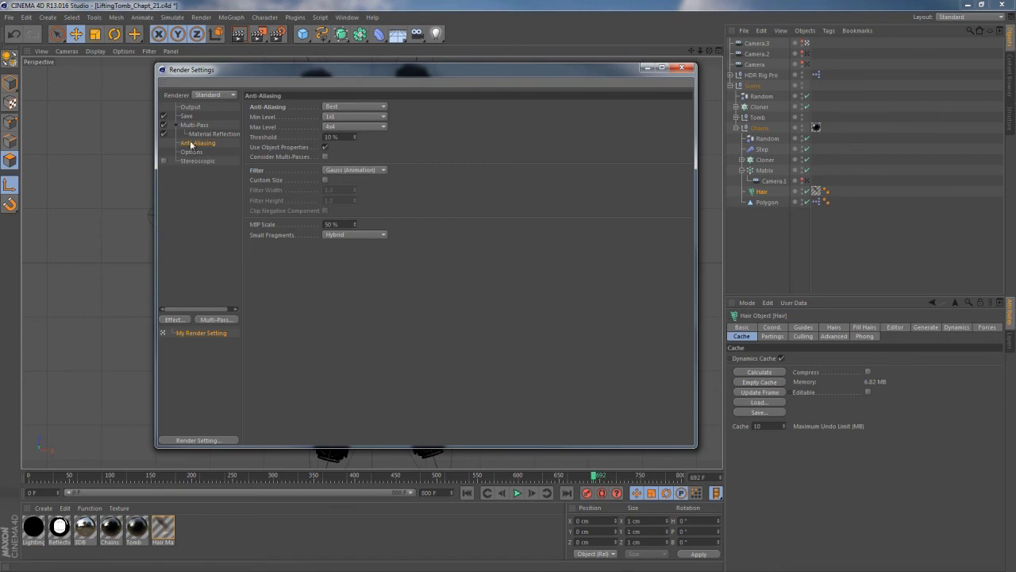
left_click(201, 134)
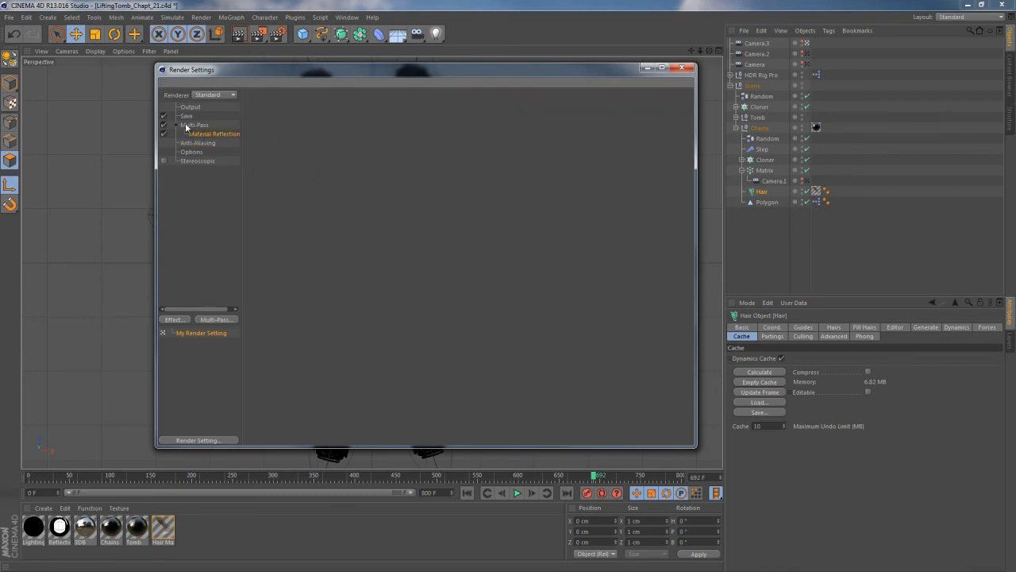
left_click(191, 116)
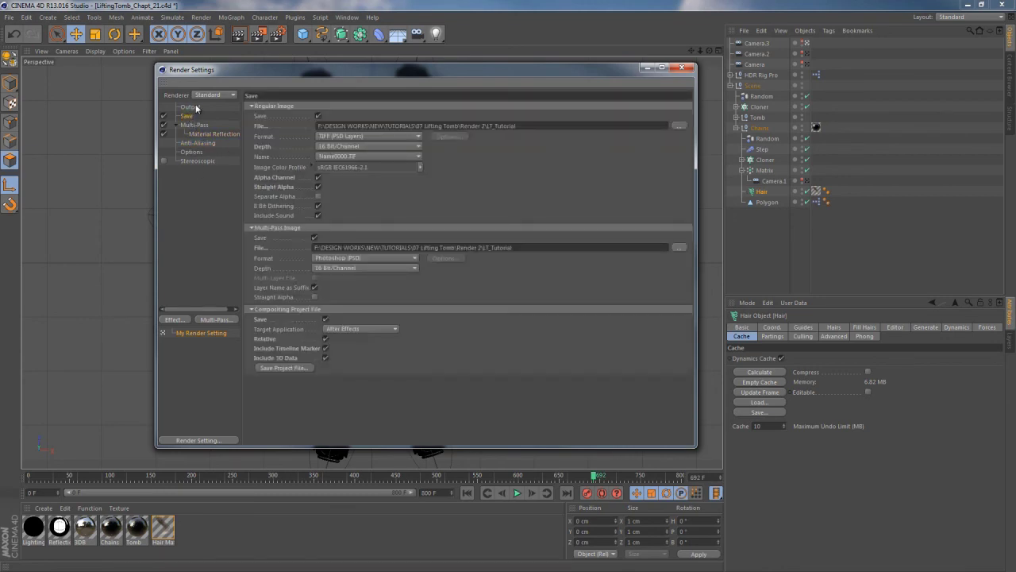
left_click(196, 107)
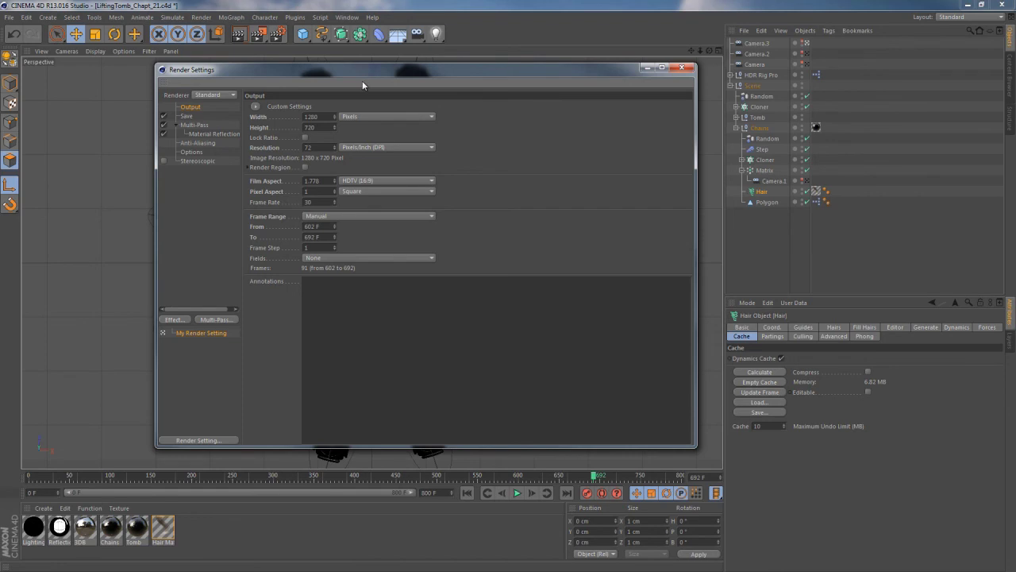
key("shift+r")
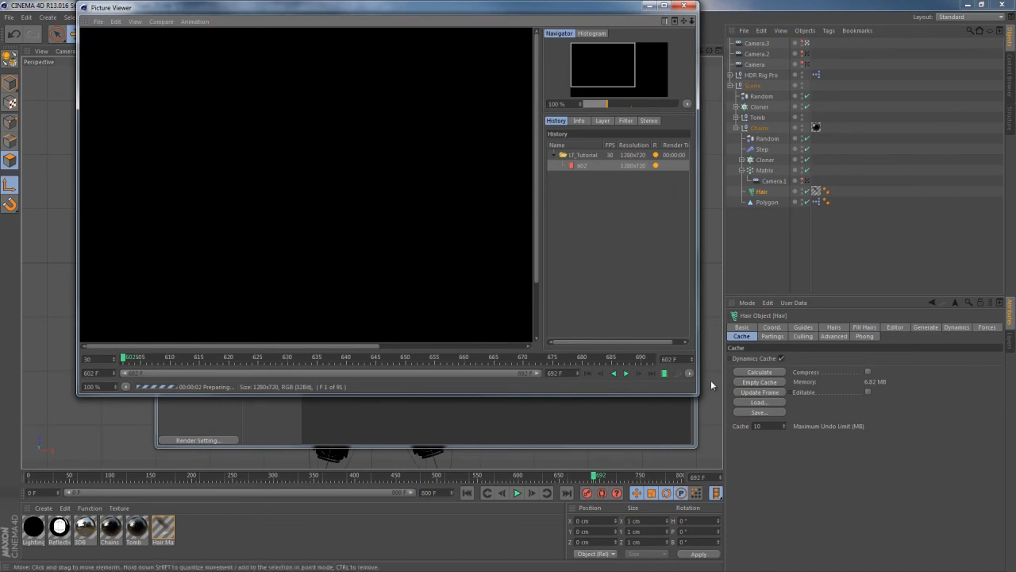
left_click_drag(697, 397, 919, 521)
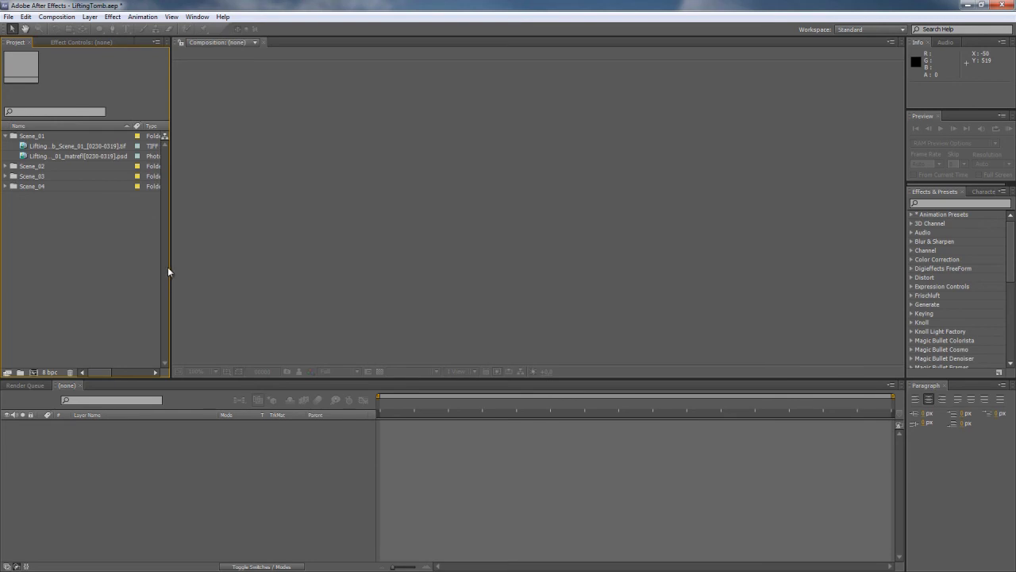
Switch the project to 16 bpc, build a comp from the Scene_01 footage, and view at 50%
left_click(48, 372, "alt")
left_click_drag(49, 149, 183, 444)
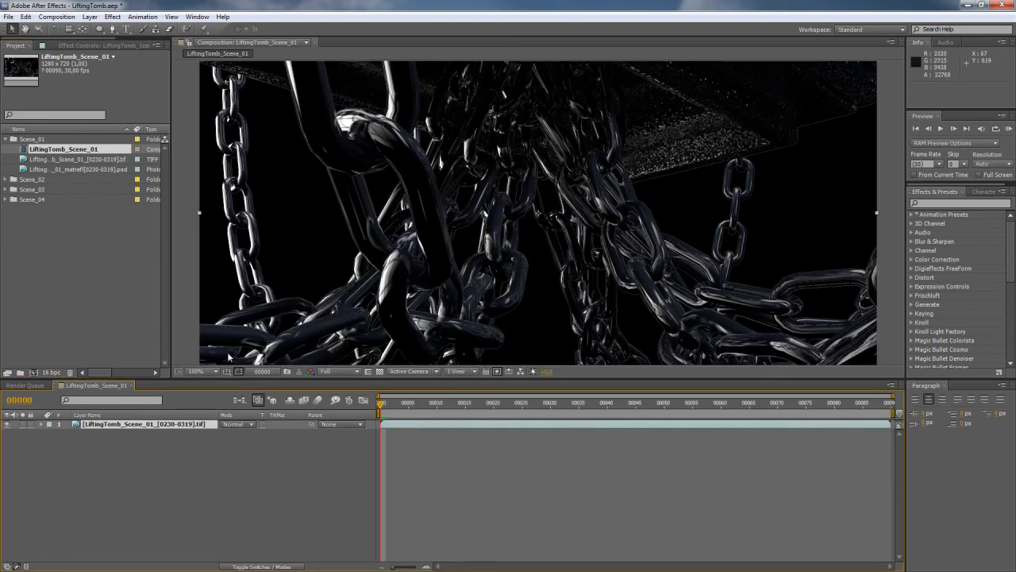
left_click(192, 372)
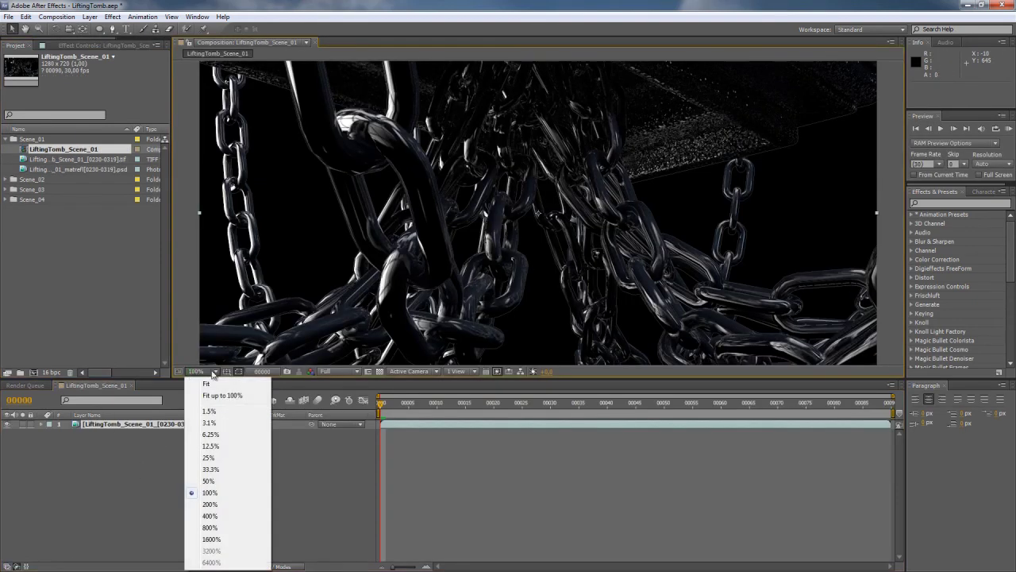
left_click(208, 481)
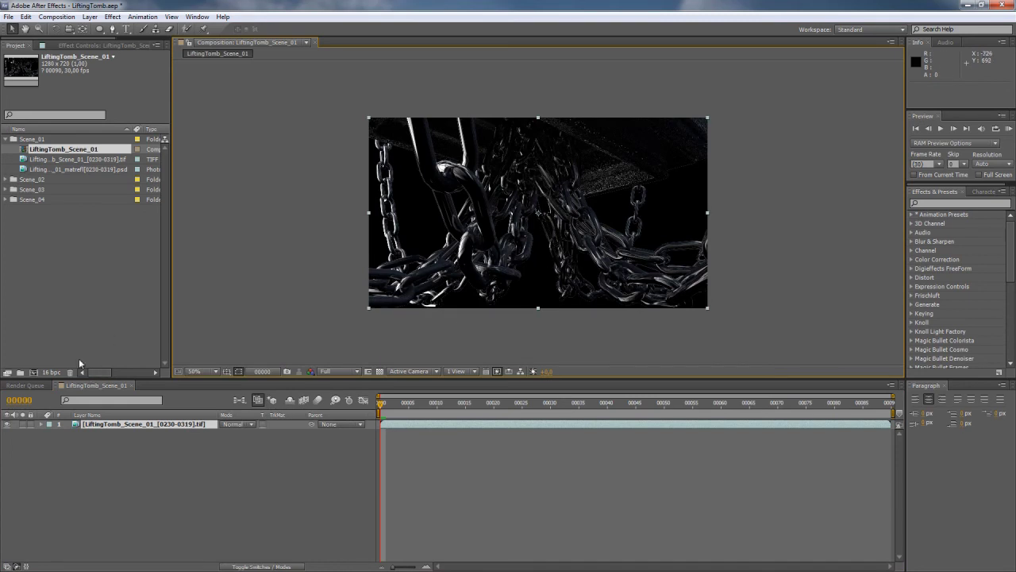
Add a black solid layer beneath the chains footage
key("ctrl+y")
left_click(466, 388)
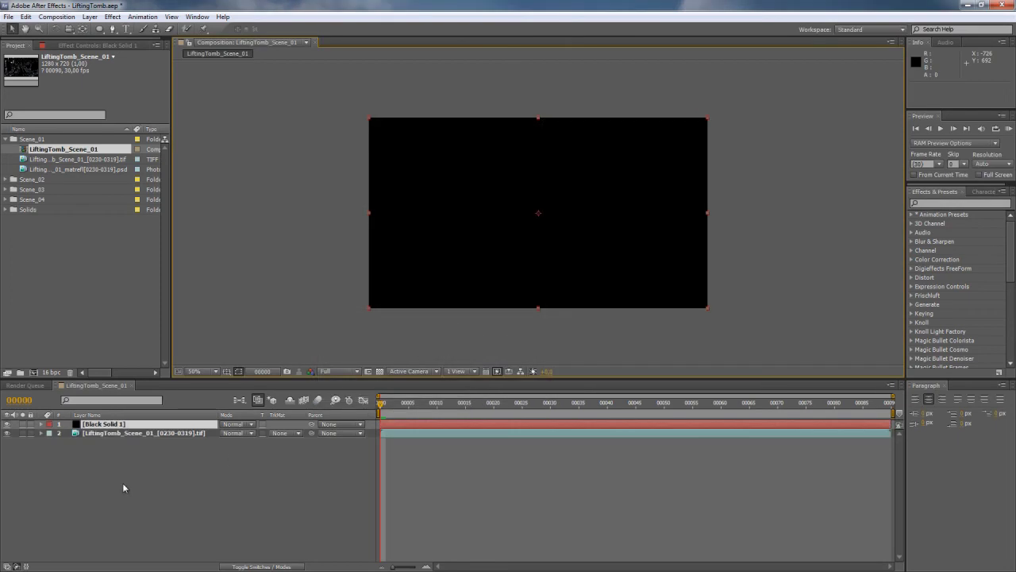
left_click_drag(127, 424, 131, 444)
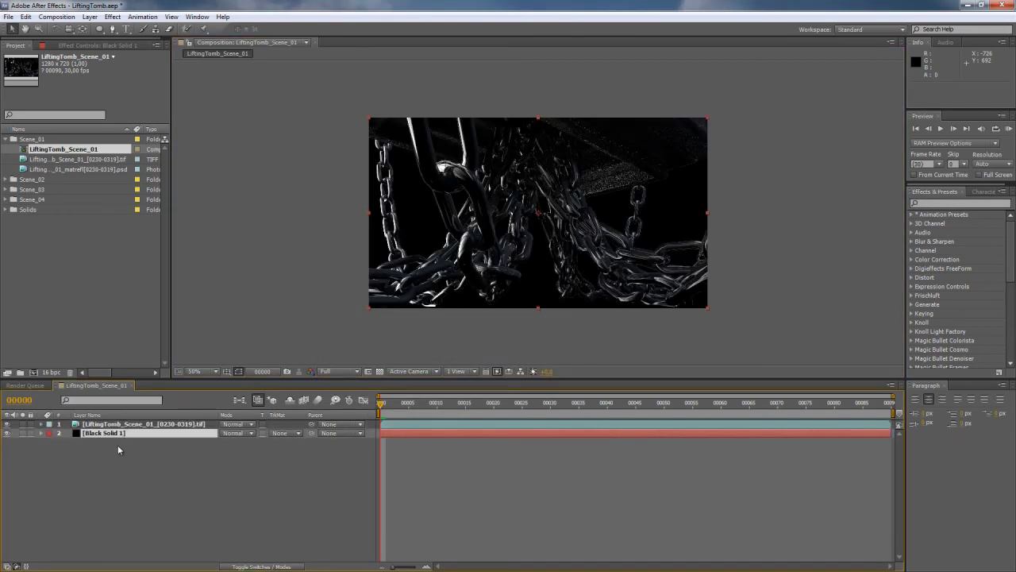
Apply a Ramp effect to the black solid with a grey start and near-black end colour
left_click(949, 204)
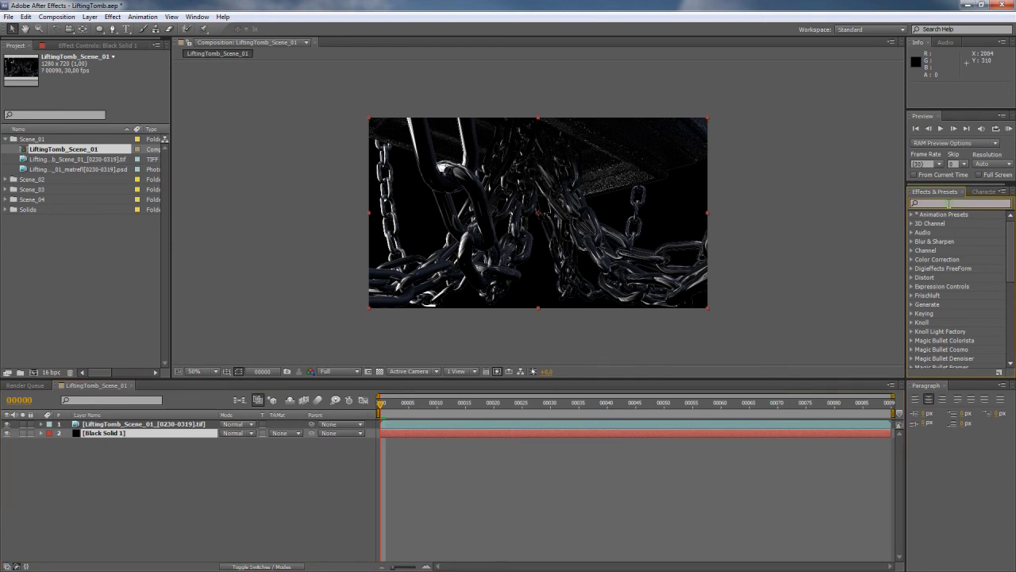
type("ramp")
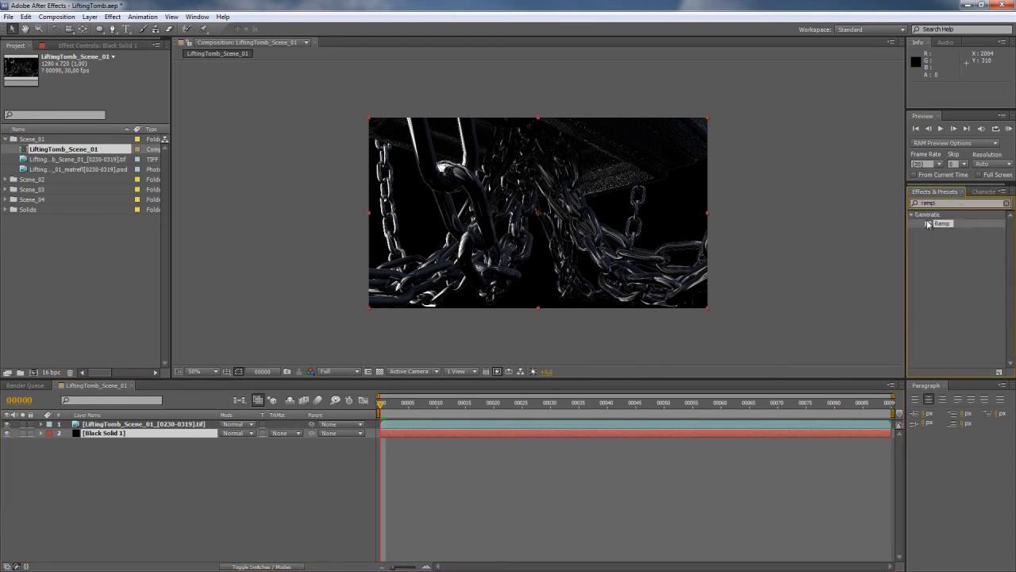
double_click(942, 223)
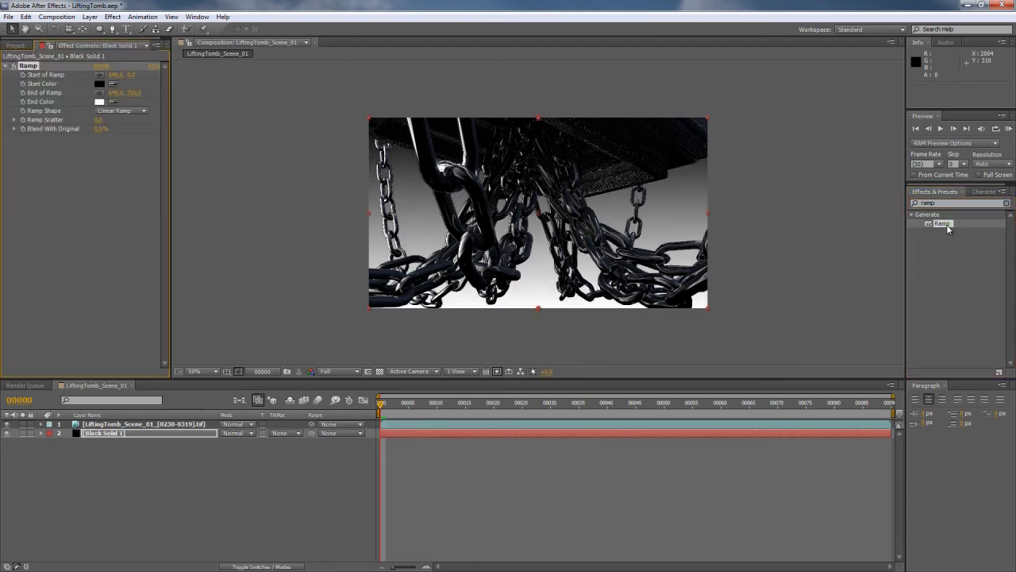
left_click(100, 102)
left_click_drag(718, 457, 688, 522)
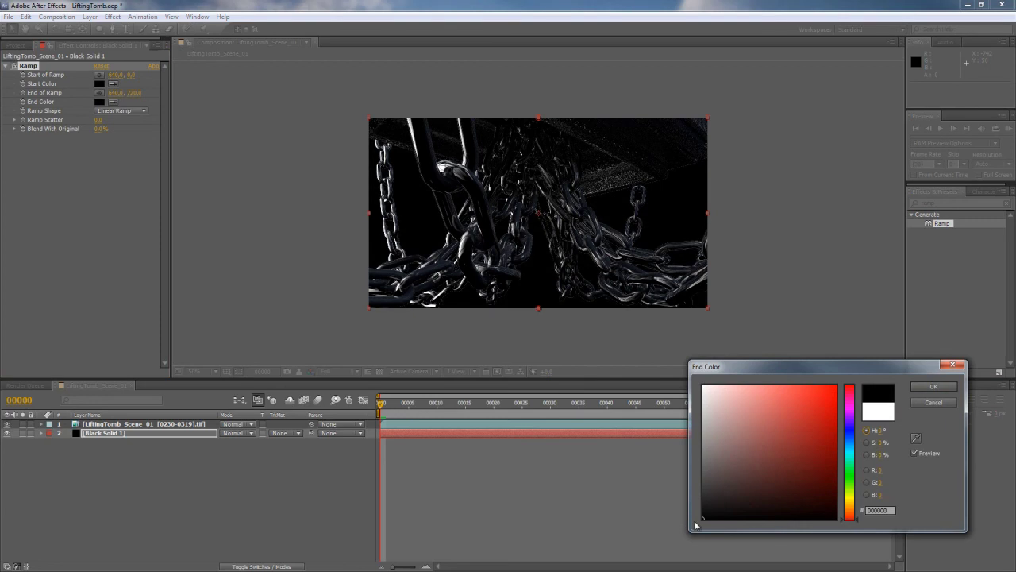
left_click(934, 386)
left_click(100, 85)
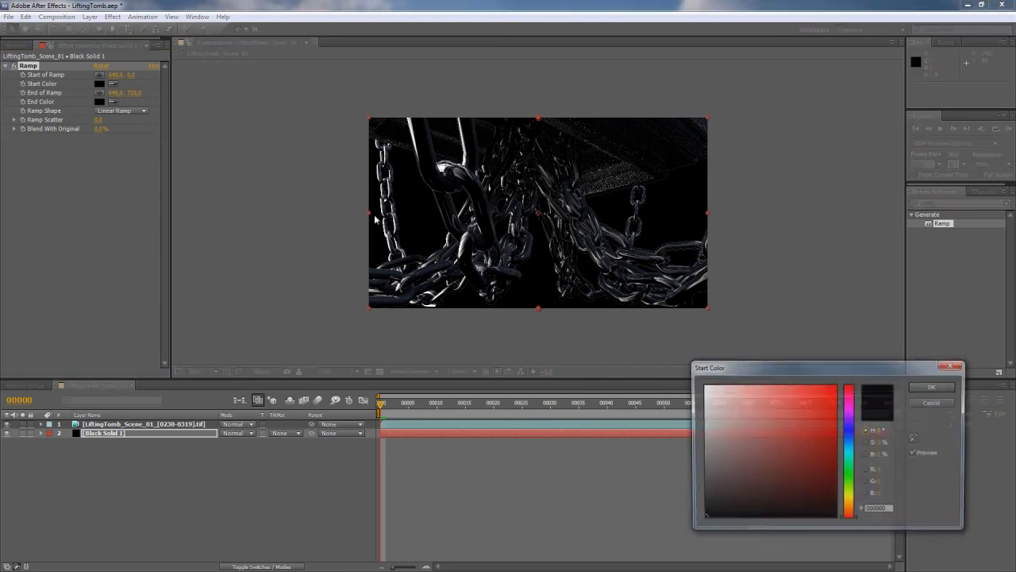
left_click_drag(706, 401, 696, 466)
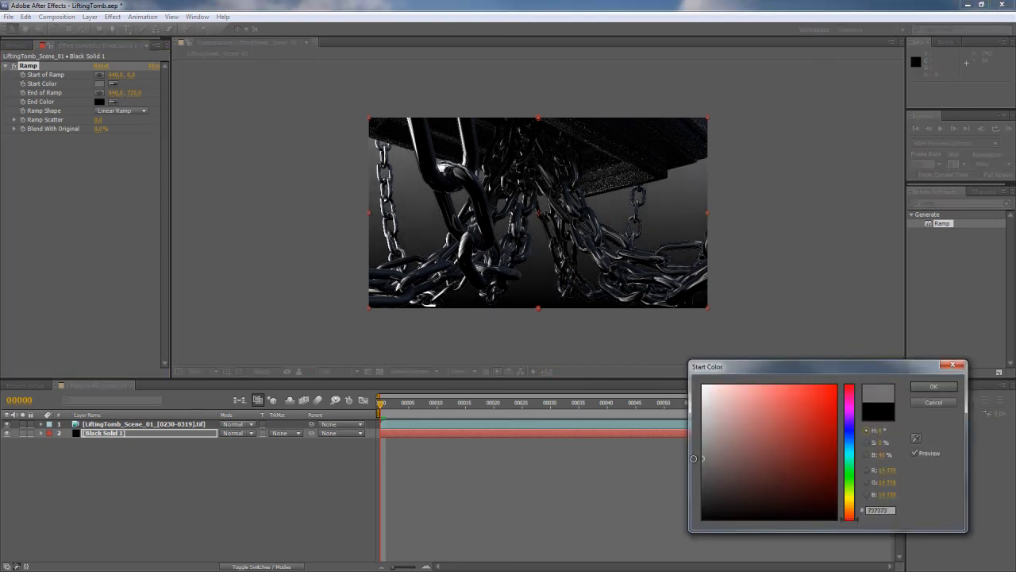
left_click(929, 386)
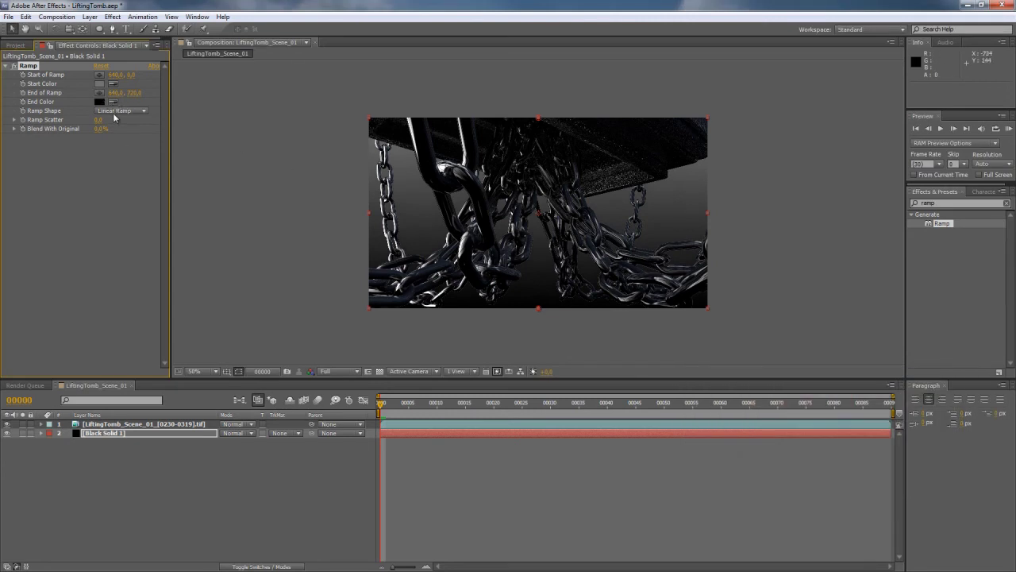
Make the ramp radial, moving its start down to the upper centre and pulling the end inward
left_click(115, 112)
left_click(123, 134)
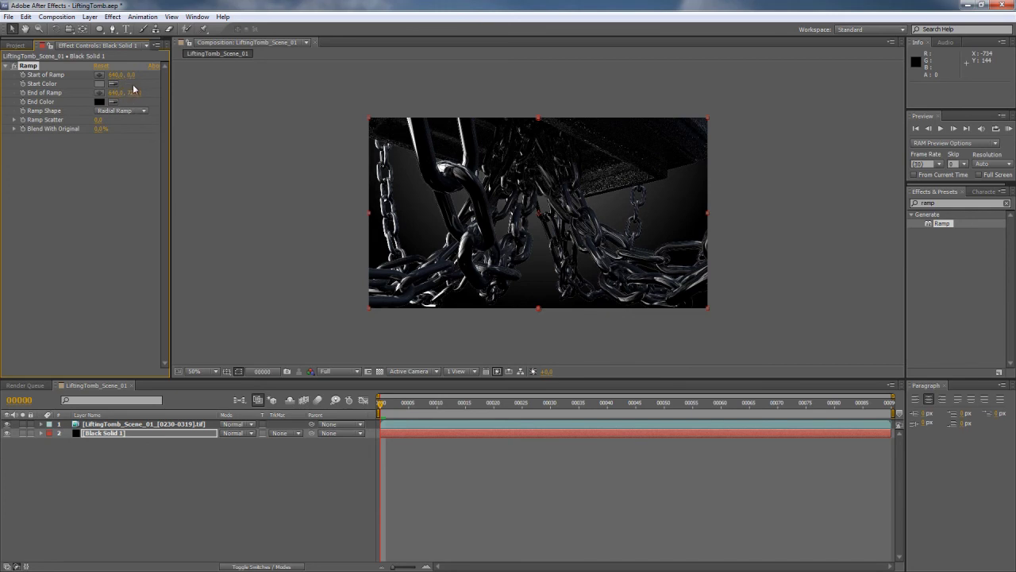
left_click_drag(121, 79, 156, 141)
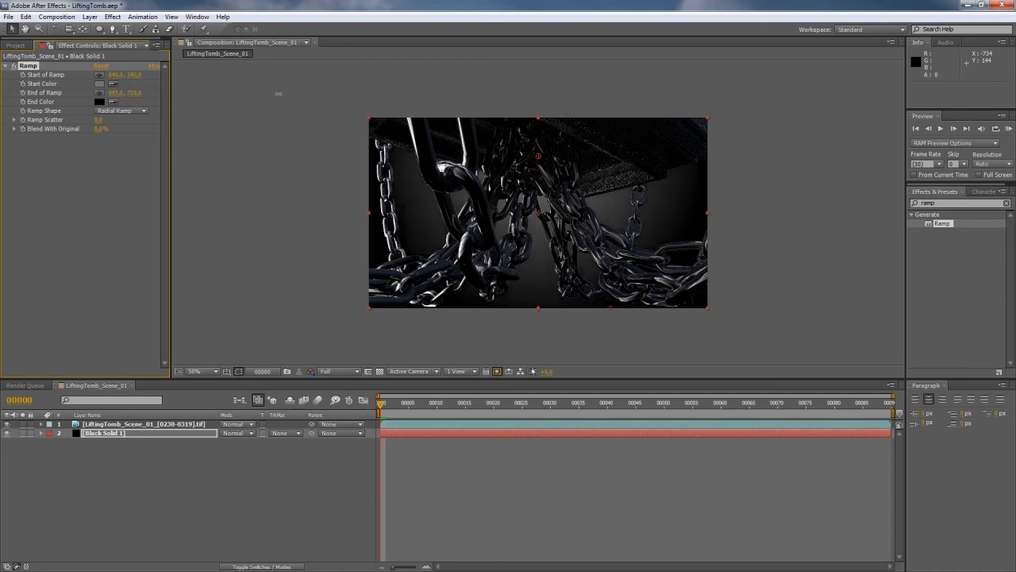
left_click_drag(264, 97, 259, 97)
View the comp at 100%, deselect the background layer, and begin a new solid
left_click(197, 370)
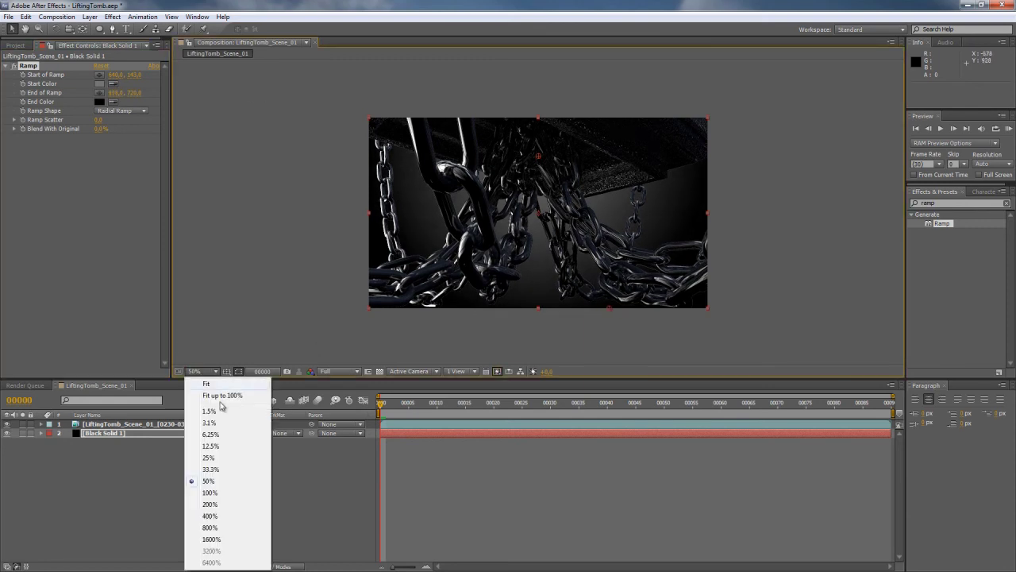
left_click(208, 493)
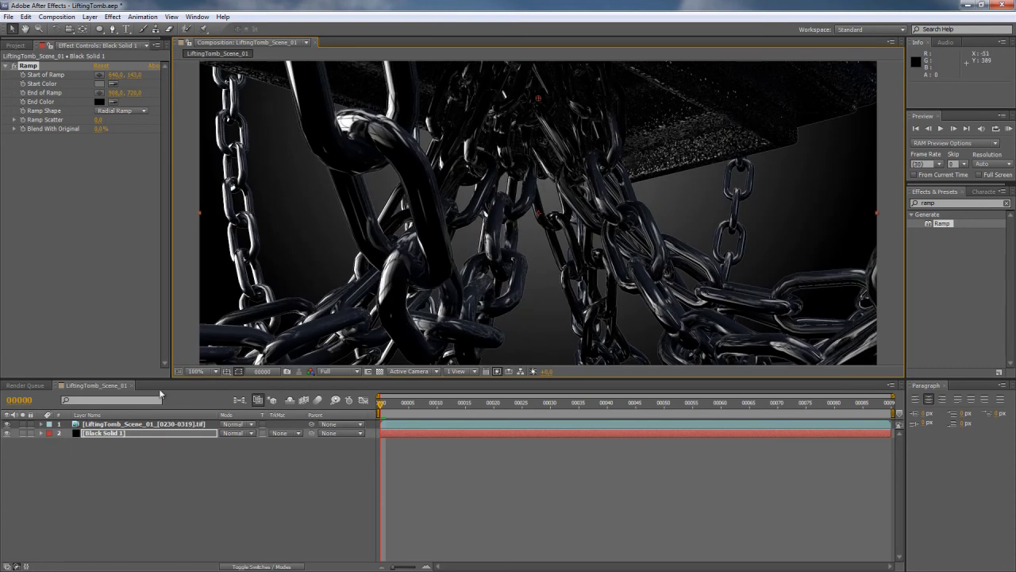
left_click(136, 485)
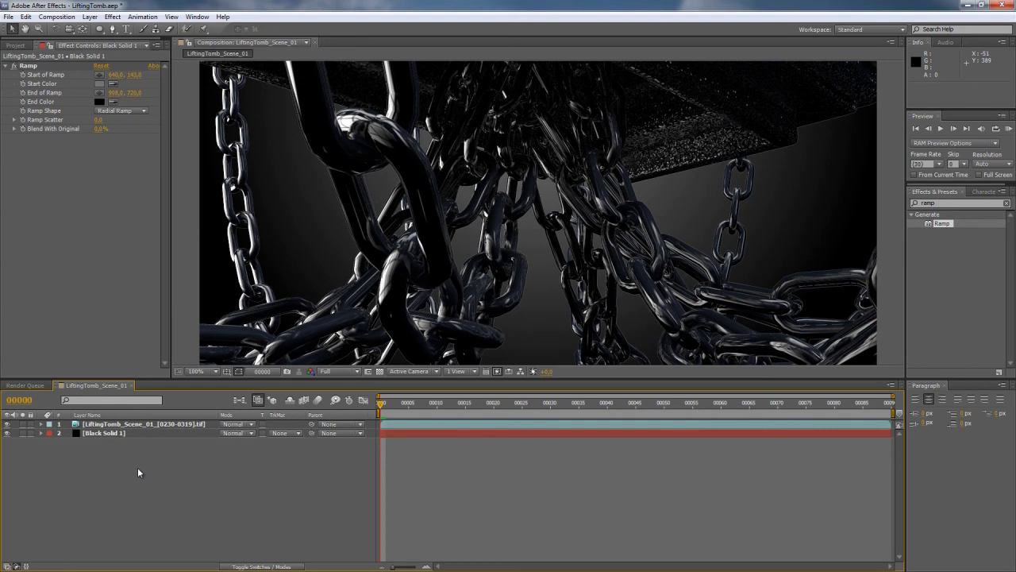
key("ctrl+shift+y")
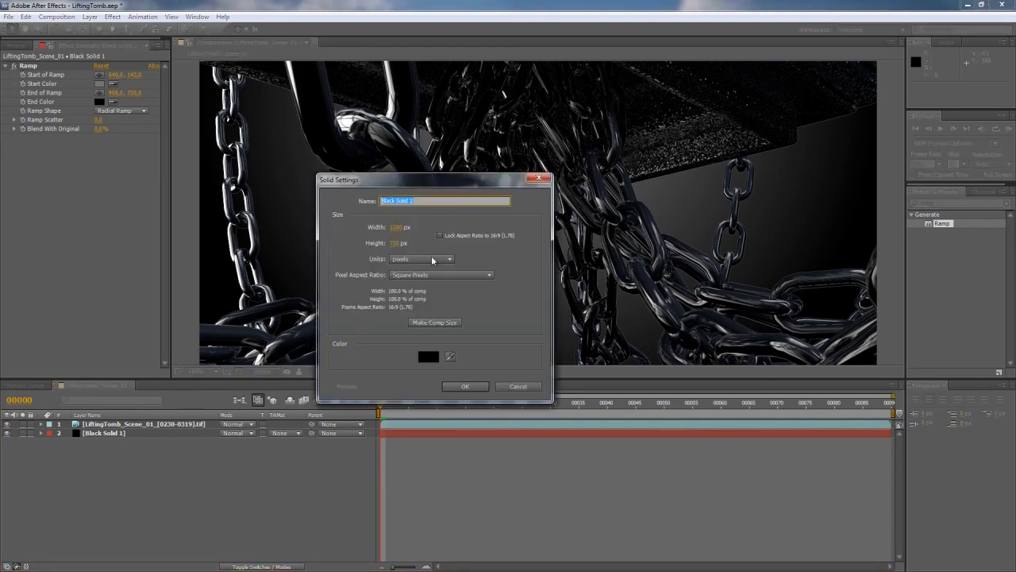
Add a black solid, view the comp at 50%, and draw an elliptical mask on it
left_click(475, 385)
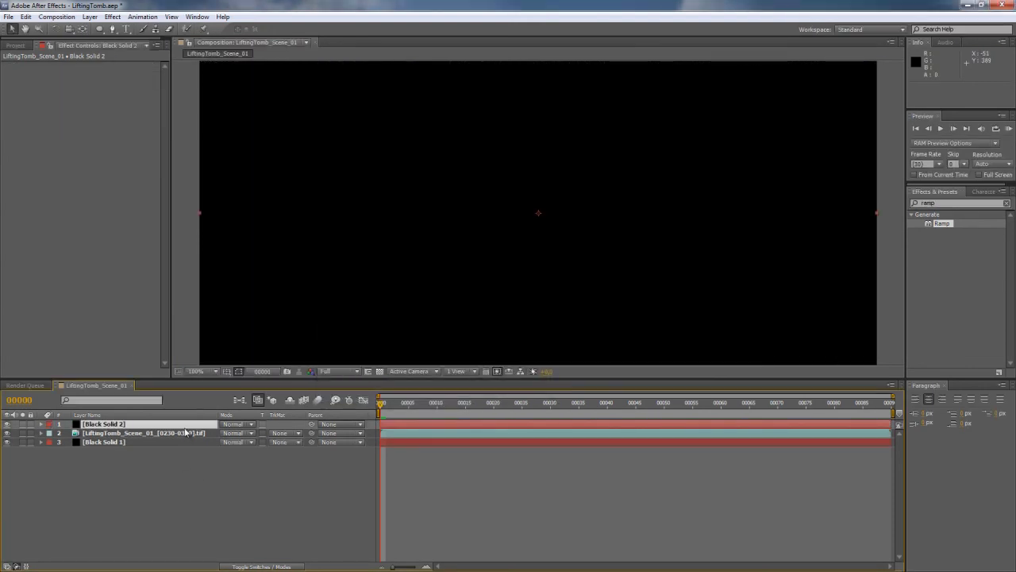
left_click(193, 373)
left_click(205, 482)
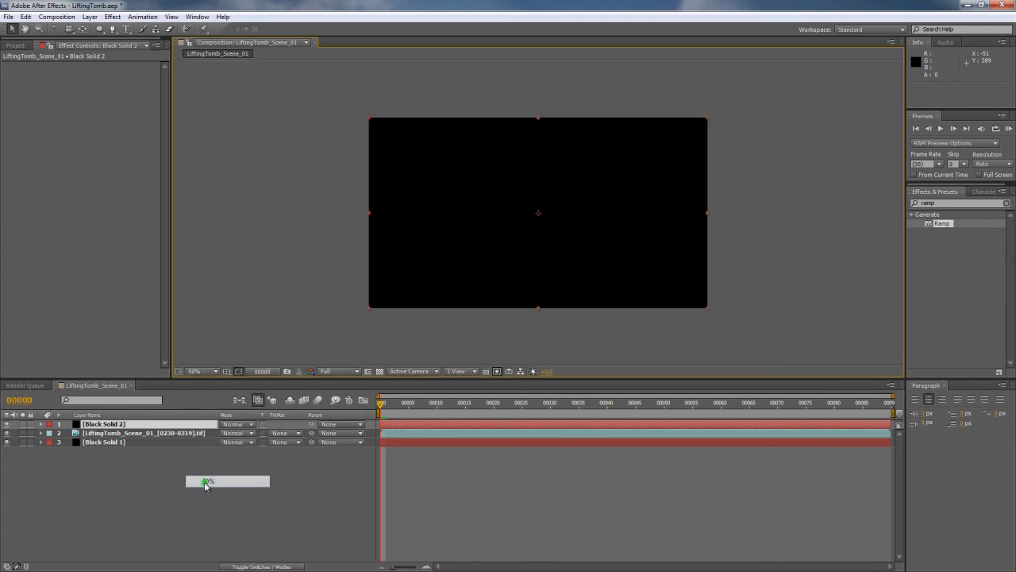
left_click(100, 30)
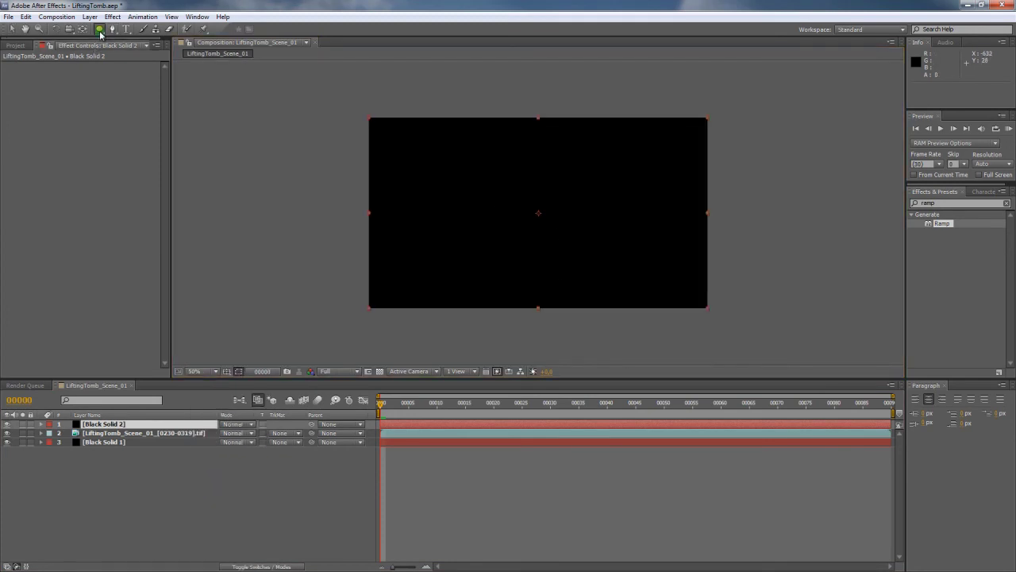
left_click(99, 30)
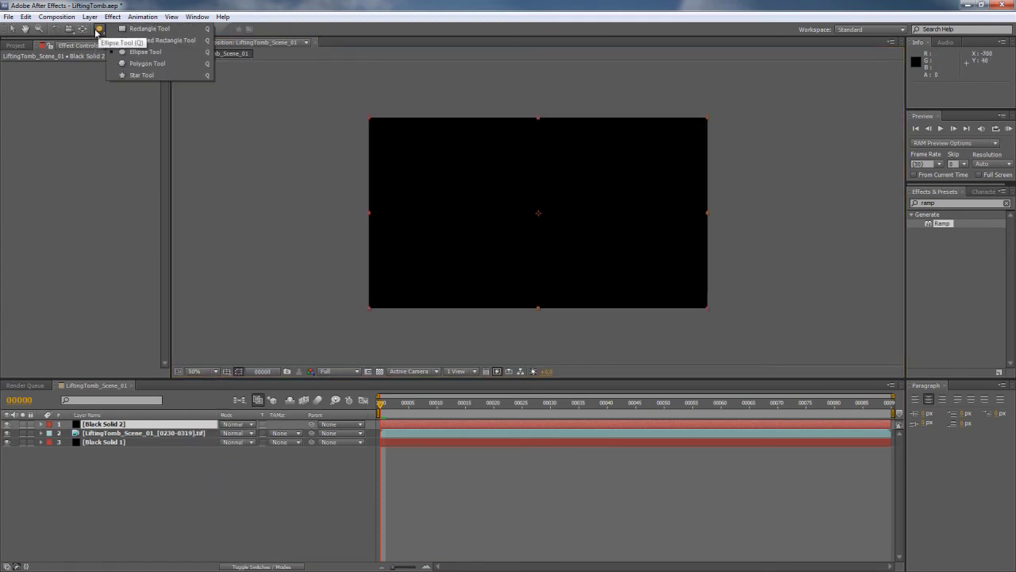
left_click(143, 52)
left_click_drag(476, 180, 686, 299)
Invert the mask, feather it to about 296 px, and set the solid's opacity to 35%
key("space")
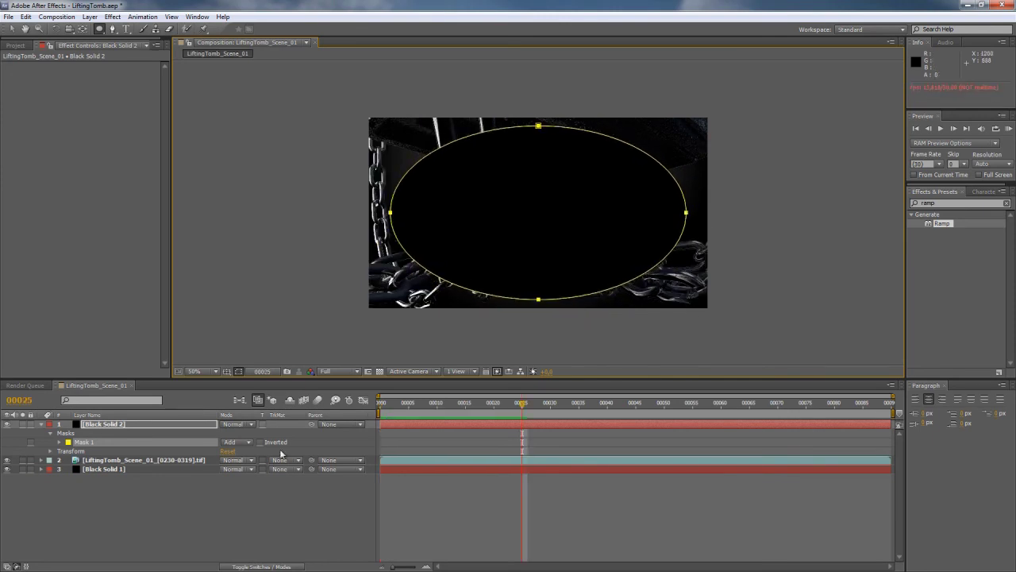
left_click(261, 442)
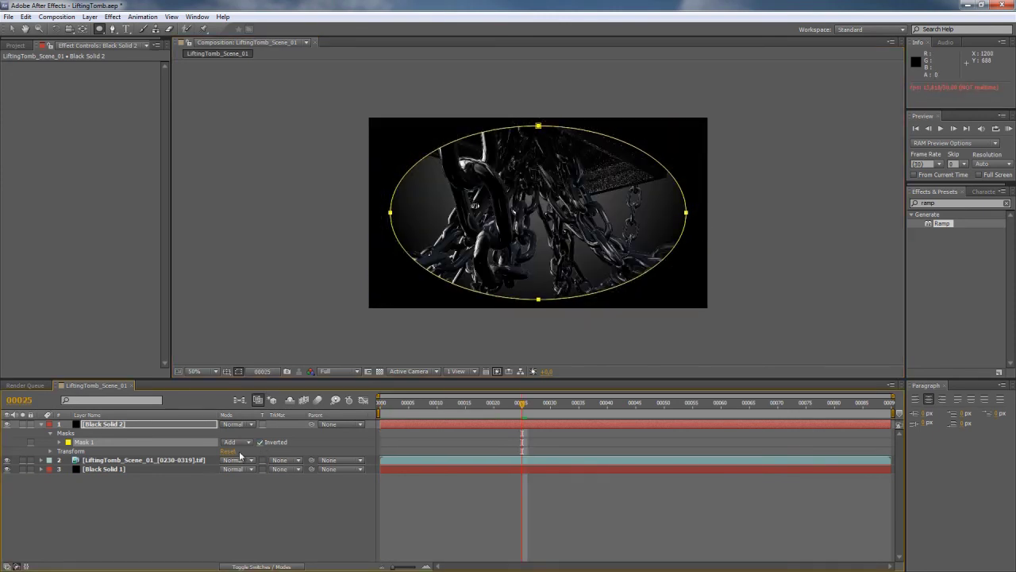
key("f")
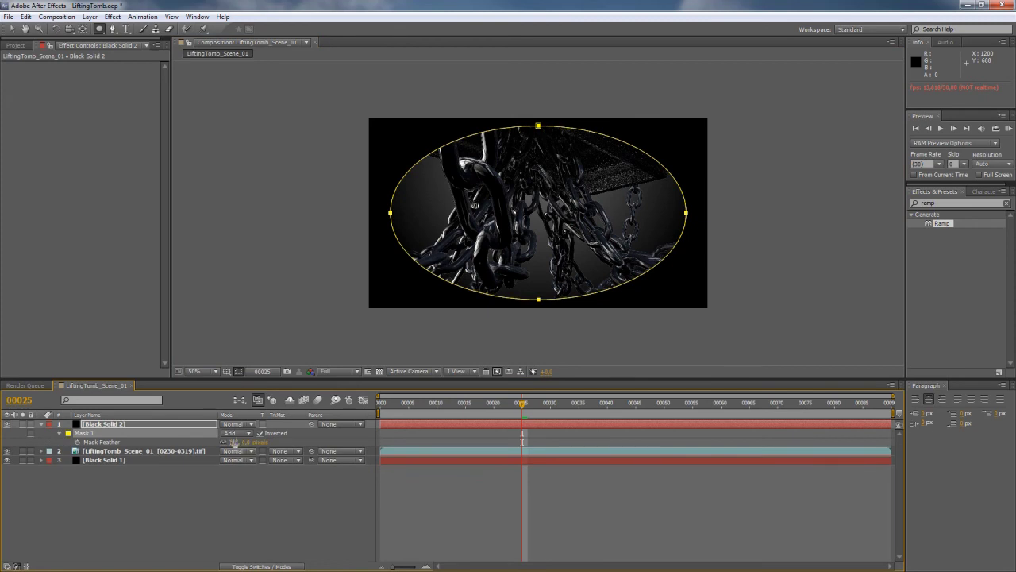
left_click_drag(238, 441, 329, 445)
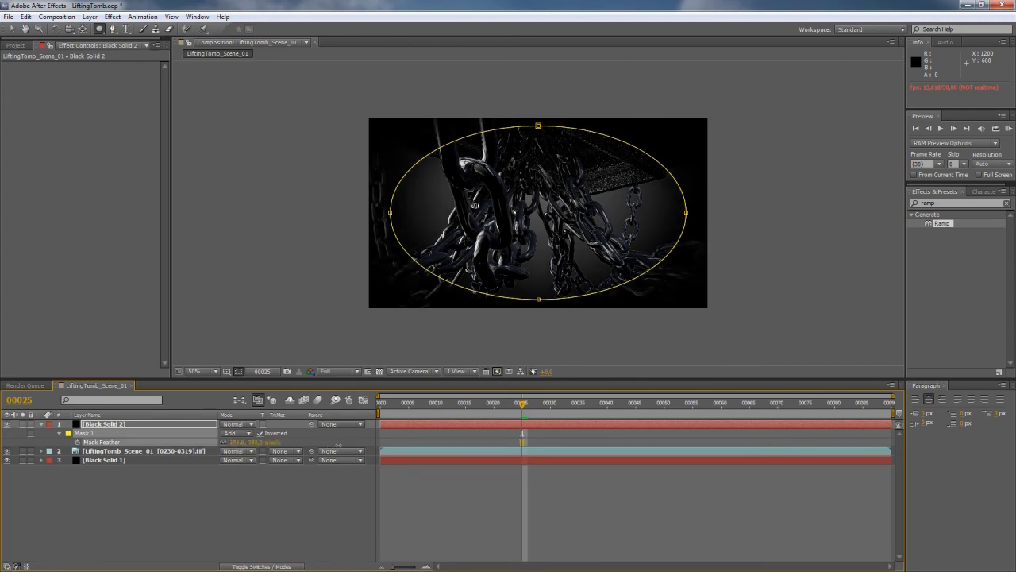
left_click_drag(349, 446, 356, 448)
left_click(117, 428)
key("t")
left_click_drag(230, 433, 184, 442)
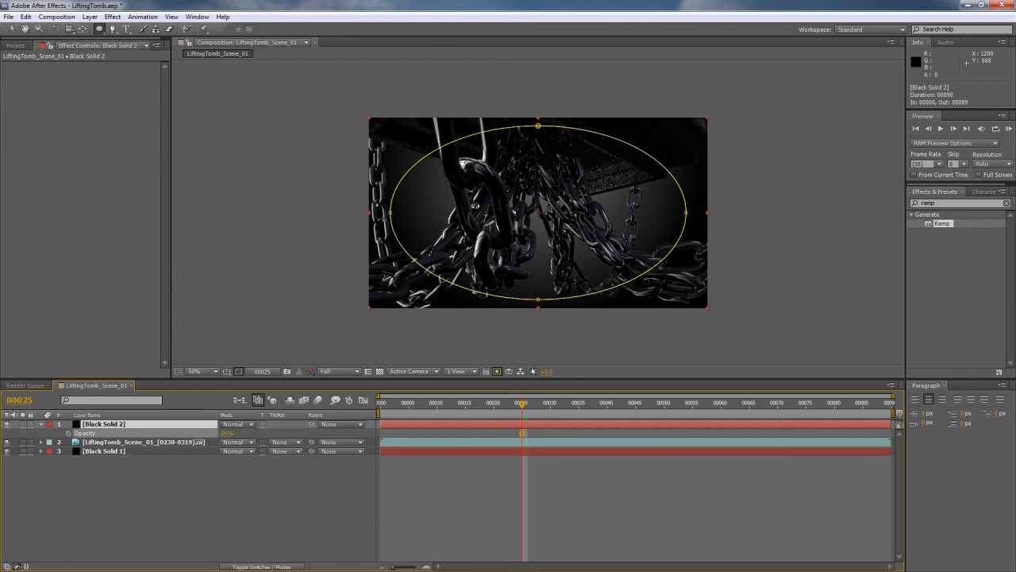
key("F2")
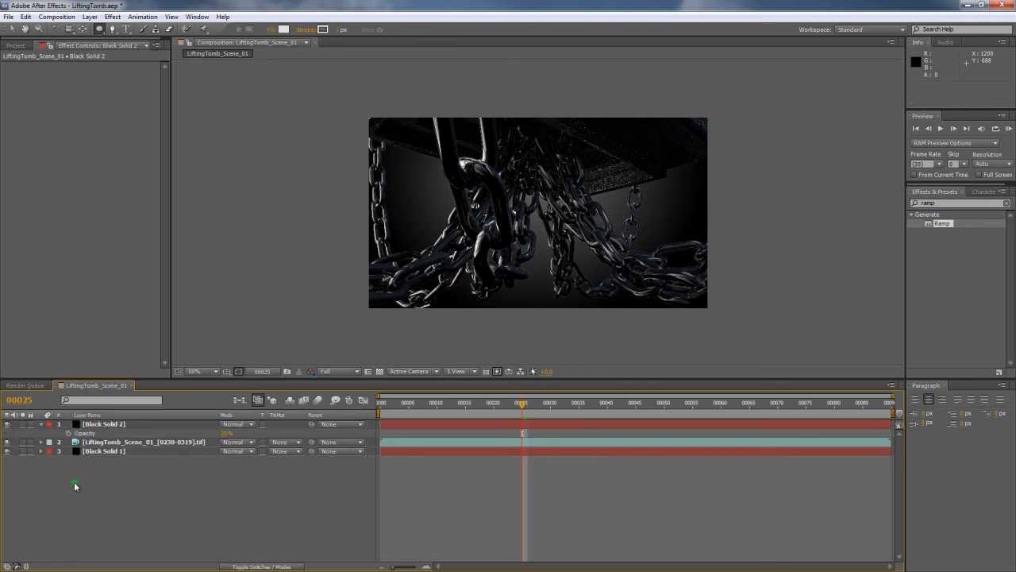
Add the reflection pass footage above the render with Add blending at 5% opacity
left_click(15, 45)
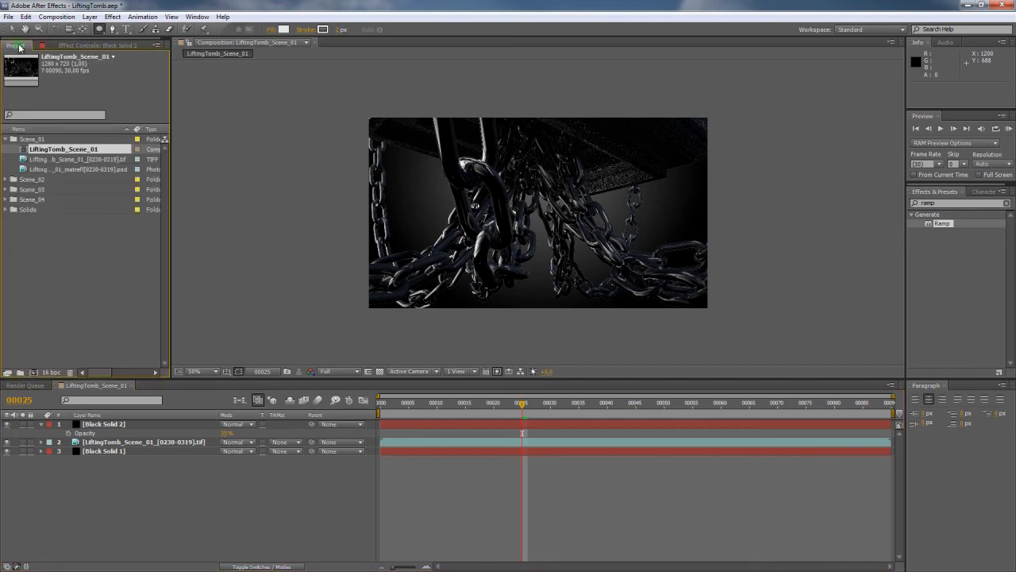
left_click_drag(75, 169, 159, 438)
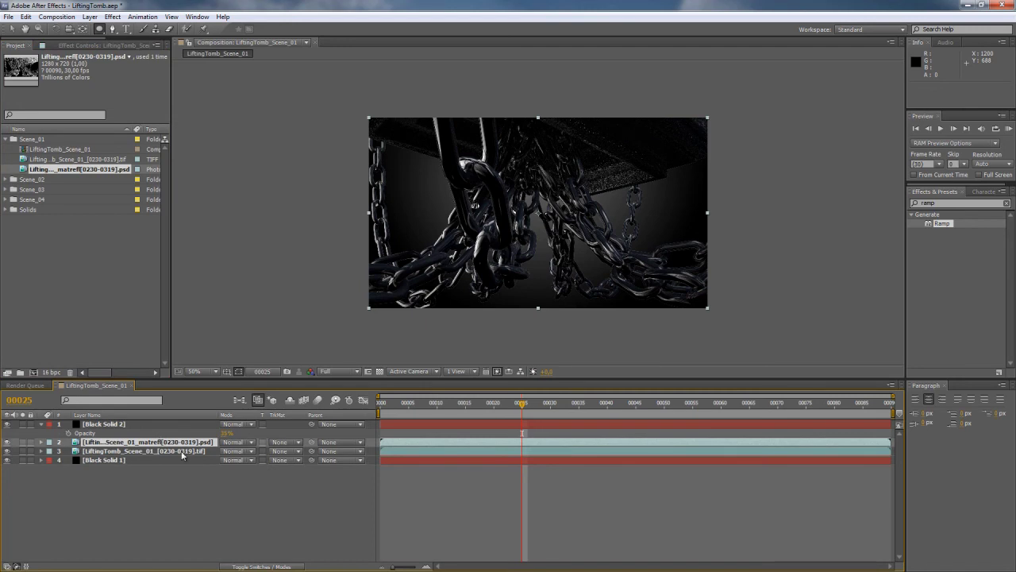
left_click(234, 441)
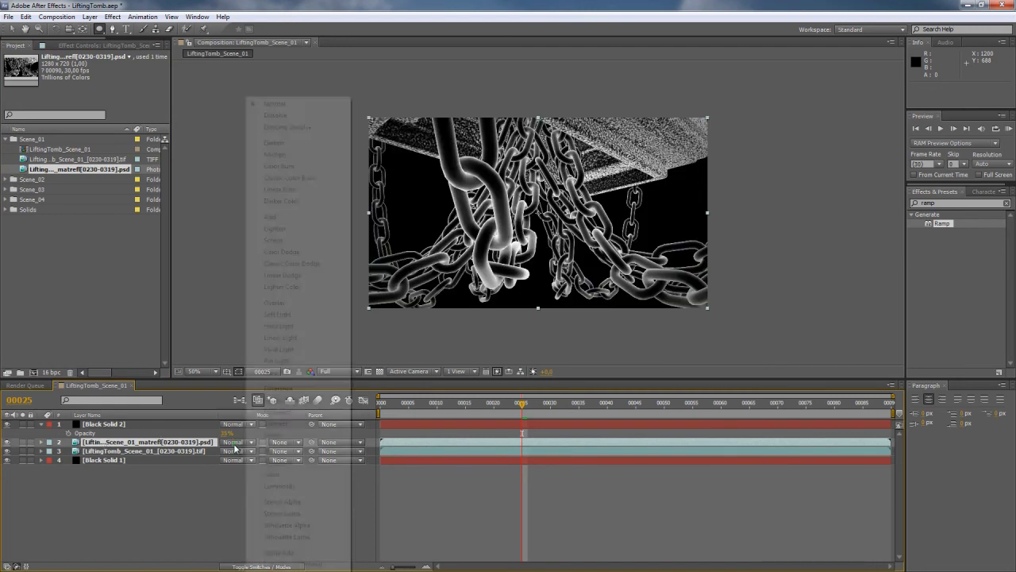
left_click(288, 216)
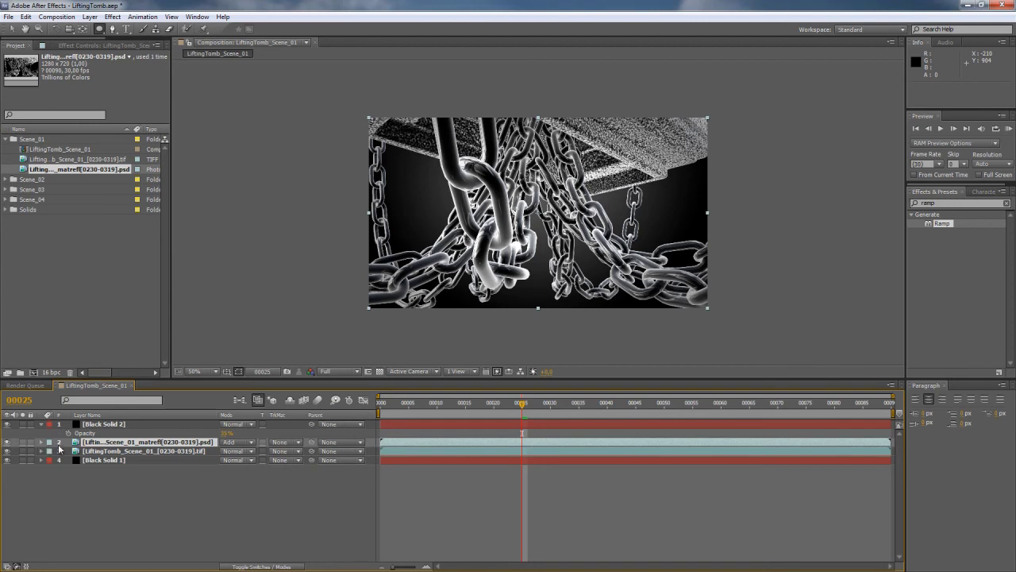
key("t")
left_click_drag(226, 451, 183, 452)
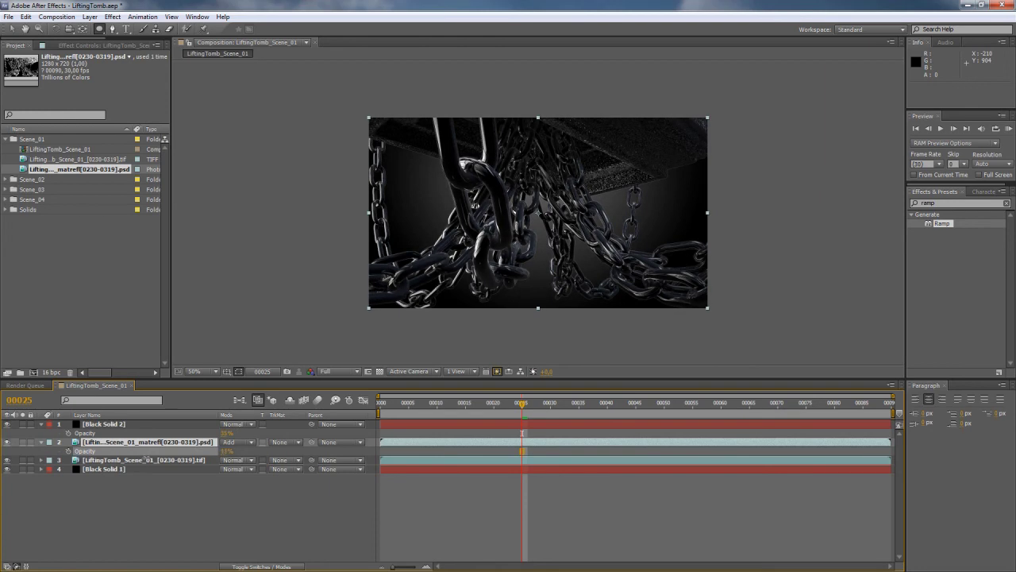
left_click(228, 451)
type("5")
left_click(237, 491)
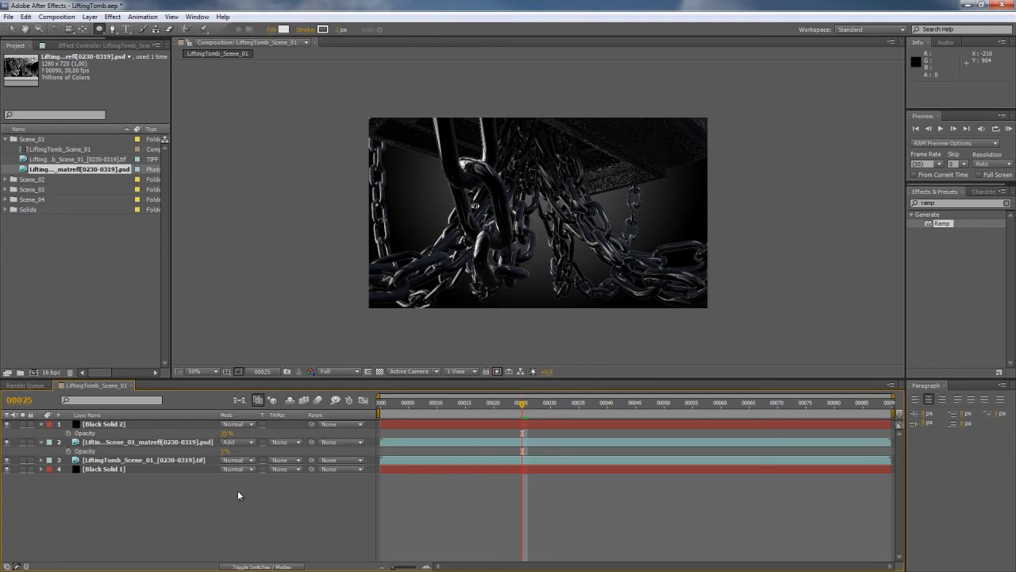
View the comp at 100% and toggle the reflection layer to compare, leaving it on
left_click(199, 372)
left_click(209, 493)
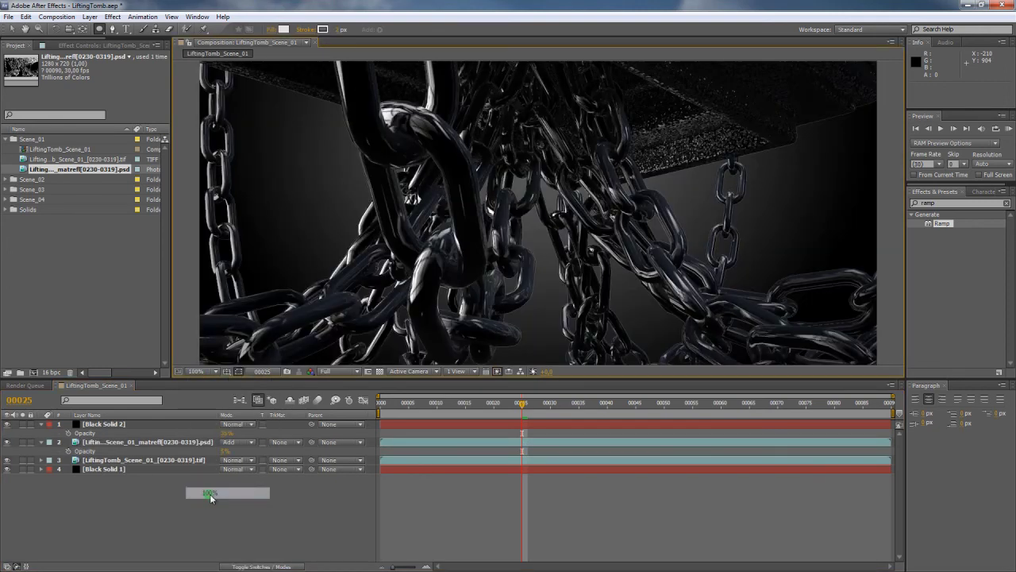
left_click(8, 442)
left_click(8, 442)
left_click(8, 442)
left_click(8, 442)
left_click(224, 451)
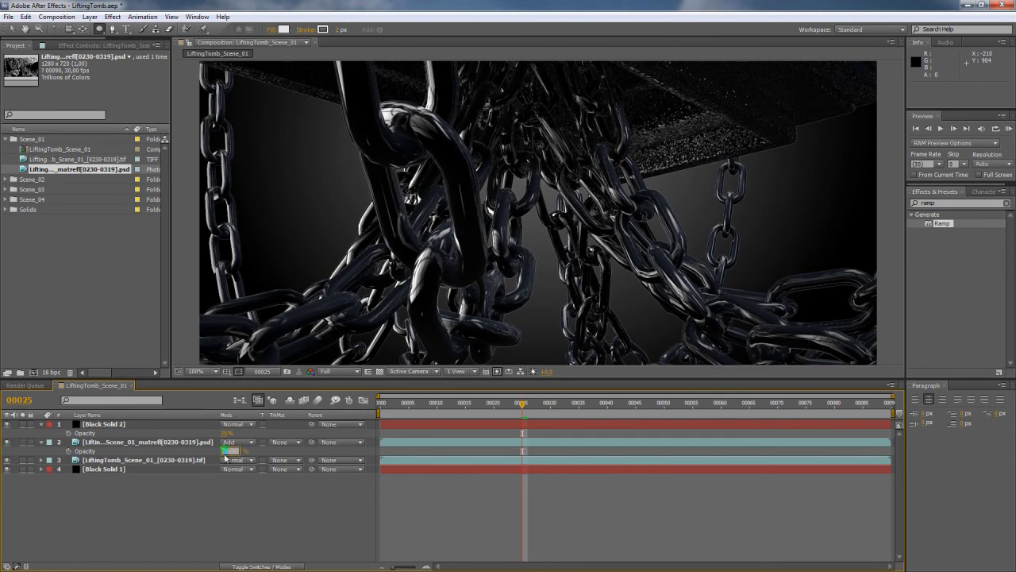
left_click(230, 489)
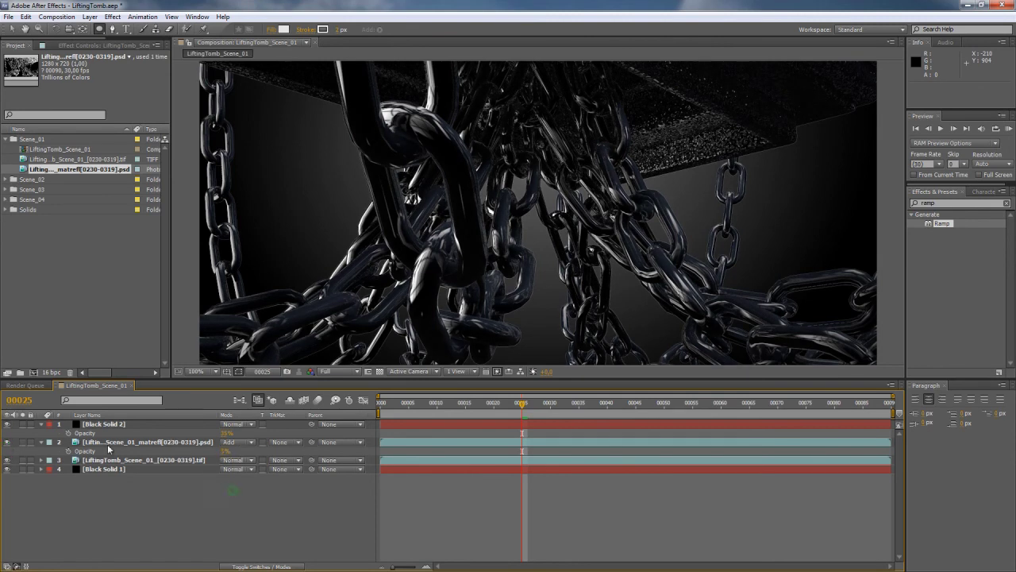
left_click(8, 444)
Collapse the layer properties, select all four Scene_01 layers and pre-compose them
left_click(41, 423)
left_click(42, 433)
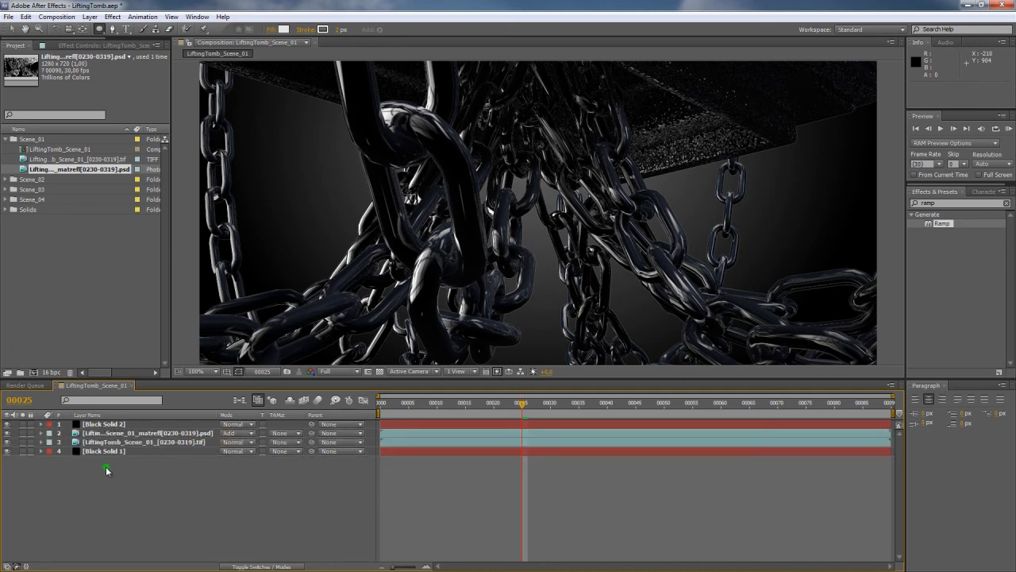
left_click(117, 451)
left_click(96, 45)
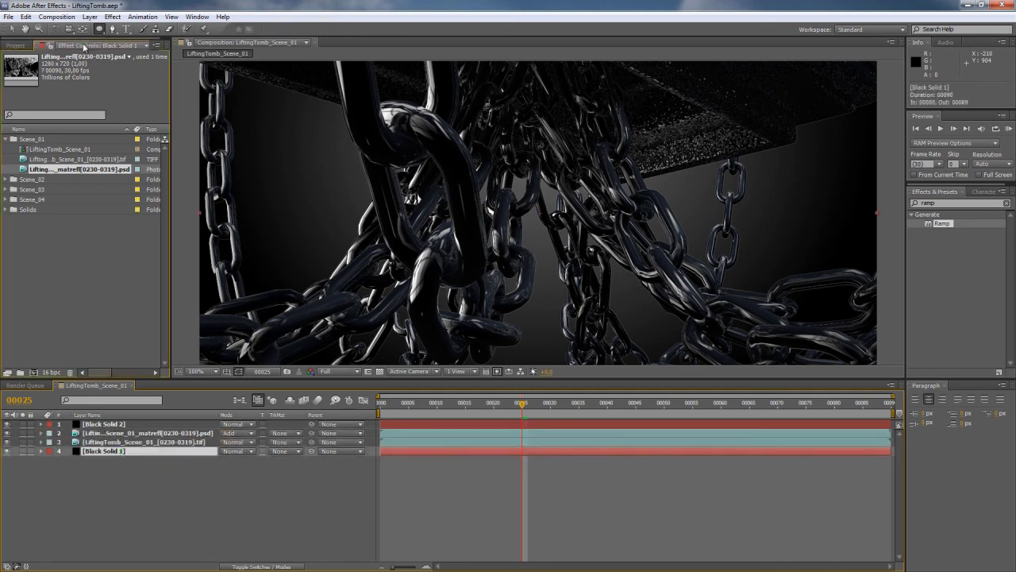
left_click(28, 66)
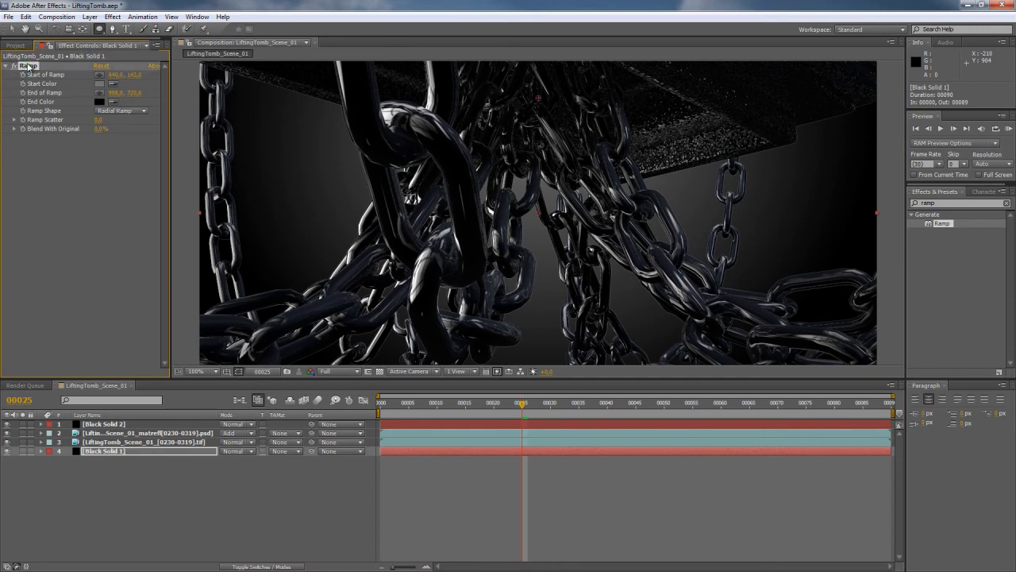
left_click(110, 425)
left_click(113, 451, "shift")
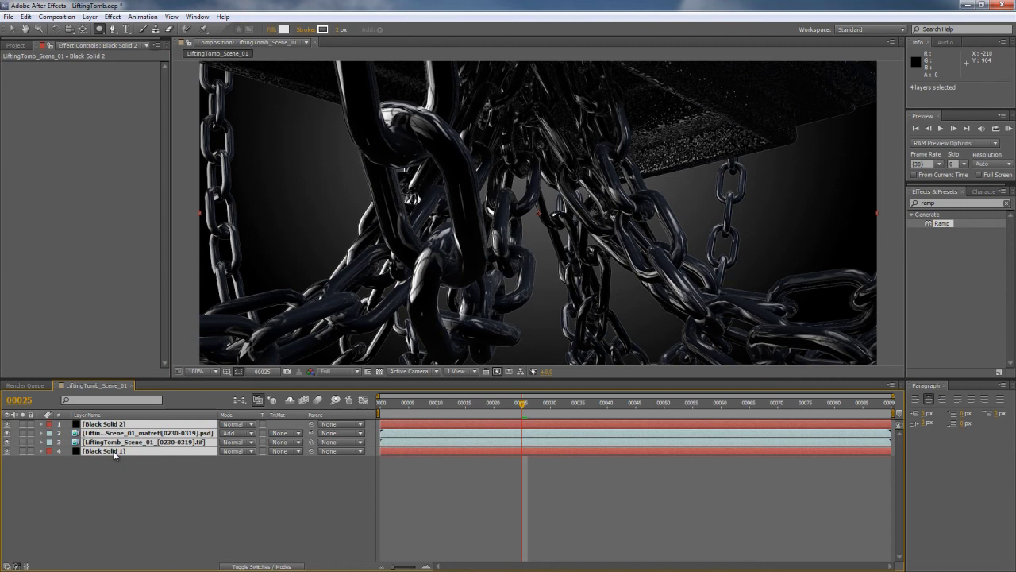
key("ctrl+shift+c")
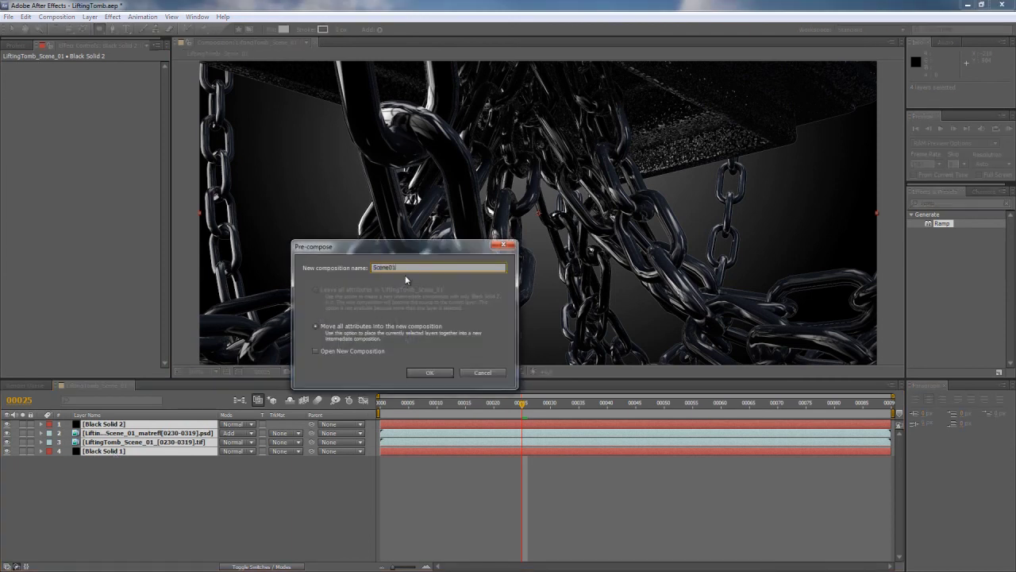
Confirm the Scene01 precomp and save the project as LiftingTomb 2
left_click(426, 373)
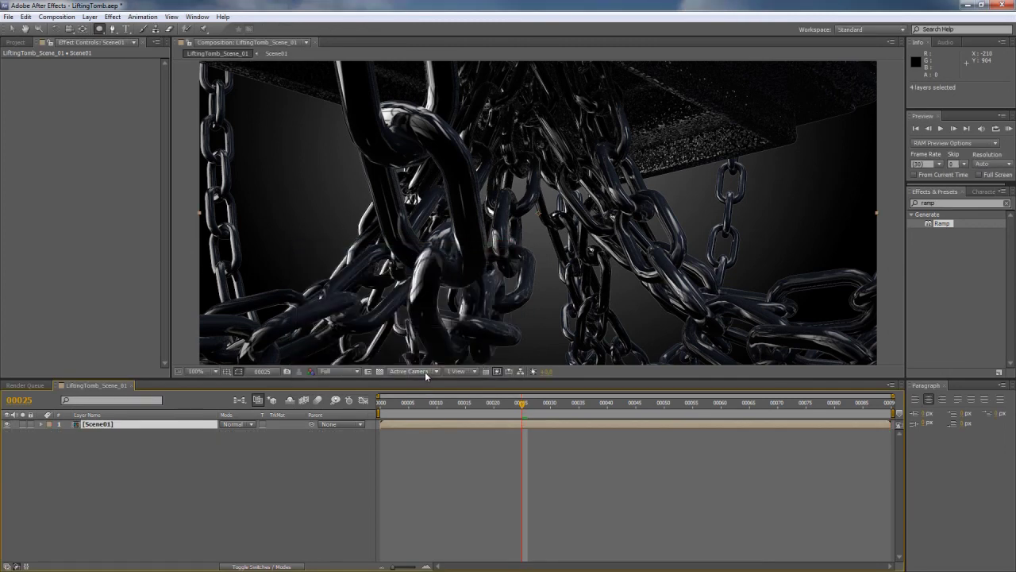
left_click(221, 475)
key("ctrl+alt+shift+s")
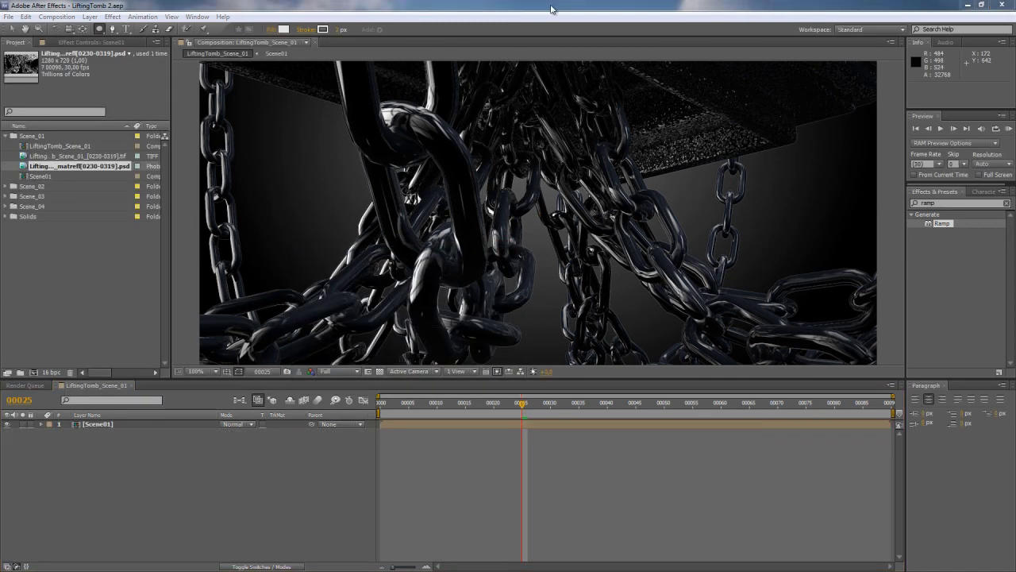
Add the Scene_02 TIFF render sequence to the composition
left_click(11, 186)
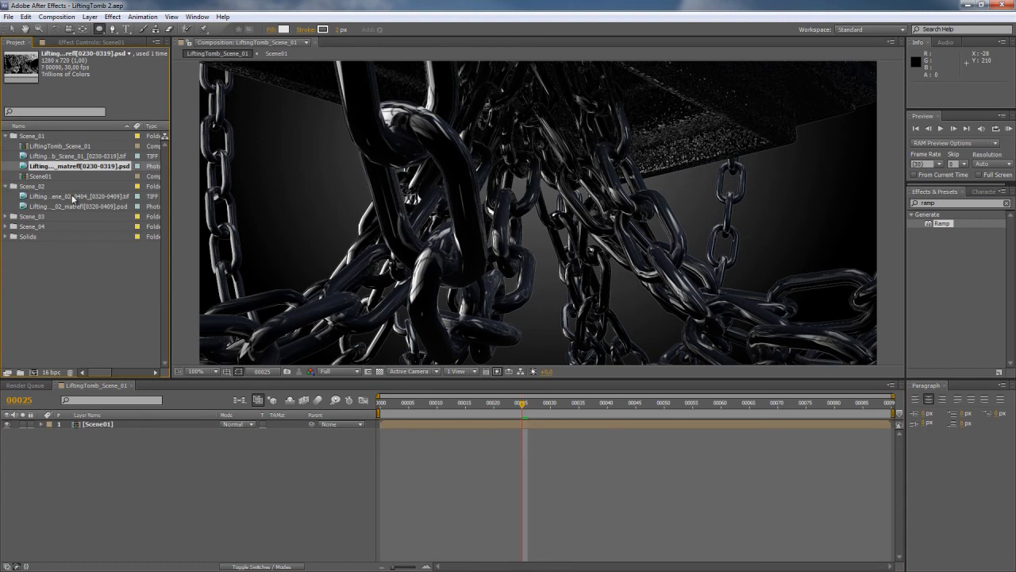
left_click_drag(74, 199, 139, 457)
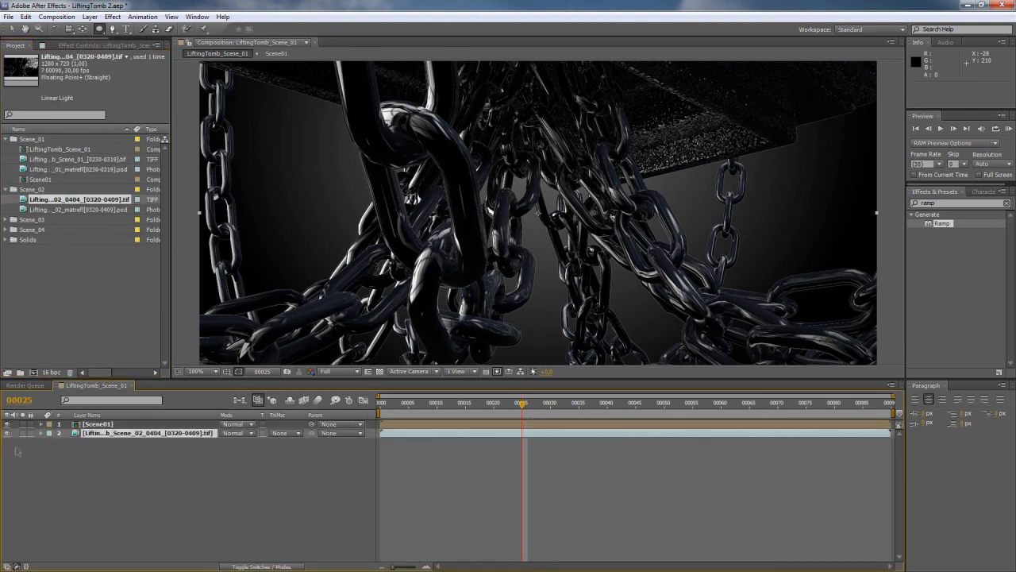
left_click(117, 451)
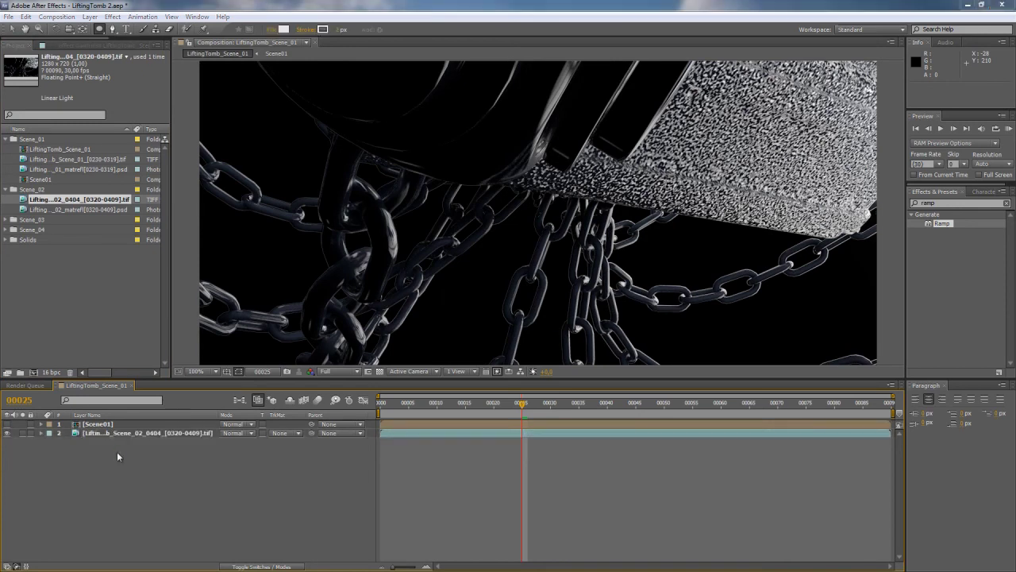
Create Black Solid 3 beneath the footage layers and apply a Ramp effect to it
key("ctrl+y")
left_click(461, 387)
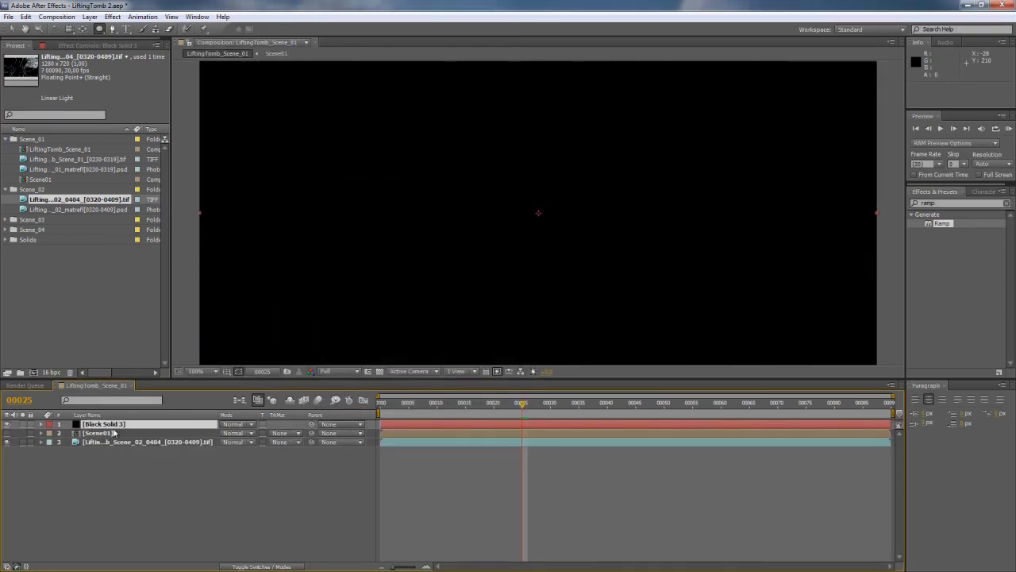
left_click_drag(115, 450, 116, 449)
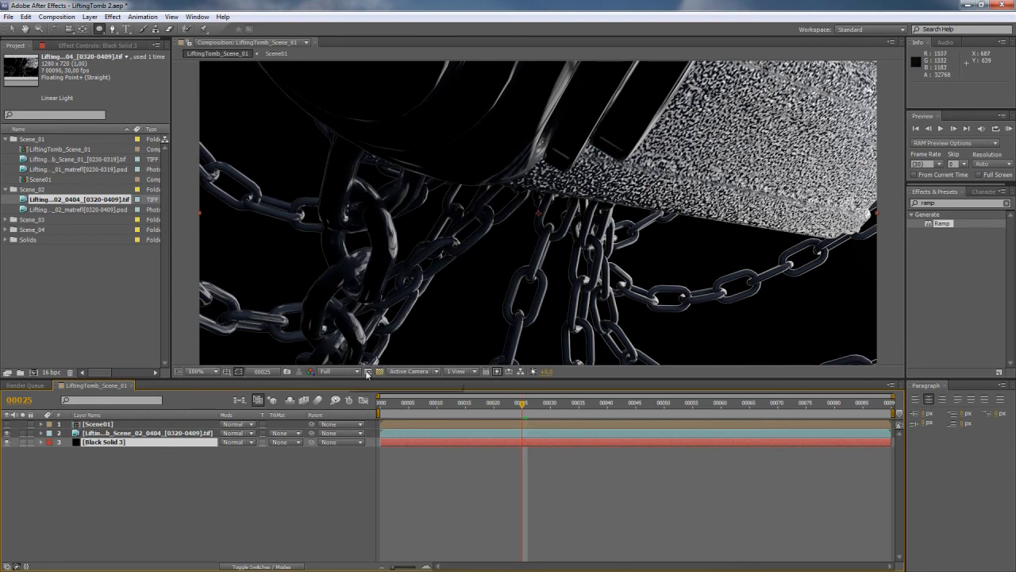
left_click(127, 443)
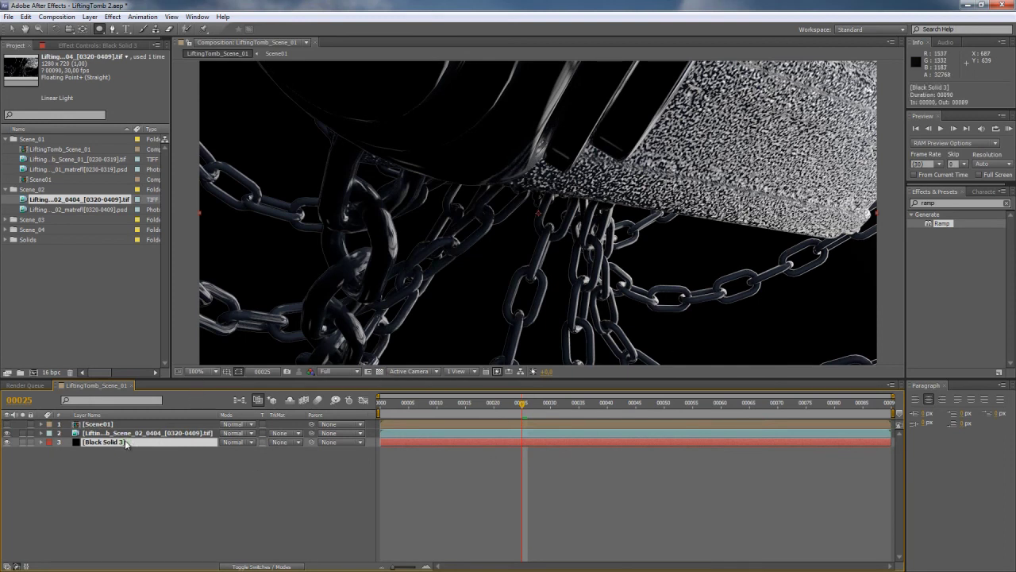
key("ctrl+alt+shift+e")
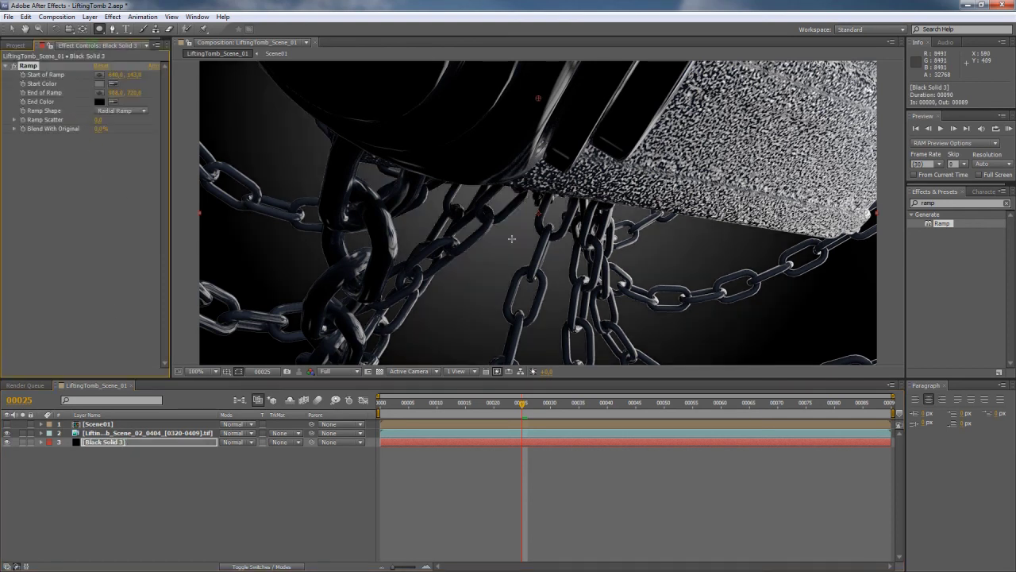
Lighten the ramp's start colour to grey 939393 at 50% view, then add a new black solid
left_click(200, 371)
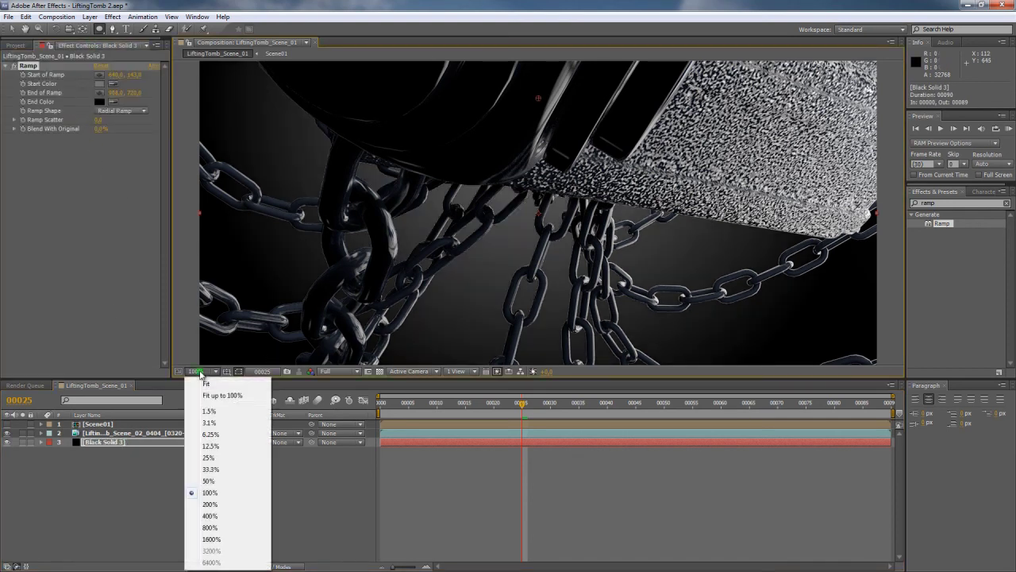
left_click(208, 481)
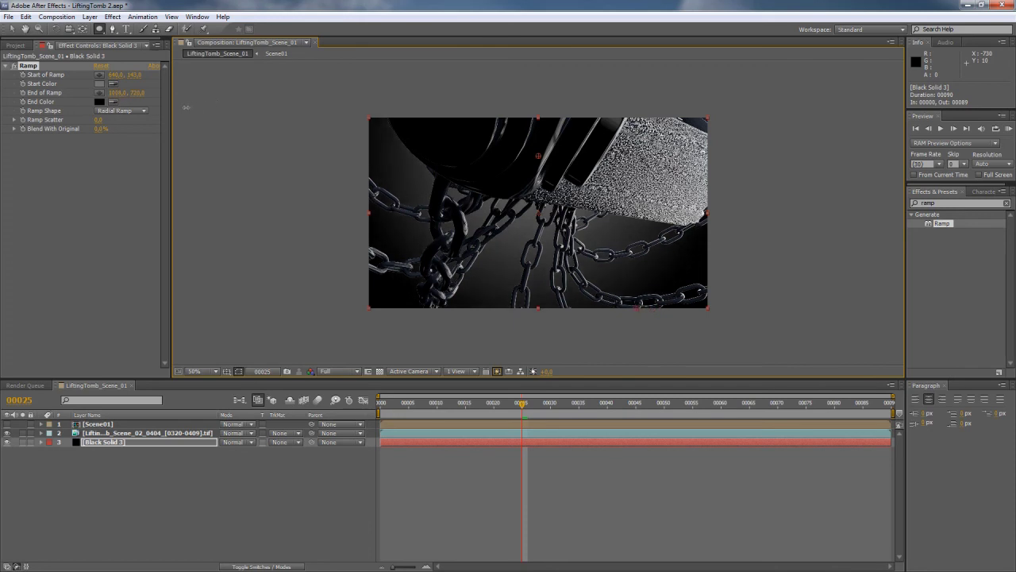
left_click(99, 83)
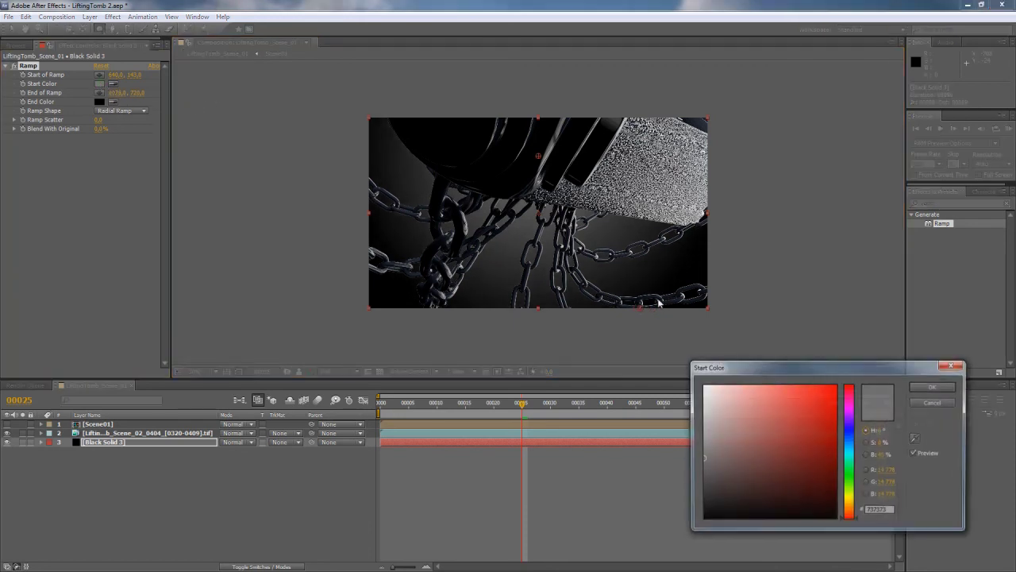
left_click_drag(703, 452, 702, 442)
left_click(928, 386)
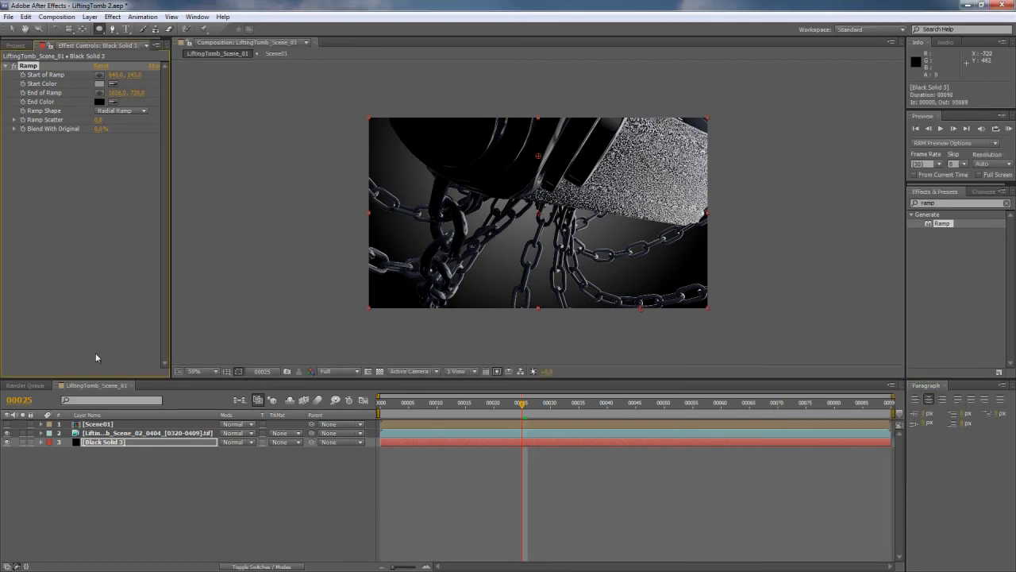
left_click(106, 460)
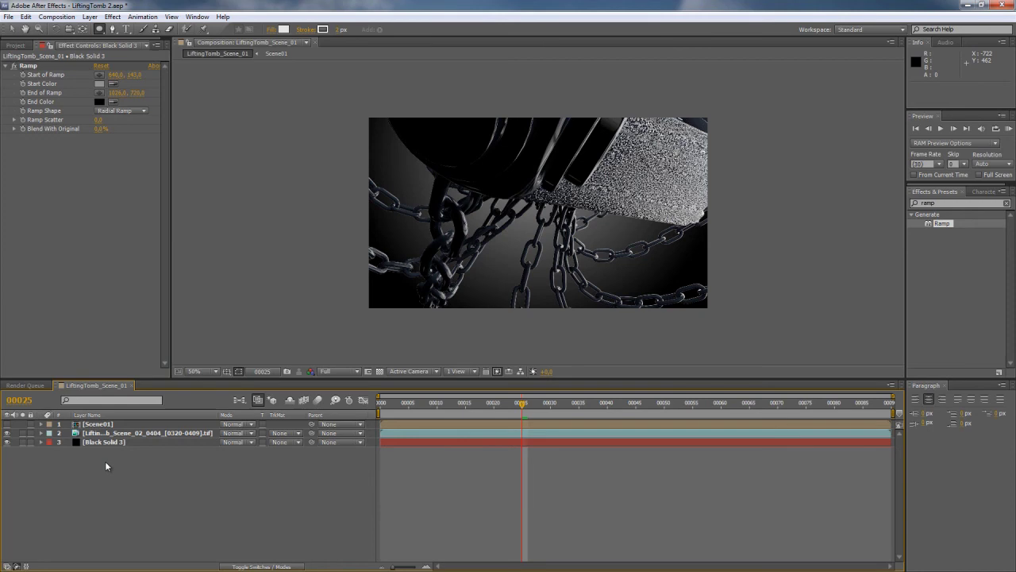
key("ctrl+y")
Place Black Solid 4 under Scene01 with an inverted, heavily feathered ellipse mask at about 45% opacity
left_click(461, 389)
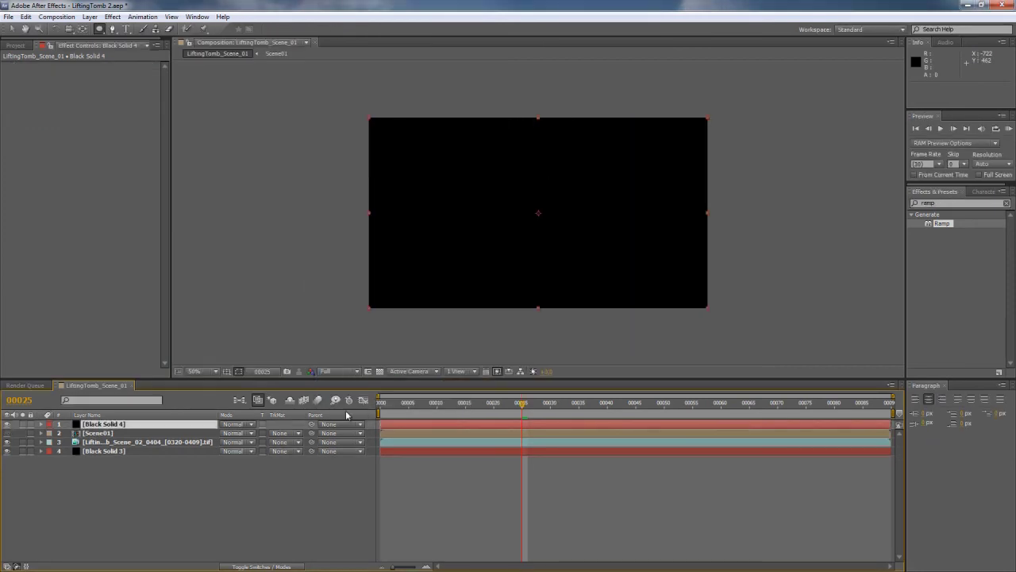
left_click_drag(123, 425, 122, 441)
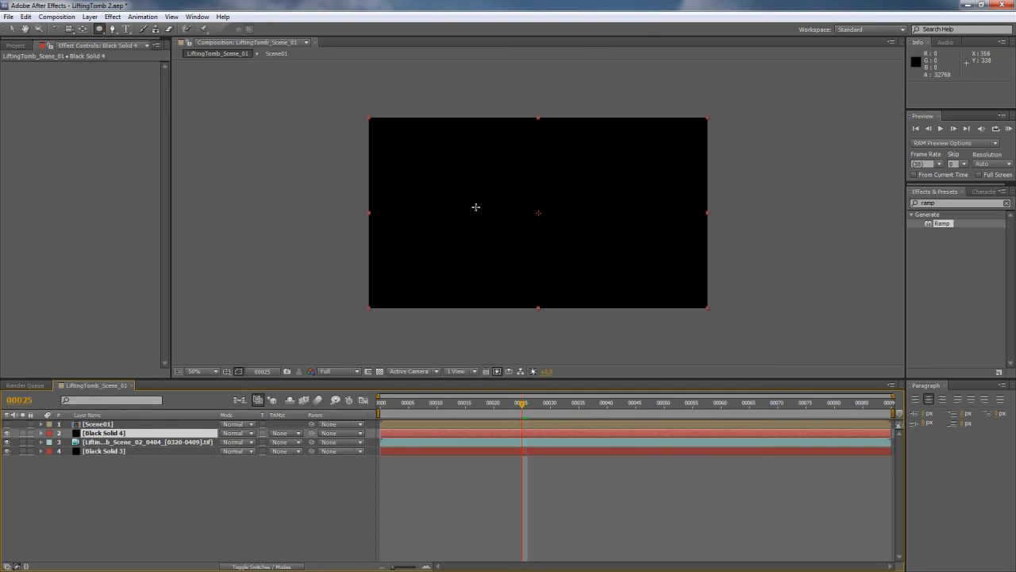
mouse_move(437, 172)
left_mouse_down()
mouse_move(556, 210)
mouse_move(755, 341)
mouse_move(704, 302)
left_mouse_up()
key("space")
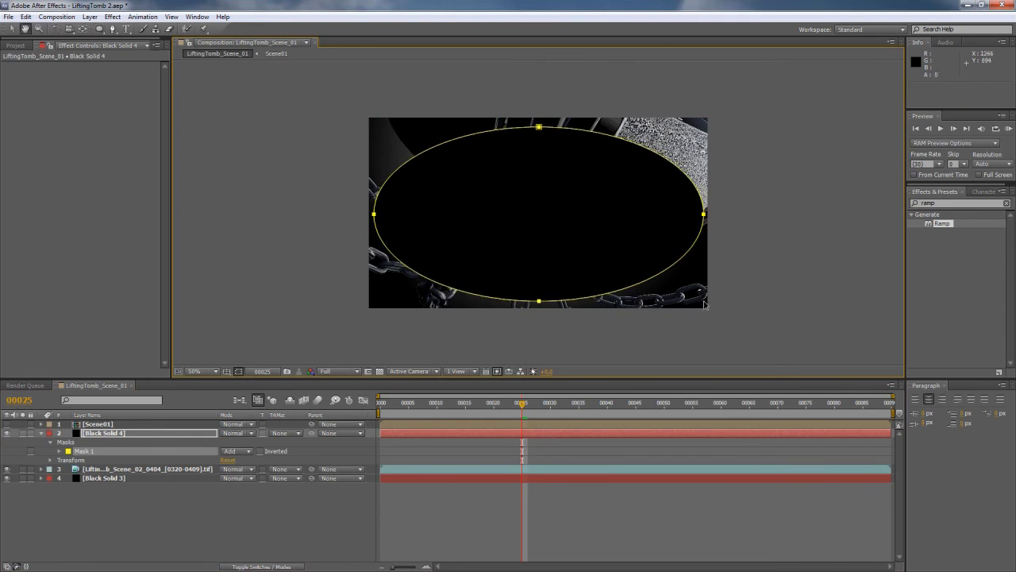
left_click(259, 451)
key("f")
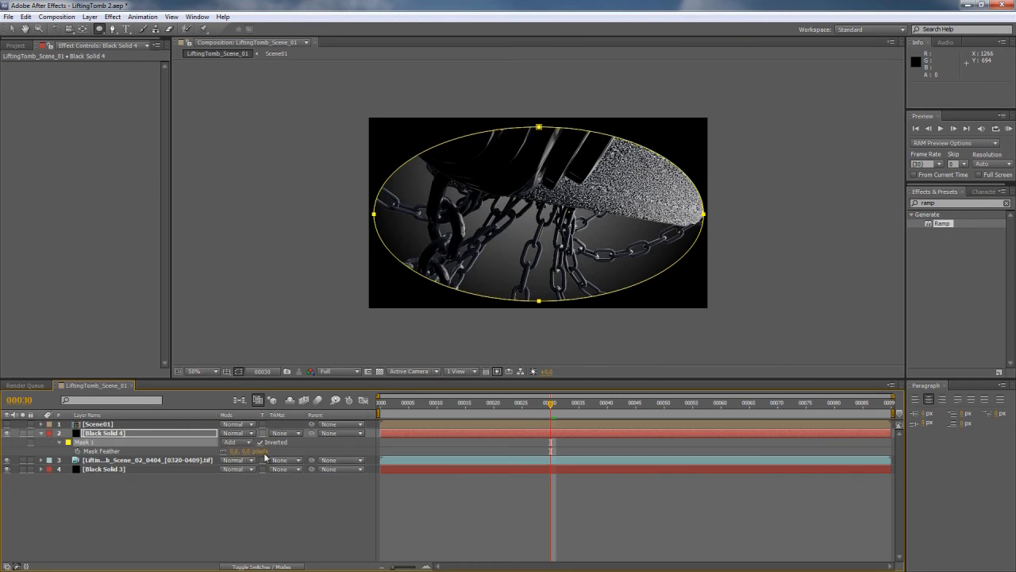
left_click_drag(231, 451, 361, 460)
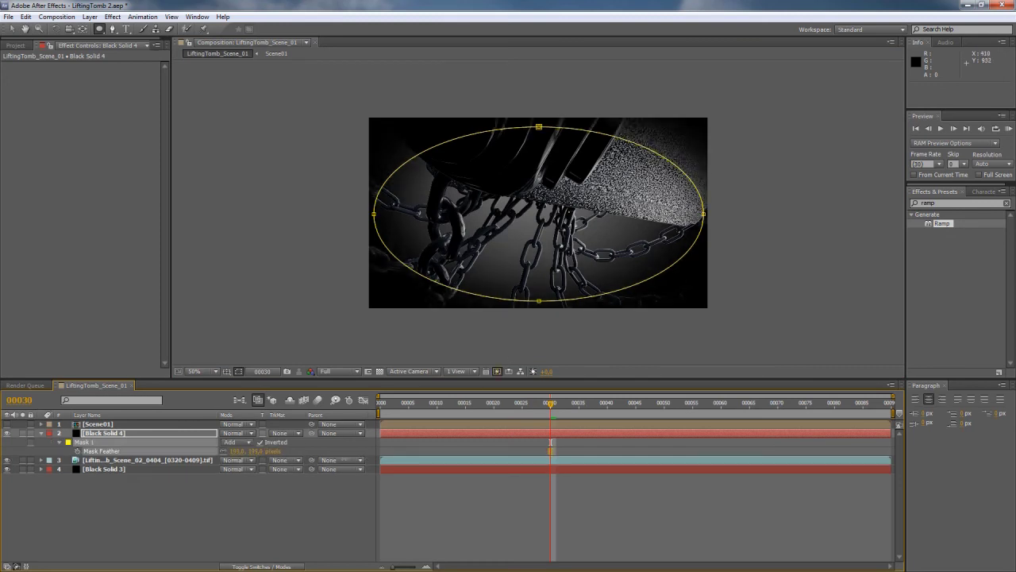
key("t")
left_click_drag(229, 442, 202, 442)
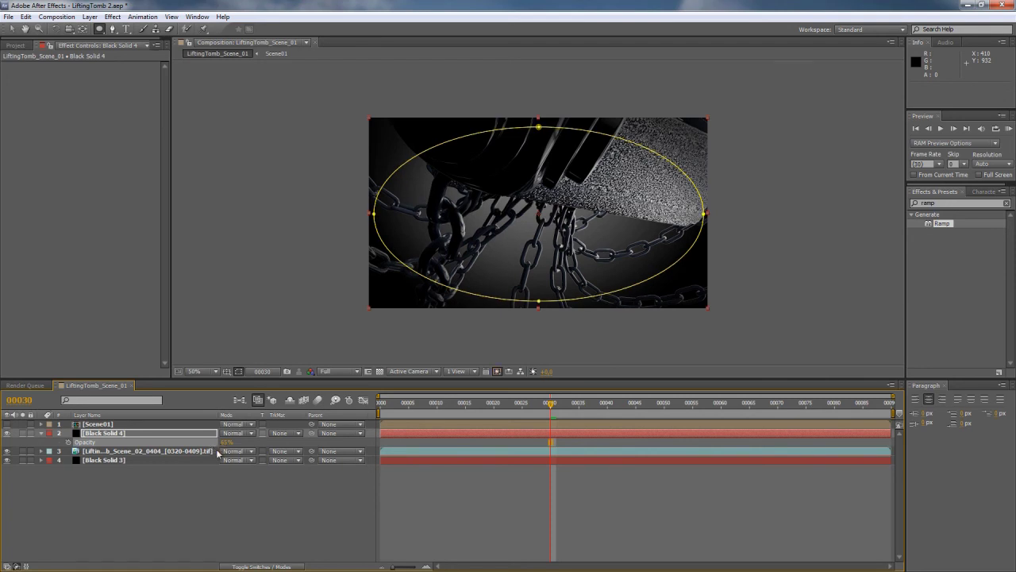
Add the Scene_02 matrefl reflection pass with Add blending and lowered opacity
left_click(15, 45)
left_click_drag(79, 208, 135, 450)
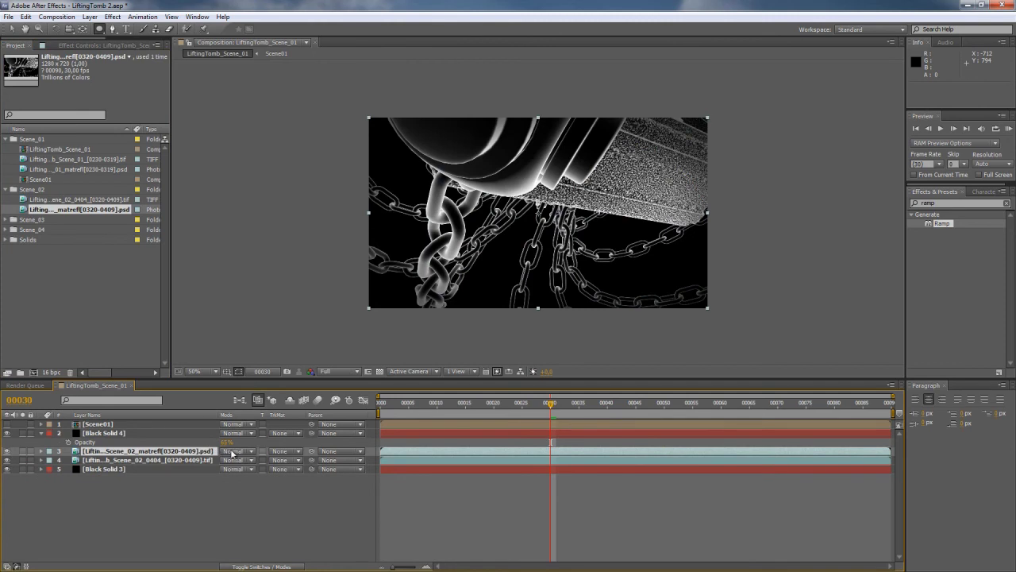
left_click(233, 450)
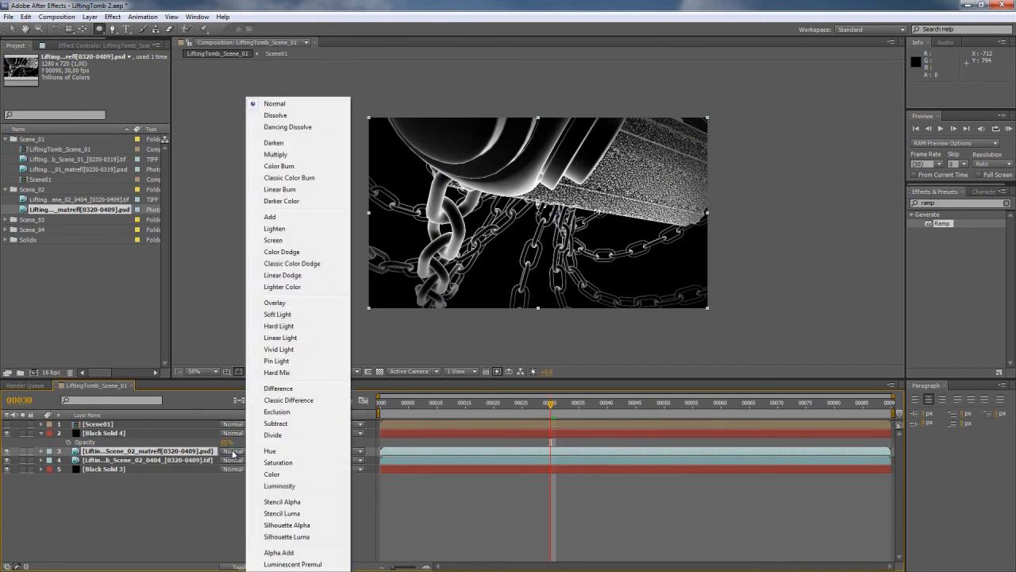
left_click(270, 217)
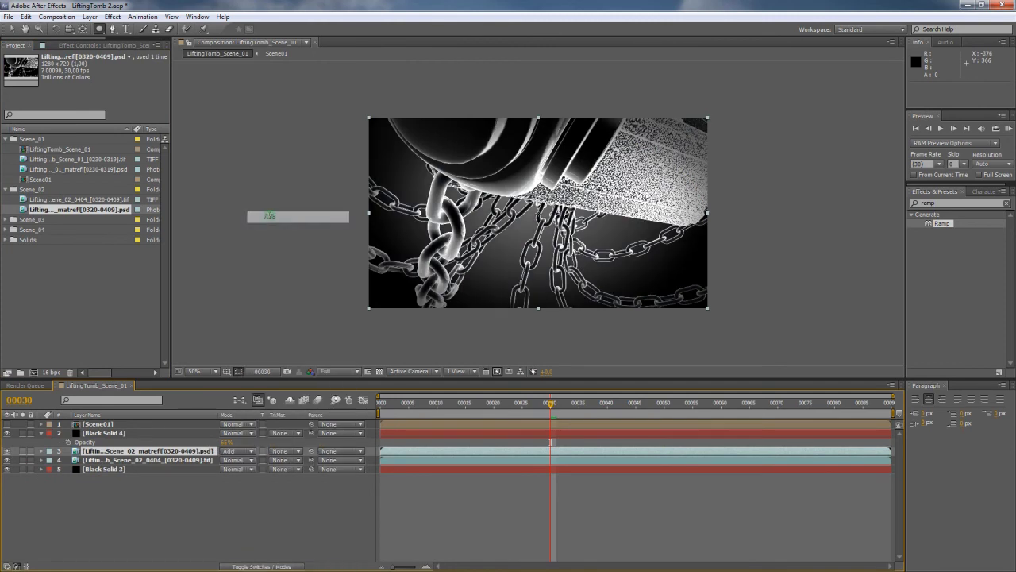
key("alt+shift+t")
left_click_drag(226, 459, 169, 469)
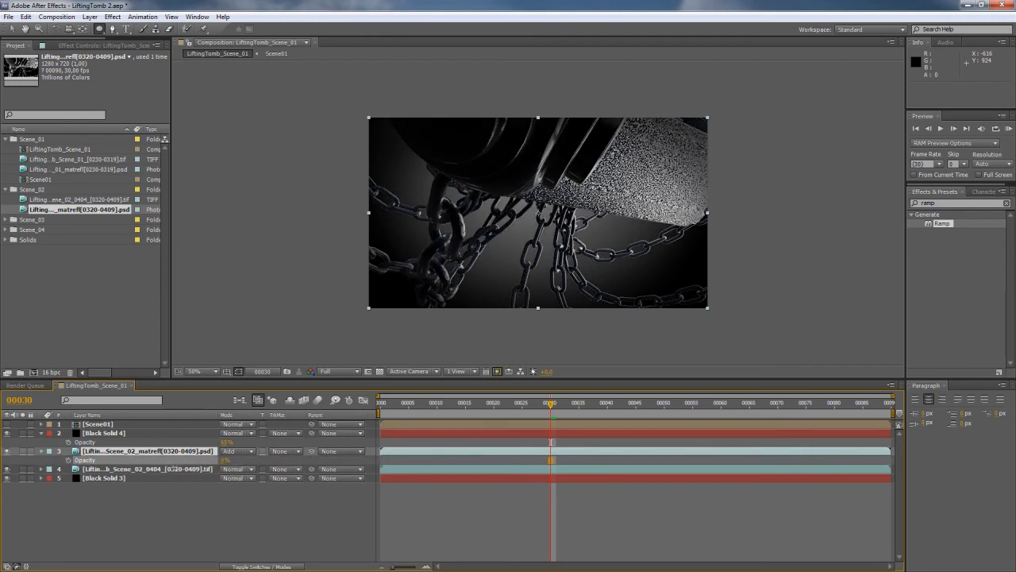
left_click(229, 460)
left_click(223, 521)
Set the reflection opacity to 7% after comparing, then select Black Solid 4 through Black Solid 3
left_click(7, 451)
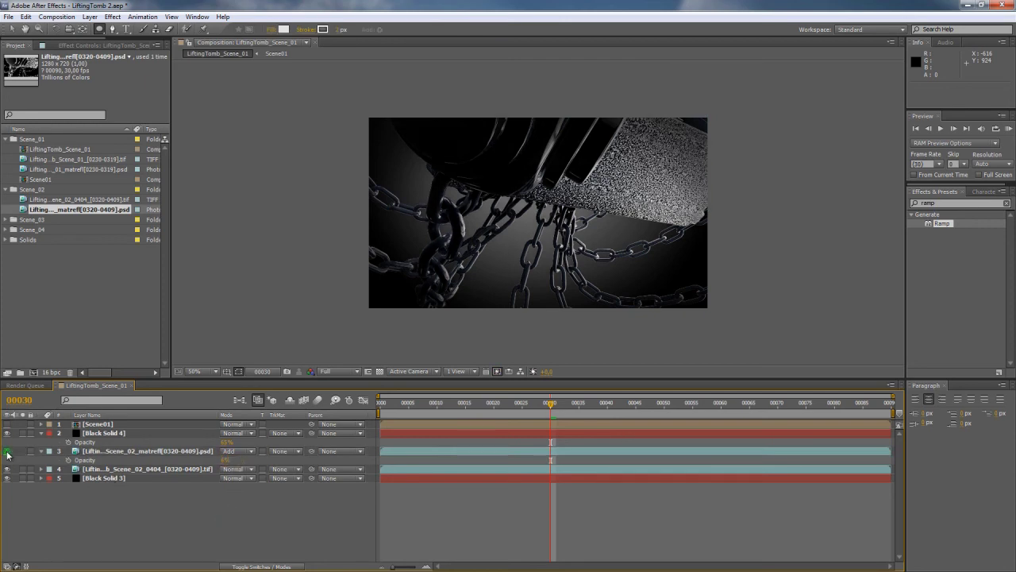
left_click(8, 451)
left_click(7, 451)
left_click(7, 450)
left_click(224, 460)
type("7")
key("Return")
left_click(8, 451)
left_click(8, 451)
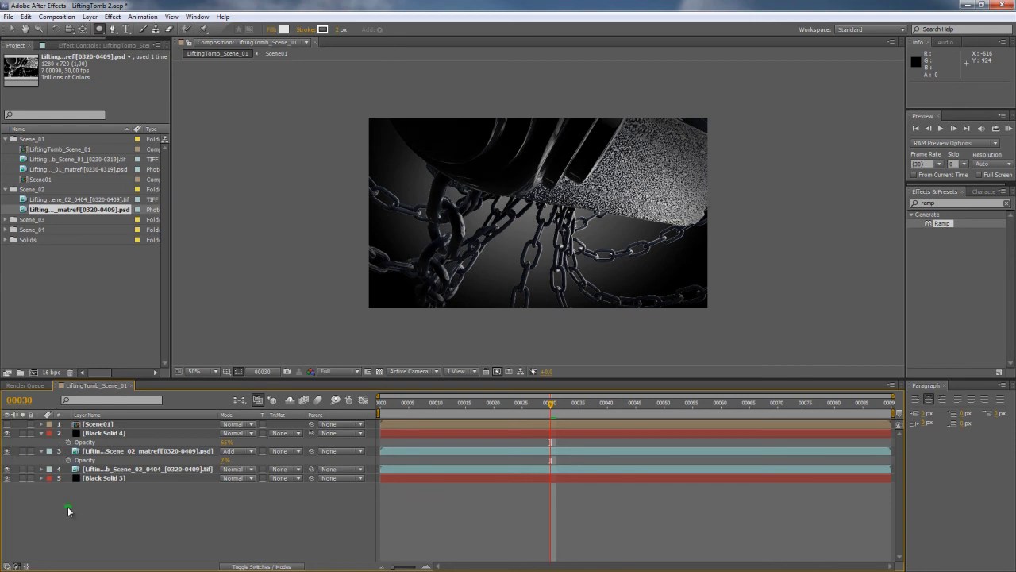
left_click(113, 433)
left_click(115, 479, "shift")
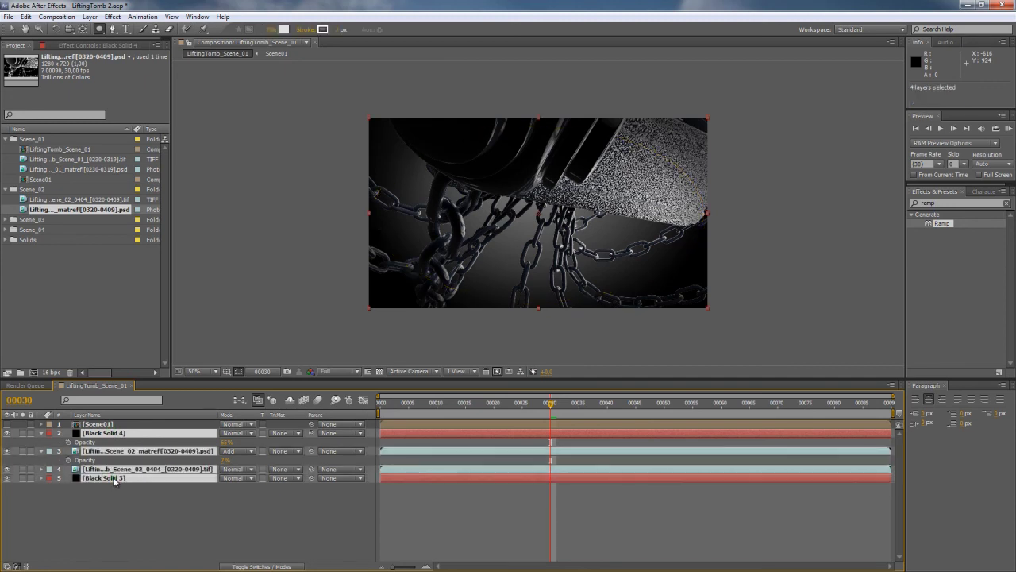
Pre-compose the selected Scene_02 layers as Scene02
key("ctrl+shift+c")
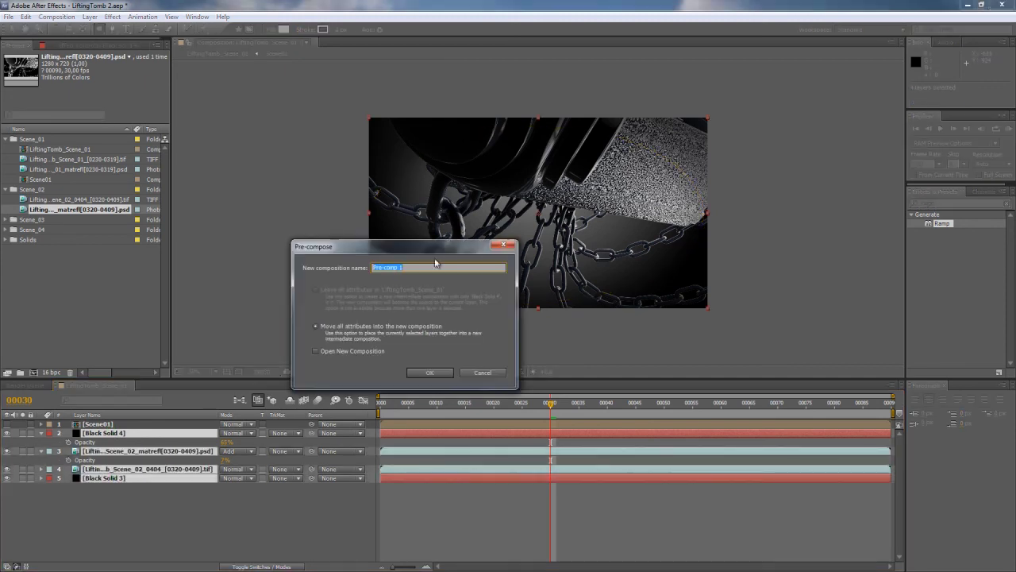
type("Scene02")
key("Return")
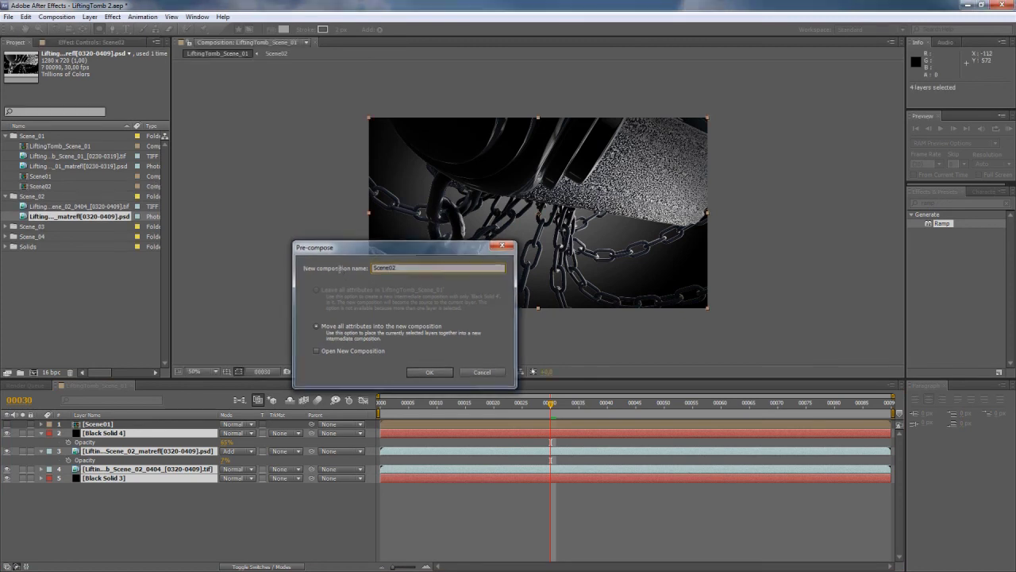
Add the Scene_03 TIFF sequence to the comp, hide Scene02, and start a new solid
left_click(5, 196)
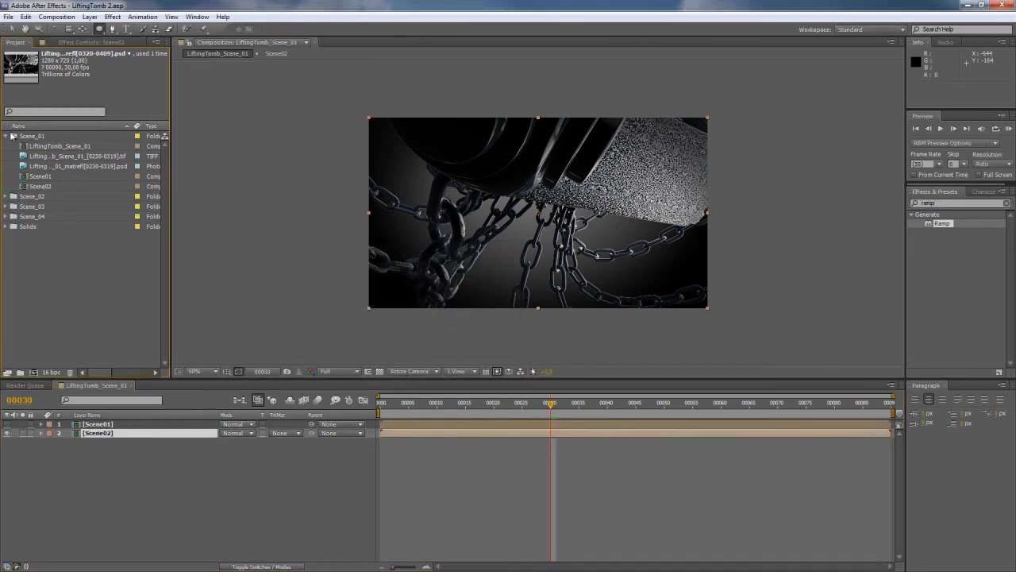
left_click(5, 135)
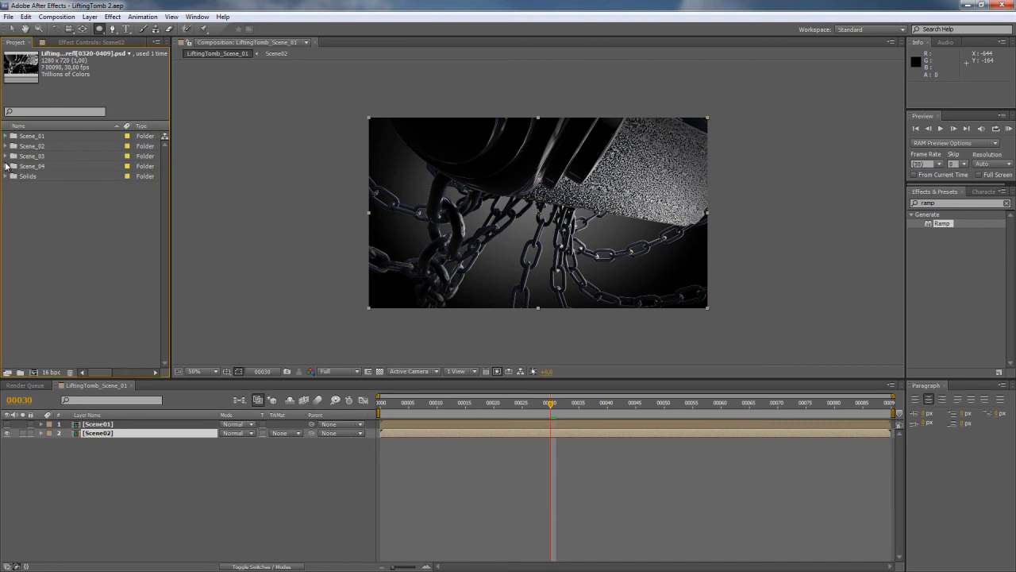
left_click(6, 156)
left_click_drag(59, 168, 63, 488)
left_click(8, 433)
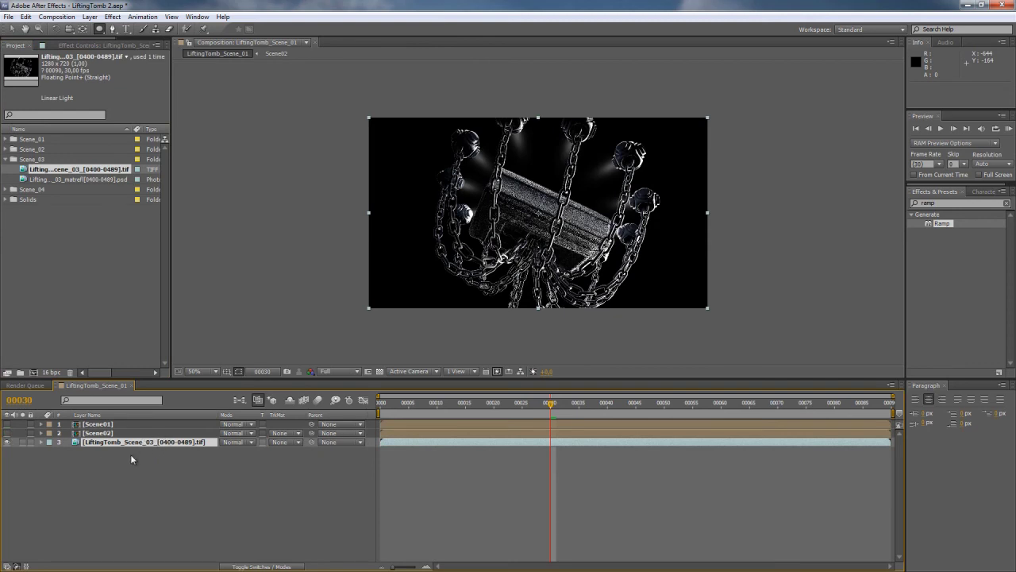
key("ctrl+y")
Create Black Solid 5 at the bottom of the stack and apply a Ramp effect
left_click(513, 388)
left_click_drag(112, 426, 109, 475)
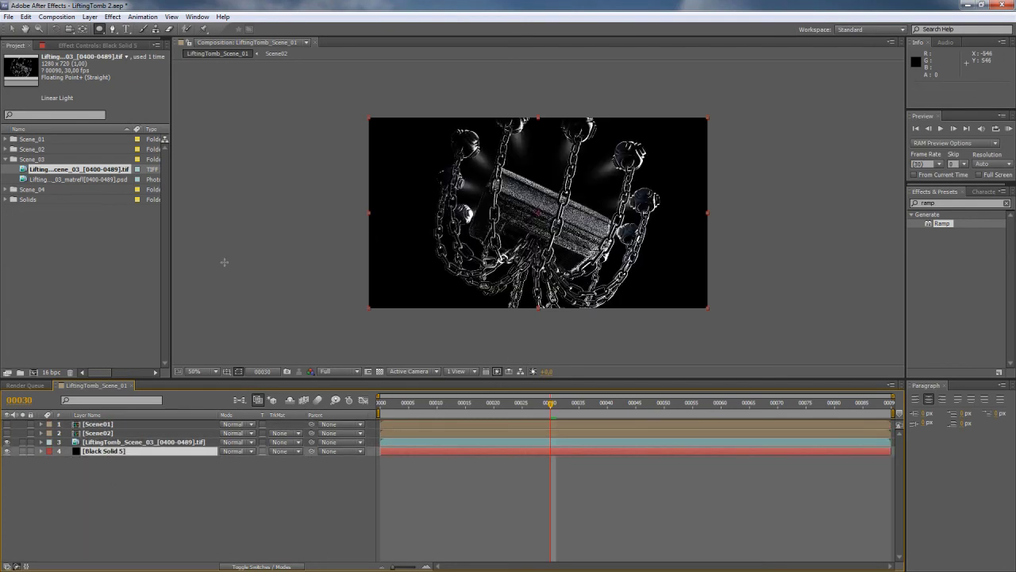
left_click(130, 451)
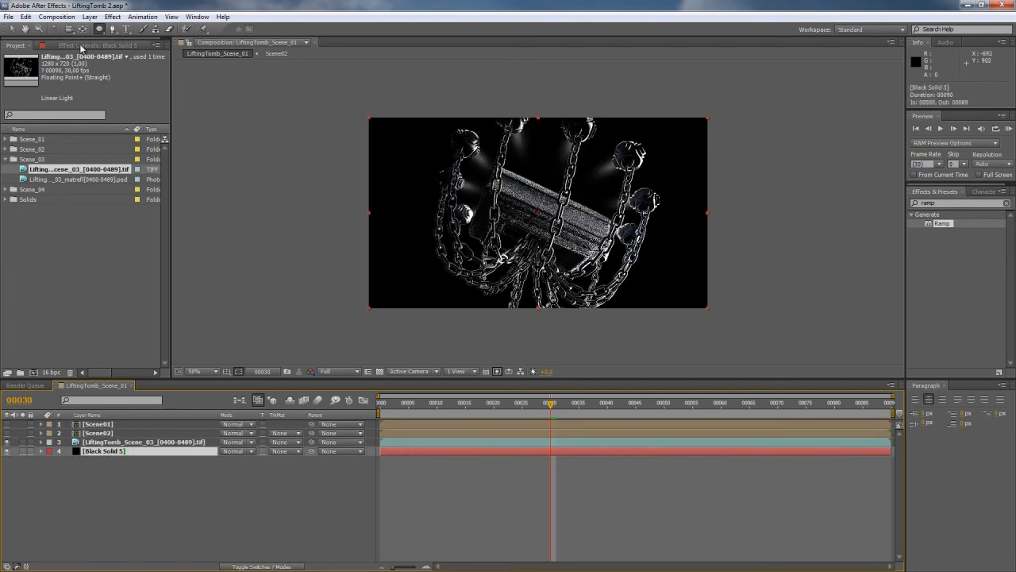
left_click(81, 48)
key("ctrl+alt+shift+e")
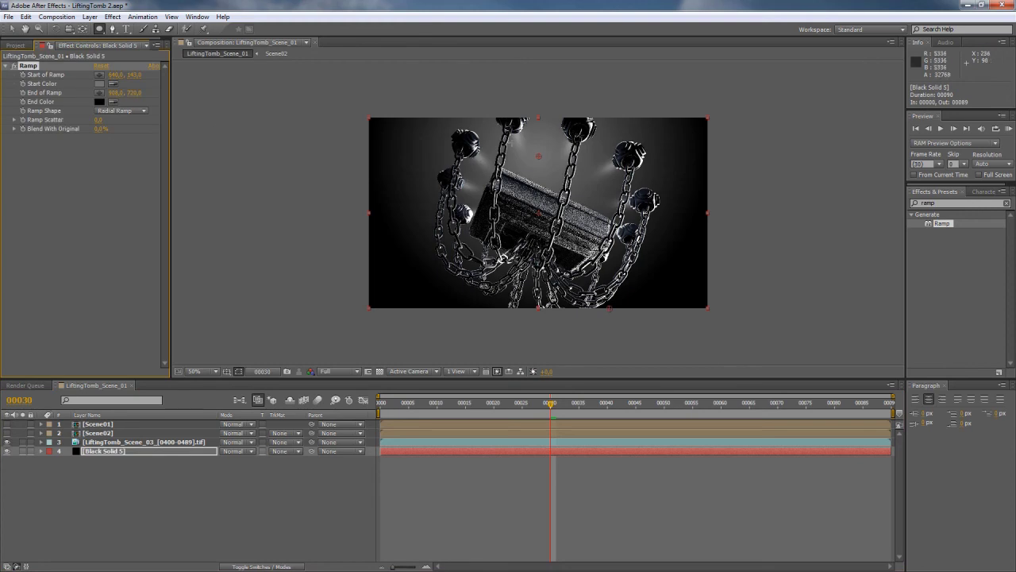
Centre the ramp's start point on the tomb, extend its end point, and use a grey start colour
left_click_drag(540, 161, 540, 188)
left_click_drag(110, 93, 123, 92)
left_click_drag(202, 96, 185, 100)
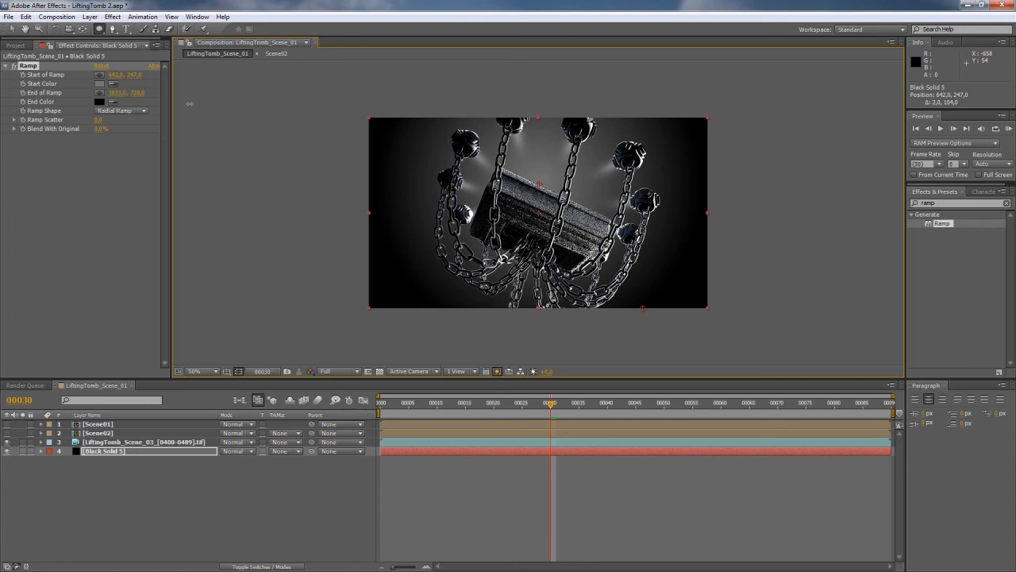
left_click_drag(542, 186, 546, 182)
left_click(100, 83)
left_click_drag(732, 435, 691, 443)
left_click(933, 387)
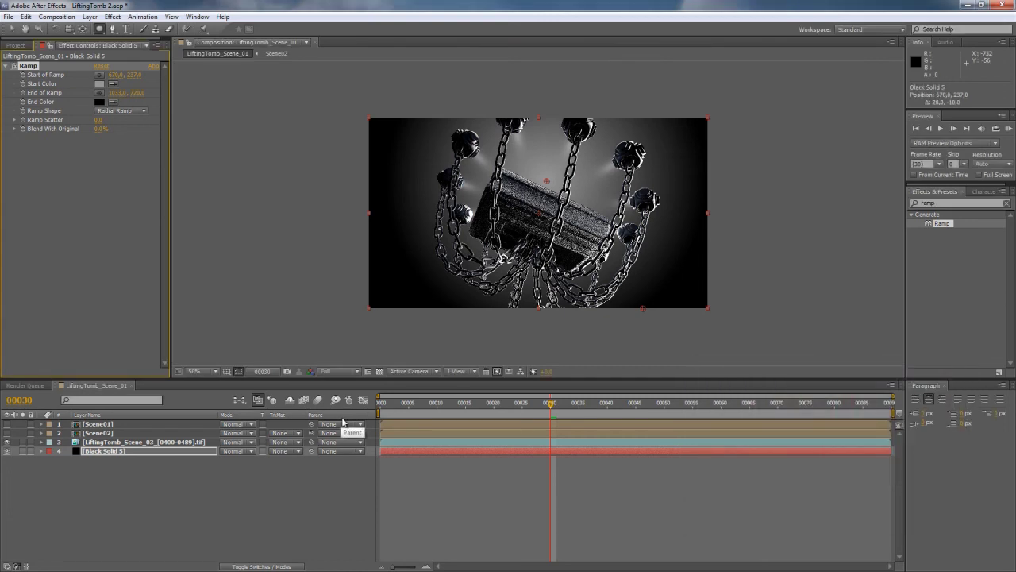
left_click(106, 469)
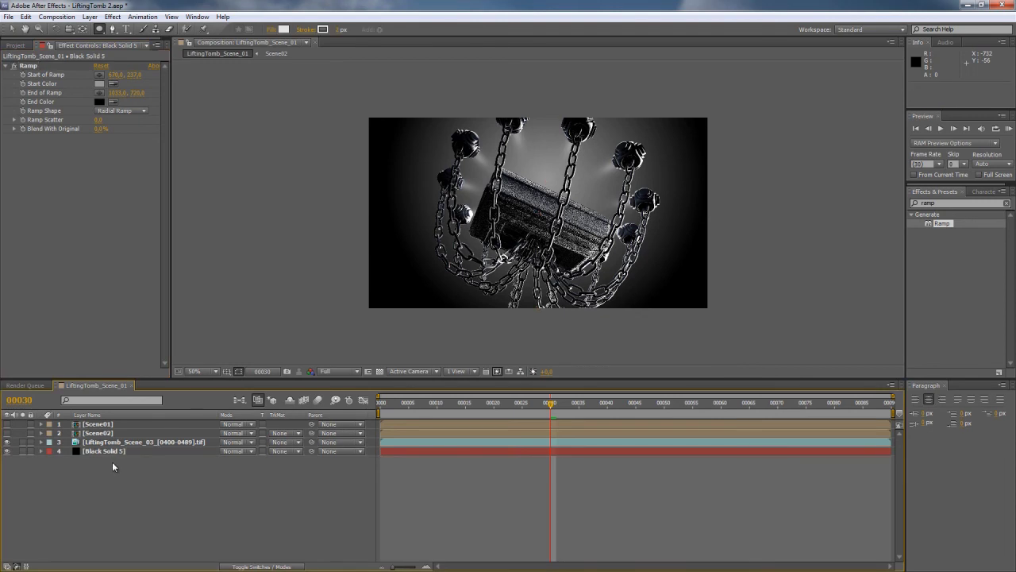
key("ctrl+y")
Place Black Solid 6 above the Scene 03 footage and draw an ellipse mask across the frame
left_click(464, 387)
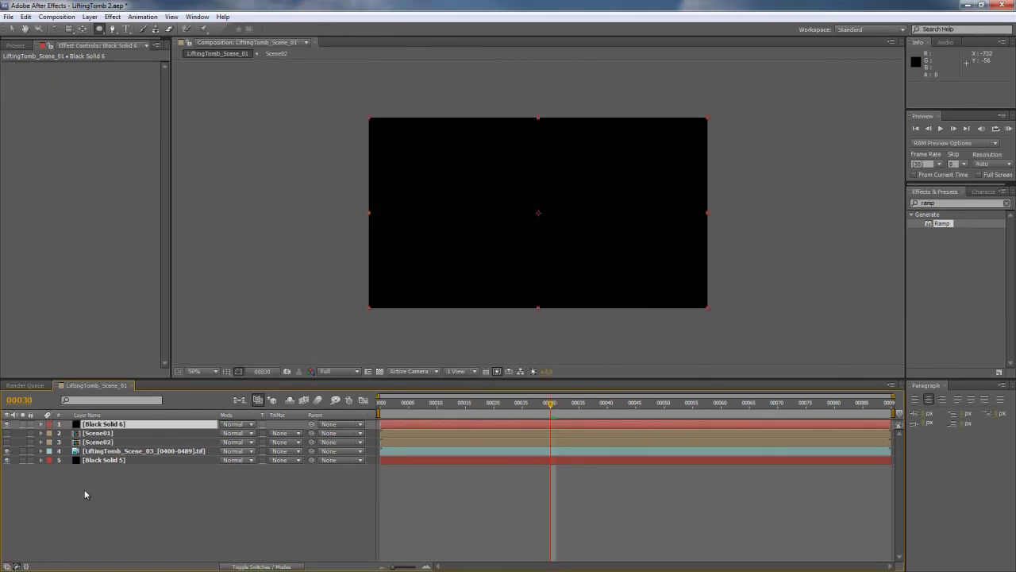
left_click_drag(107, 428, 110, 447)
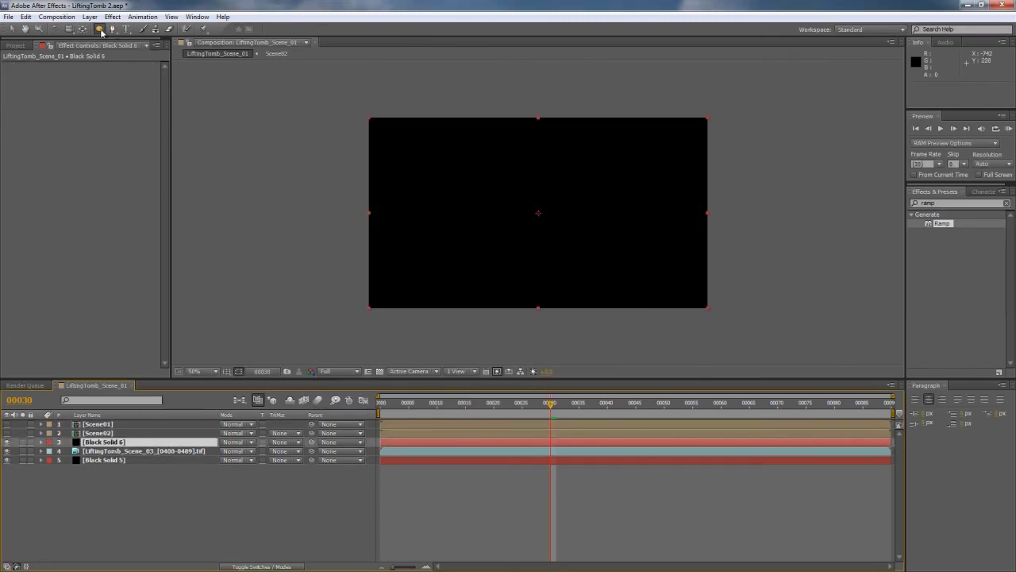
left_click_drag(406, 175, 700, 294)
key("space")
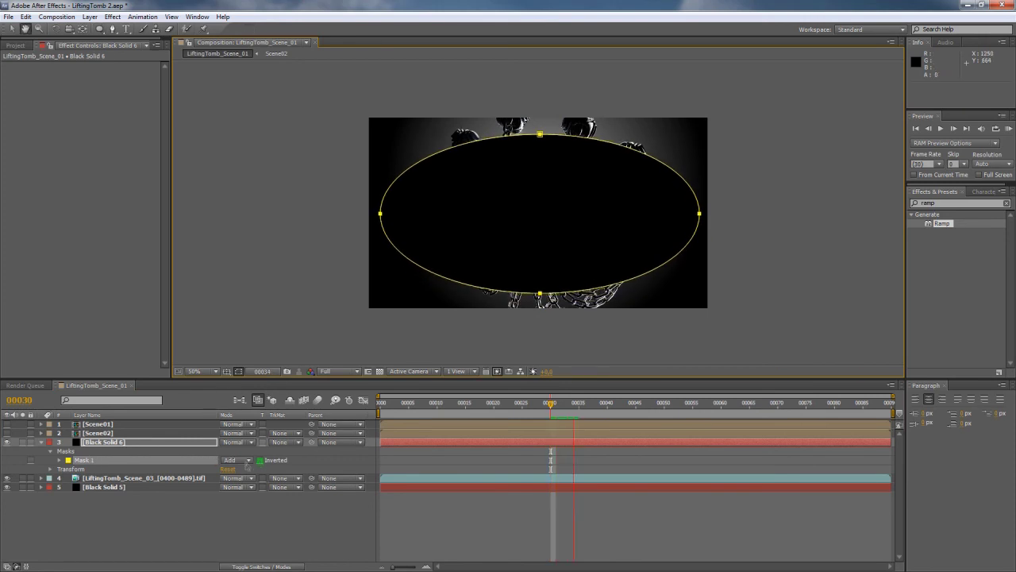
Invert the mask, feather it about 149 px, set opacity near 65%, and select the three Scene 03 layers
left_click(259, 460)
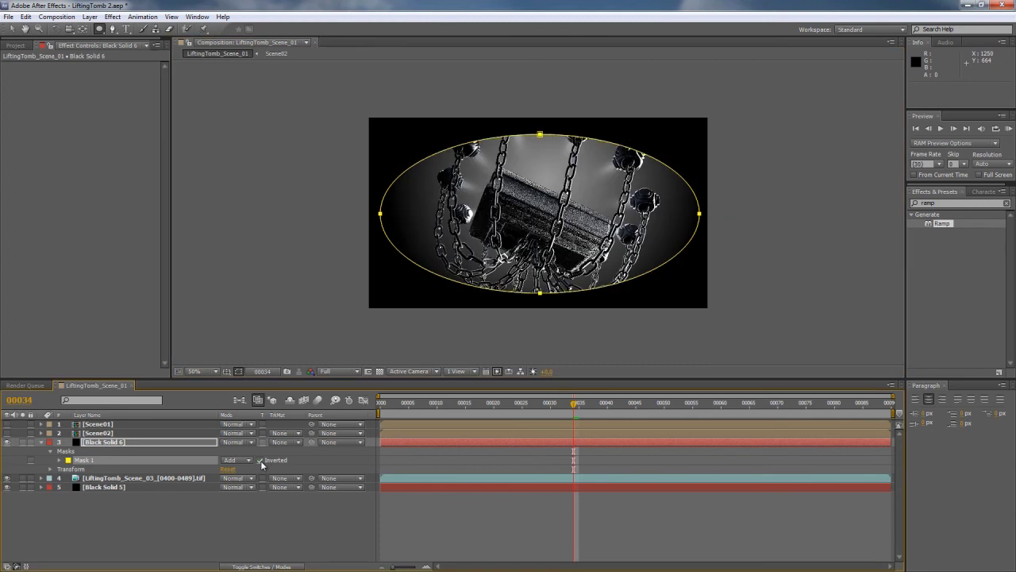
key("f")
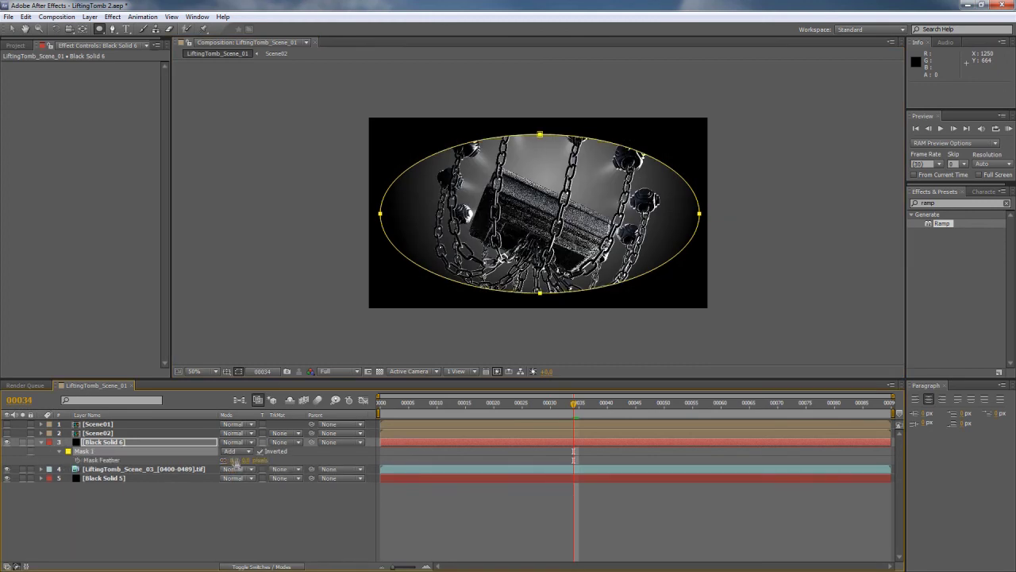
left_click_drag(236, 460, 358, 460)
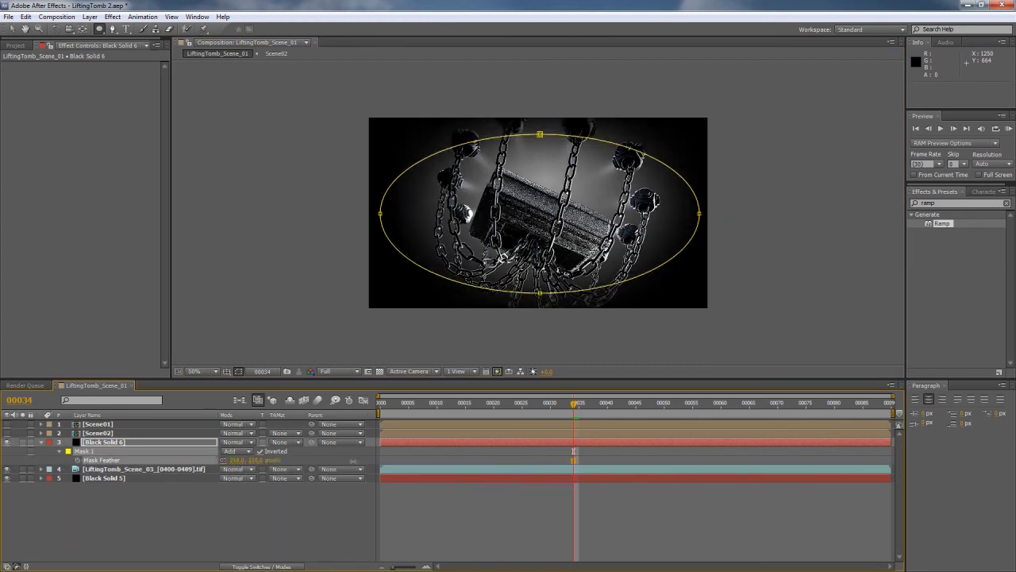
key("t")
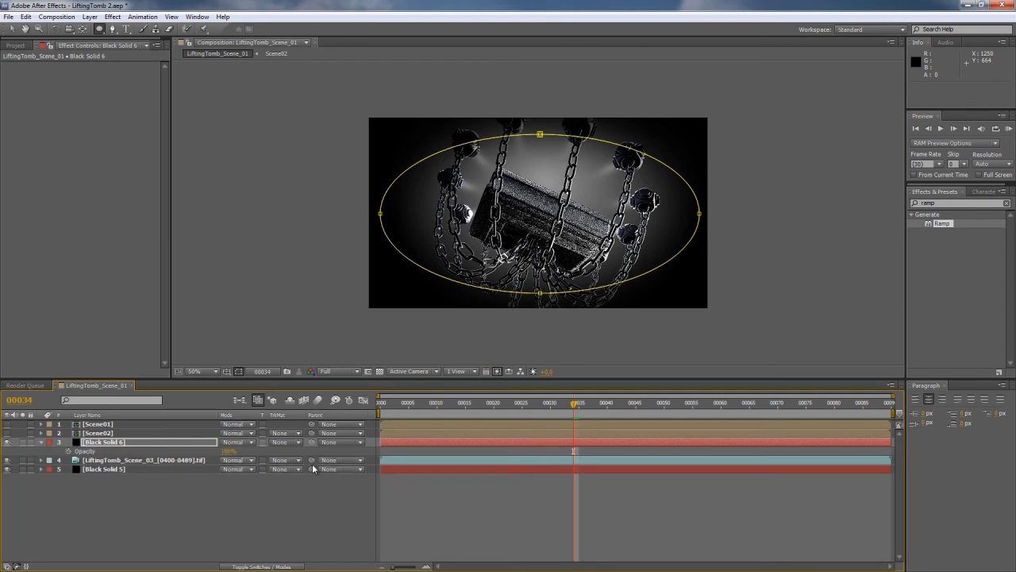
left_click_drag(229, 451, 214, 451)
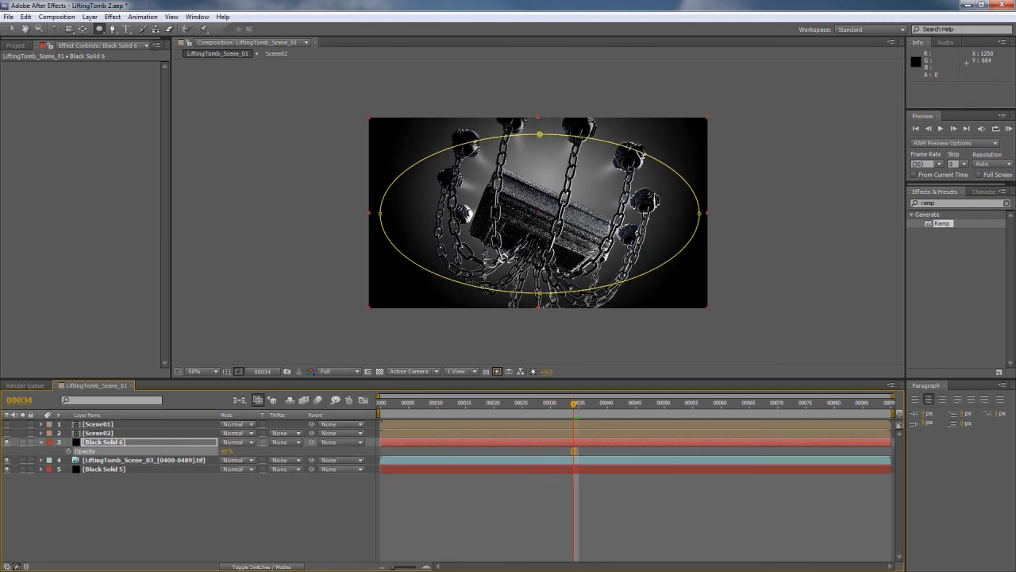
left_click(200, 513)
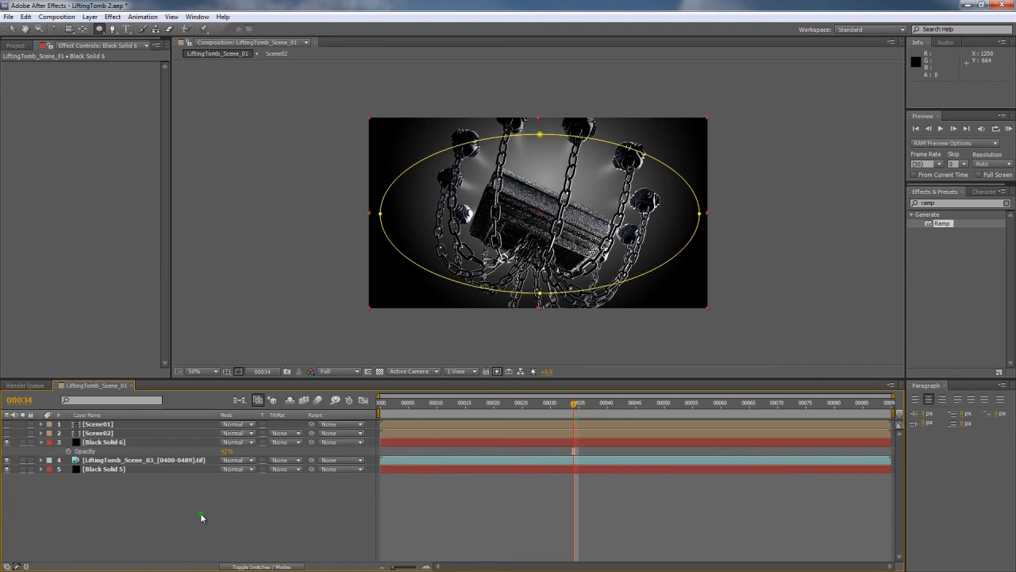
left_click(101, 441)
left_click(106, 469, "shift")
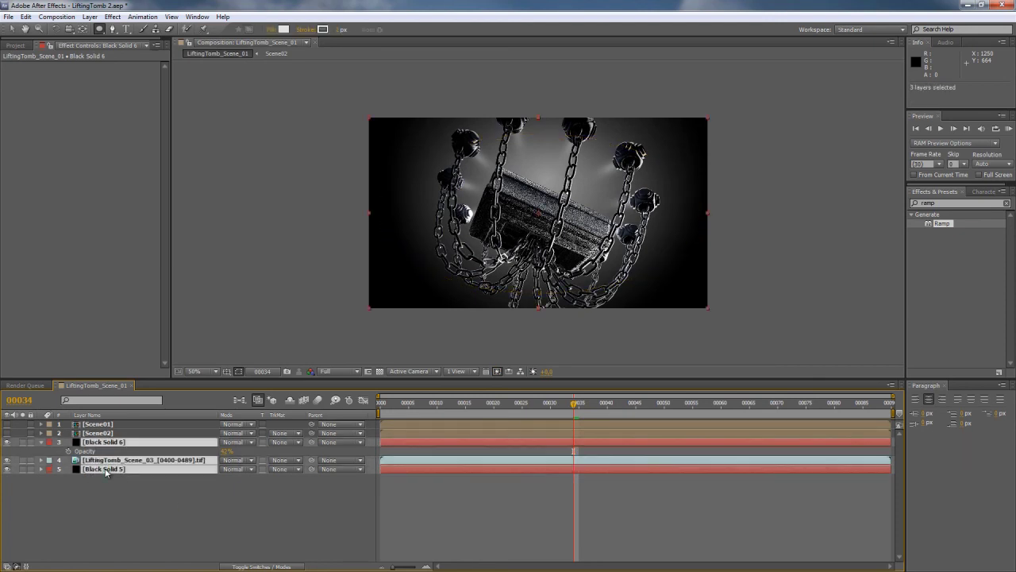
Pre-compose the vignette, Scene 03 footage and ramp layers into a composition named Scene03
key("ctrl+shift+c")
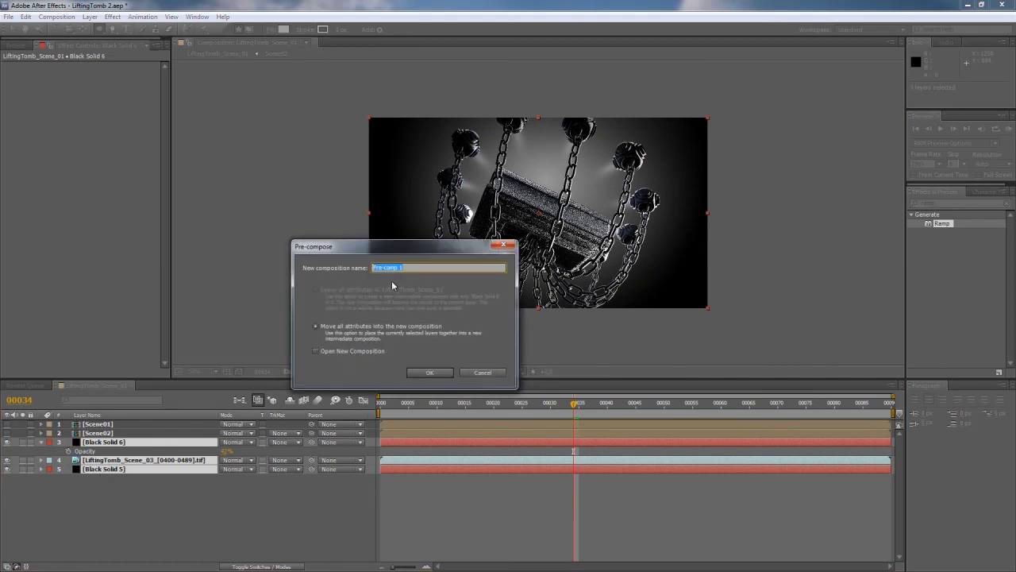
type("Scene03")
left_click(427, 373)
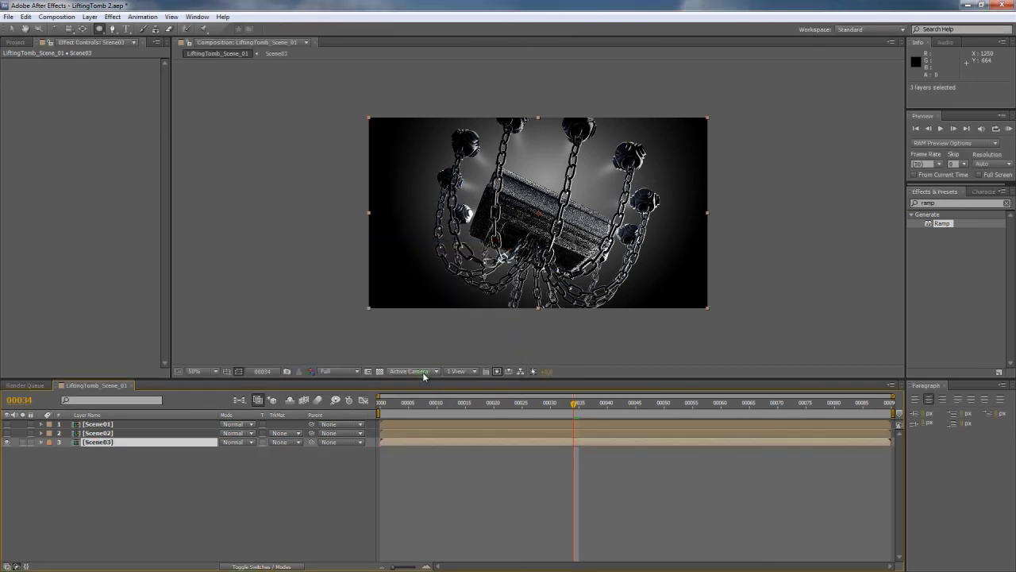
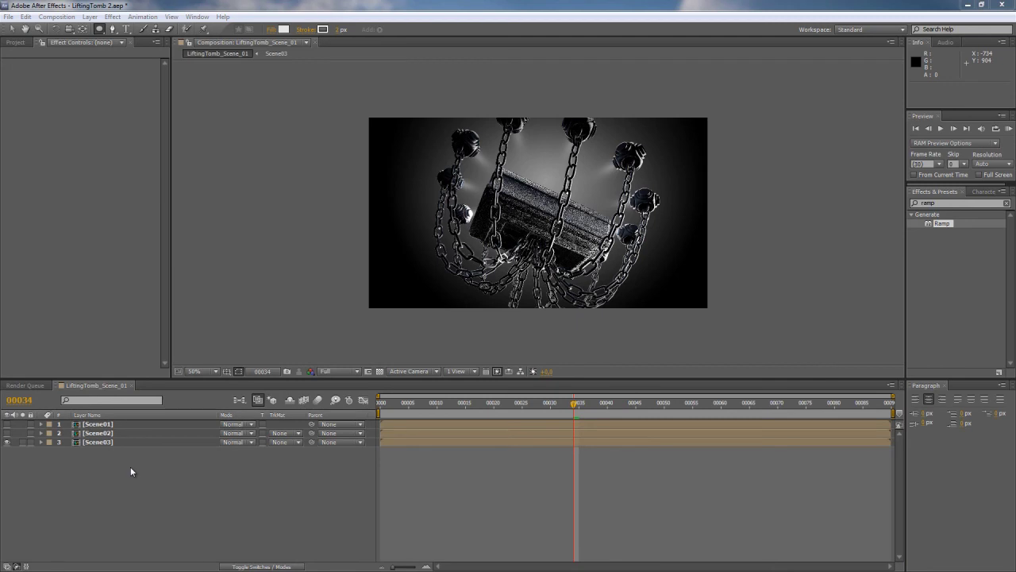
Change the LiftingTomb_Scene_01 composition duration from 90 to 400 frames
right_click(131, 466)
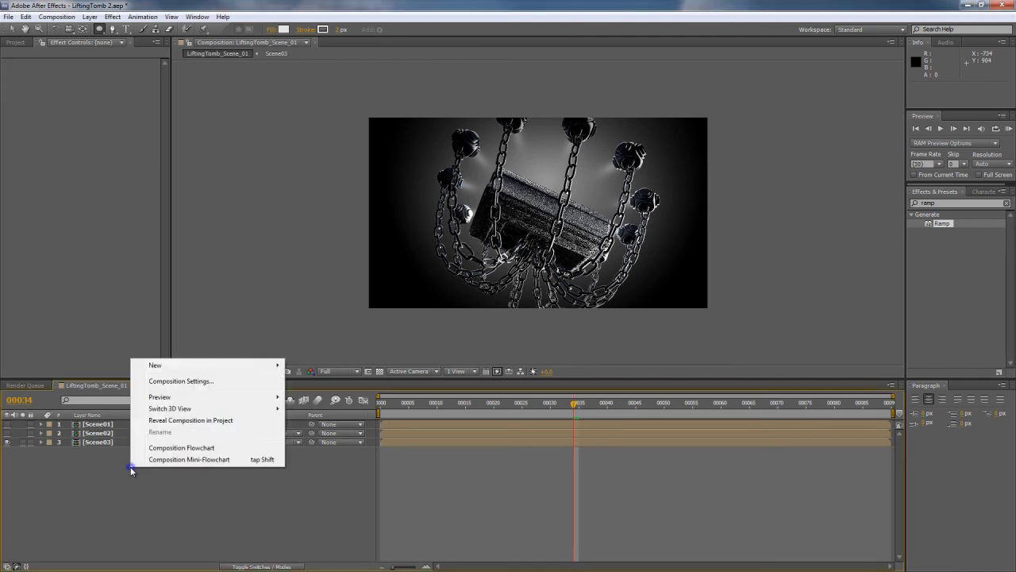
left_click(176, 382)
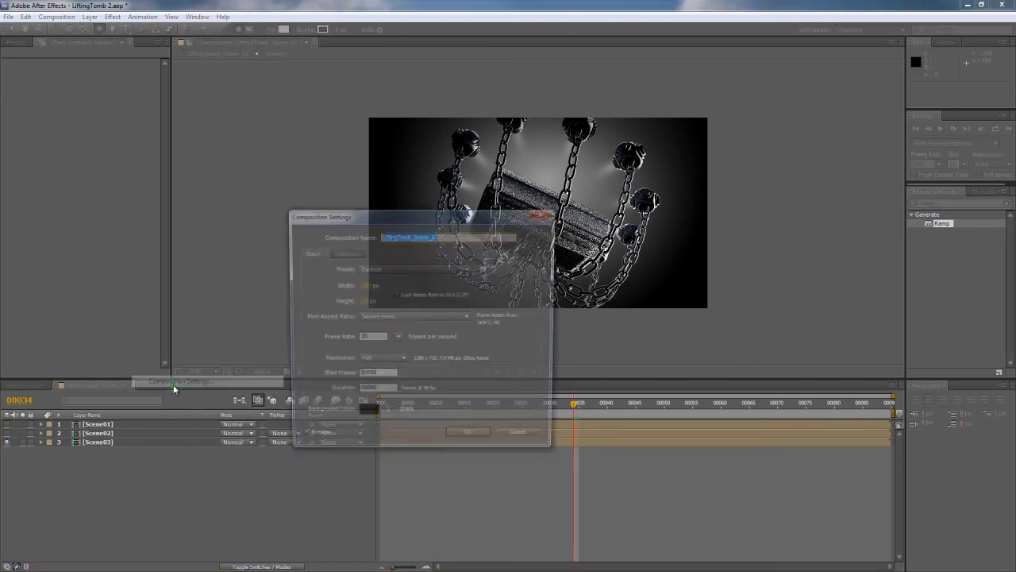
left_click(380, 391)
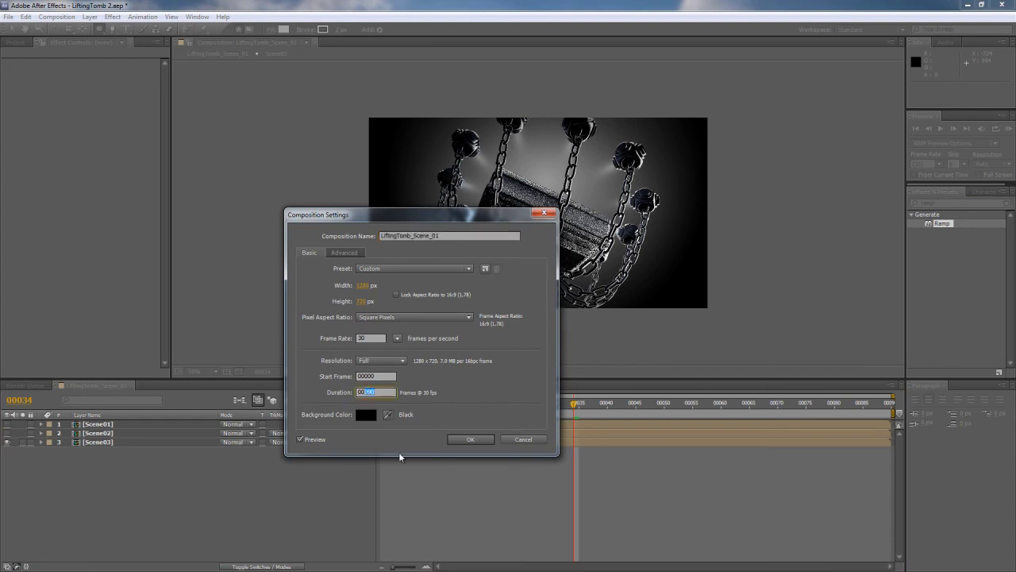
type("004")
left_click(470, 439)
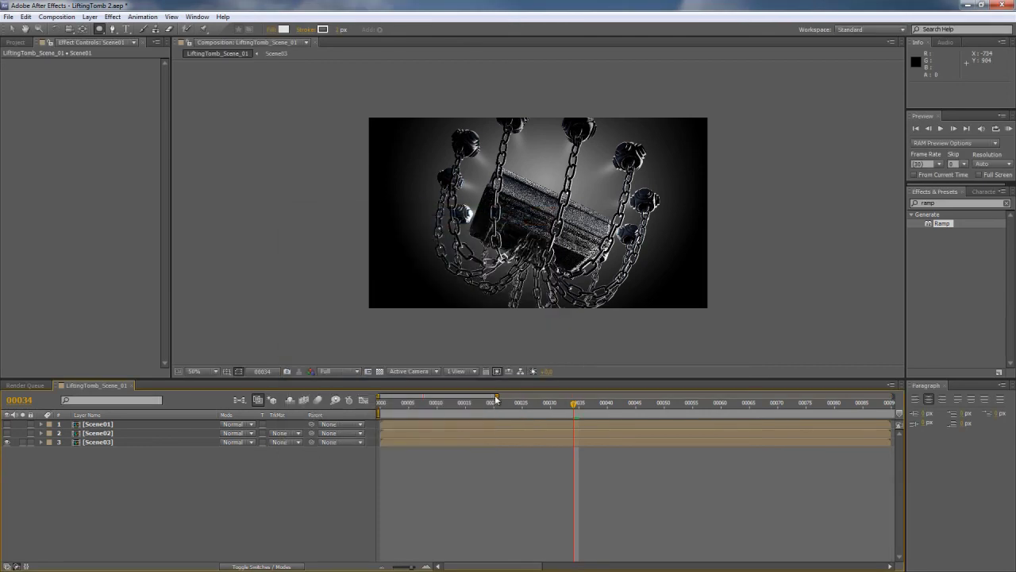
Zoom the timeline out to all 400 frames, move Scene02 to follow Scene01, and preview
left_click_drag(497, 395, 894, 395)
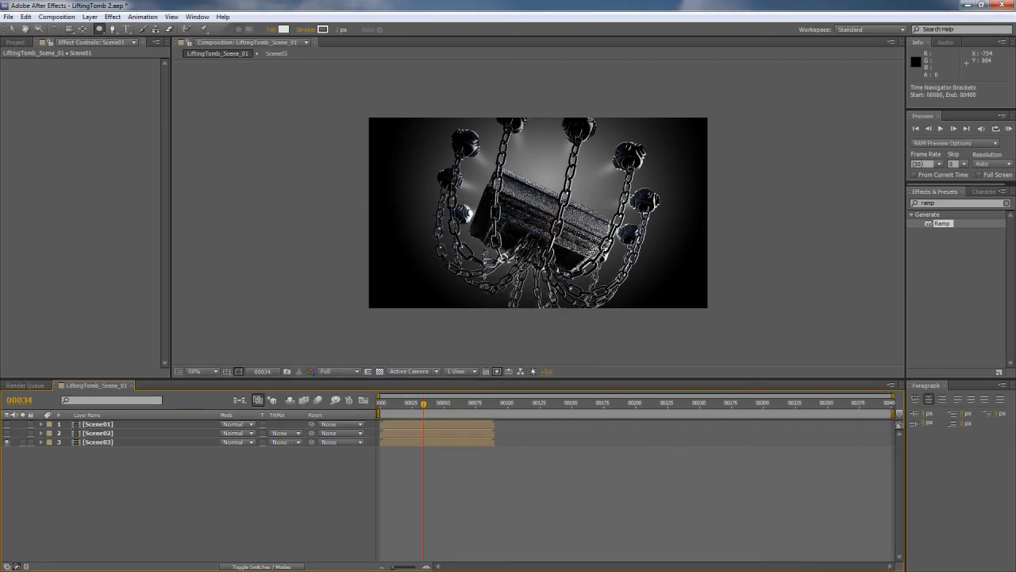
left_click_drag(472, 433, 709, 450)
left_click_drag(425, 404, 469, 409)
key("space")
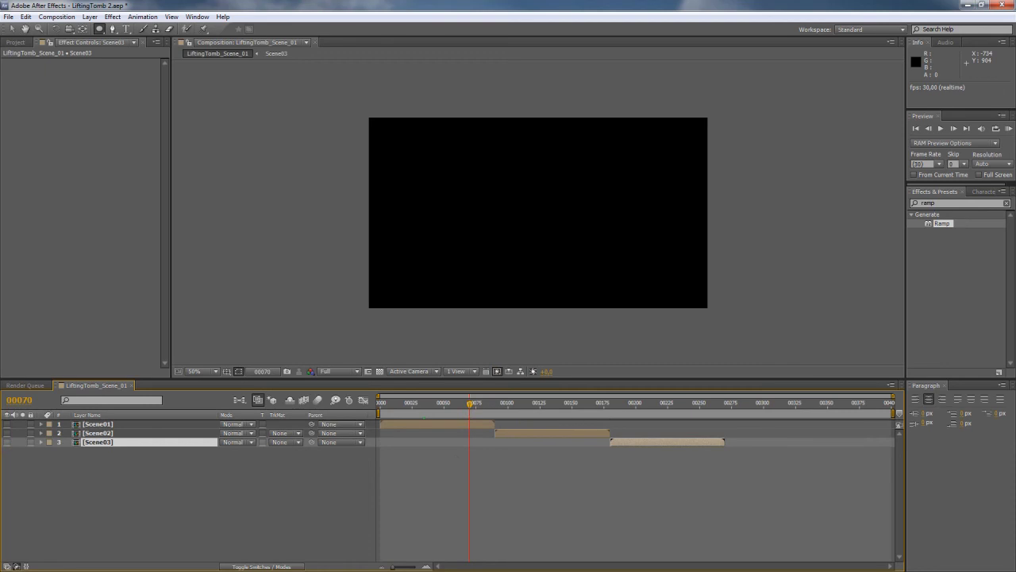
Add the Scene_04 TIFF sequence as a layer below Scene03 and scrub through it at 50% view
left_click(15, 42)
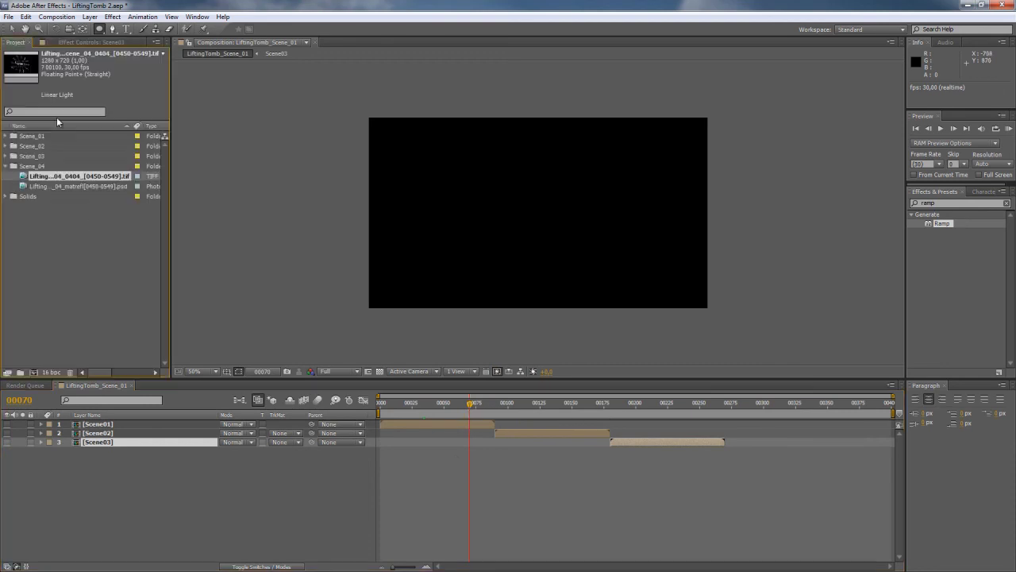
left_click_drag(54, 178, 115, 462)
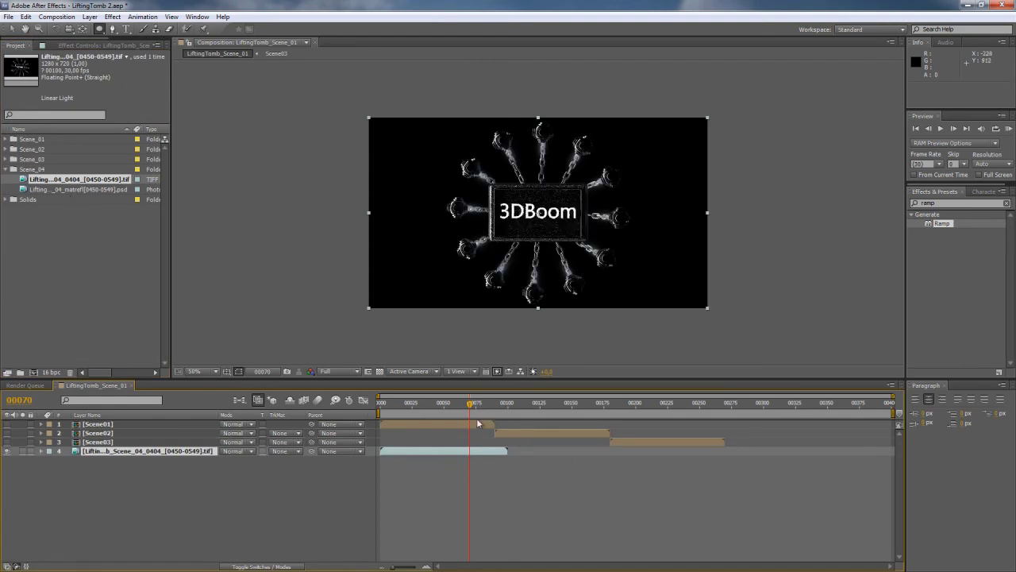
left_click_drag(472, 405, 492, 411)
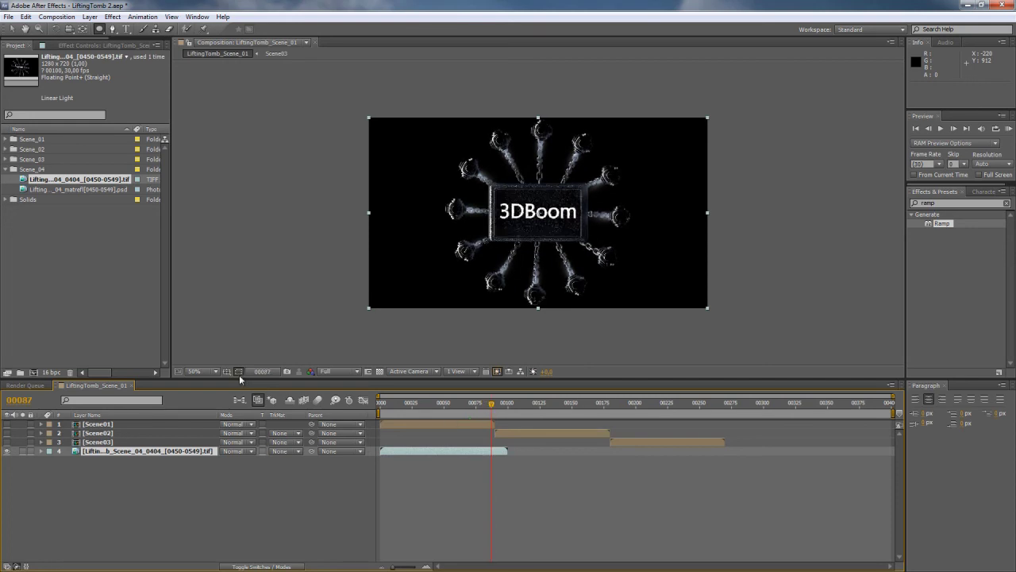
left_click(194, 372)
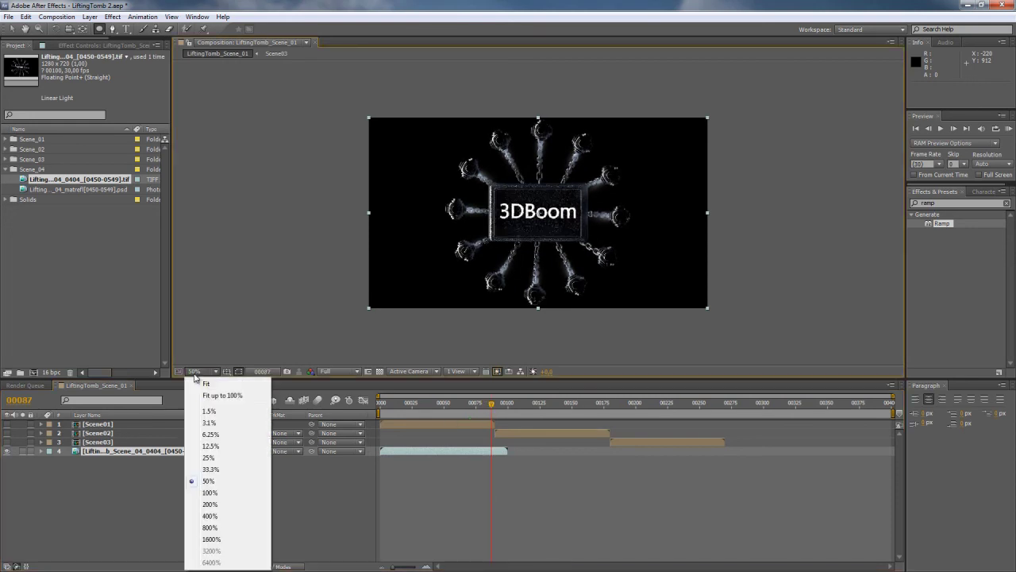
left_click(194, 375)
Preview the footage's end and trim the Scene_04 layer to end at frame 84
mouse_move(494, 408)
left_mouse_down()
mouse_move(510, 406)
mouse_move(478, 408)
left_mouse_up()
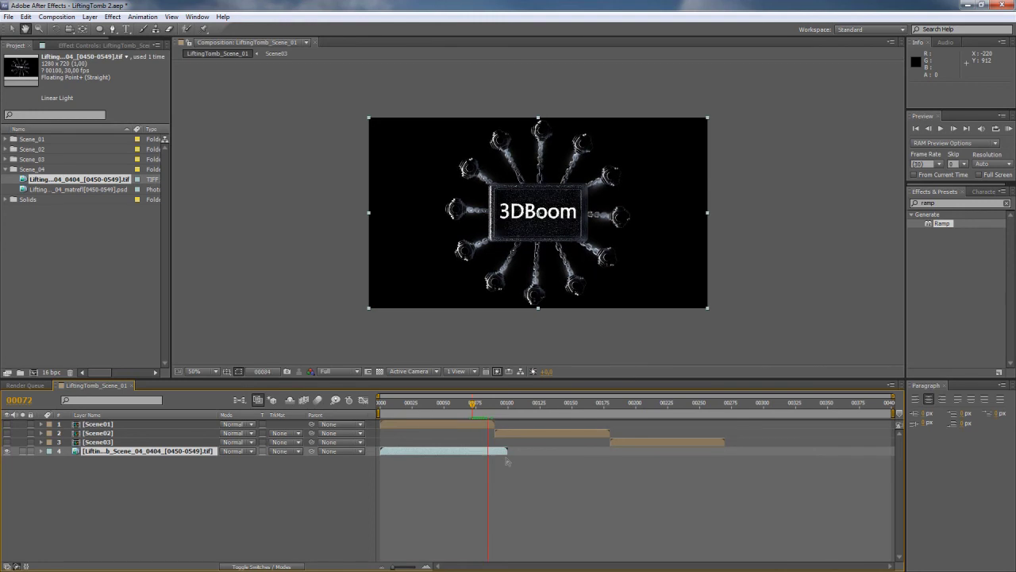
key("q")
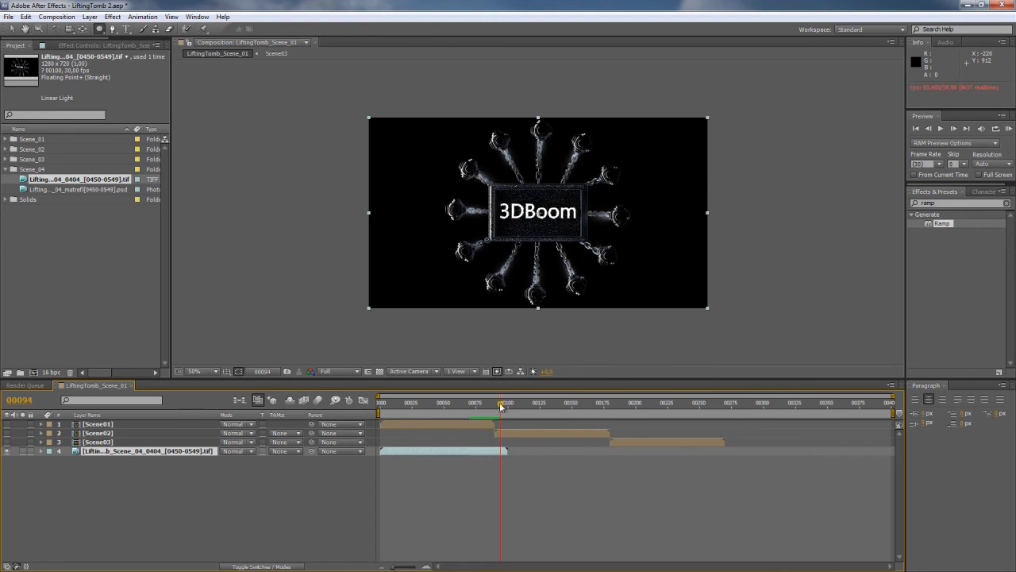
left_click_drag(501, 407, 488, 406)
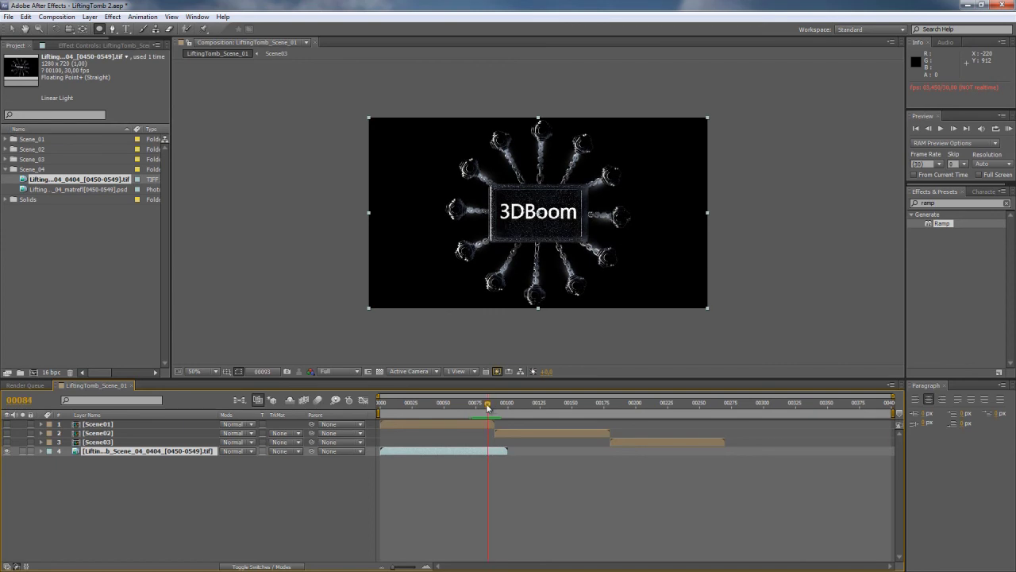
left_click_drag(505, 451, 492, 451)
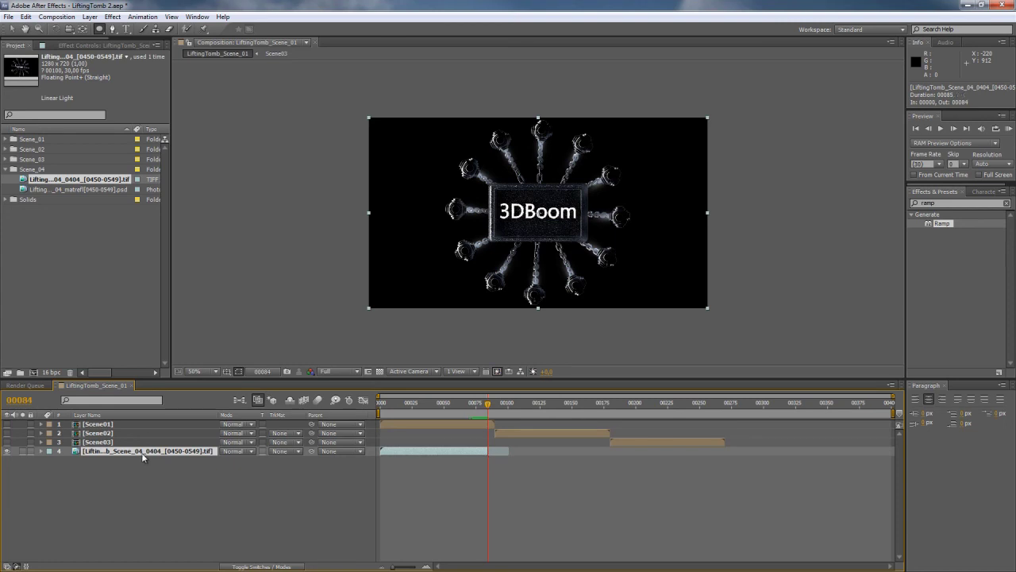
key("ctrl+shift+c")
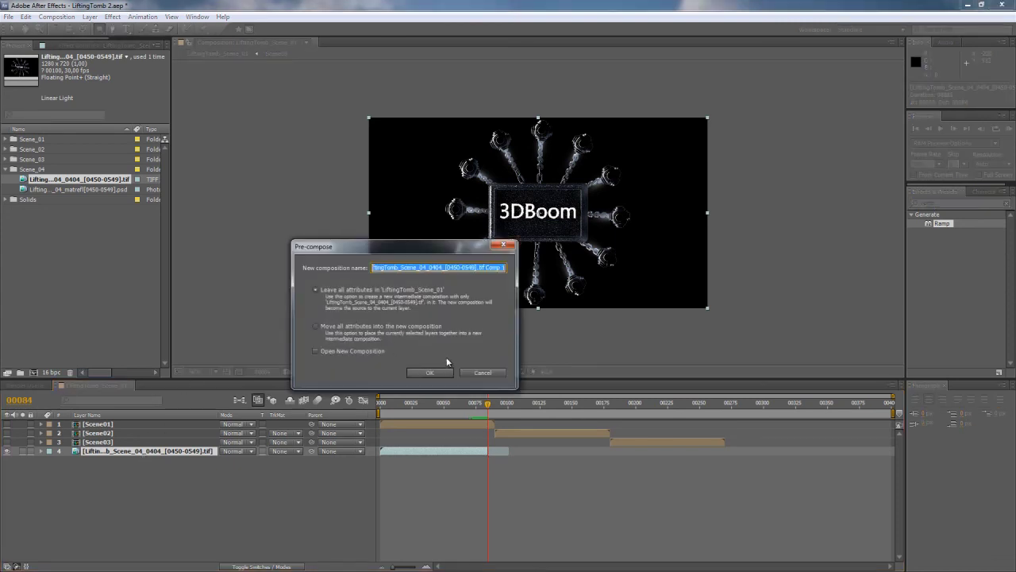
Precompose the Scene_04 footage, open the precomp, and bring up settings for a new 1280×720 solid
left_click(429, 373)
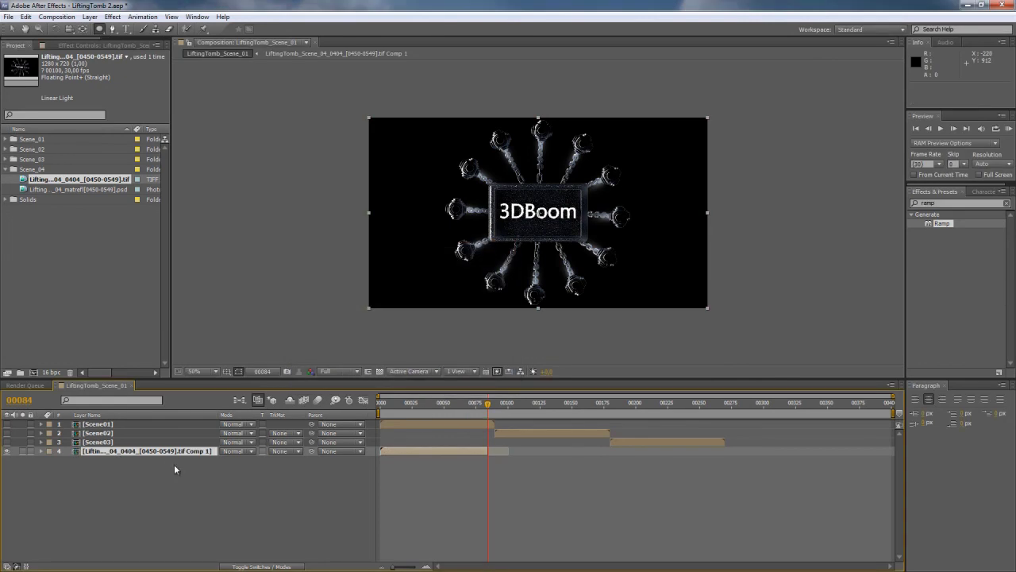
double_click(122, 451)
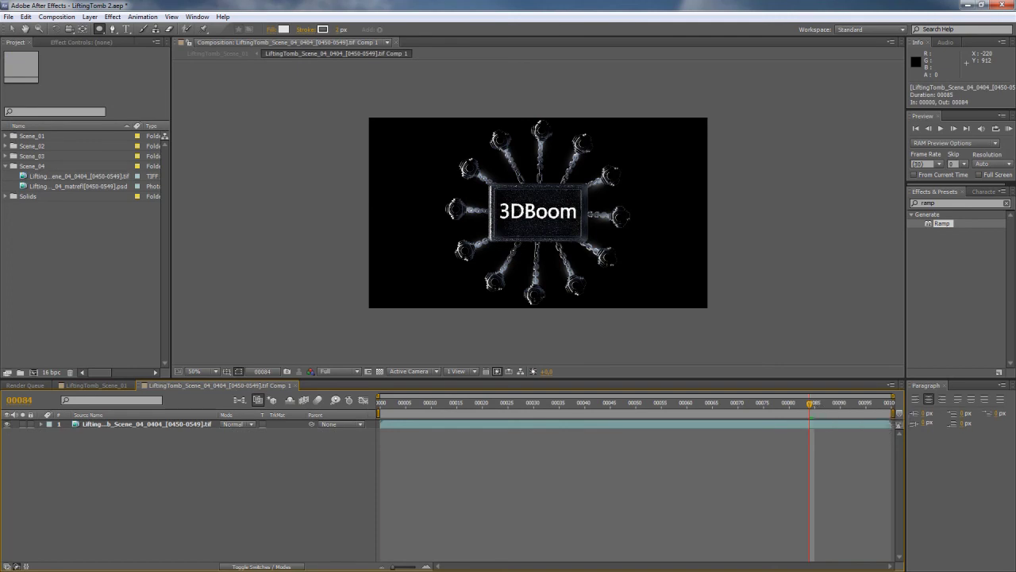
left_click(884, 425)
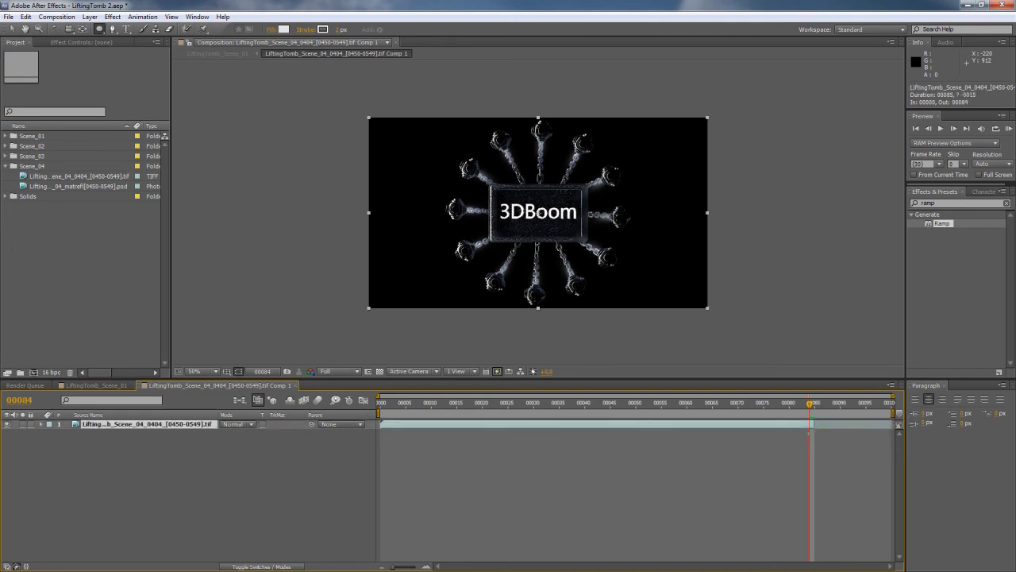
key("ctrl+y")
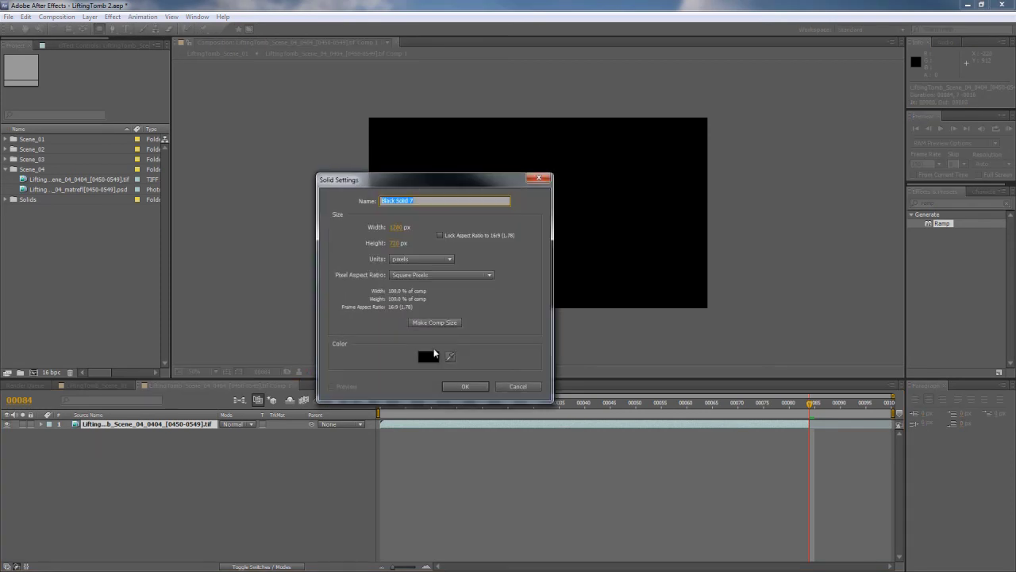
Add Black Solid 7 beneath the footage, and trim it and the work area to the footage's end
left_click(463, 387)
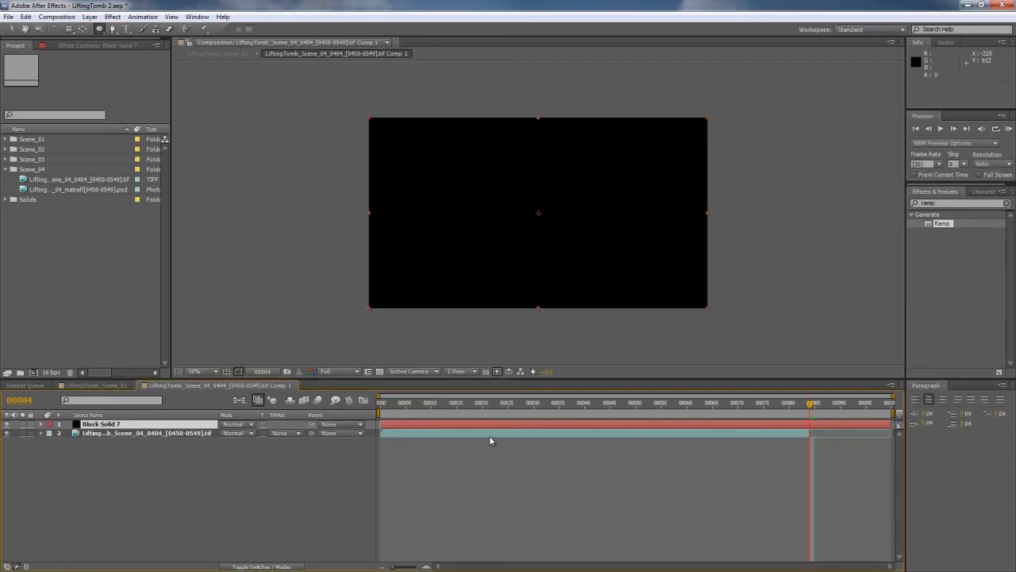
left_click_drag(119, 423, 119, 456)
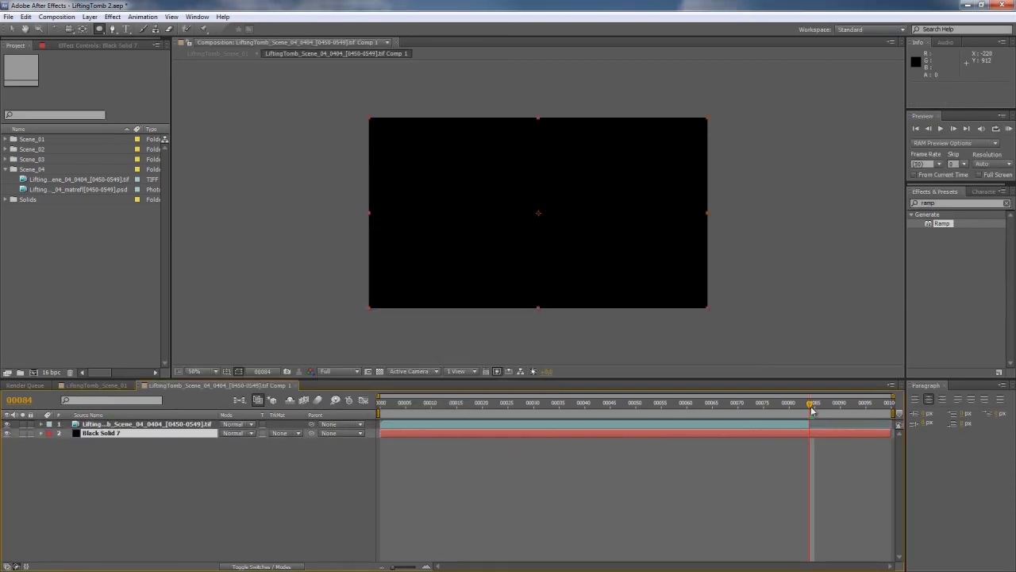
left_click(744, 406)
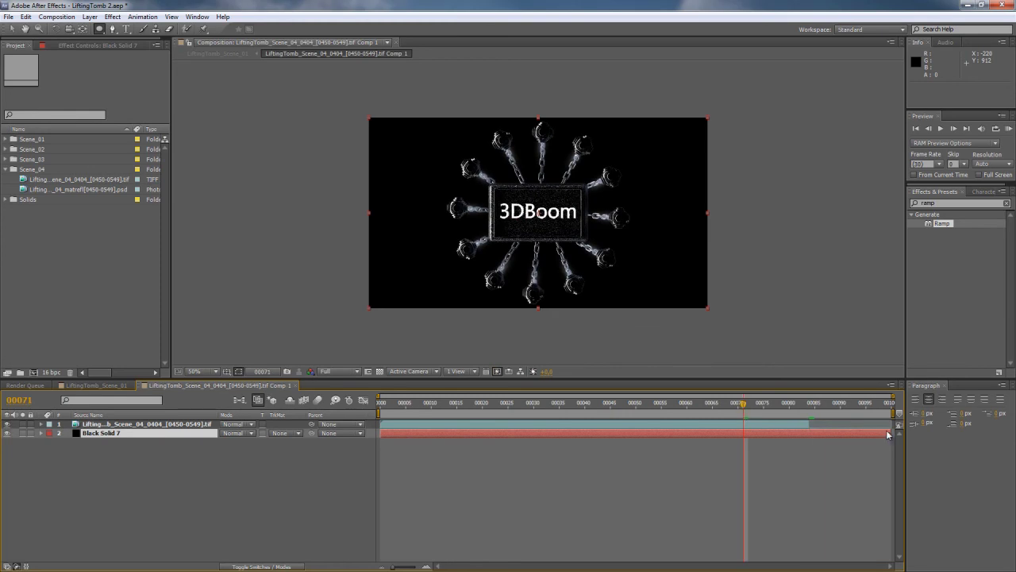
left_click_drag(891, 433, 803, 439)
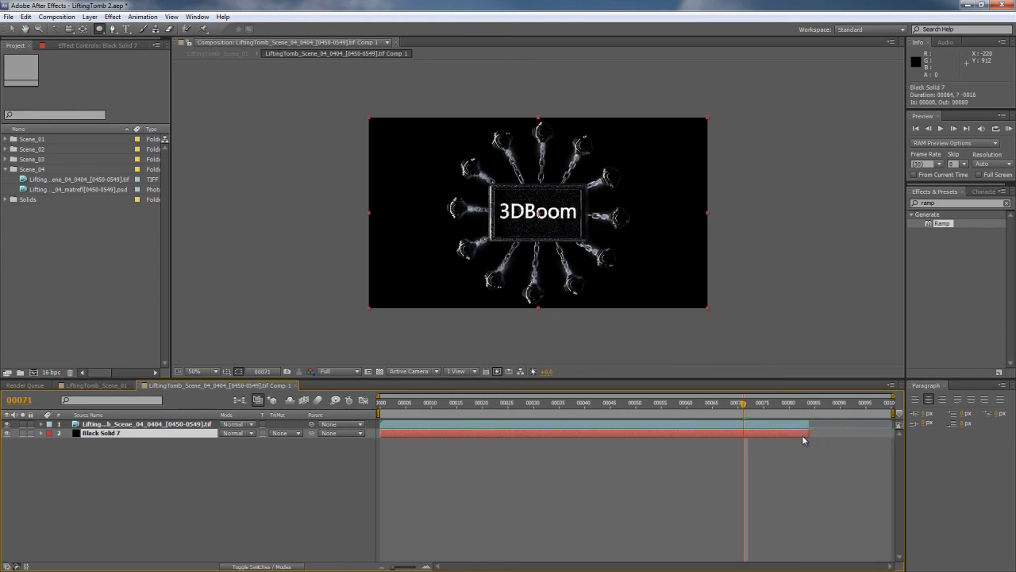
left_click_drag(896, 414, 811, 414)
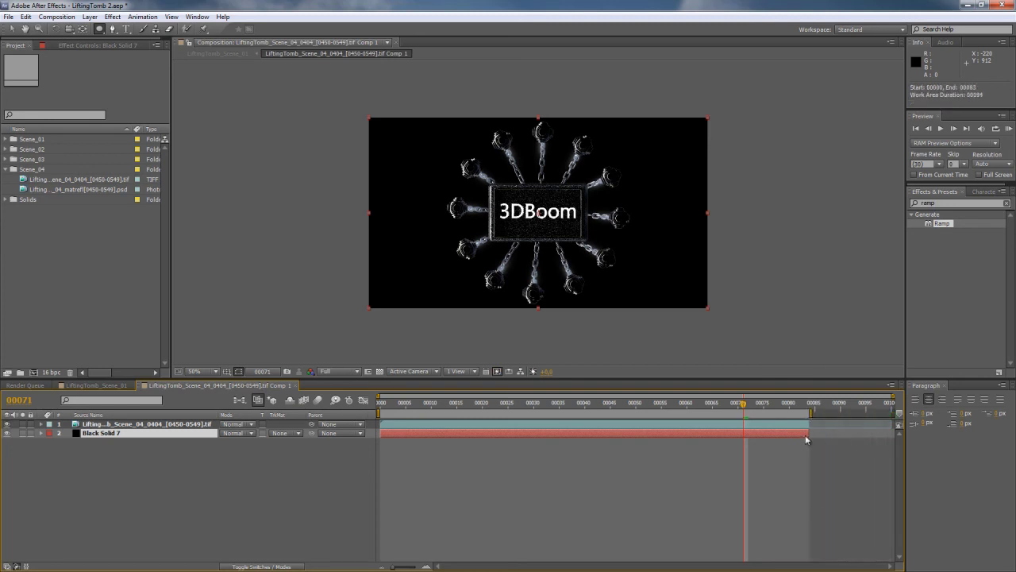
Select Black Solid 7, undo the accidental time change, and bring up the Effects & Presets search
left_click(114, 434)
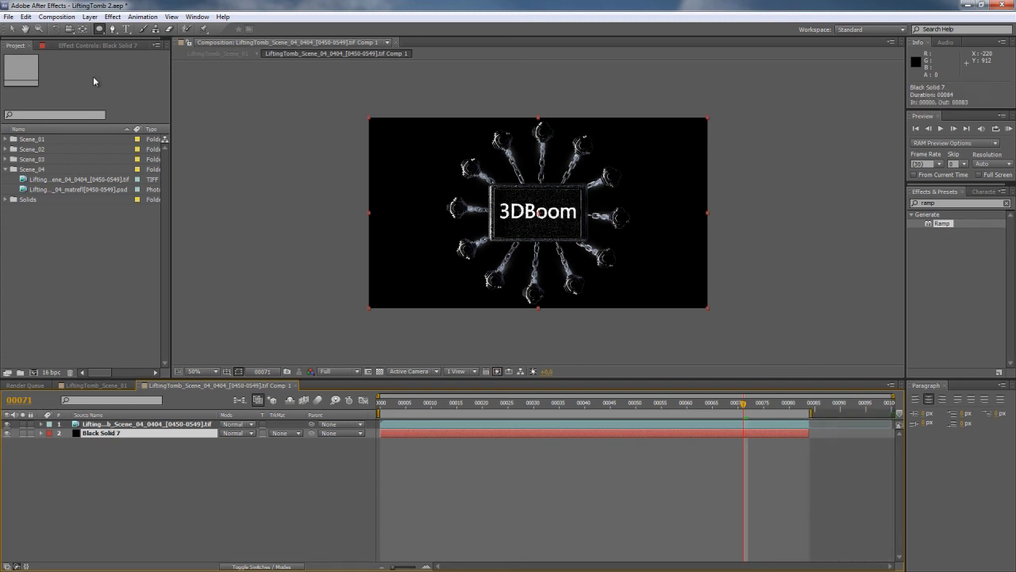
left_click(95, 45)
key("ctrl+b")
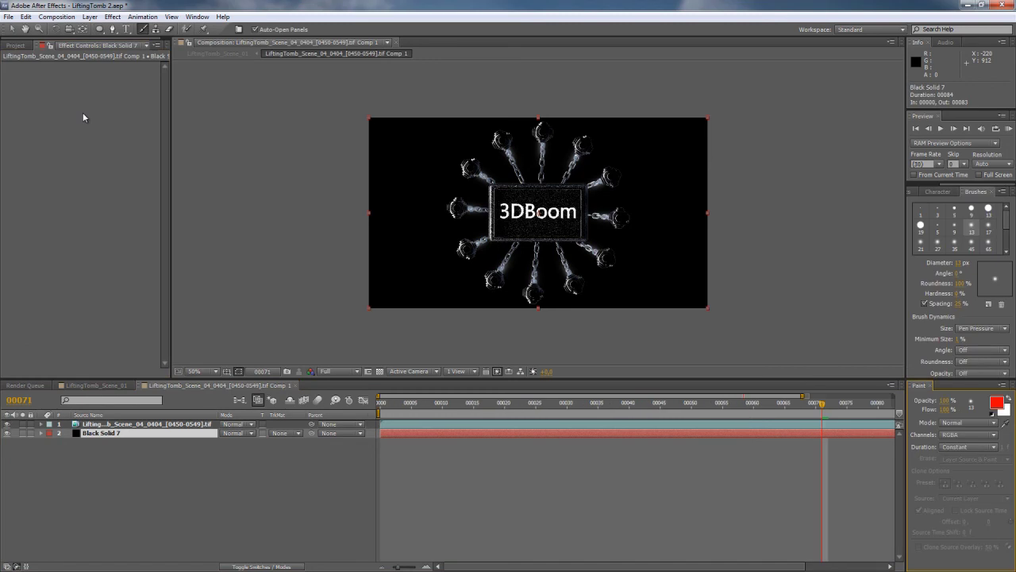
left_click(83, 117)
key("ctrl+z")
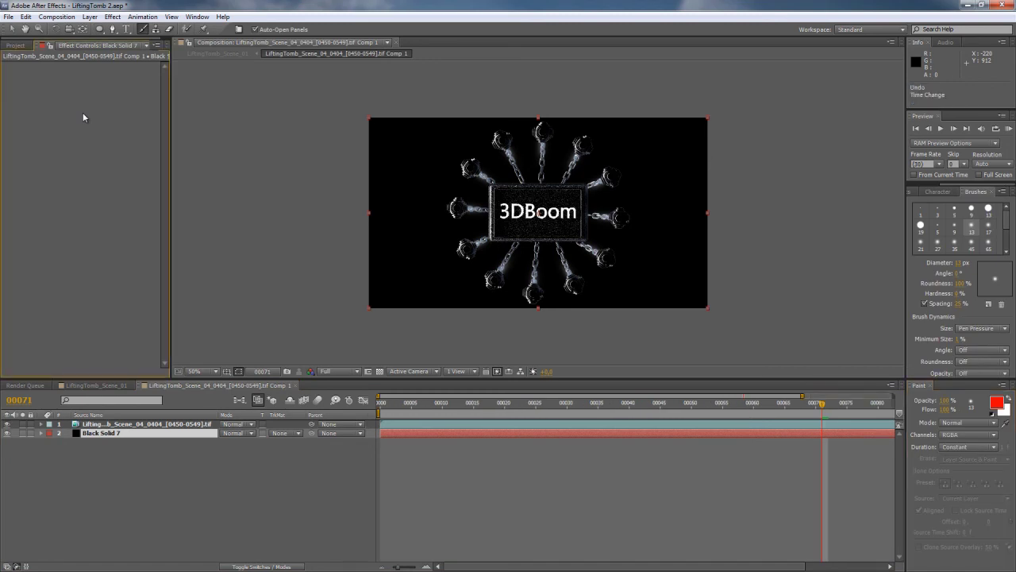
key("ctrl+5")
Apply Ramp to Black Solid 7 with a black end colour and grey A2A2A2 start colour
type("ramp")
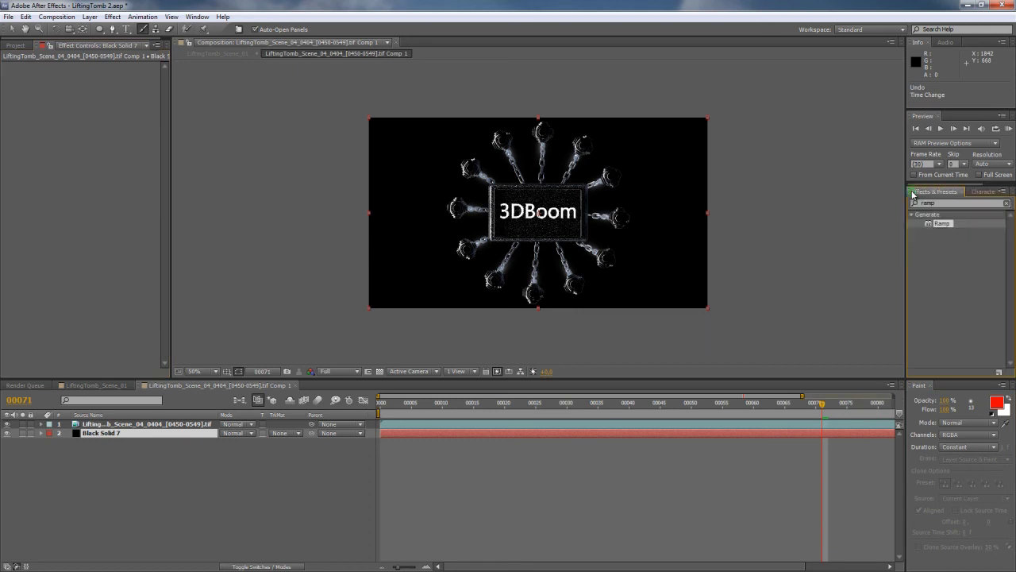
double_click(942, 224)
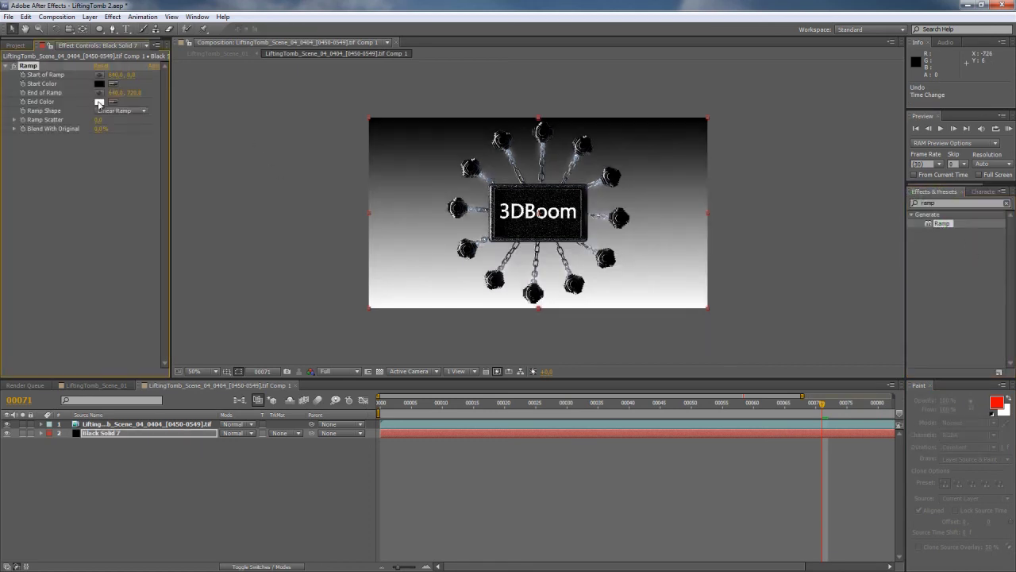
left_click(99, 102)
left_click_drag(735, 469, 692, 522)
left_click(933, 387)
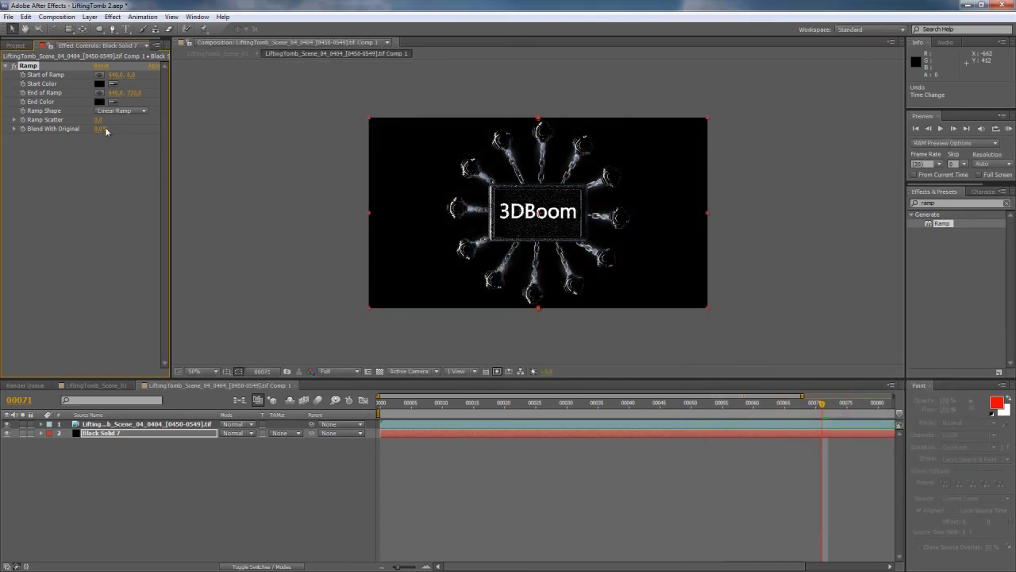
left_click(99, 85)
left_click_drag(716, 439, 690, 416)
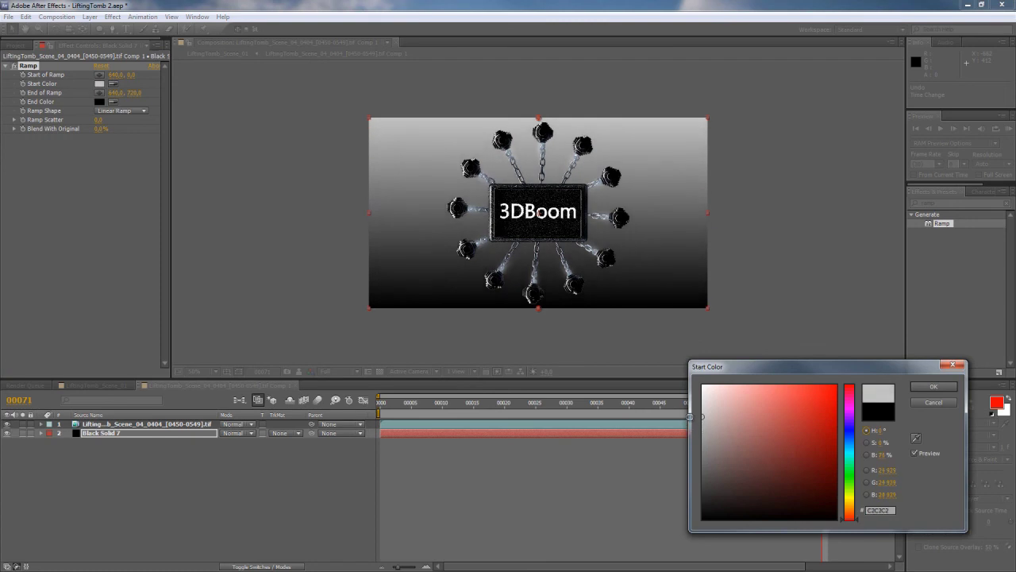
left_click(934, 389)
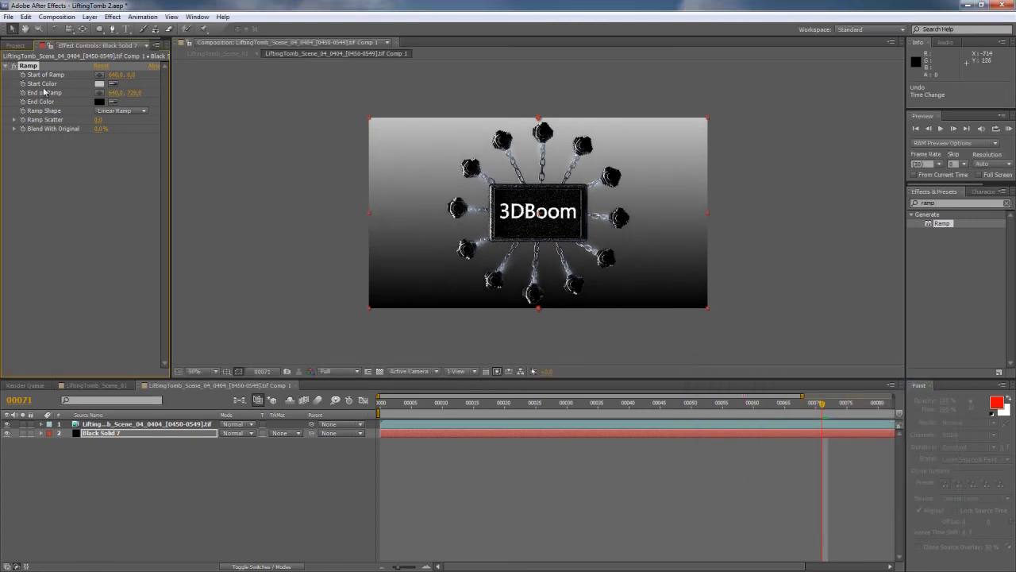
Make the ramp radial, centred at 640,360, widen it, and darken the start to mid grey
left_click(120, 110)
left_click(119, 129)
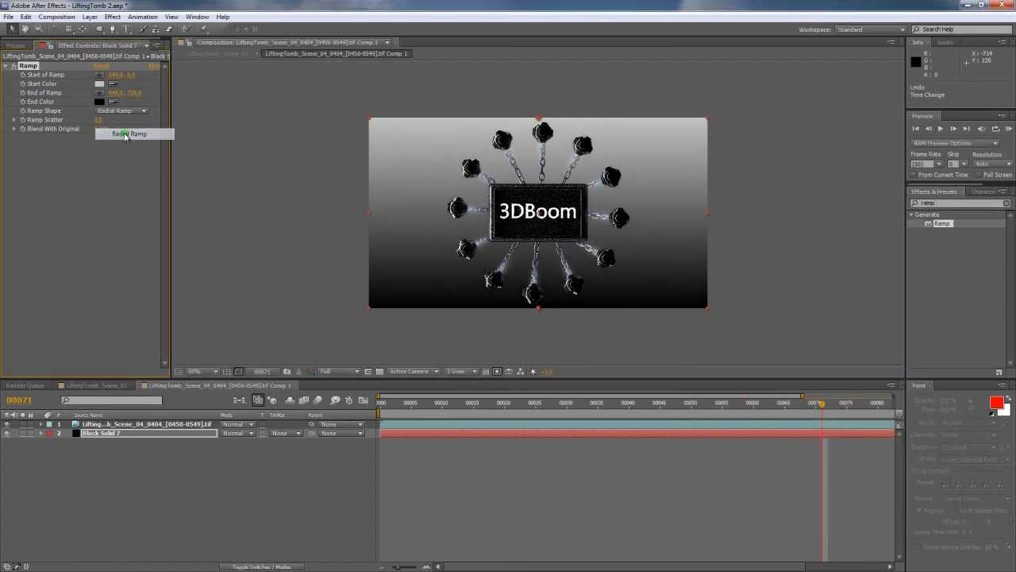
left_click_drag(131, 74, 335, 49)
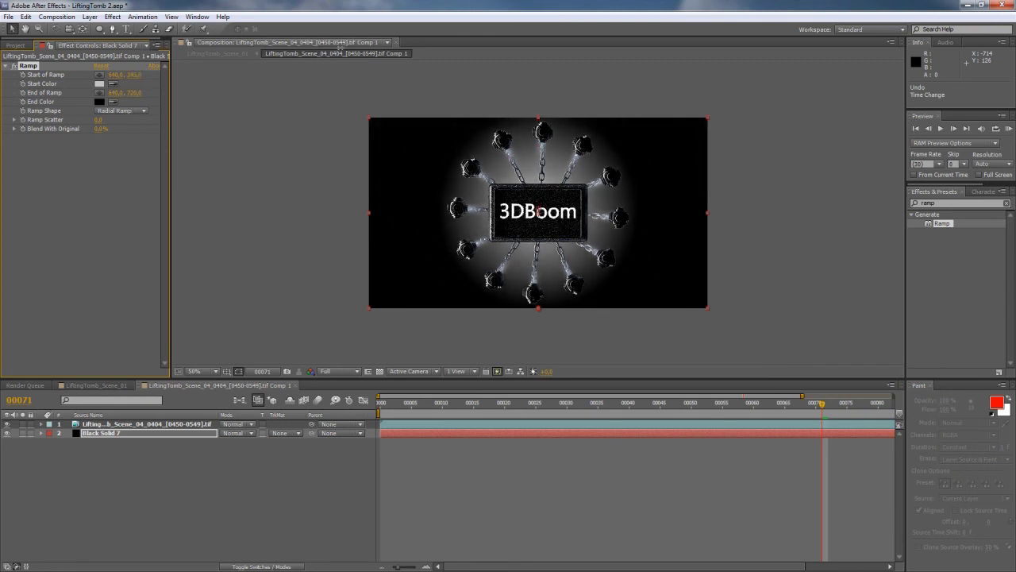
left_click_drag(133, 94, 234, 112)
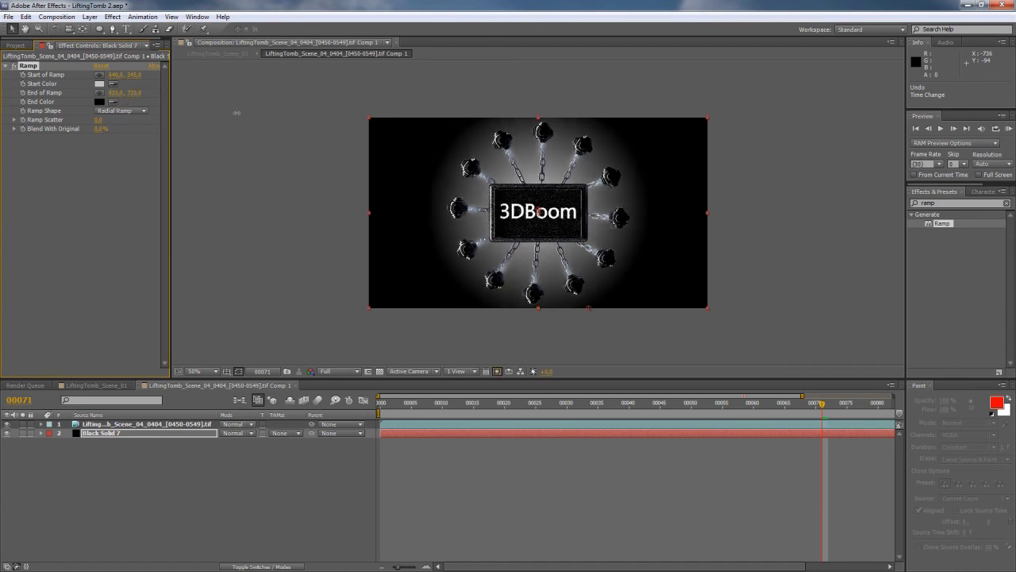
left_click(99, 84)
left_click_drag(702, 460, 699, 475)
left_click(703, 471)
left_click(922, 388)
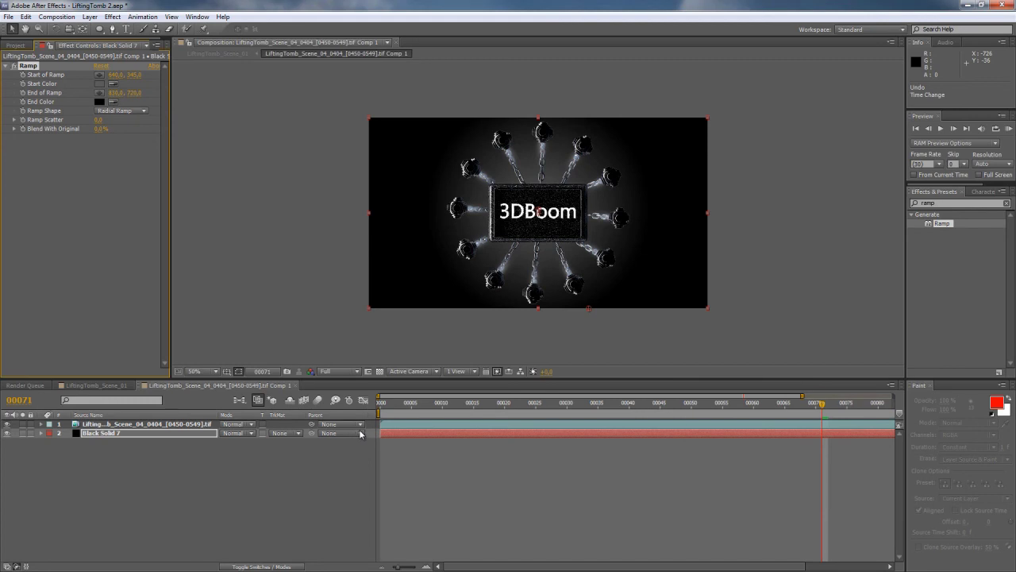
Add a new solid, Black Solid 8, on top of the precomp
left_click(130, 474)
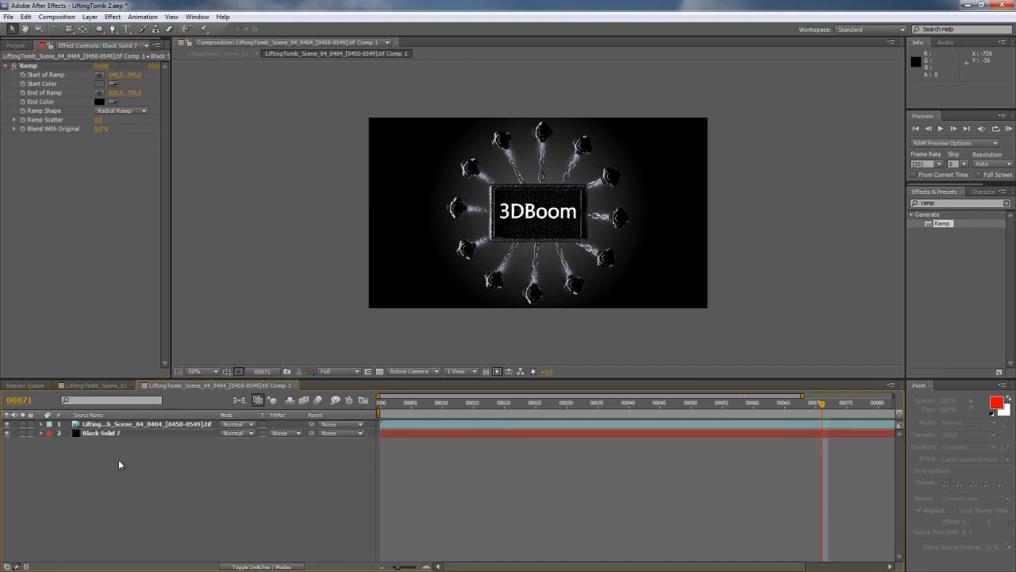
key("ctrl+y")
left_click(466, 389)
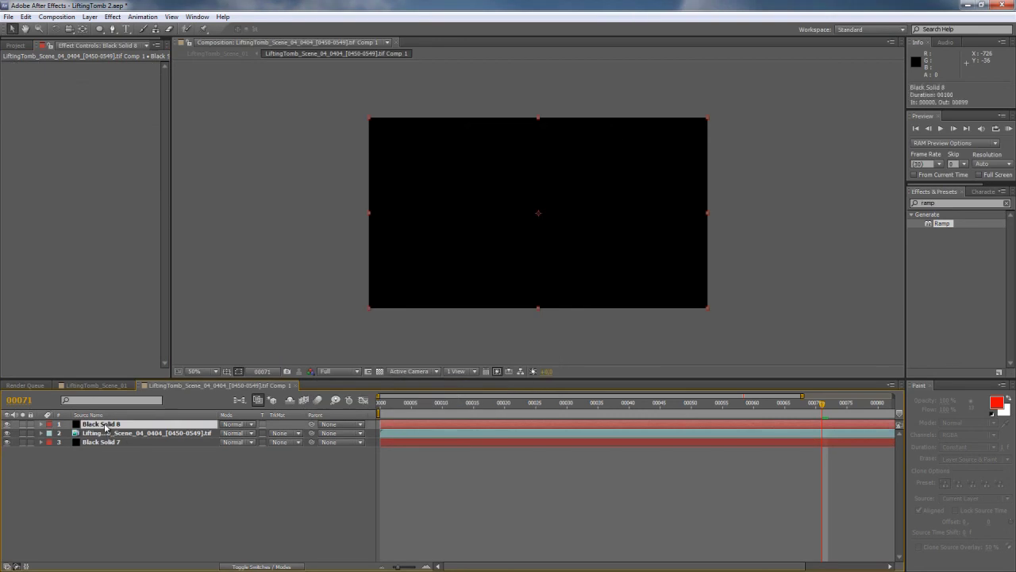
Draw a full-frame ellipse mask on Black Solid 8, invert it, and feather it to 287
left_click(100, 29)
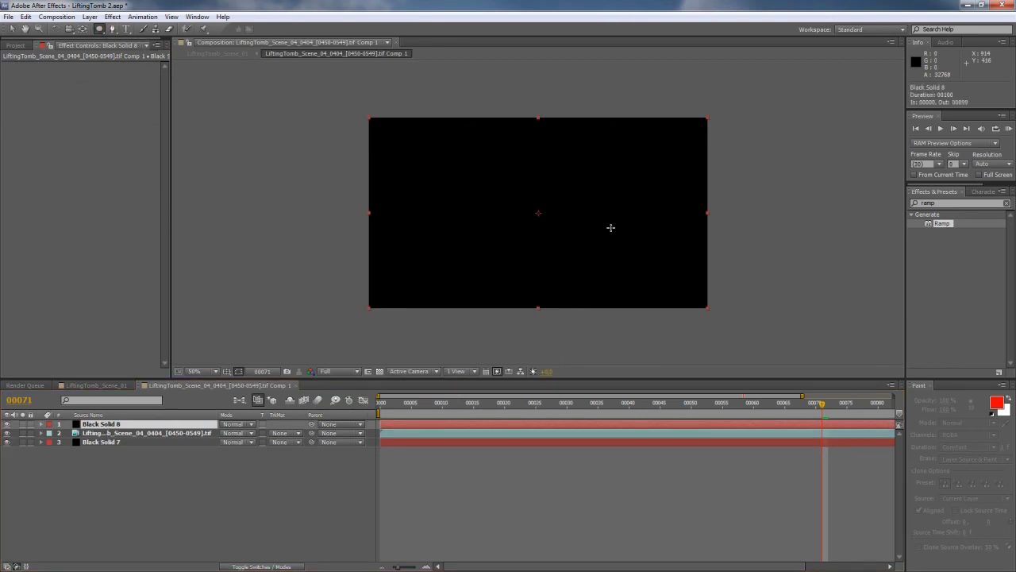
left_click_drag(389, 153, 703, 302)
key("space")
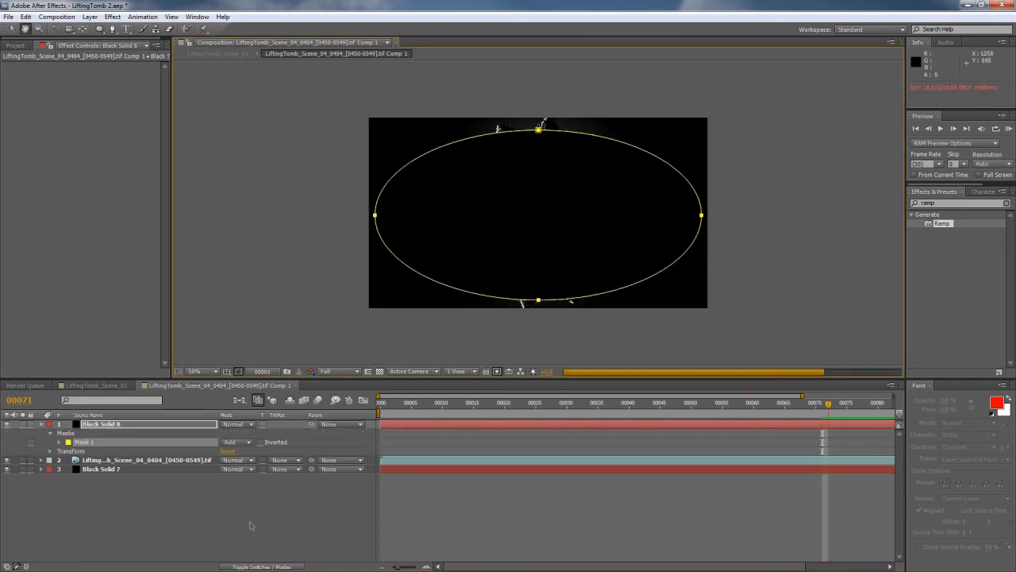
left_click(260, 442)
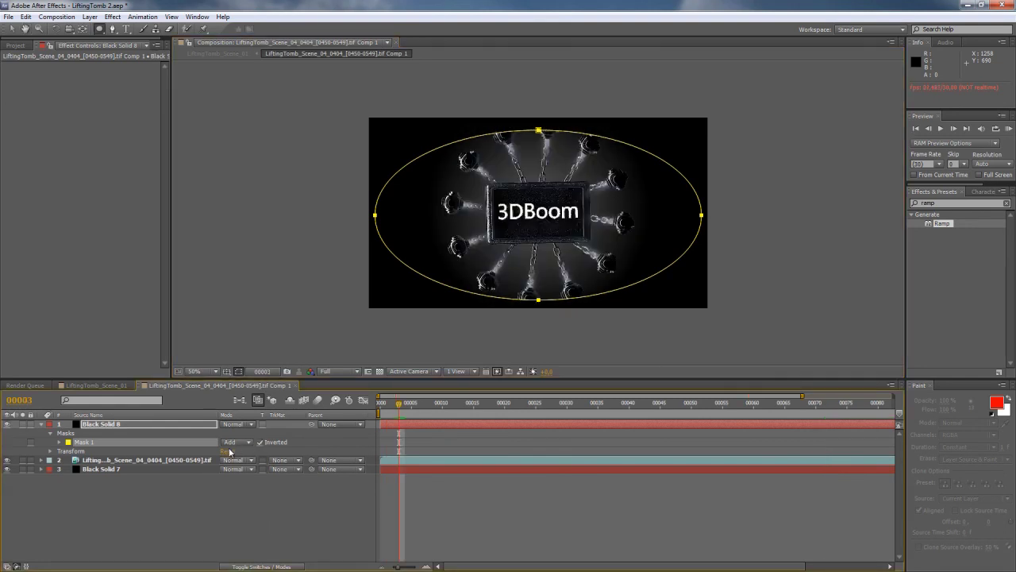
key("f")
left_click_drag(237, 441, 355, 442)
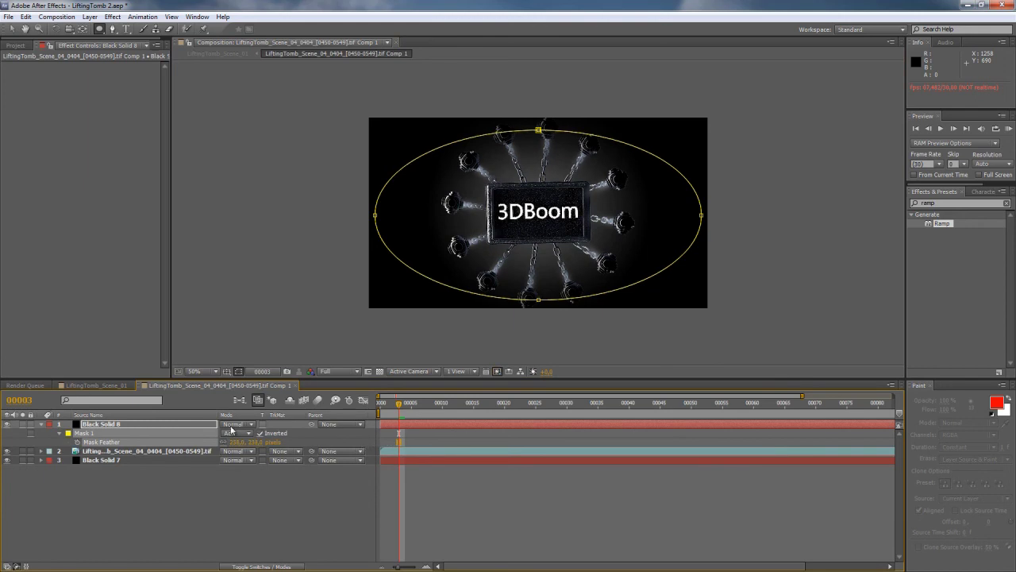
Keyframe and lower the vignette solid's opacity to a subtle level
key("t")
key("alt+shift+t")
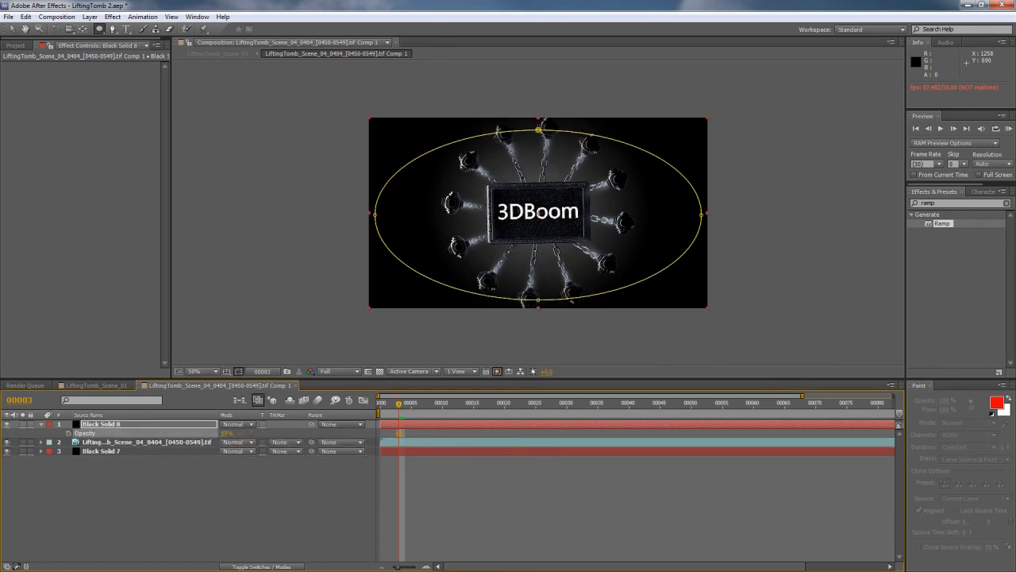
left_click_drag(227, 433, 198, 433)
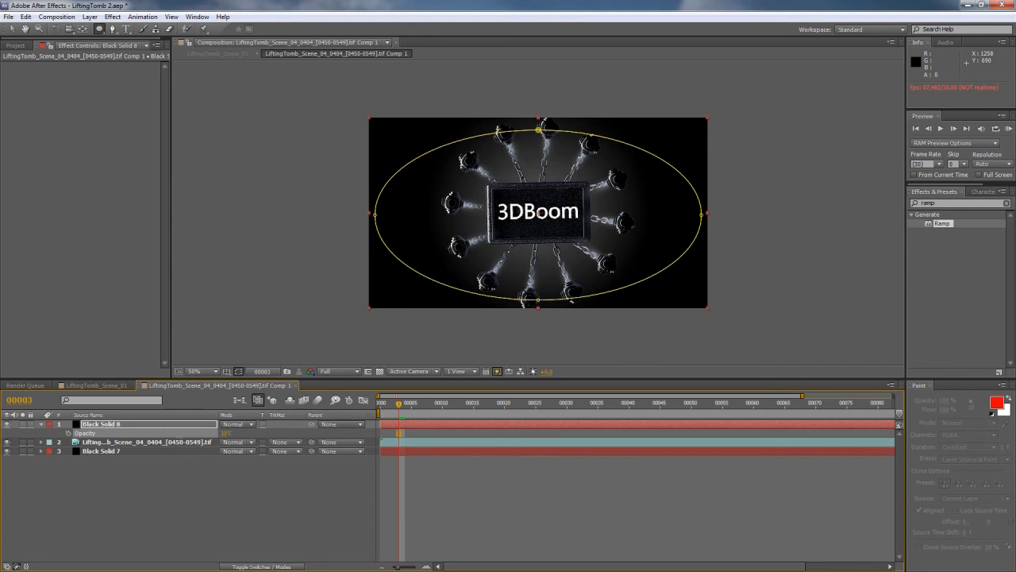
left_click(226, 495)
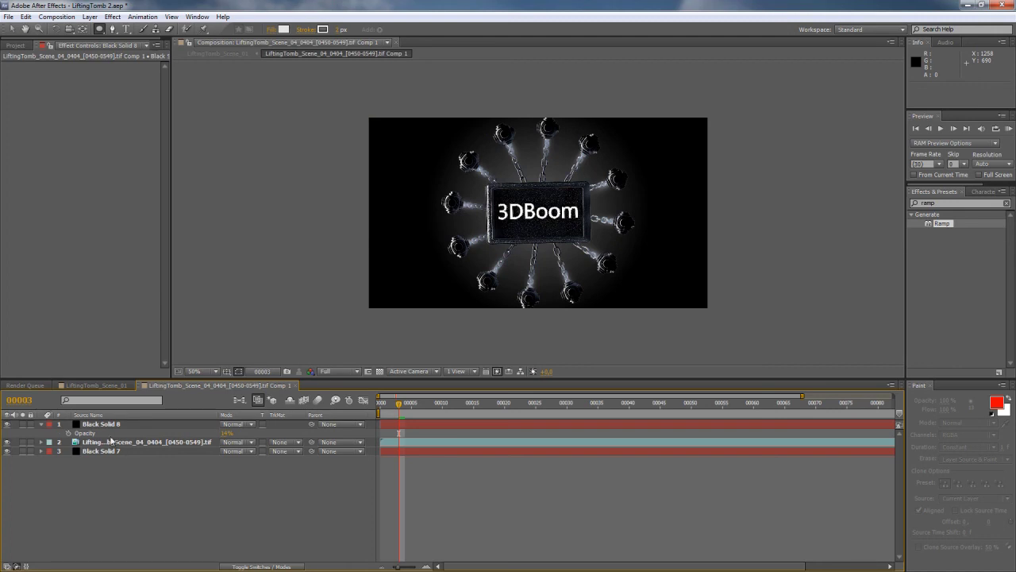
In LiftingTomb_Scene_01, move the Scene_04 precomp layer to start near frame 270 and unhide layers 1–3
left_click(115, 384)
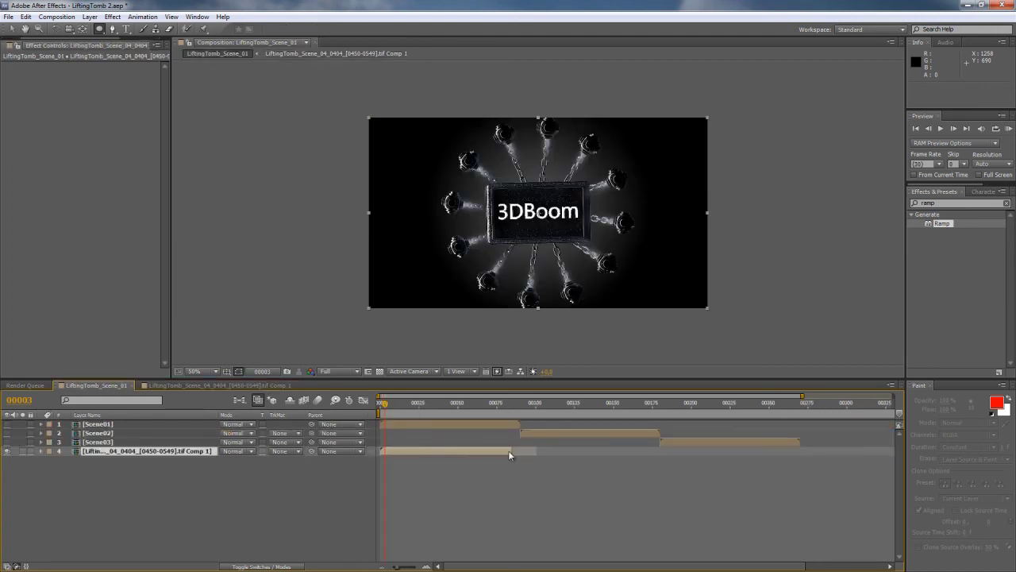
left_click_drag(414, 405, 506, 405)
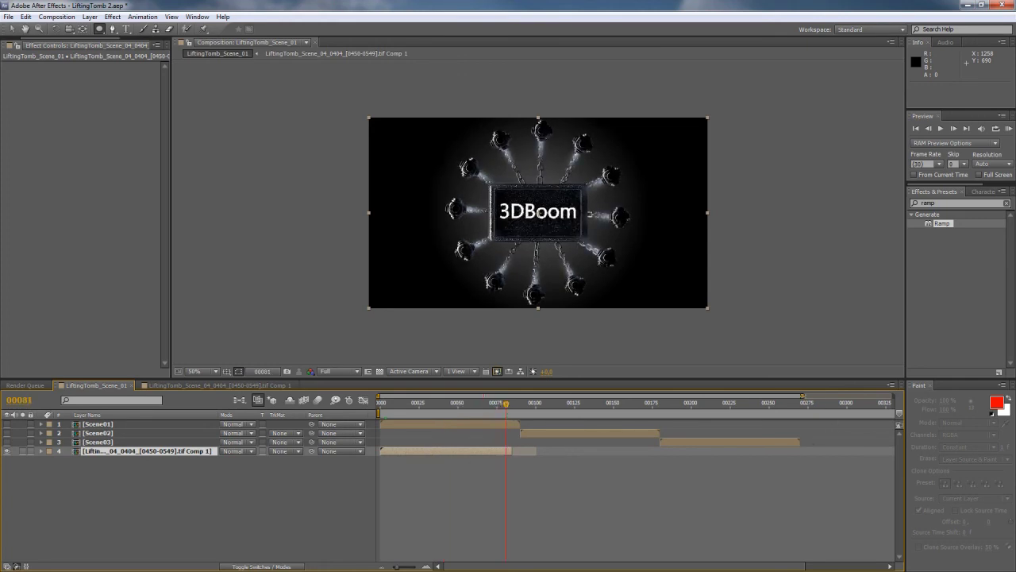
left_click_drag(802, 395, 893, 395)
left_click_drag(417, 451, 761, 448)
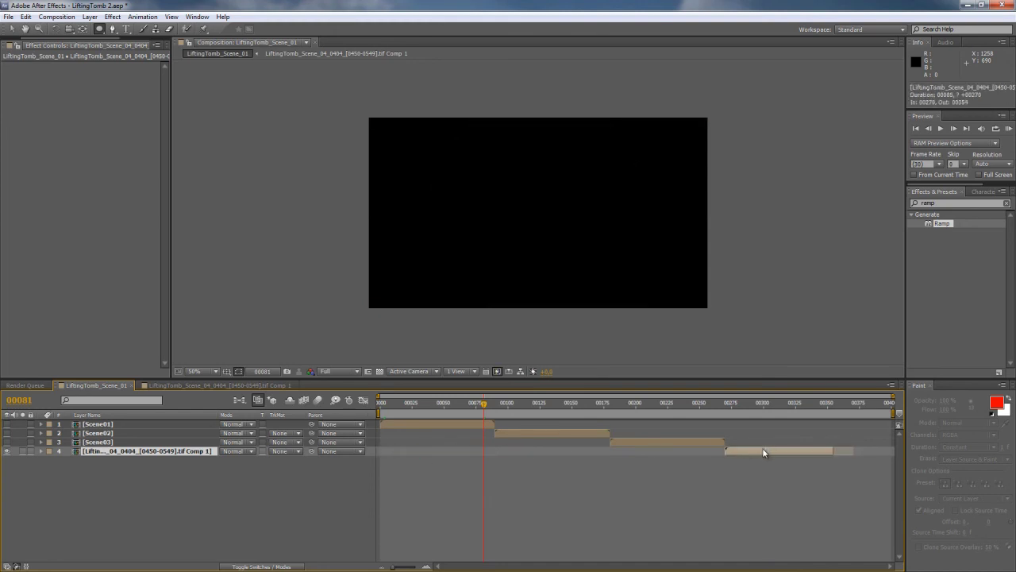
left_click(7, 423)
left_click(6, 432)
left_click(6, 441)
Shorten the LiftingTomb_Scene_01 composition to 365 frames
right_click(97, 486)
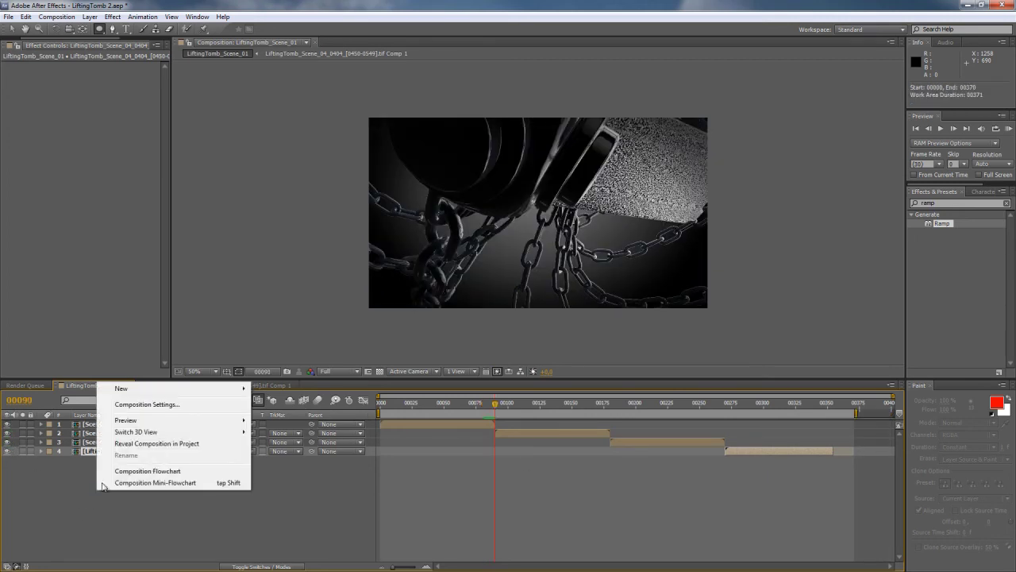
left_click(163, 404)
left_click(372, 391)
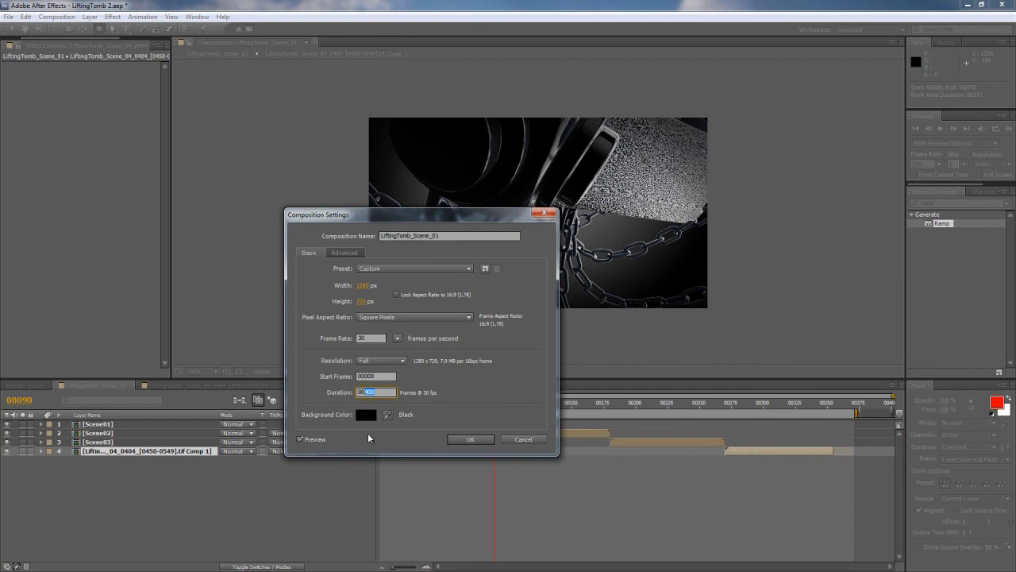
type("365")
left_click(470, 439)
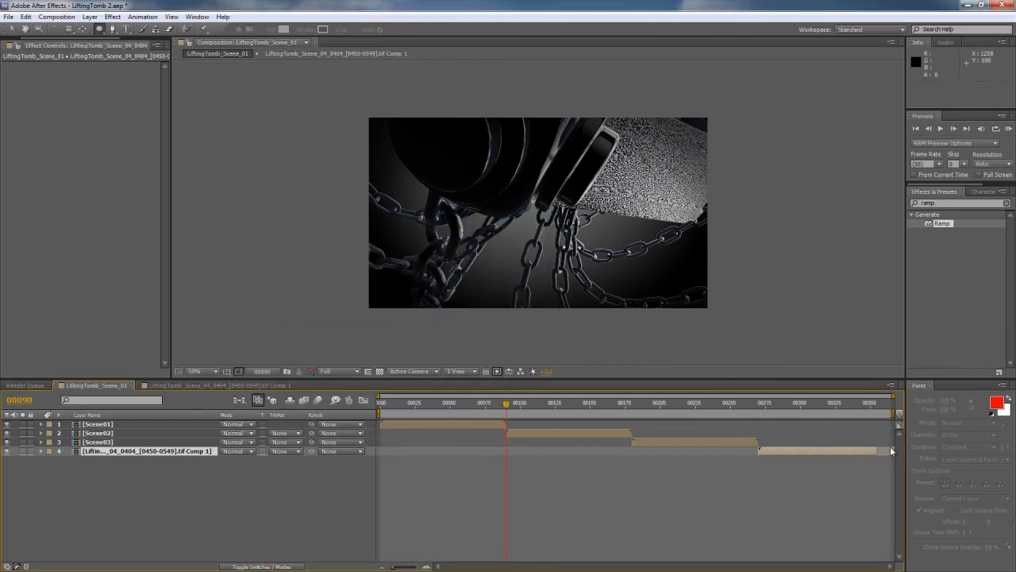
mouse_move(868, 401)
left_mouse_down()
mouse_move(885, 402)
mouse_move(854, 402)
left_mouse_up()
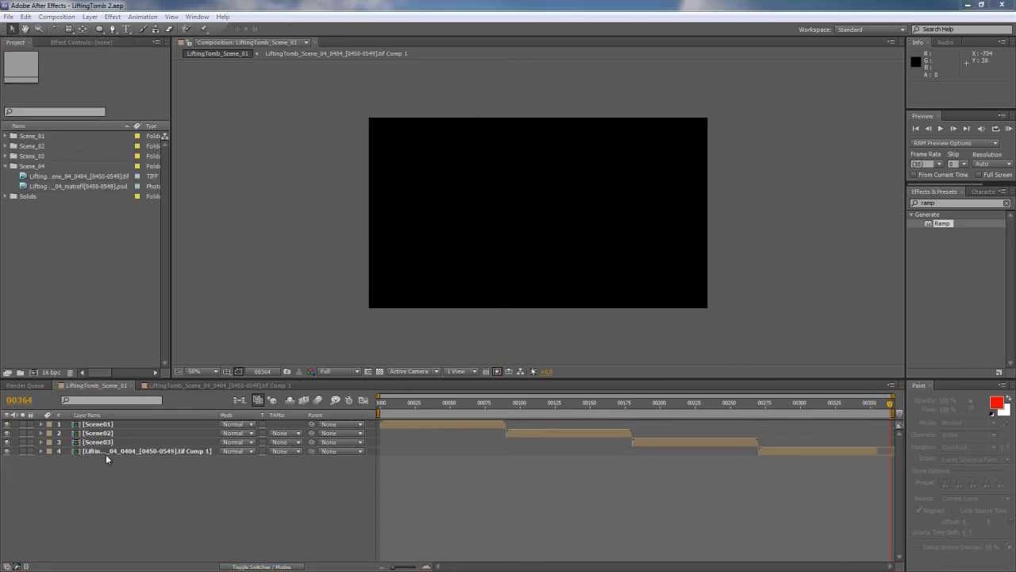
Rename layer 4 to [Scene04] and close the Scene_04 comp's timeline
left_click(106, 454)
key("Return")
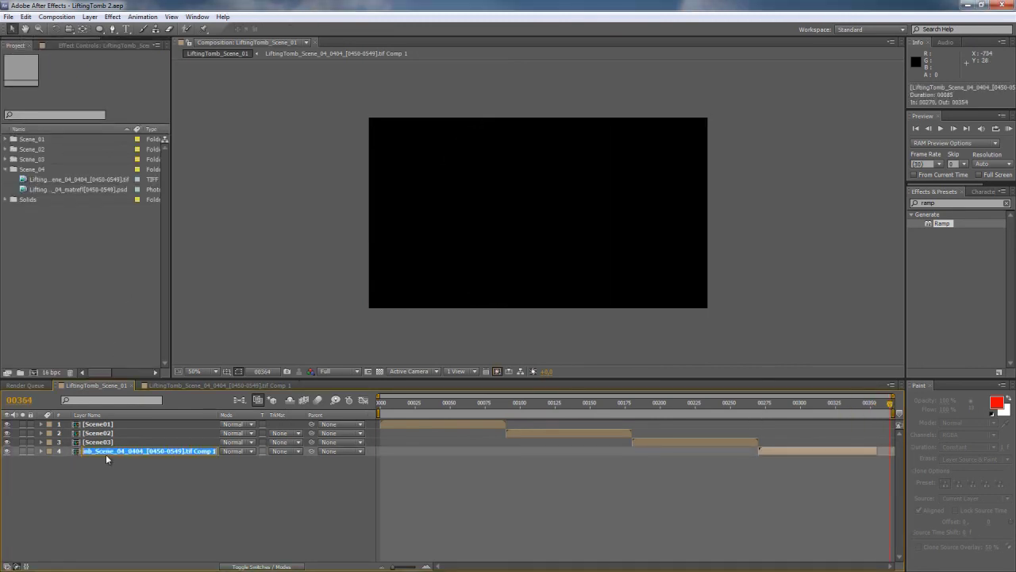
type("[Scene04]")
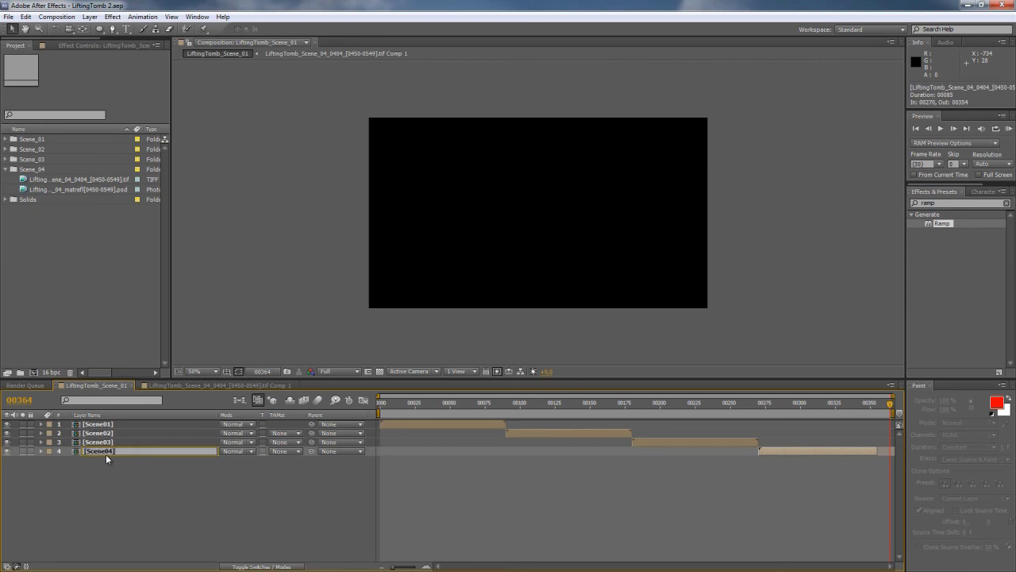
left_click(89, 508)
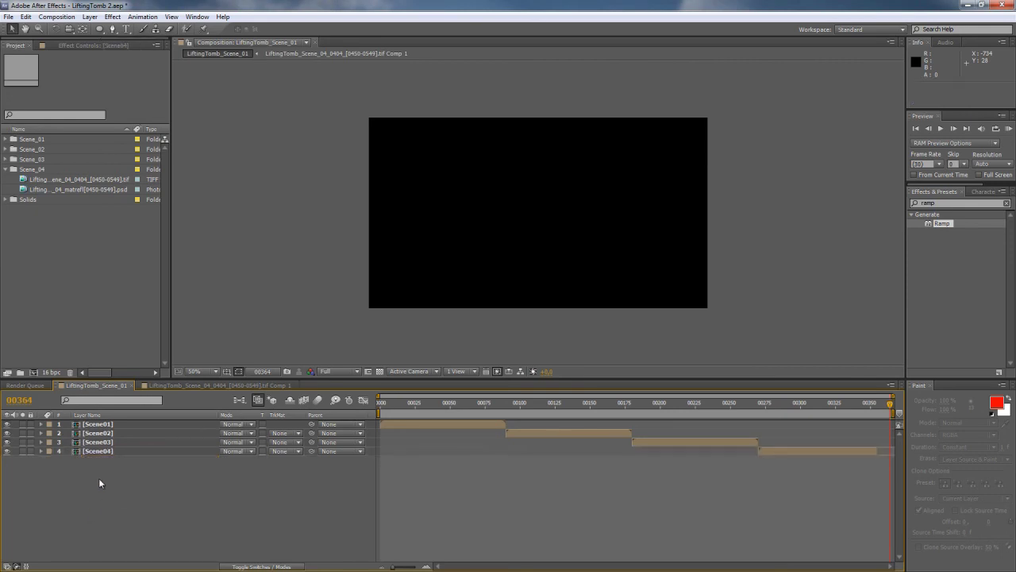
left_click(292, 384)
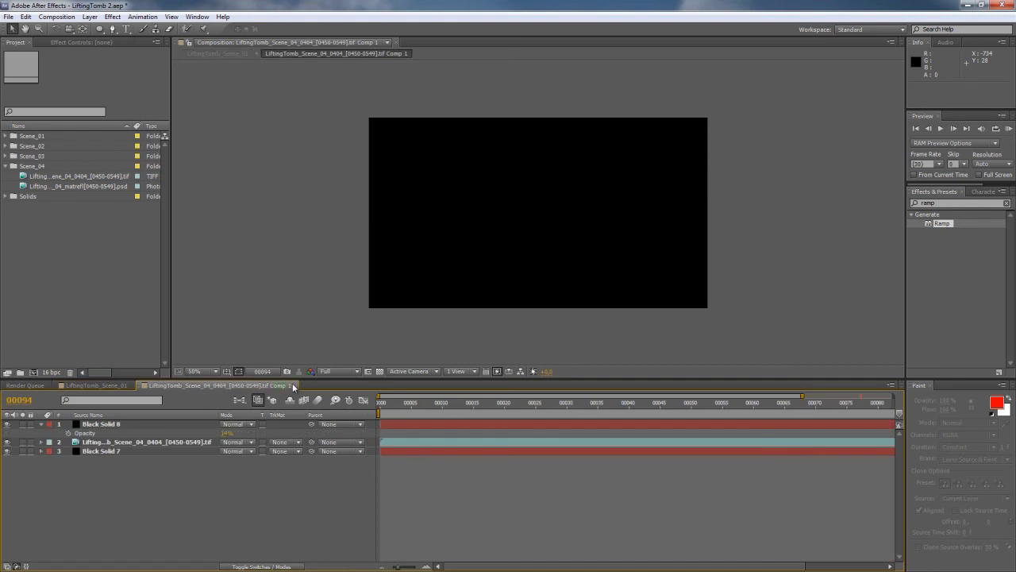
left_click(6, 166)
left_click(175, 480)
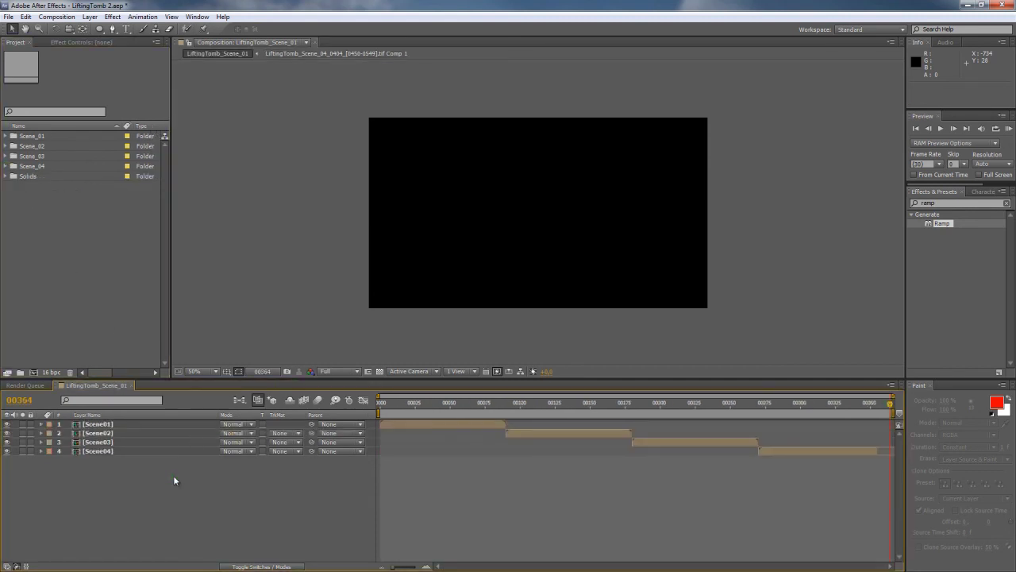
key("ctrl+y")
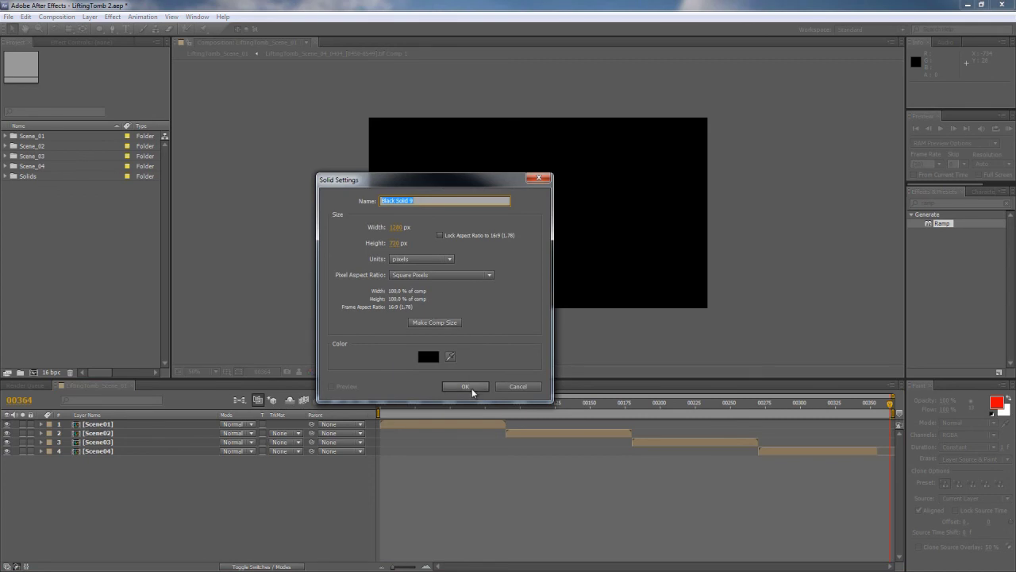
Add Black Solid 9 and draw a closed freeform mask around the frame edges
left_click(472, 391)
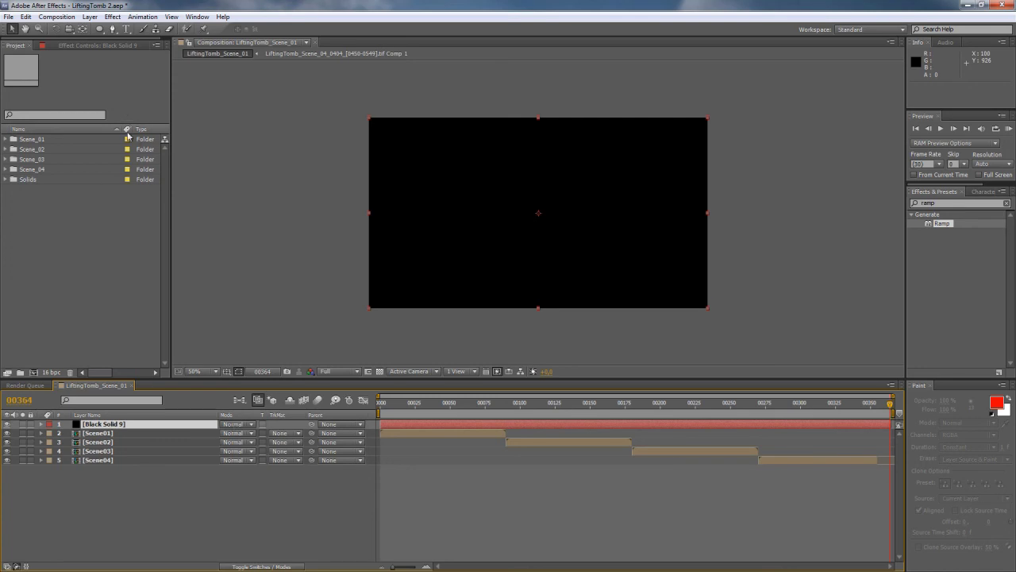
left_click(112, 28)
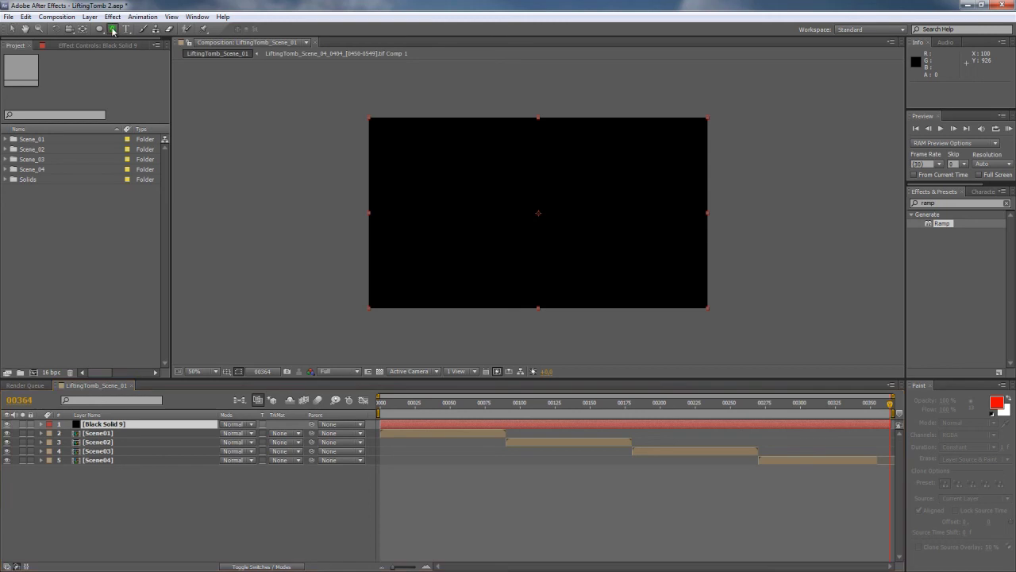
left_click(385, 165)
left_click(414, 128)
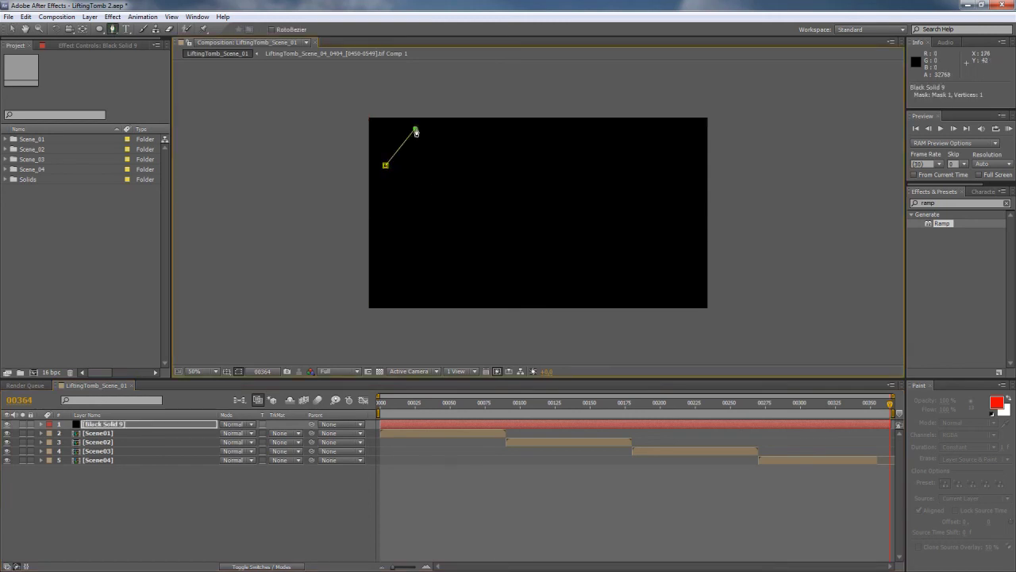
left_click(529, 135)
left_click(647, 125)
left_click(700, 173)
left_click(690, 223)
left_click(687, 251)
left_click(702, 269)
left_click(688, 299)
left_click(612, 285)
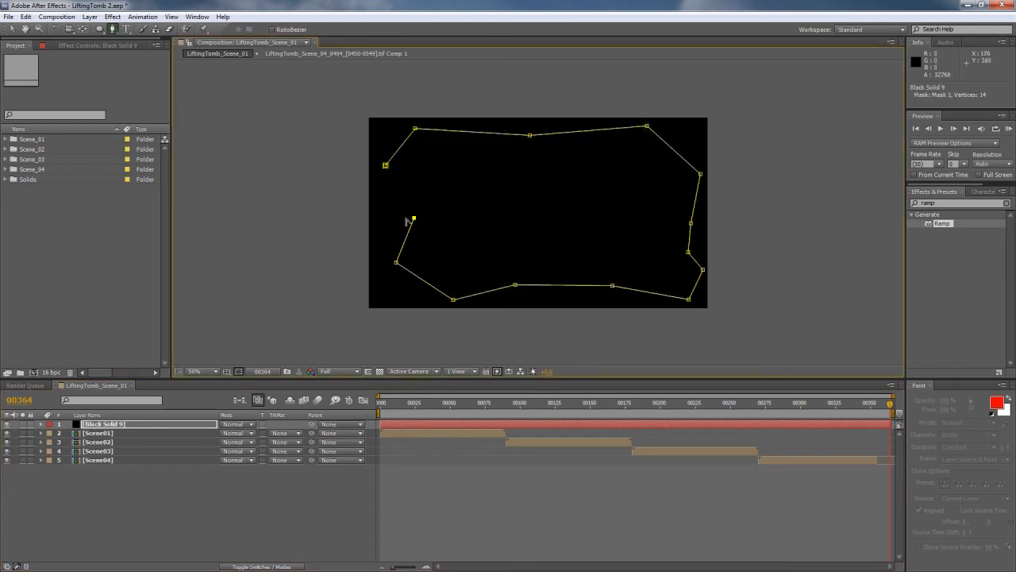
left_click(386, 167)
Feather the mask about 55 px, drop the solid's opacity to about 5%, and add an adjustment layer
key("f")
left_click_drag(239, 445, 283, 445)
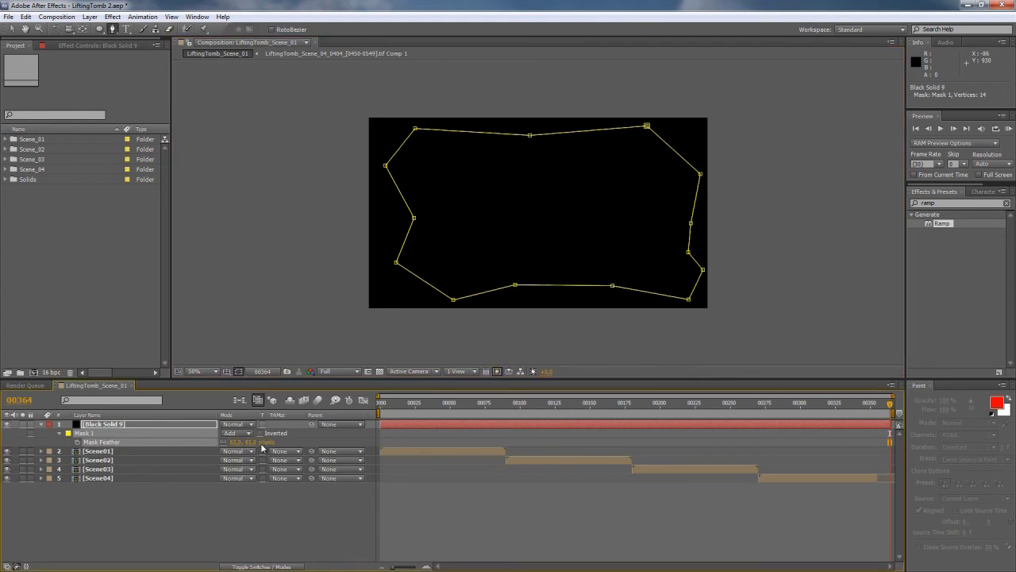
key("t")
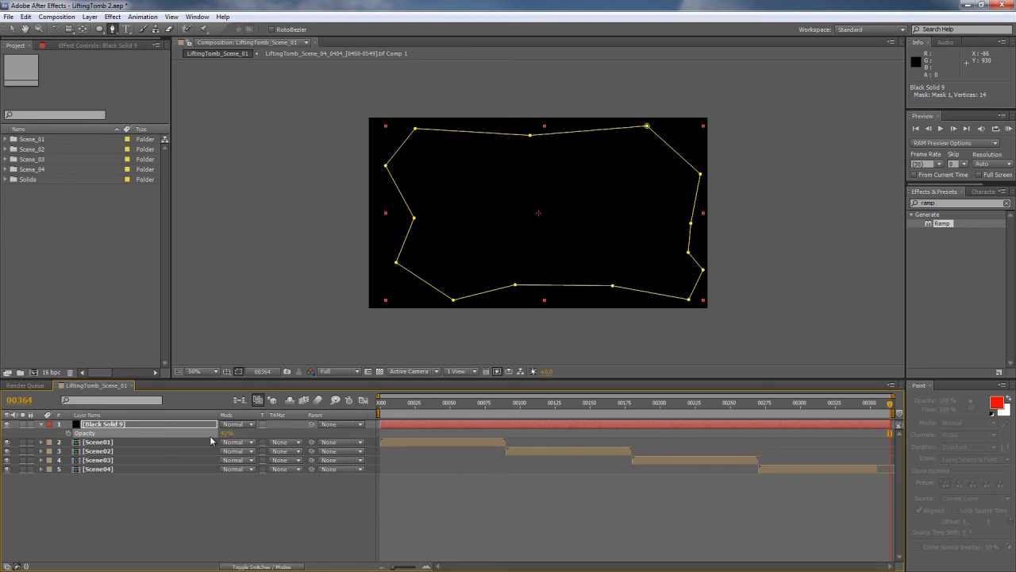
key("f")
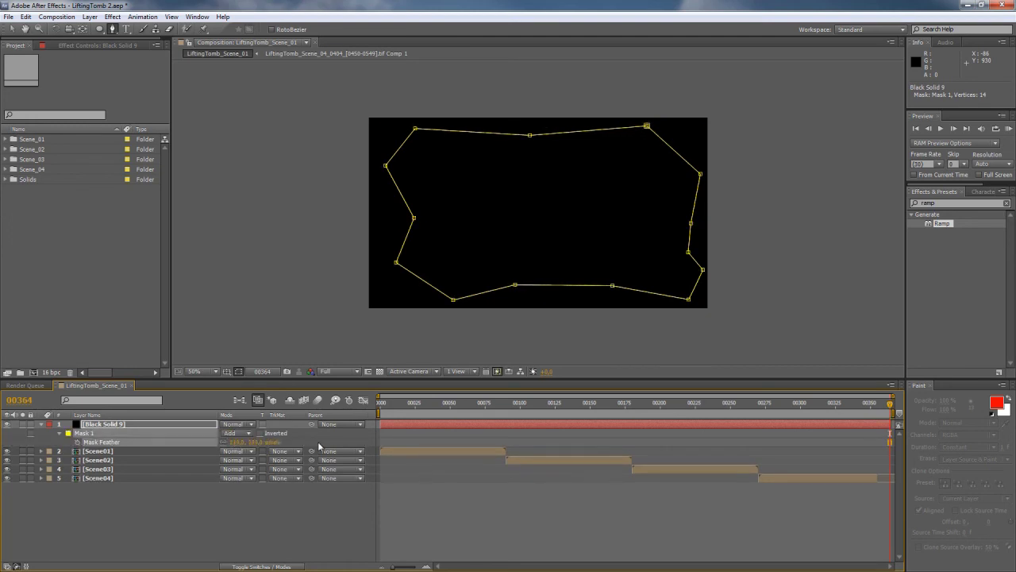
key("t")
left_click_drag(889, 406, 717, 406)
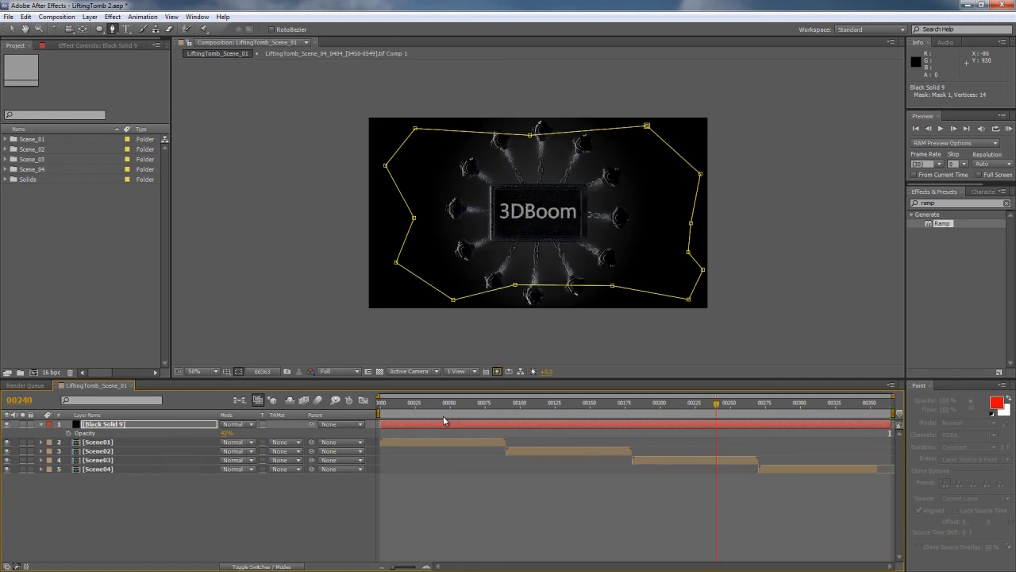
left_click(448, 405)
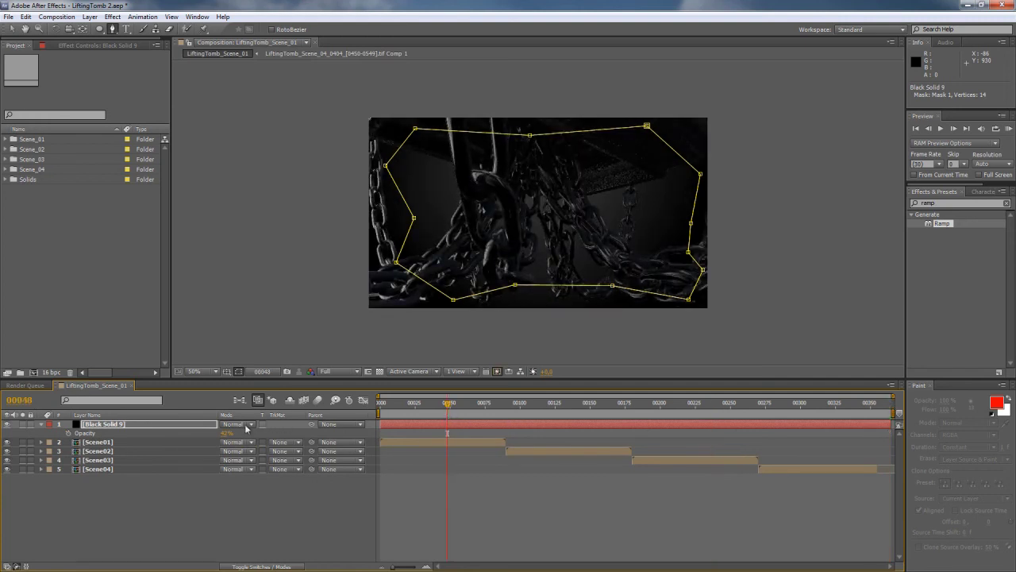
left_click_drag(227, 433, 190, 432)
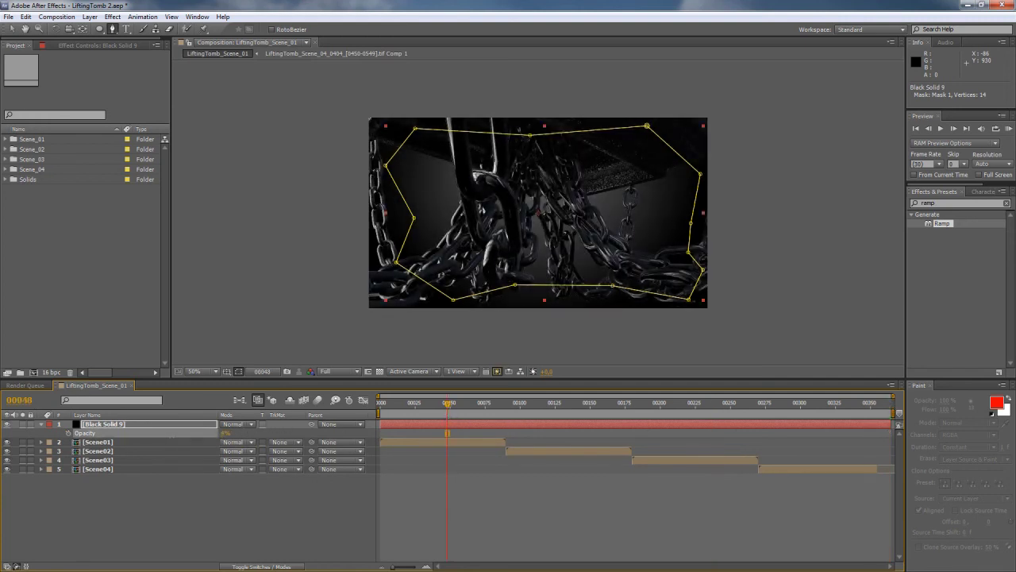
left_click(186, 482)
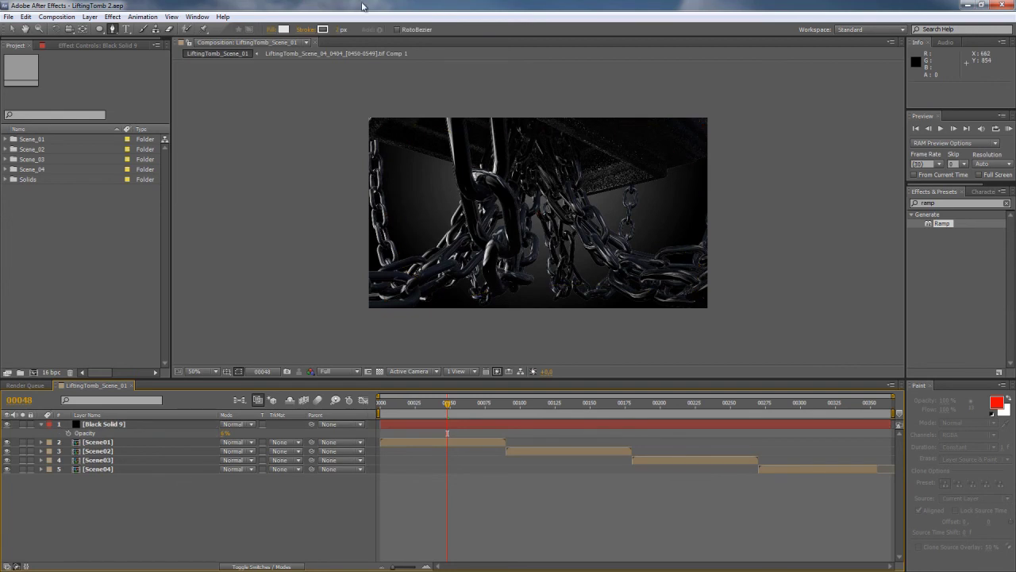
key("ctrl+alt+y")
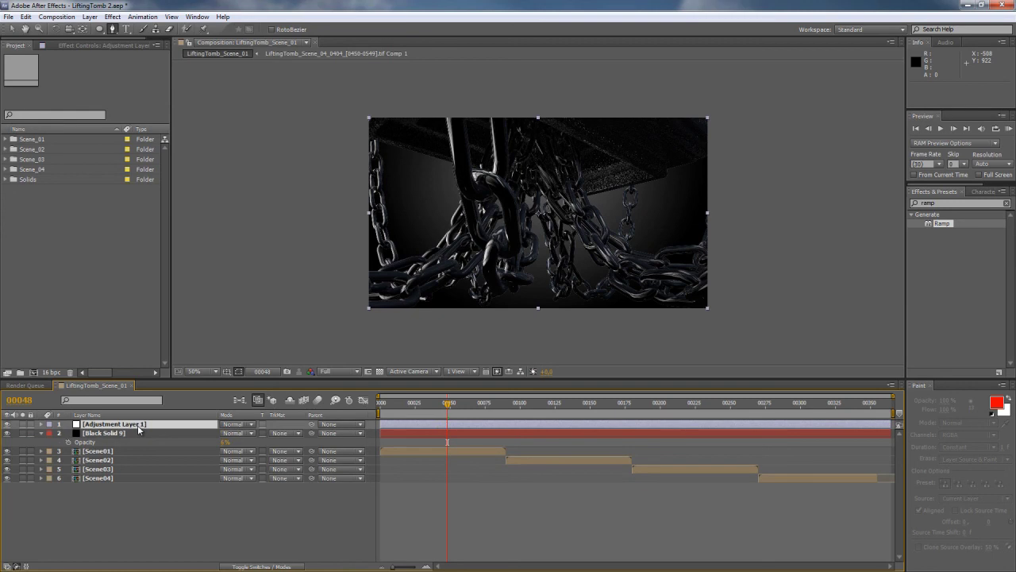
Rename the new adjustment layer CC and the black solid Vignette
key("Return")
type("CC")
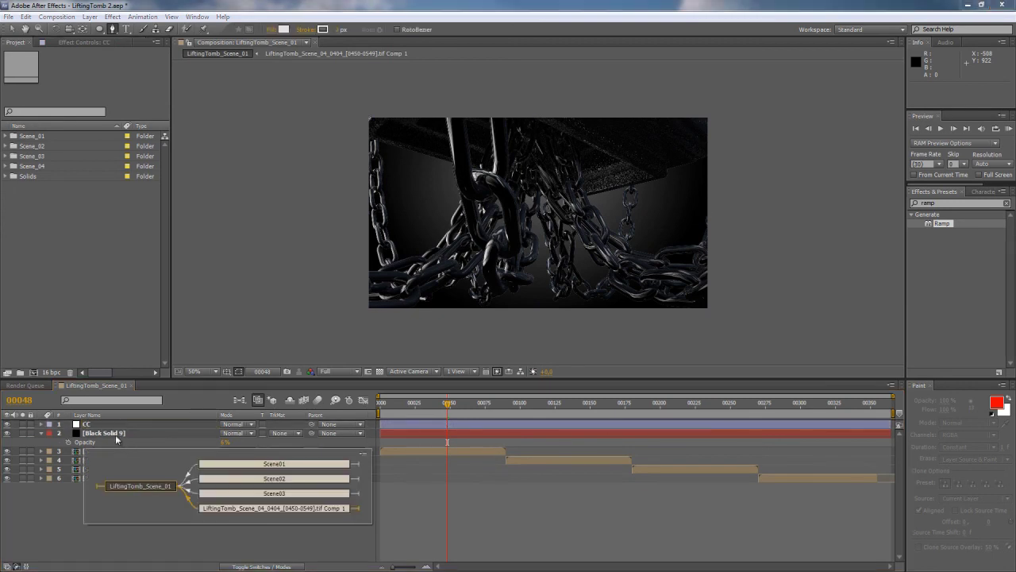
left_click(116, 434)
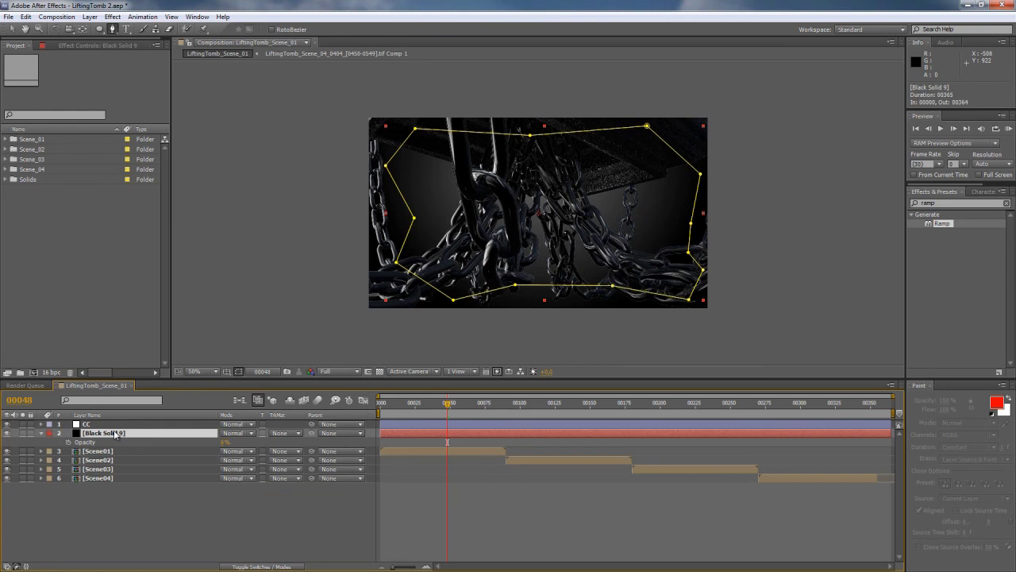
key("Return")
type("Vignette")
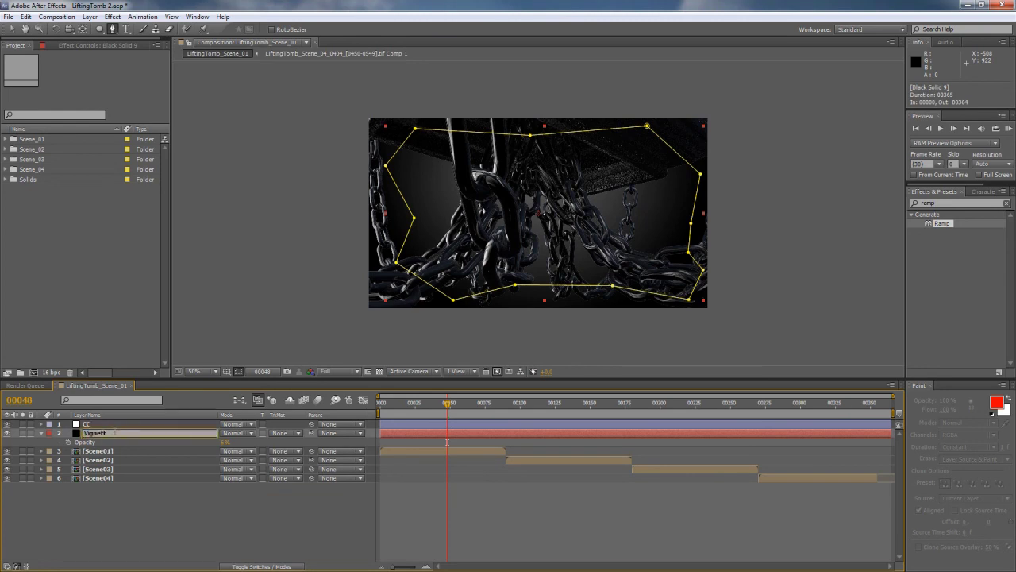
left_click(81, 503)
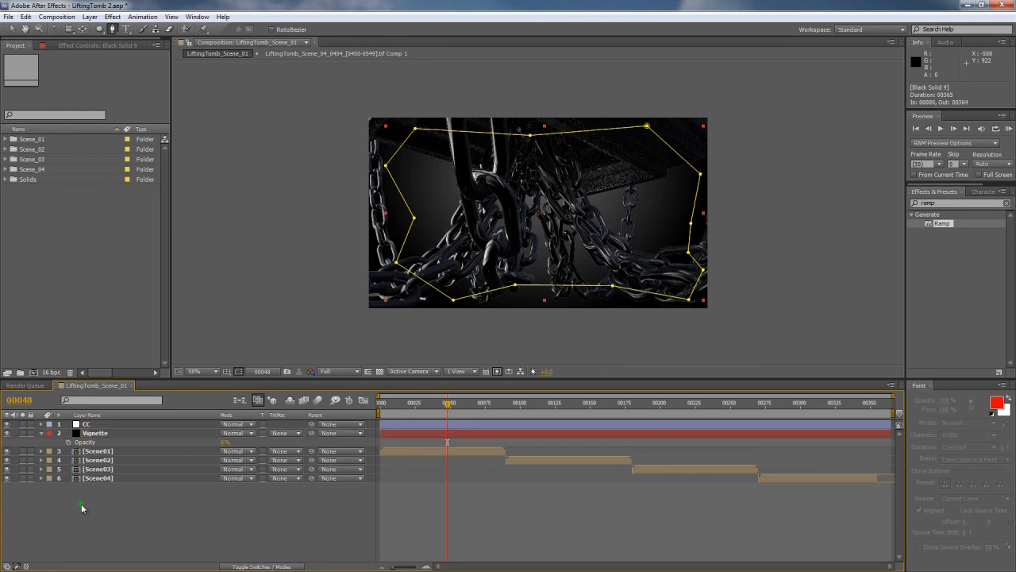
Apply Curves to the CC layer and add an upper and a lower curve point
left_click(93, 424)
left_click(952, 203)
type("cur")
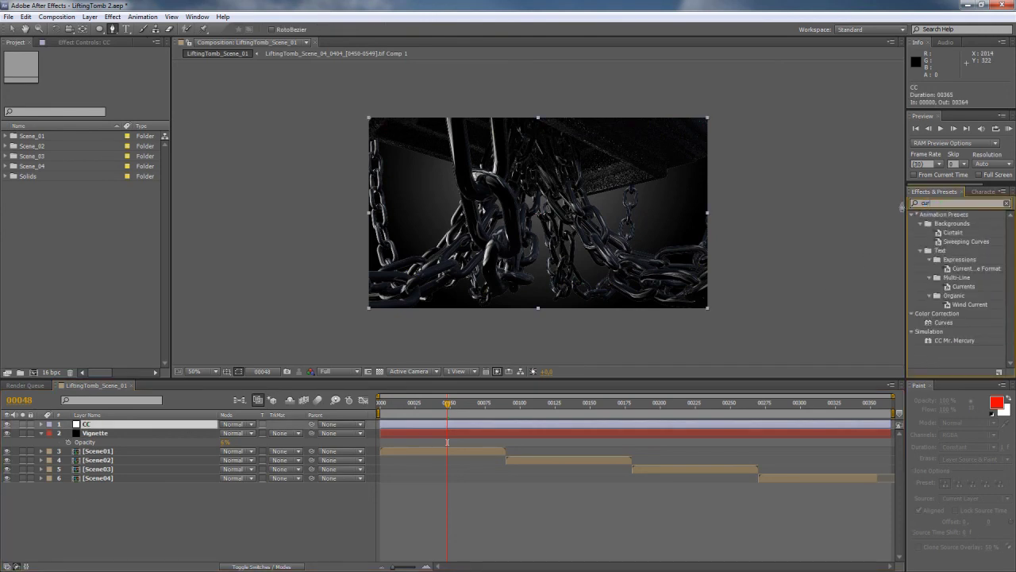
type("ves")
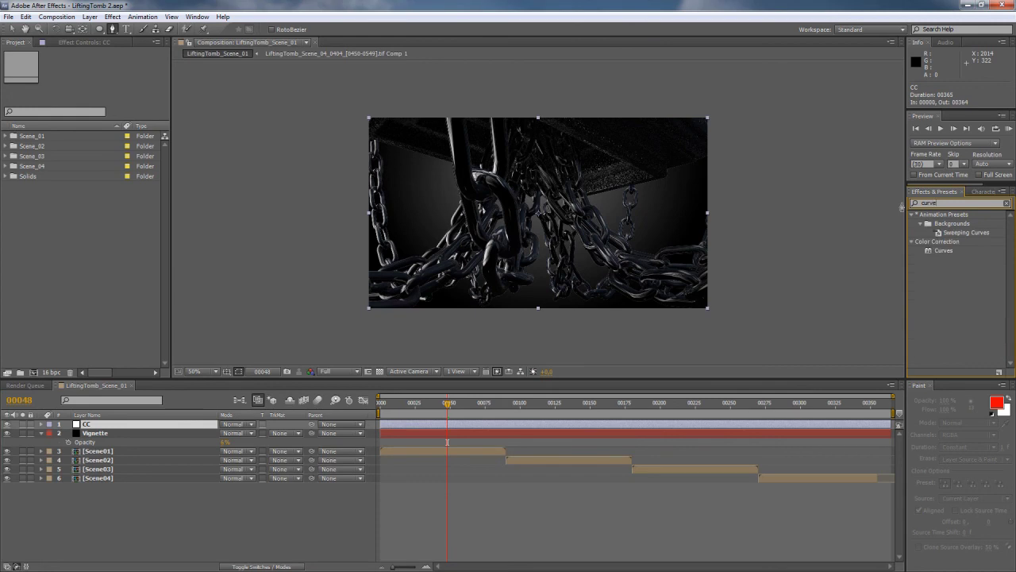
double_click(942, 251)
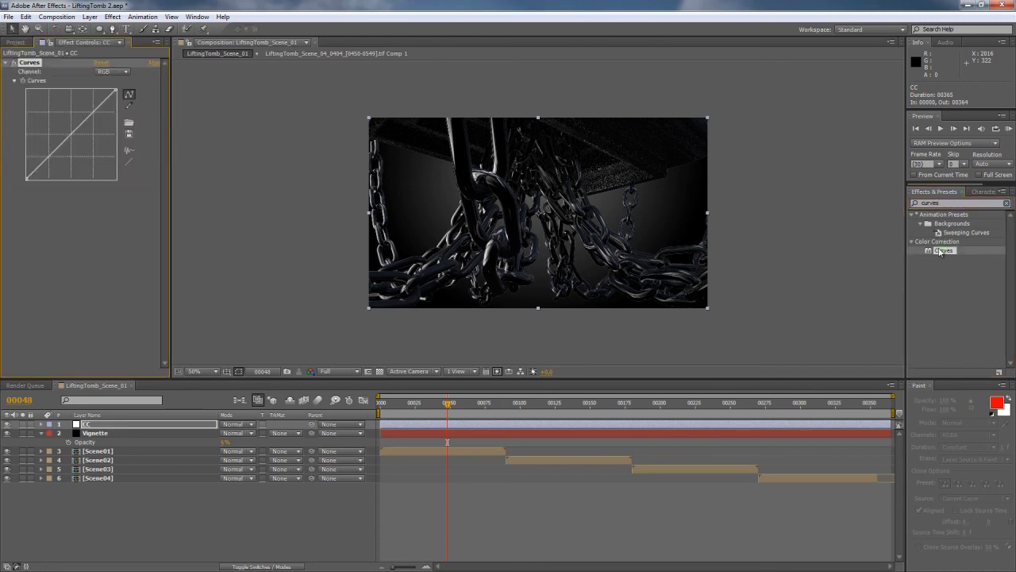
left_click(92, 111)
left_click(50, 158)
Add Hue/Saturation to CC above Curves with Master Saturation at -54
key("ctrl+5")
type("hue")
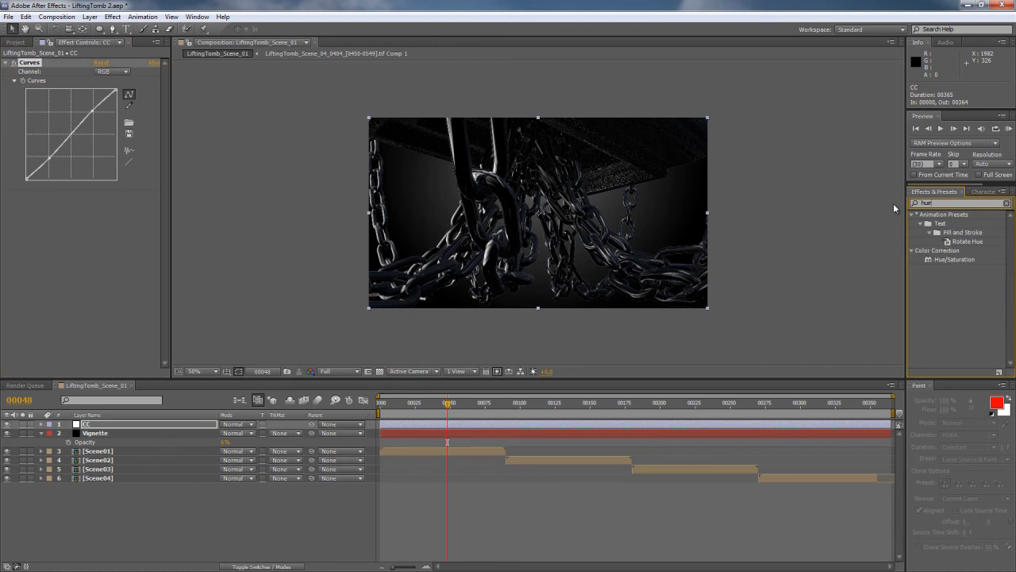
double_click(956, 259)
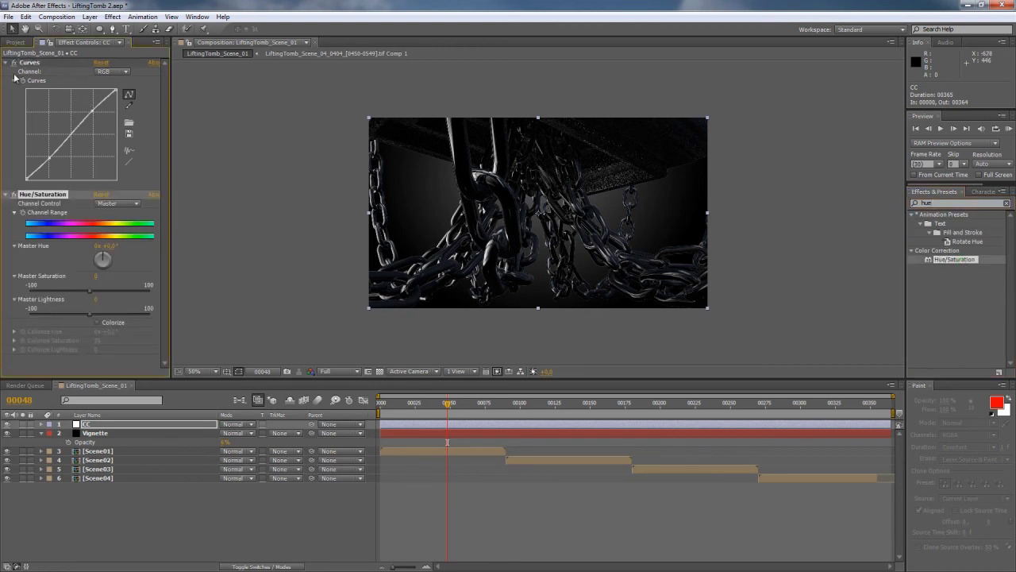
left_click_drag(46, 197, 50, 60)
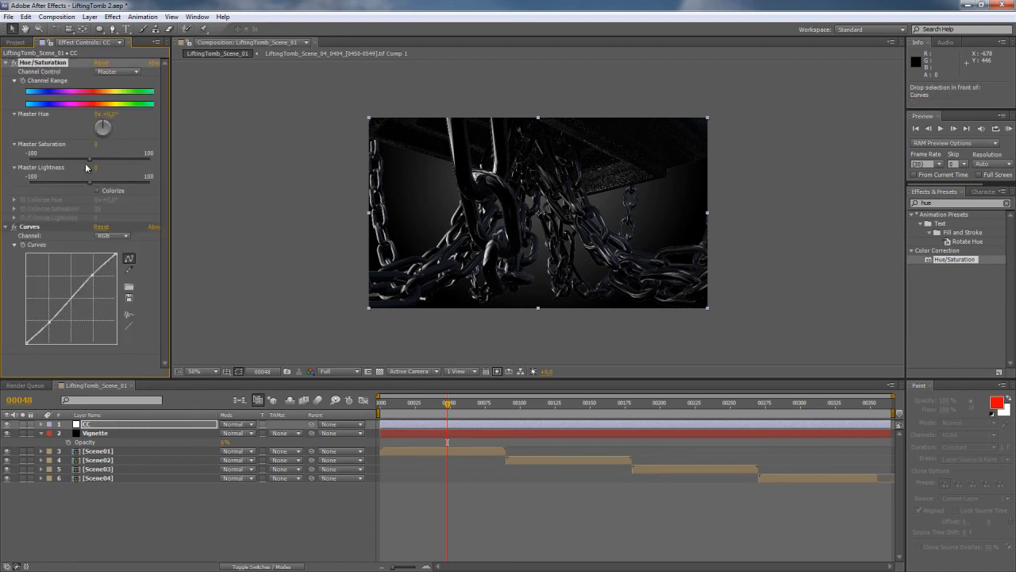
left_click_drag(89, 162, 70, 170)
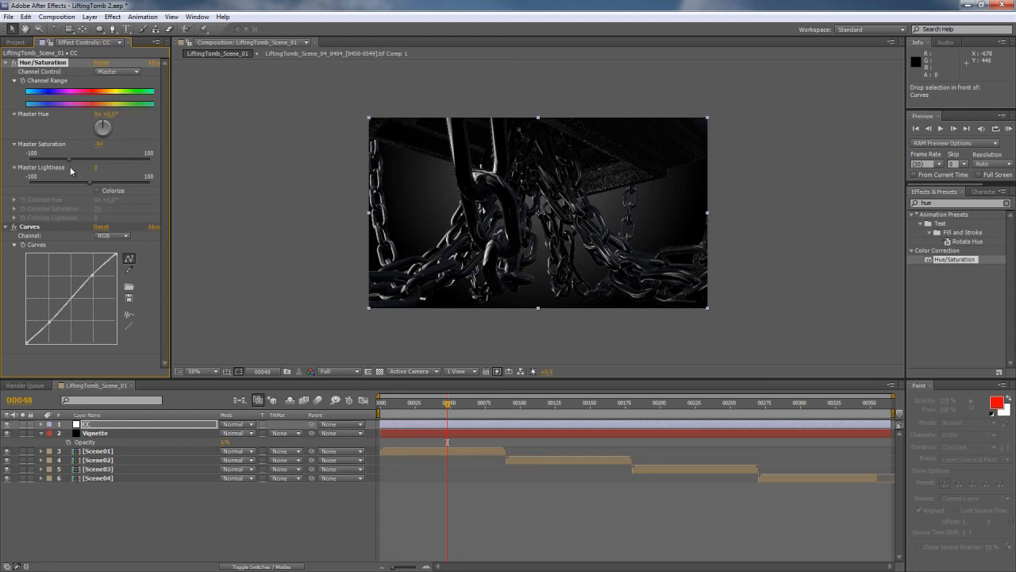
left_click(7, 63)
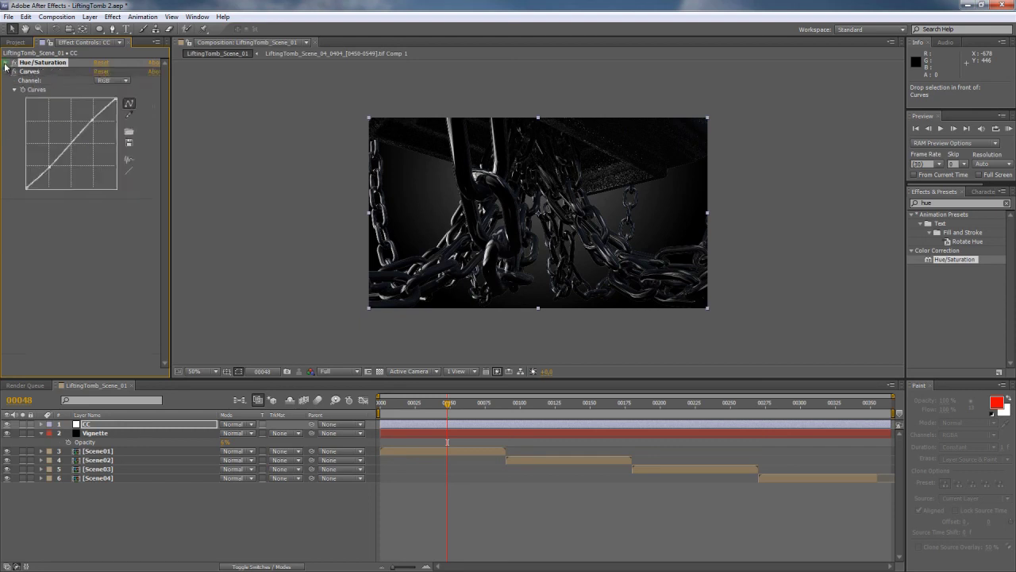
left_click(6, 71)
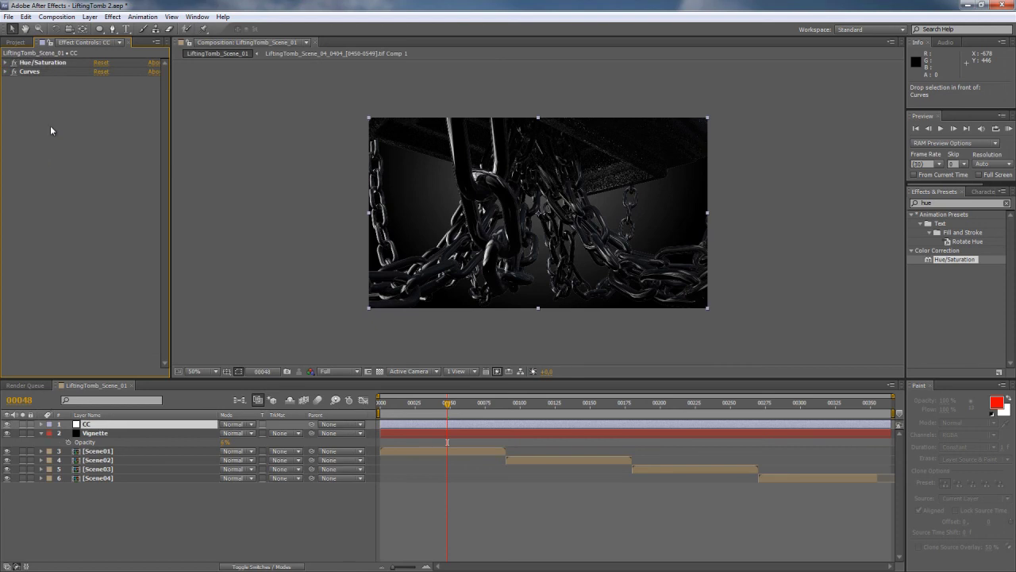
left_click(14, 42)
left_click_drag(191, 380, 193, 411)
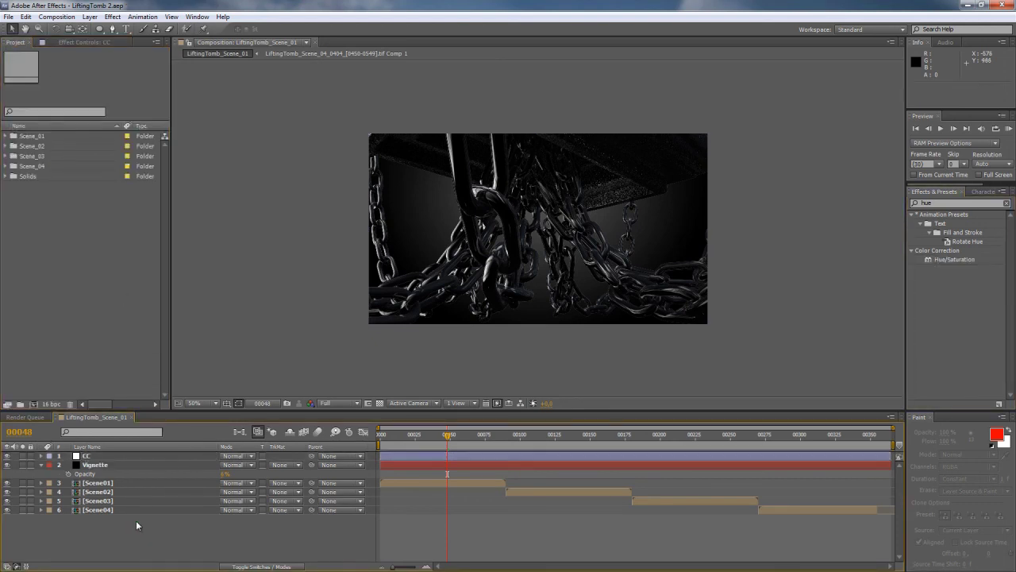
Add a new adjustment layer at the top of the stack named RSMB
key("ctrl+alt+y")
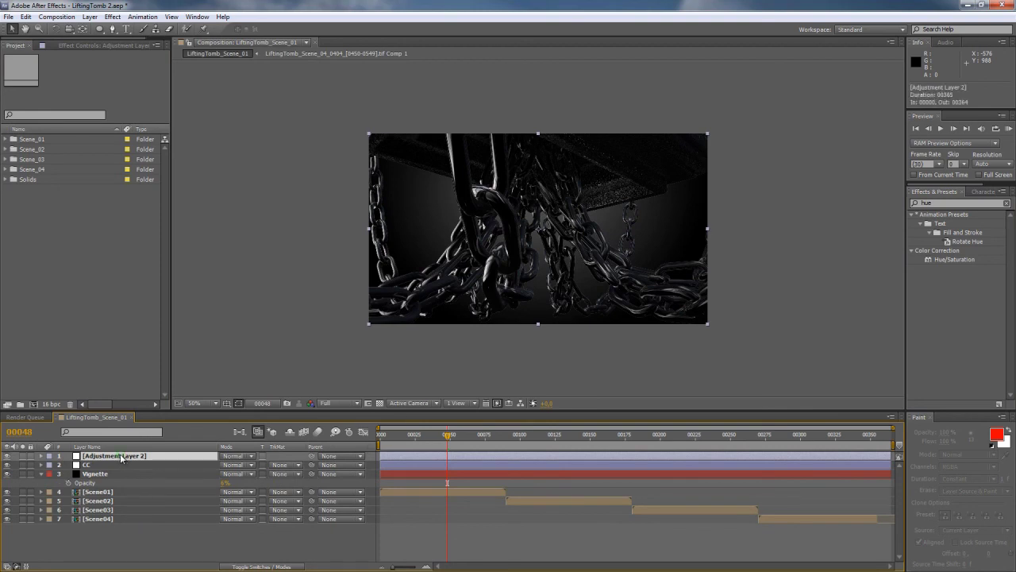
key("Return")
type("RSMB")
key("Return")
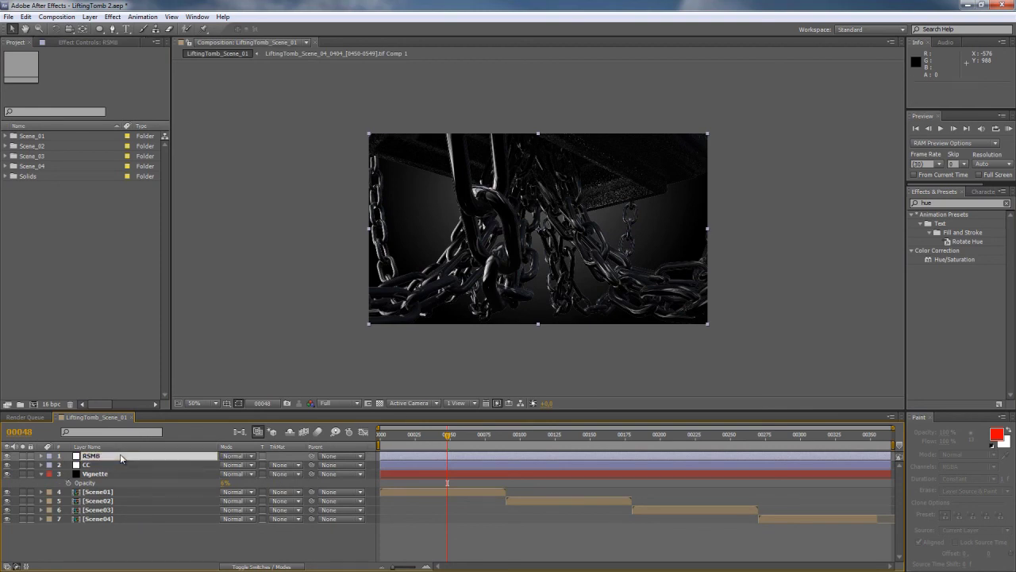
Apply the RSMB motion blur effect to it, keeping Alt Motion Src at None
left_click(945, 203)
type("rsmb")
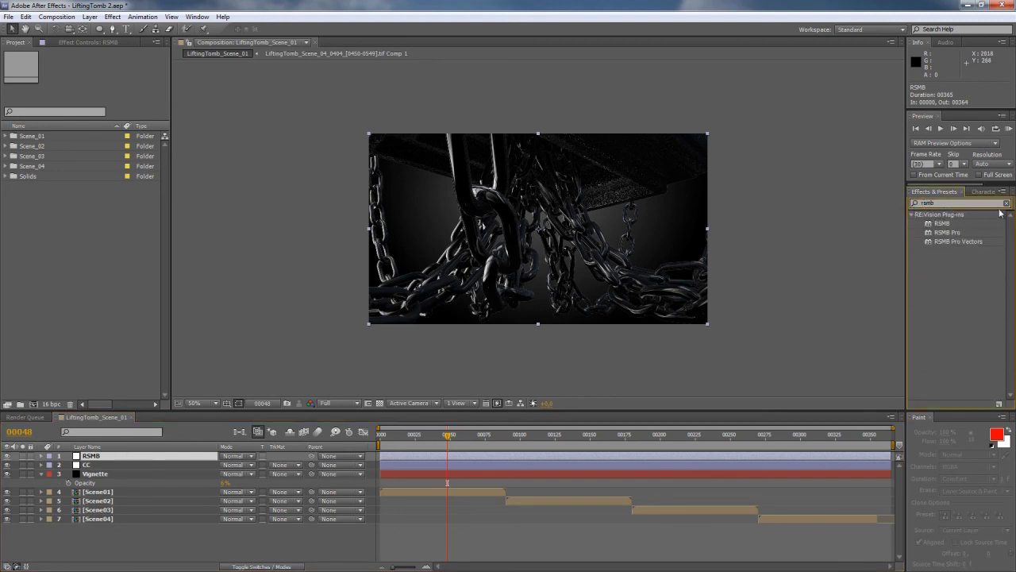
double_click(942, 223)
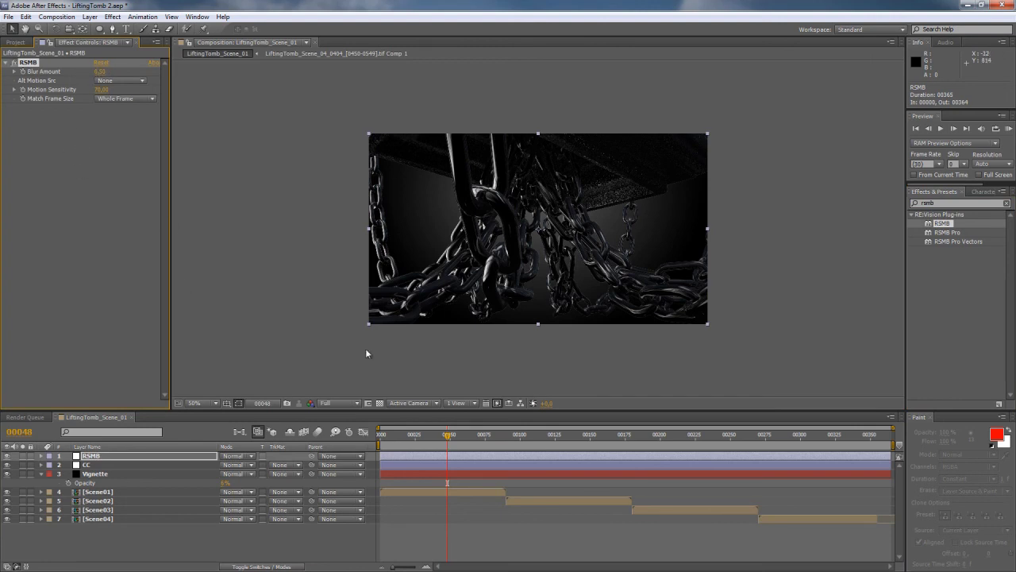
left_click(115, 80)
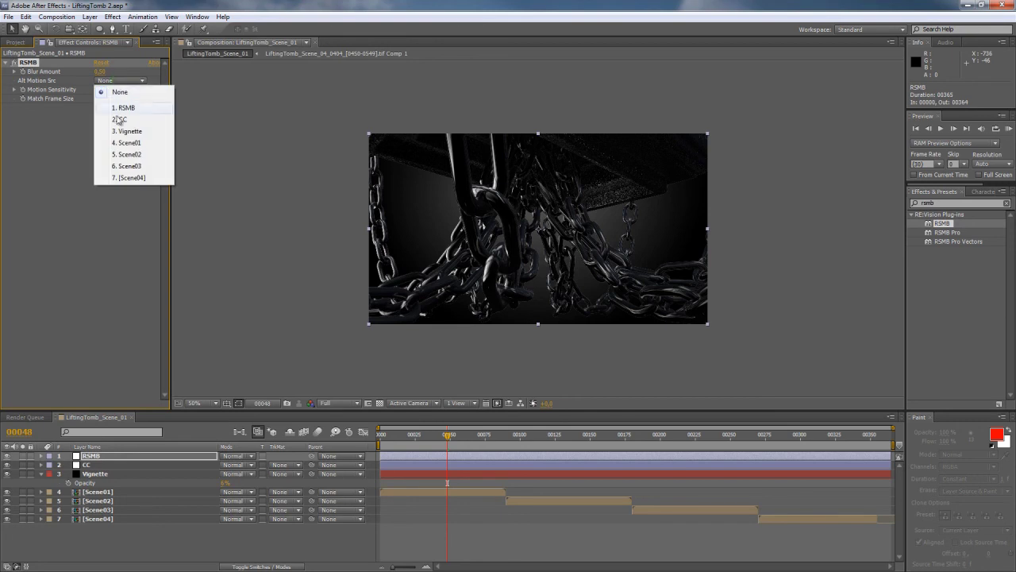
left_click(62, 139)
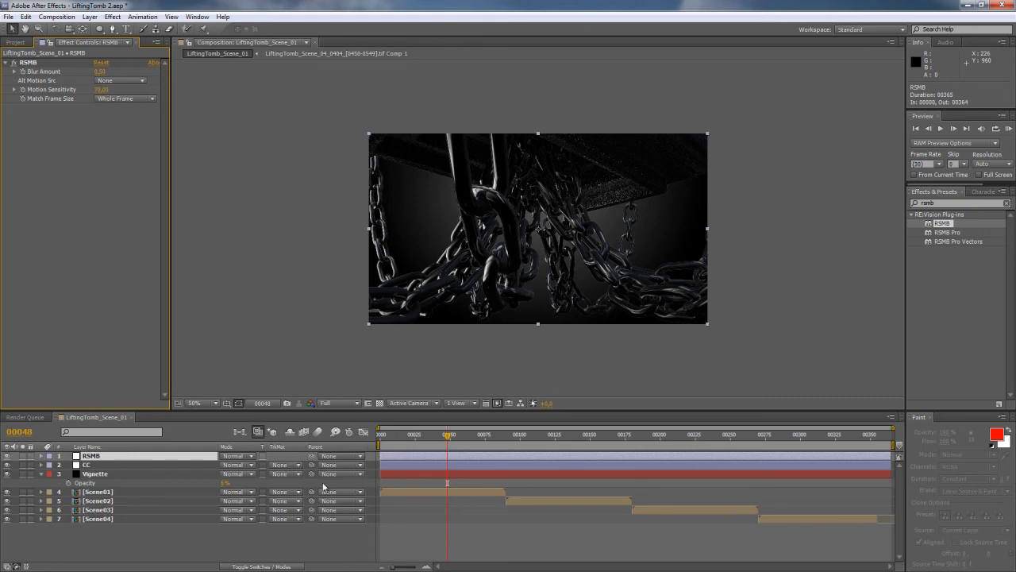
Play the comp as a real-time preview from frame 0, then rewind and play it again
left_click_drag(448, 435, 381, 437)
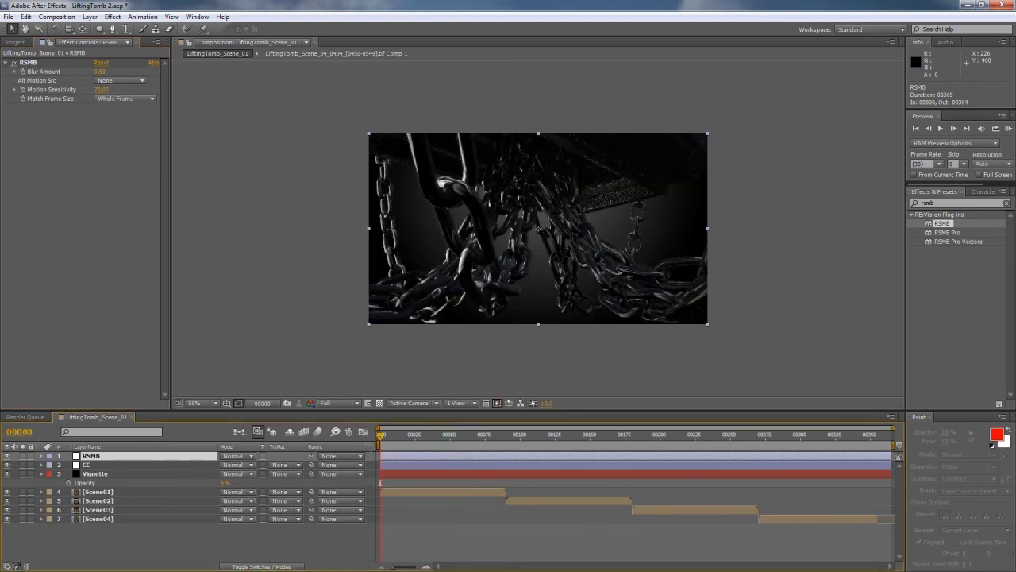
key("space")
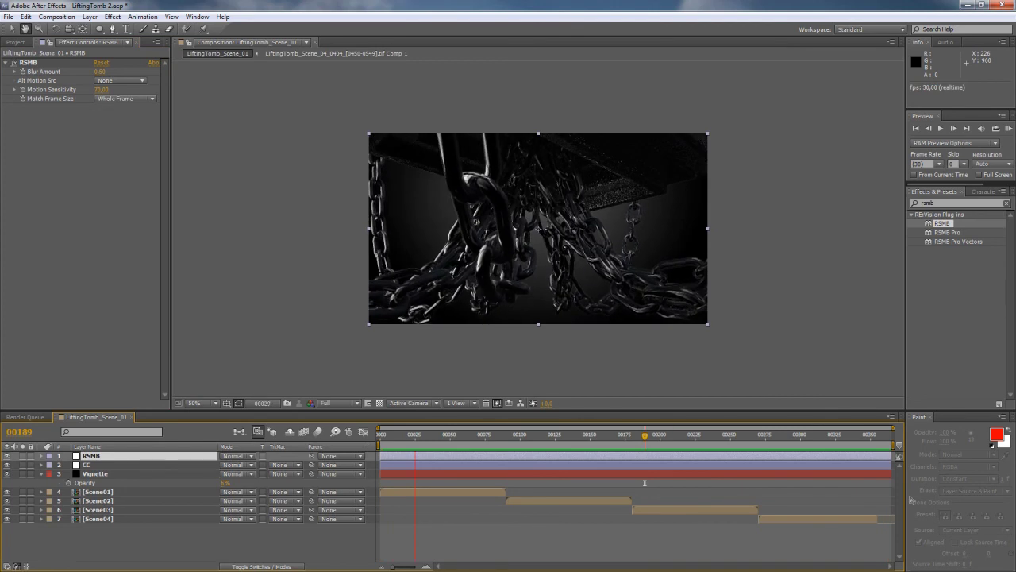
left_click_drag(512, 436, 354, 449)
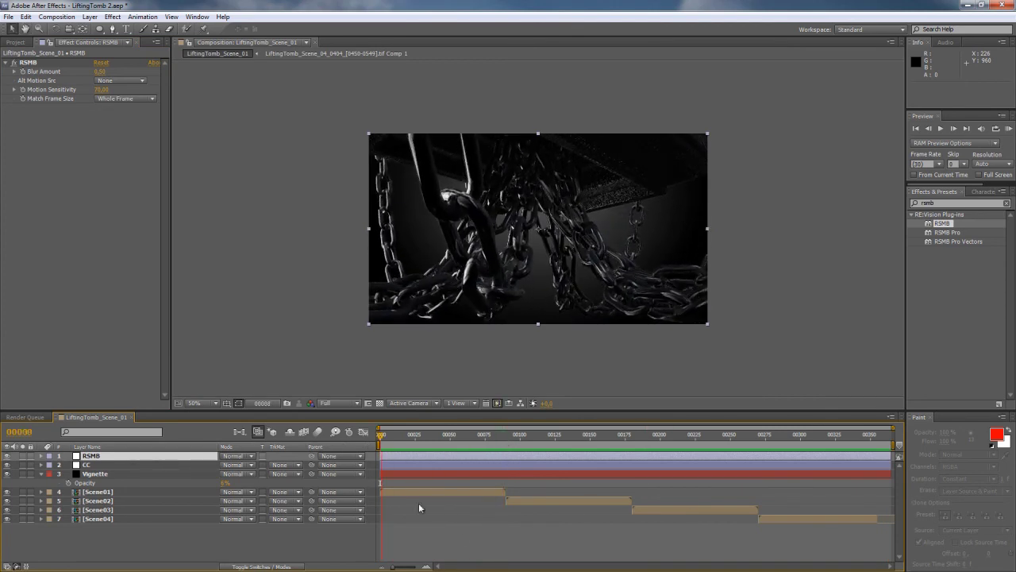
key("space")
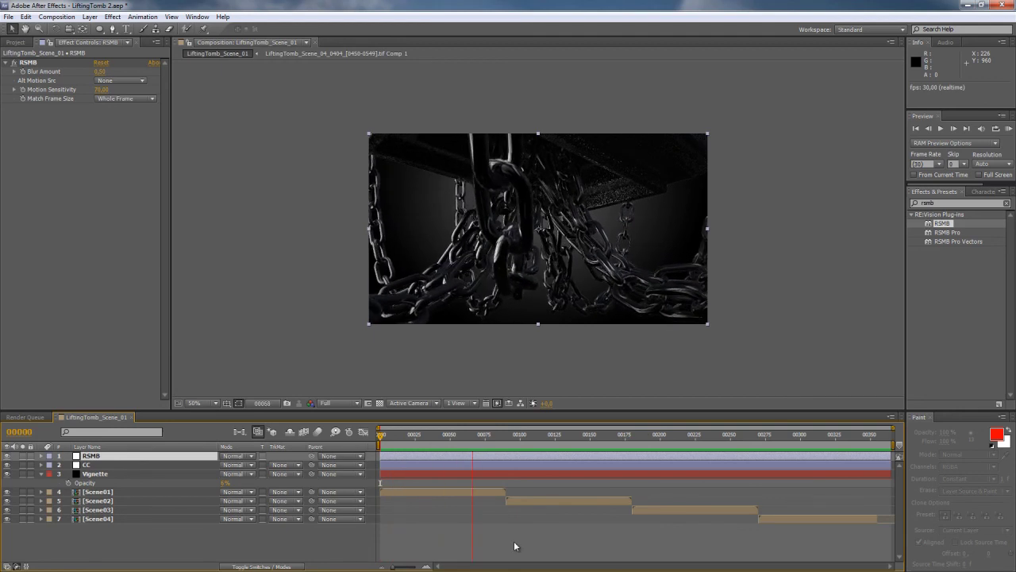